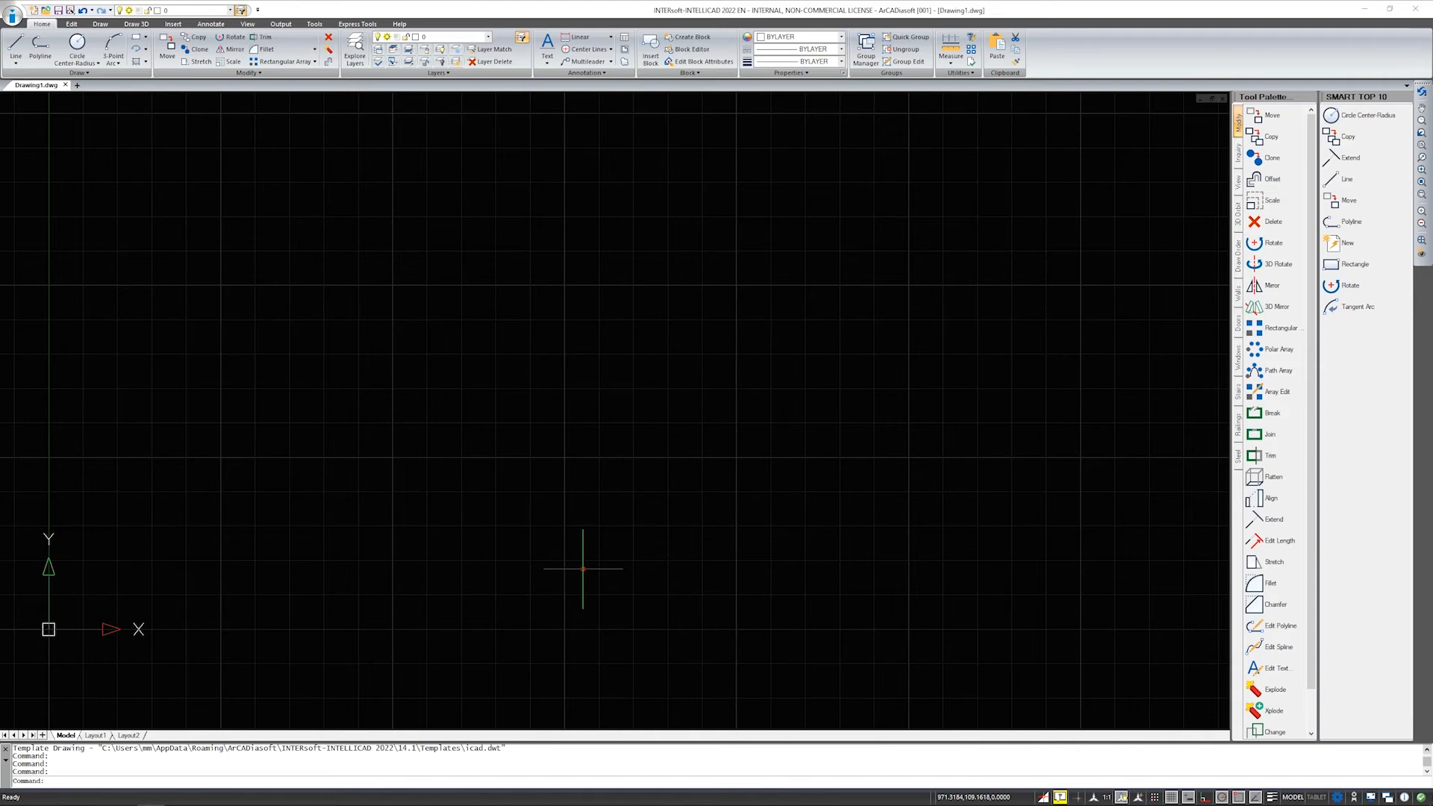
# Set the model space background colour to White in the drawing window colour scheme and apply the options.
pyautogui.rightClick(658, 762)
pyautogui.click(695, 755)
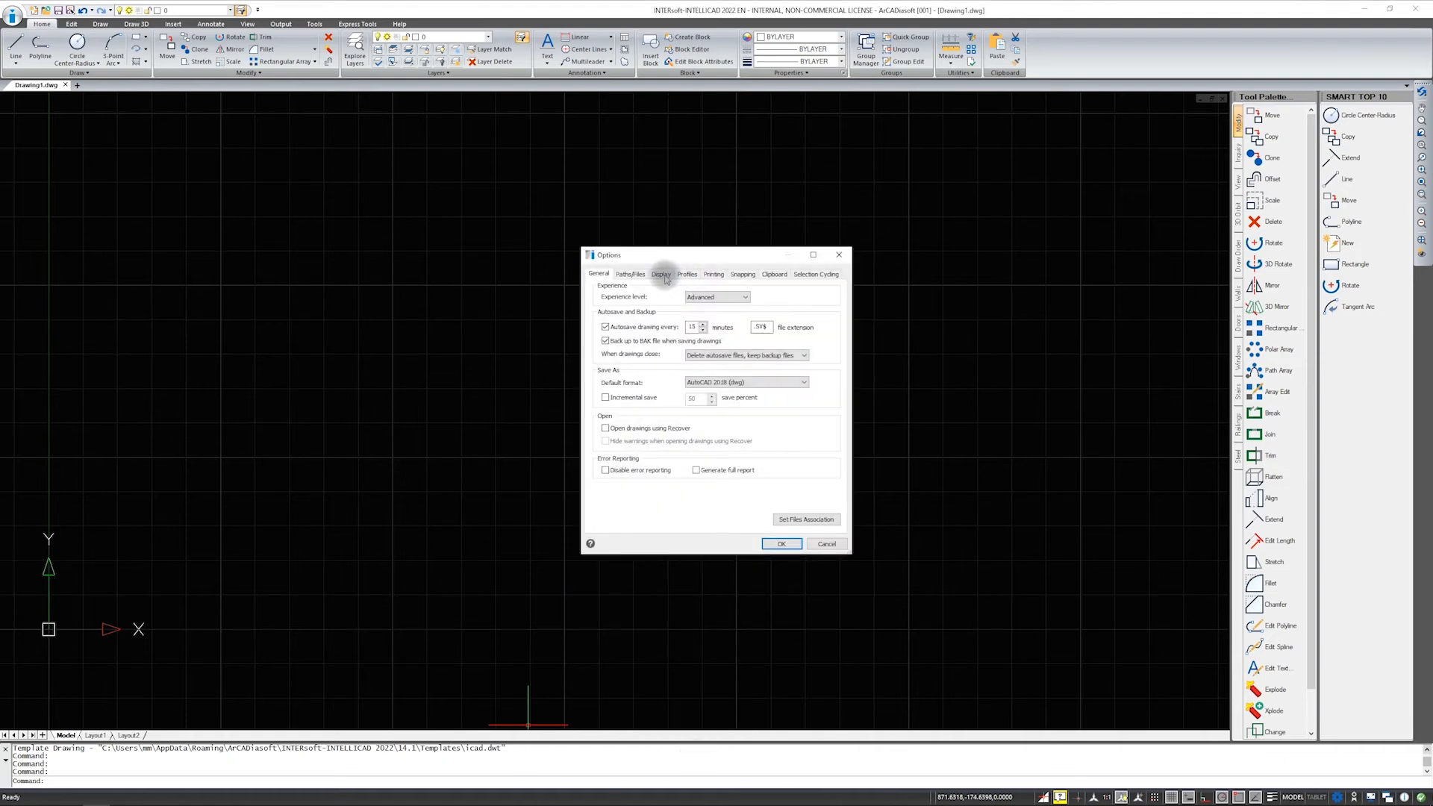
pyautogui.click(661, 274)
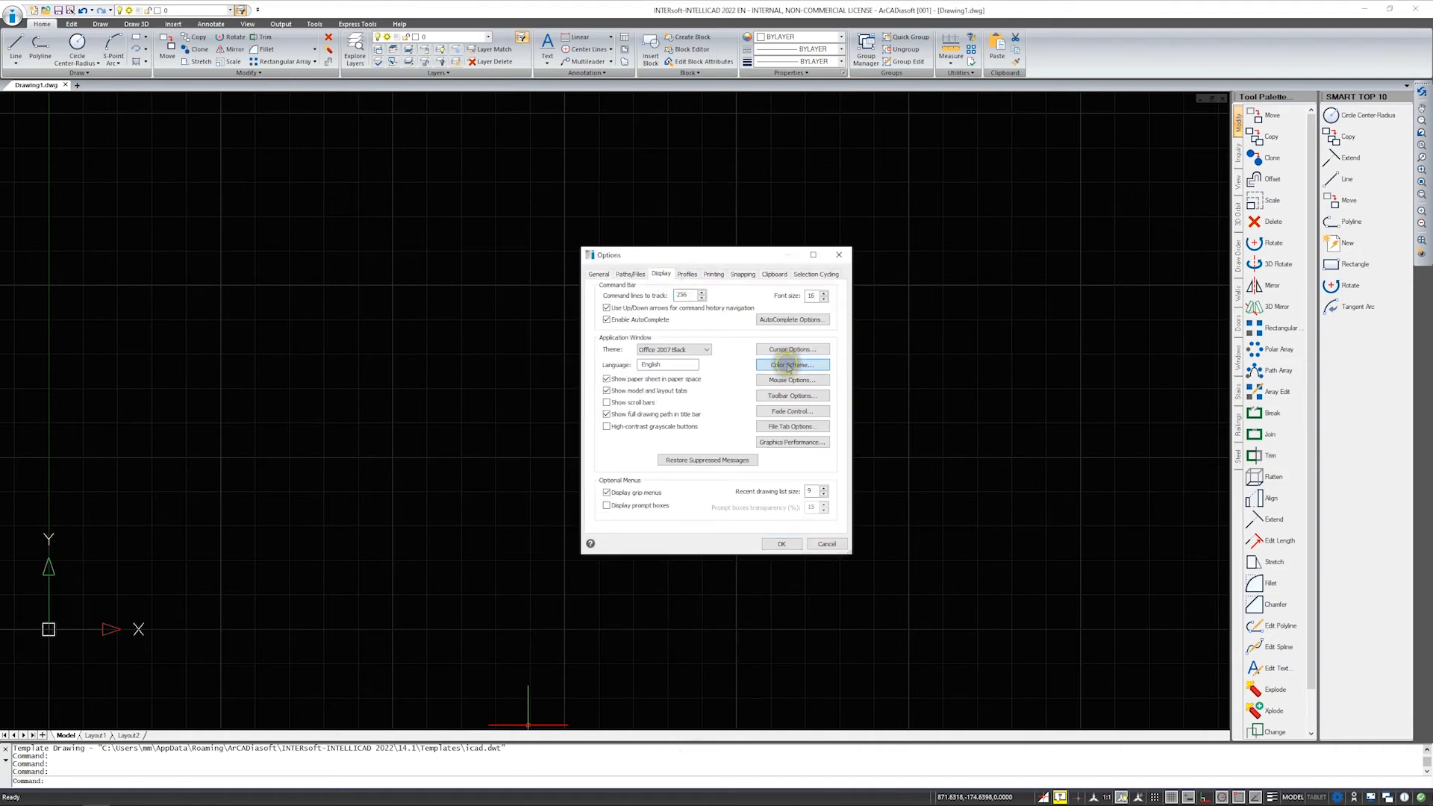
pyautogui.click(792, 364)
pyautogui.click(824, 273)
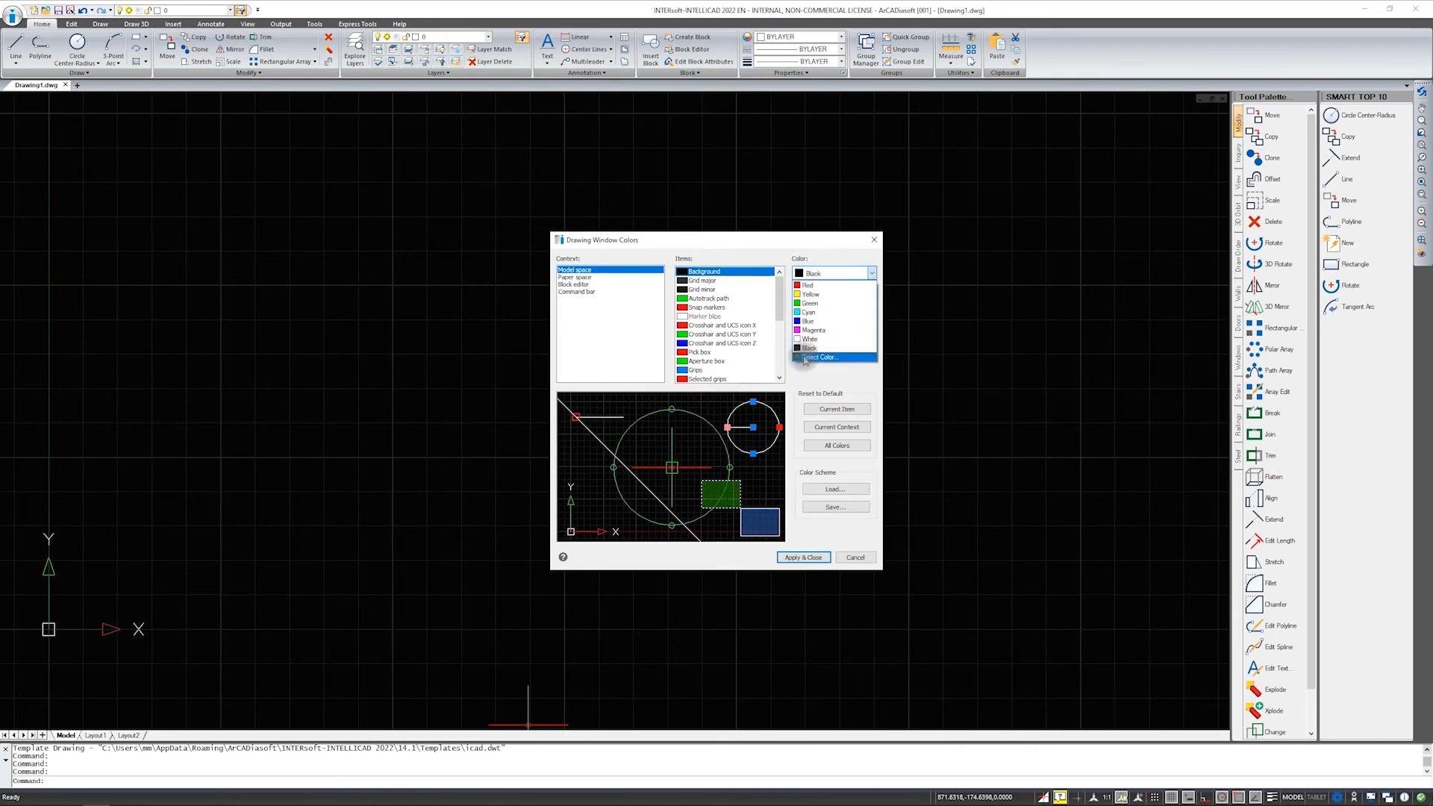
pyautogui.click(810, 339)
pyautogui.click(804, 557)
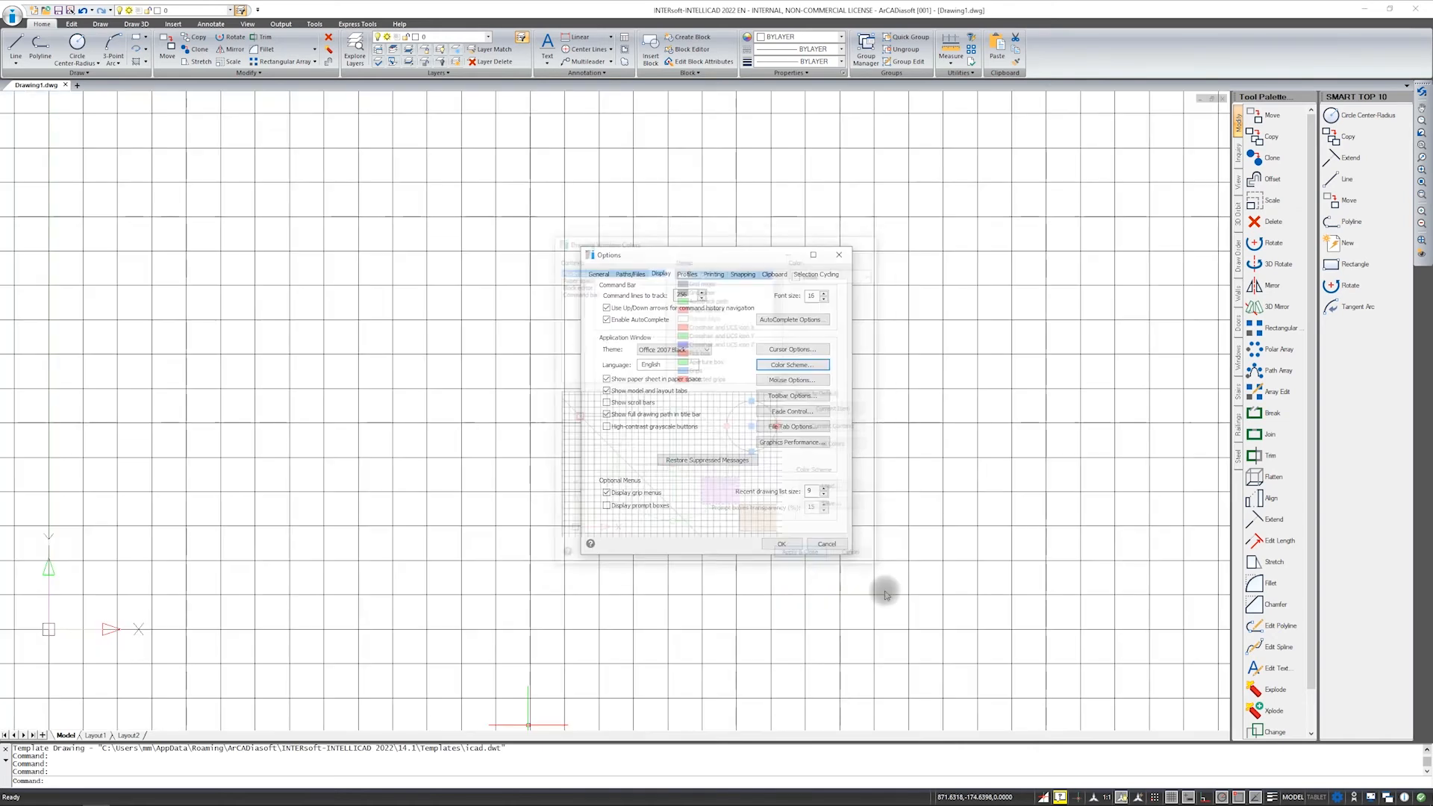
pyautogui.click(782, 543)
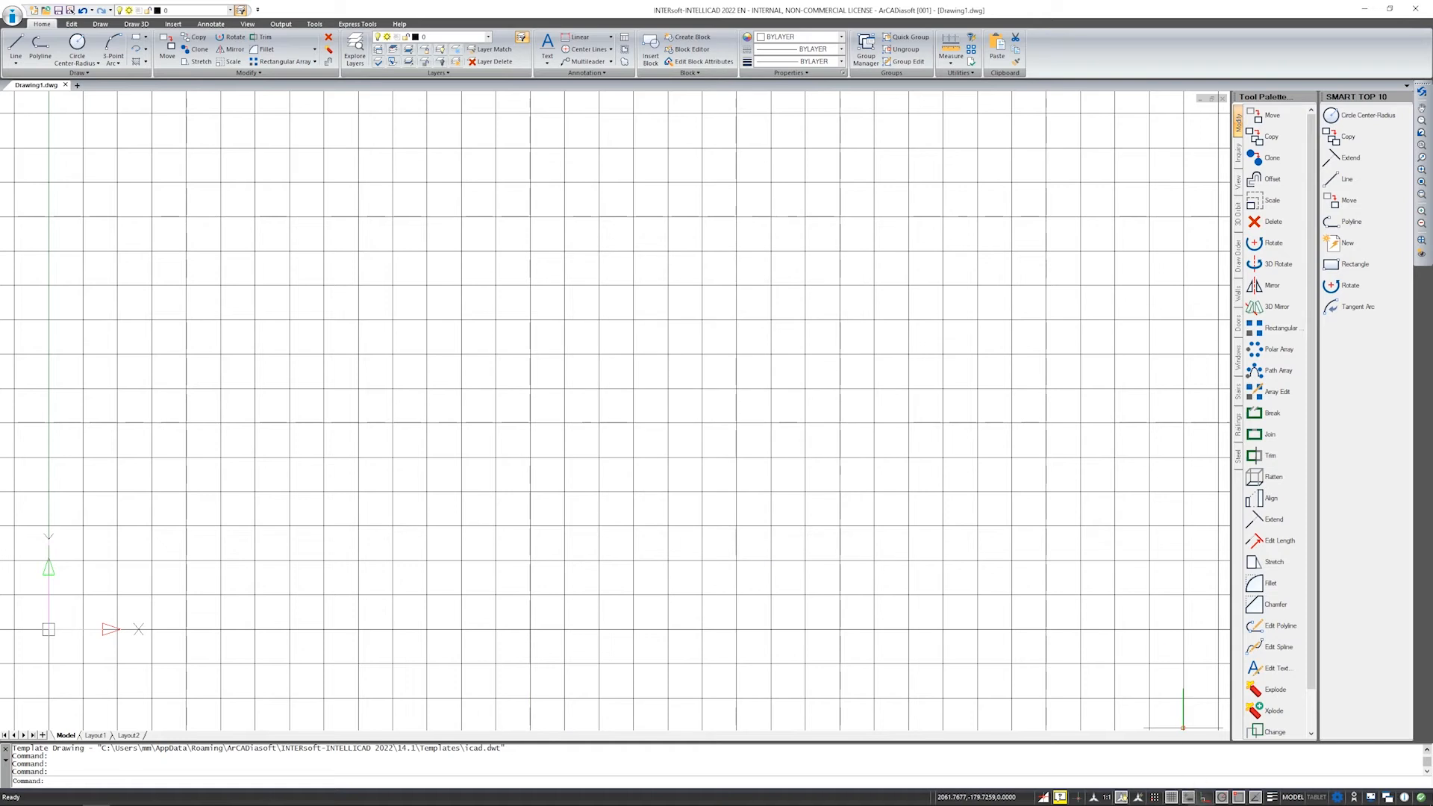
# Turn off the reference grid in the drawing area.
pyautogui.click(1171, 797)
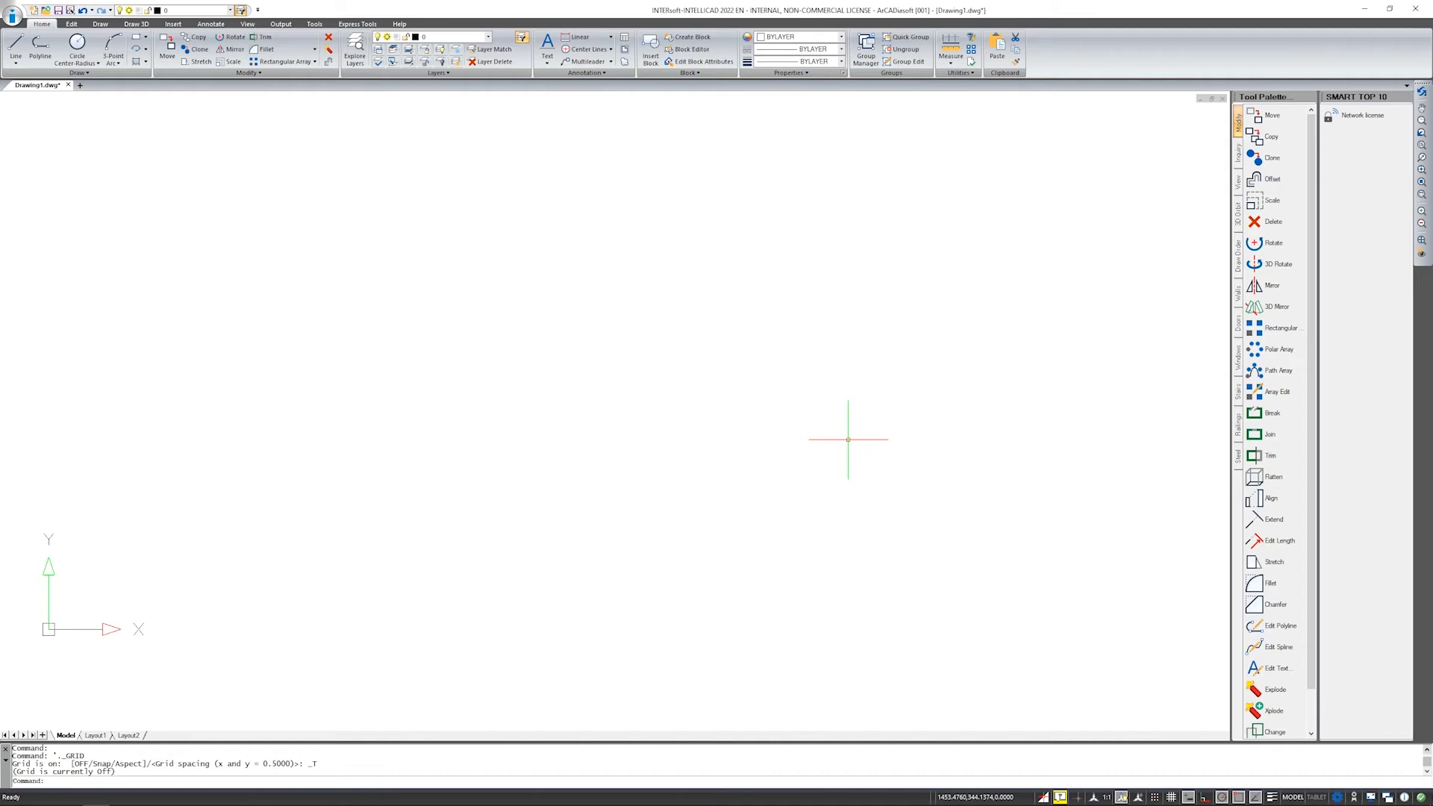
pyautogui.click(1171, 798)
pyautogui.click(1171, 800)
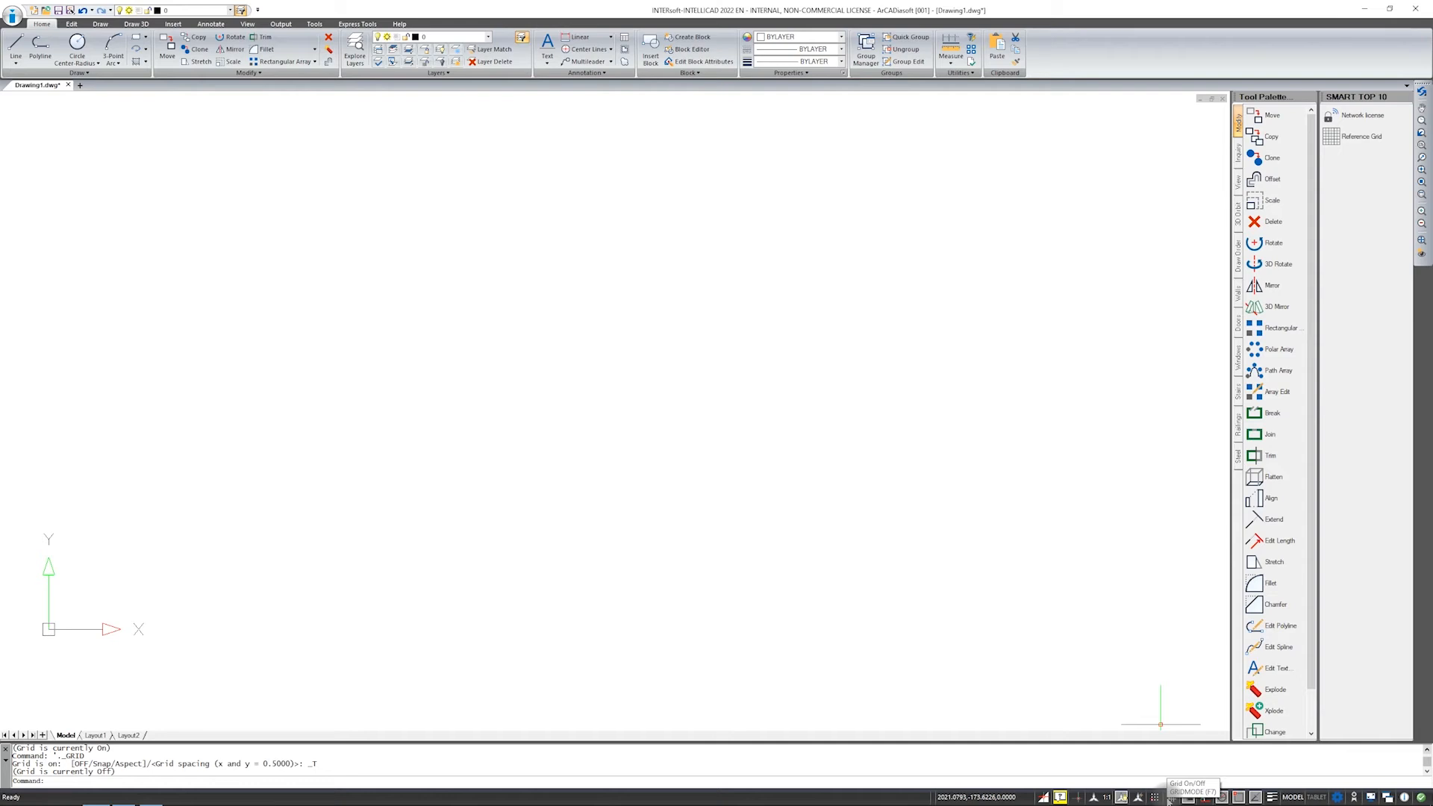
pyautogui.rightClick(1186, 797)
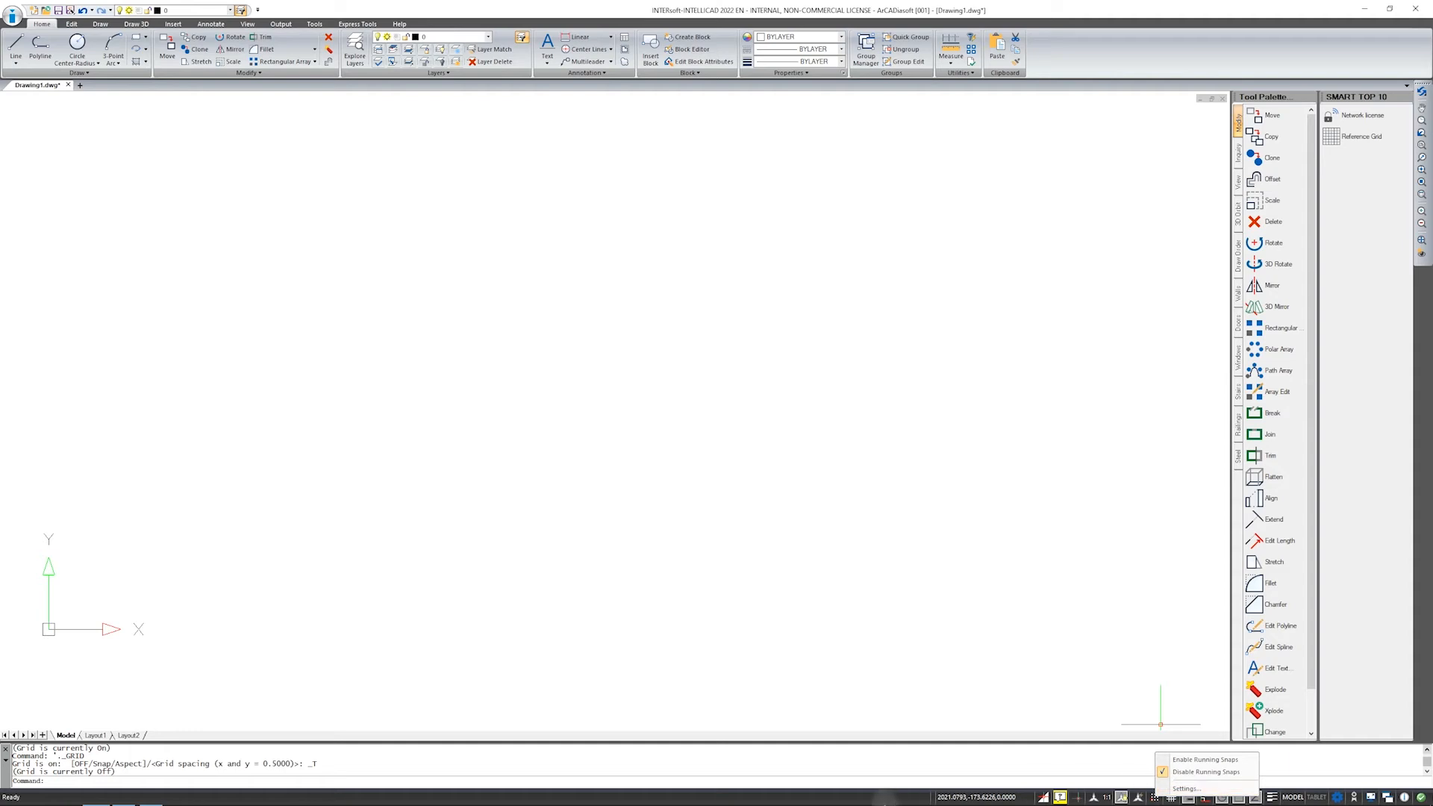
pyautogui.click(1063, 758)
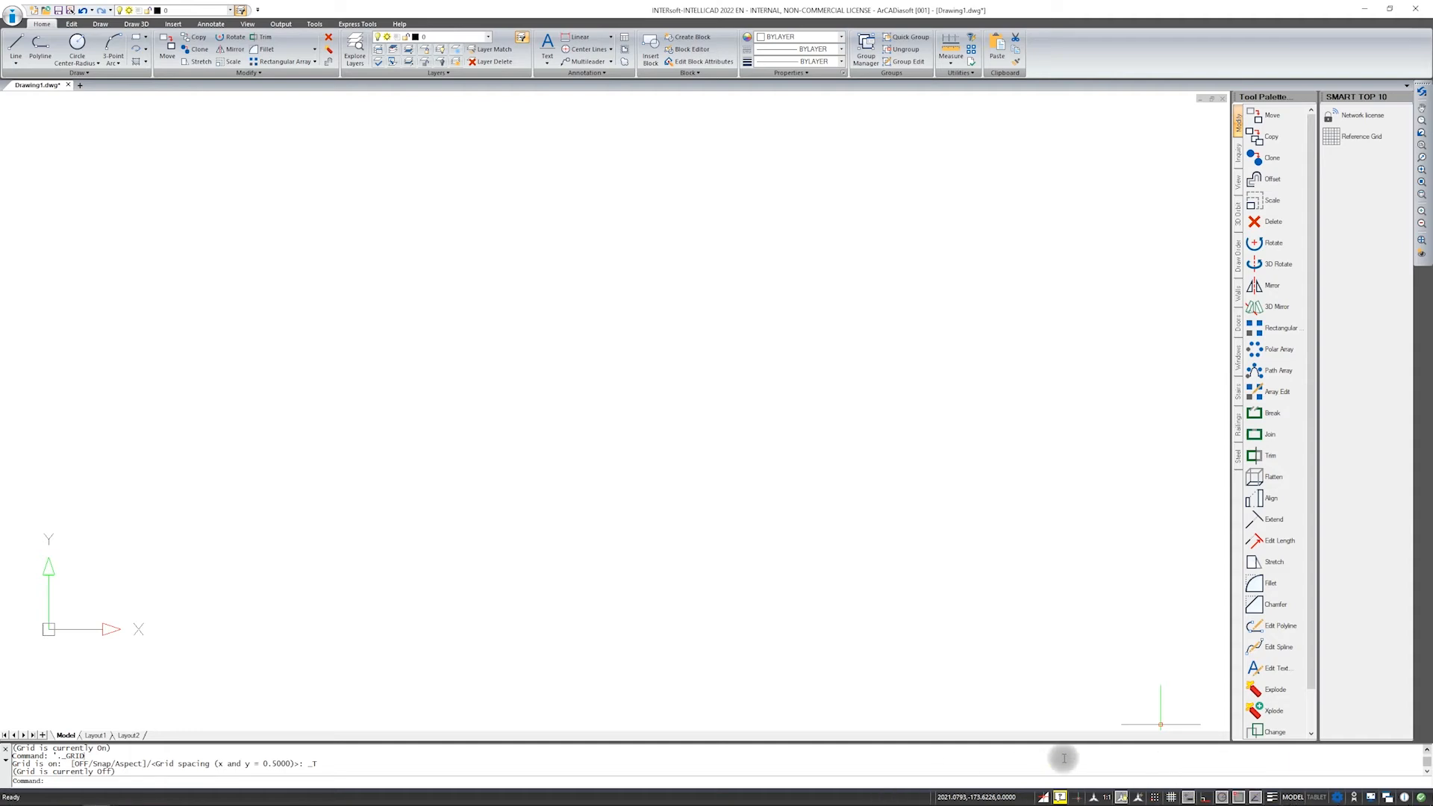
pyautogui.click(1172, 798)
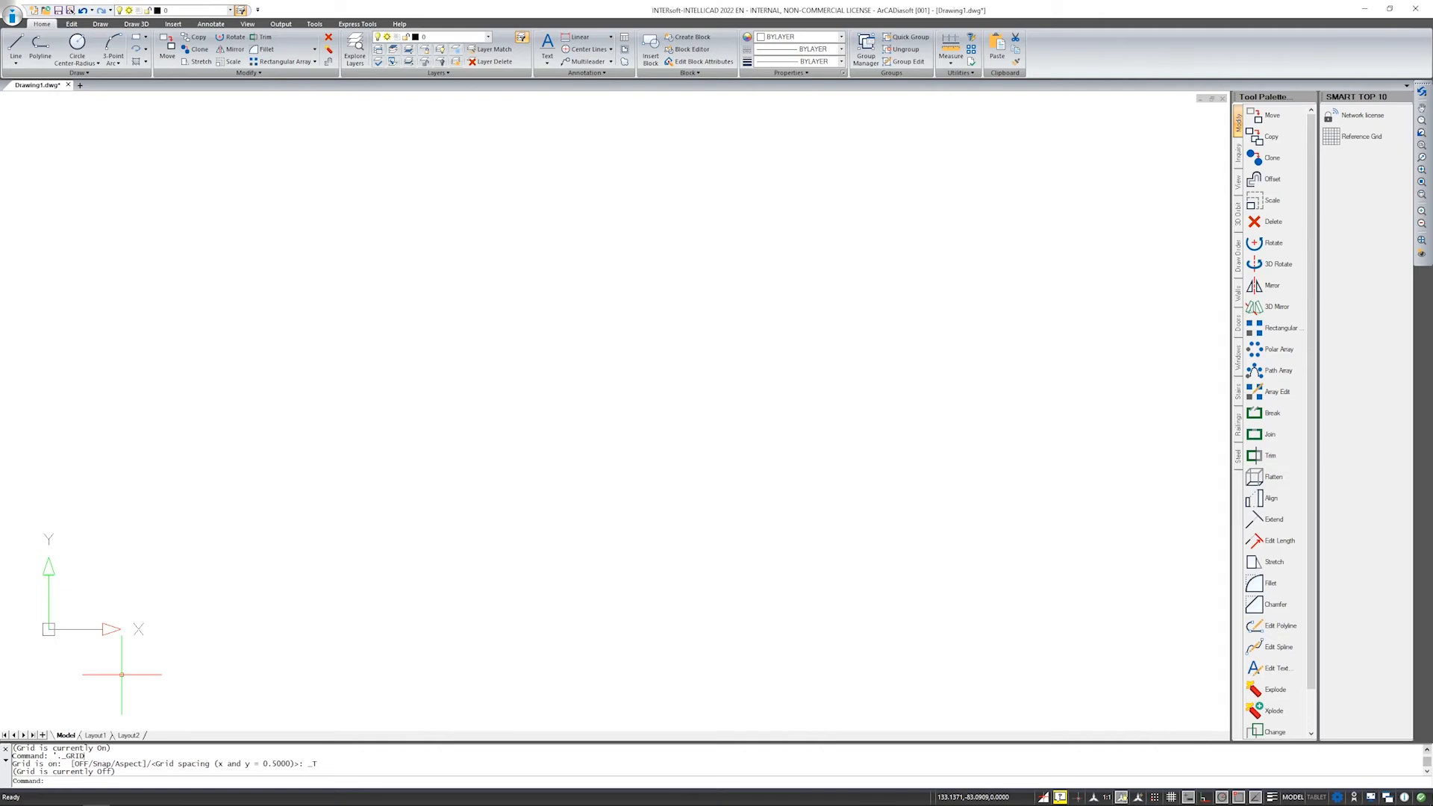
pyautogui.click(73, 734)
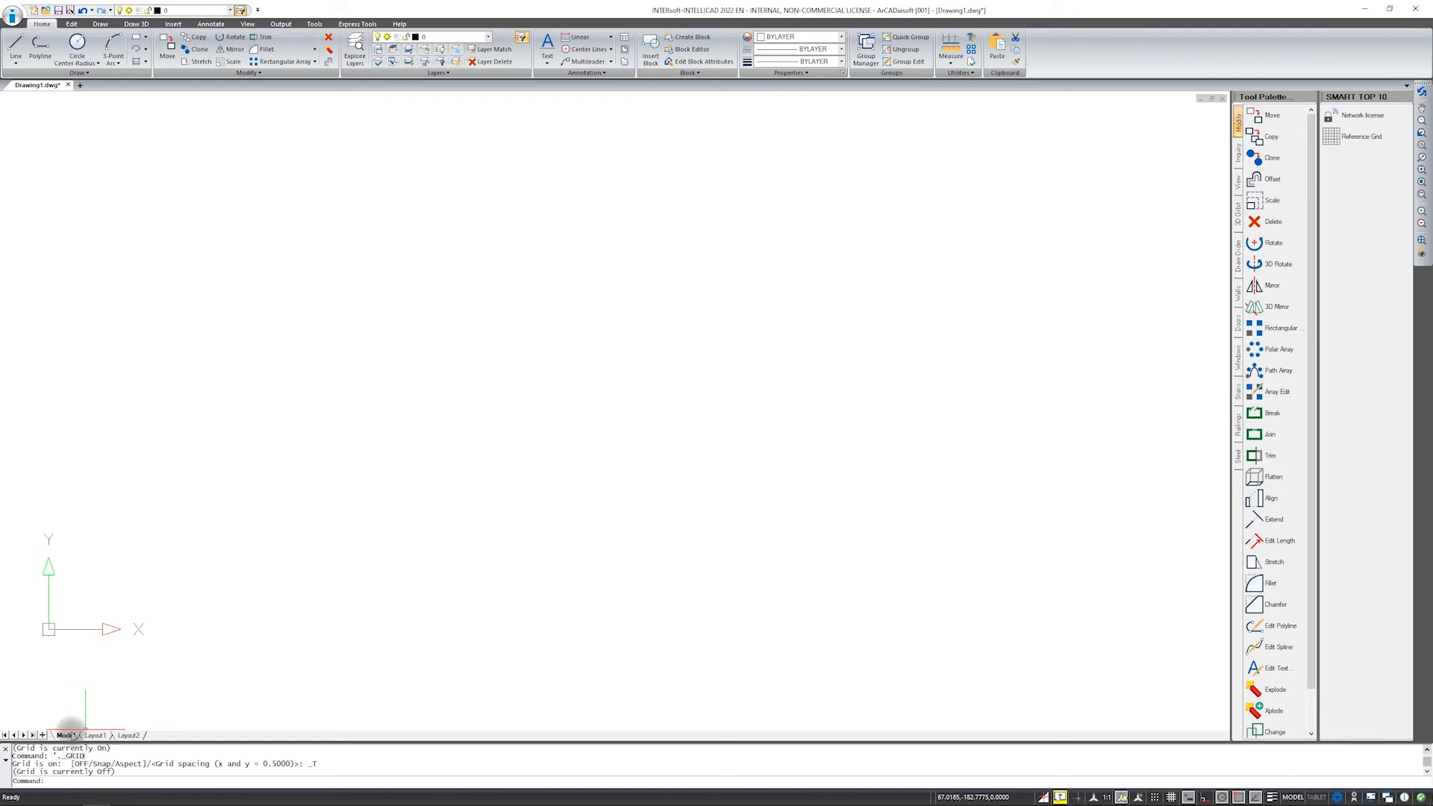
pyautogui.click(106, 735)
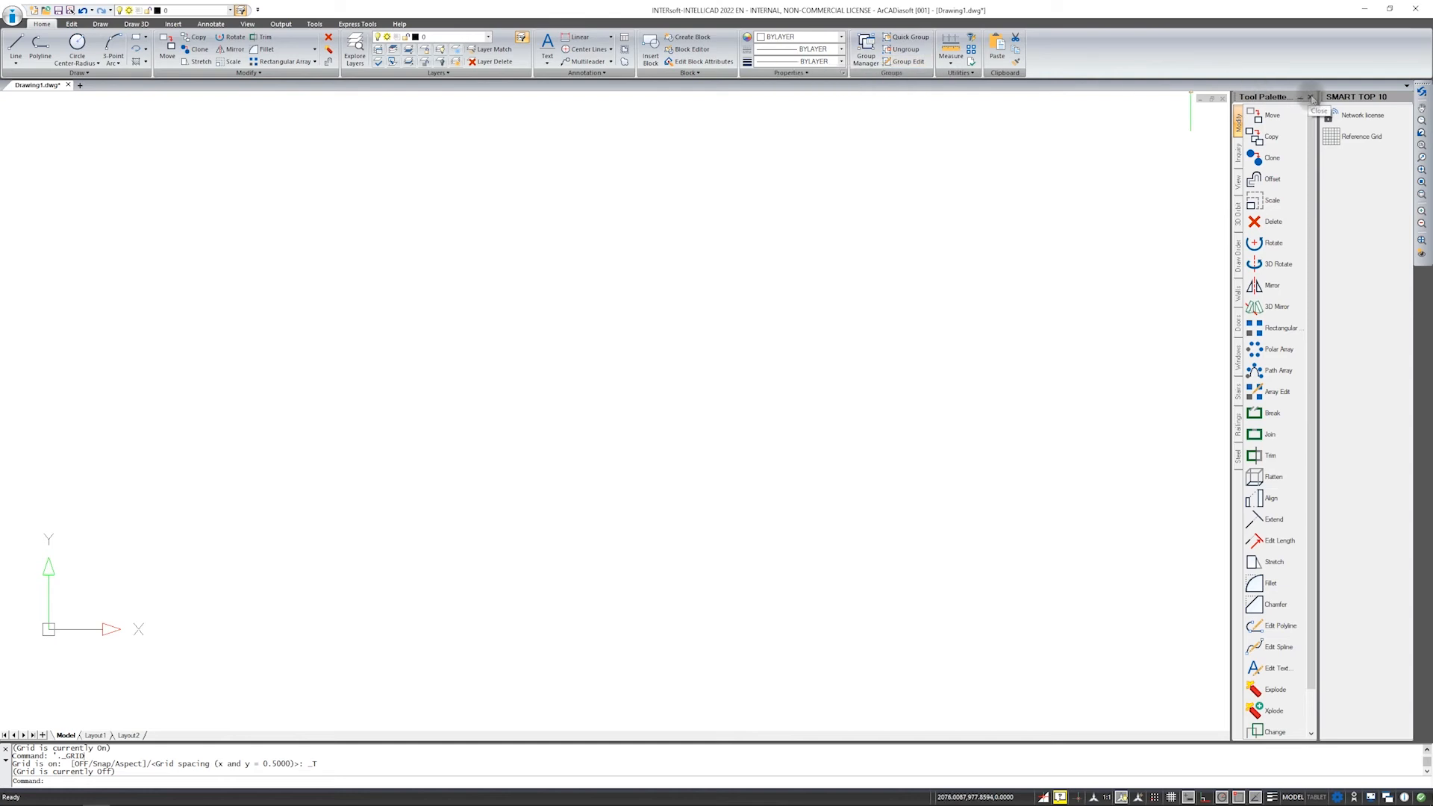
# Close the Tool Palettes window to enlarge the drawing area.
pyautogui.click(1311, 98)
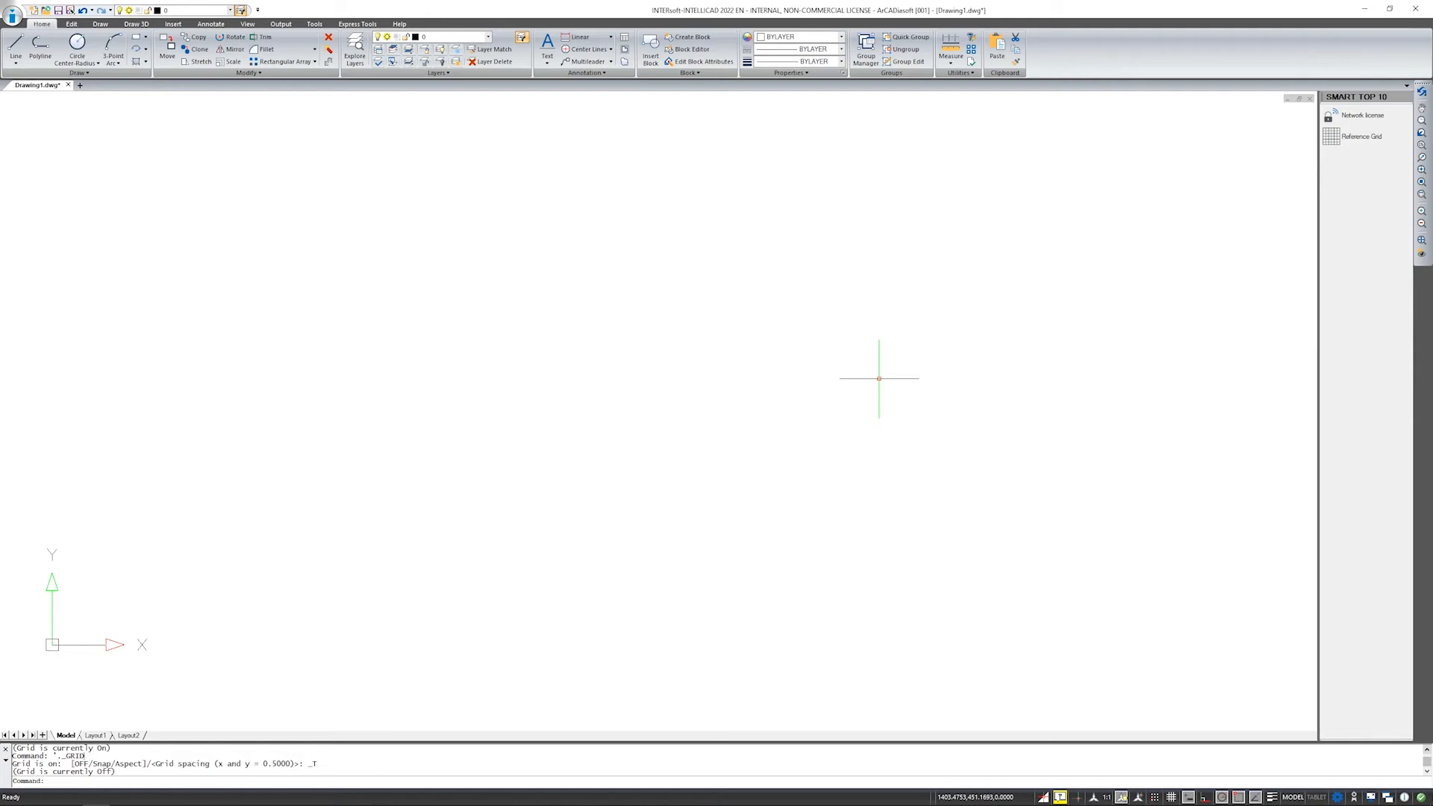
pyautogui.click(230, 11)
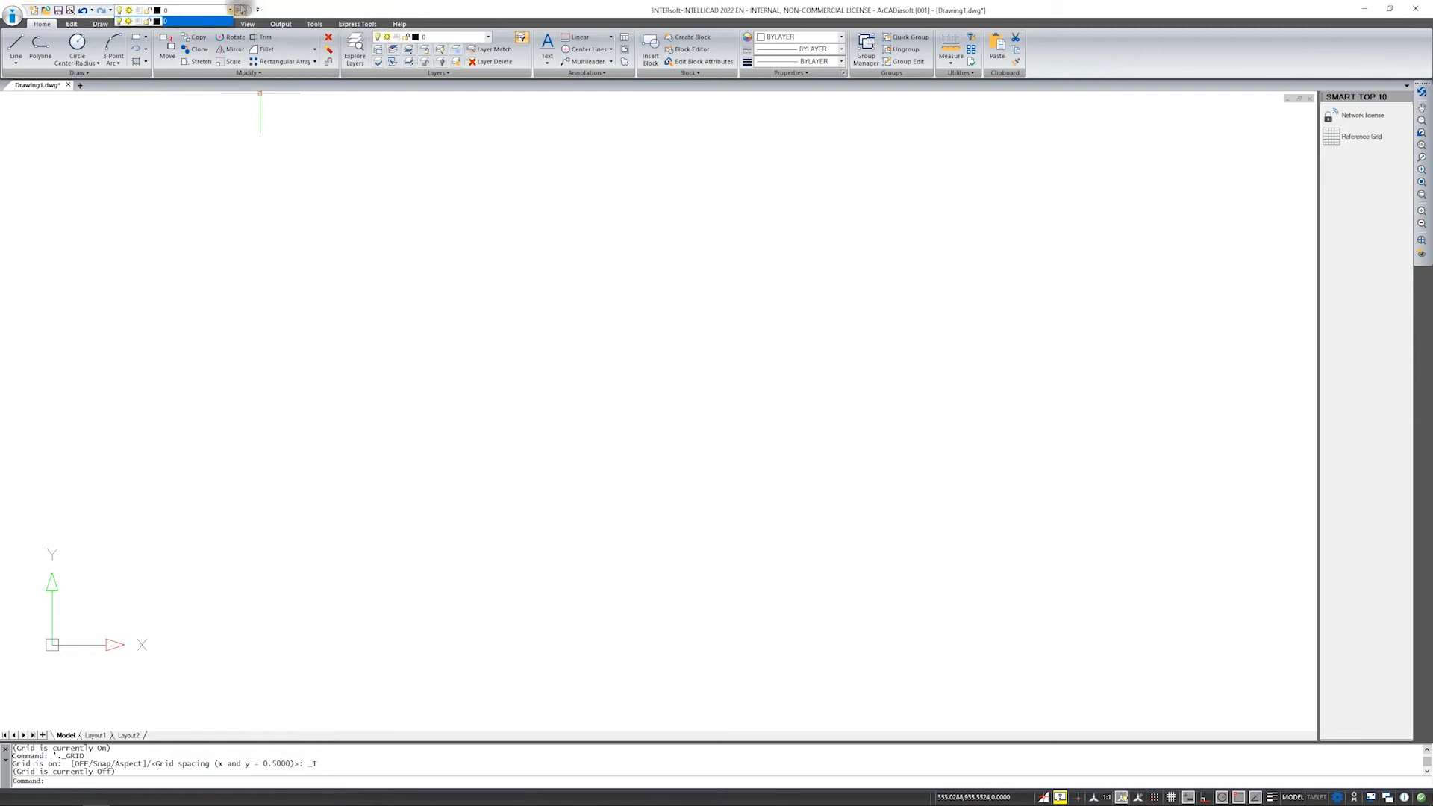
pyautogui.click(489, 38)
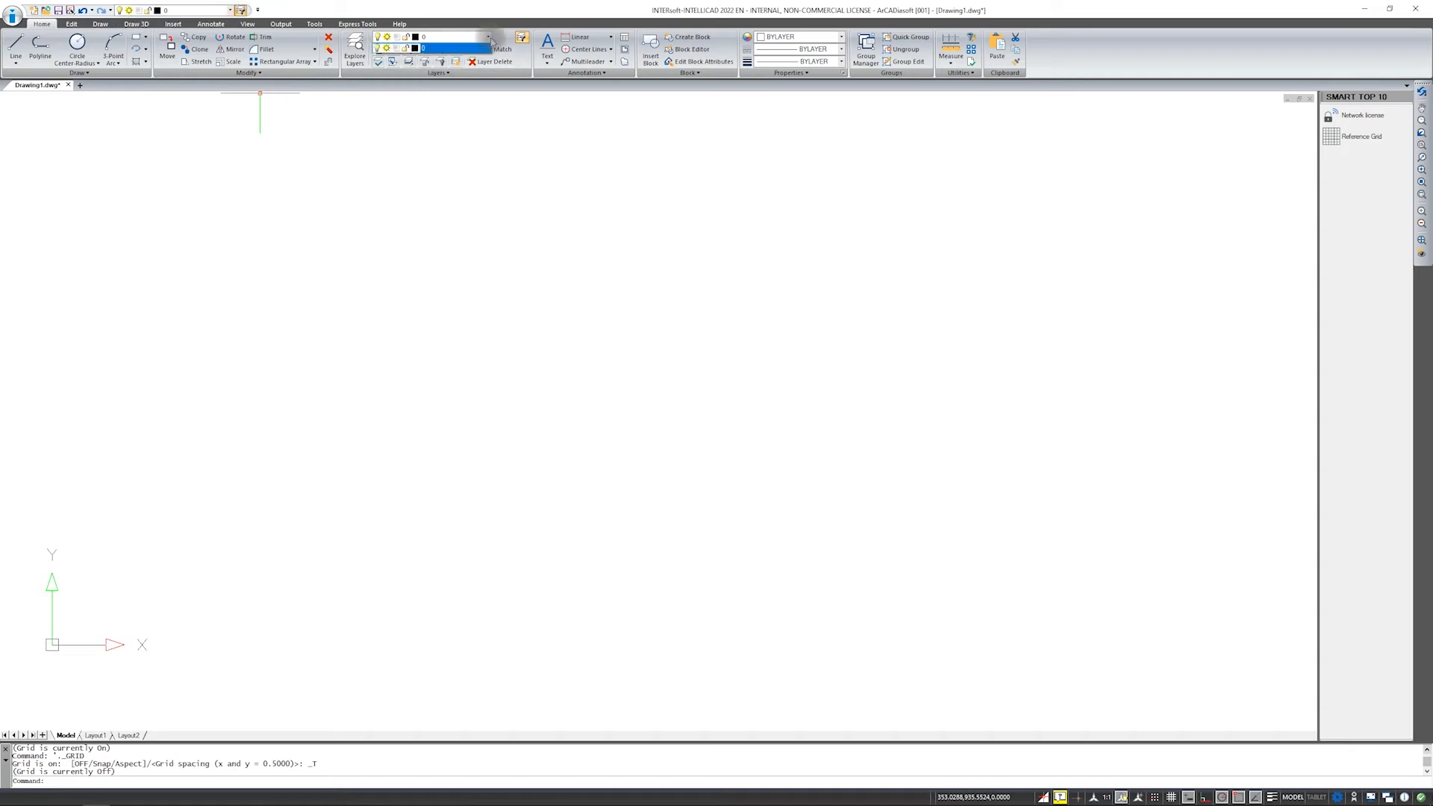
pyautogui.click(271, 12)
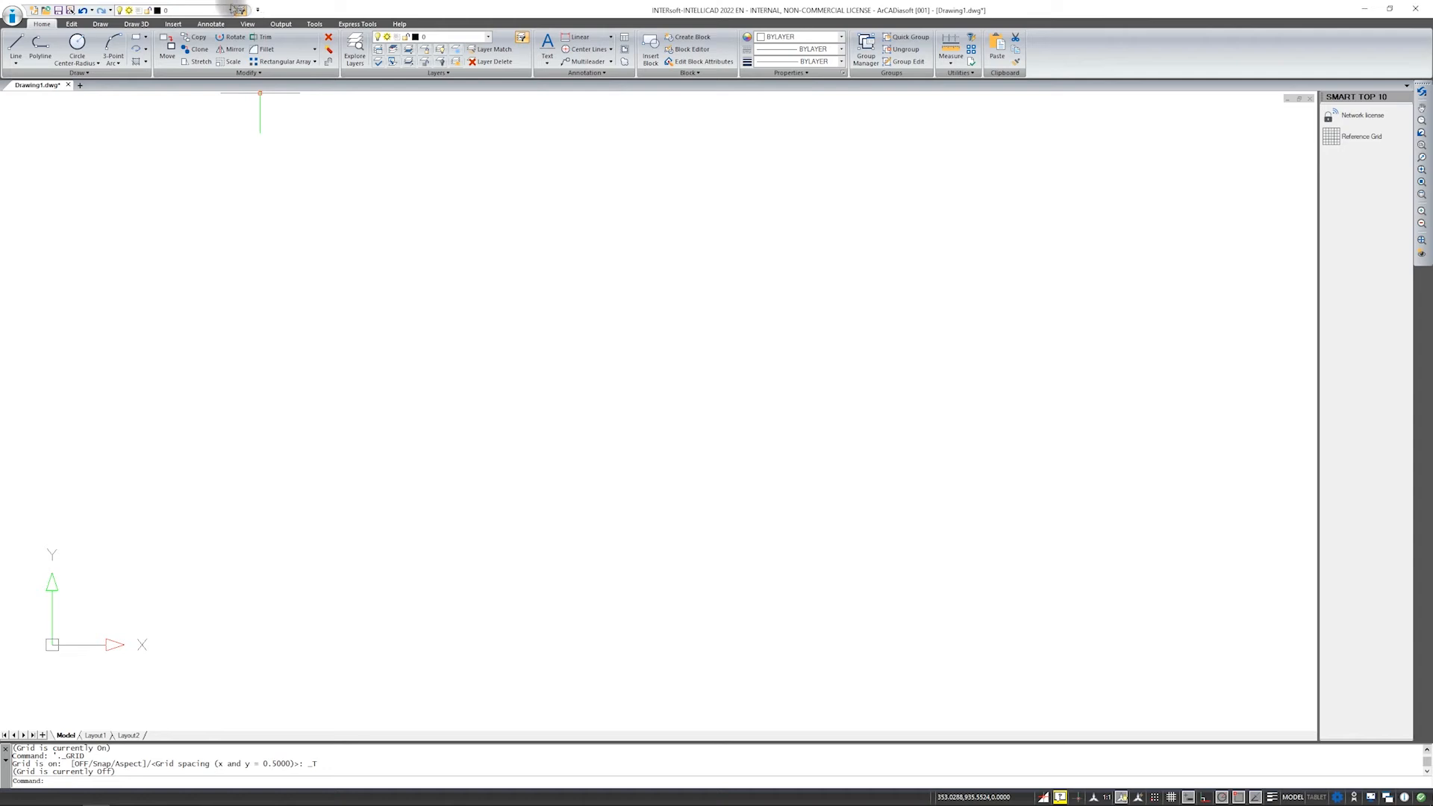
pyautogui.click(234, 11)
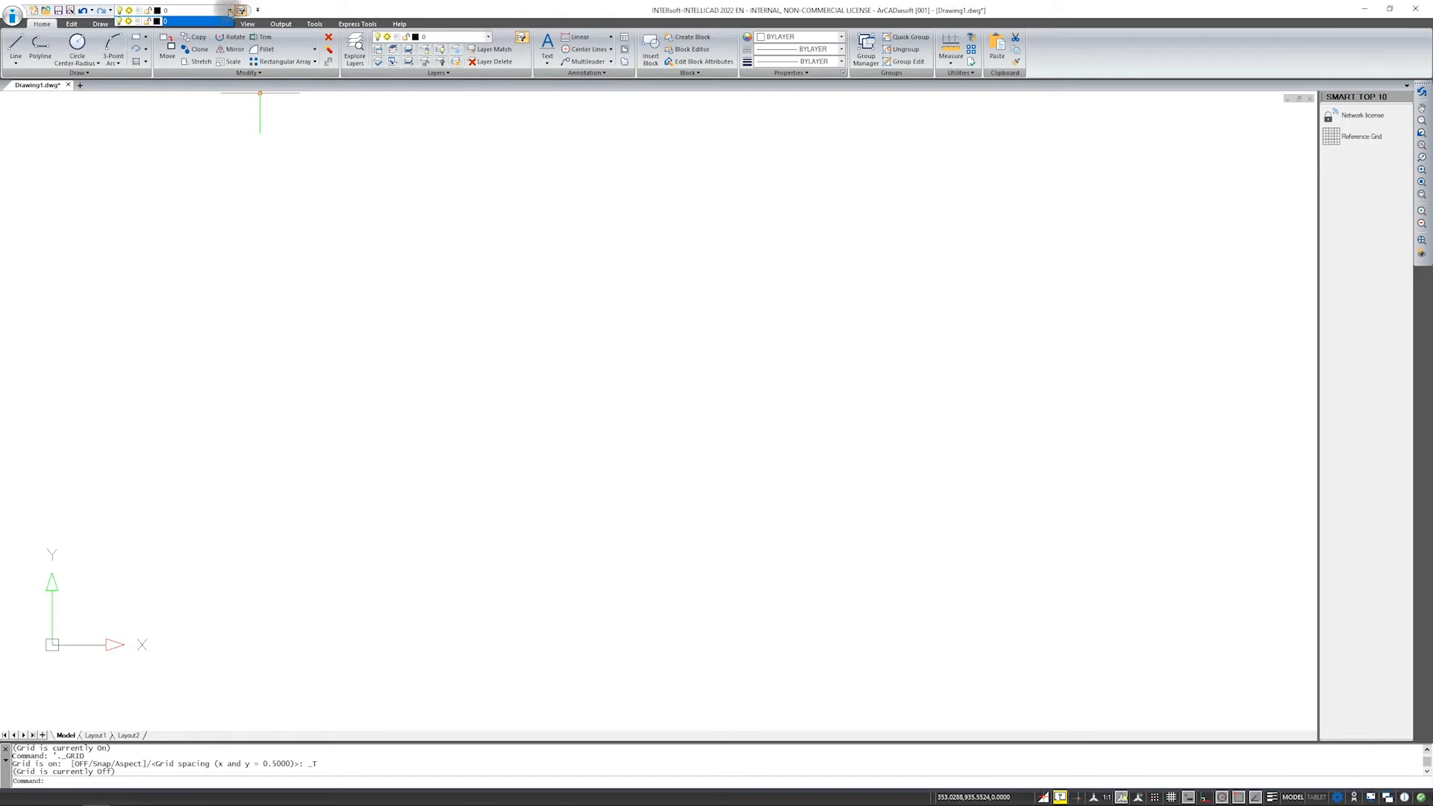
pyautogui.click(232, 12)
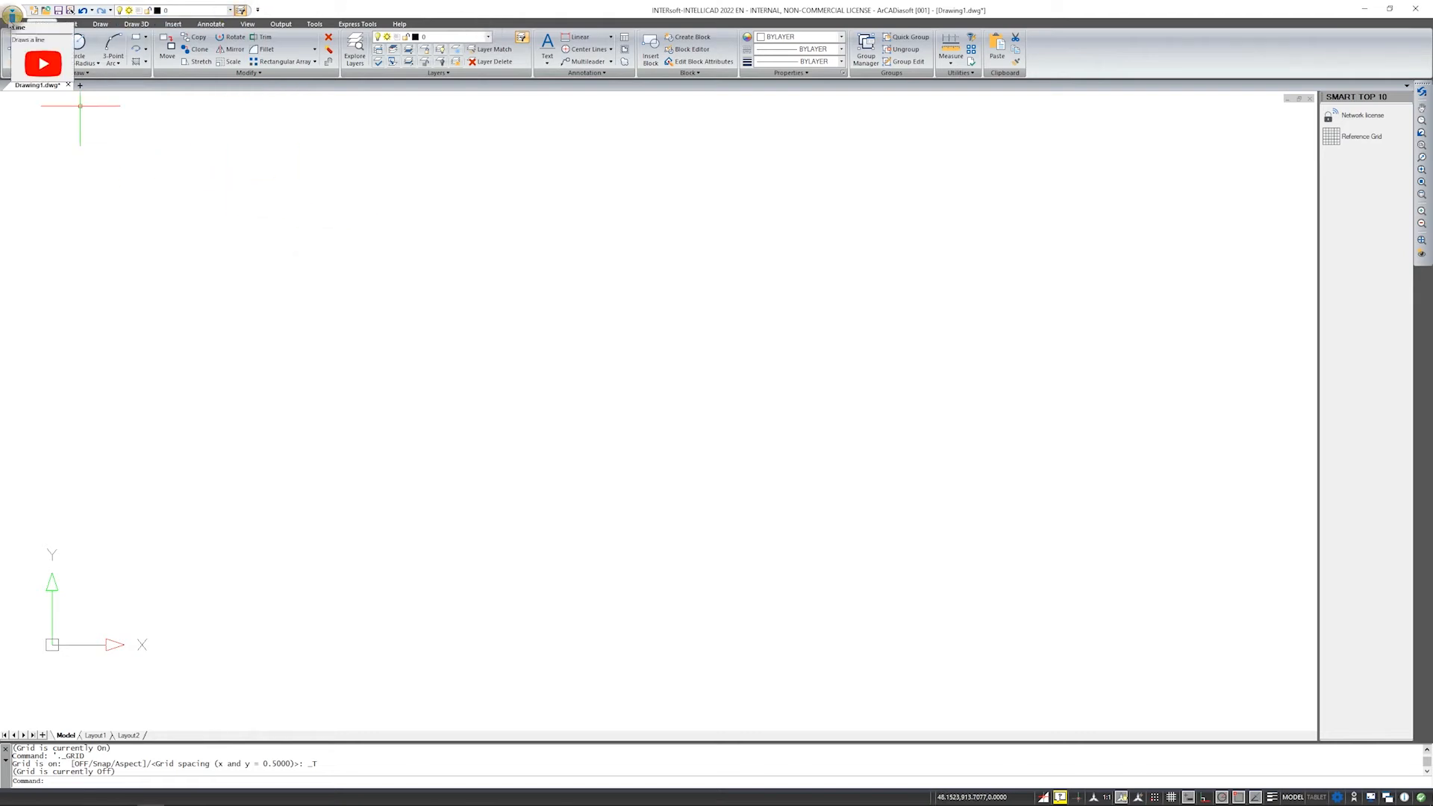
# Start the Line command and turn off dynamic input so coordinates are entered on the command line.
pyautogui.click(18, 59)
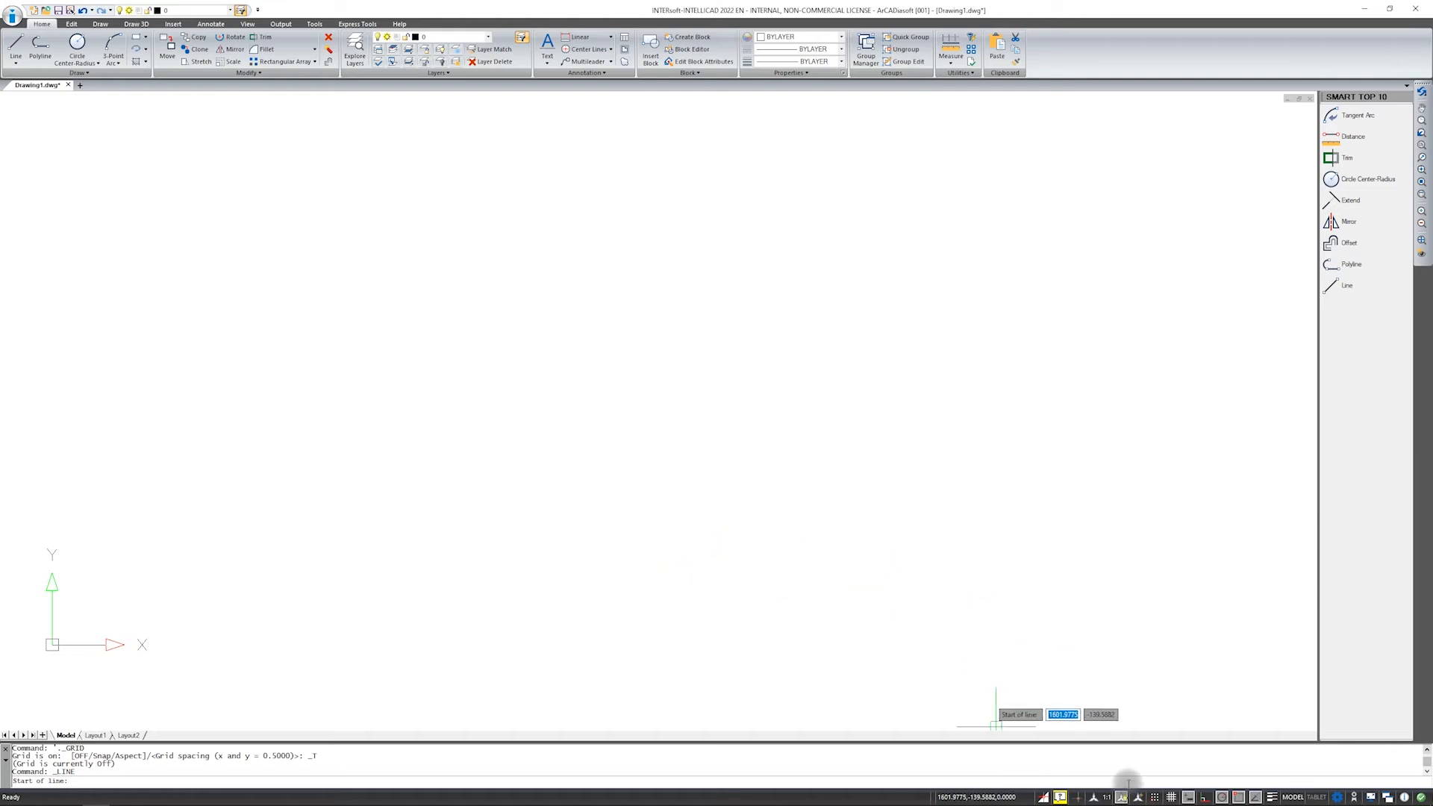
pyautogui.click(1189, 798)
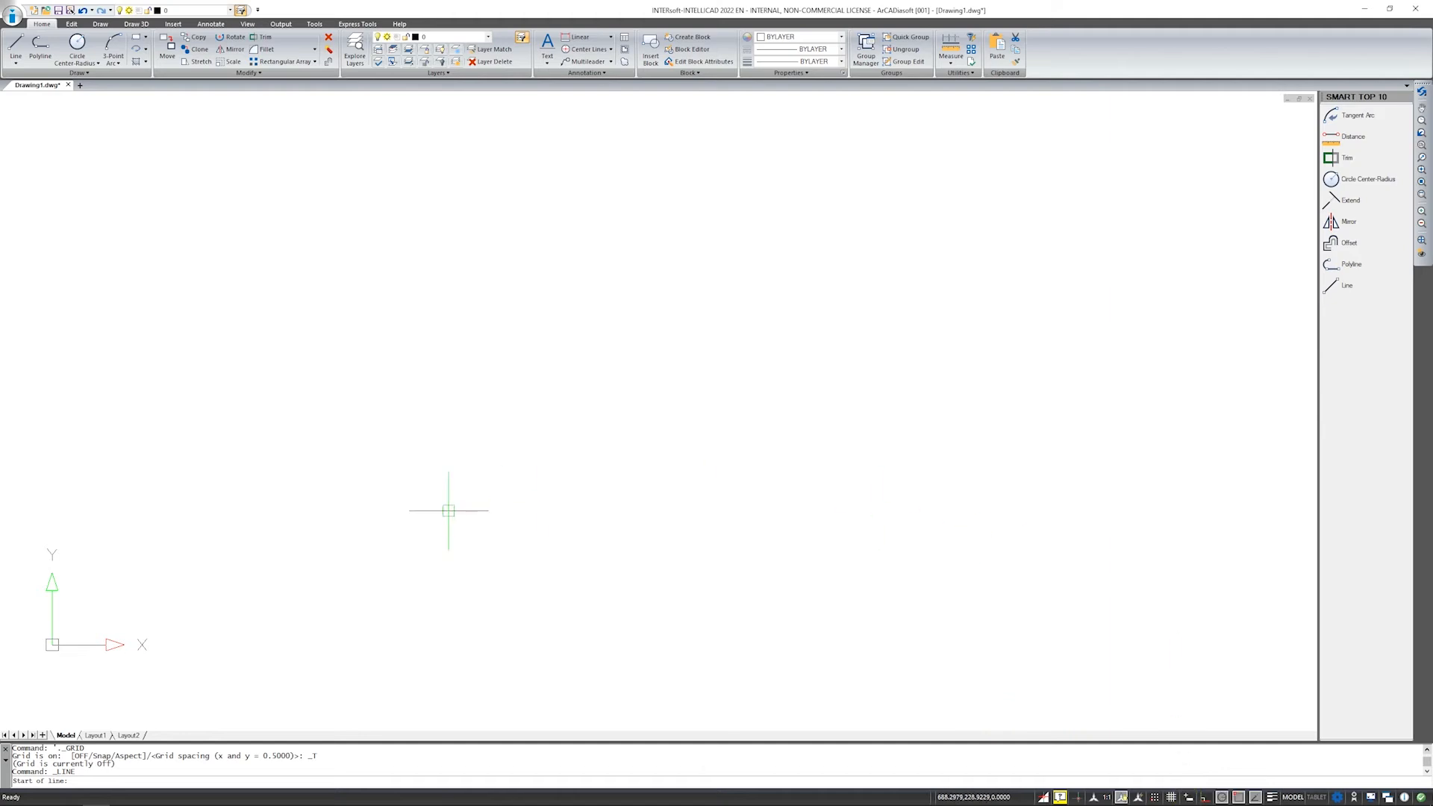
pyautogui.click(16, 46)
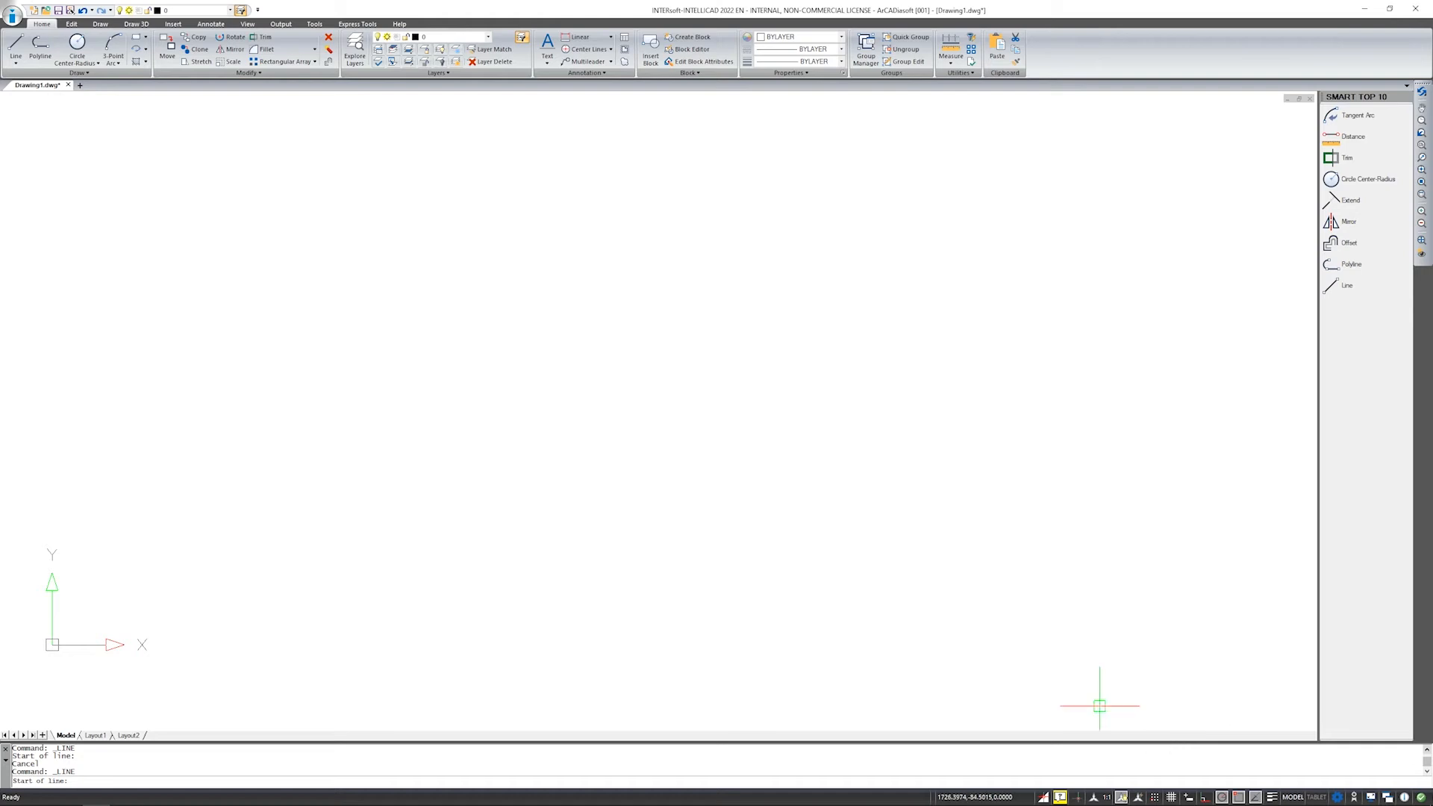
pyautogui.write('0,0')
pyautogui.press('Return')
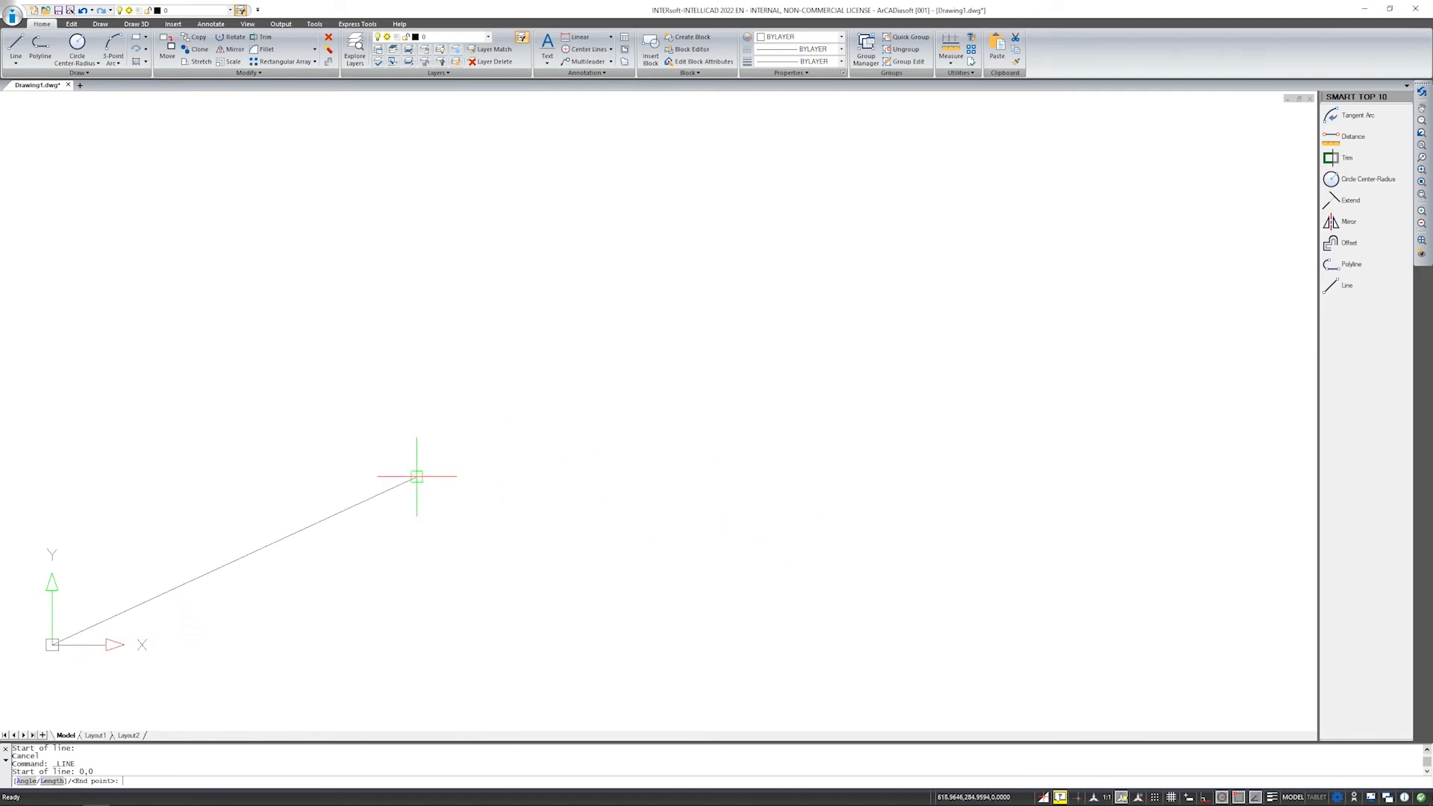
pyautogui.press('Escape')
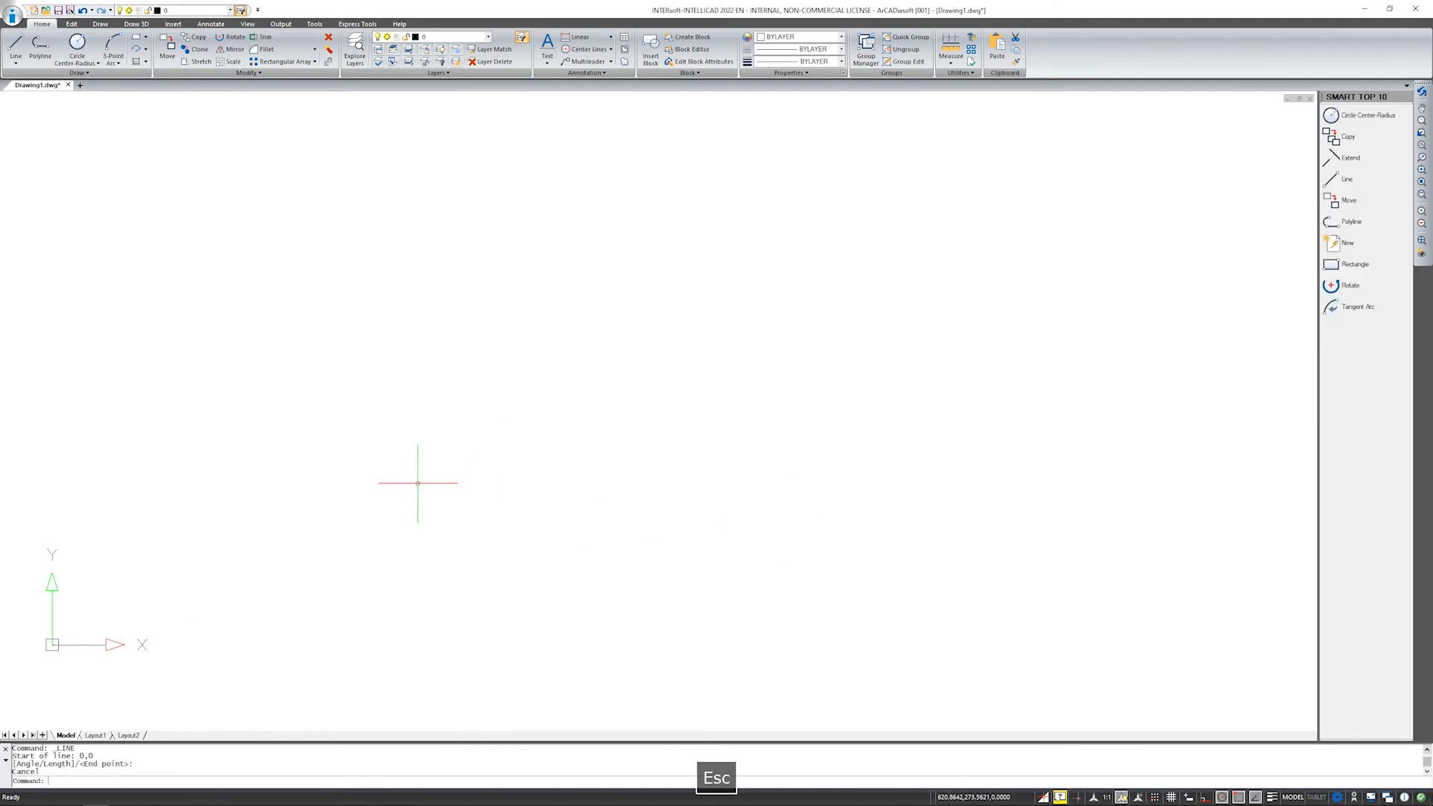
pyautogui.click(1189, 801)
pyautogui.click(1190, 800)
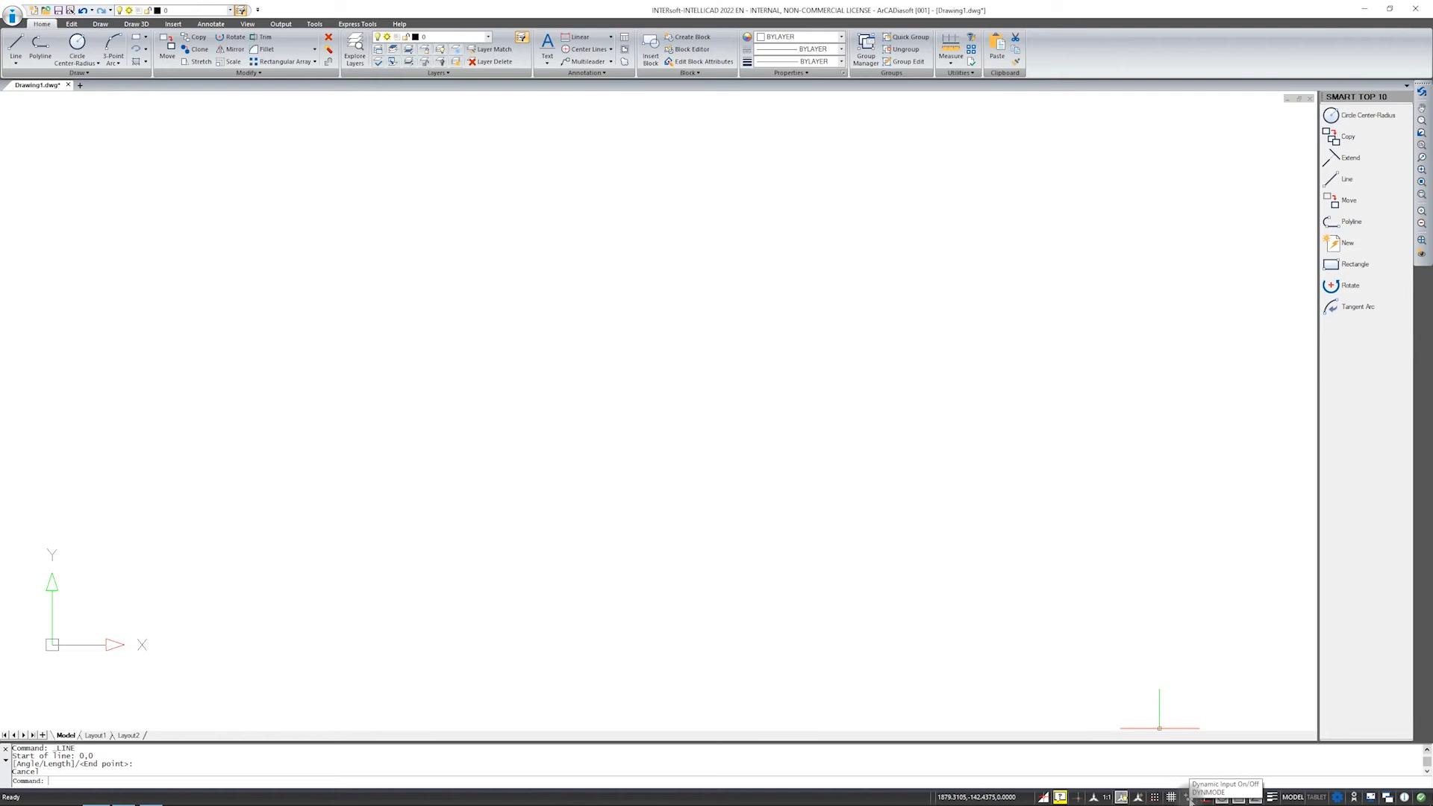
pyautogui.rightClick(1115, 659)
pyautogui.click(249, 225)
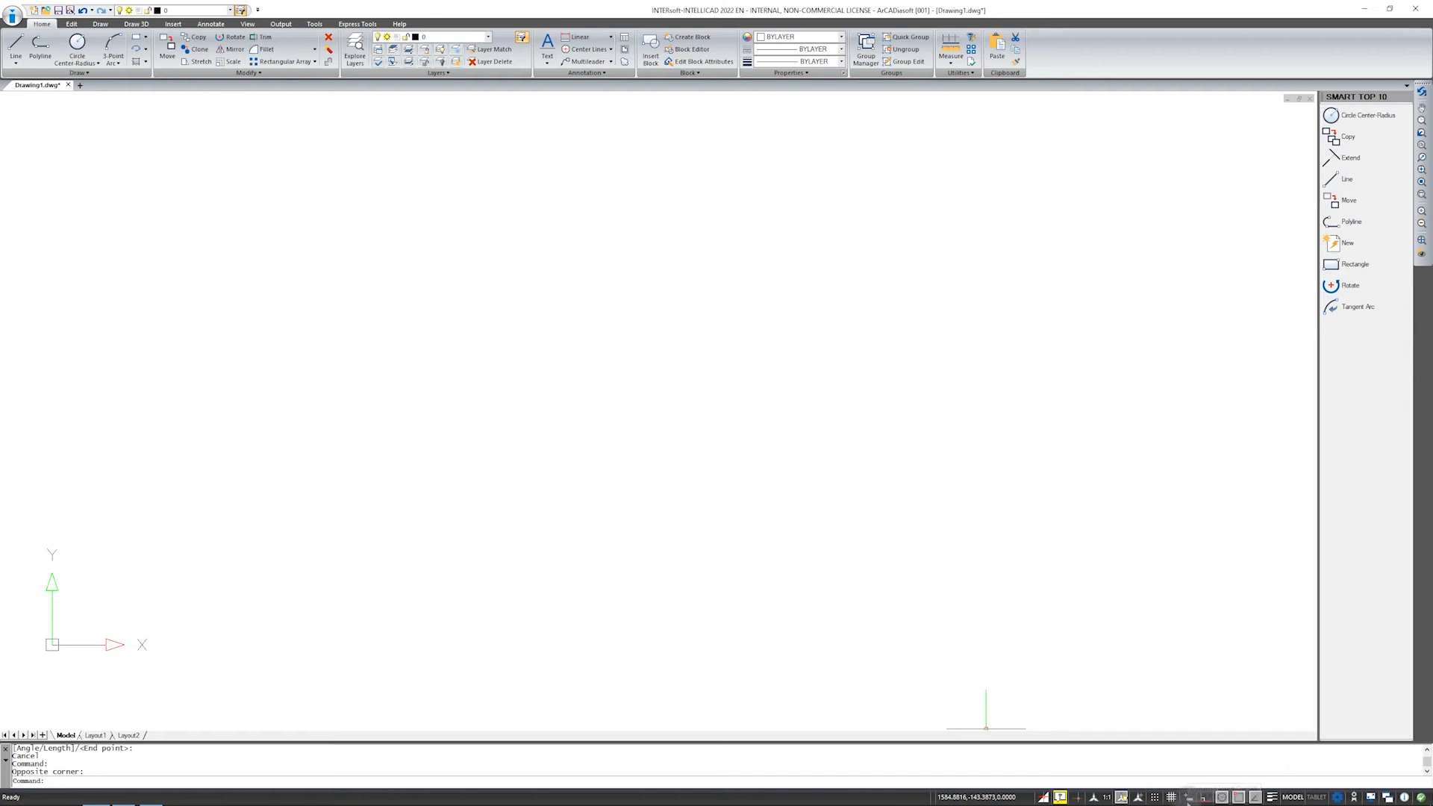
# Draw a horizontal line from the origin 0,0 to the absolute coordinates 200,0.
pyautogui.click(15, 41)
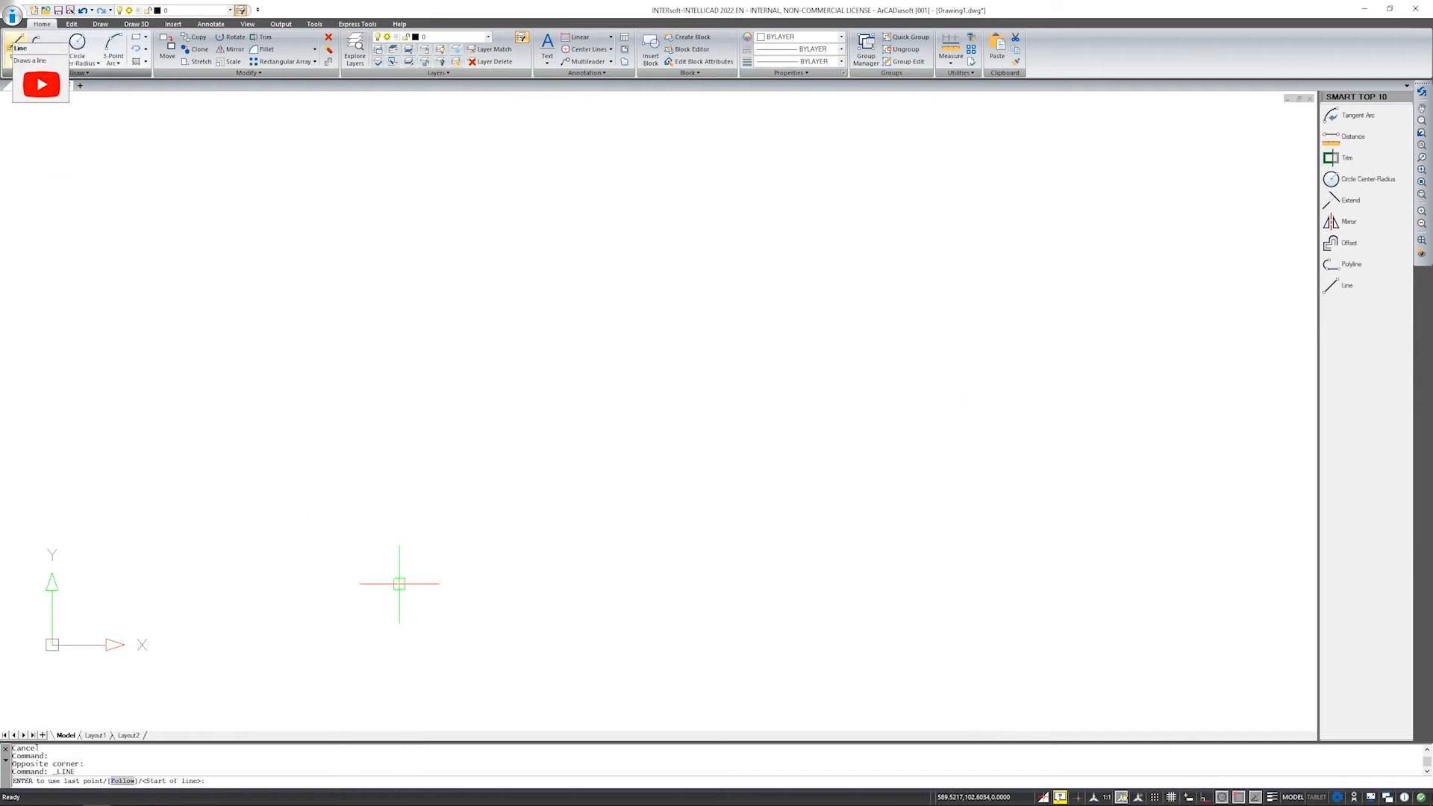
pyautogui.write('0,0')
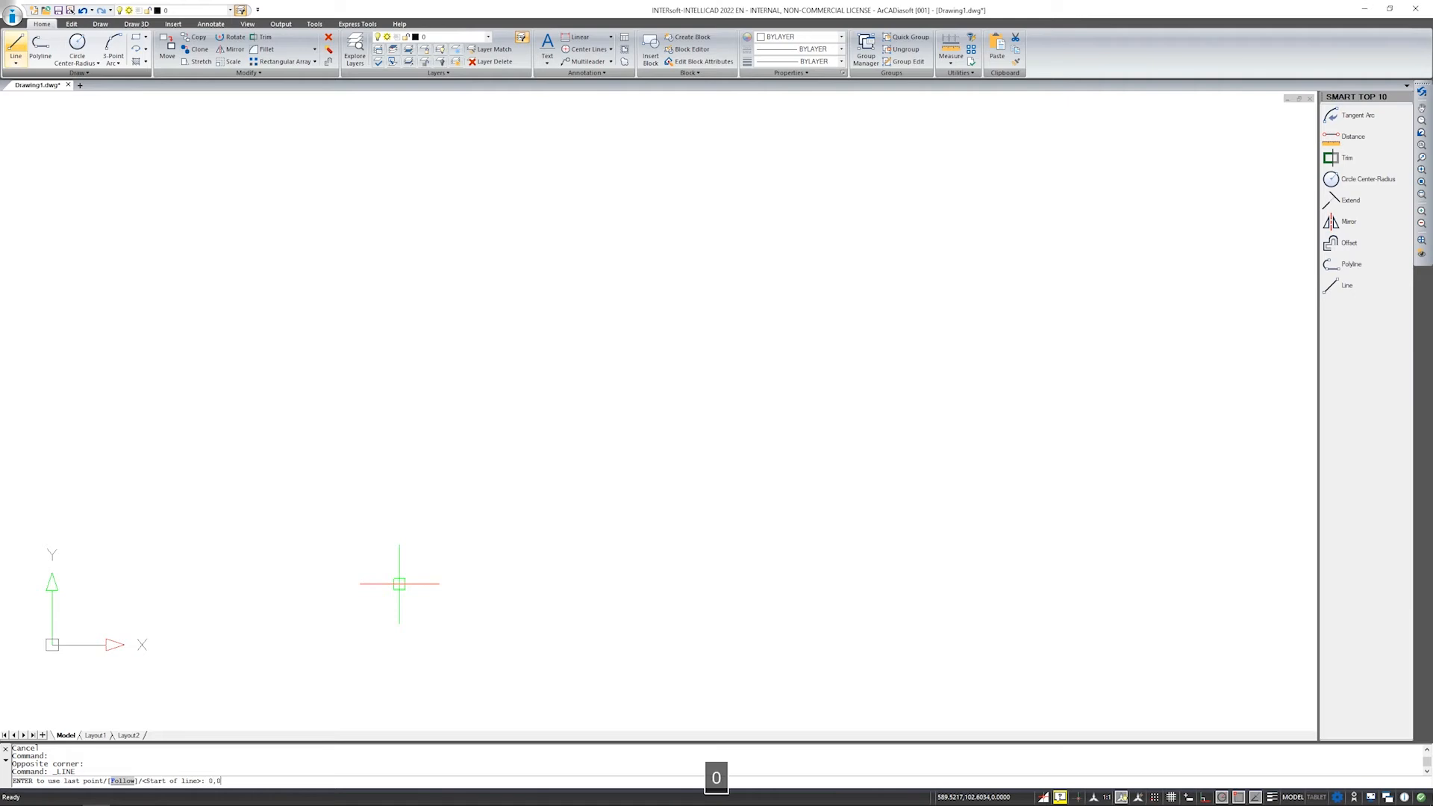
pyautogui.press('Return')
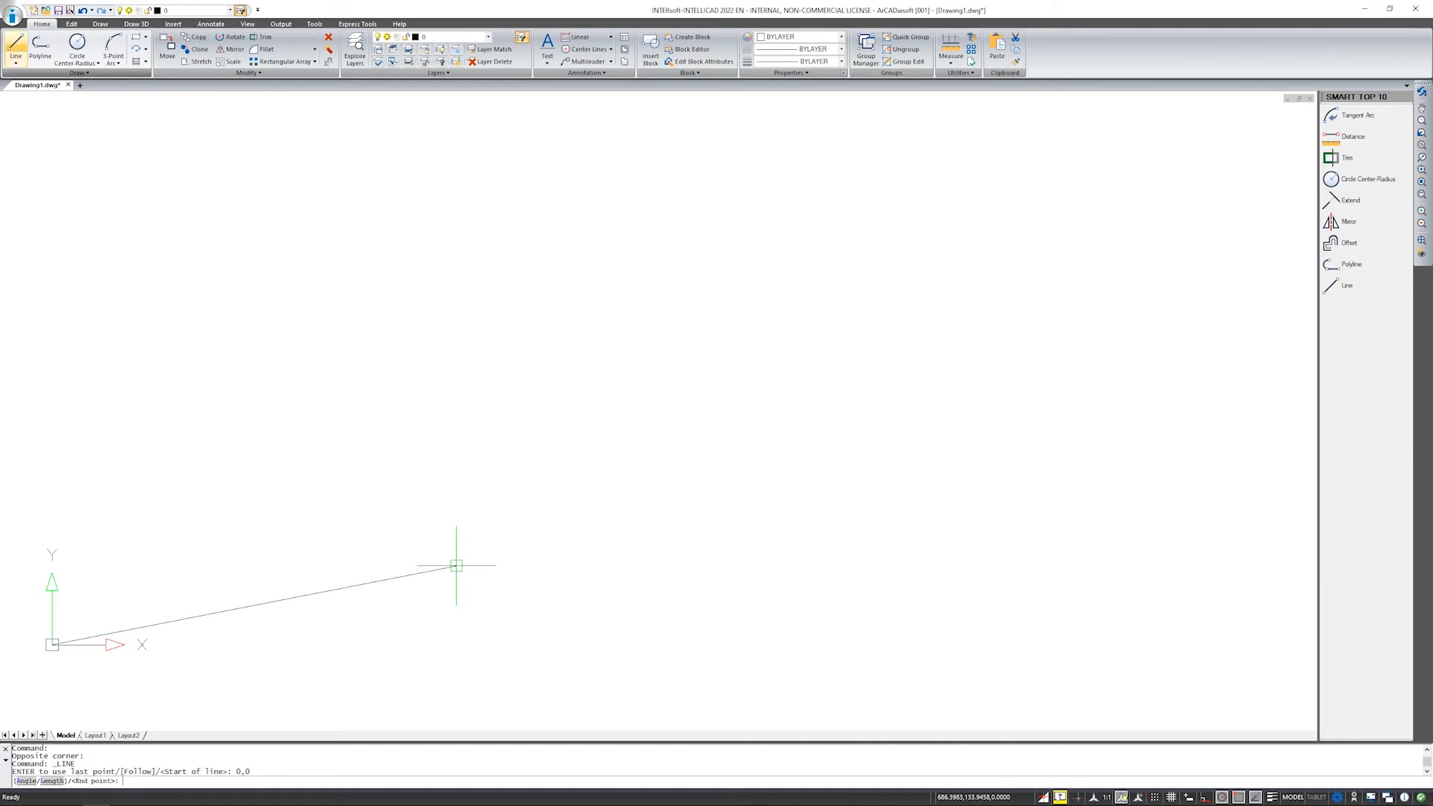
pyautogui.write('200,0')
pyautogui.press('Return')
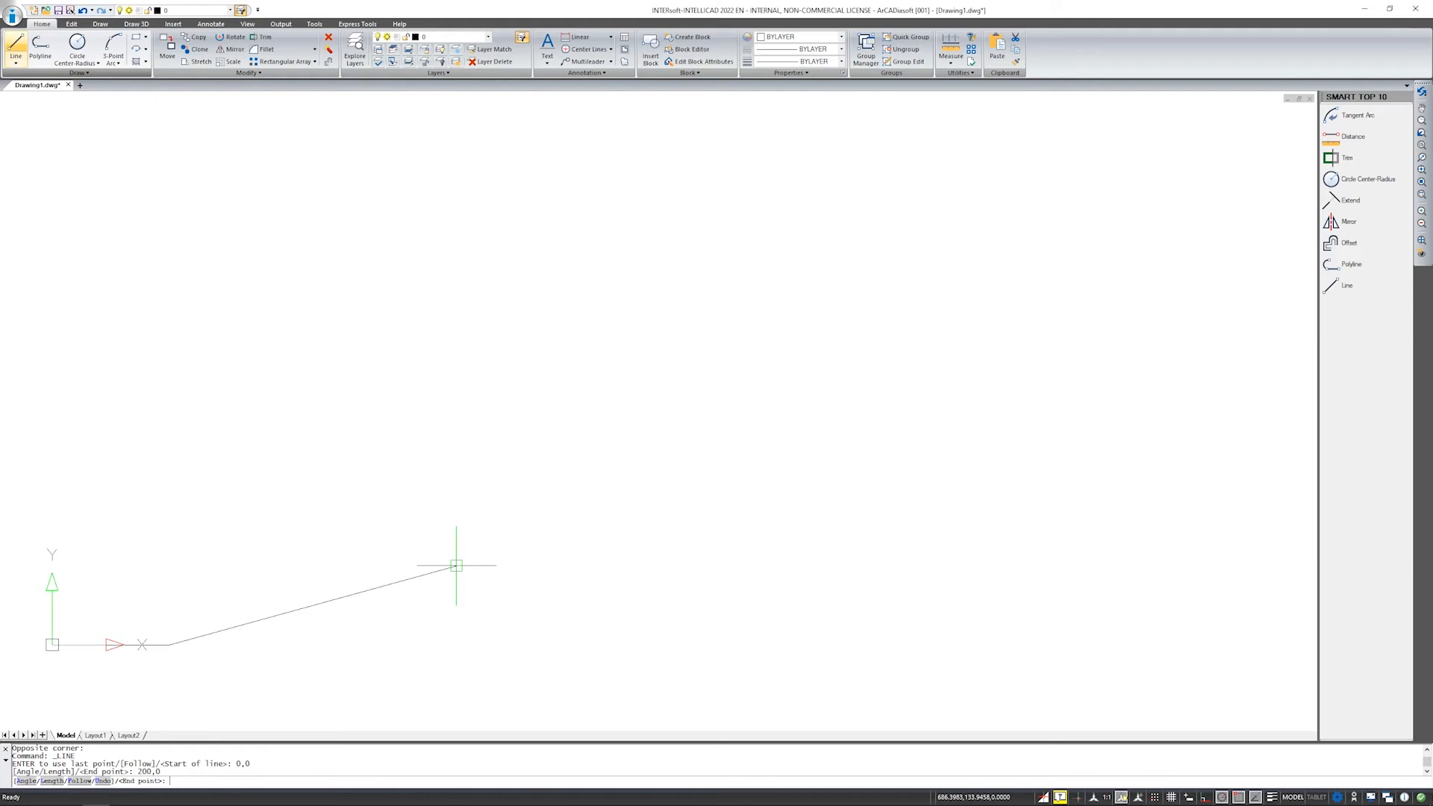
# Continue the line through 200,500 and 0,500, and close the rectangular outline back at the origin.
pyautogui.scroll(2, 183, 634)
pyautogui.moveTo(207, 550); pyautogui.dragTo(779, 526, button='middle')
pyautogui.scroll(1, 758, 509)
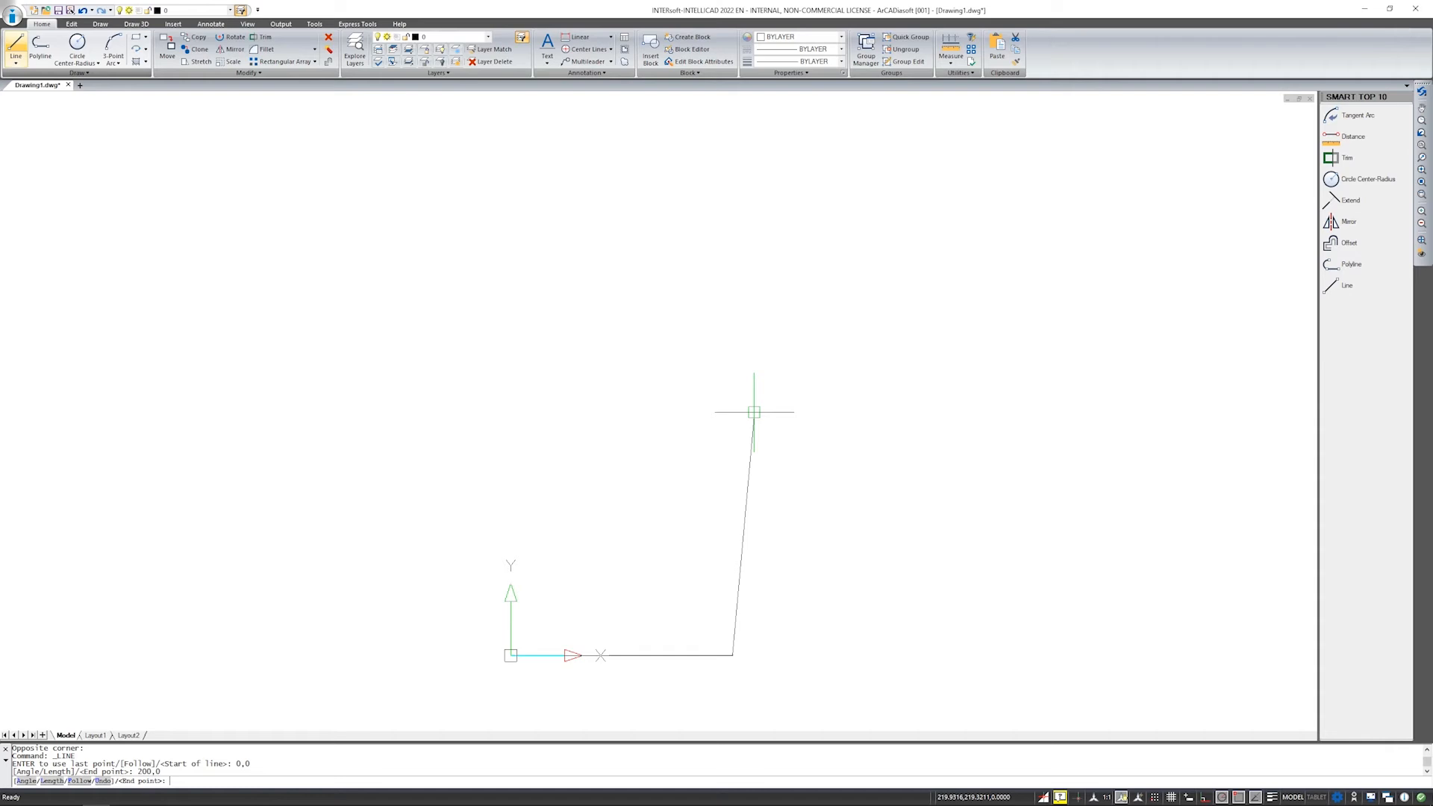
pyautogui.write('200,500')
pyautogui.press('Return')
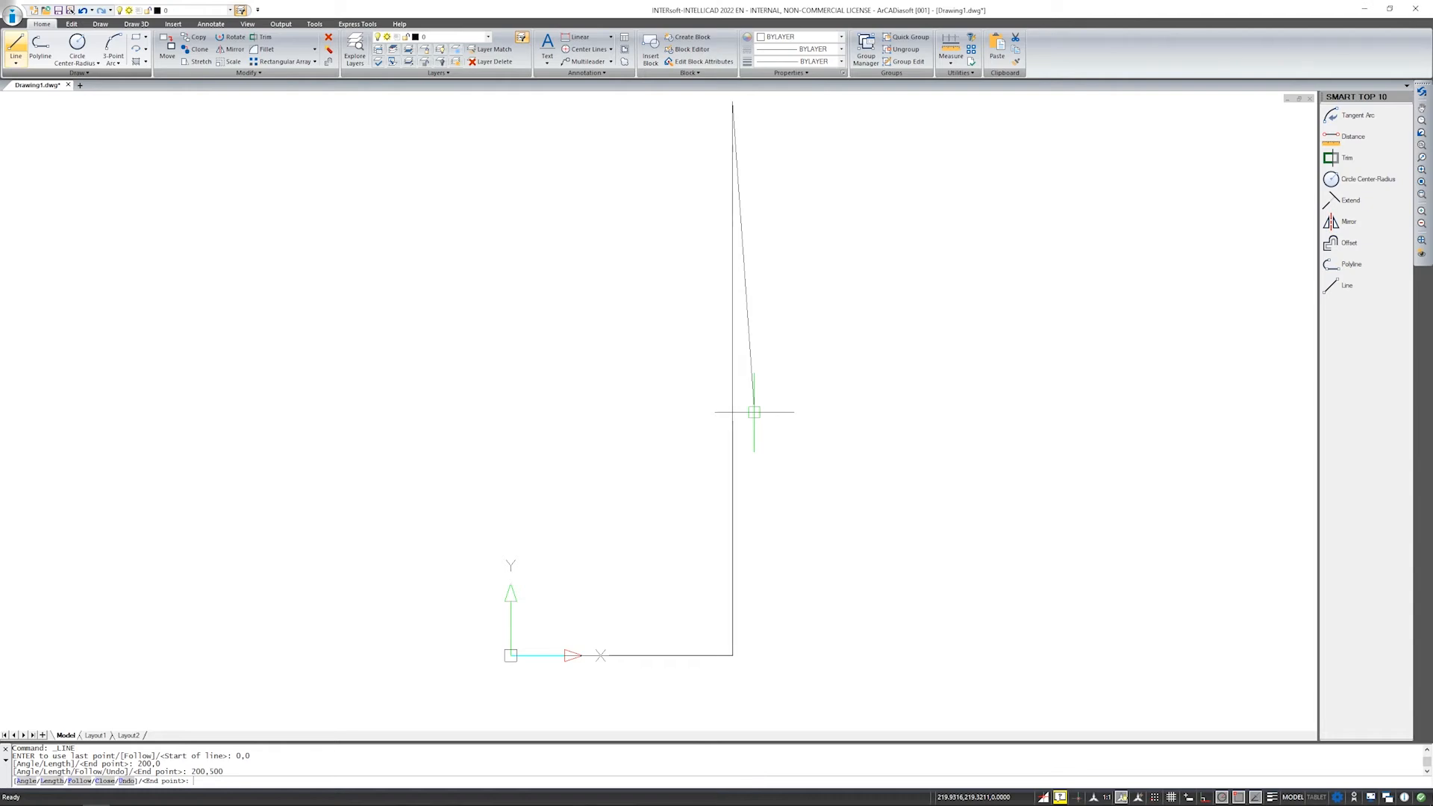
pyautogui.write('0,500')
pyautogui.press('Return')
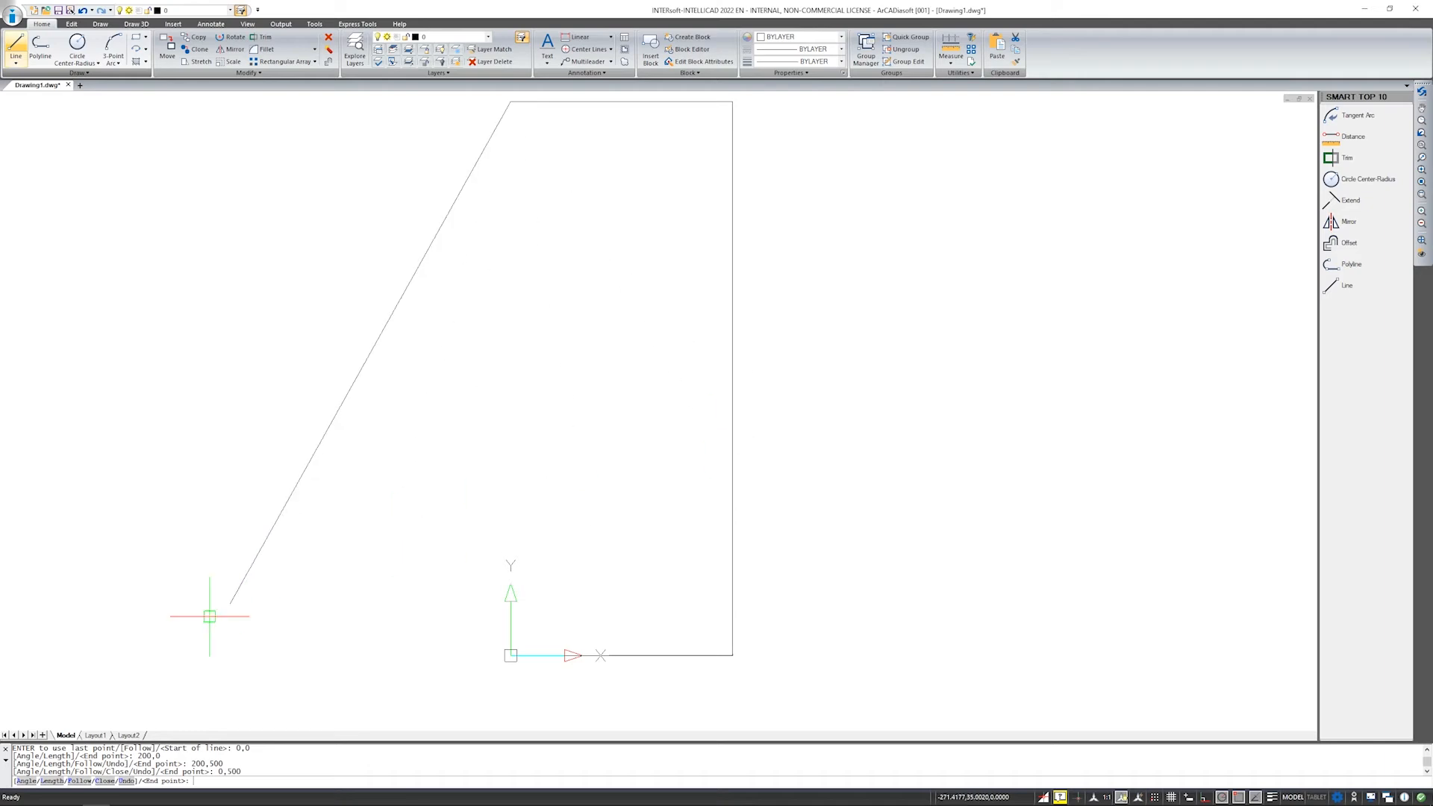
pyautogui.click(104, 781)
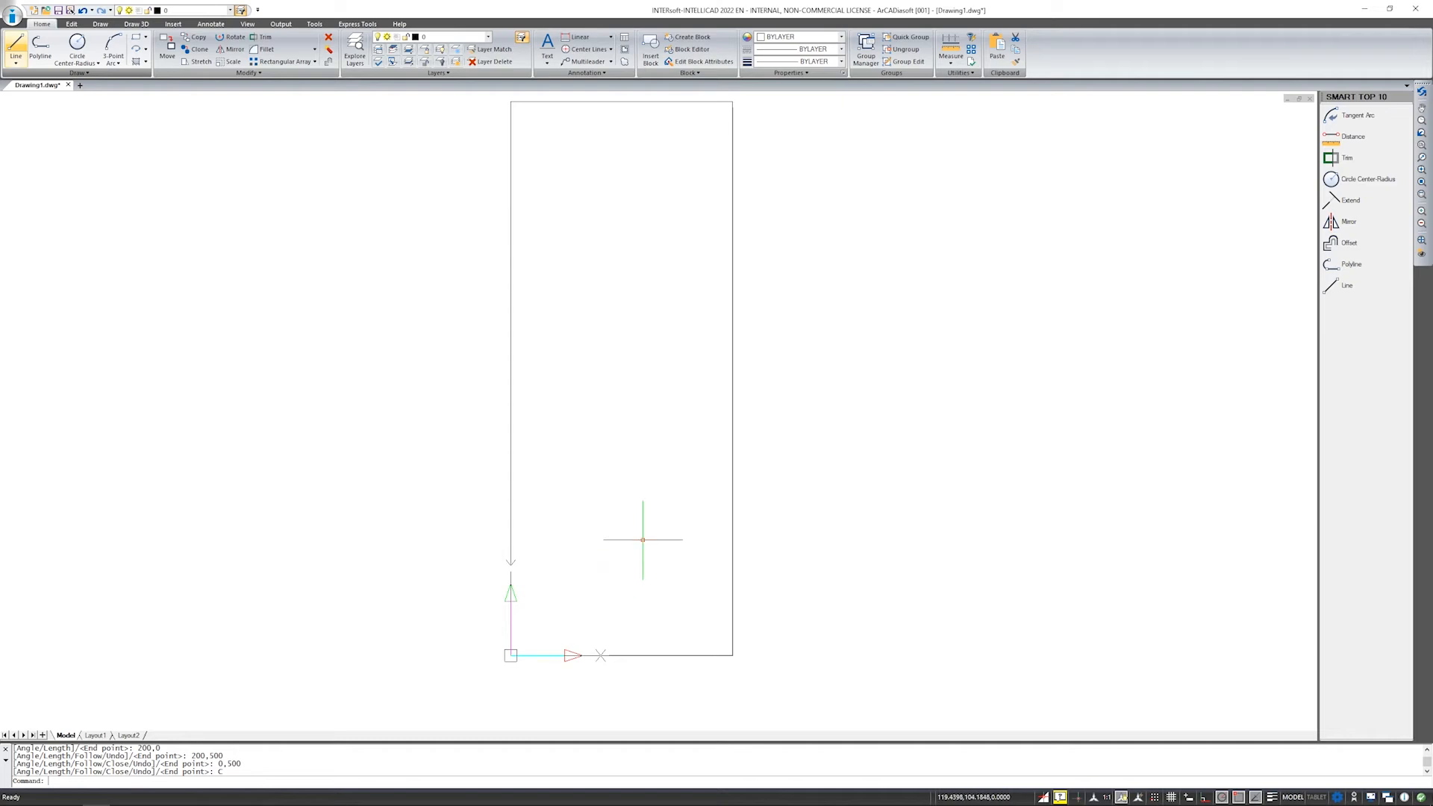
pyautogui.scroll(-3, 428, 580)
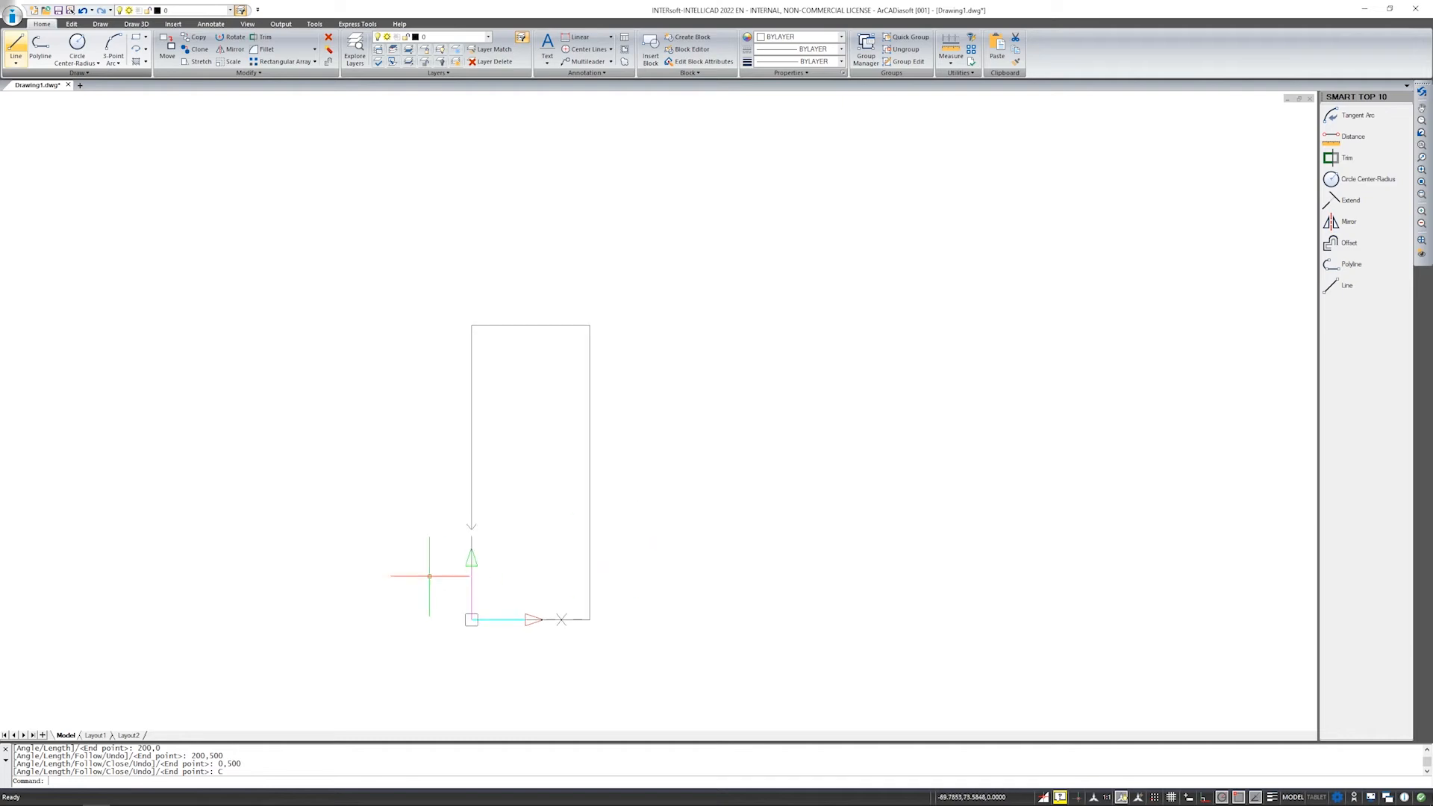
pyautogui.moveTo(518, 544); pyautogui.dragTo(446, 538, button='middle')
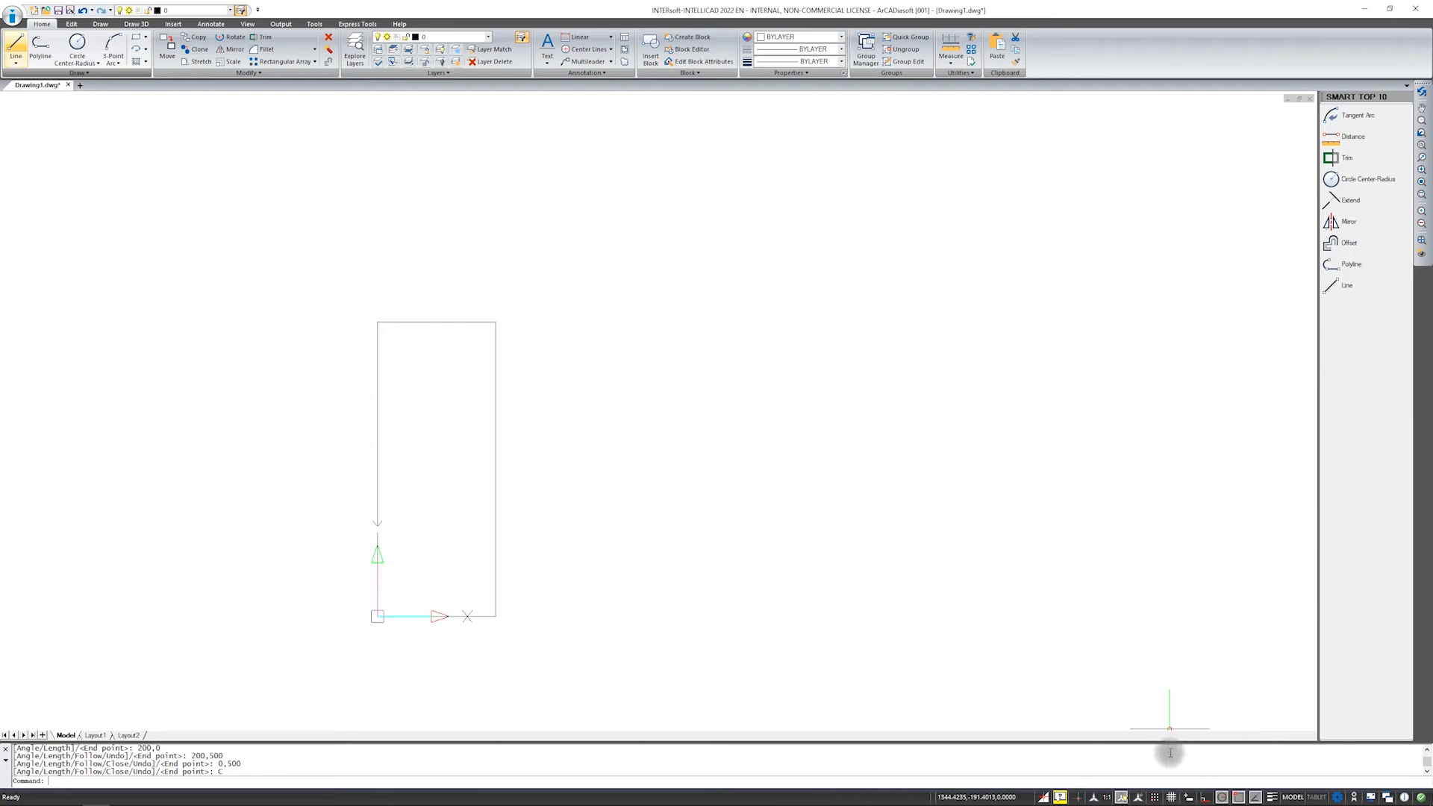
pyautogui.click(16, 47)
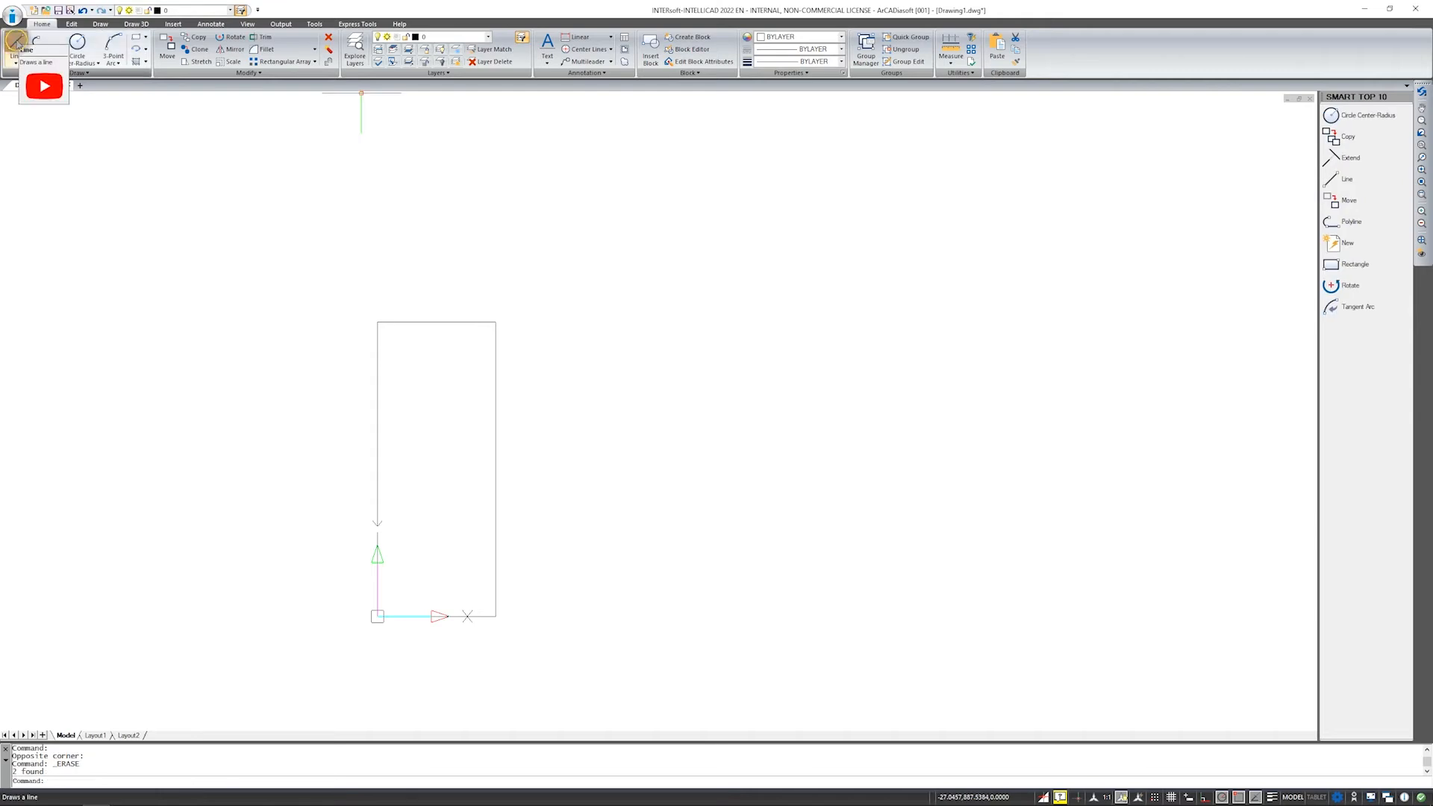
pyautogui.click(16, 43)
pyautogui.click(789, 564)
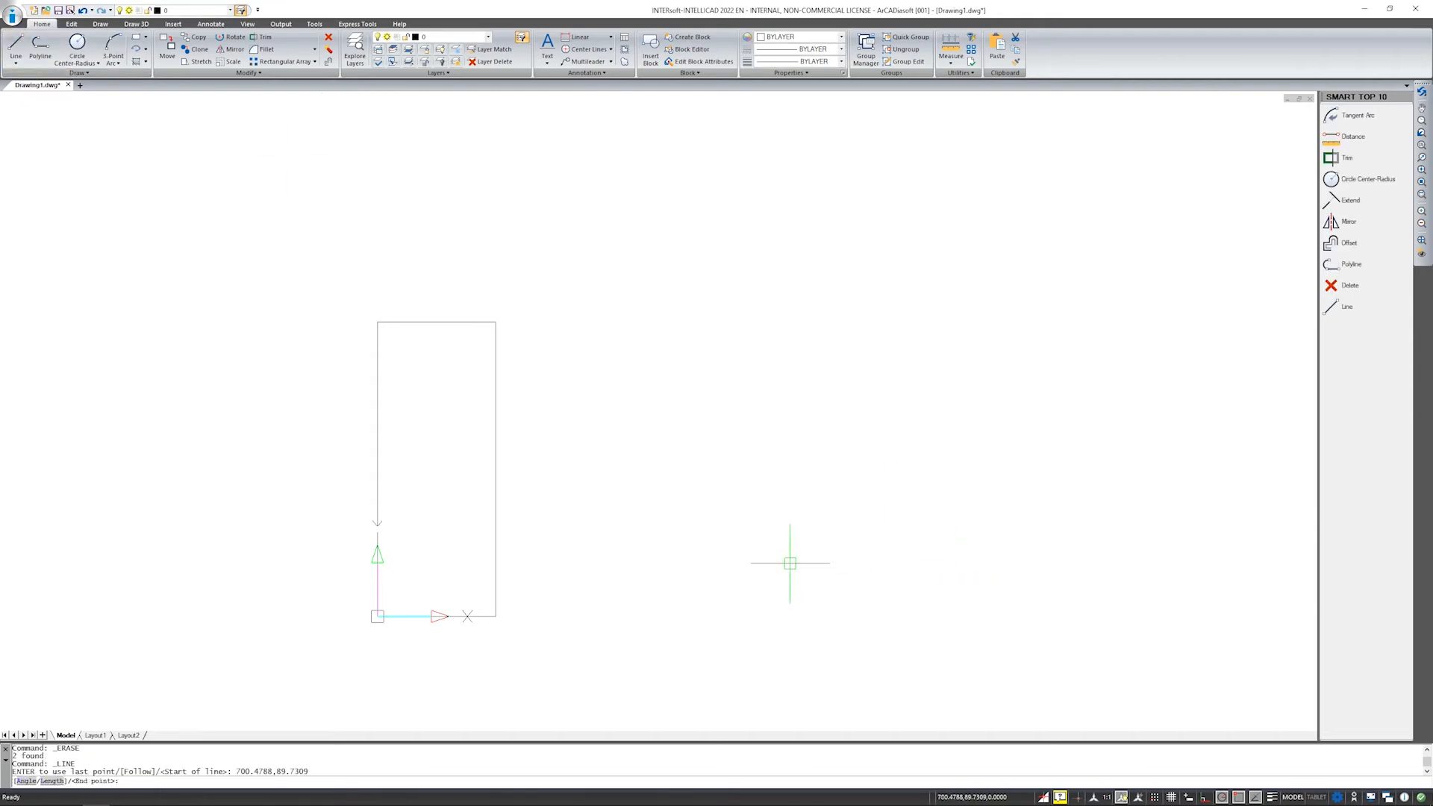
pyautogui.write('@200,0')
pyautogui.press('Return')
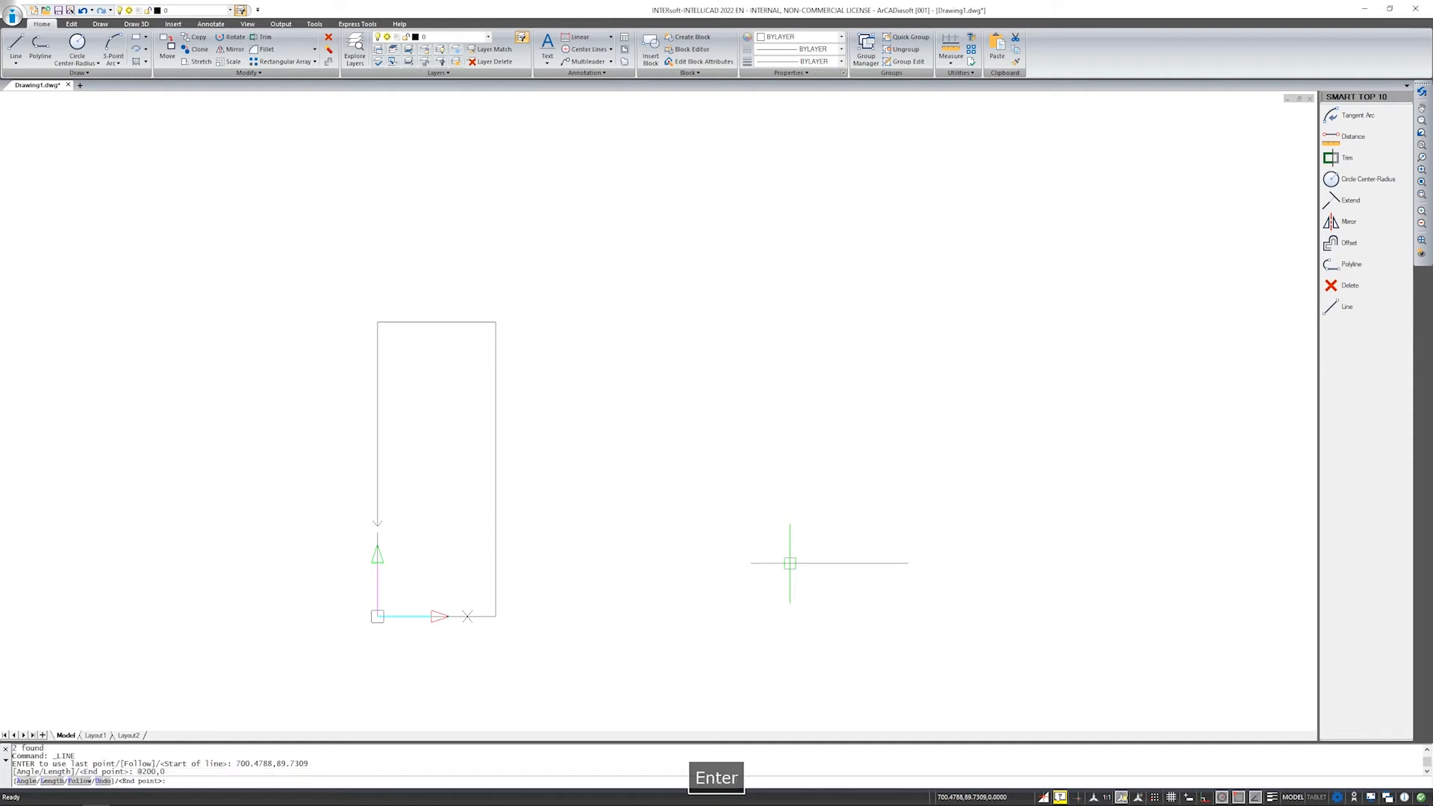
# Continue the second outline with a vertical segment using the relative coordinates @0,500.
pyautogui.write('@')
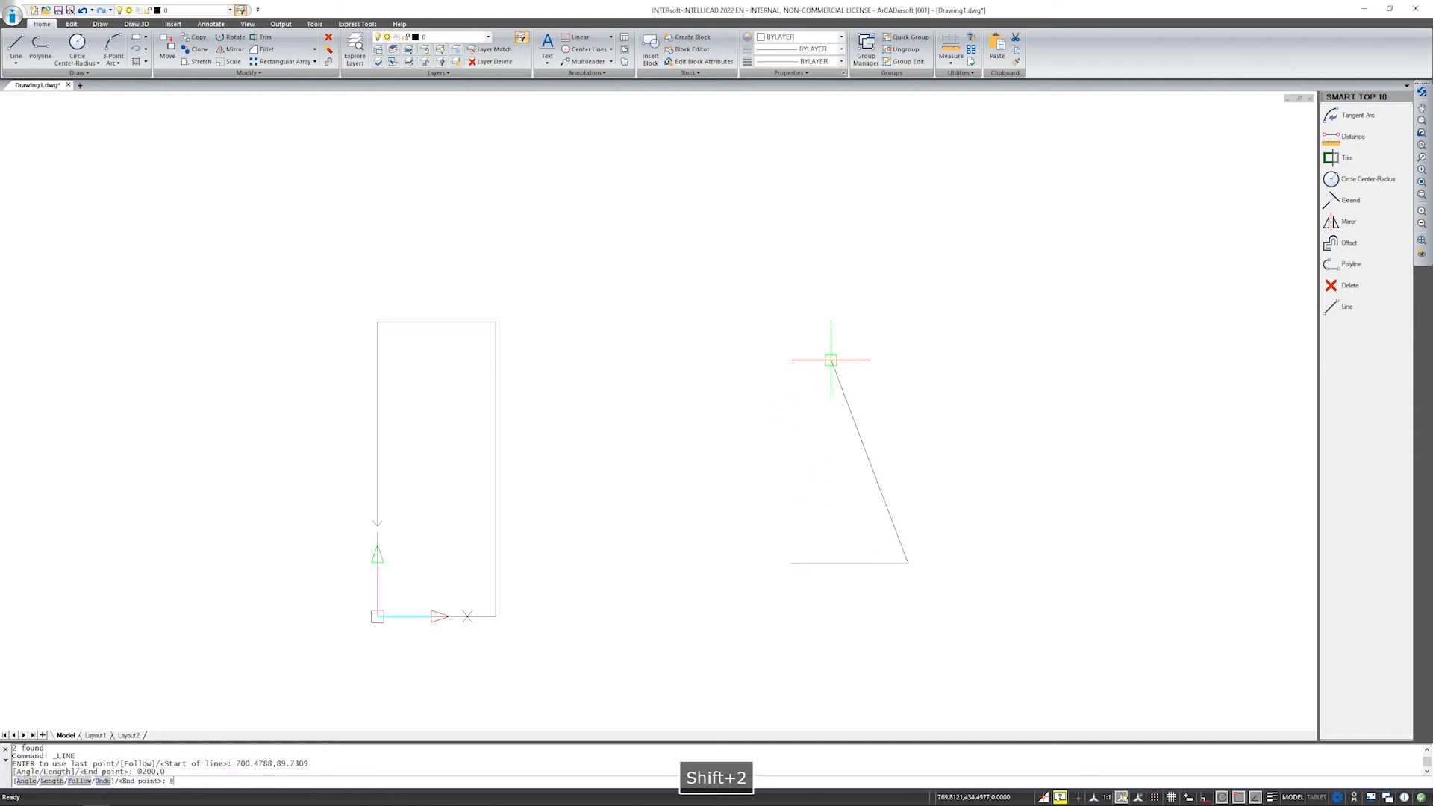
pyautogui.write('0')
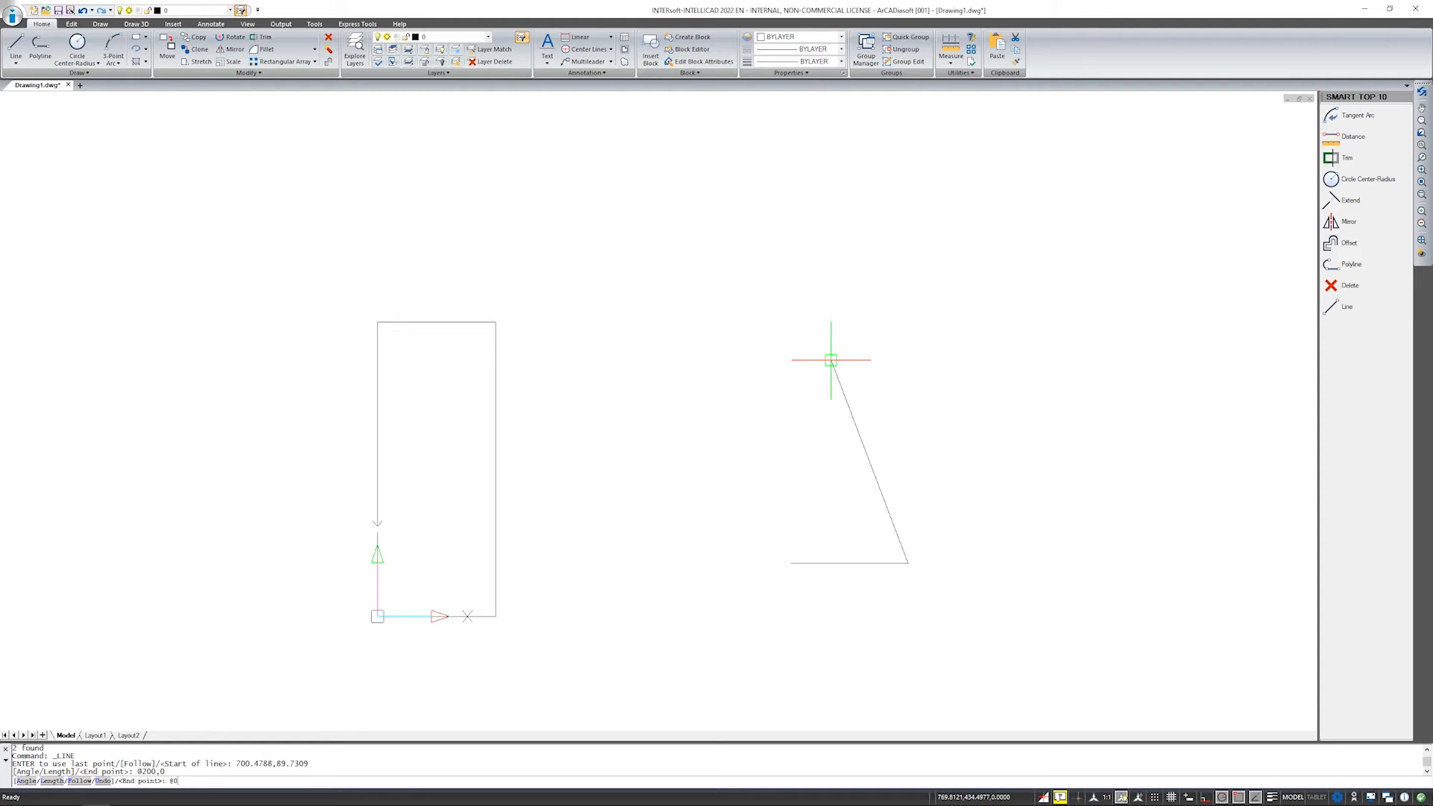
pyautogui.write('.')
pyautogui.write('500')
pyautogui.press('Return')
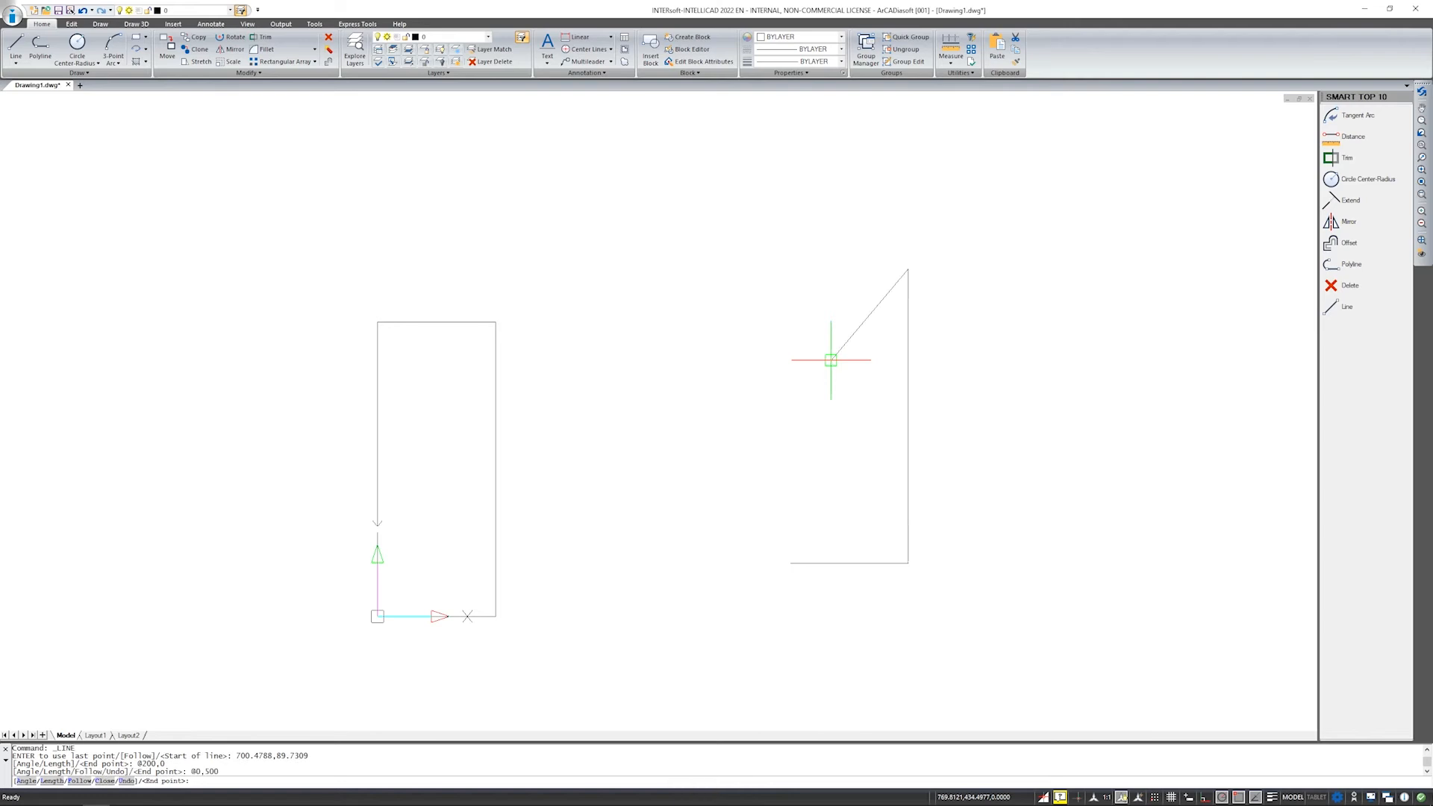
# Complete the second rectangle with the relative coordinates @-200,0 and @0,-500, and end the Line command.
pyautogui.write('@')
pyautogui.write('-200,0')
pyautogui.press('Return')
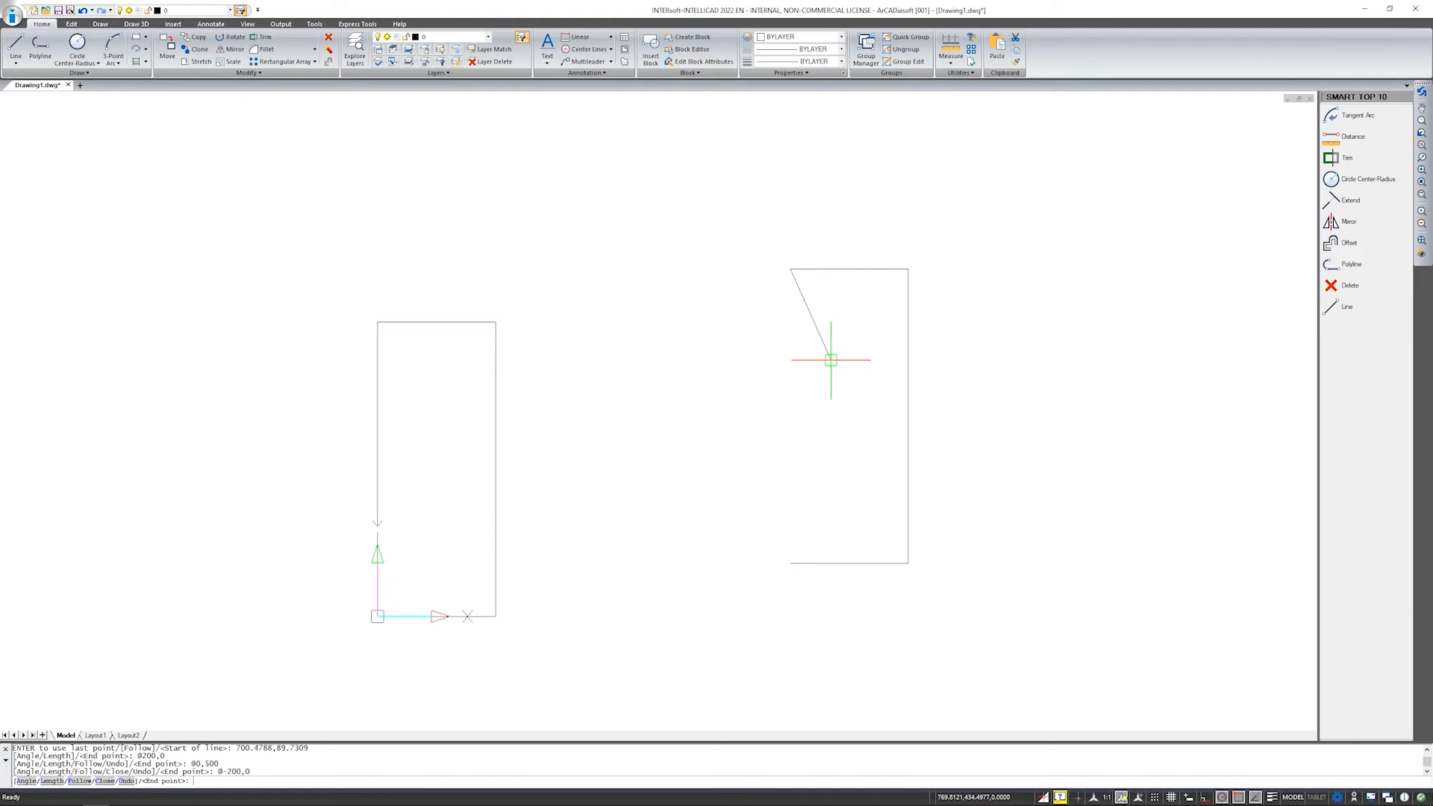
pyautogui.write('@0,-500')
pyautogui.press('Return')
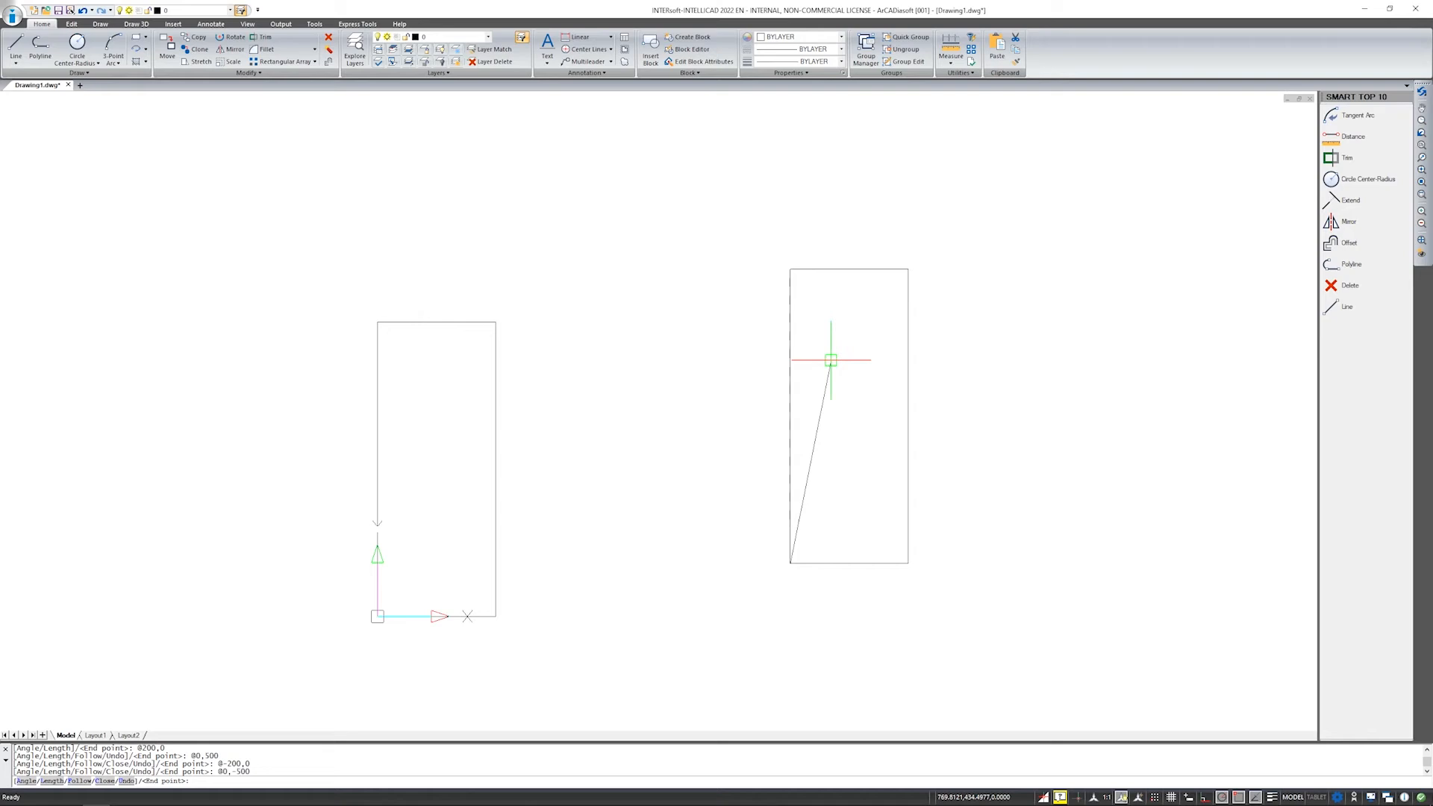
pyautogui.press('Return')
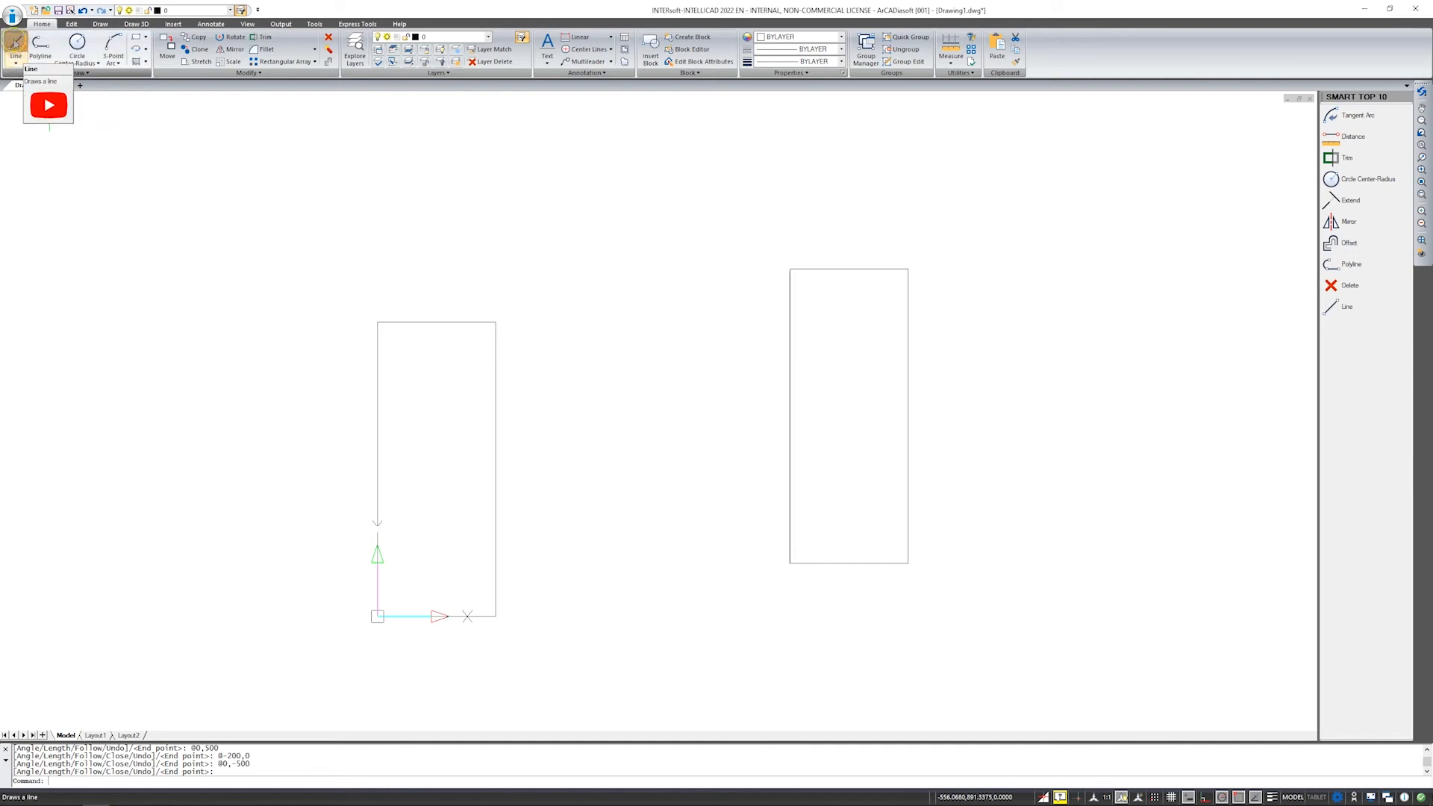
# Using dynamic input, draw a line of length 200 at angle 0 from a free point beside the second rectangle.
pyautogui.click(16, 44)
pyautogui.moveTo(966, 528)
pyautogui.mouseDown(button='middle')
pyautogui.moveTo(941, 512)
pyautogui.moveTo(822, 506)
pyautogui.mouseUp(button='middle')
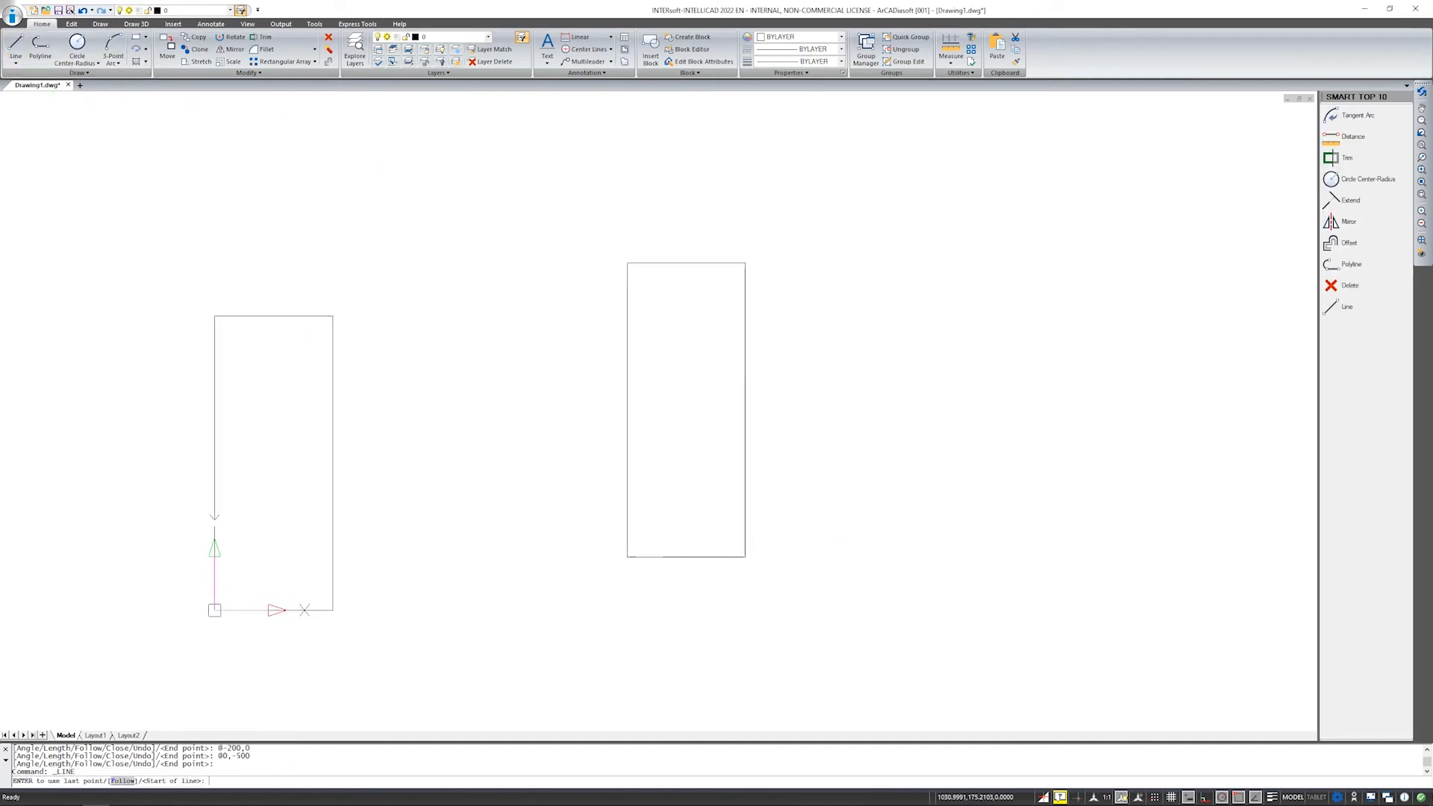
pyautogui.rightClick(1189, 797)
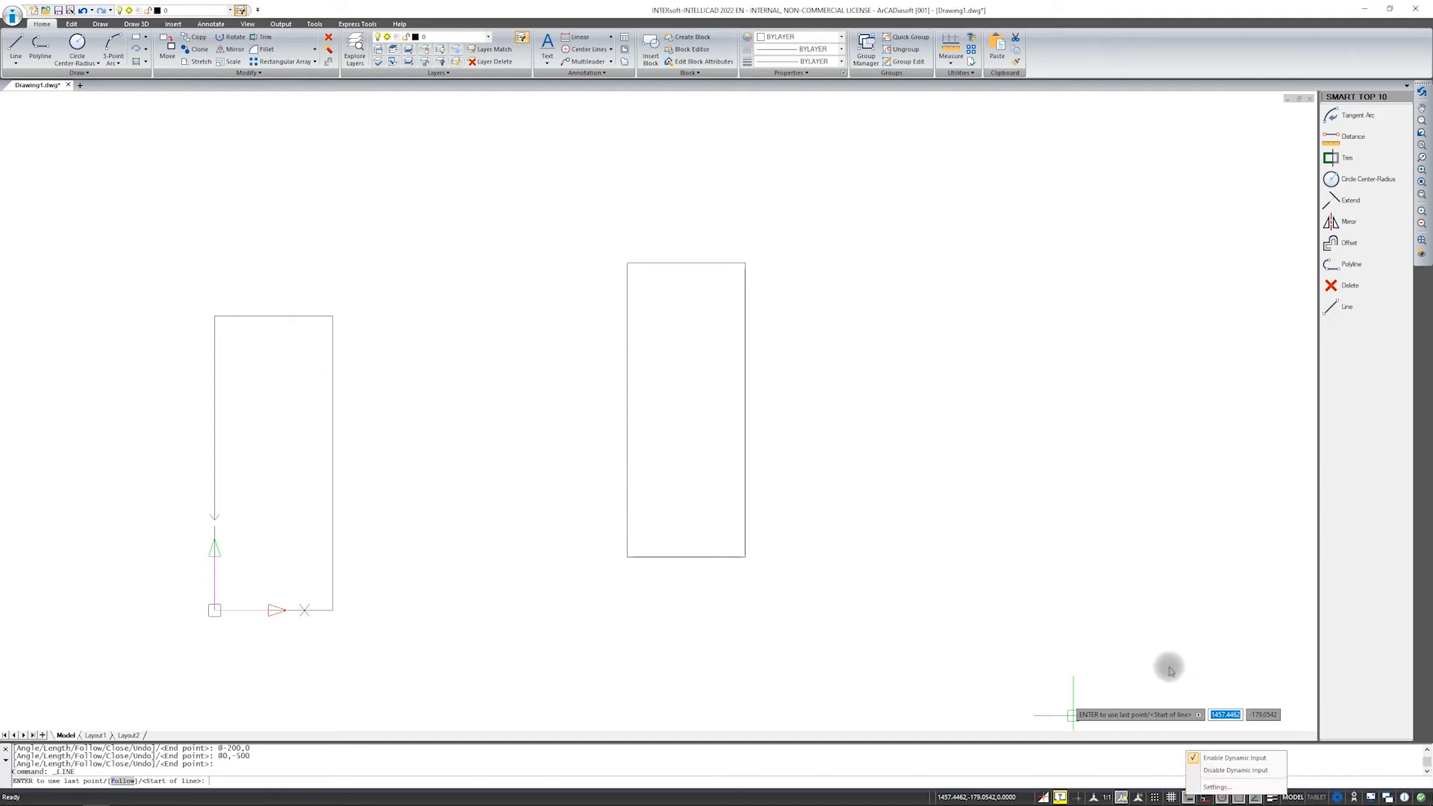
pyautogui.press('Escape')
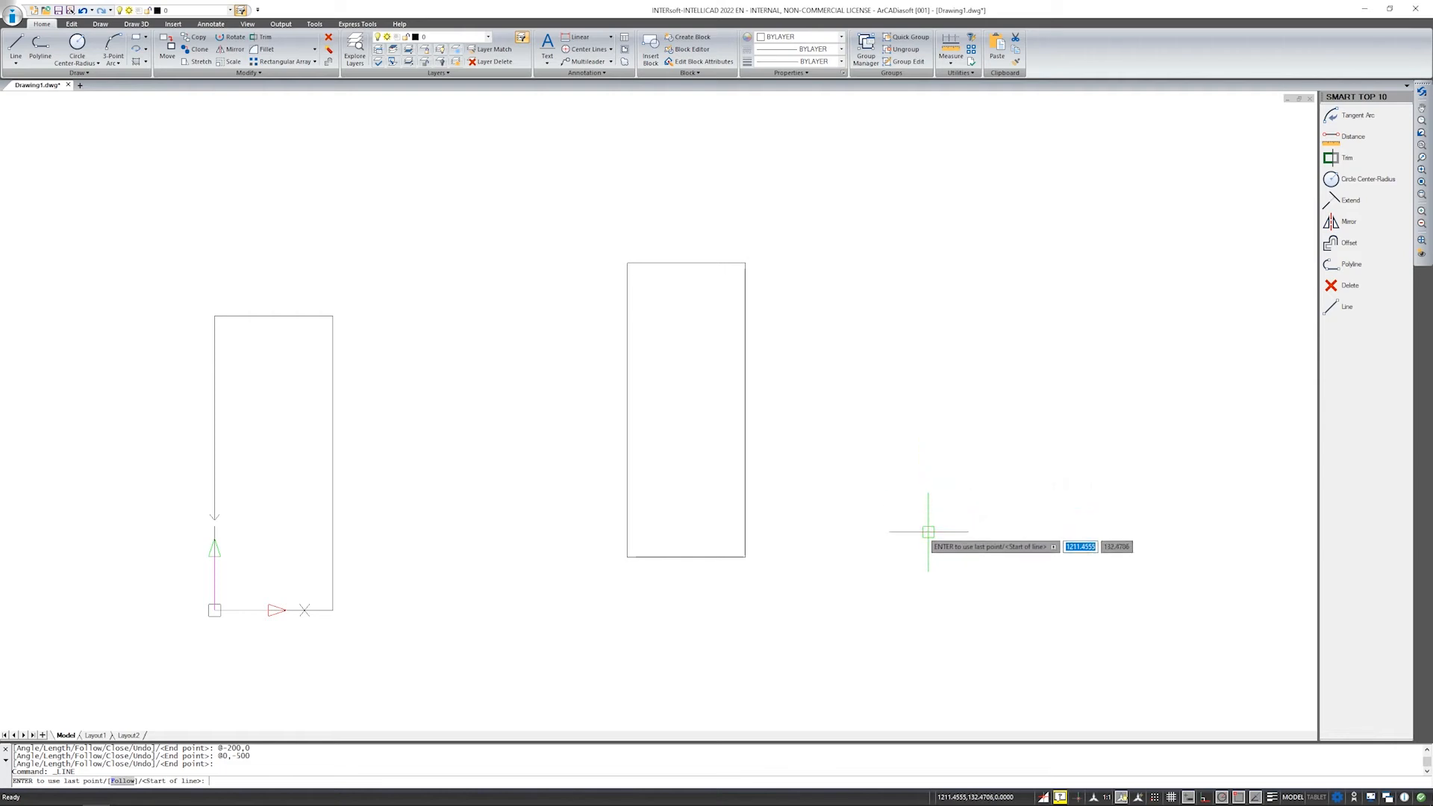
pyautogui.click(902, 505)
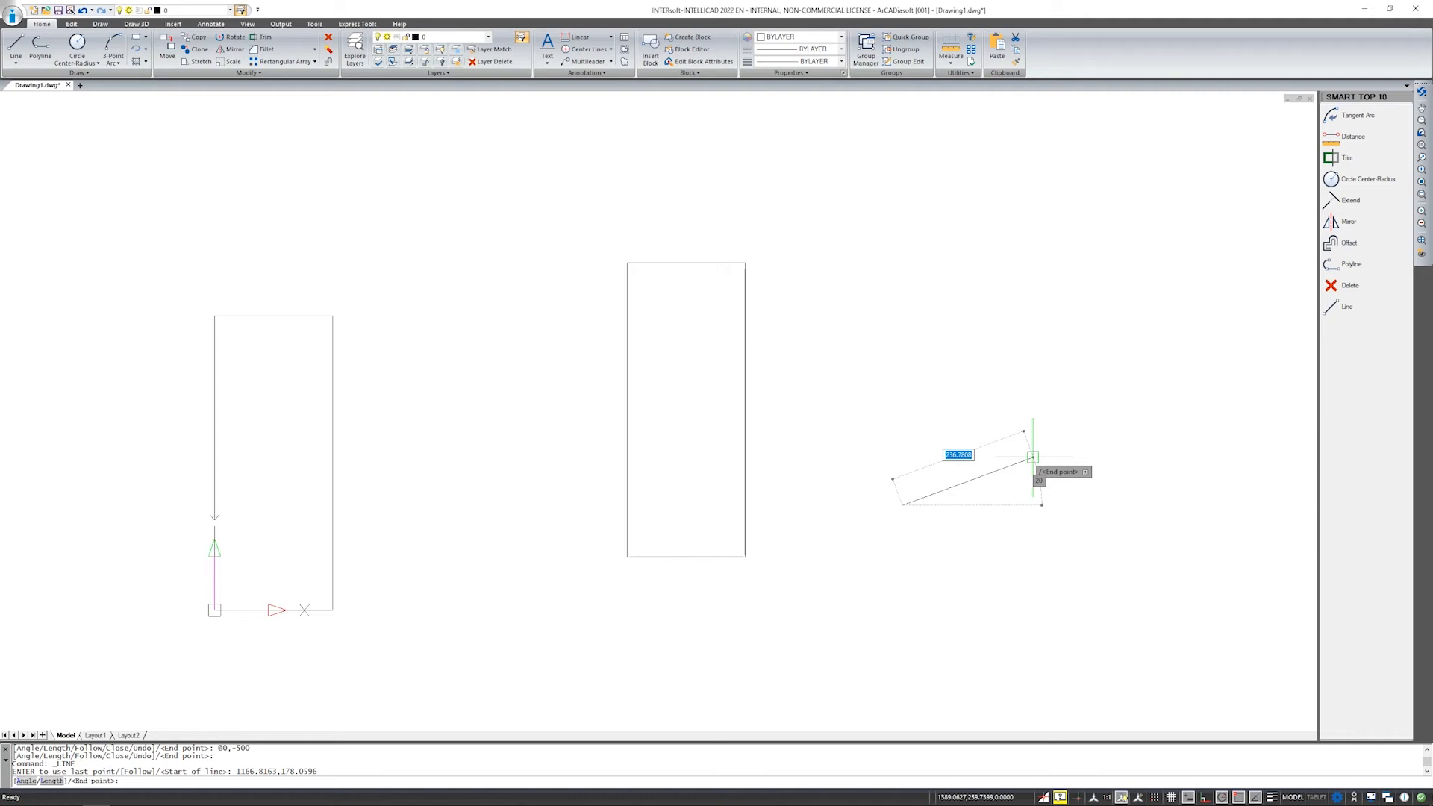
pyautogui.write('200')
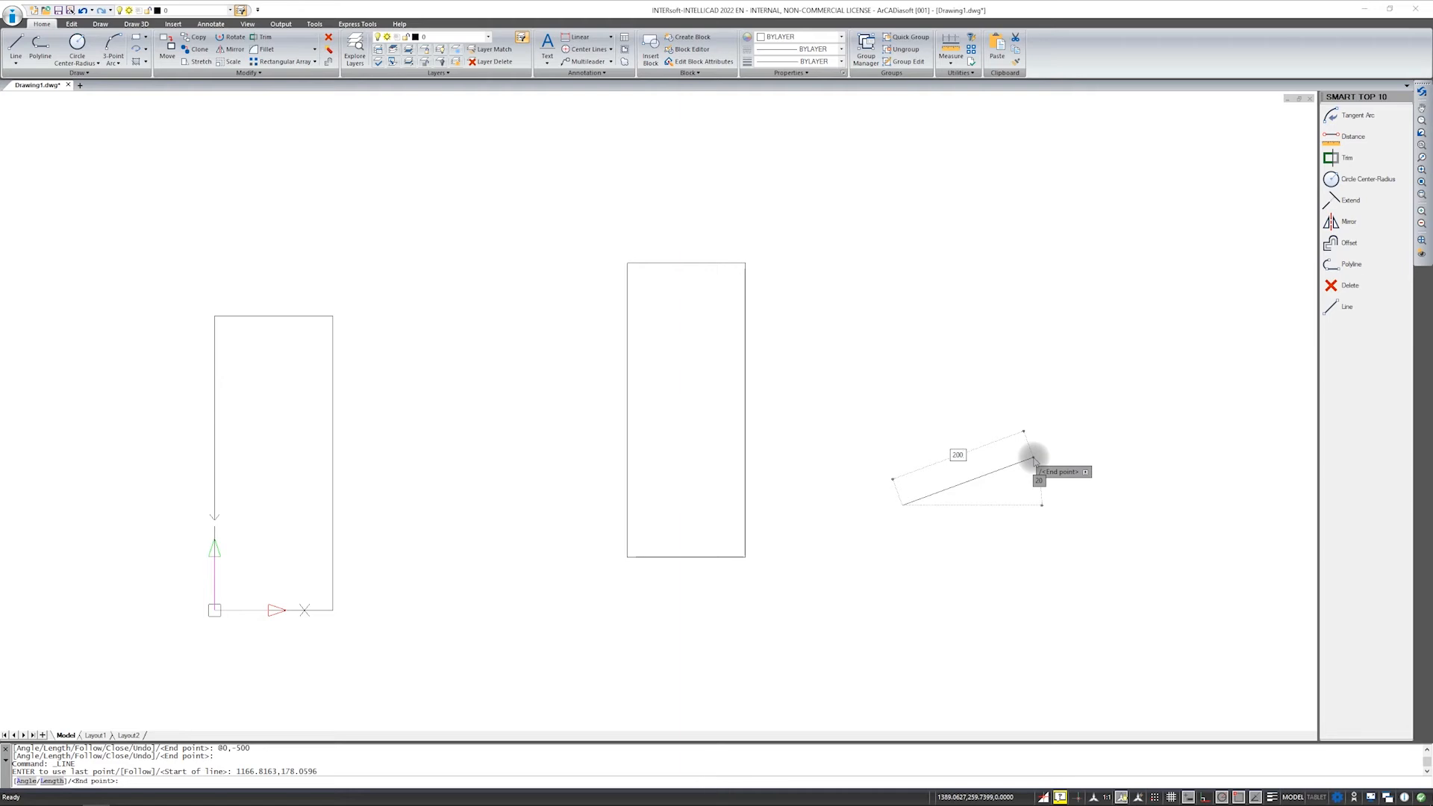
pyautogui.press('Tab')
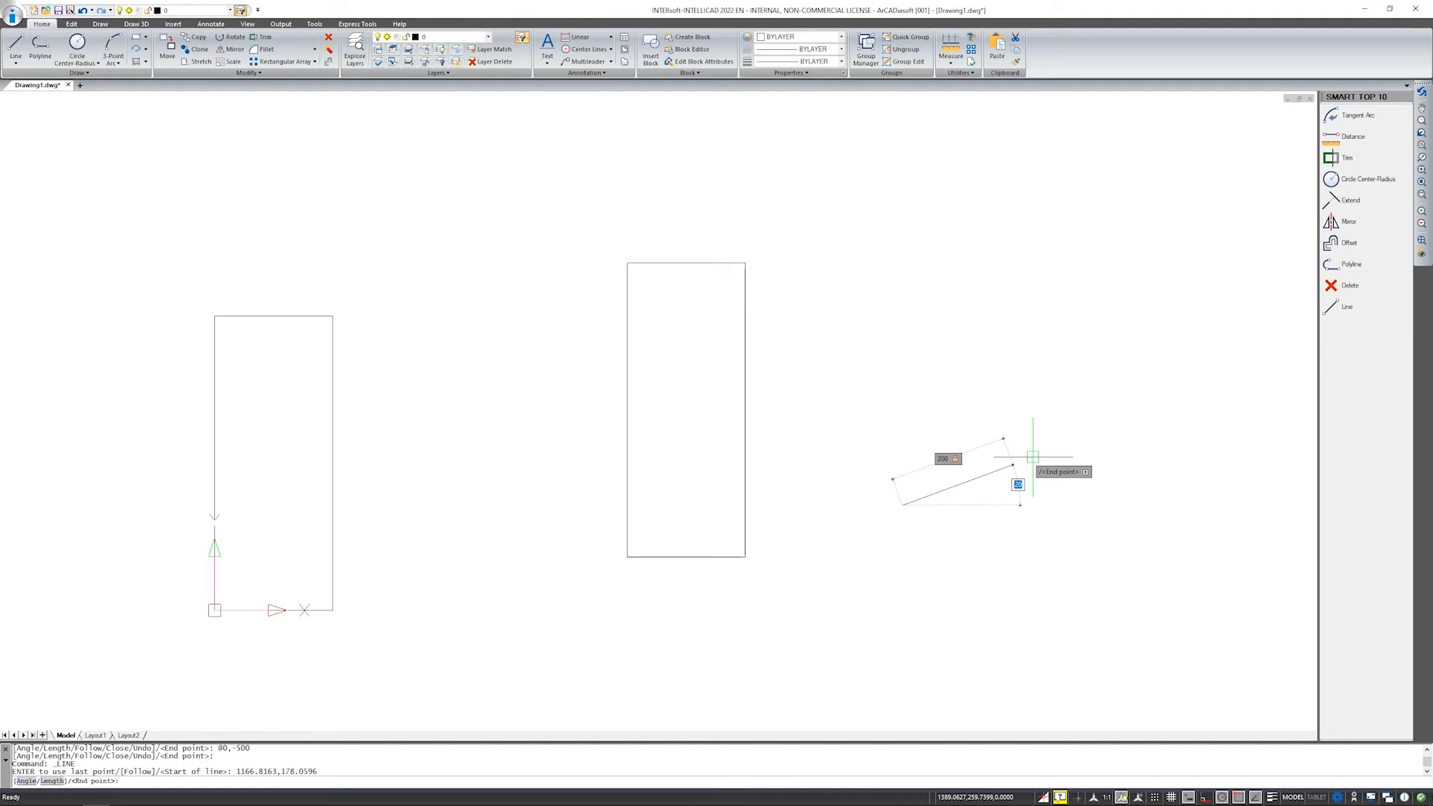
pyautogui.write('0')
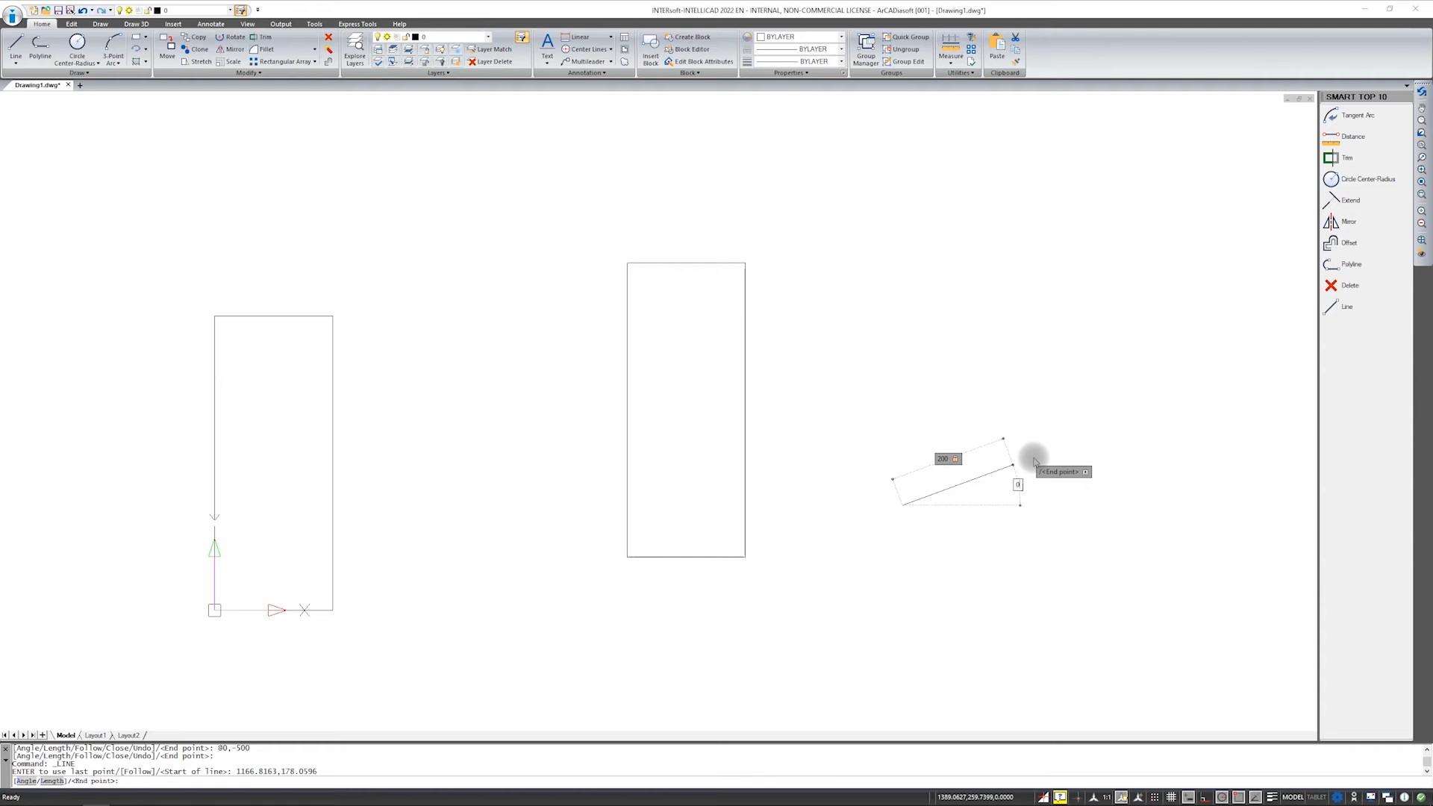
pyautogui.press('Return')
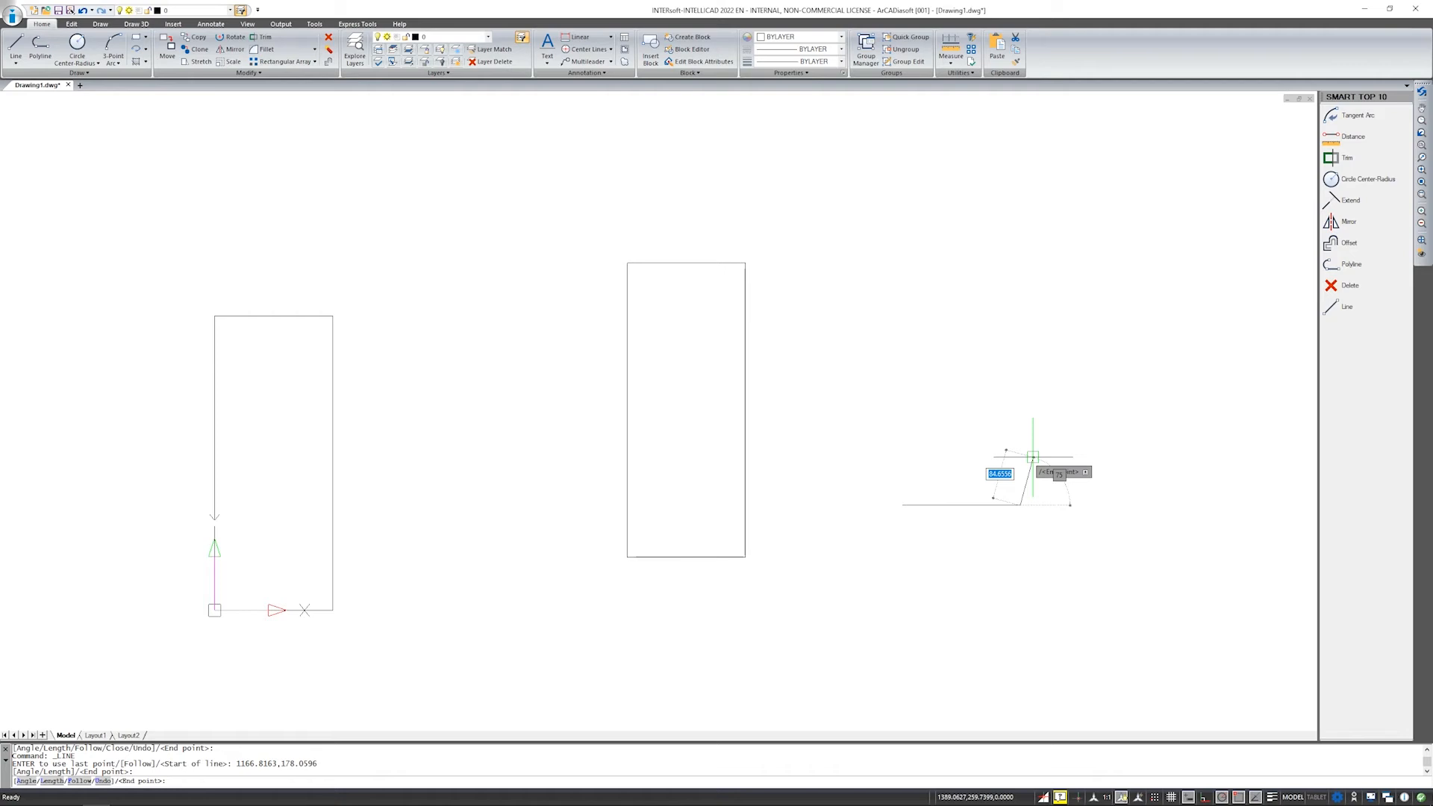
# Continue the third outline with a segment of length 500 at an angle of 90 degrees.
pyautogui.write('500')
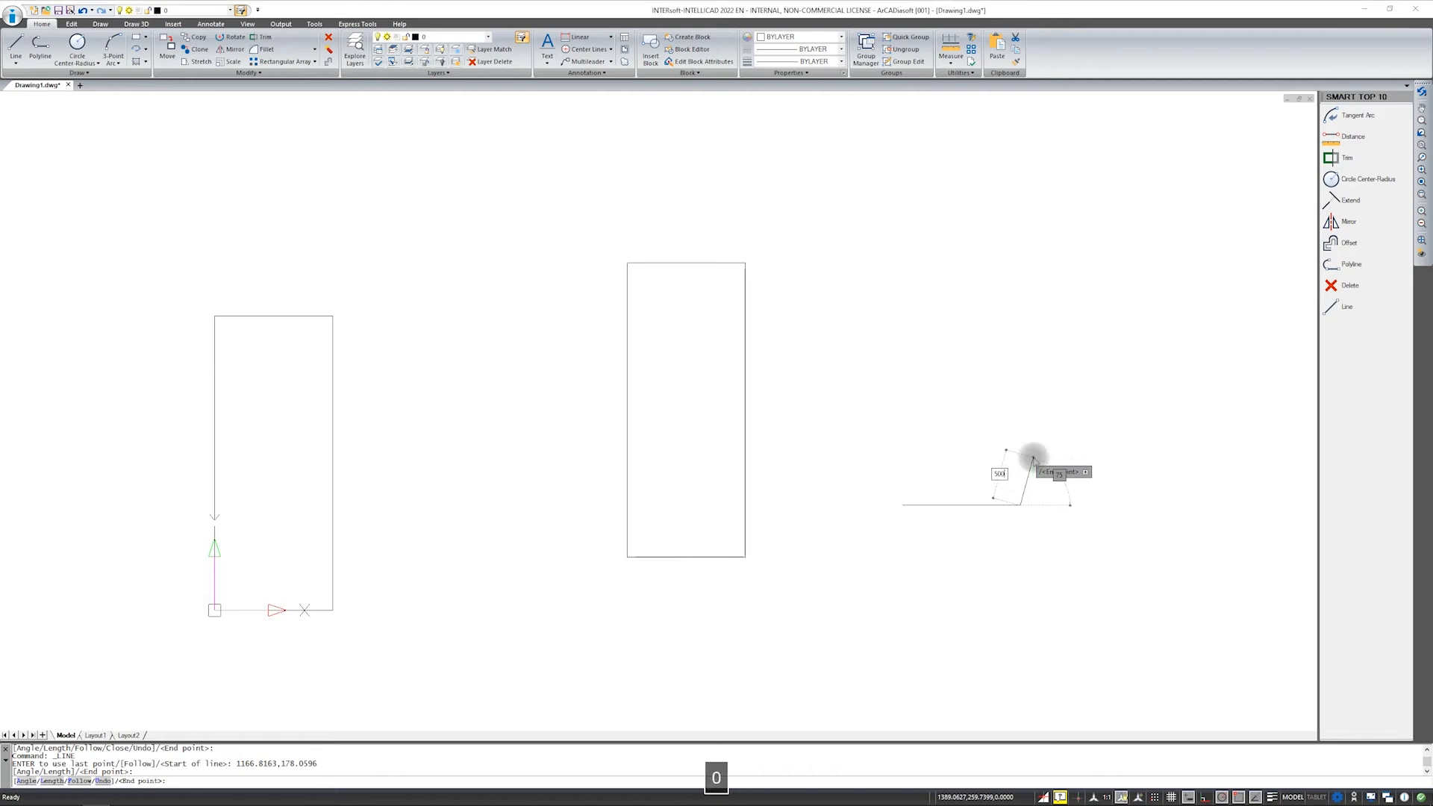
pyautogui.press('Tab')
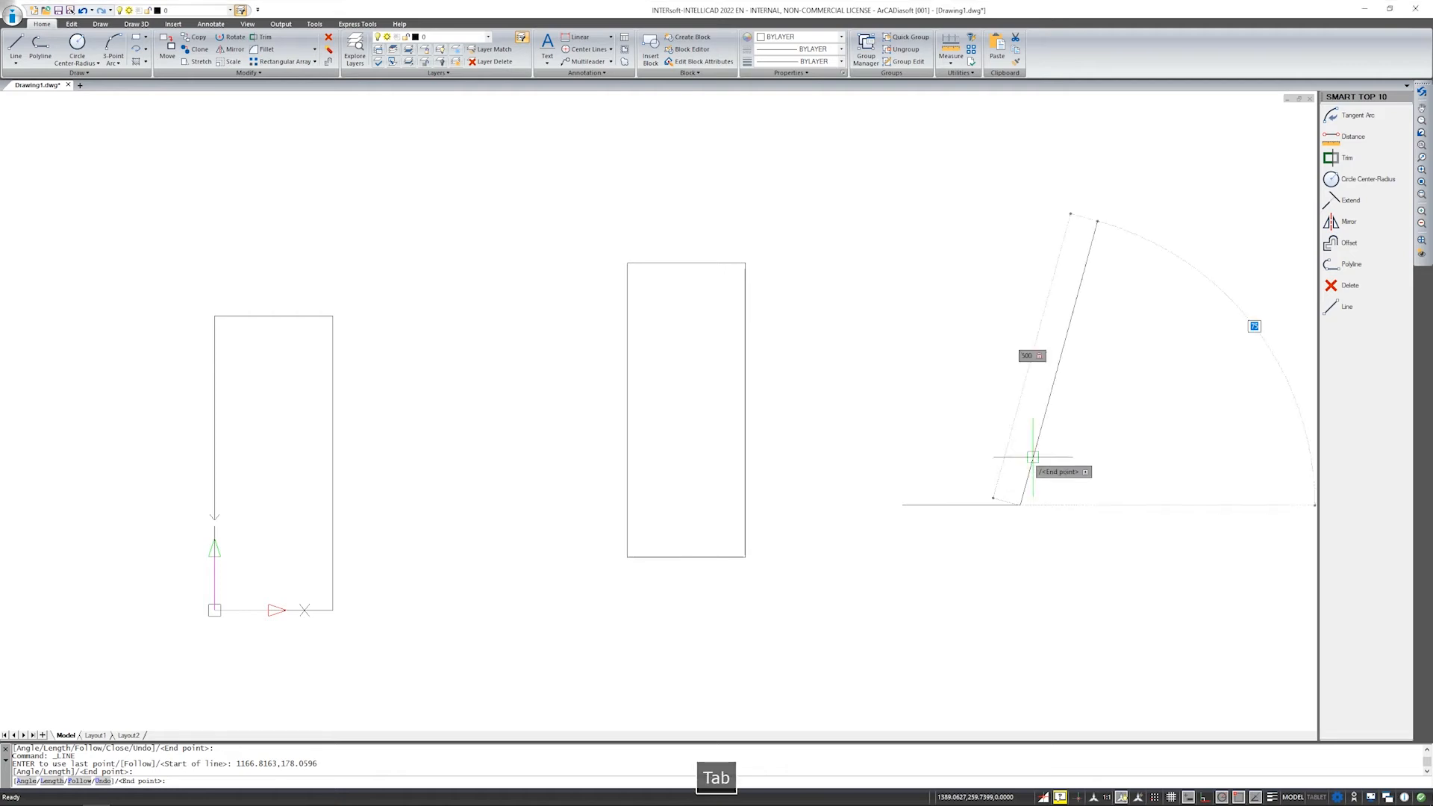
pyautogui.write('90')
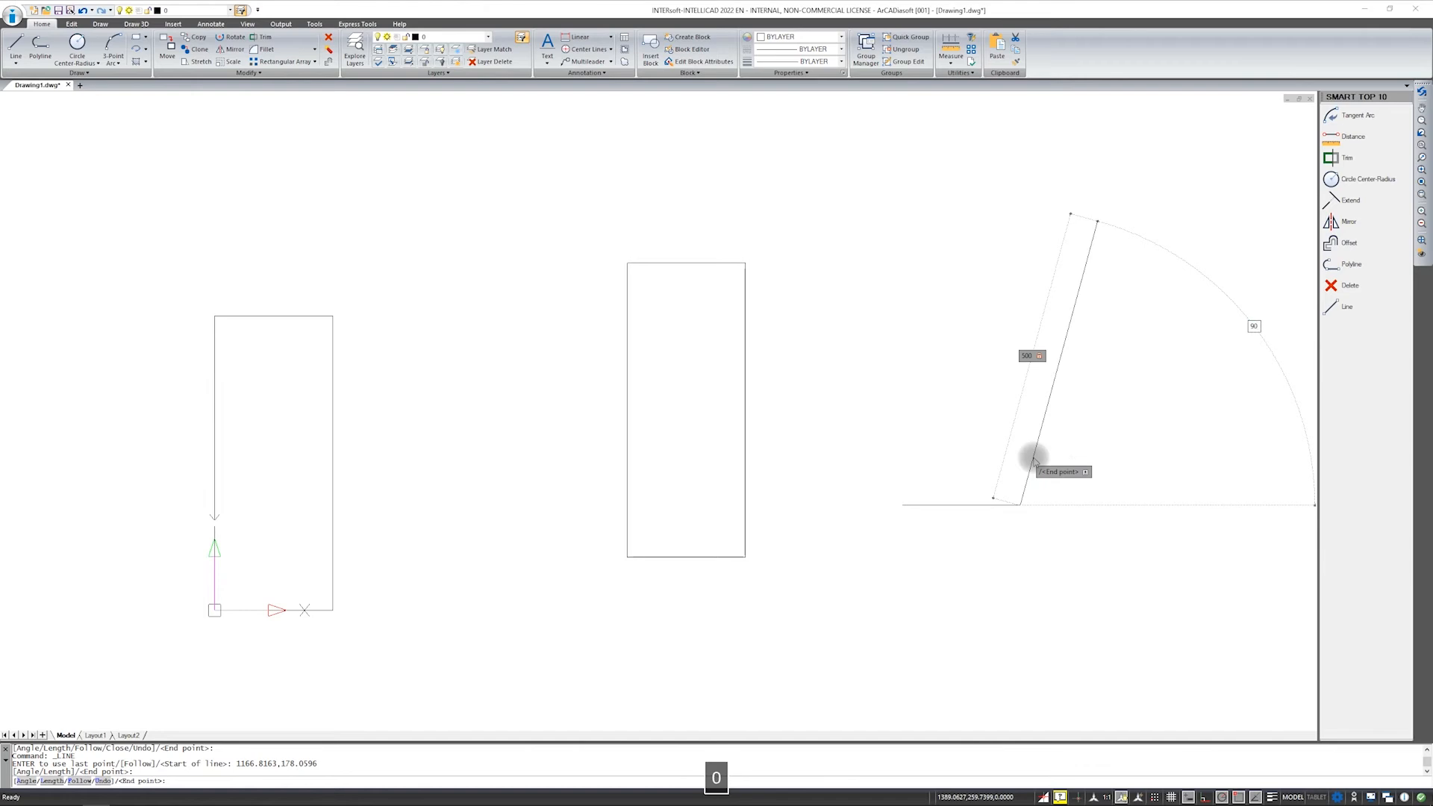
pyautogui.press('Return')
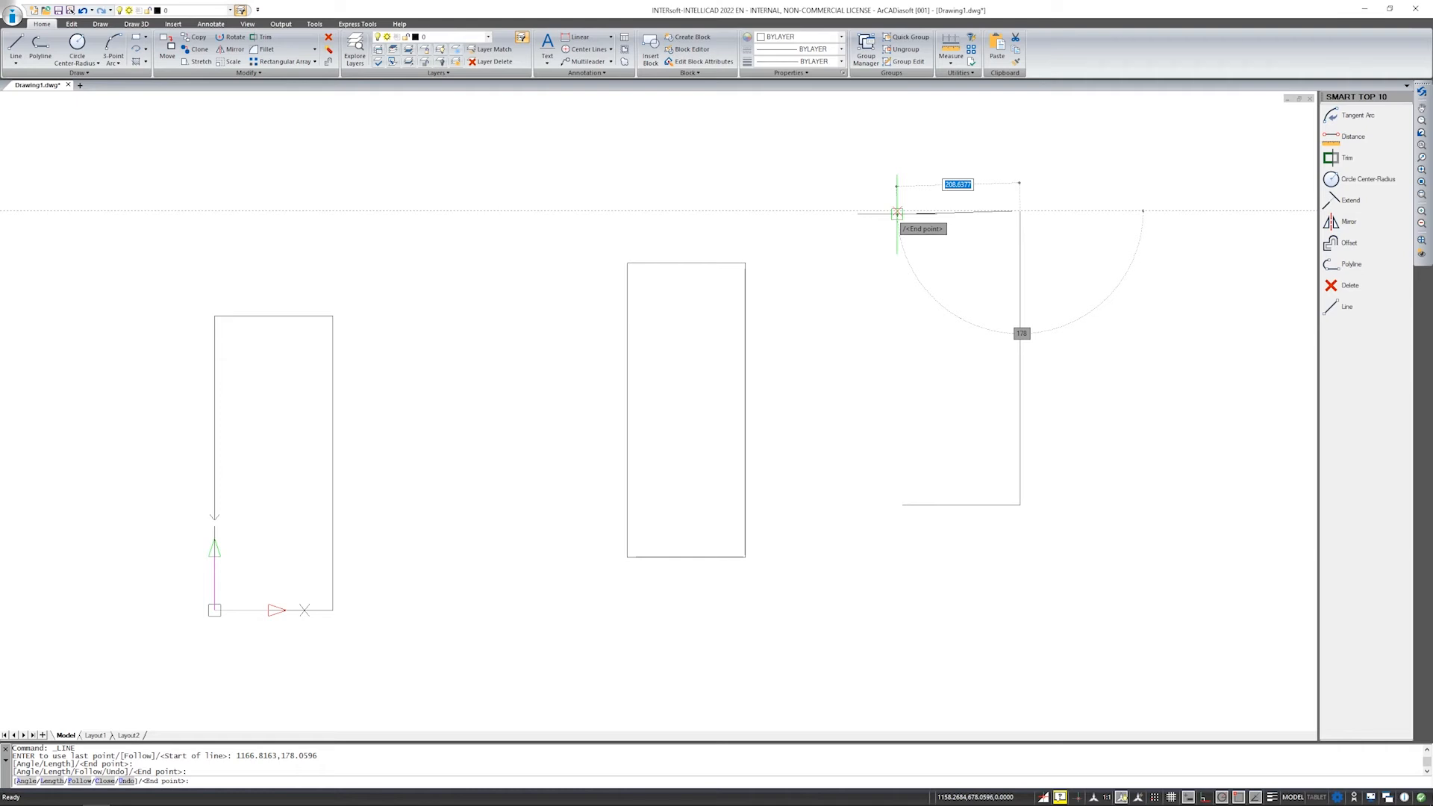
# Add a segment of length 200 at 180 degrees and close the third rectangle at its starting point.
pyautogui.write('200')
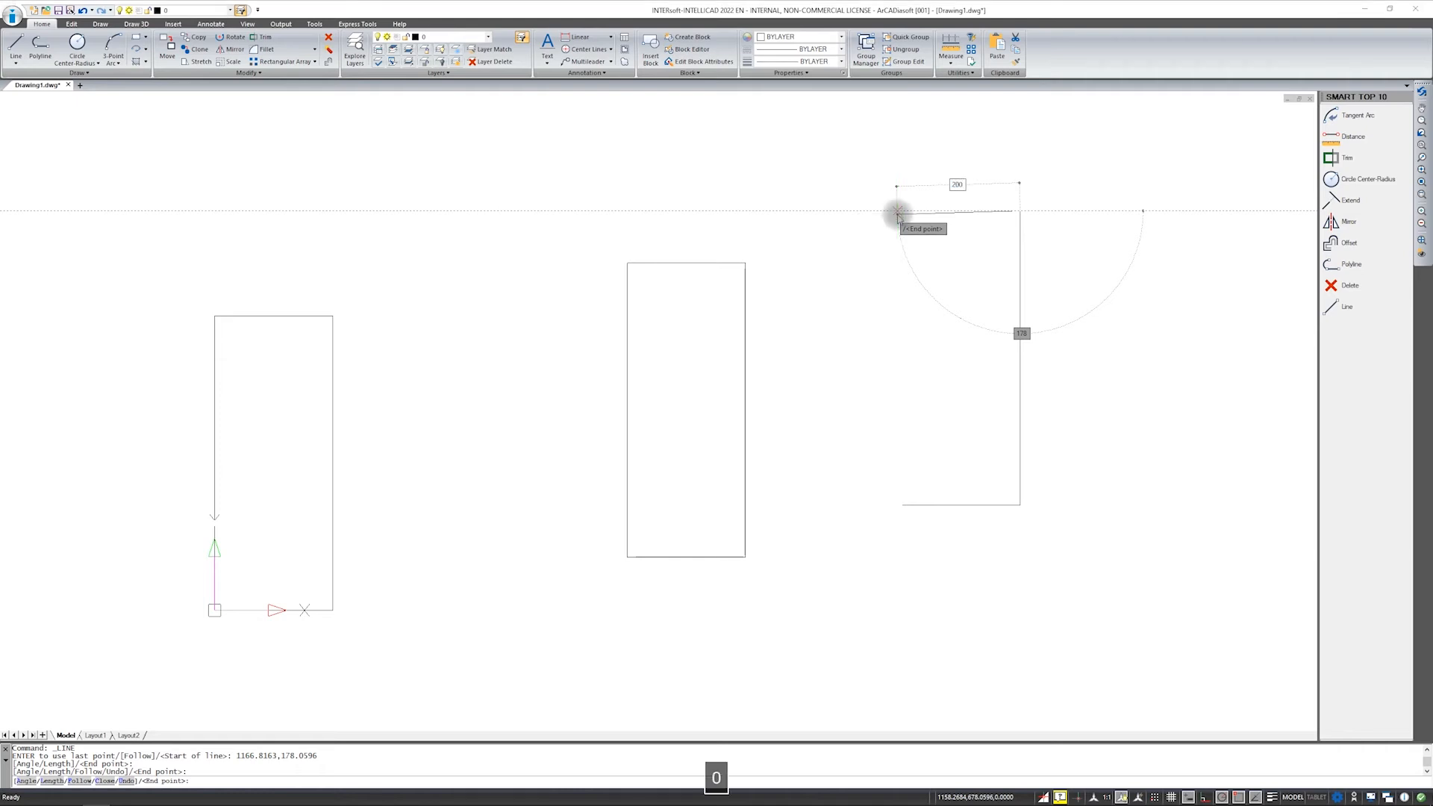
pyautogui.press('Tab')
pyautogui.write('180')
pyautogui.press('Return')
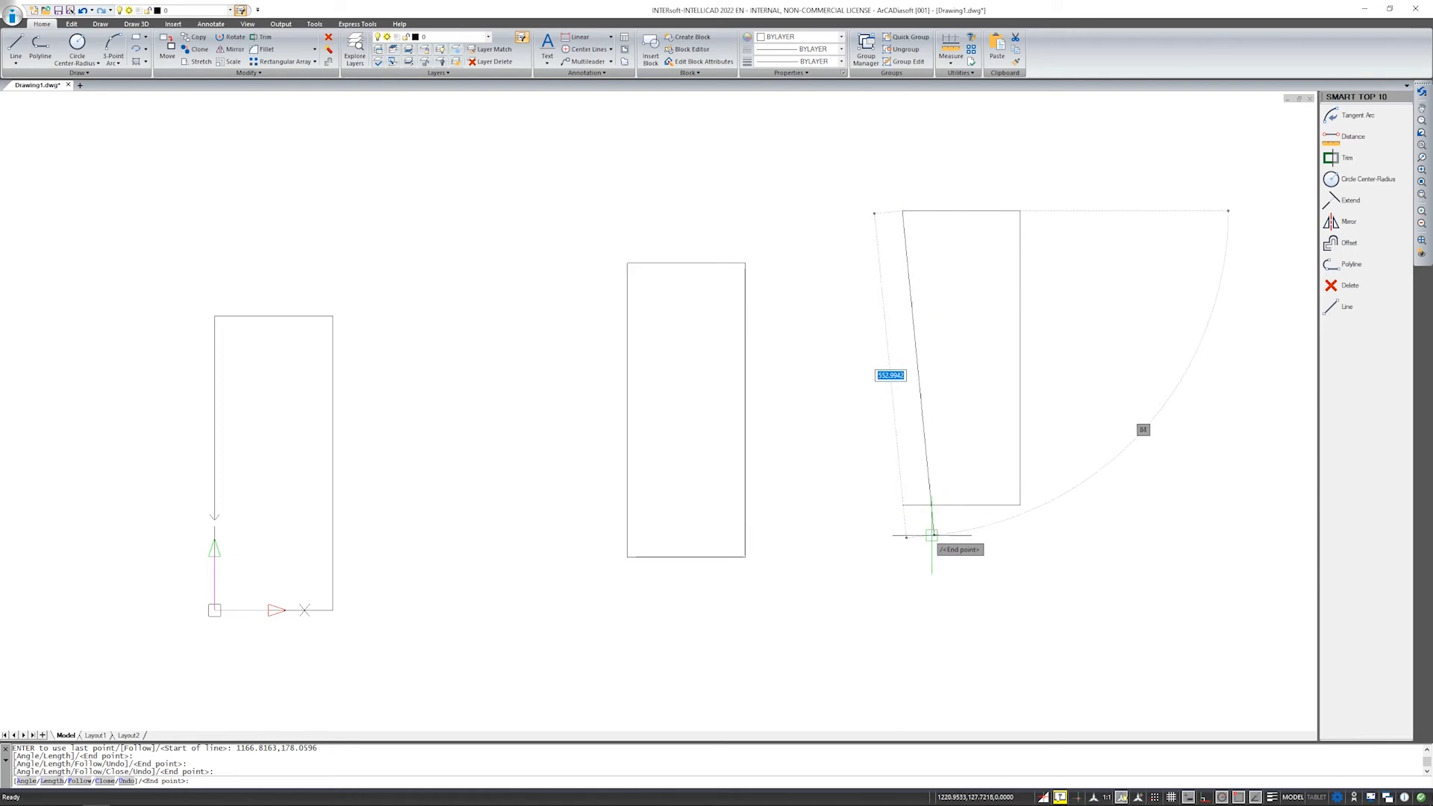
pyautogui.click(902, 505)
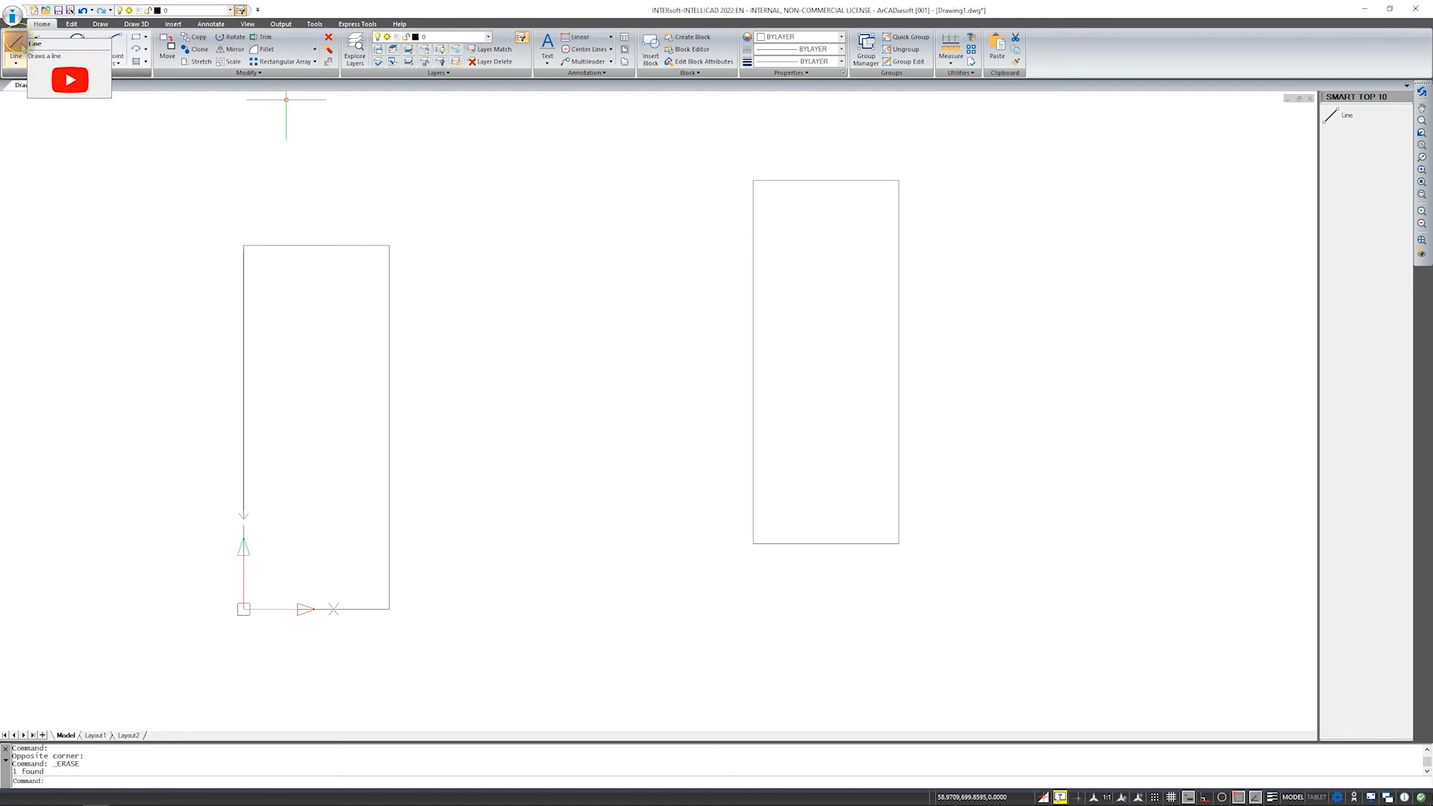
pyautogui.click(18, 45)
pyautogui.click(985, 551)
pyautogui.write('@200,0')
pyautogui.press('Return')
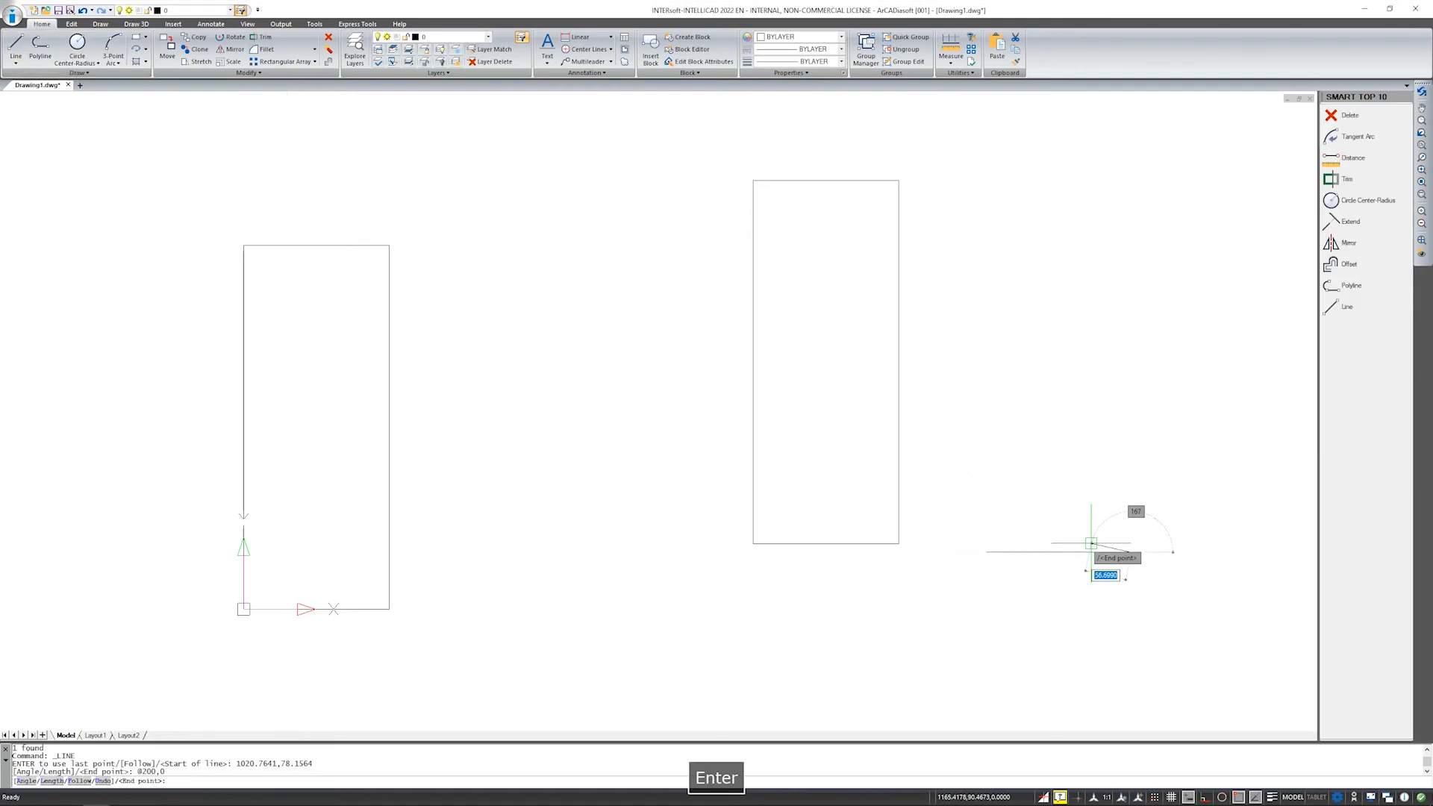
# Draw a vertical segment with @0,350 and remove it with the Line command's Undo option.
pyautogui.write('@0,350')
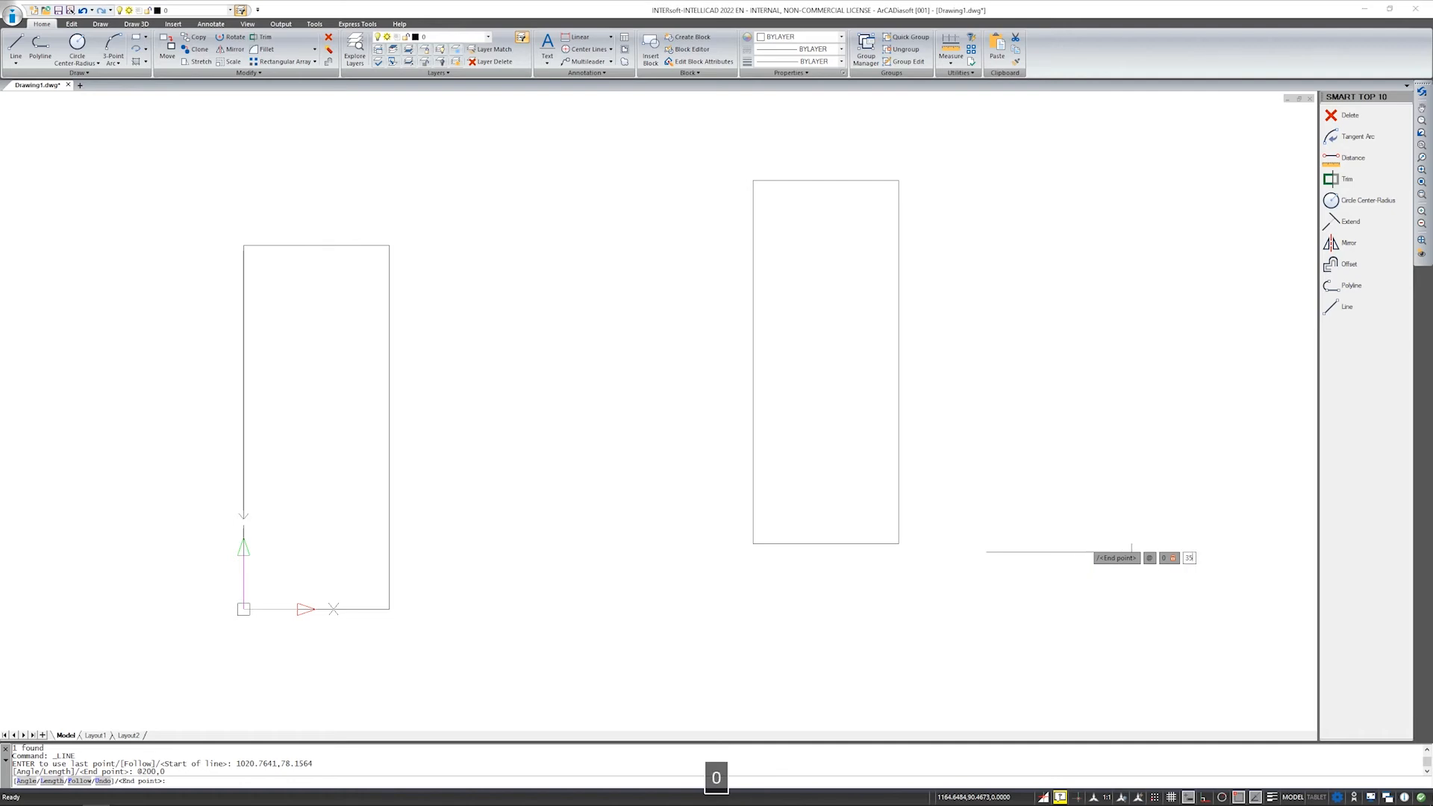
pyautogui.press('Return')
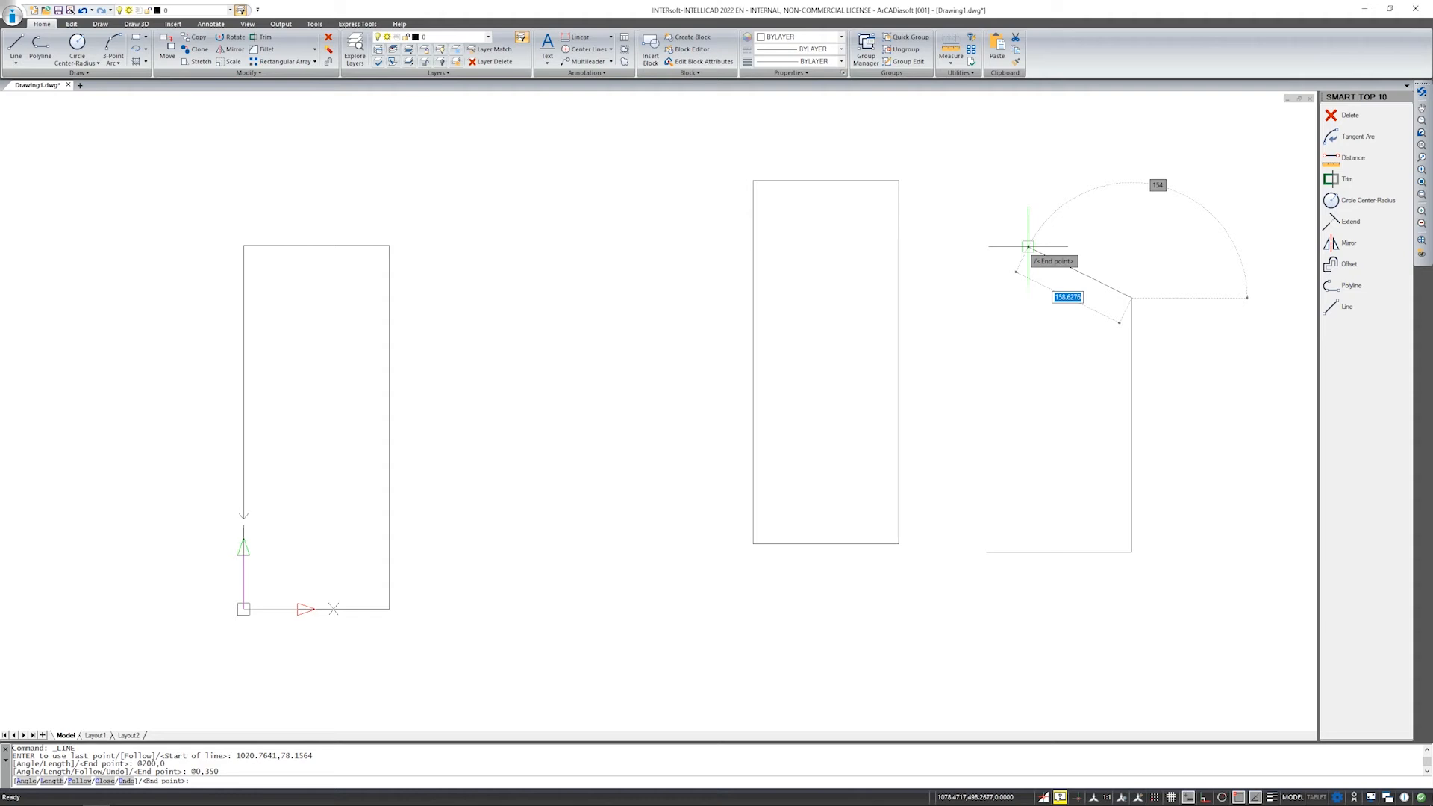
pyautogui.press('Down')
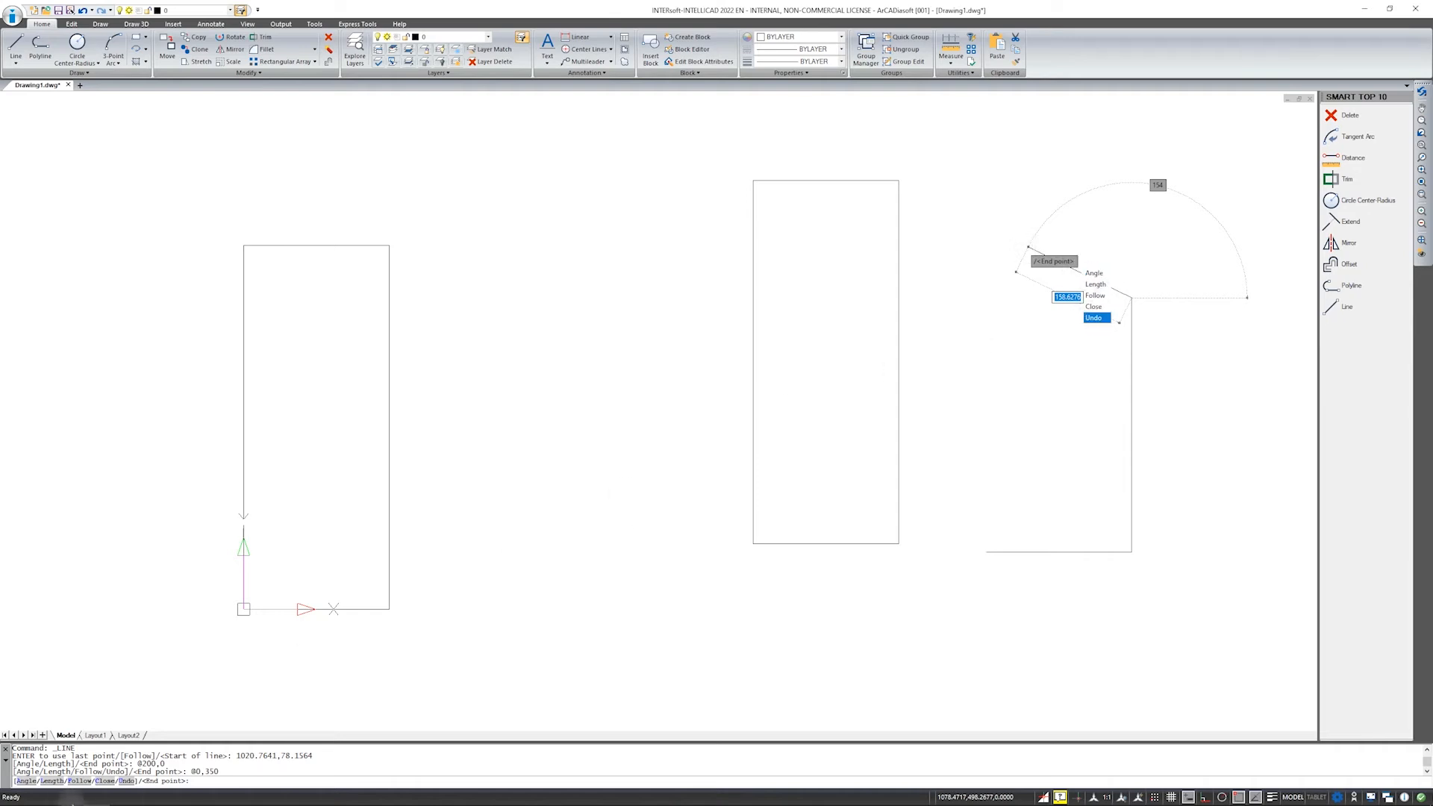
pyautogui.click(127, 782)
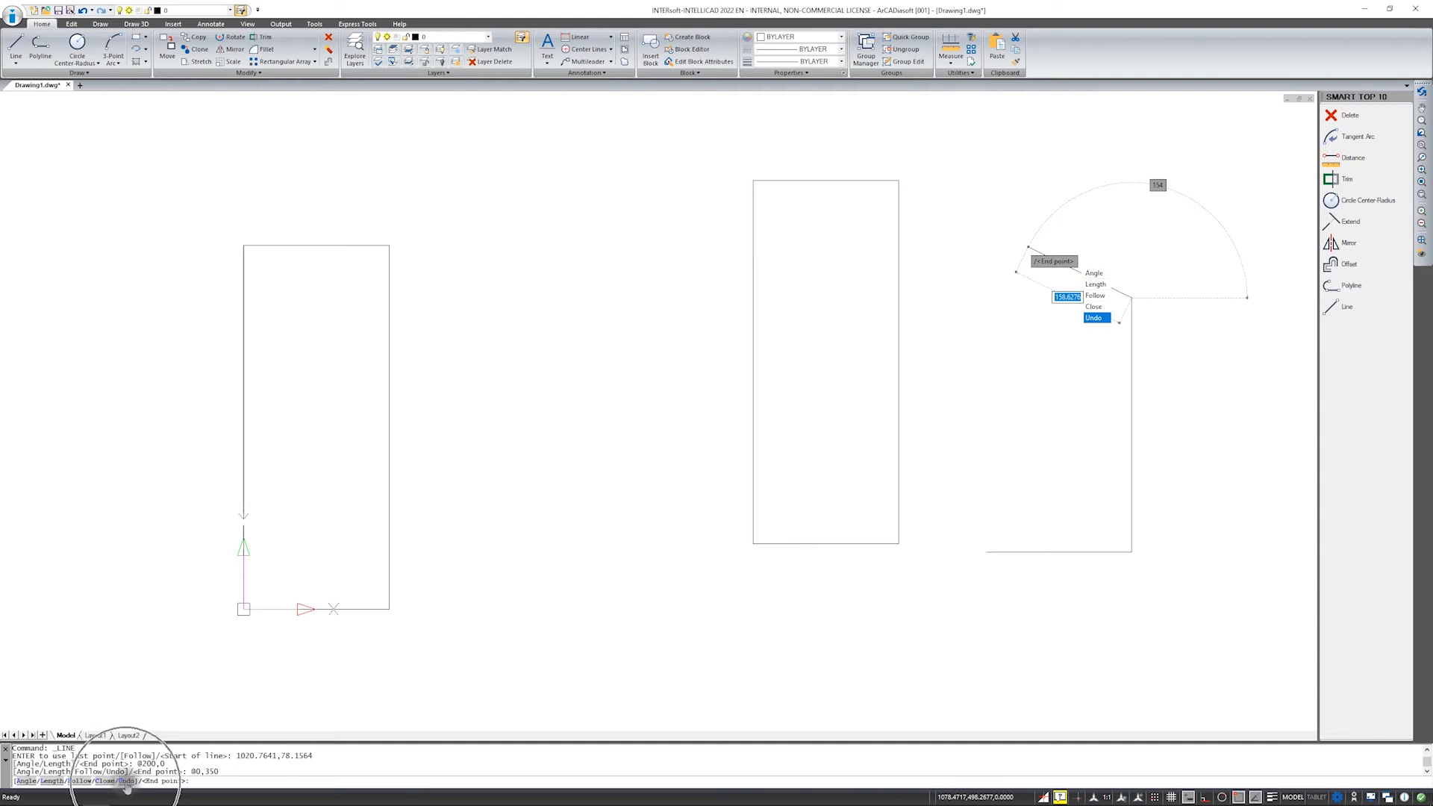
pyautogui.click(1095, 321)
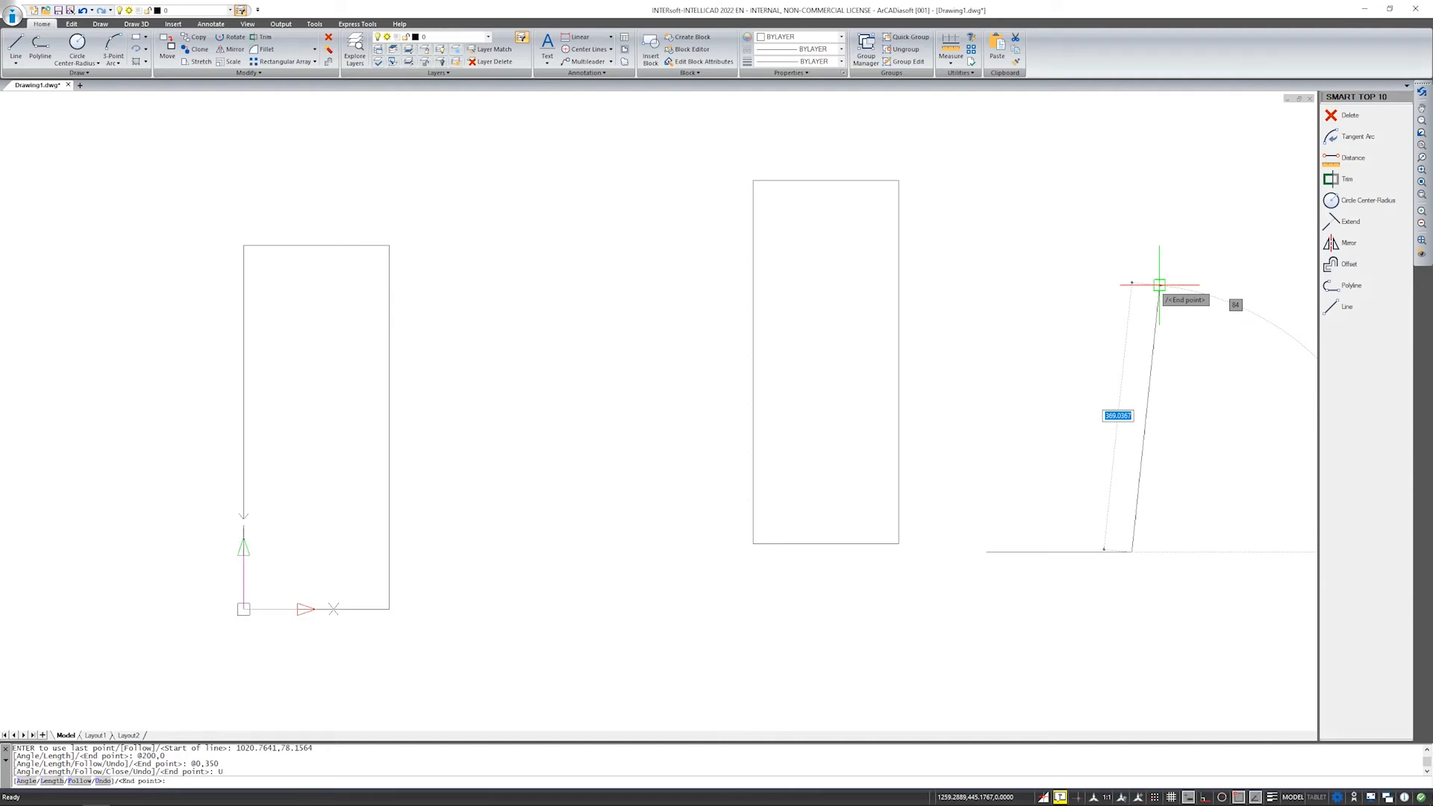
pyautogui.write('@500,0')
pyautogui.press('Return')
pyautogui.hotkey('ctrl', 'z')
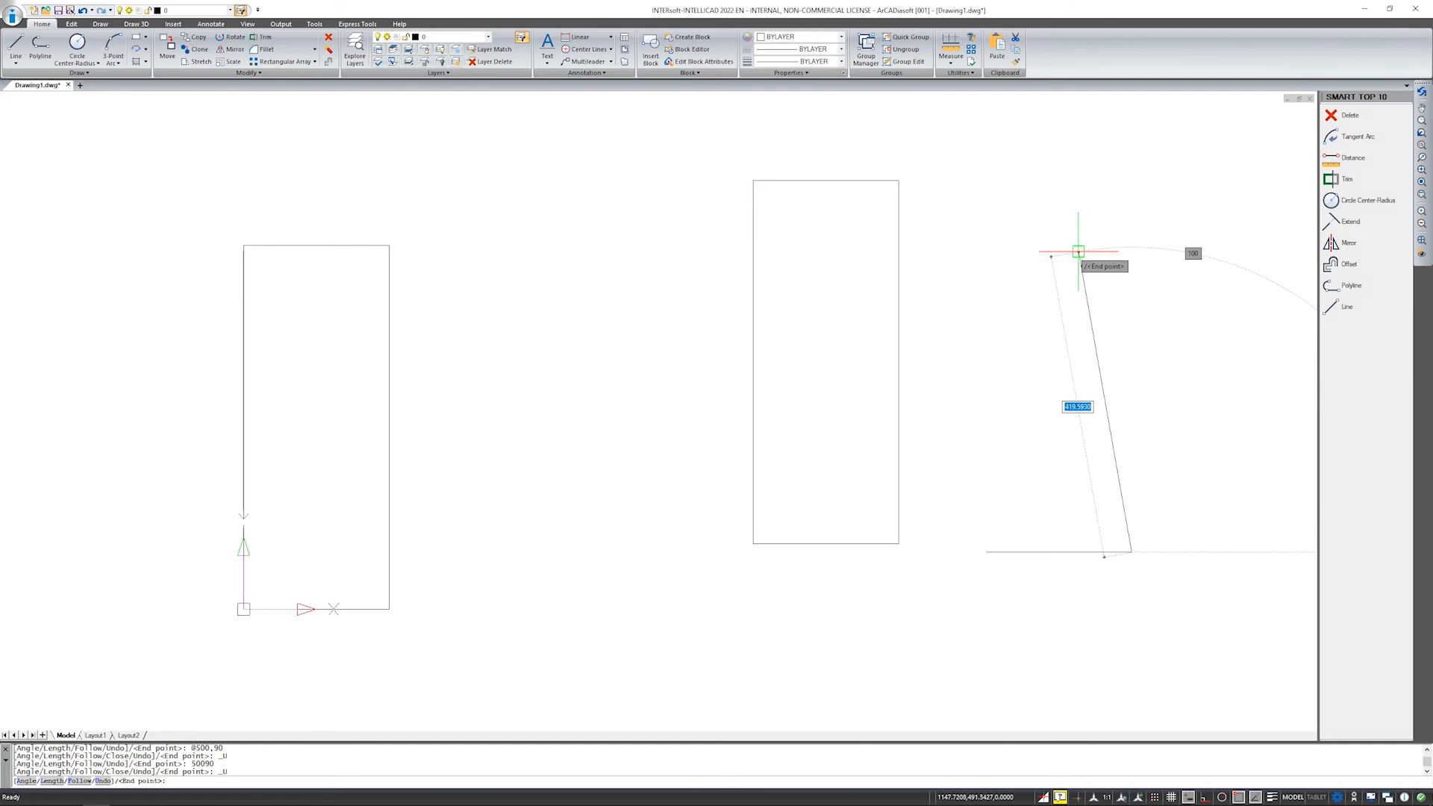
# Draw the vertical side from the base's end with length 500 and angle 90.
pyautogui.write('500')
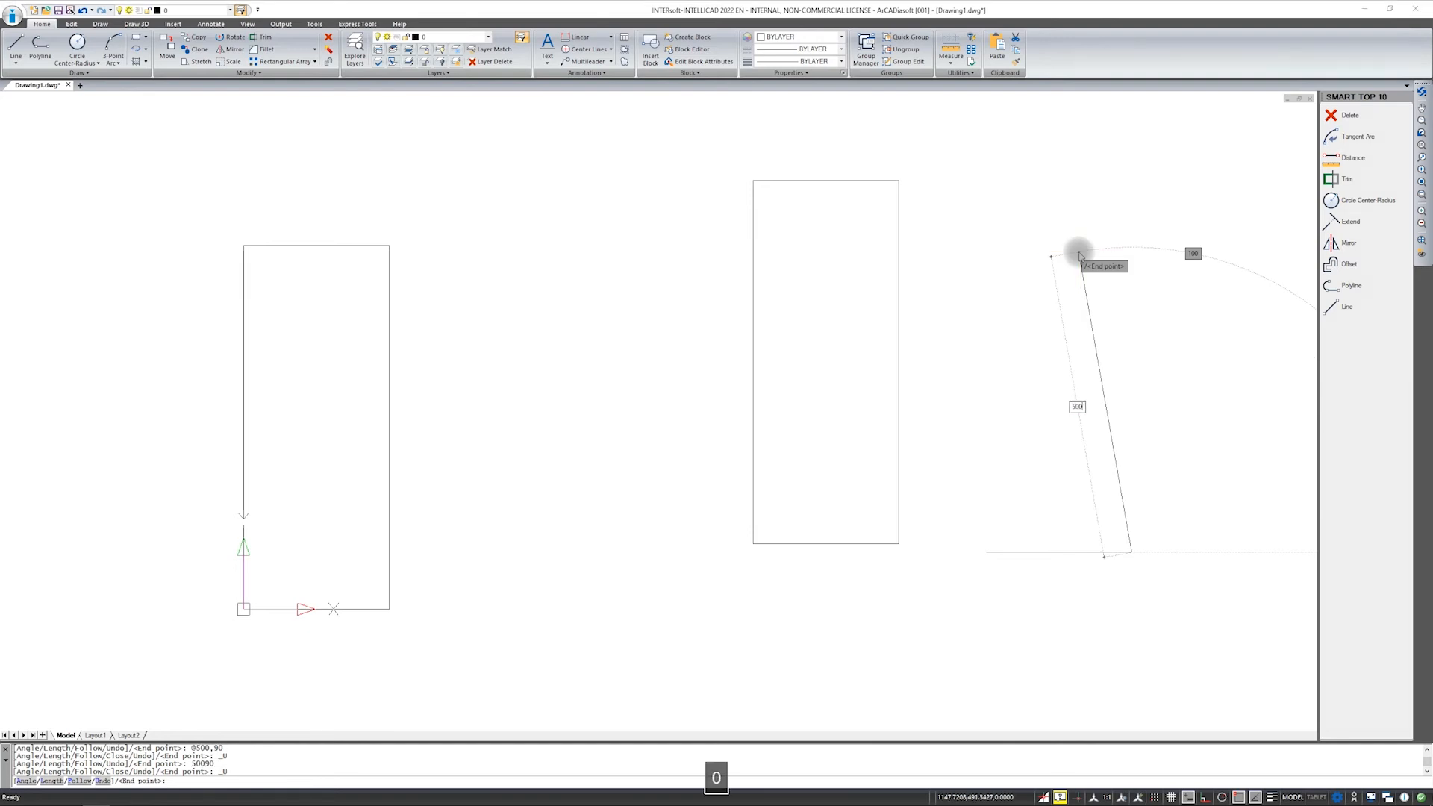
pyautogui.press('Tab')
pyautogui.write('90')
pyautogui.press('Return')
# Continue the outline with a horizontal top segment using the relative offset -200,0.
pyautogui.write('-200')
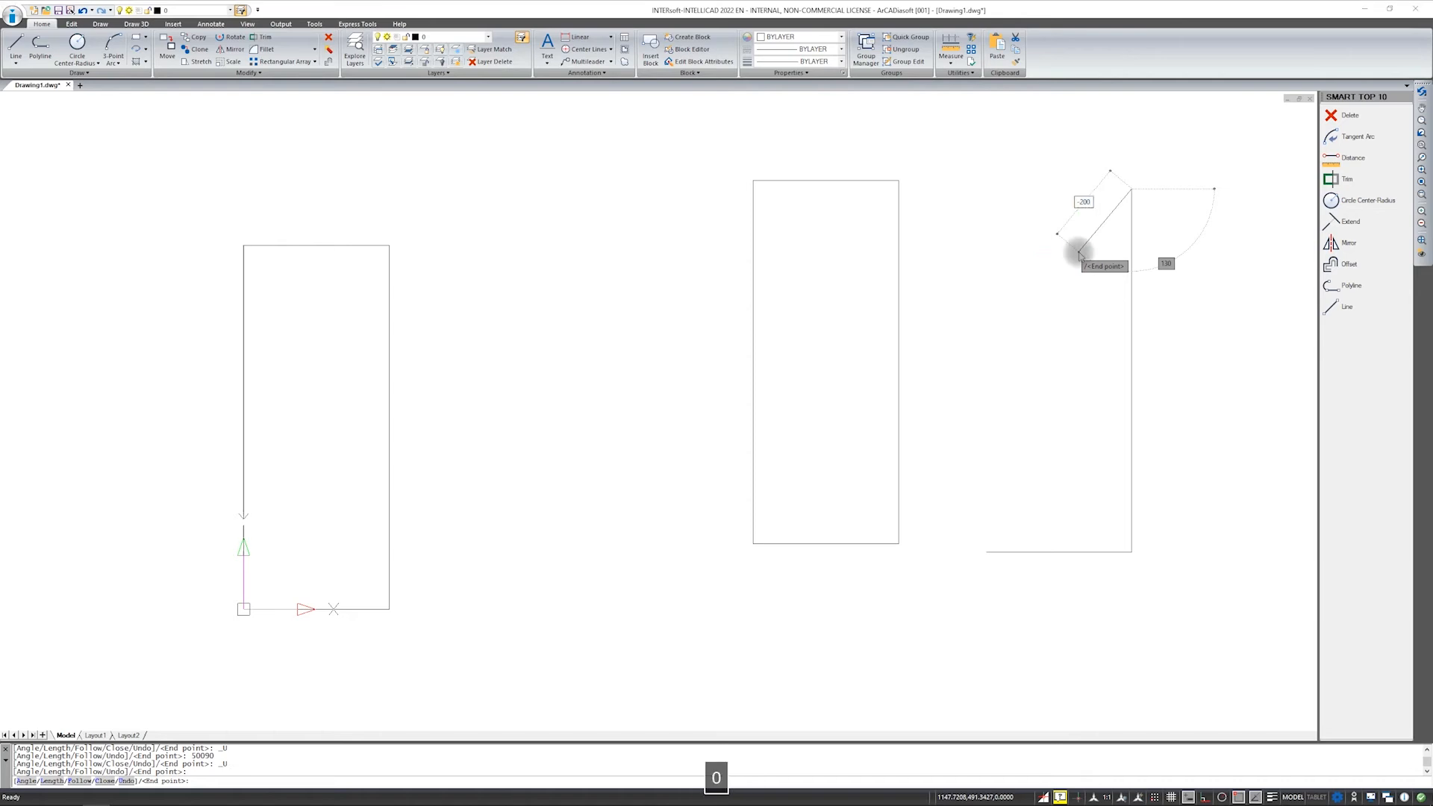
pyautogui.press('Tab')
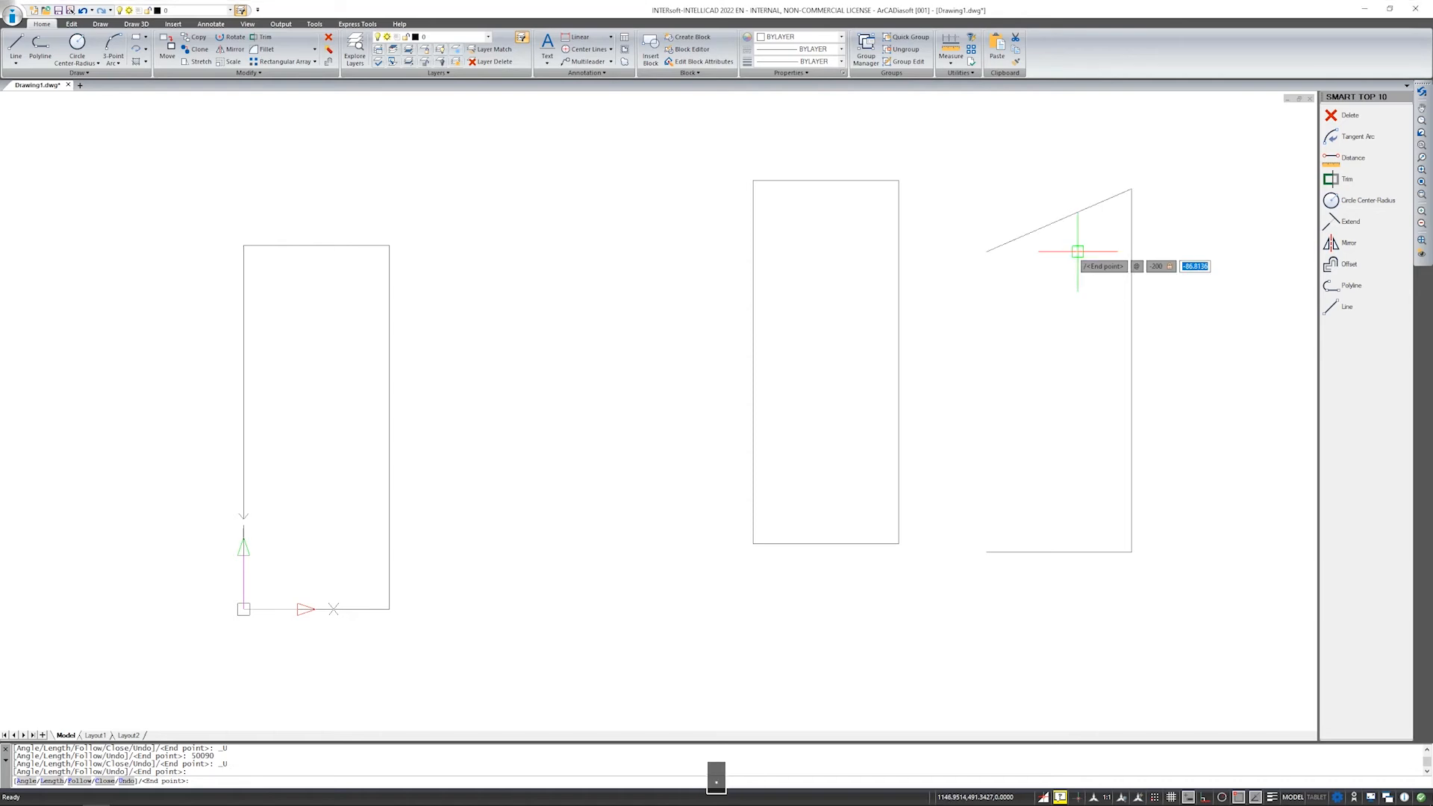
pyautogui.write('0')
pyautogui.press('Return')
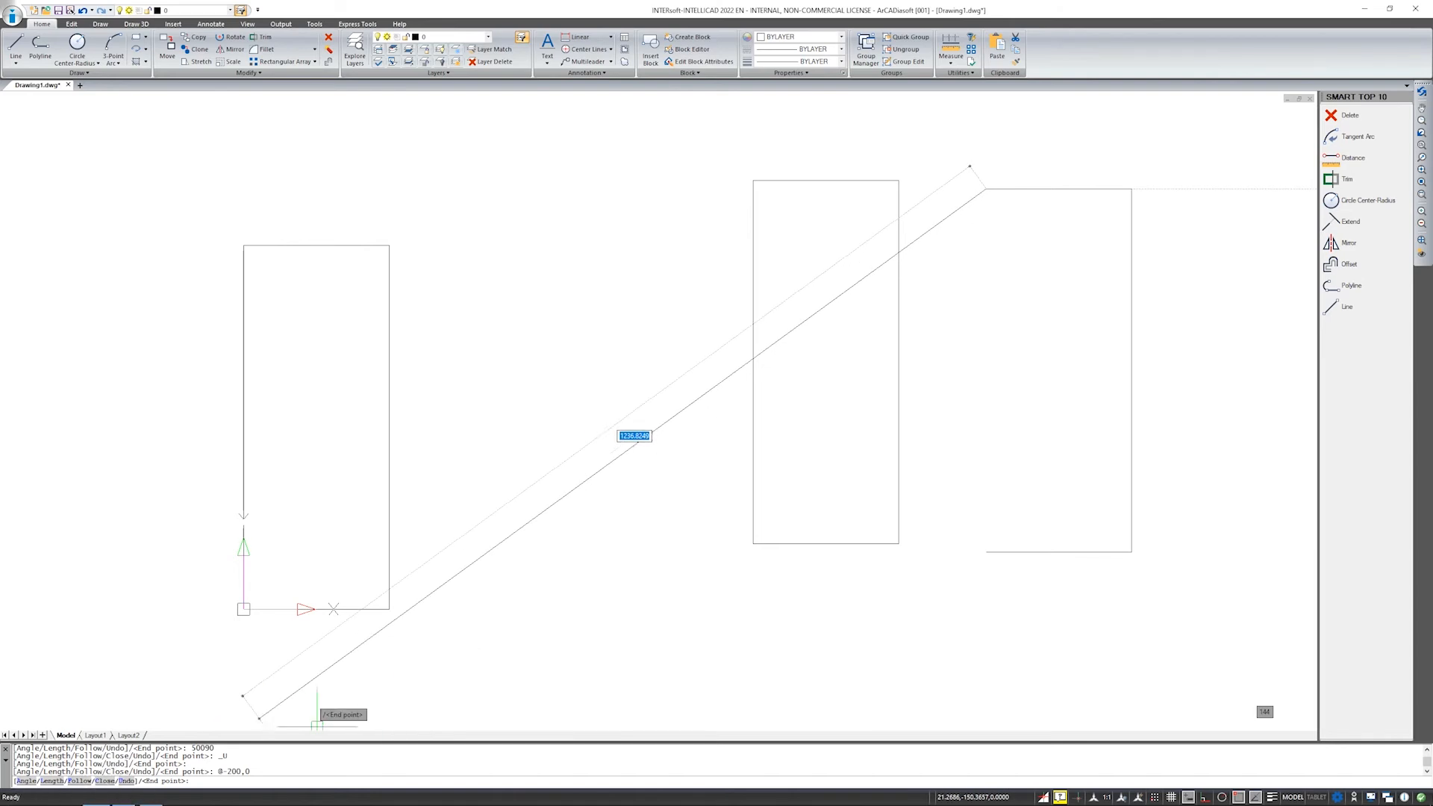
# Close the current rectangle's outline with the Line command's Close option.
pyautogui.write('C')
pyautogui.press('Return')
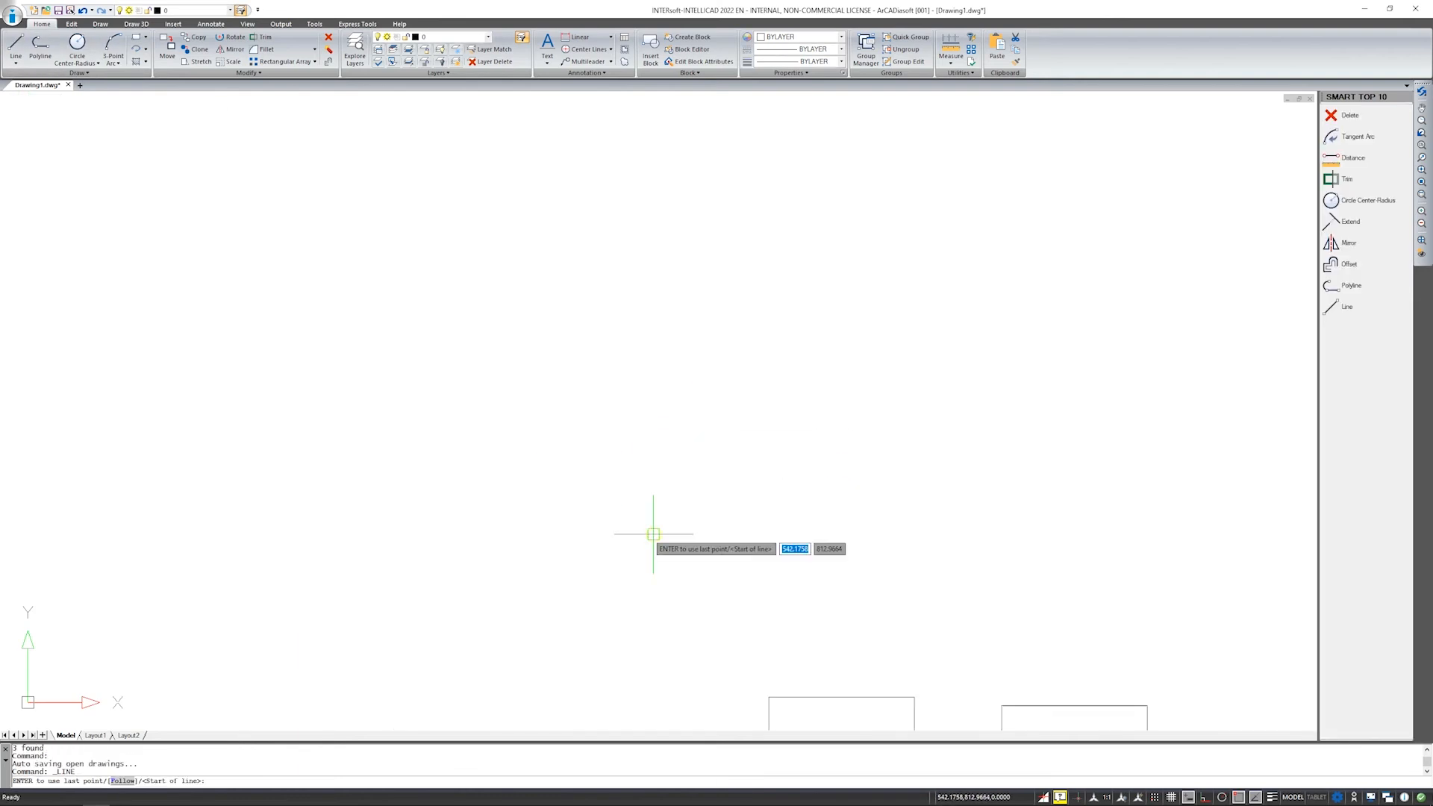
# Start a new line in the empty area above the rectangles and draw its base using the Length option with length 200 and angle 0.
pyautogui.click(653, 534)
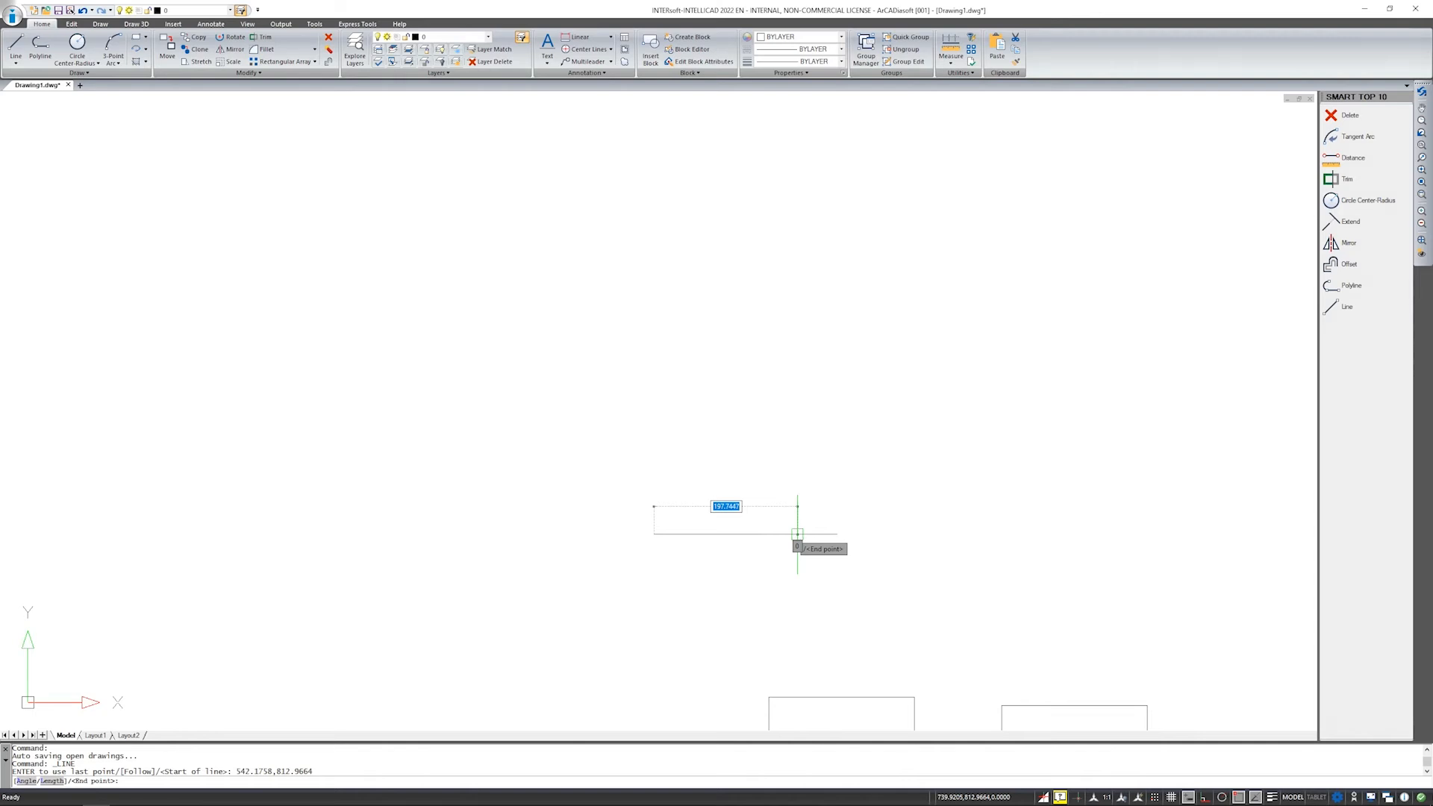
pyautogui.press('Down')
pyautogui.press('Down')
pyautogui.write('L')
pyautogui.press('Return')
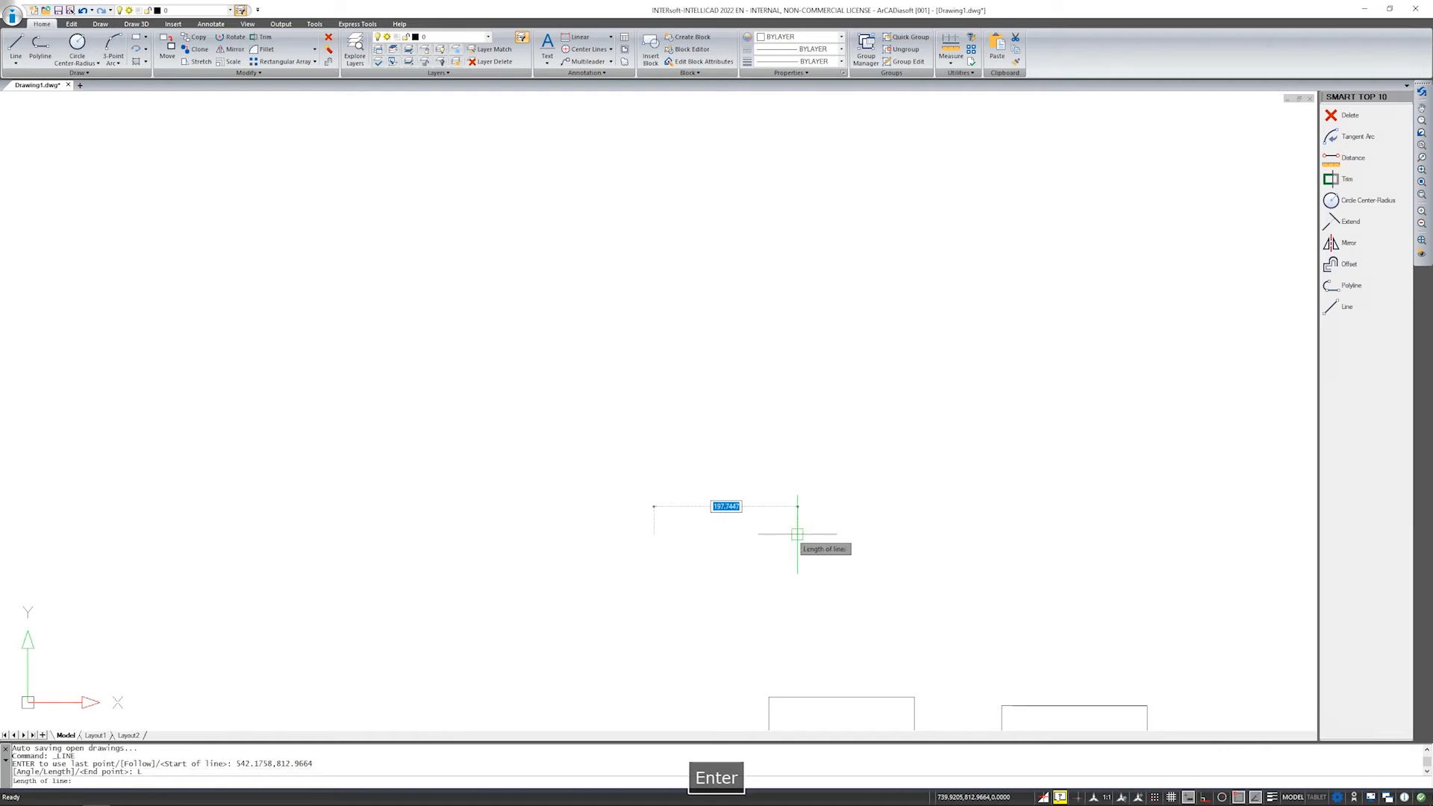
pyautogui.write('200')
pyautogui.press('Return')
pyautogui.write('0')
pyautogui.press('Return')
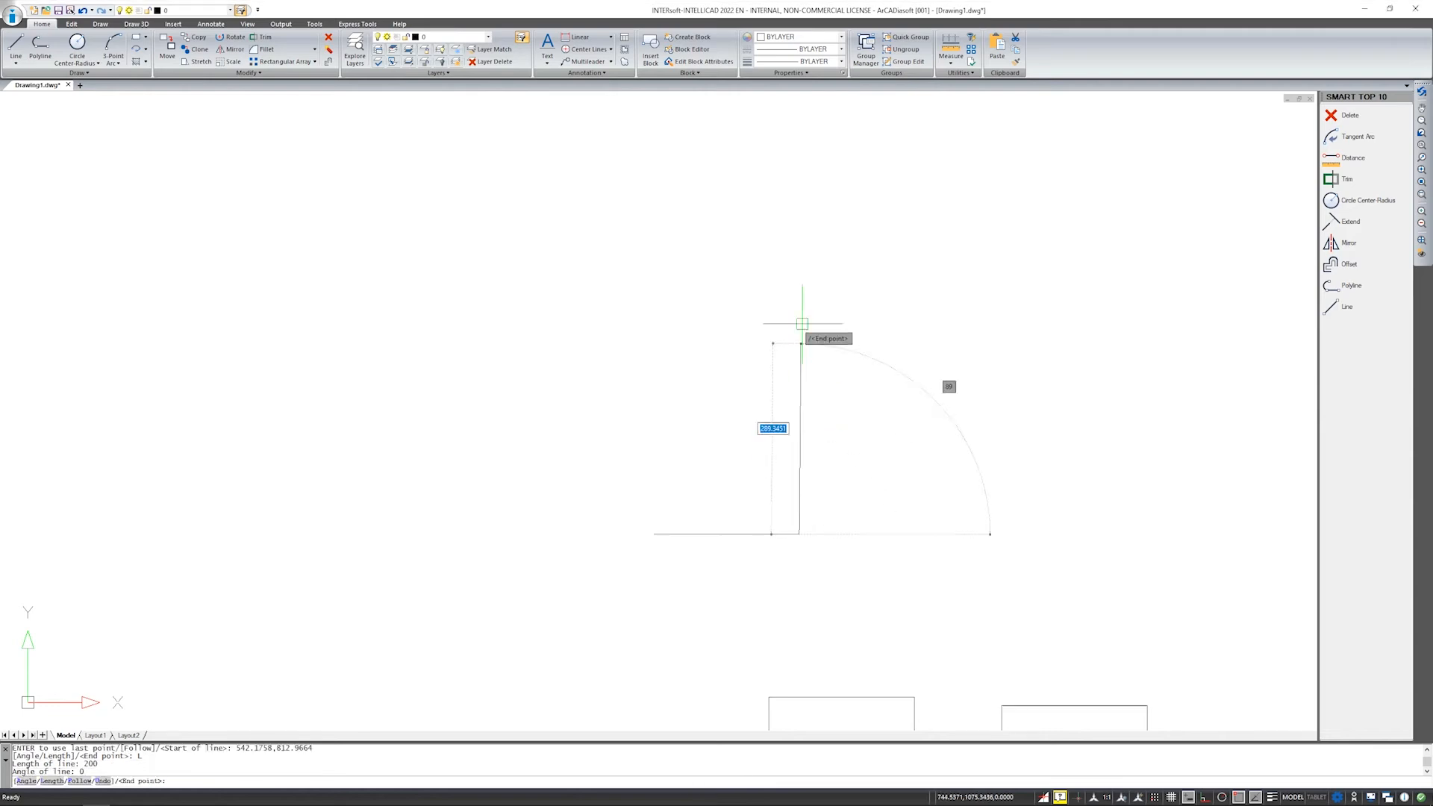
# Draw the vertical side from the base's end using the Length option with length 500 and angle 90.
pyautogui.press('Down')
pyautogui.press('Down')
pyautogui.press('Down')
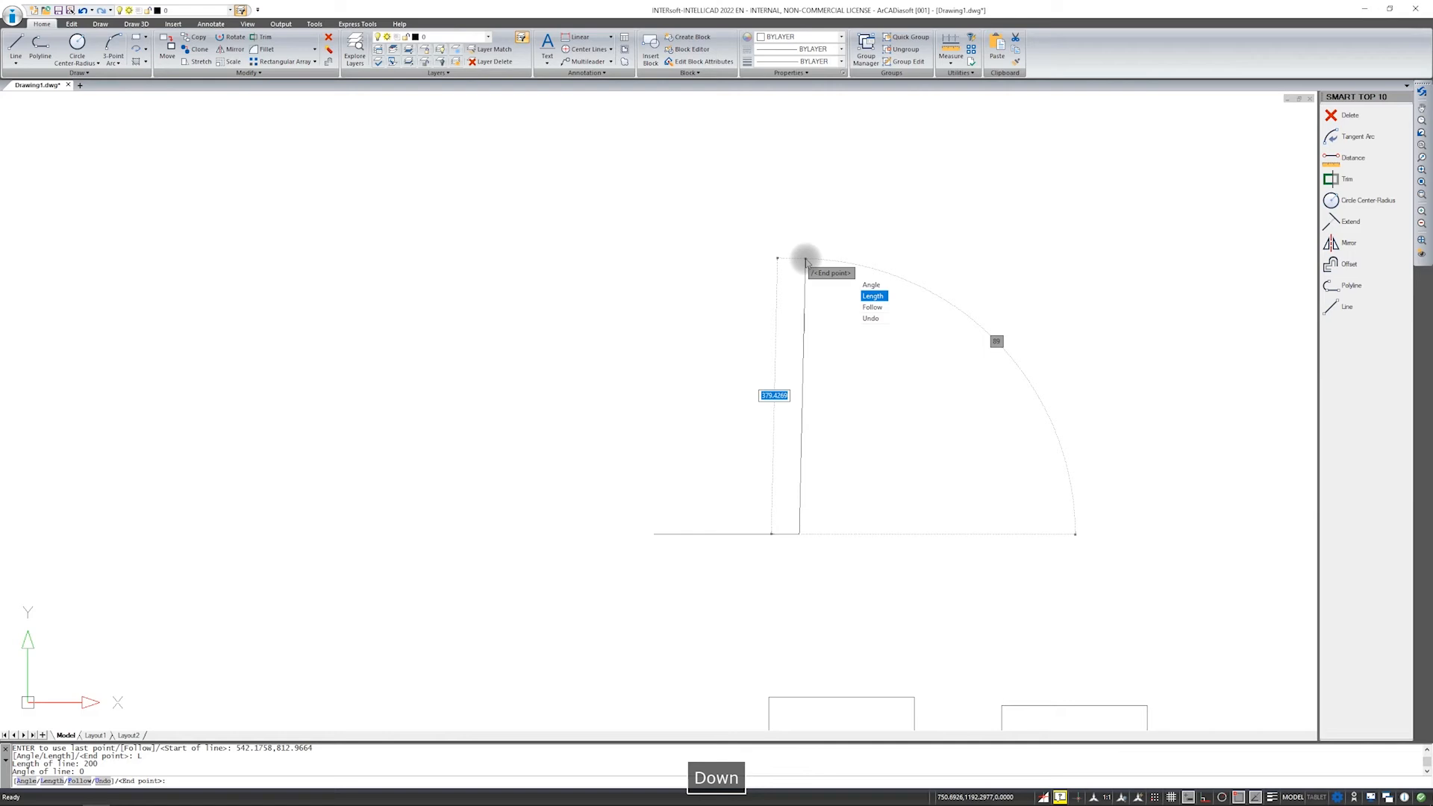
pyautogui.press('Return')
pyautogui.write('500')
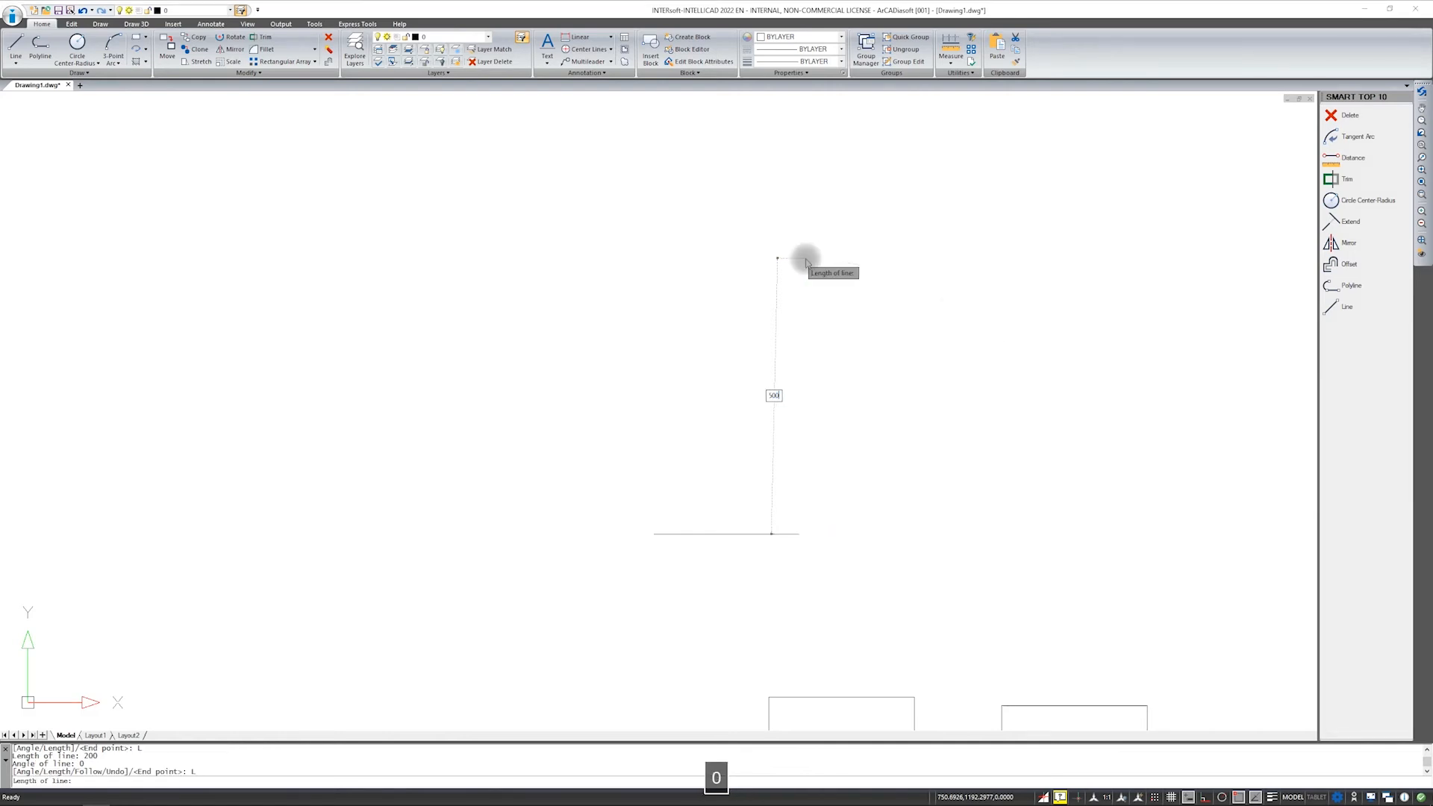
pyautogui.press('Return')
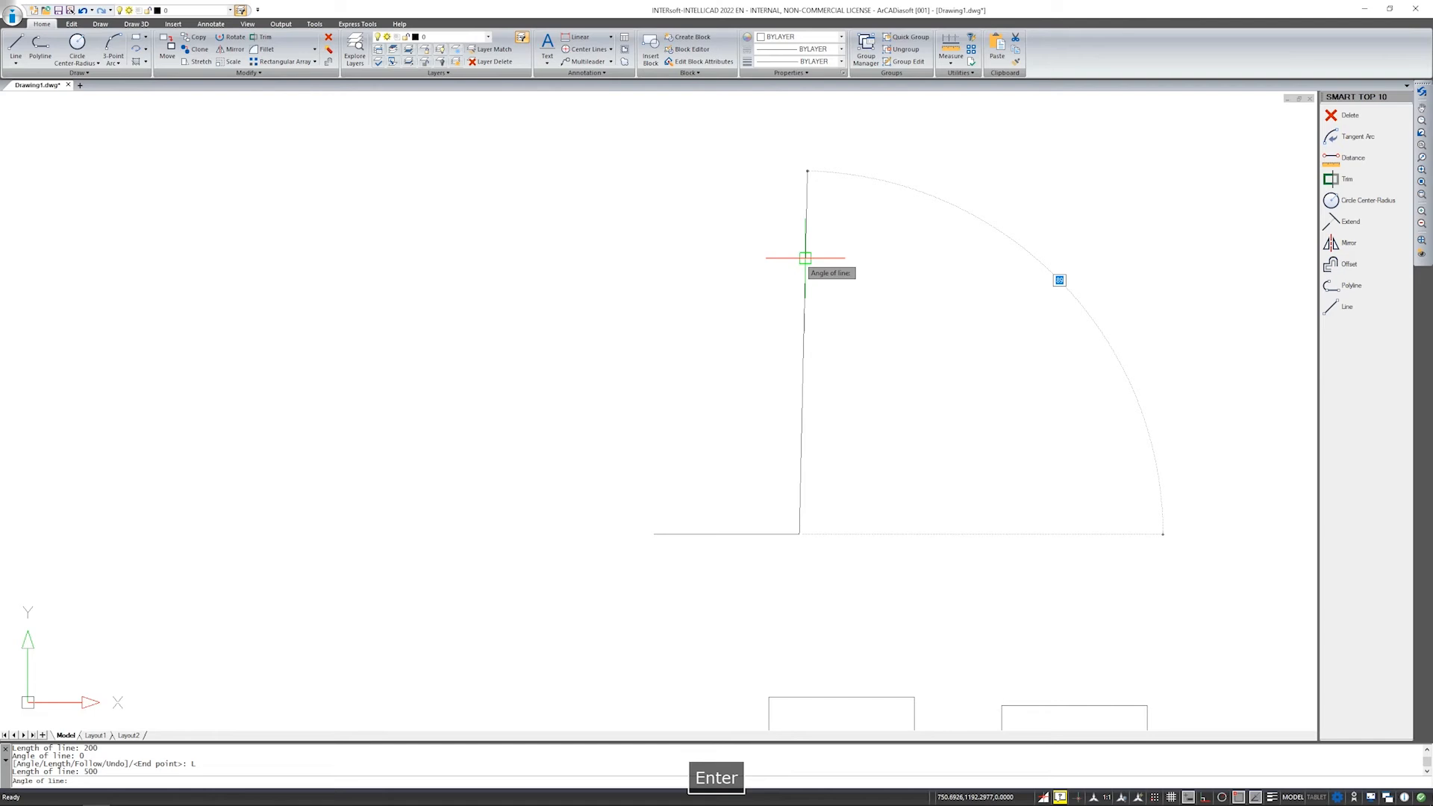
pyautogui.write('90')
pyautogui.press('Return')
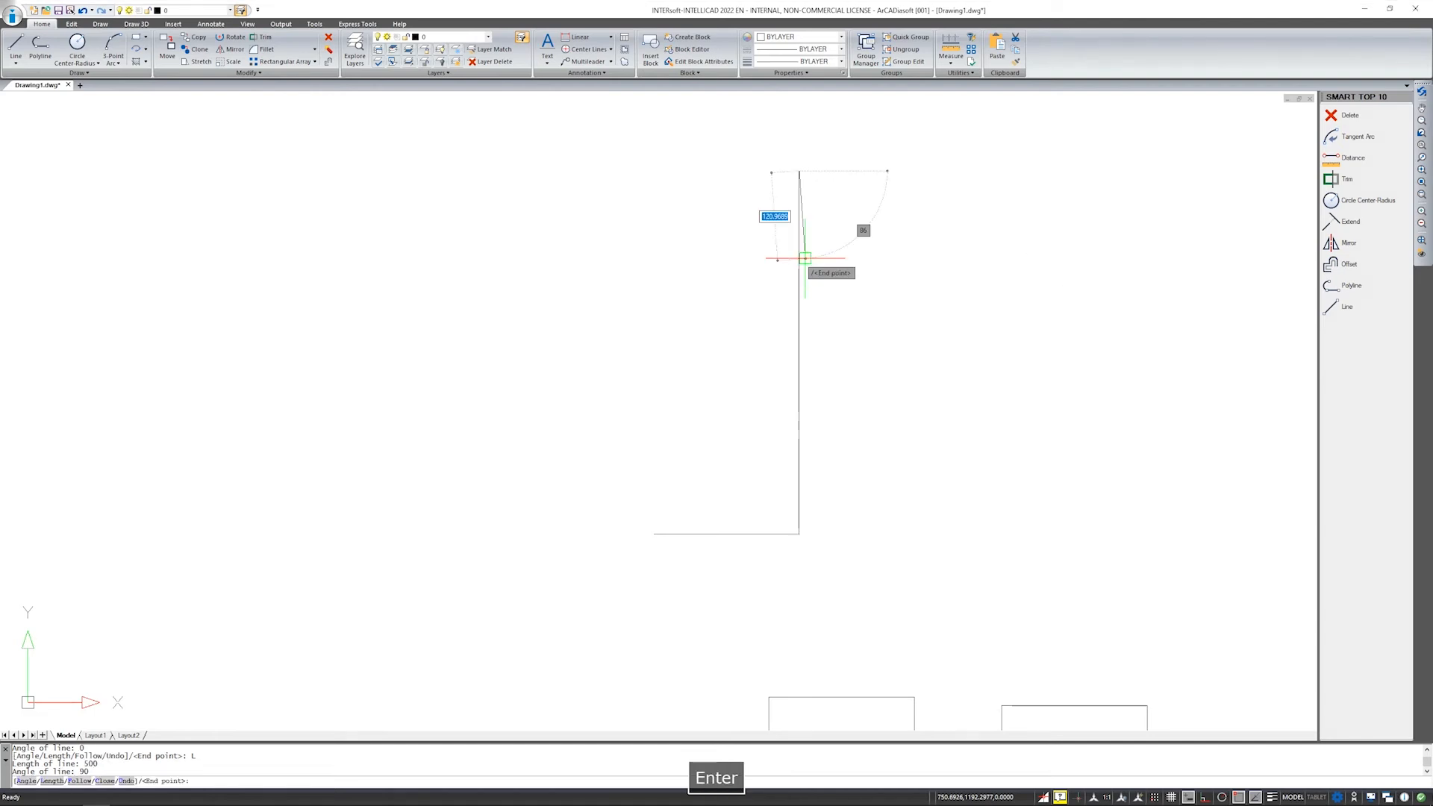
# Draw the top edge using the Angle option with angle 180 and length 200.
pyautogui.press('Down')
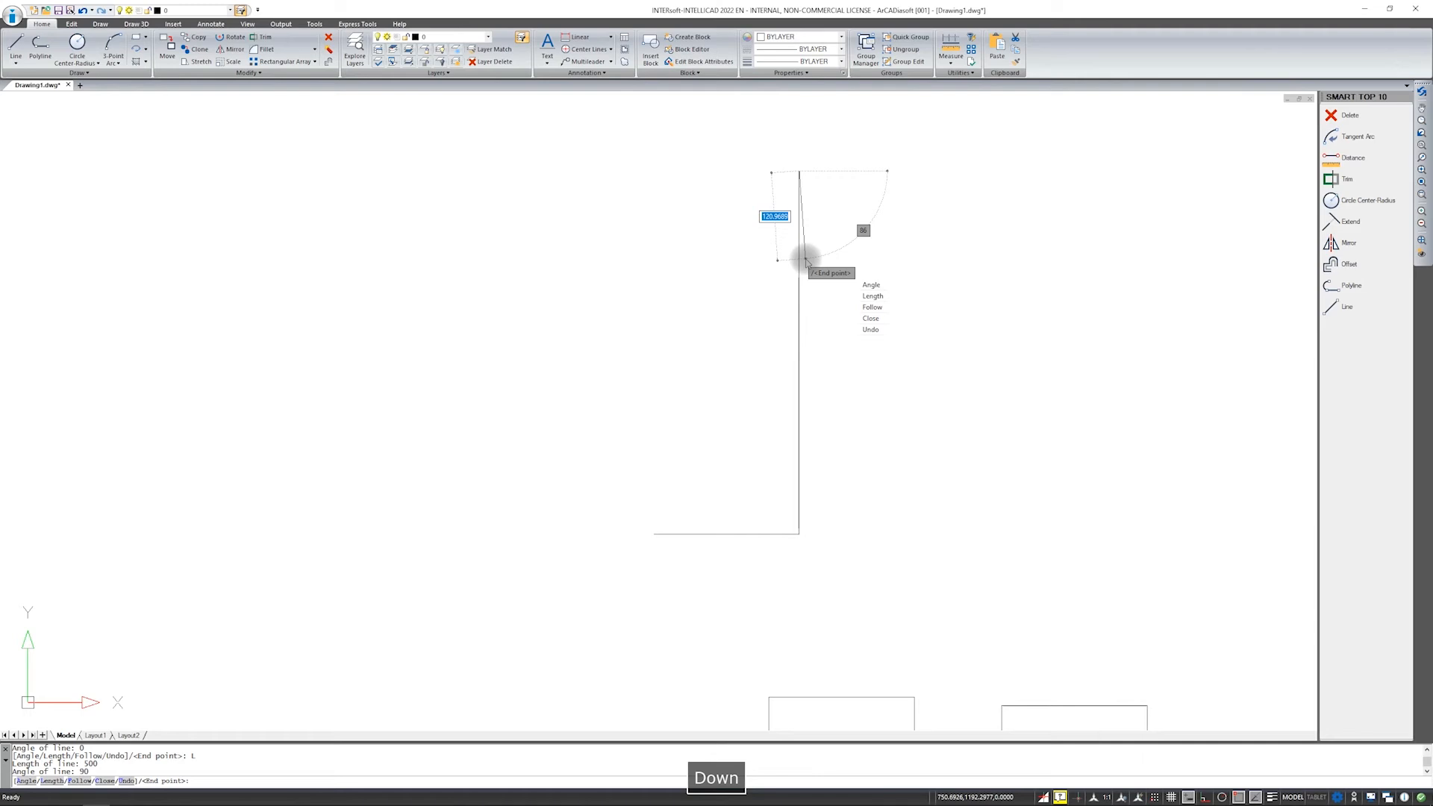
pyautogui.press('Down')
pyautogui.press('Return')
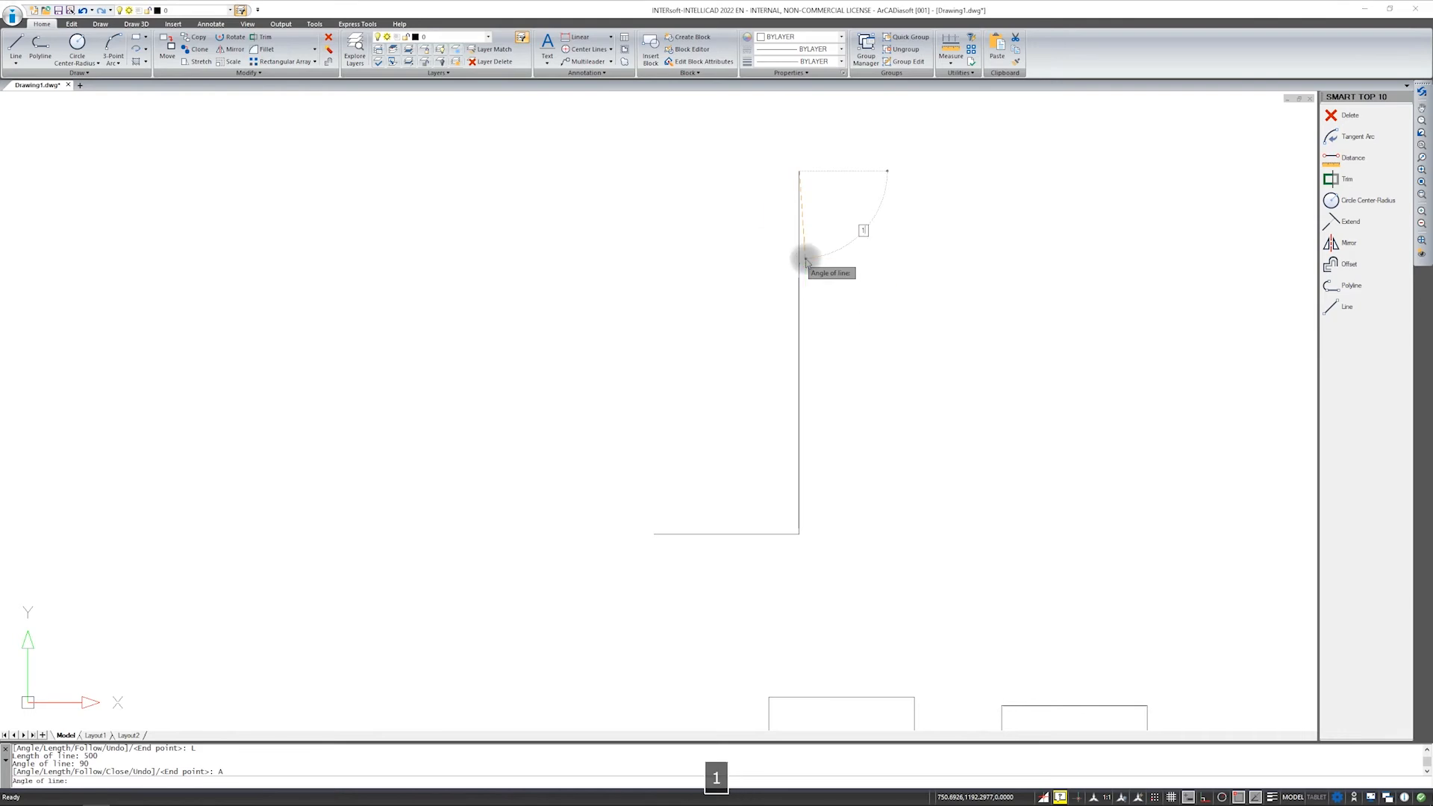
pyautogui.press('Return')
pyautogui.write('200')
pyautogui.press('Return')
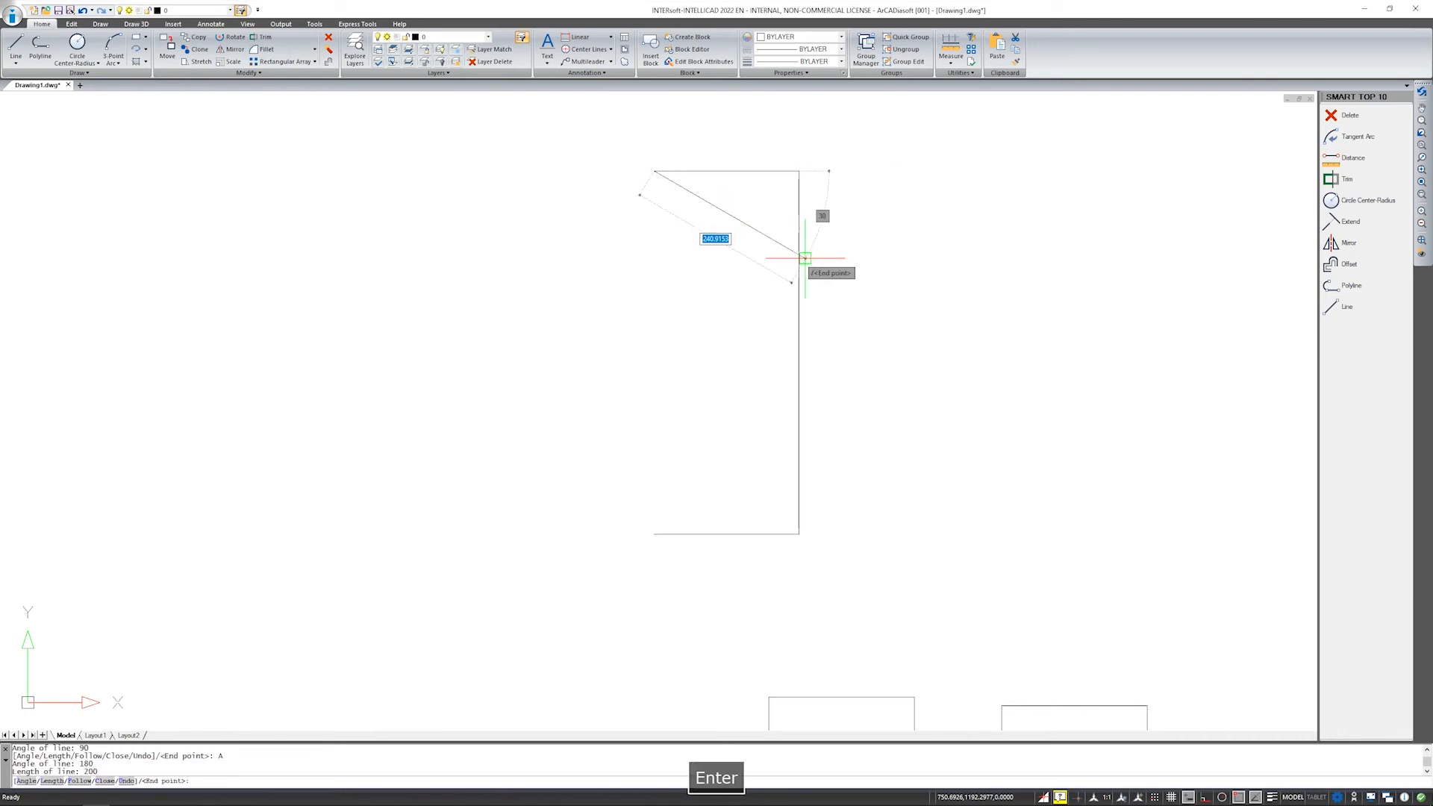
# Close the outline from the top edge back to the base's start with the Close option.
pyautogui.press('Down')
pyautogui.press('Down')
pyautogui.press('Down')
pyautogui.press('Down')
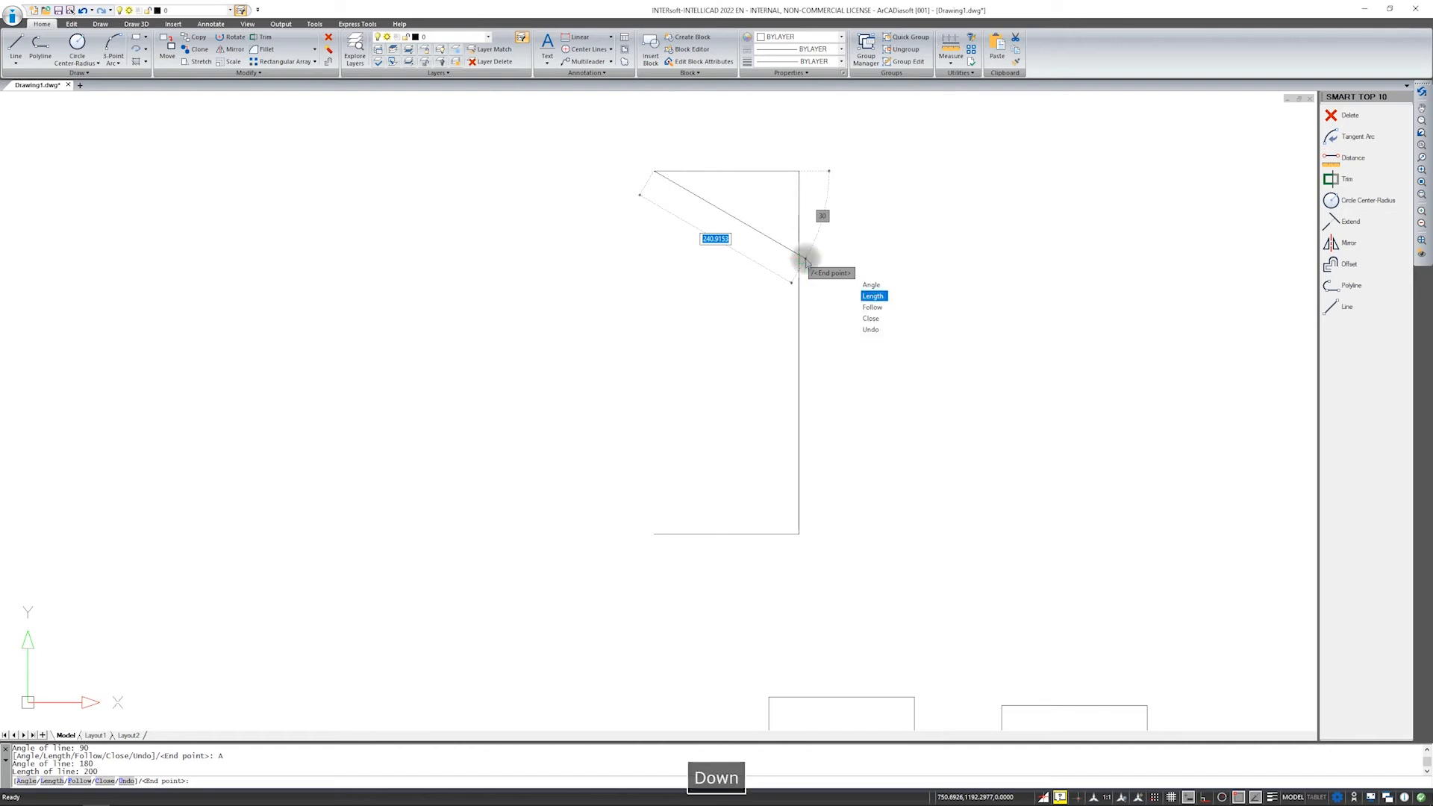
pyautogui.press('Return')
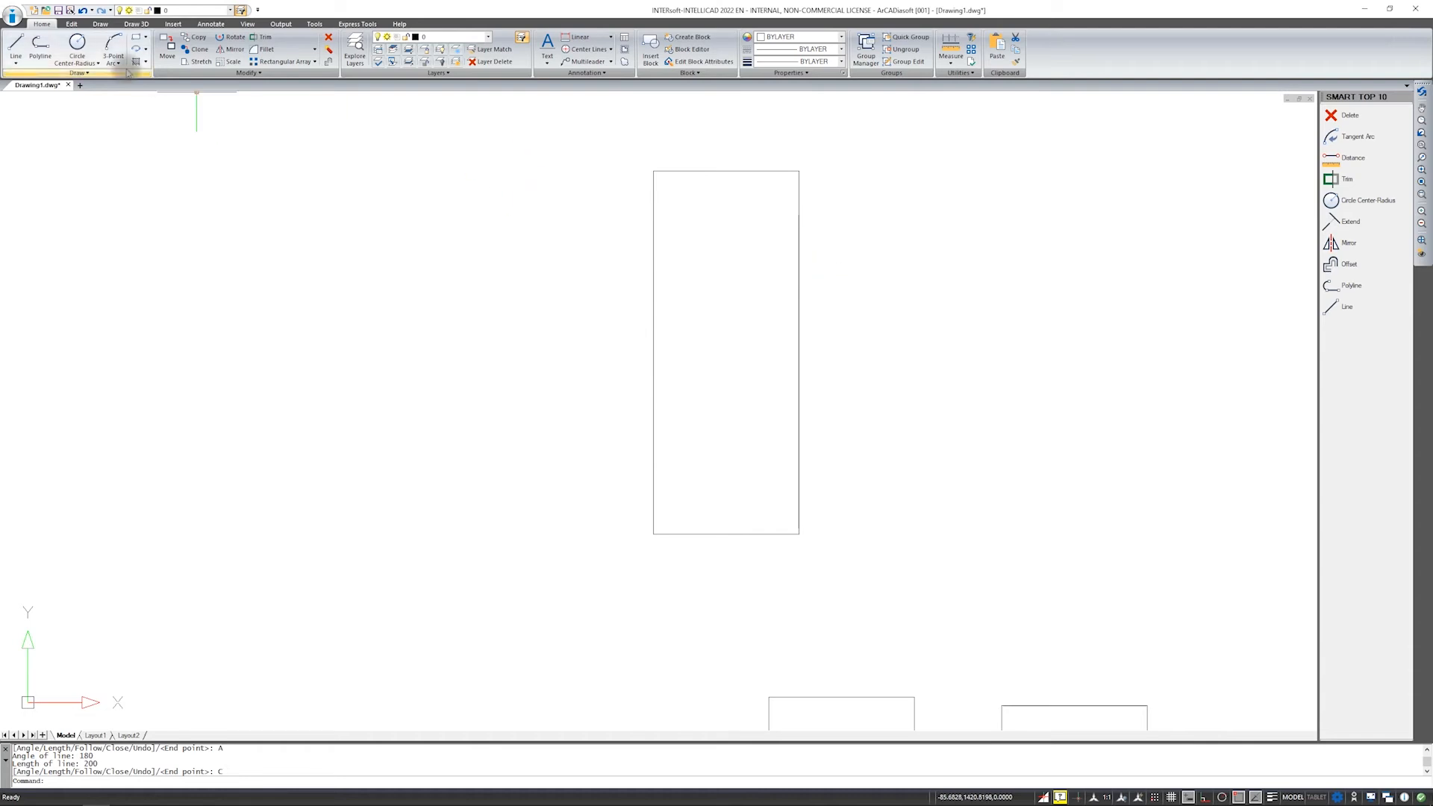
# Start a polyline below and to the right of the existing rectangles with orthogonal mode on, and draw a horizontal base of 200.
pyautogui.click(40, 46)
pyautogui.scroll(-5, 736, 314)
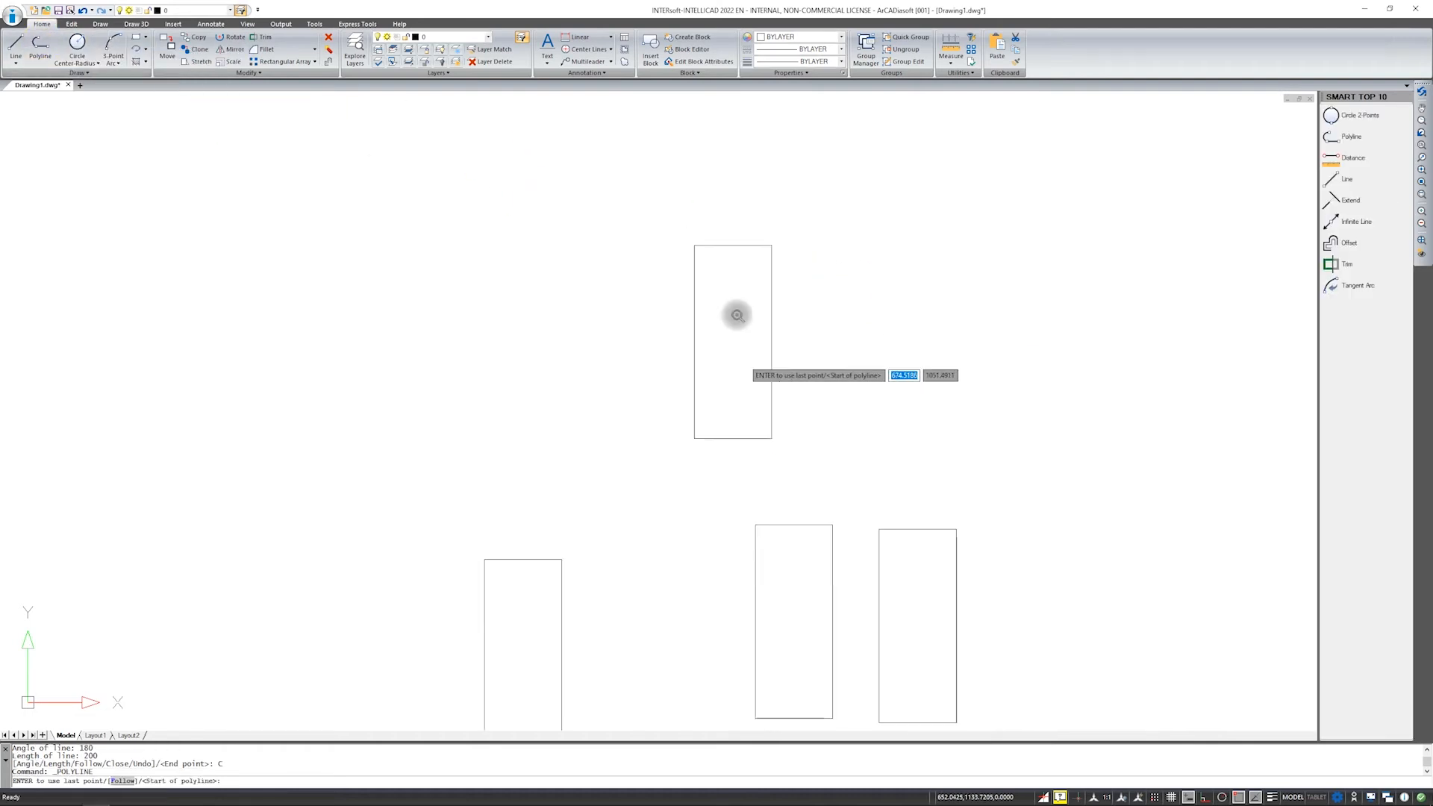
pyautogui.moveTo(783, 501); pyautogui.dragTo(746, 406, button='middle')
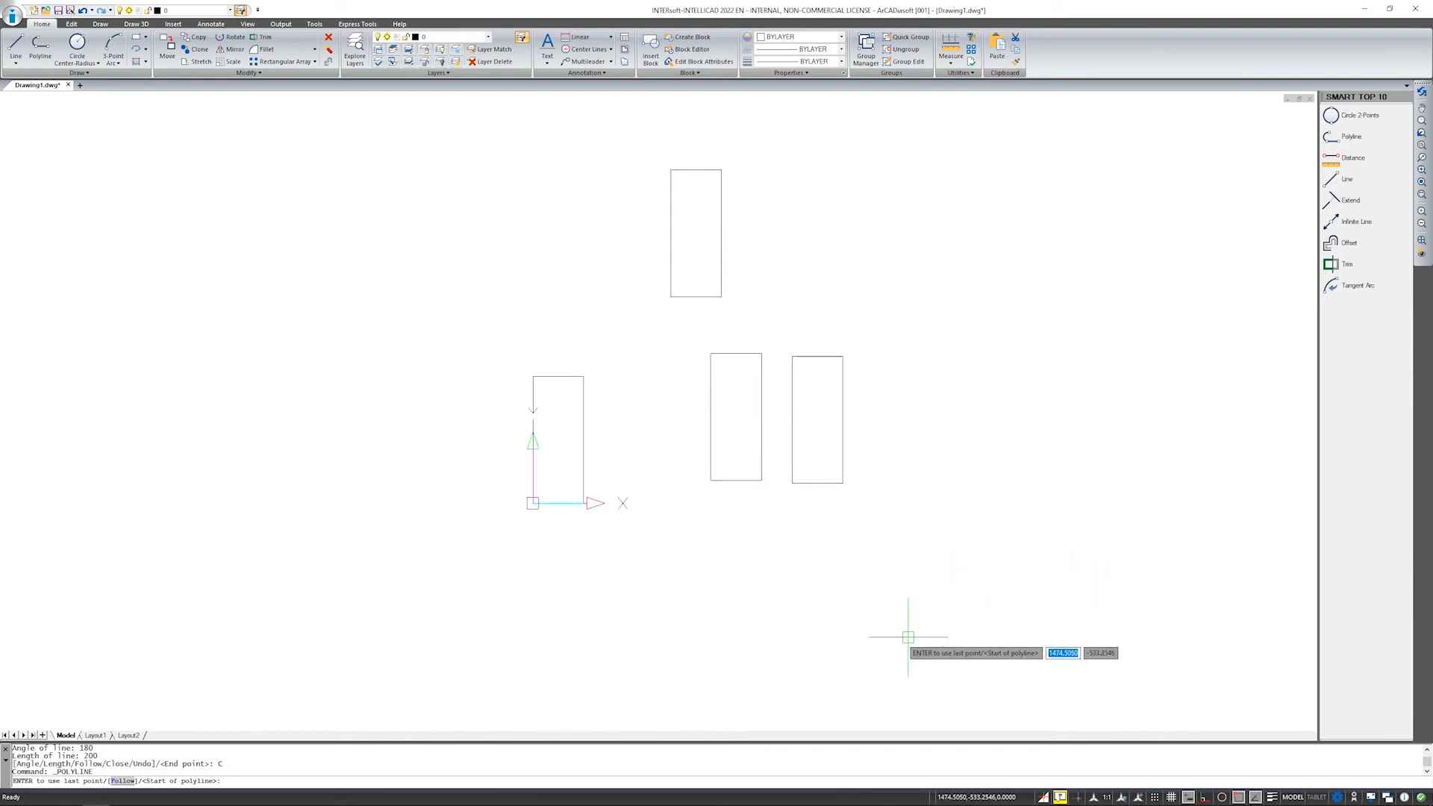
pyautogui.click(1205, 800)
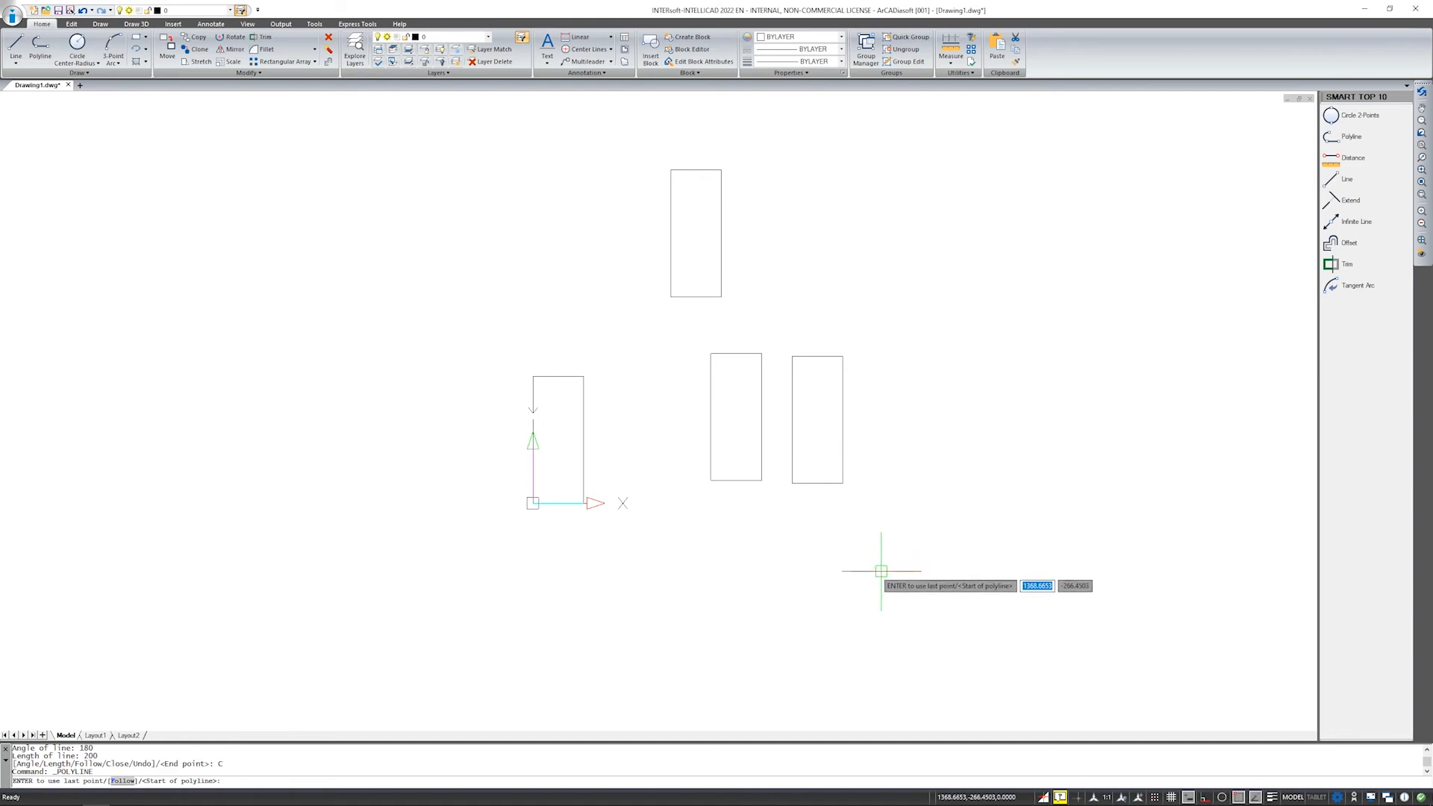
pyautogui.click(1205, 796)
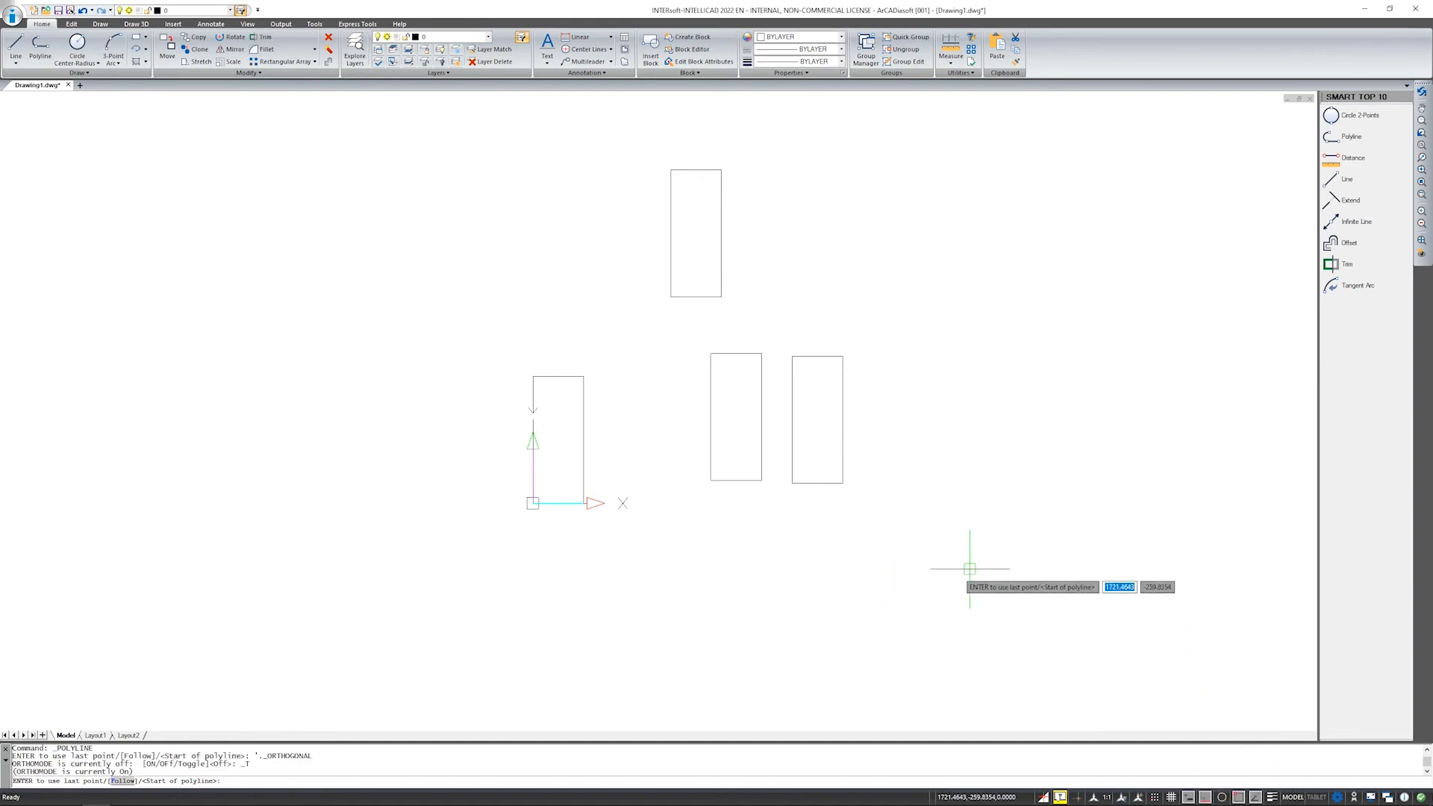
pyautogui.click(905, 574)
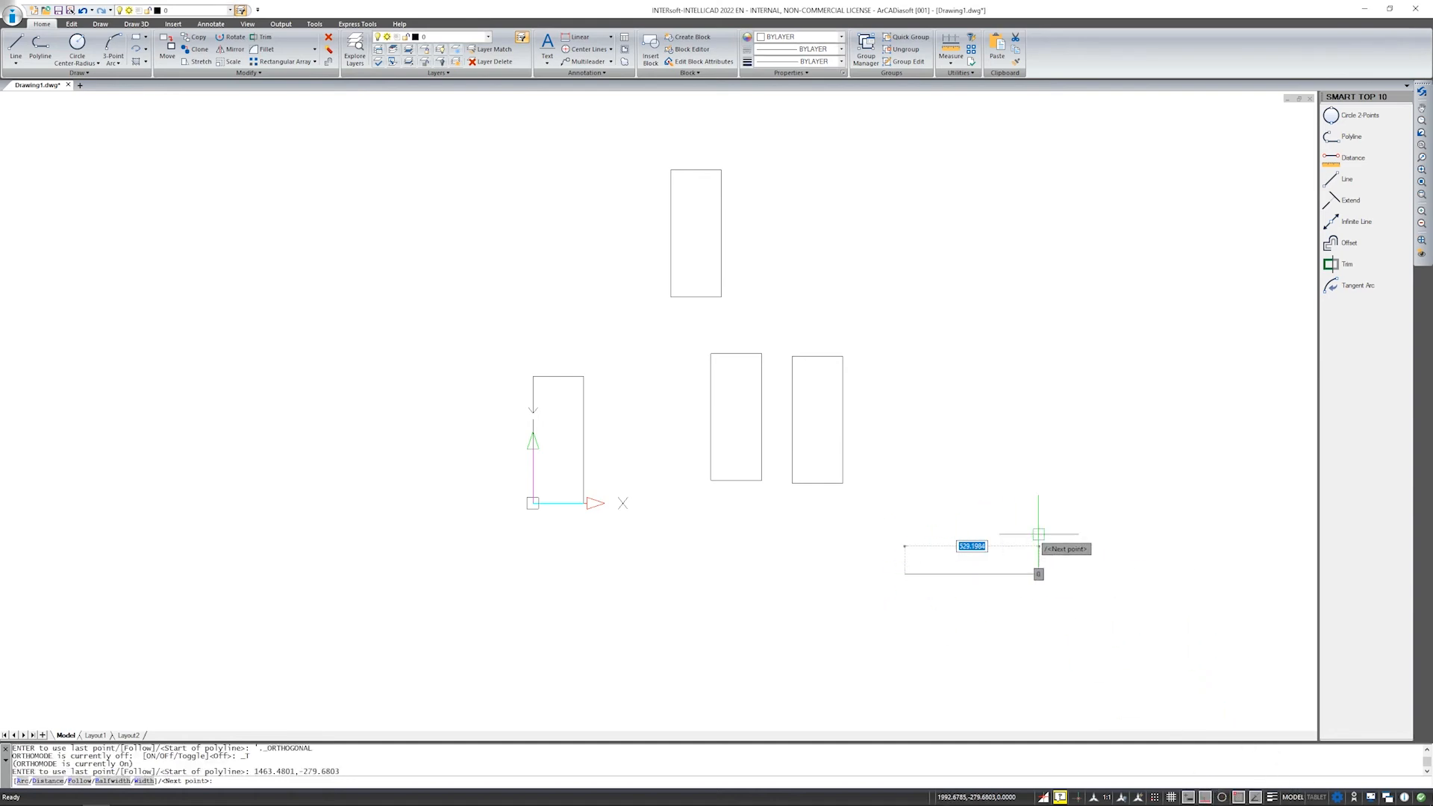
pyautogui.write('200')
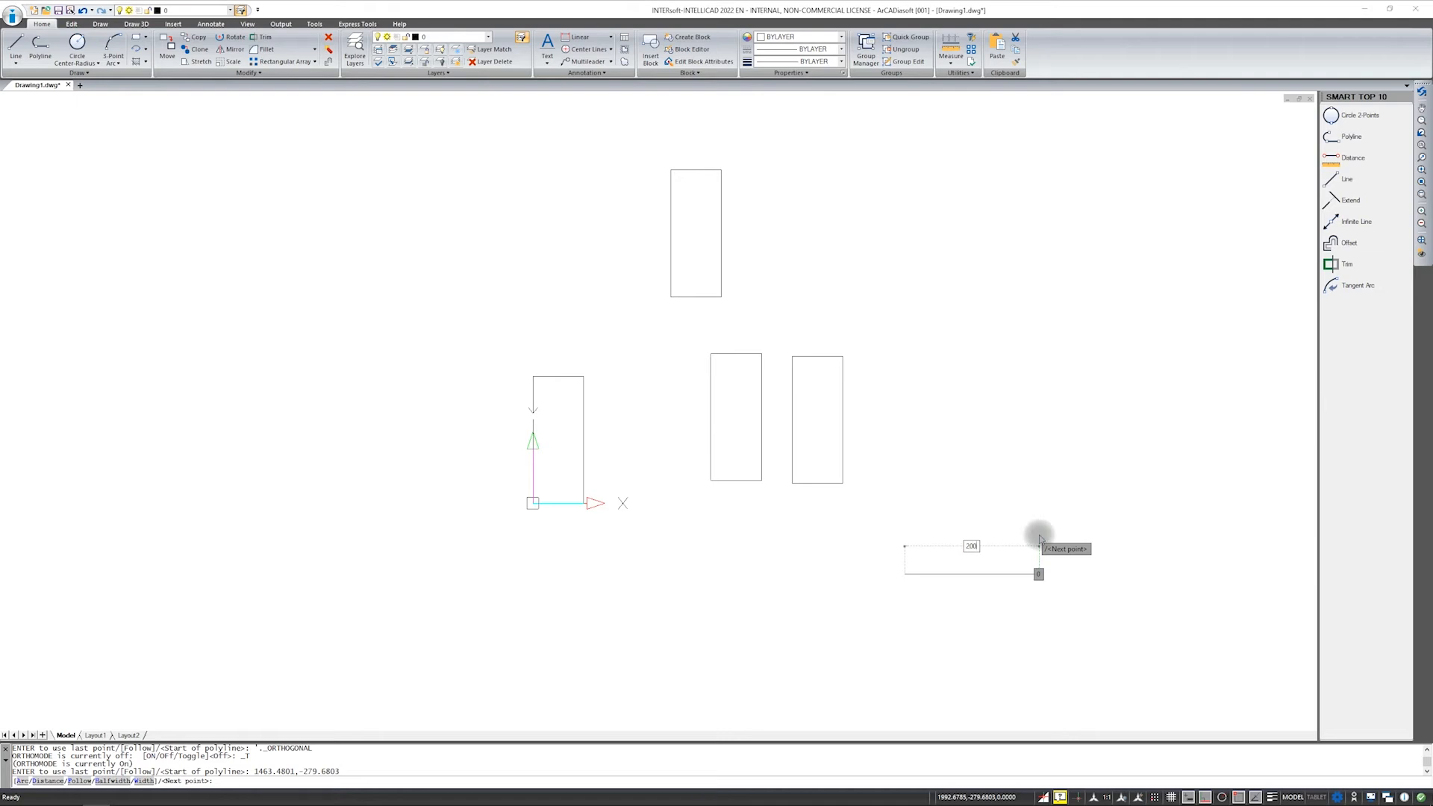
pyautogui.press('Return')
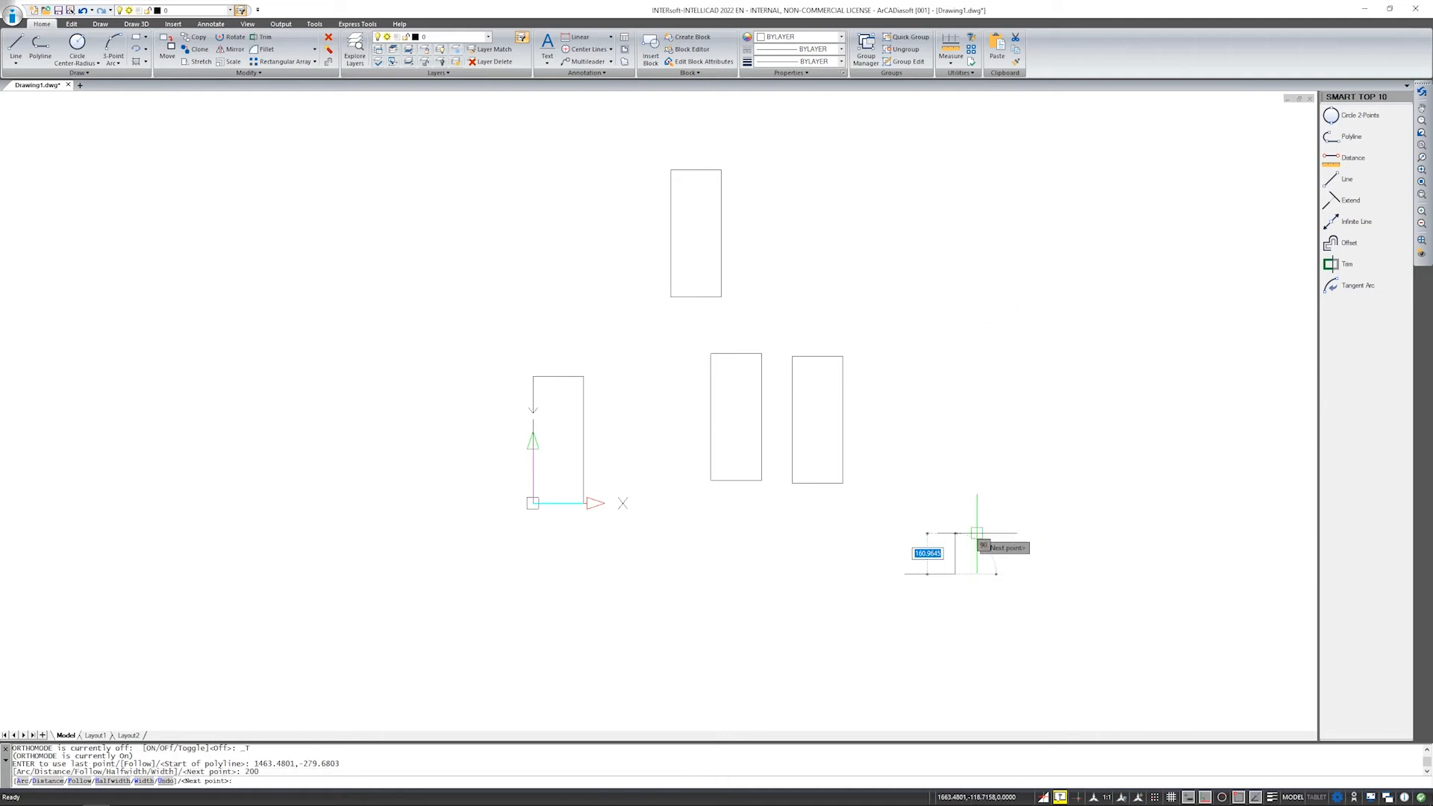
# Complete the polyline rectangle with a vertical side of 500, a top edge of 200 and a final segment back to the start point.
pyautogui.write('500')
pyautogui.press('Return')
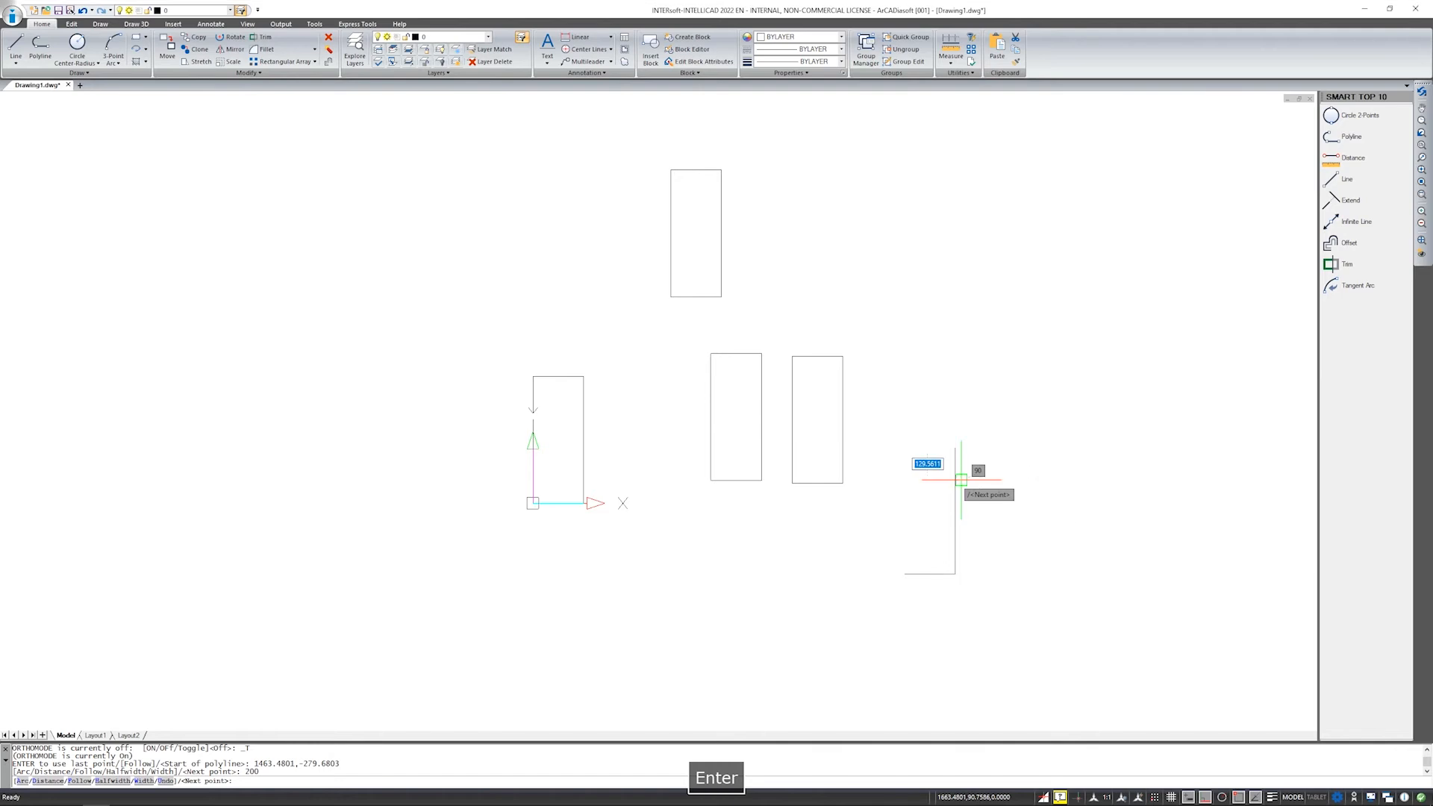
pyautogui.write('200')
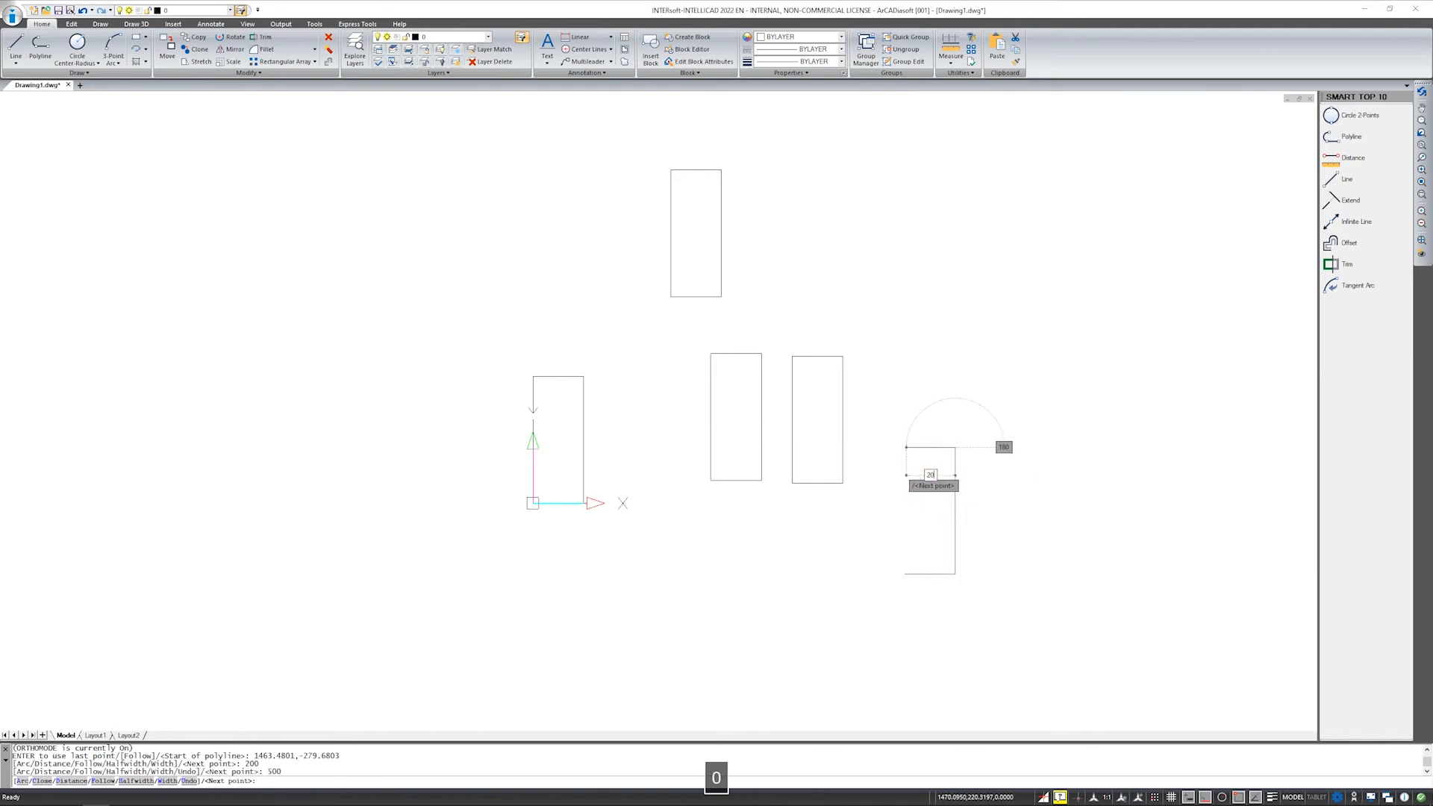
pyautogui.press('Return')
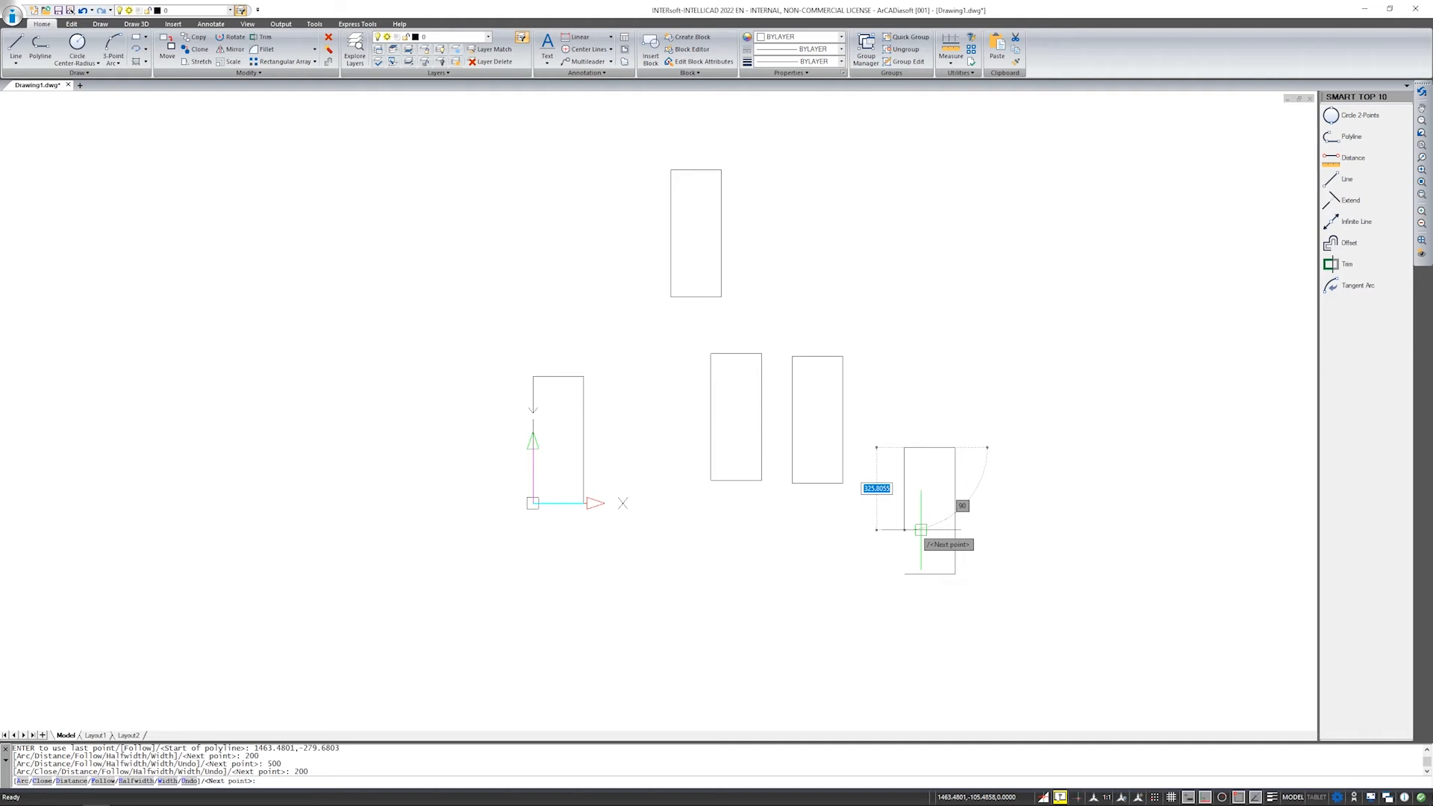
pyautogui.click(904, 574)
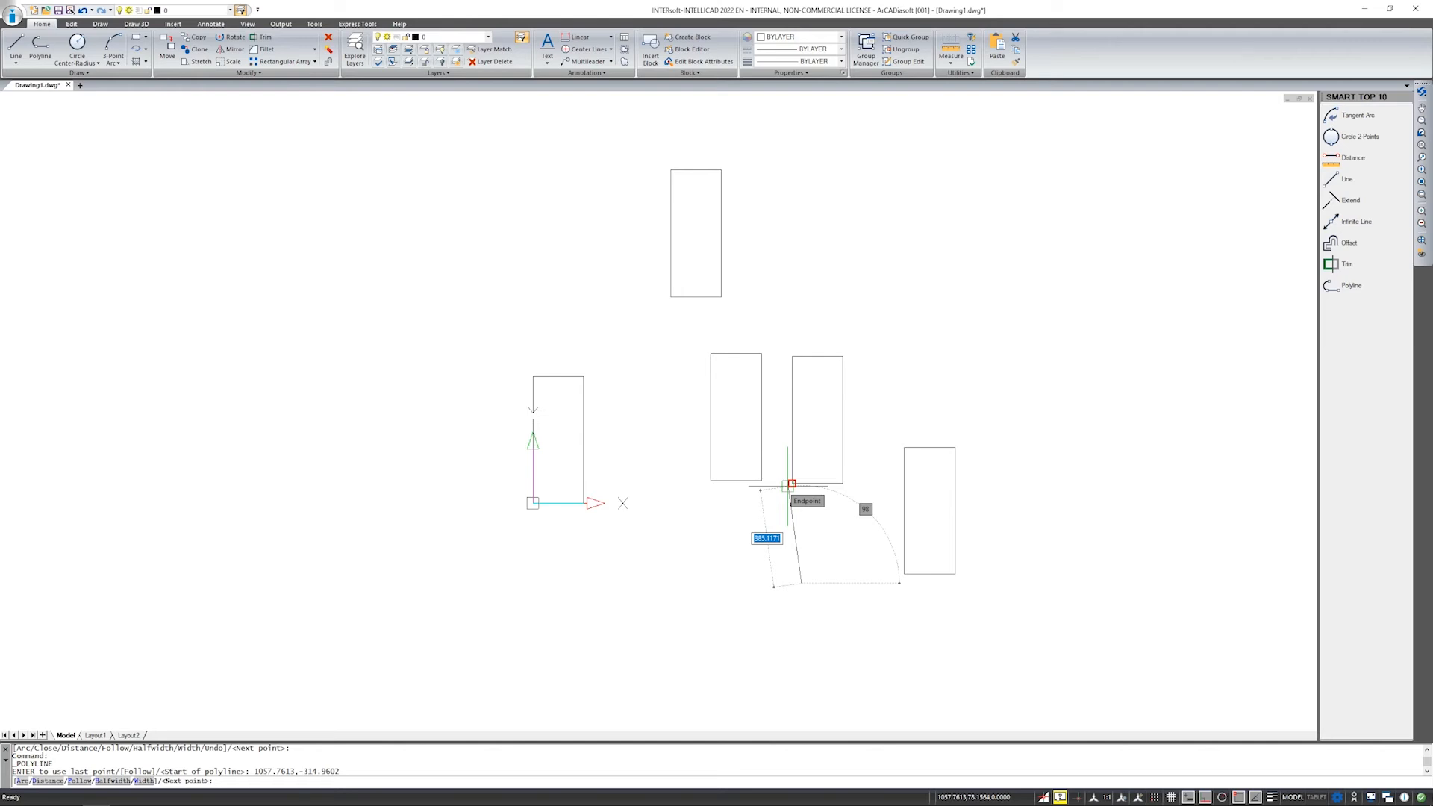
# Draw a vertical polyline segment of 500 from the new start point, undo it and end the Polyline command.
pyautogui.write('500')
pyautogui.press('Return')
pyautogui.hotkey('ctrl', 'z')
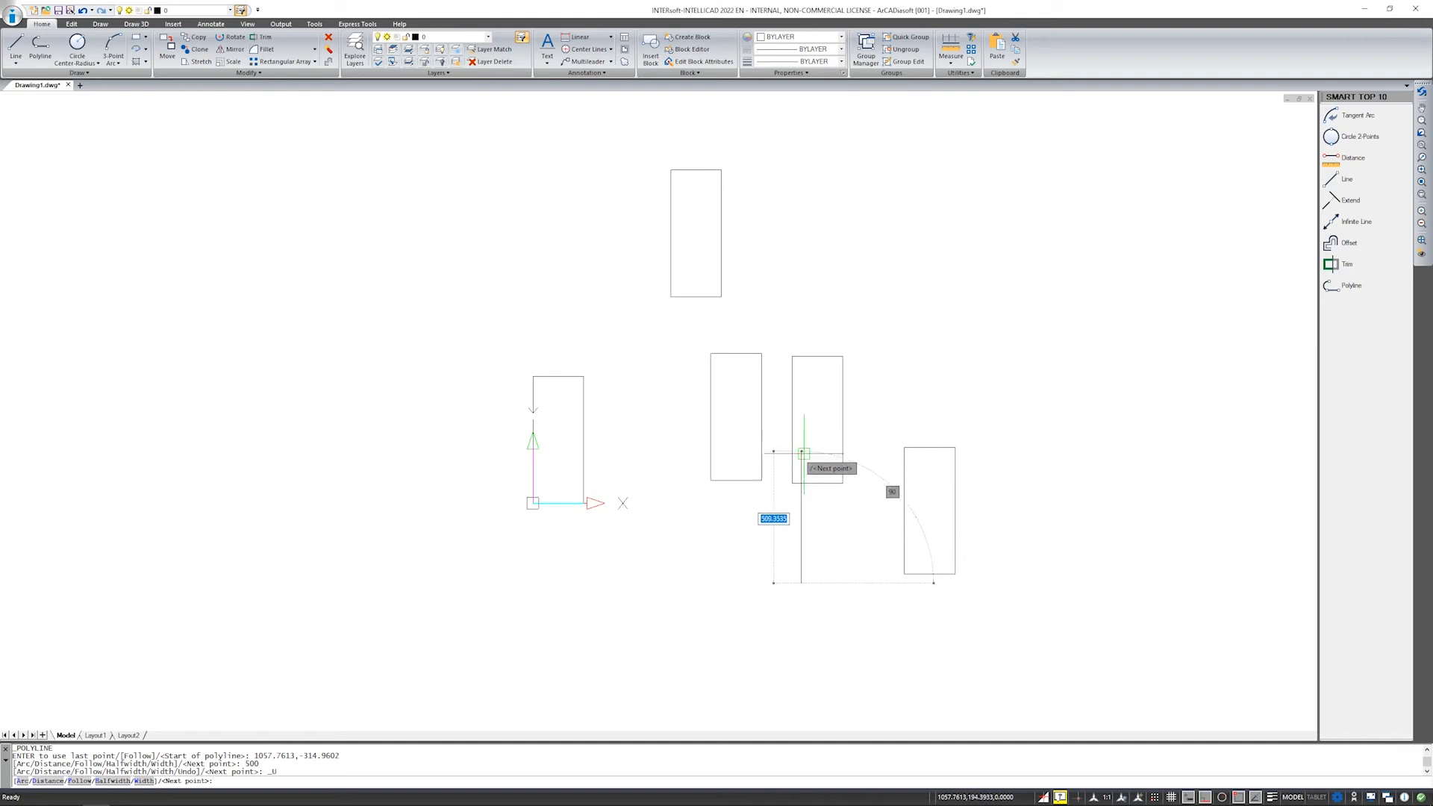
pyautogui.press('Return')
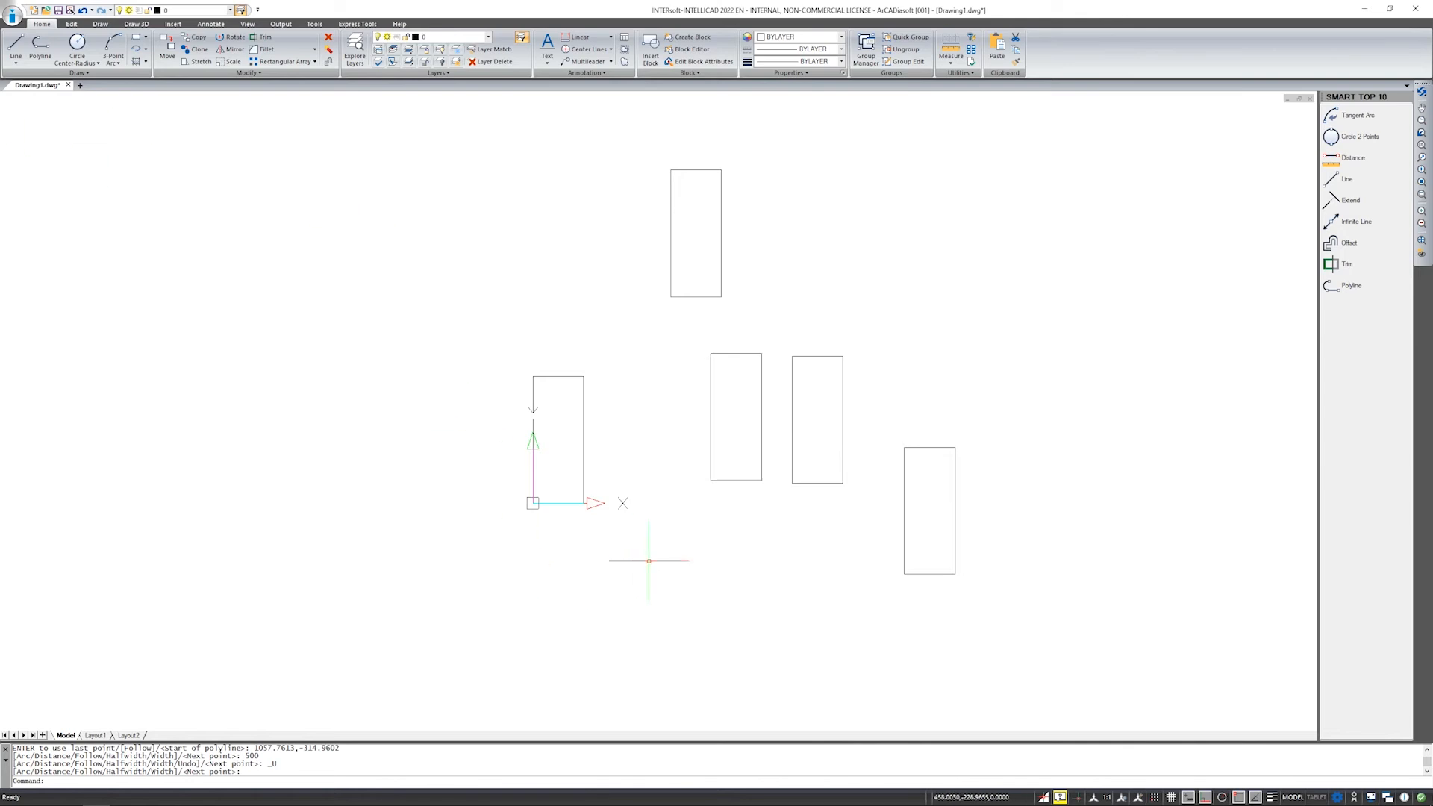
# Start a new polyline and add 45 as an additional angle in the polar tracking settings.
pyautogui.click(41, 48)
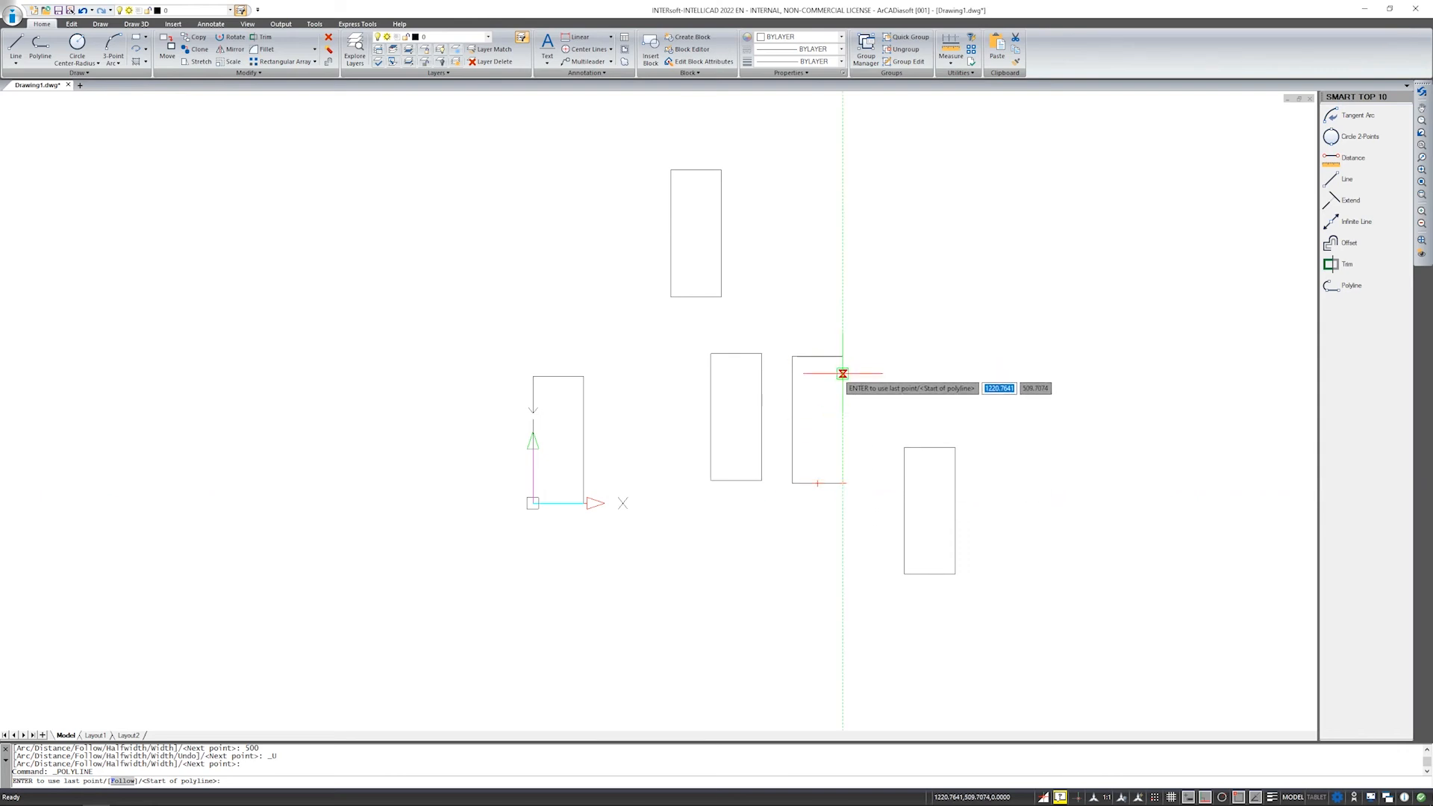
pyautogui.scroll(2, 843, 388)
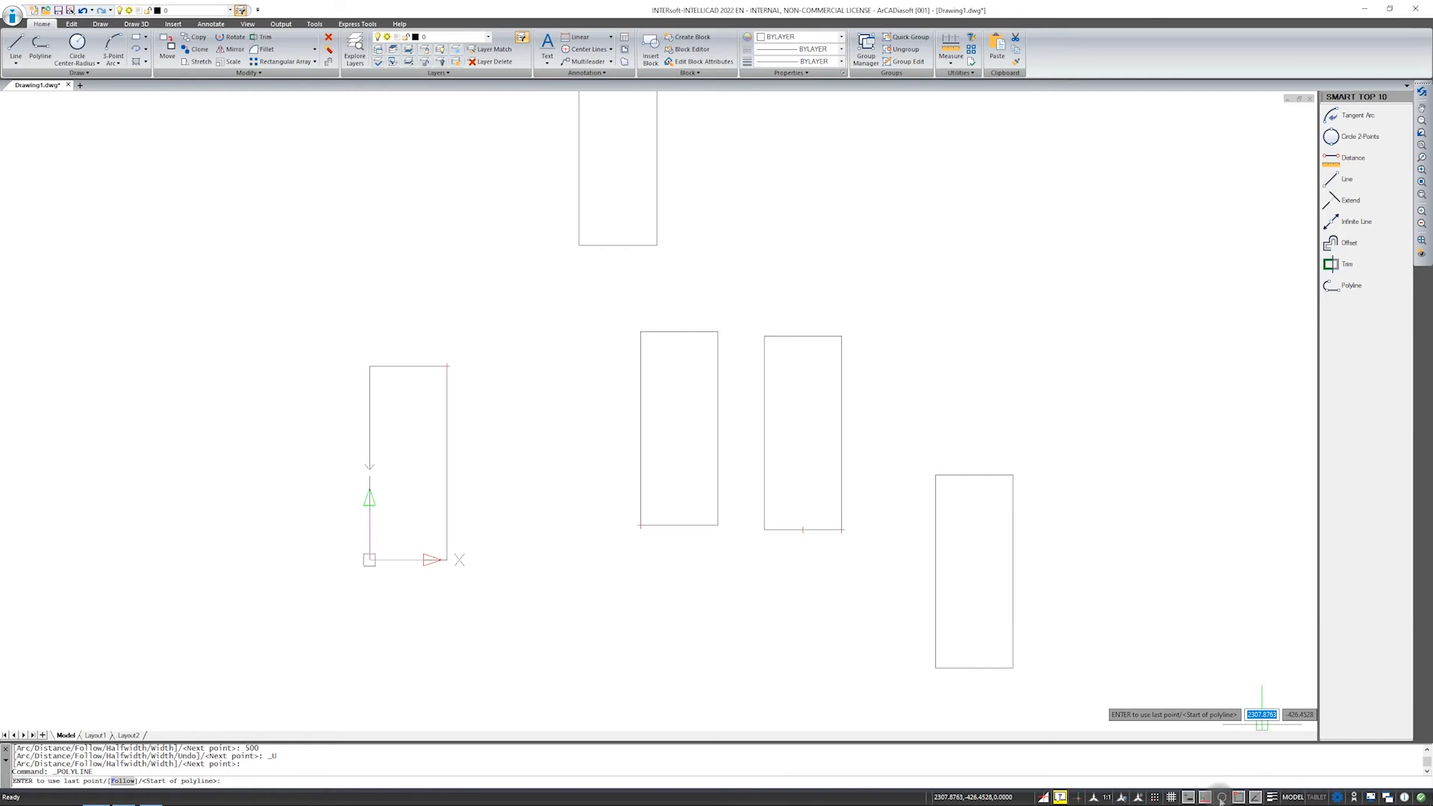
pyautogui.rightClick(1221, 797)
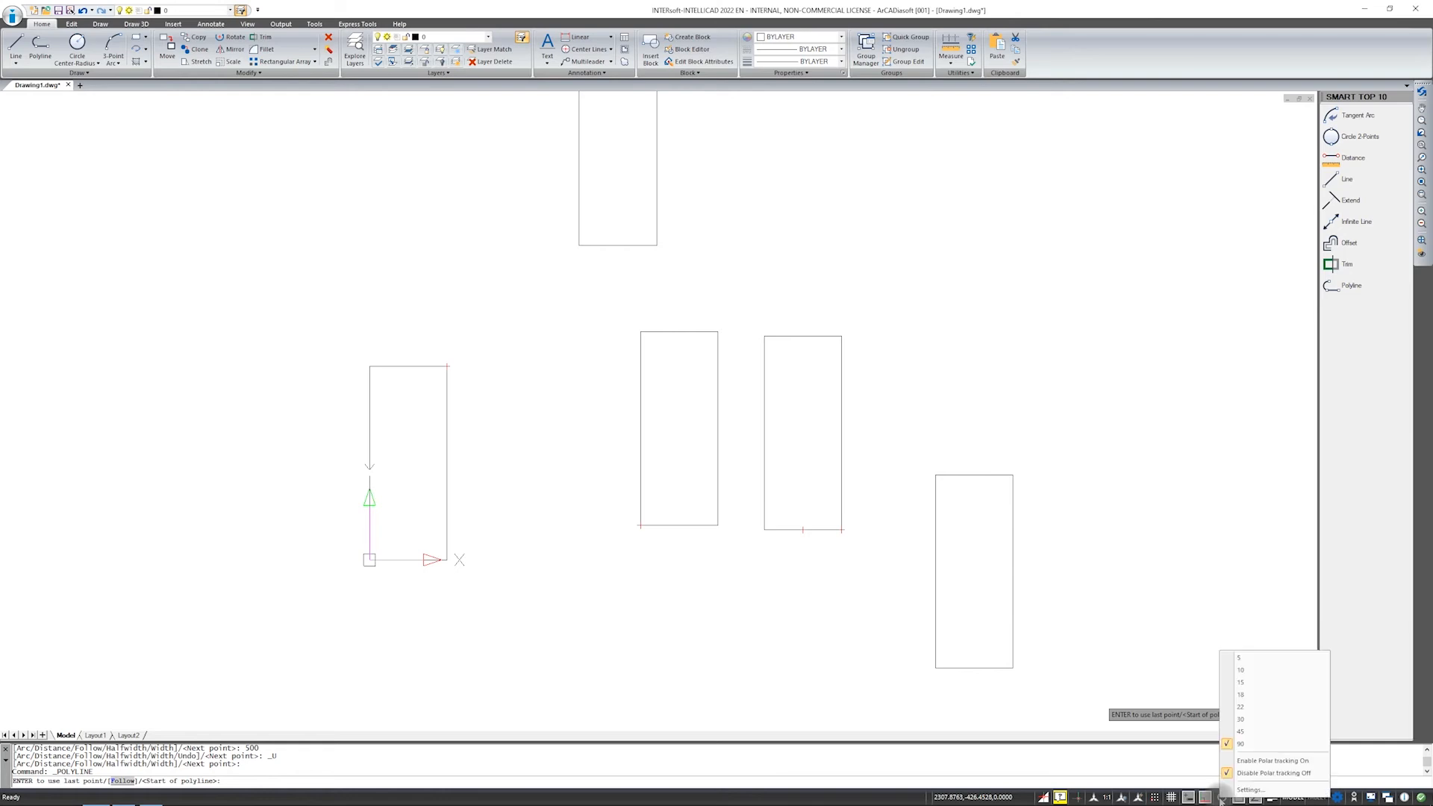
pyautogui.click(1256, 789)
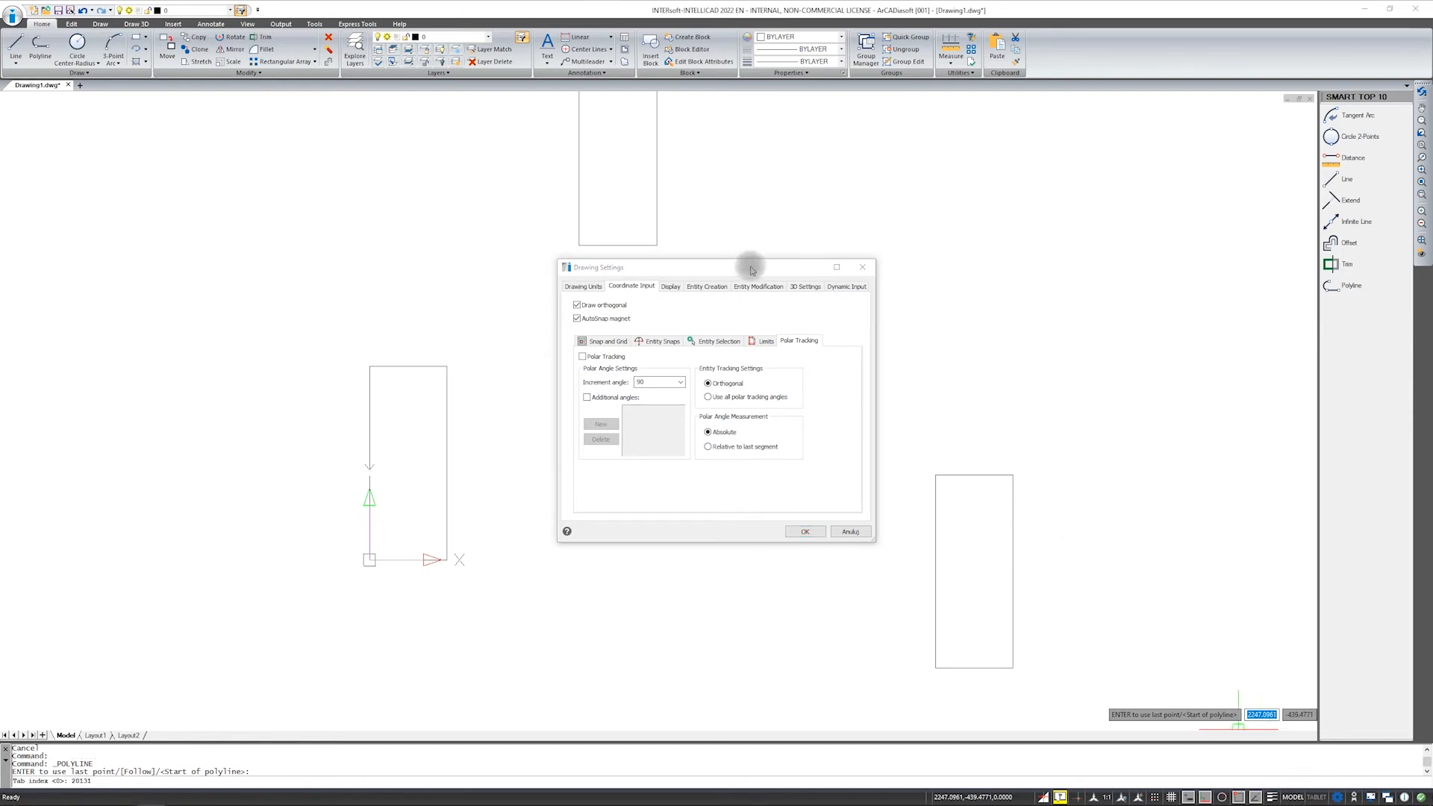
pyautogui.click(601, 401)
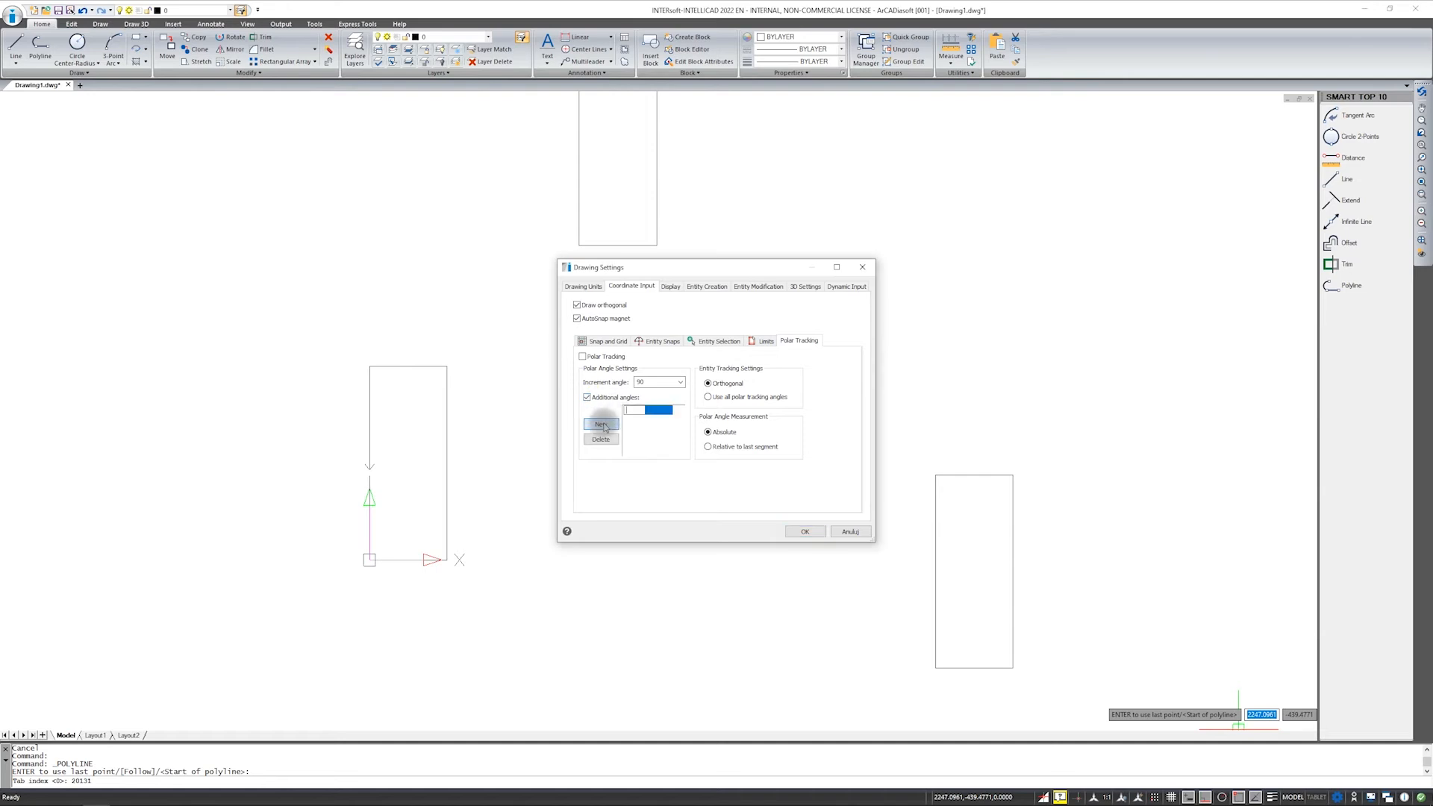
pyautogui.write('45')
pyautogui.press('Return')
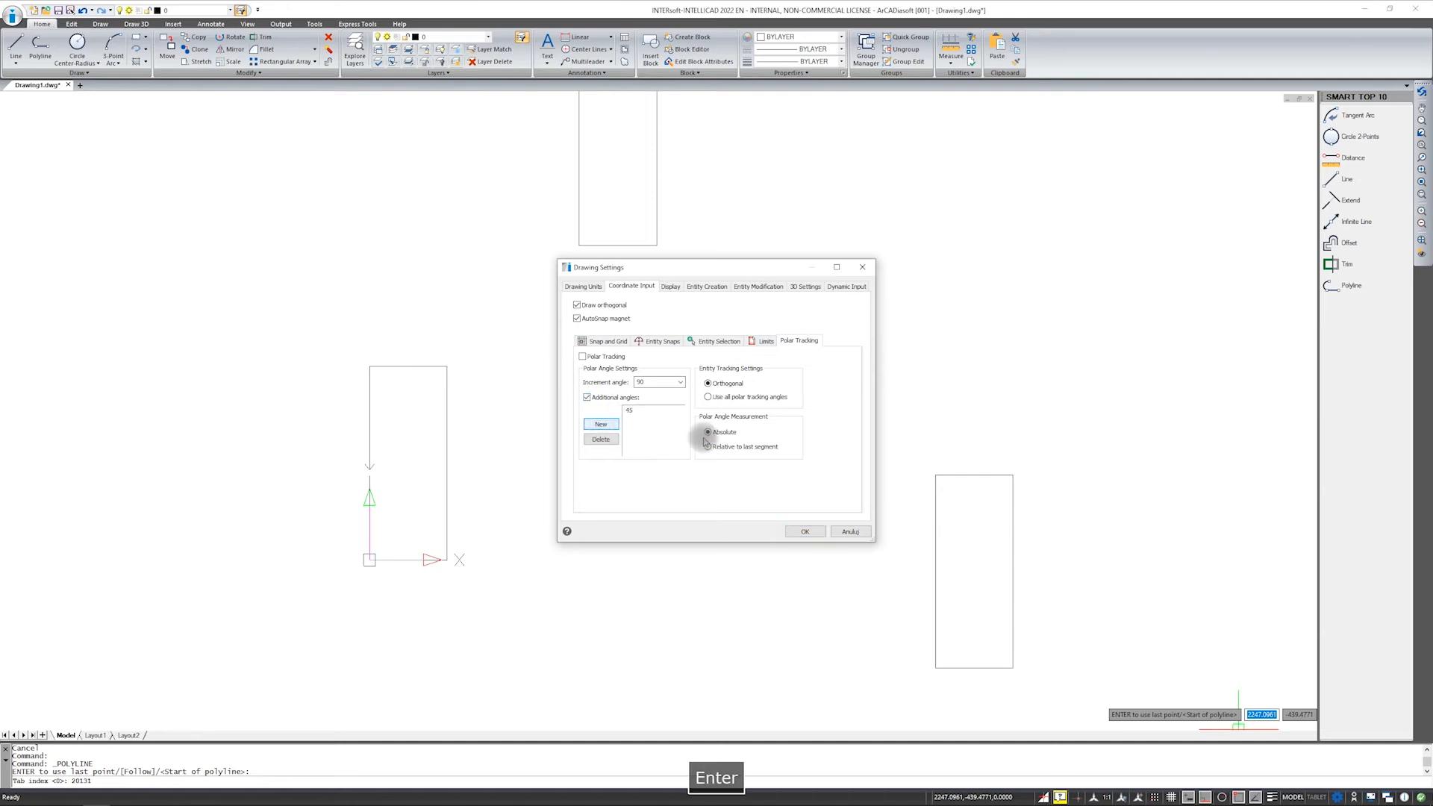
pyautogui.click(805, 533)
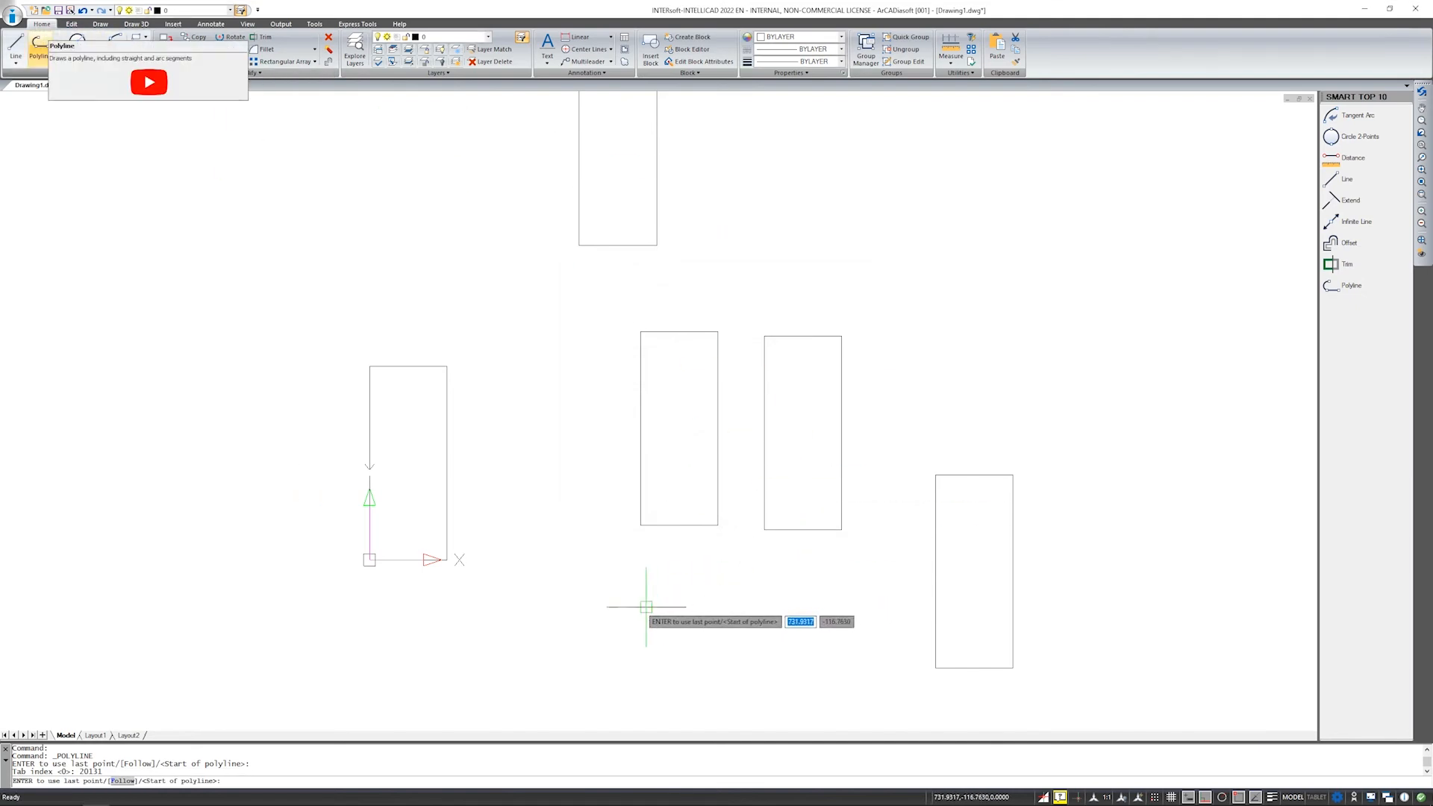
# Start the polyline below the middle rectangles with orthogonal mode off and polar tracking on, and draw a 200-long segment at 45 degrees.
pyautogui.click(1205, 798)
pyautogui.click(565, 661)
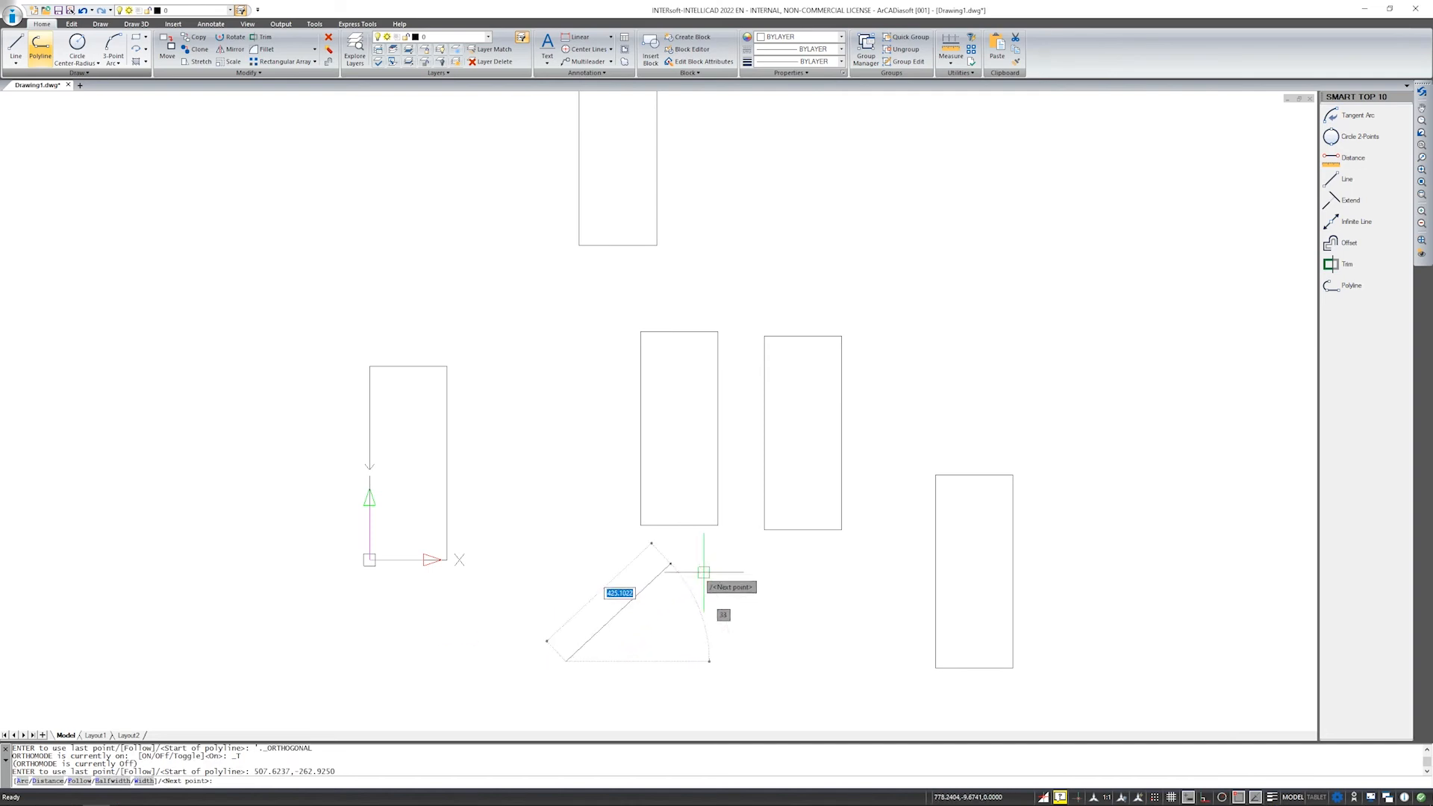
pyautogui.click(1222, 797)
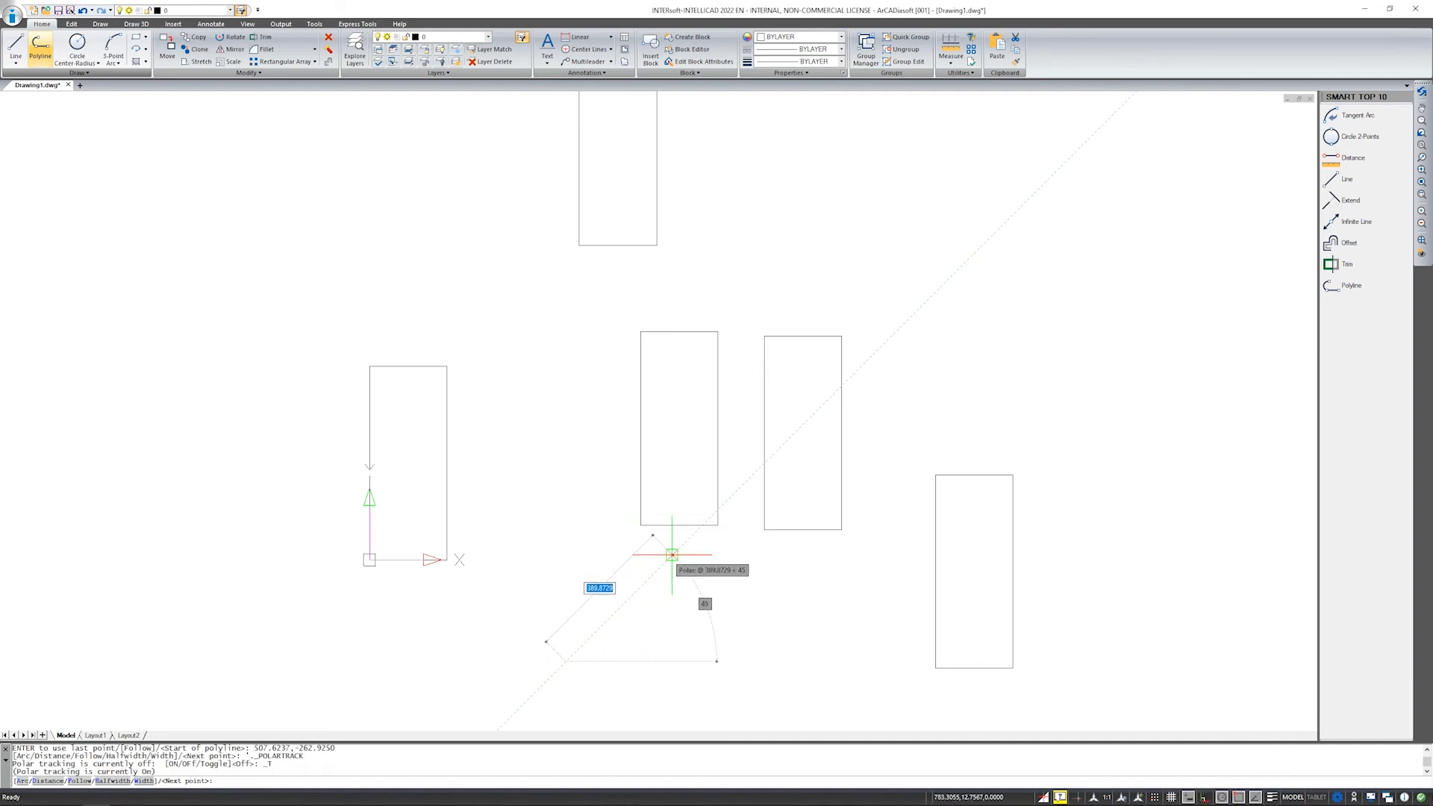
pyautogui.write('200')
pyautogui.press('Return')
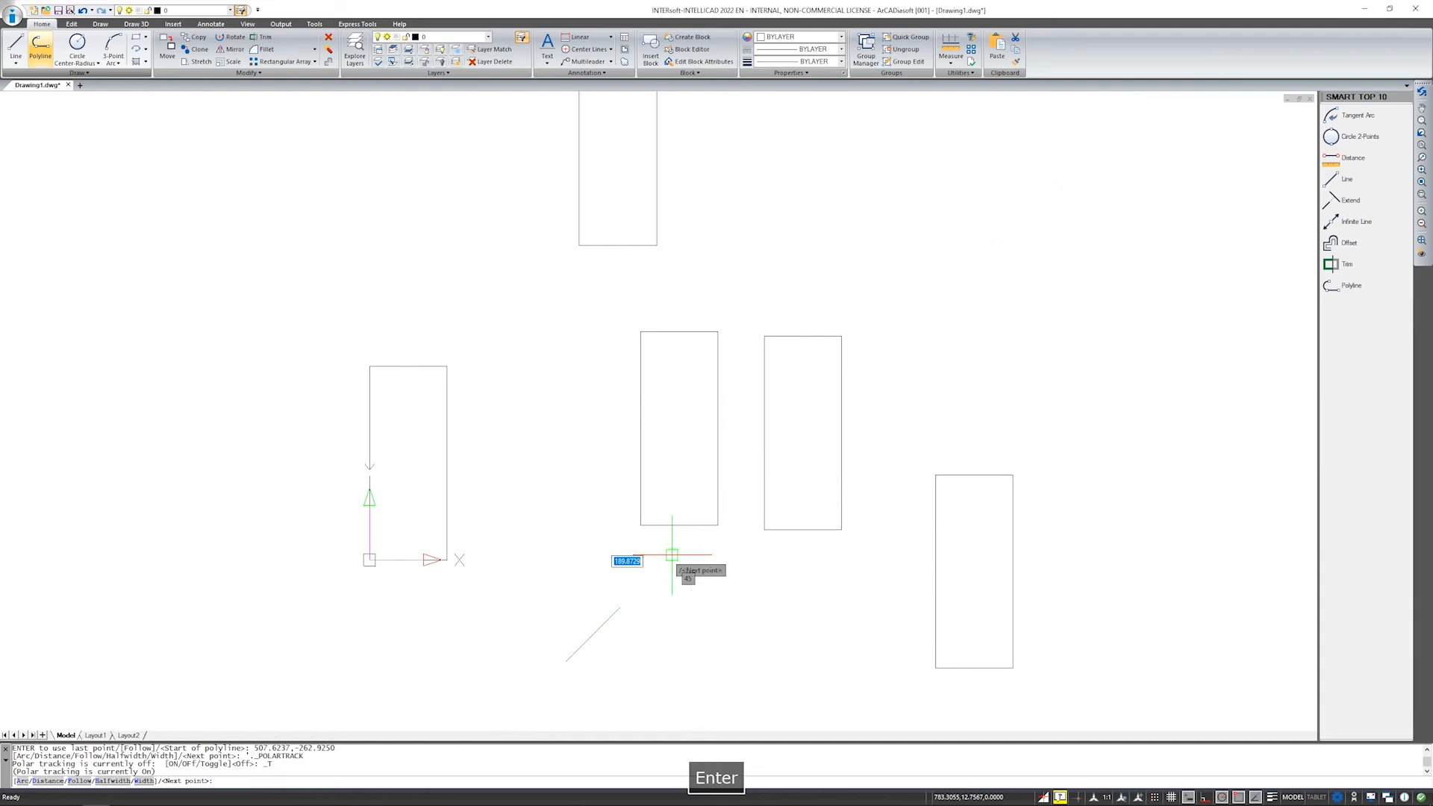
# Complete the tilted polyline rectangle with a 500 side at 135 degrees, a 200 side at 225 degrees and a segment back to the start point.
pyautogui.press('Tab')
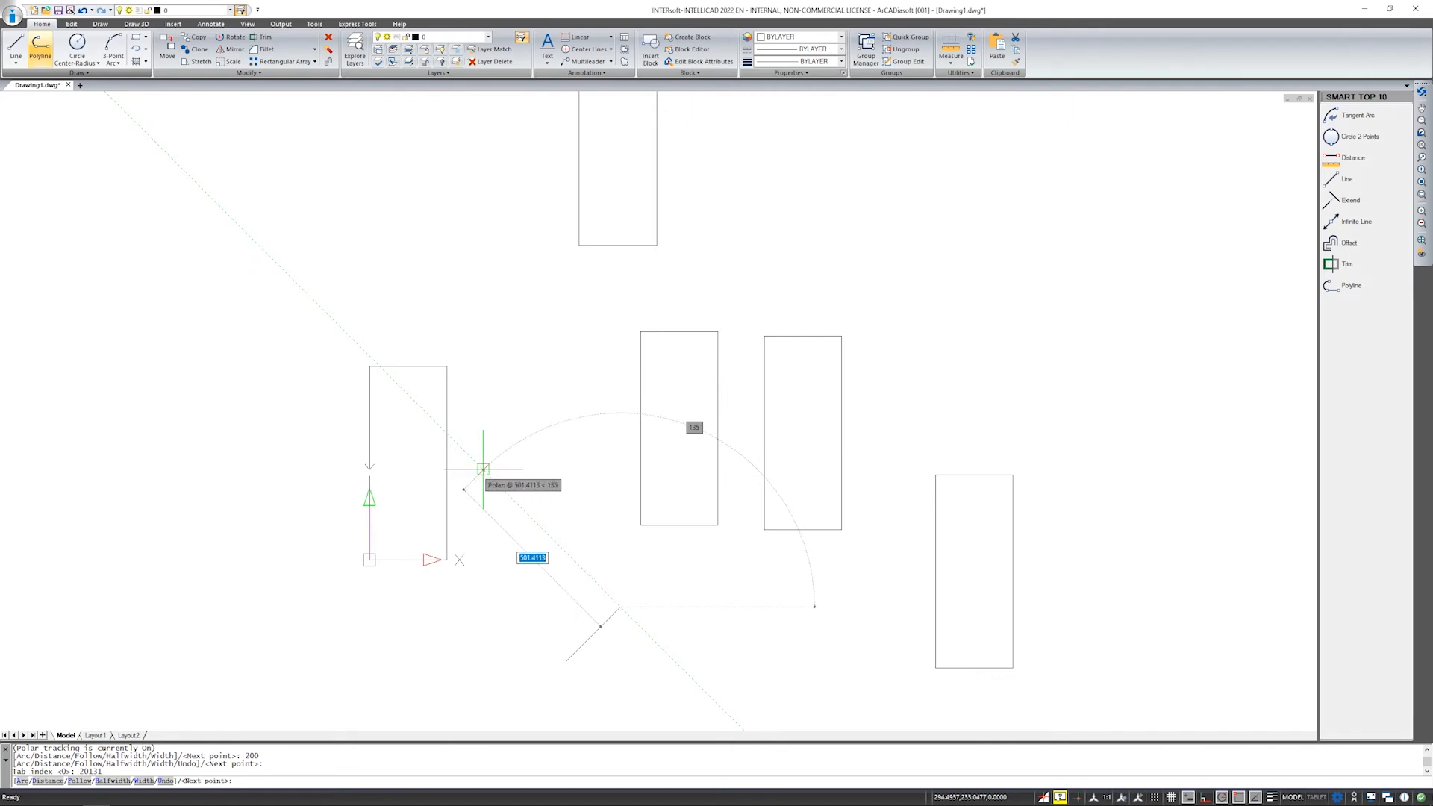
pyautogui.write('5')
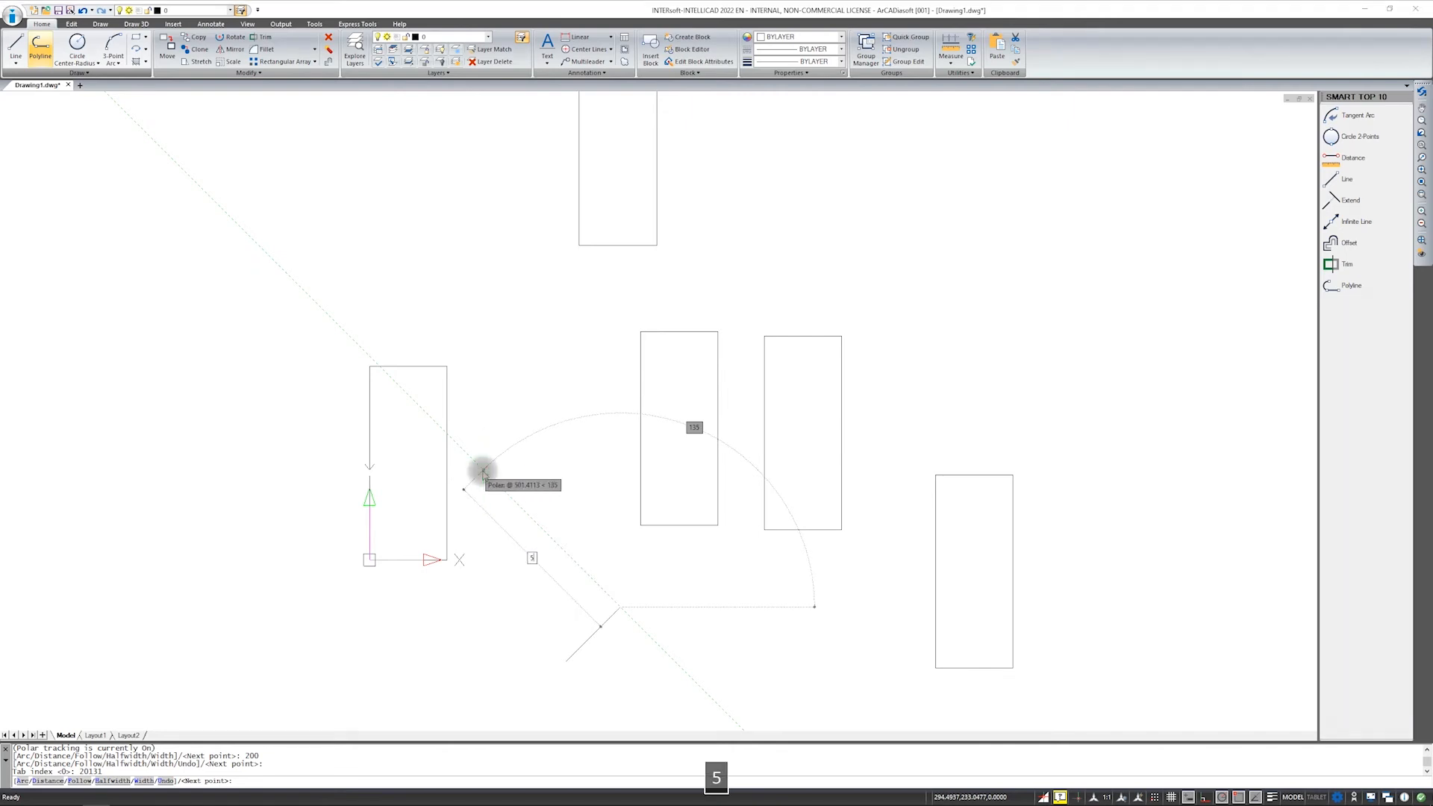
pyautogui.write('00')
pyautogui.press('Return')
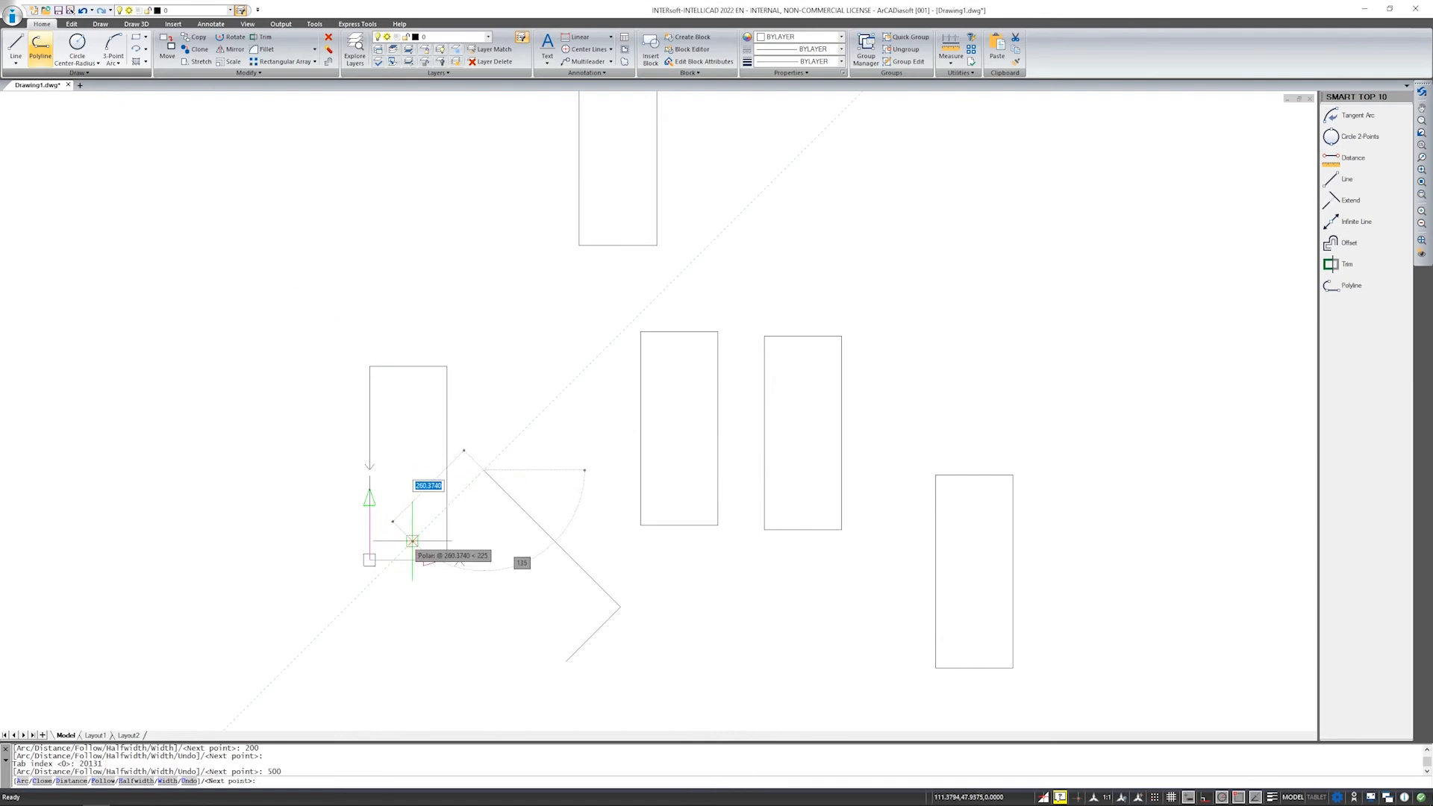
pyautogui.write('200')
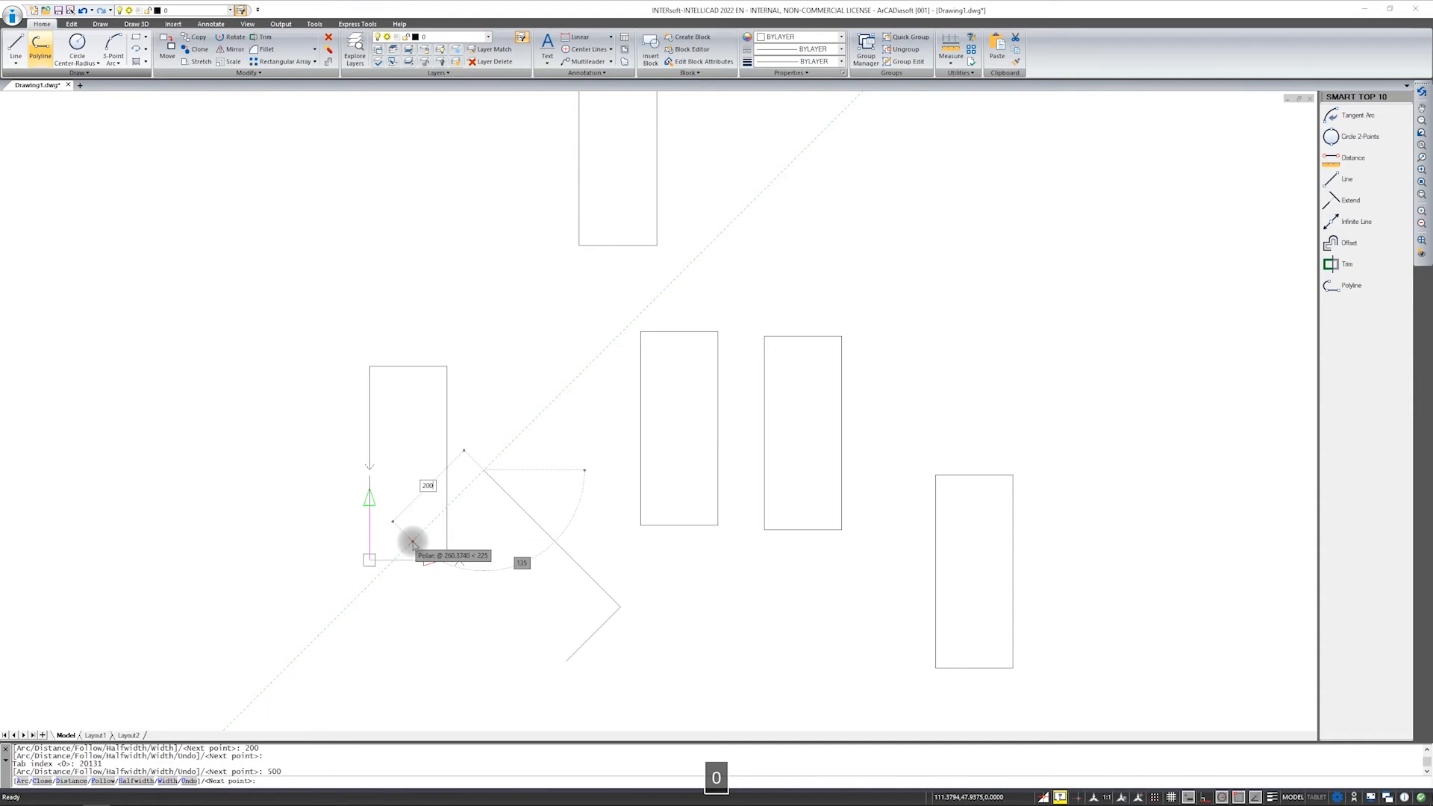
pyautogui.press('Return')
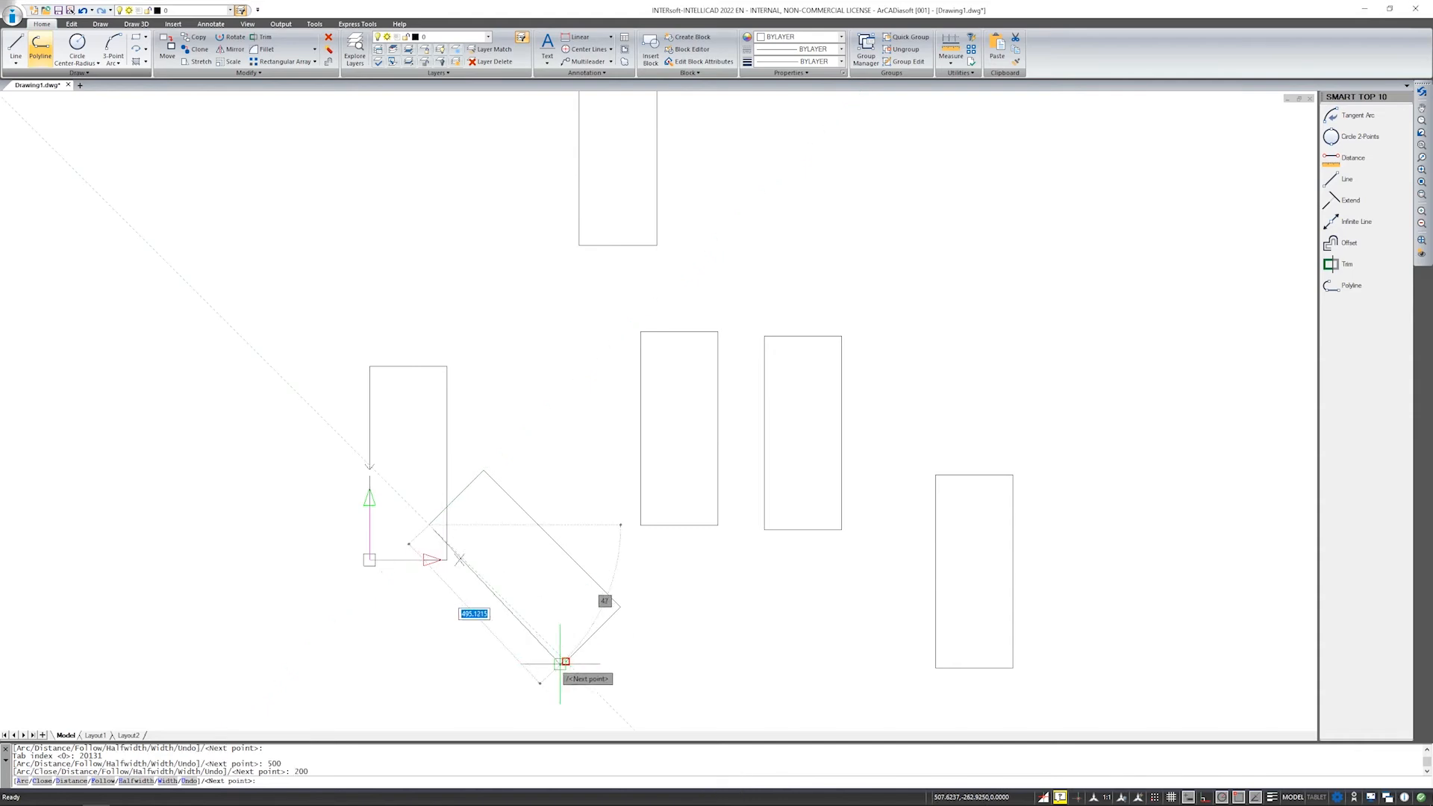
pyautogui.click(564, 663)
pyautogui.press('Return')
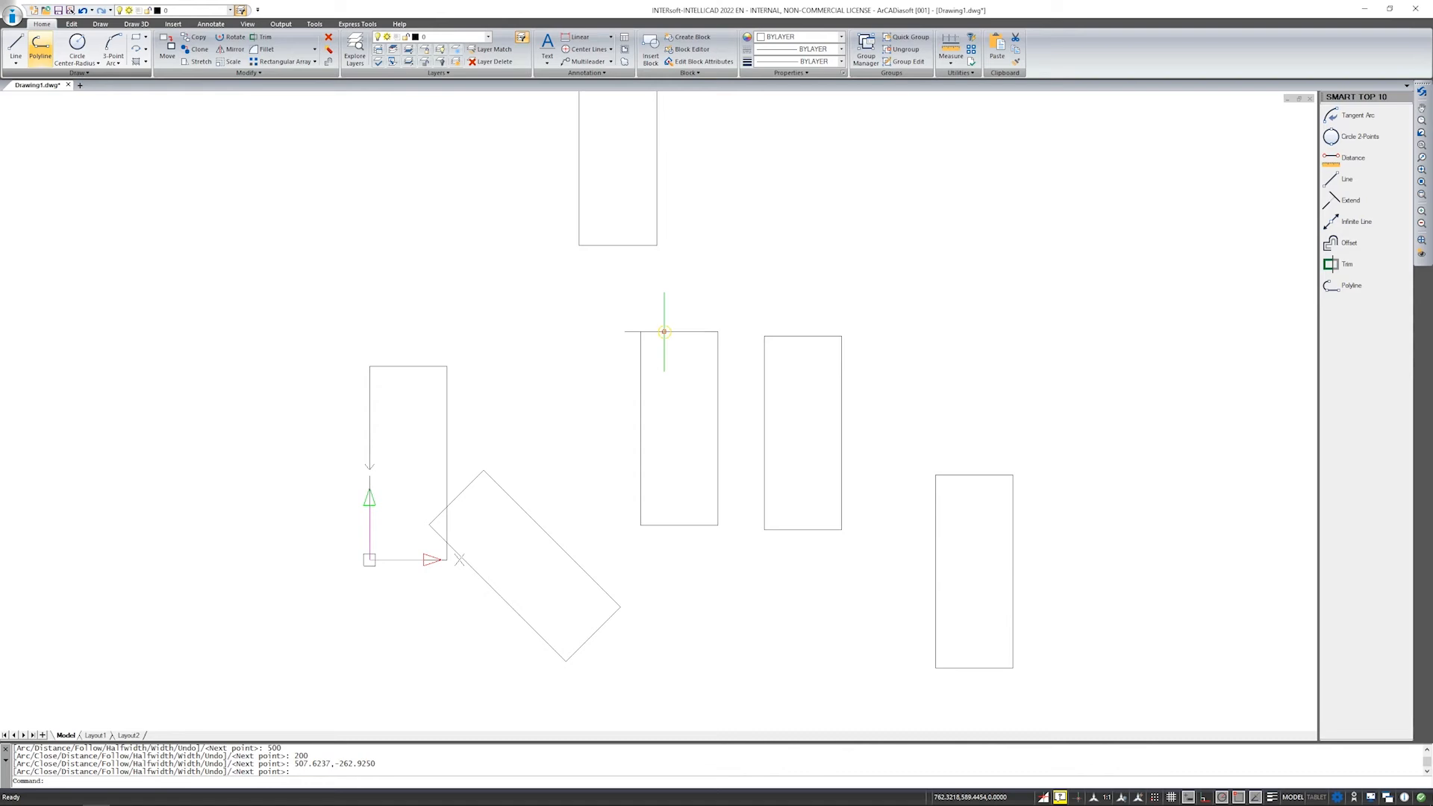
# Select the top line of the left middle rectangle and the tilted polyline rectangle, and open their properties.
pyautogui.click(664, 332)
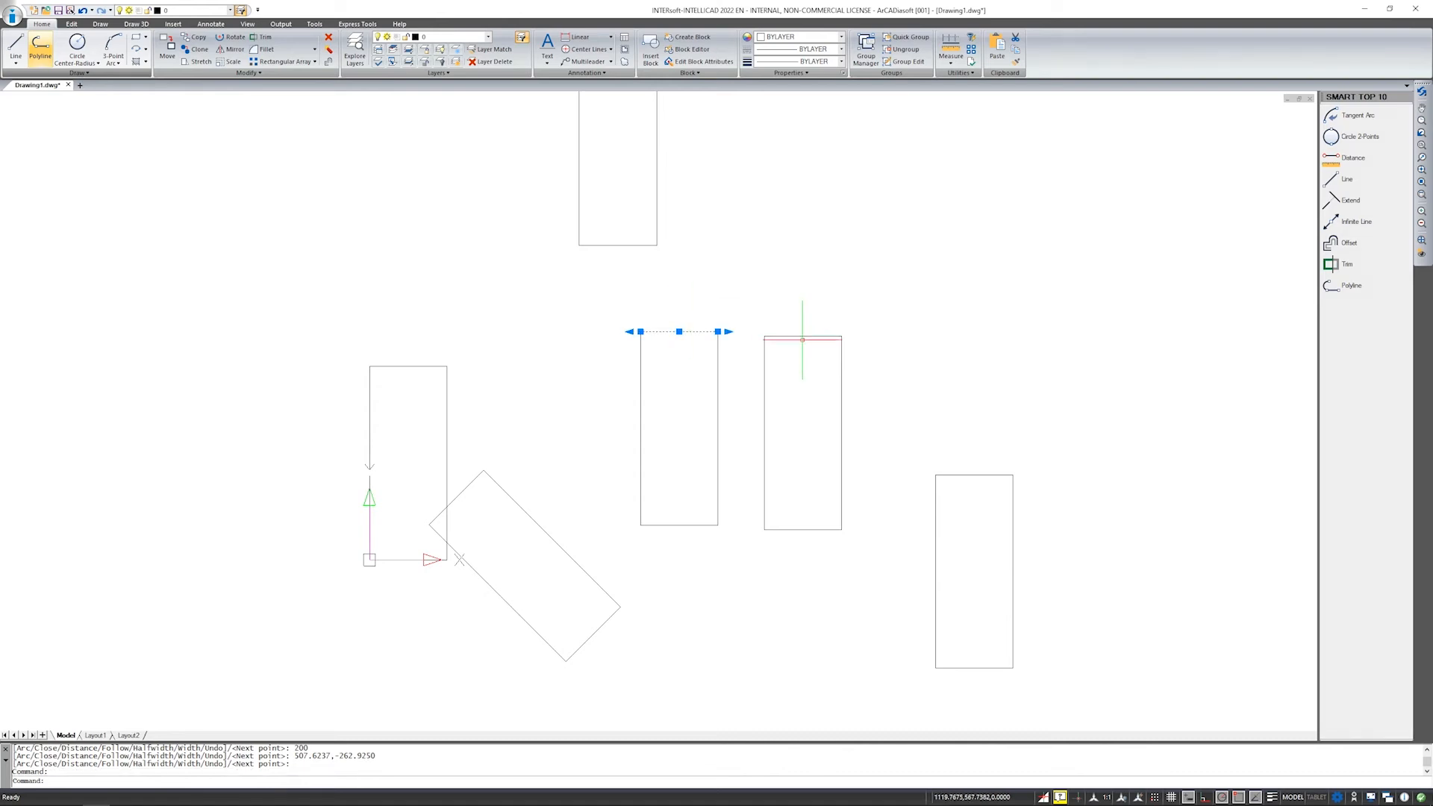
pyautogui.click(495, 483)
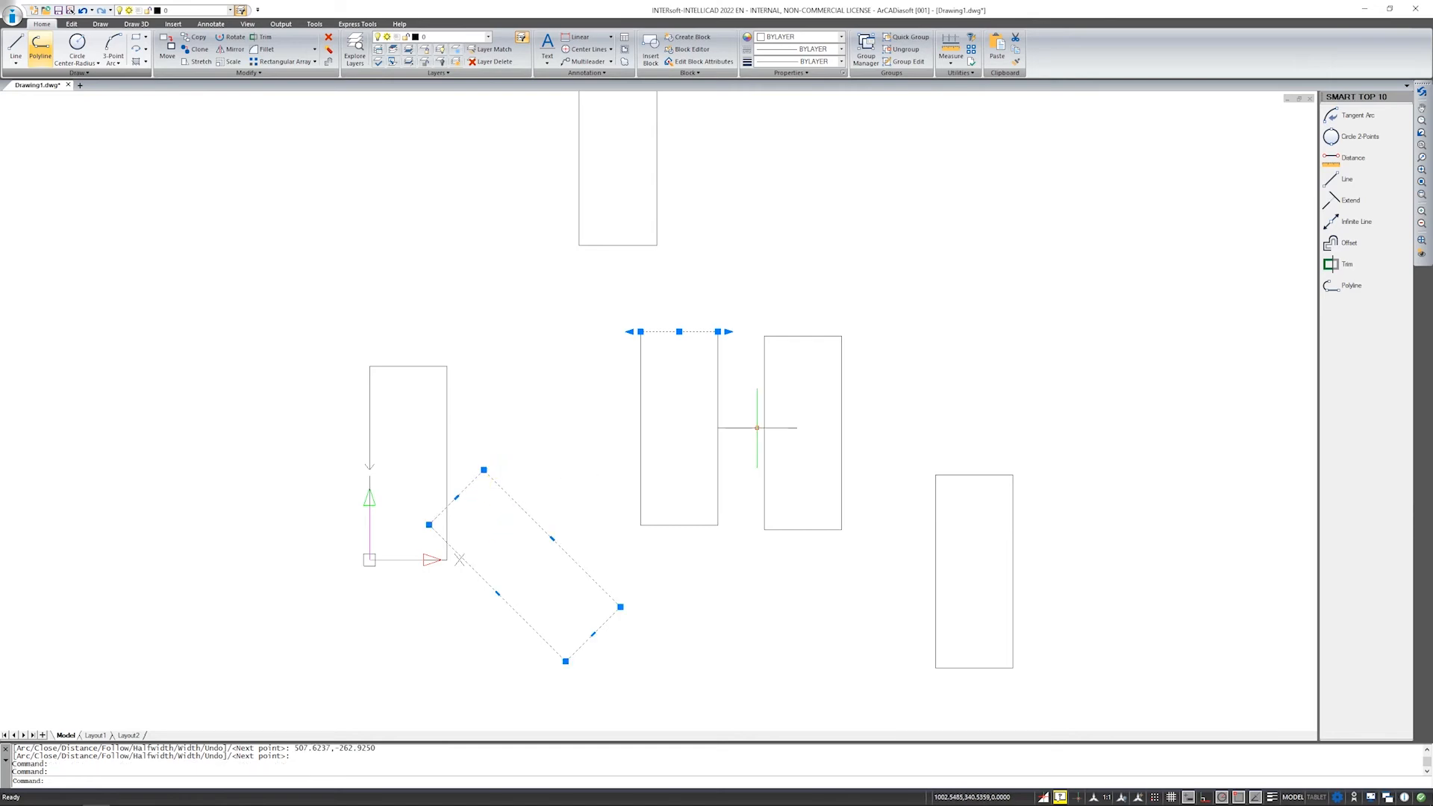
pyautogui.scroll(2, 661, 507)
pyautogui.moveTo(682, 479)
pyautogui.mouseDown(button='middle')
pyautogui.moveTo(719, 426)
pyautogui.moveTo(744, 419)
pyautogui.mouseUp(button='middle')
pyautogui.scroll(1, 710, 410)
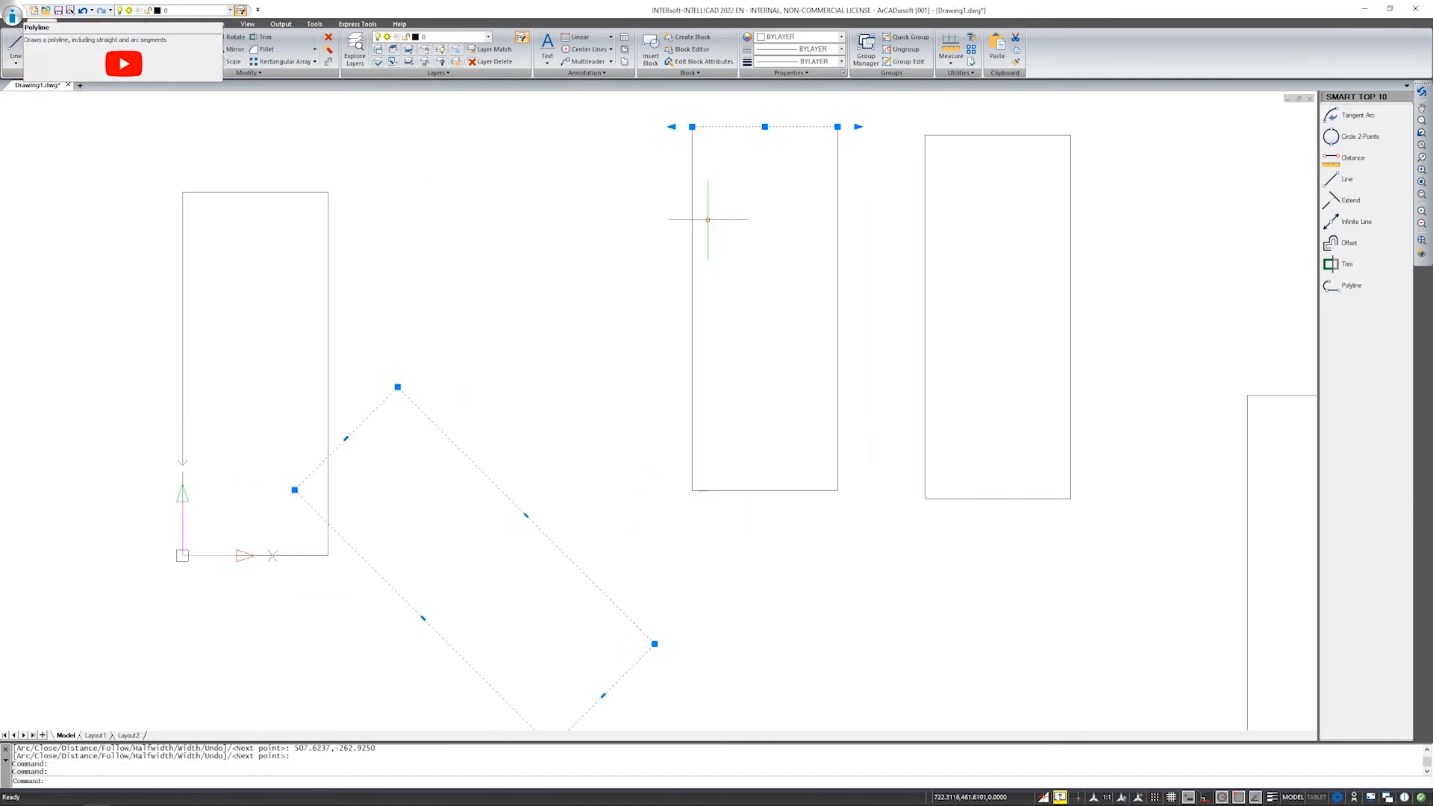
pyautogui.rightClick(561, 255)
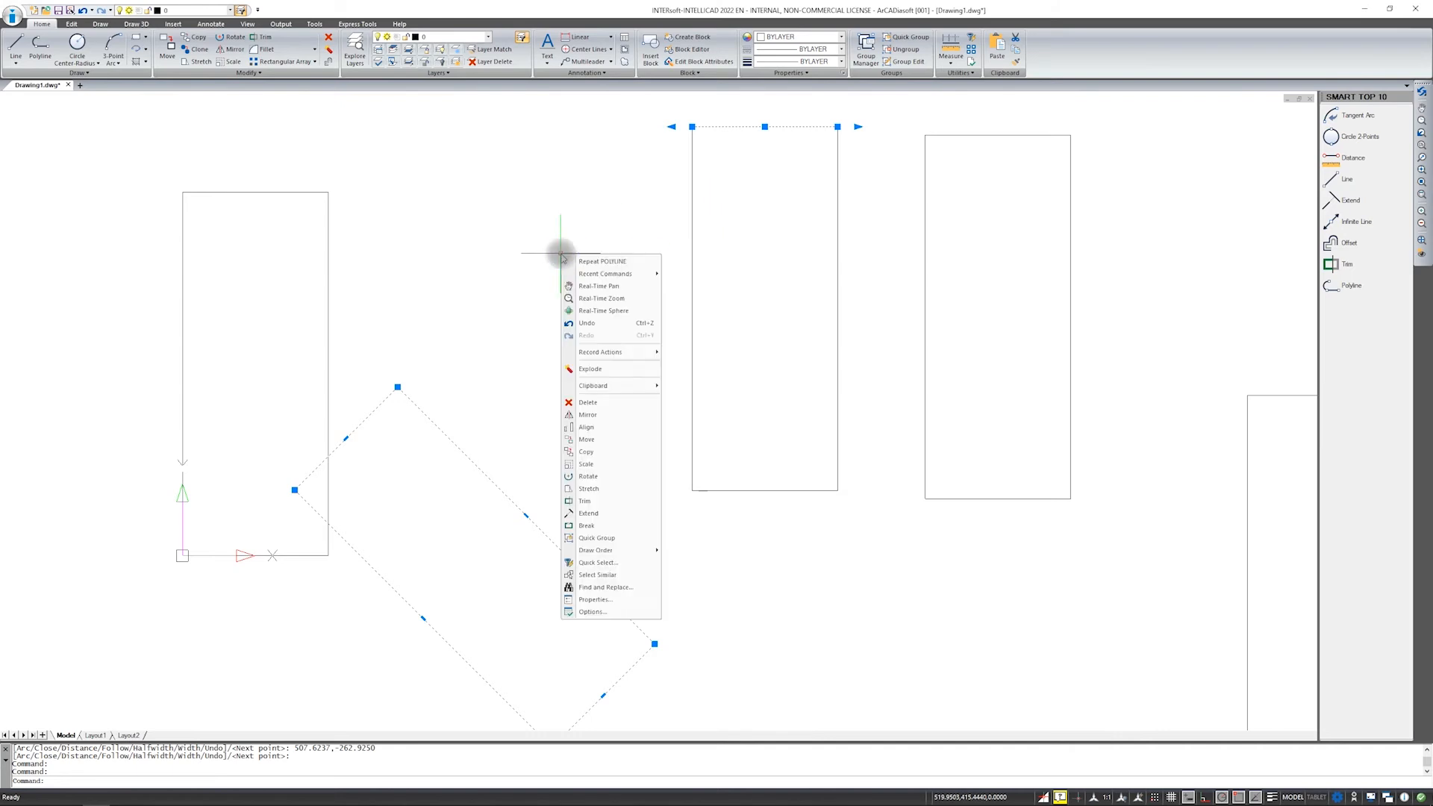
pyautogui.click(590, 599)
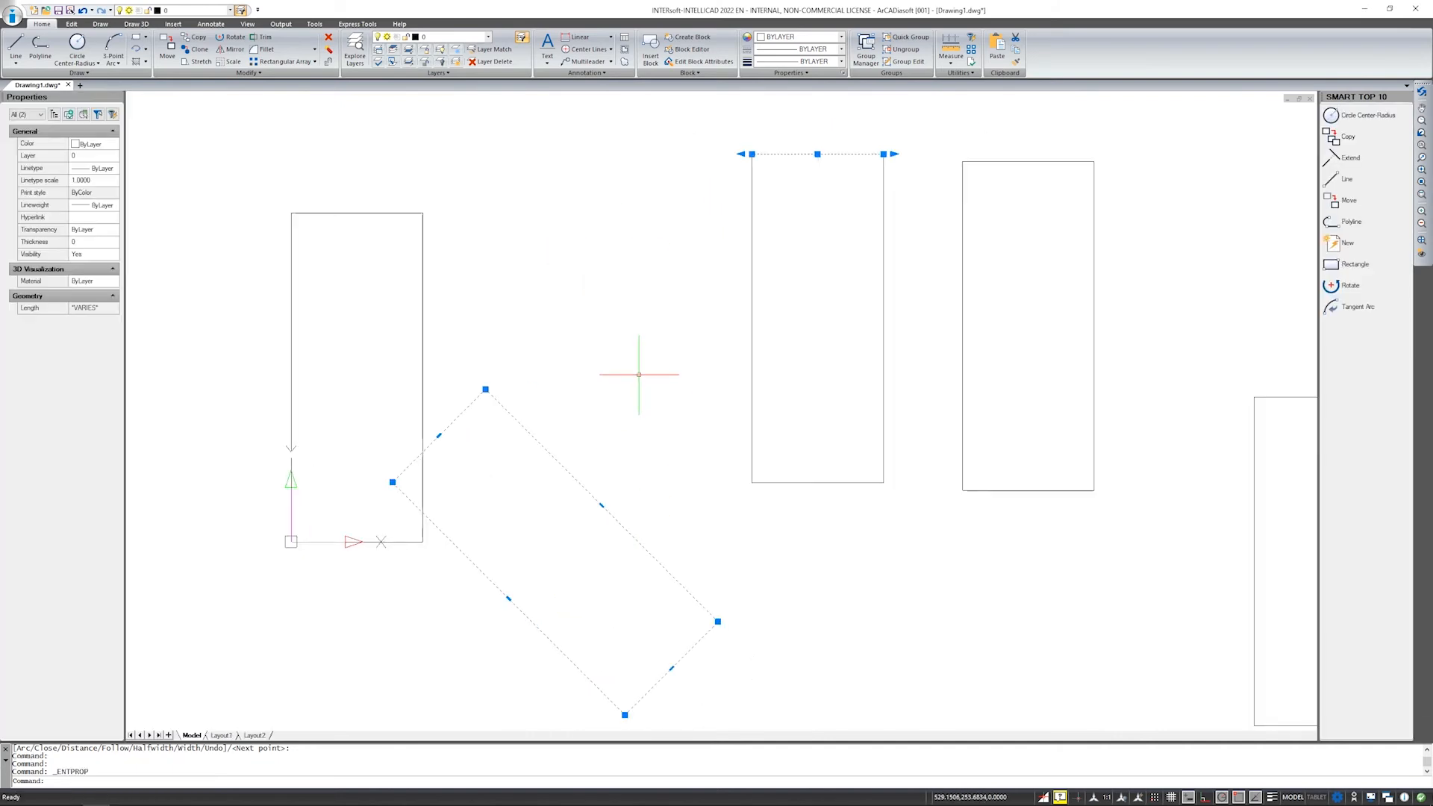
# Clear the selection and examine the properties of only the left middle rectangle's top line.
pyautogui.press('Escape')
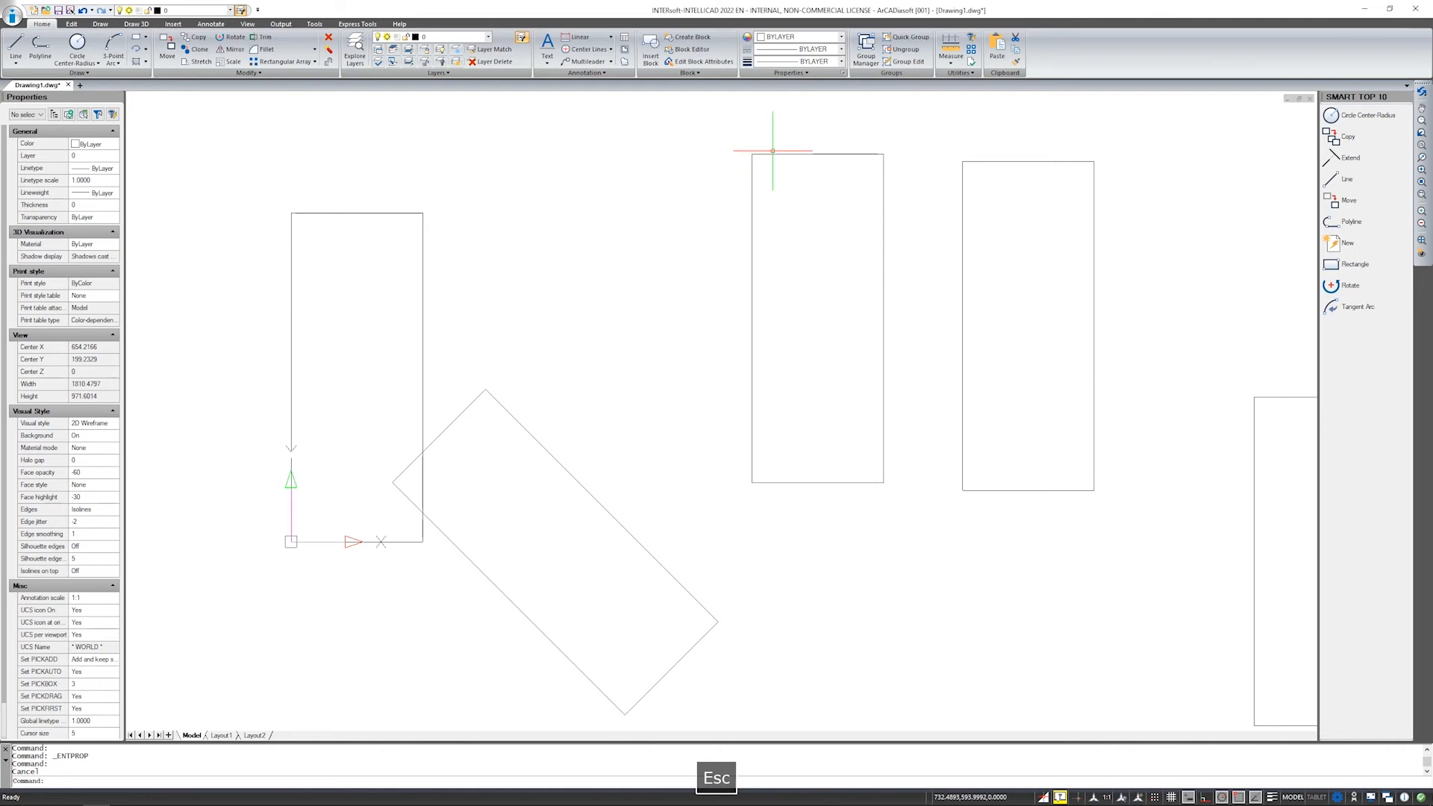
pyautogui.click(771, 154)
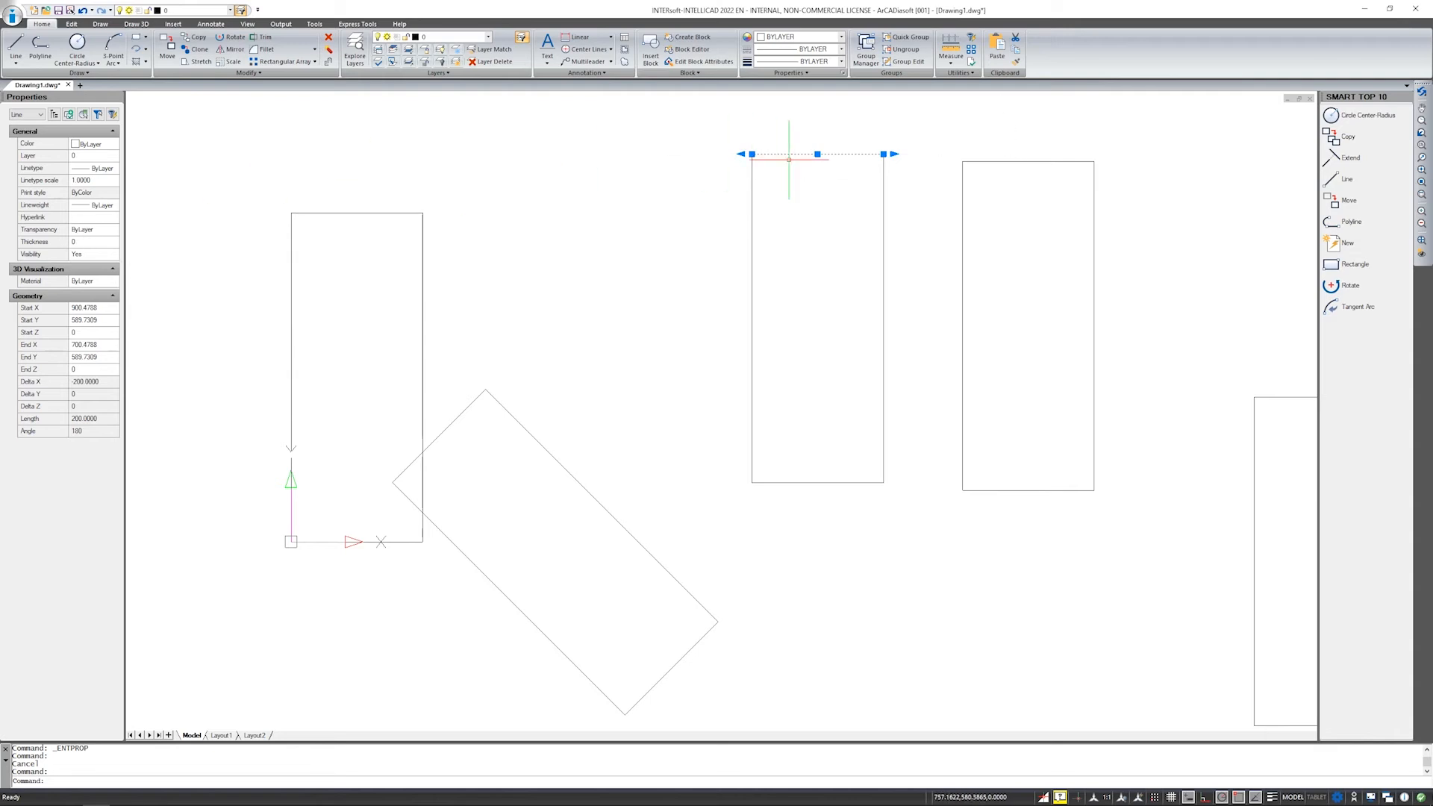
pyautogui.moveTo(783, 187); pyautogui.dragTo(744, 229, button='middle')
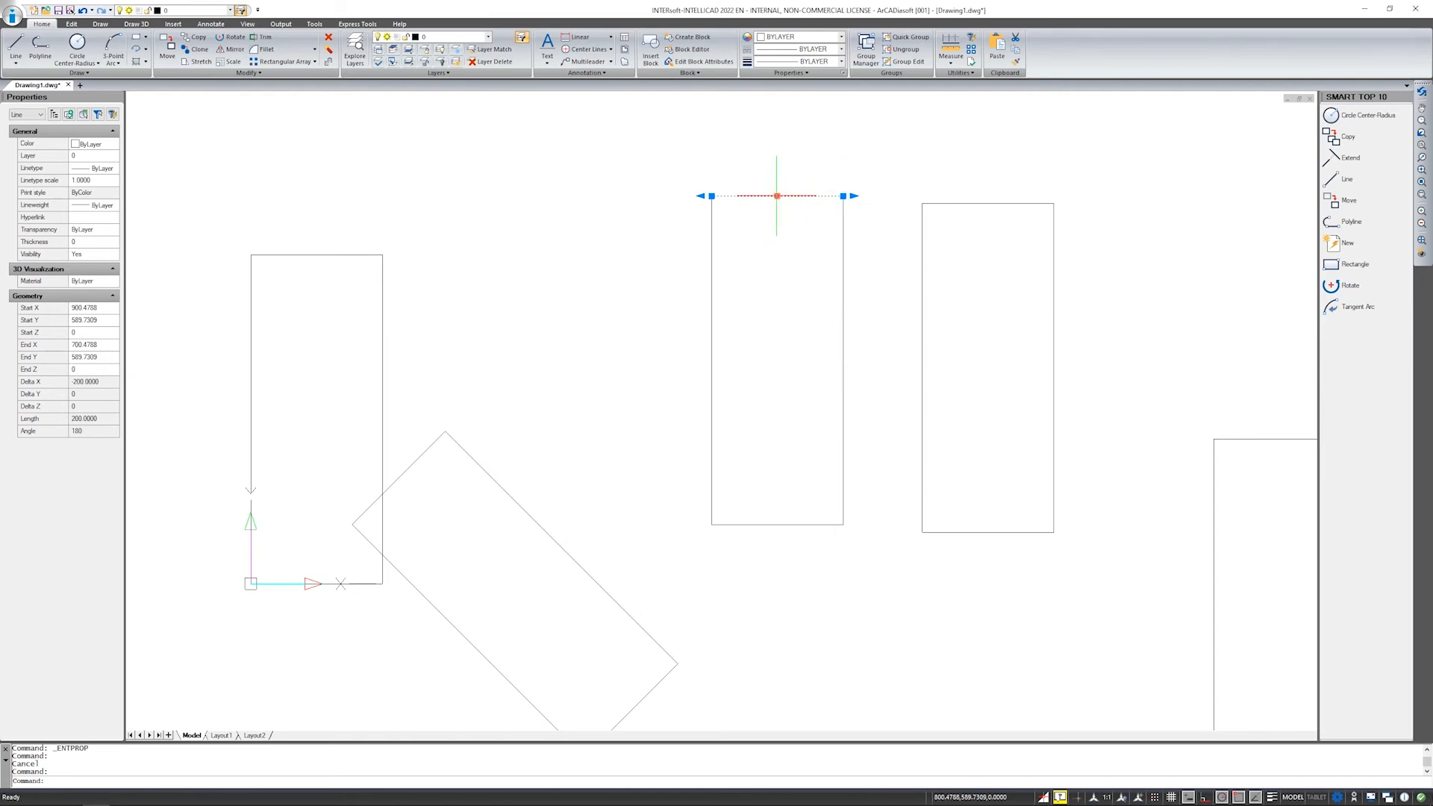
# Try grip editing the selected top line by its left endpoint and its midpoint.
pyautogui.click(710, 196)
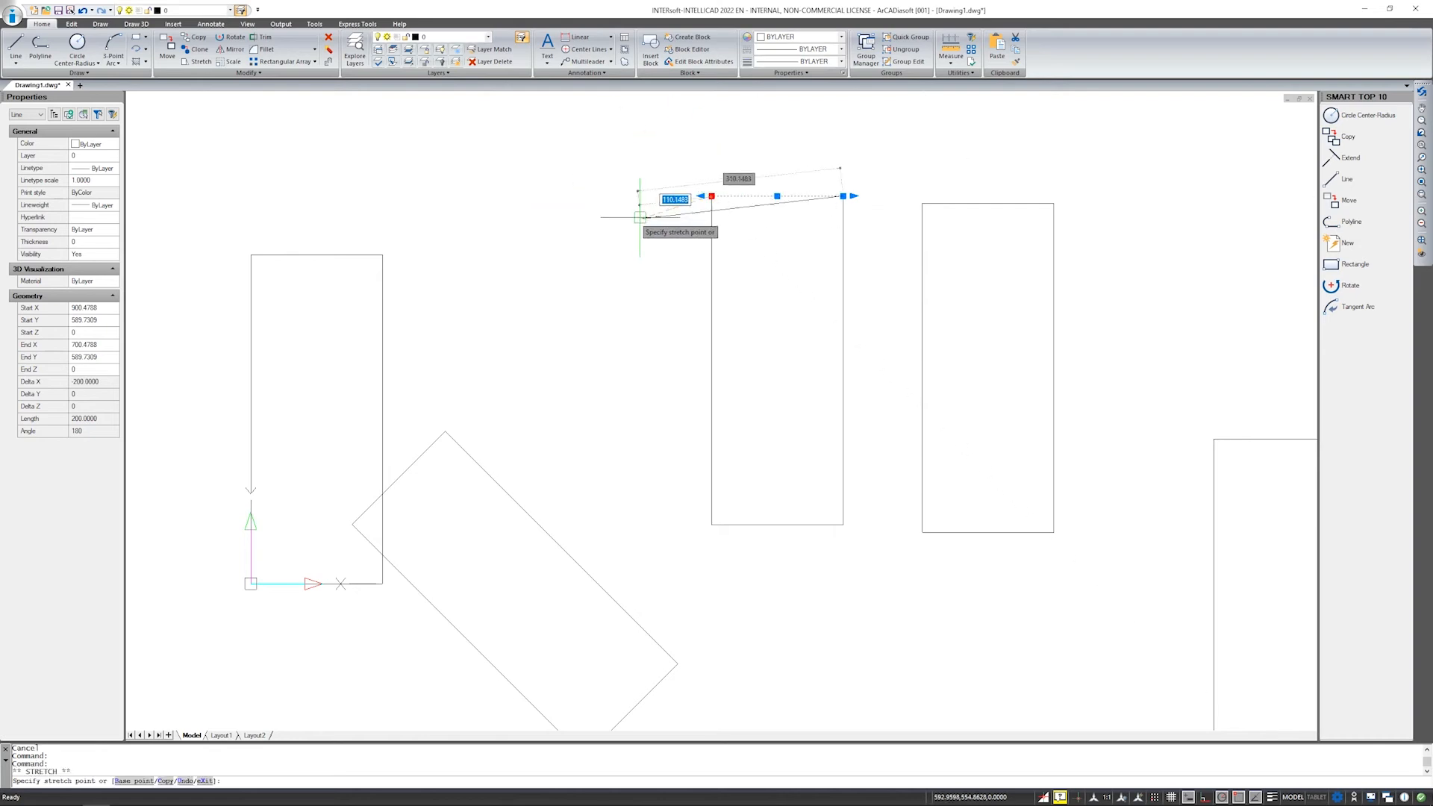
pyautogui.press('Escape')
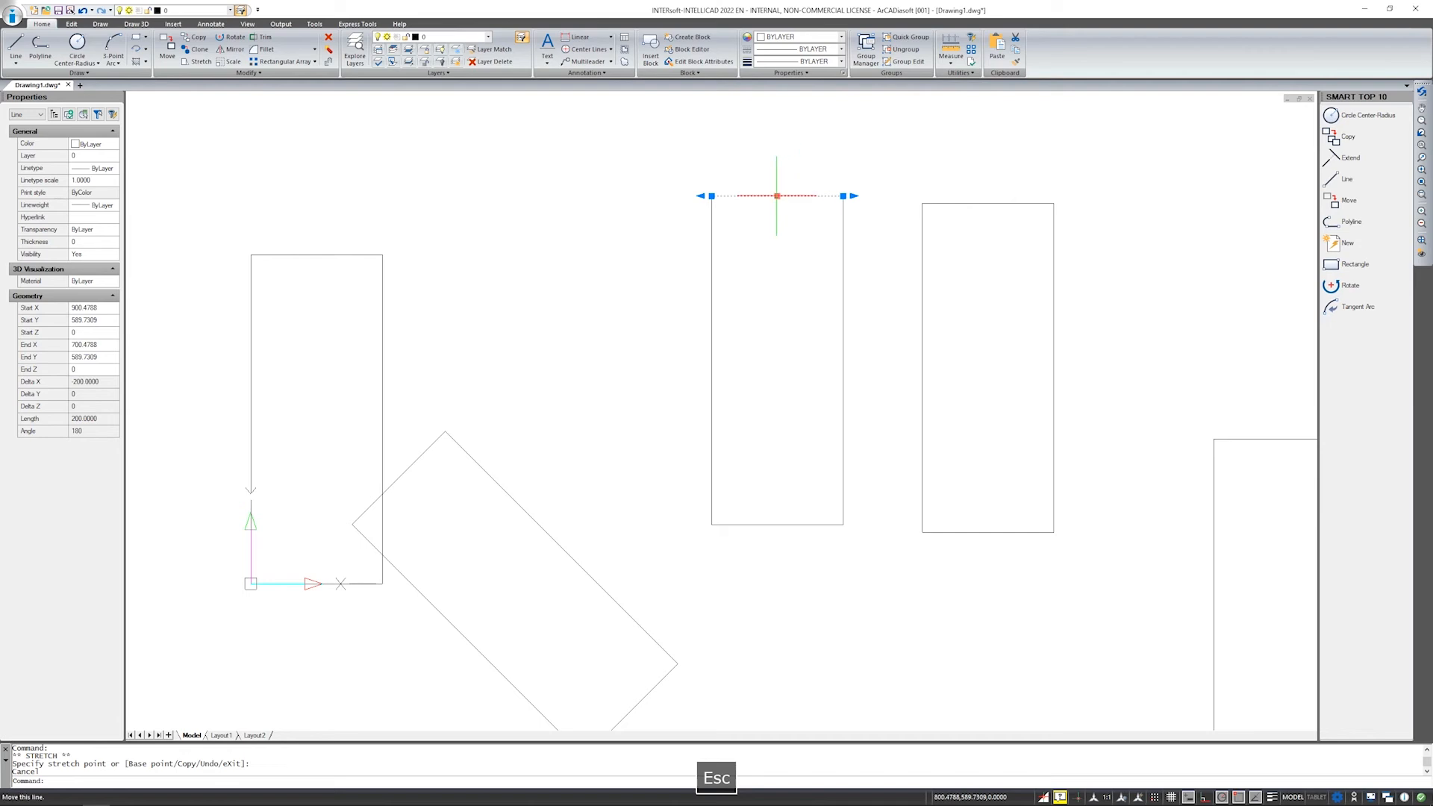
pyautogui.click(777, 196)
pyautogui.press('Escape')
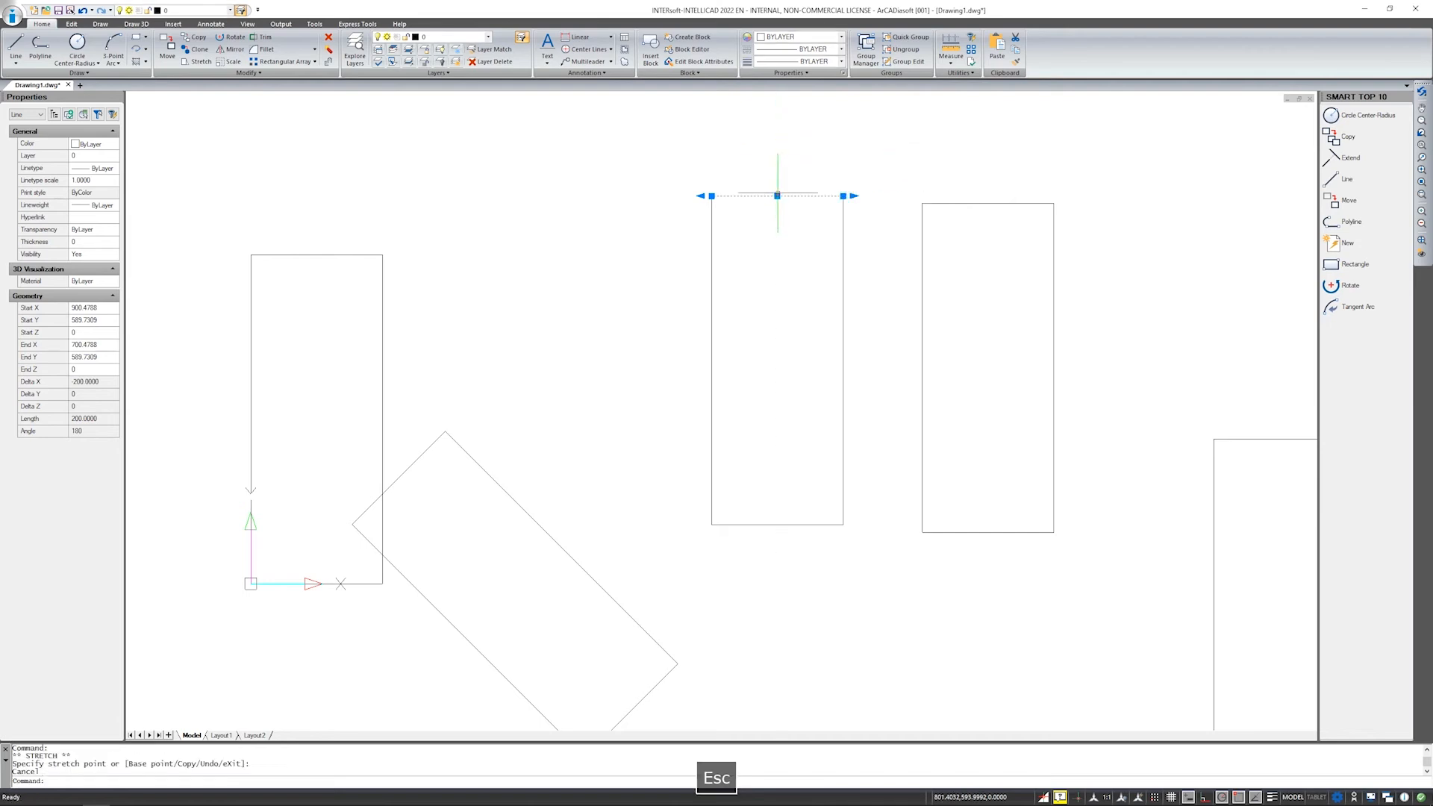
# Move the top line up by about 61 using its midpoint grip, undo the move and leave the line deselected.
pyautogui.click(777, 196)
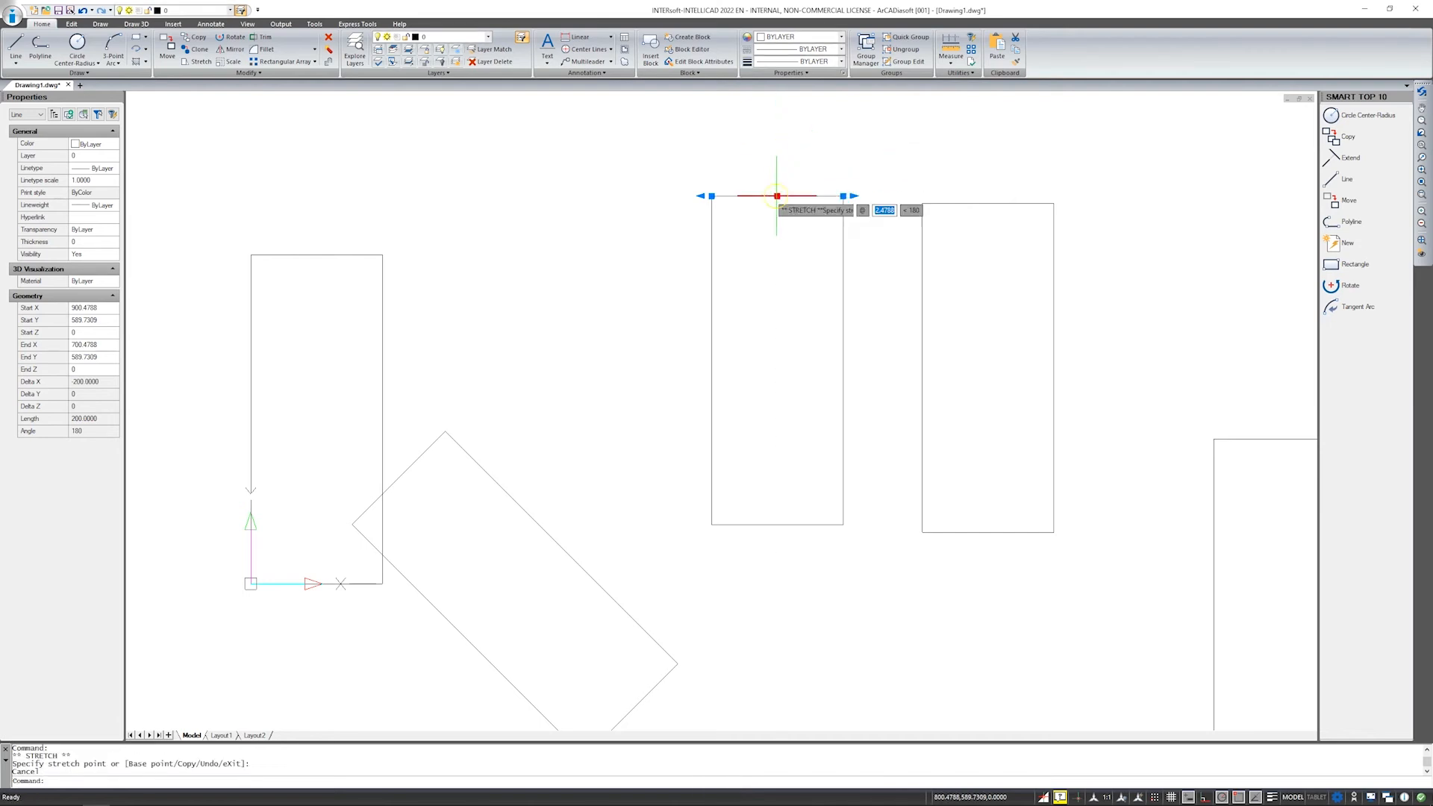
pyautogui.click(777, 154)
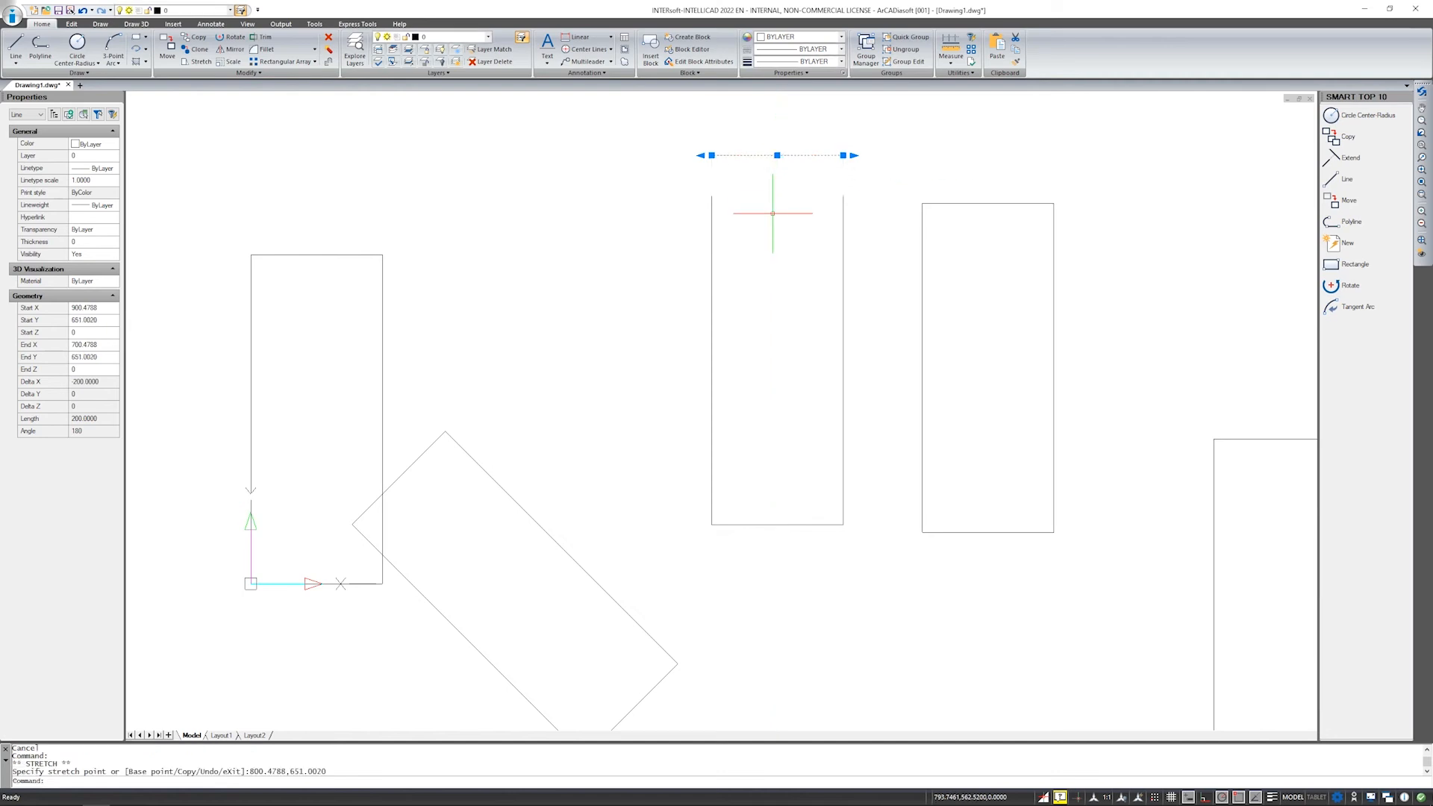
pyautogui.hotkey('ctrl', 'z')
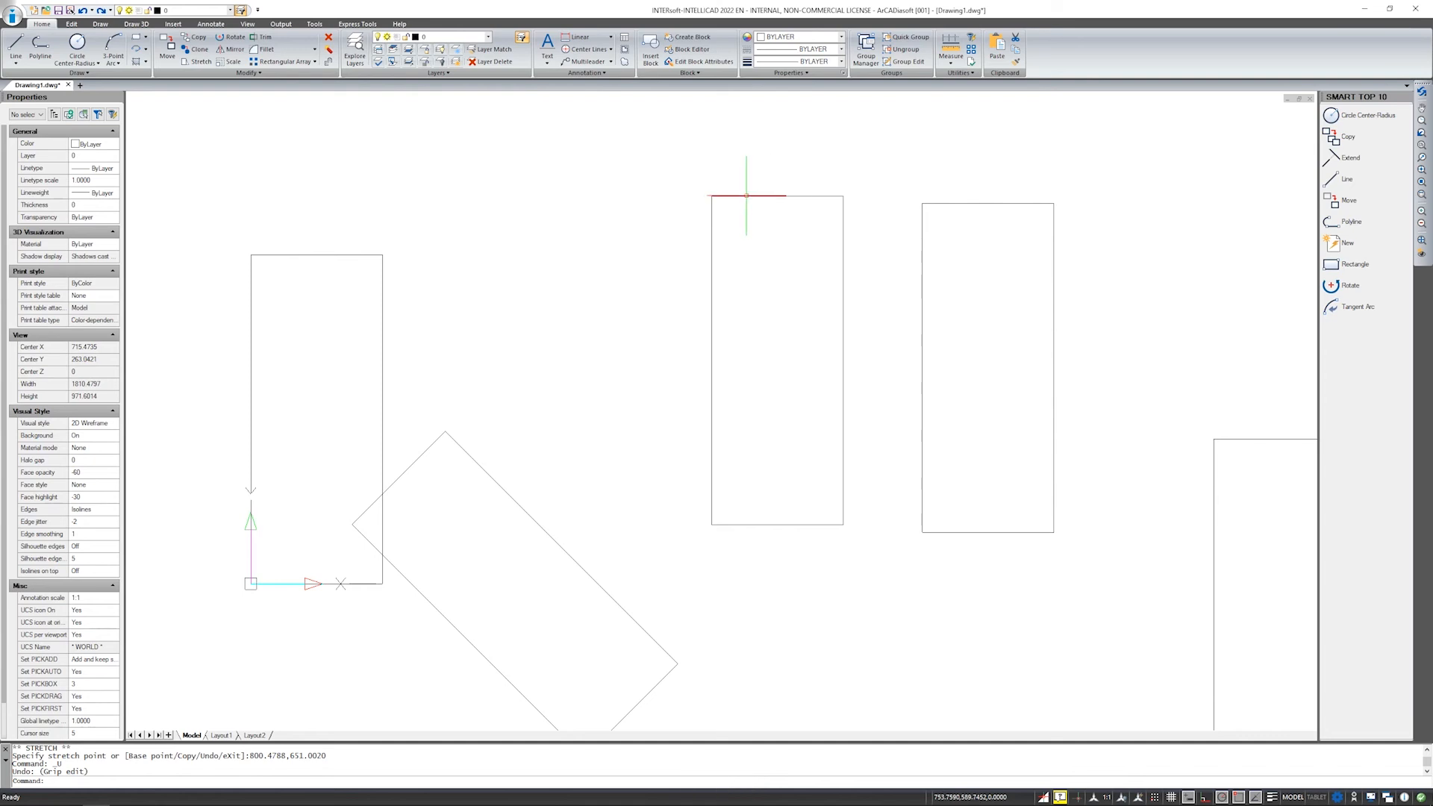
pyautogui.click(746, 195)
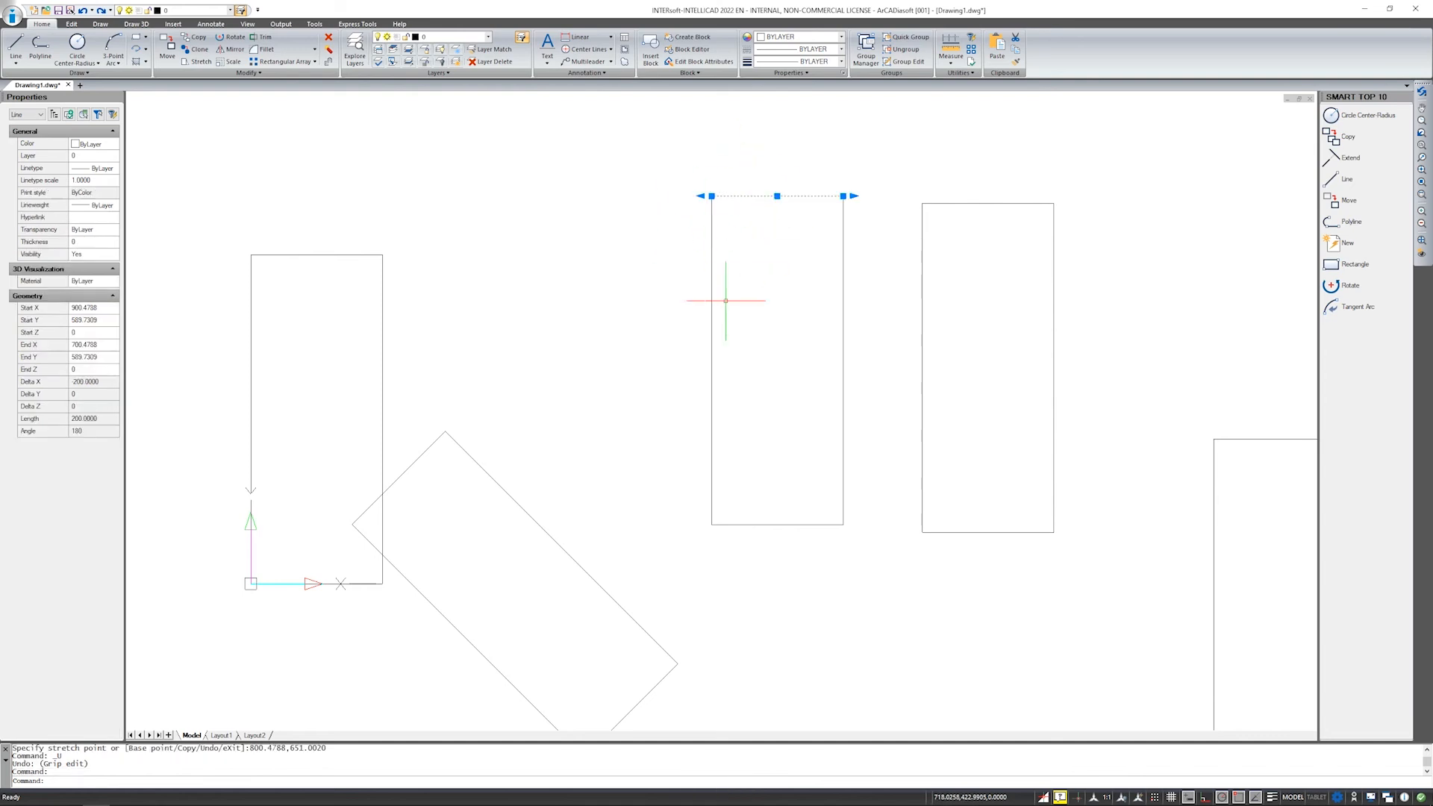
pyautogui.press('Escape')
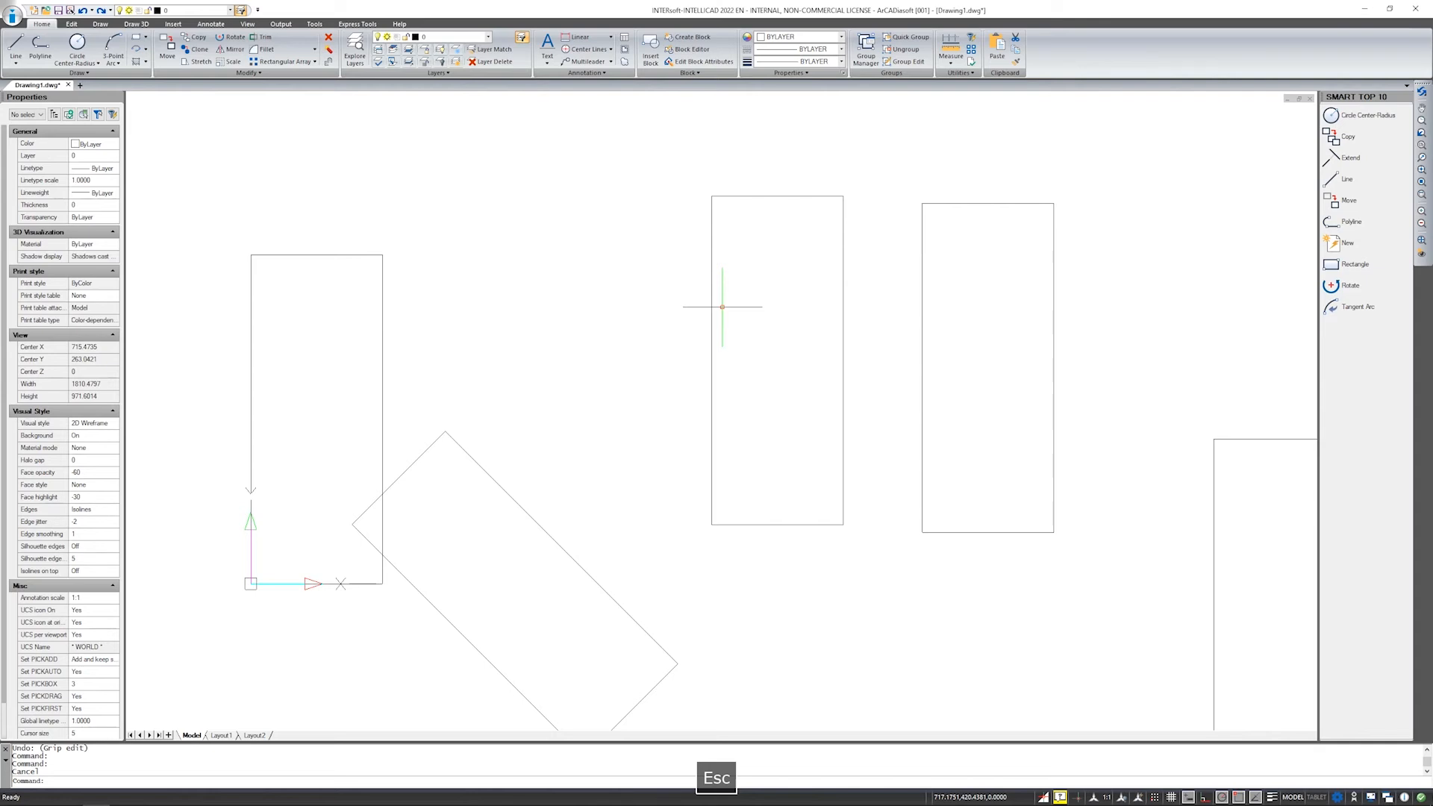
# Select the upright polyline rectangle at the far right and examine its properties.
pyautogui.moveTo(933, 362)
pyautogui.mouseDown(button='middle')
pyautogui.moveTo(854, 295)
pyautogui.moveTo(708, 218)
pyautogui.mouseUp(button='middle')
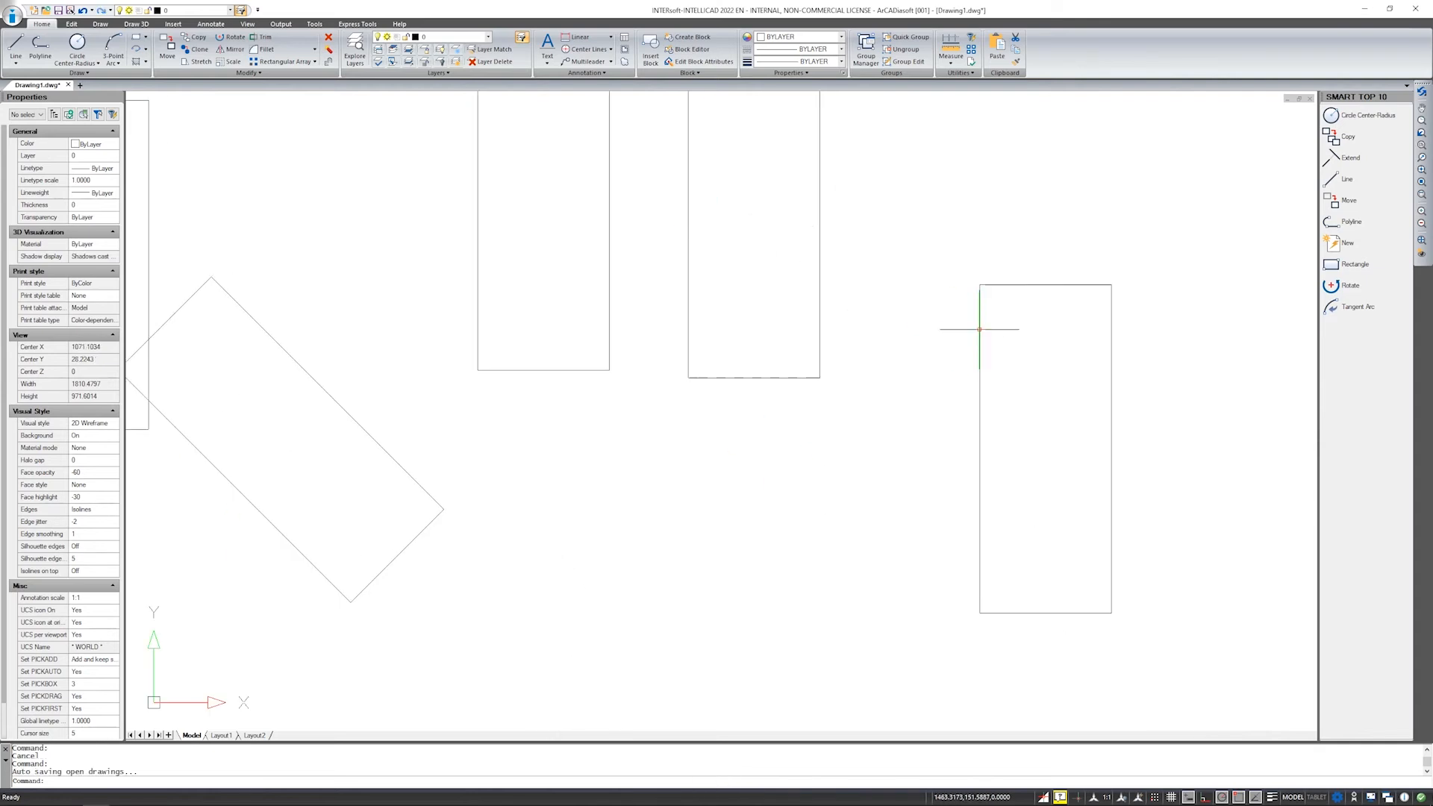
pyautogui.click(979, 330)
pyautogui.moveTo(732, 352); pyautogui.dragTo(448, 361, button='middle')
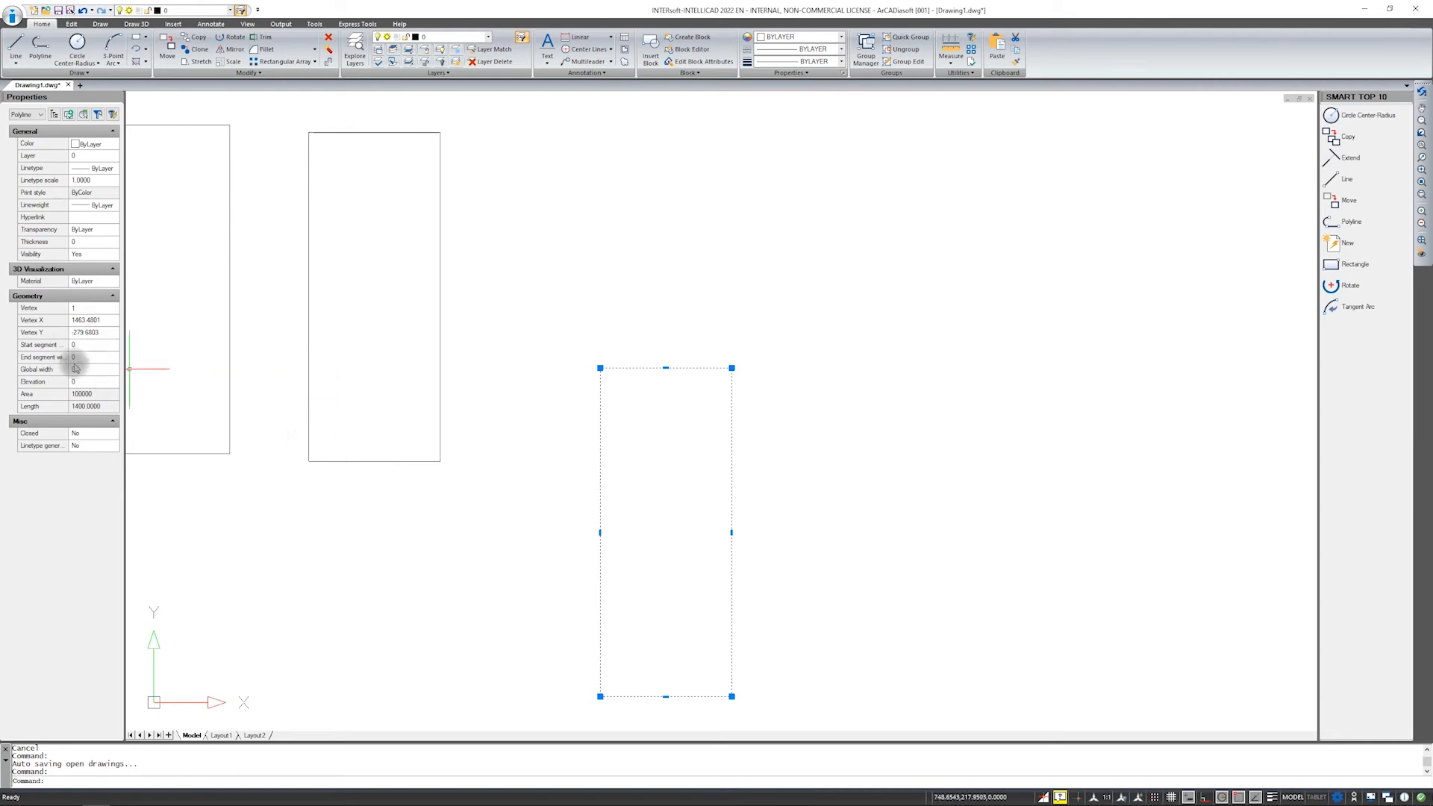
pyautogui.moveTo(643, 470)
pyautogui.mouseDown(button='middle')
pyautogui.moveTo(642, 406)
pyautogui.moveTo(651, 480)
pyautogui.mouseUp(button='middle')
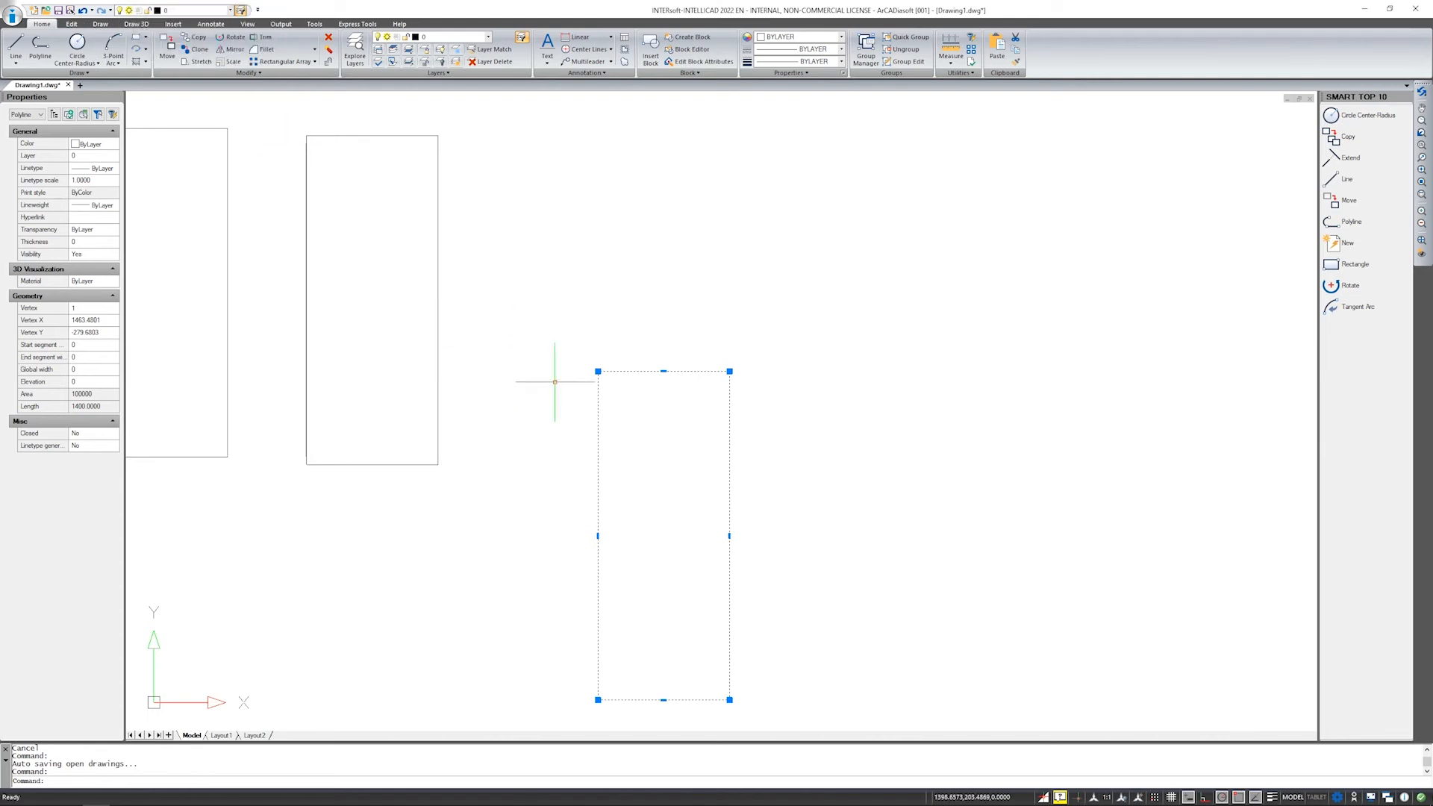
# Set the start segment width to 1 and end segment width to 5 at the polyline's first vertex, and deselect it.
pyautogui.click(81, 345)
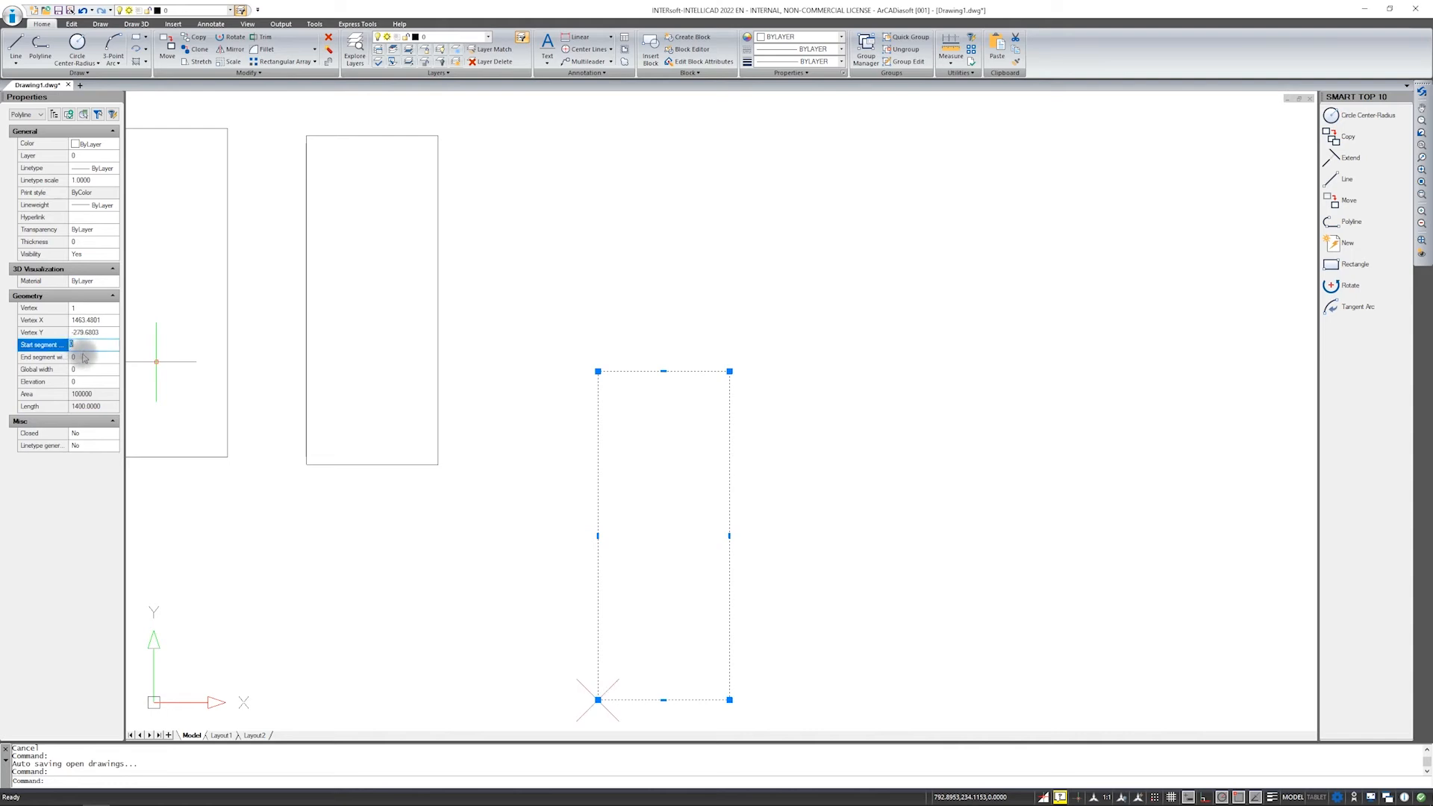
pyautogui.write('1')
pyautogui.click(84, 357)
pyautogui.write('5')
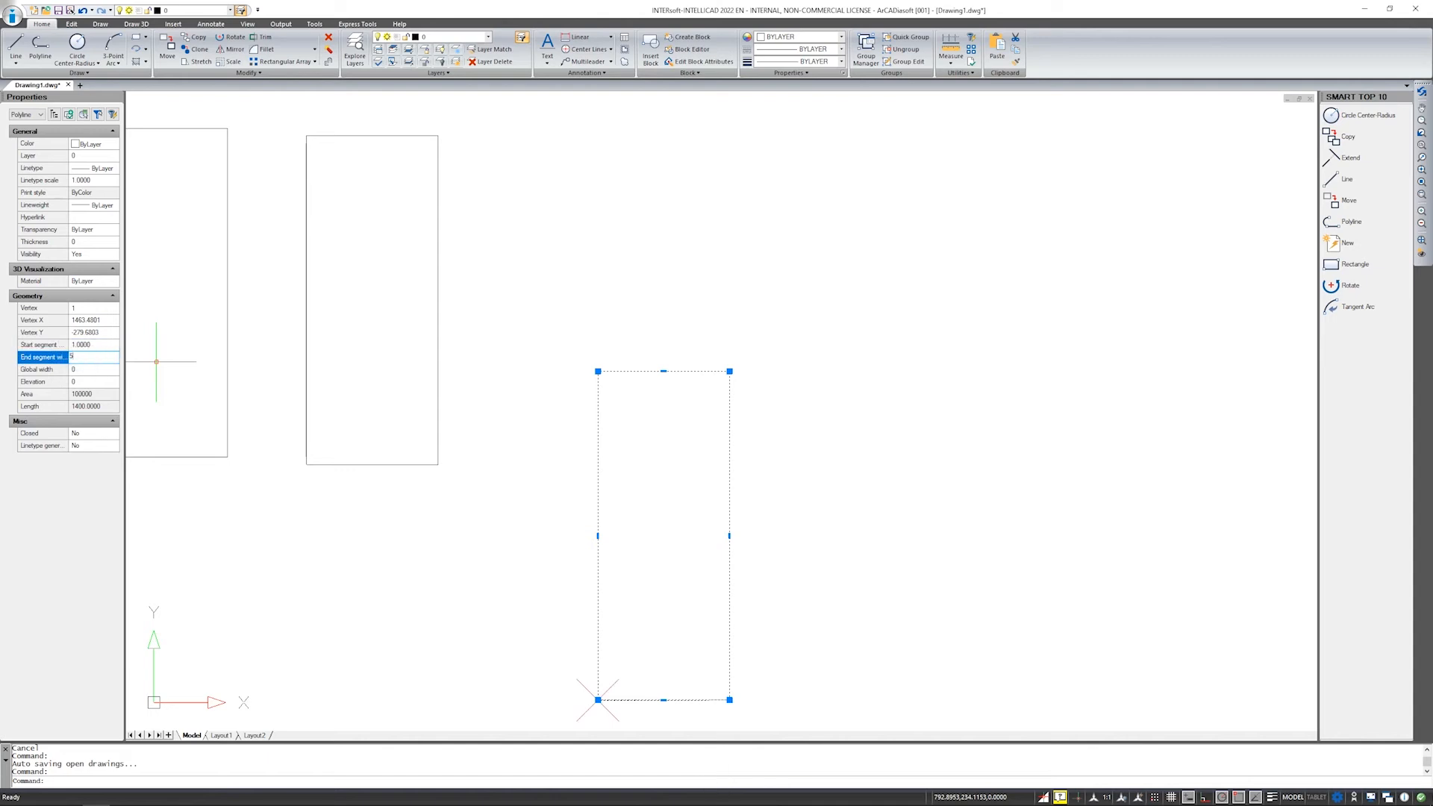
pyautogui.press('Return')
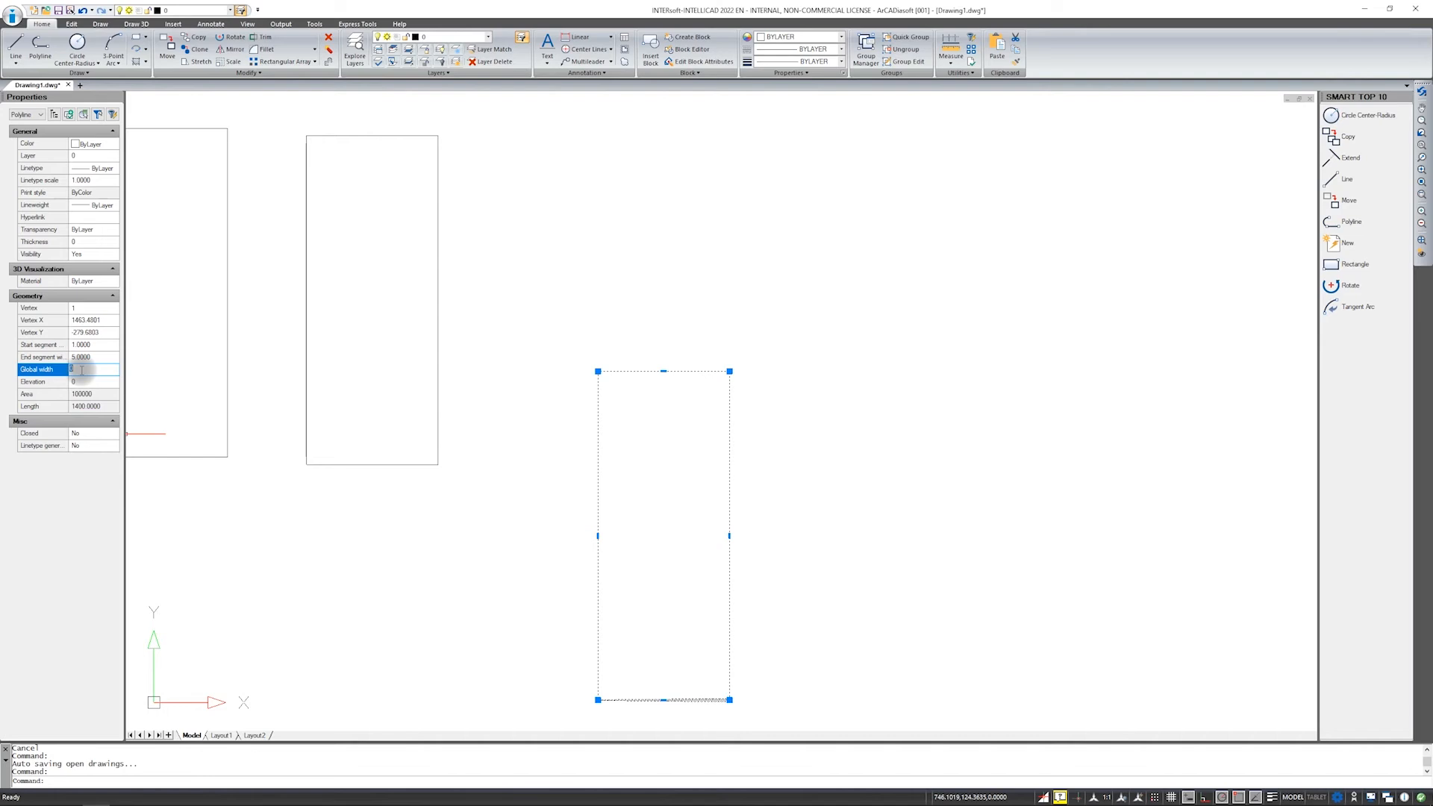
pyautogui.press('Escape')
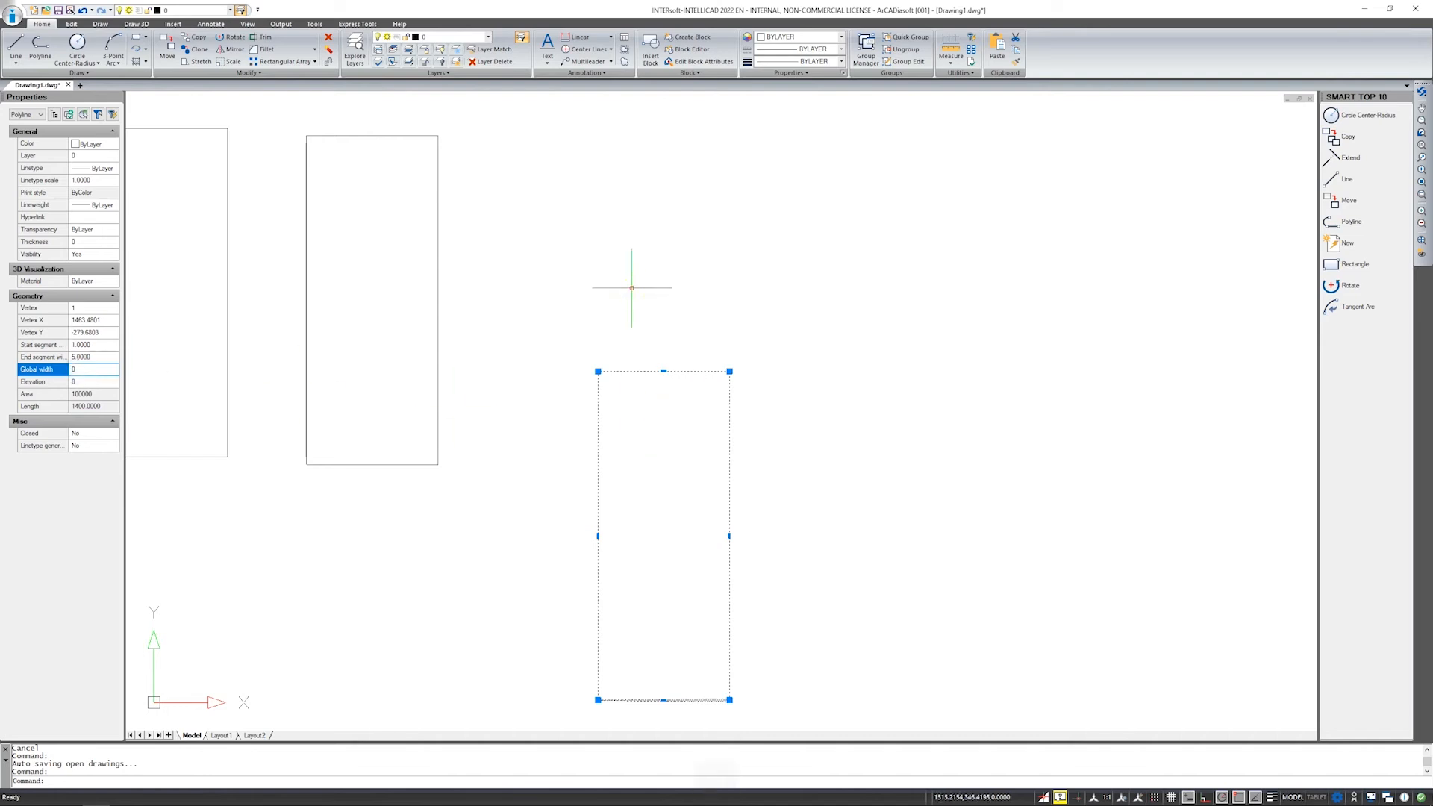
pyautogui.press('Escape')
# Add a vertex at the midpoint of the far-right polyline's top edge and place it about 44 above that edge.
pyautogui.click(619, 370)
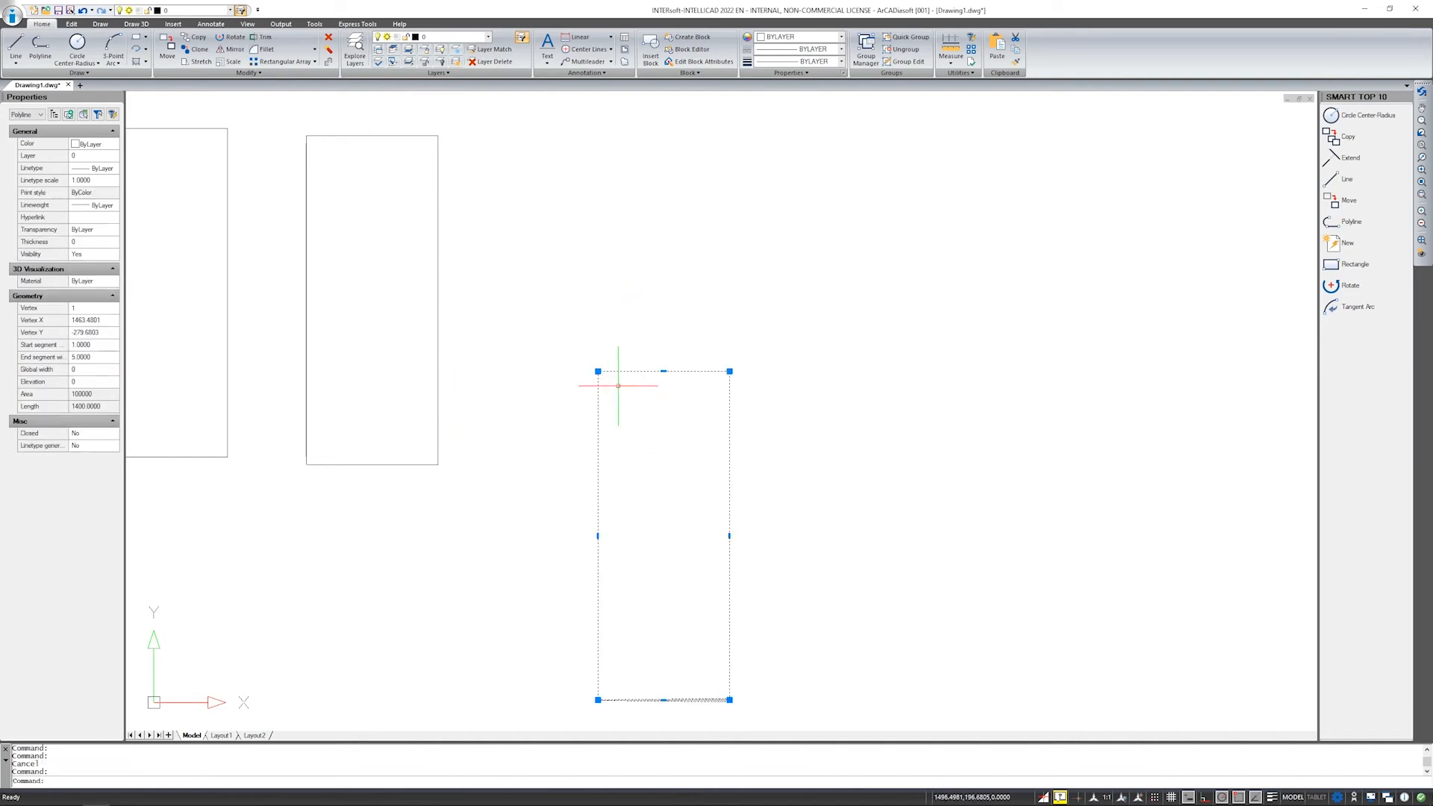
pyautogui.moveTo(663, 371)
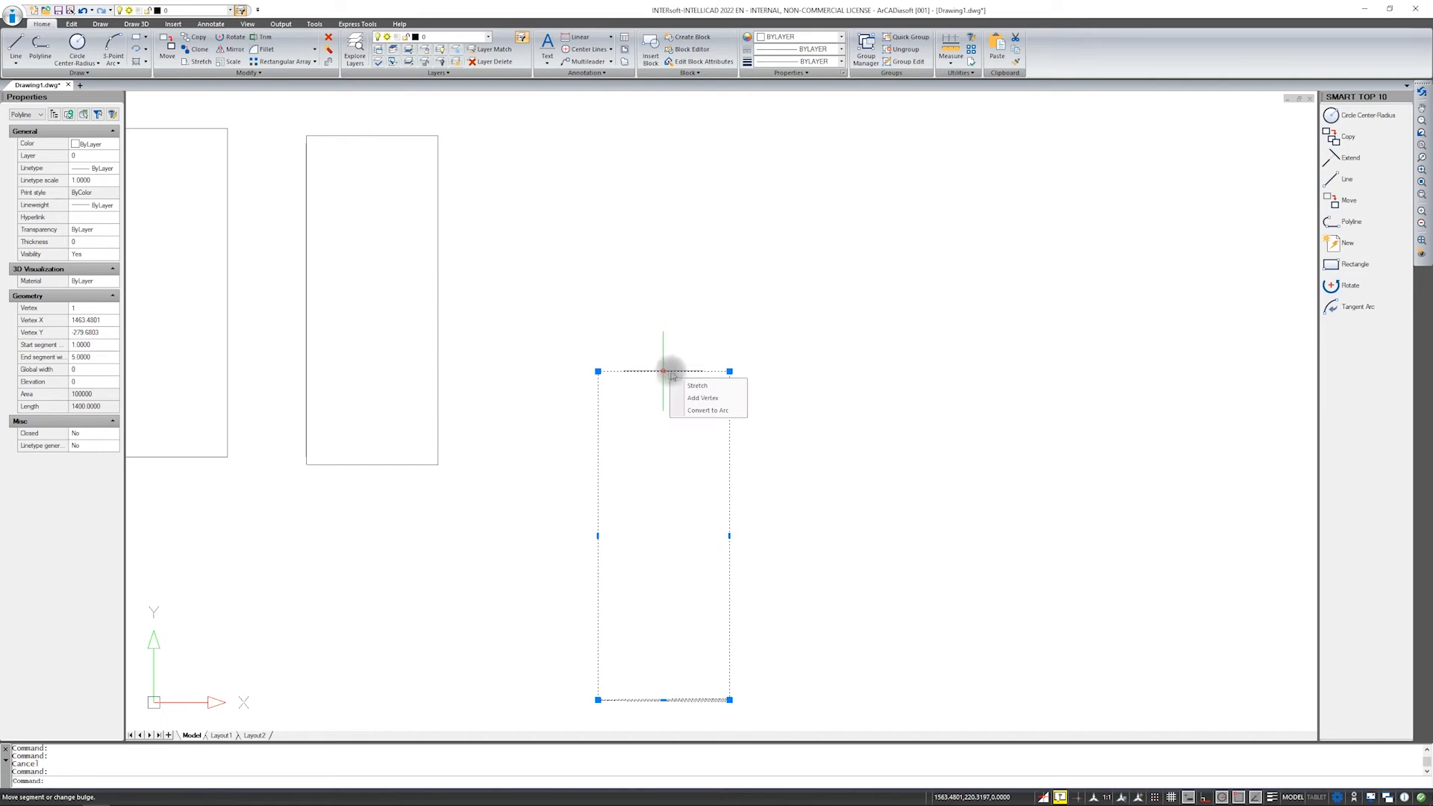
pyautogui.moveTo(663, 371)
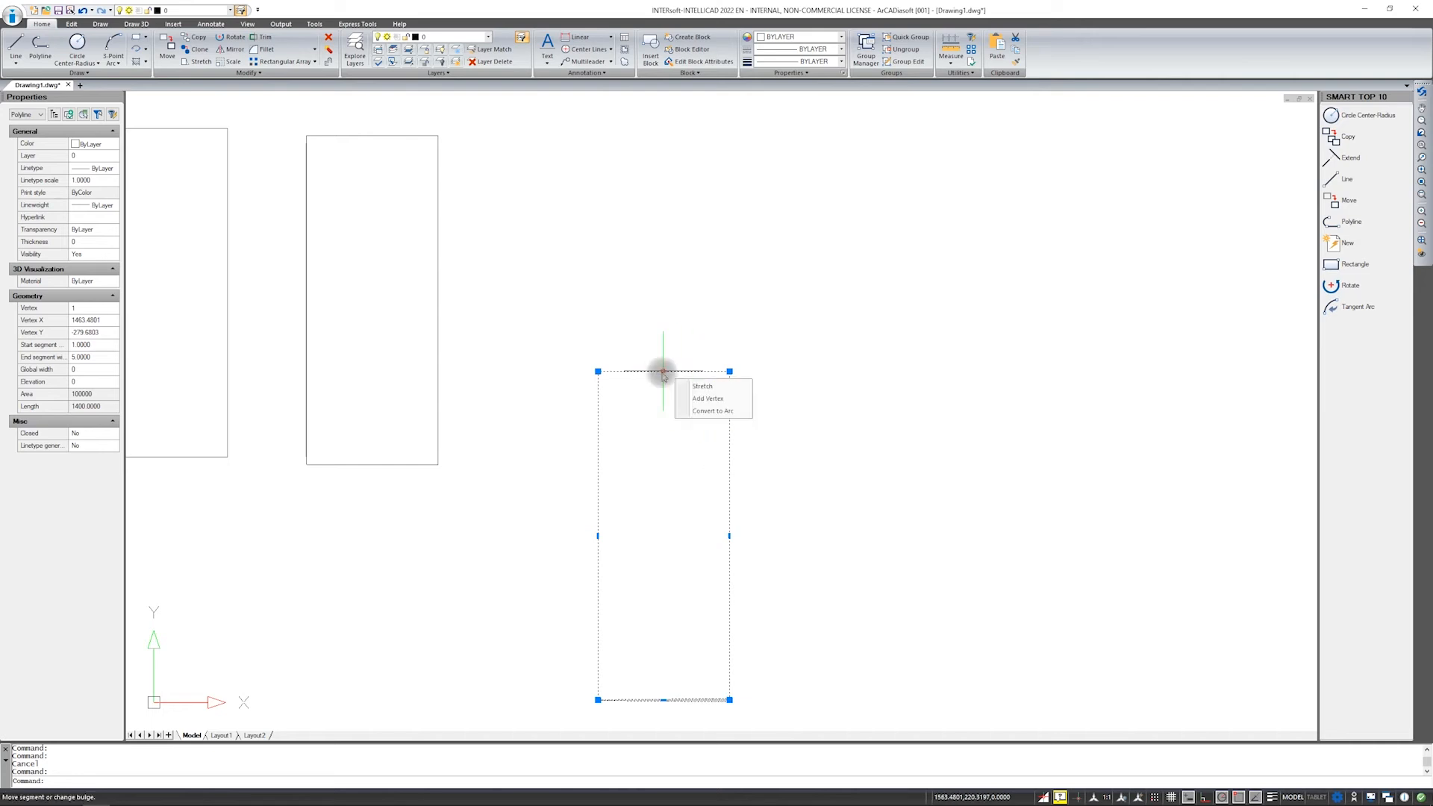
pyautogui.click(698, 400)
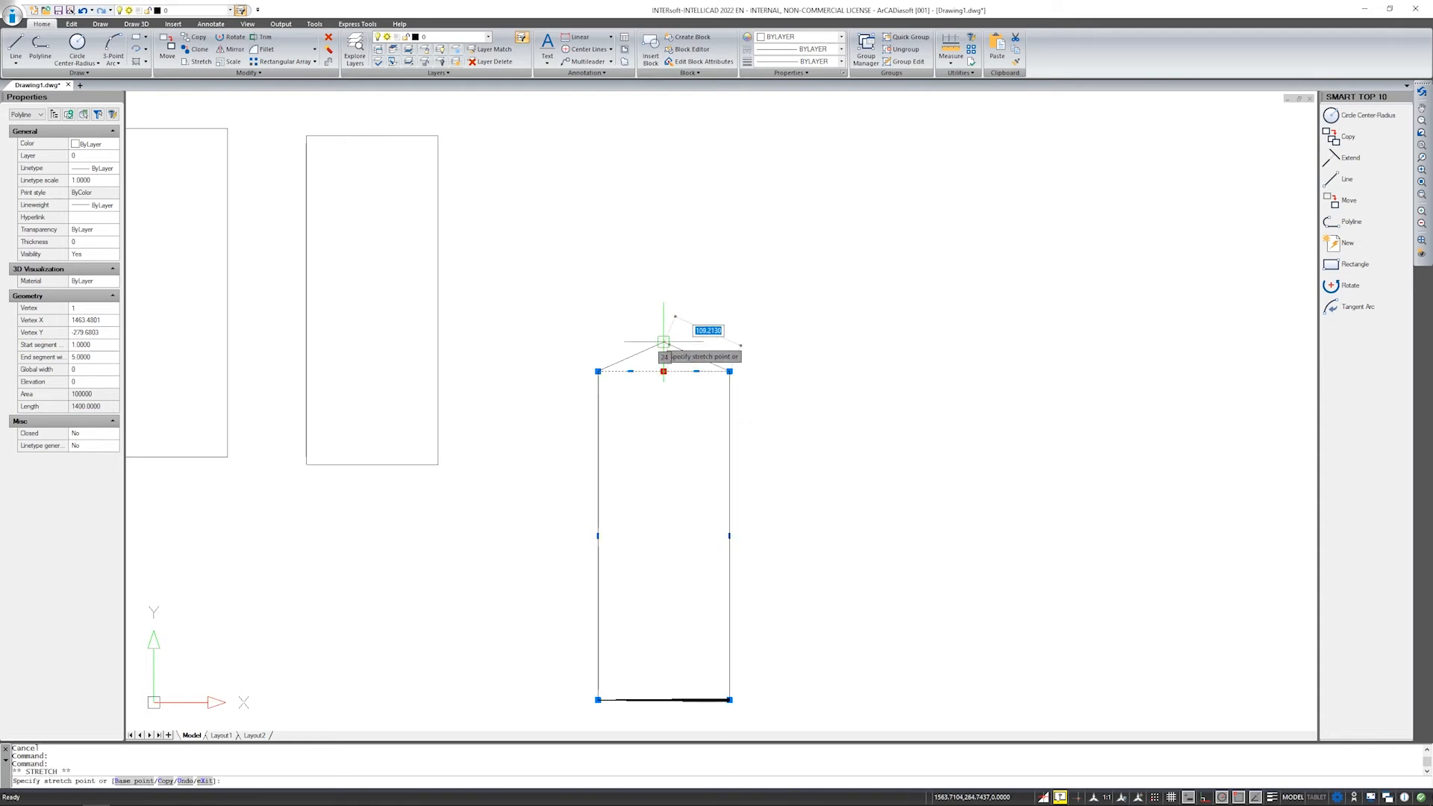
pyautogui.click(663, 342)
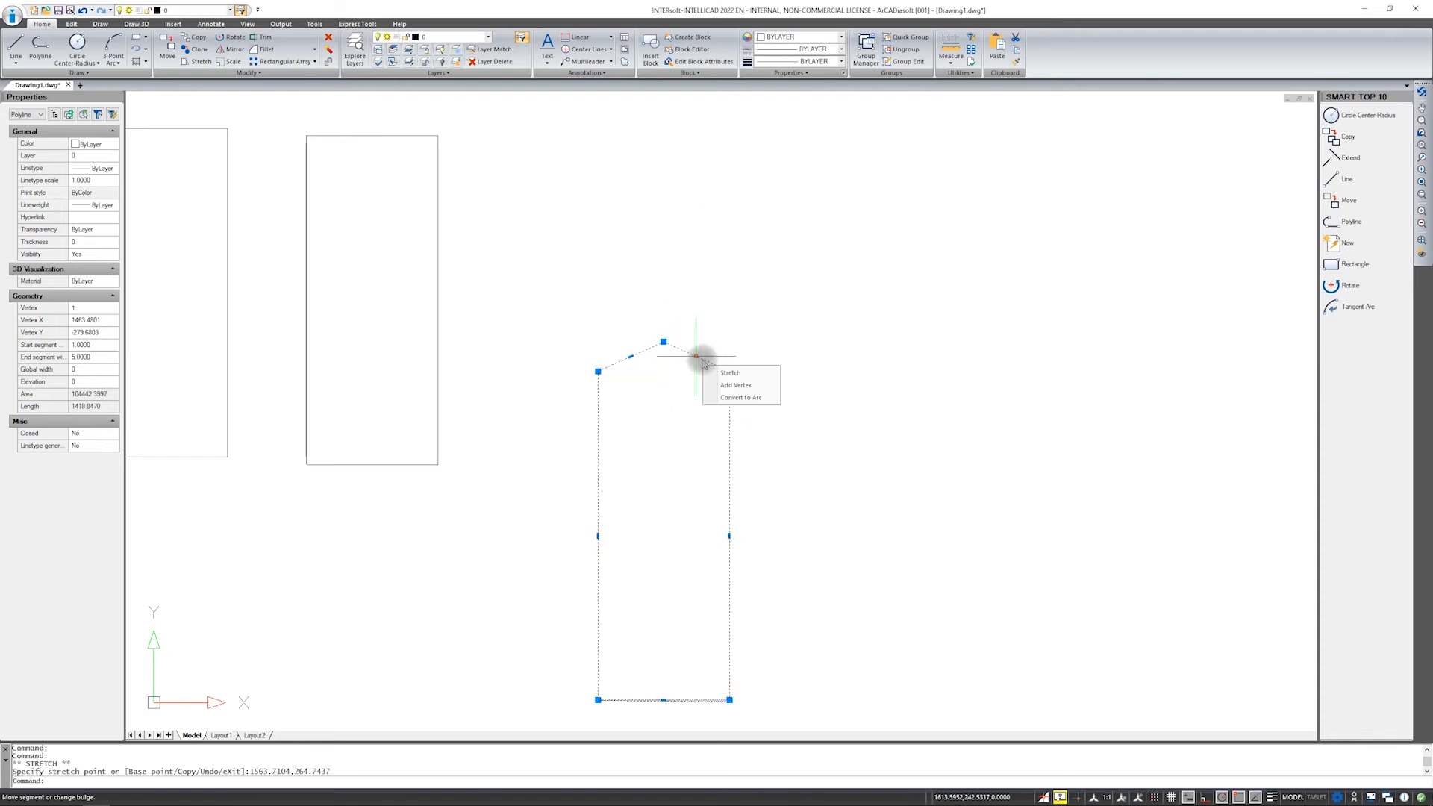
# Convert the right sloping top segment of the polyline to an arc bulging outward, and deselect the polyline.
pyautogui.click(728, 374)
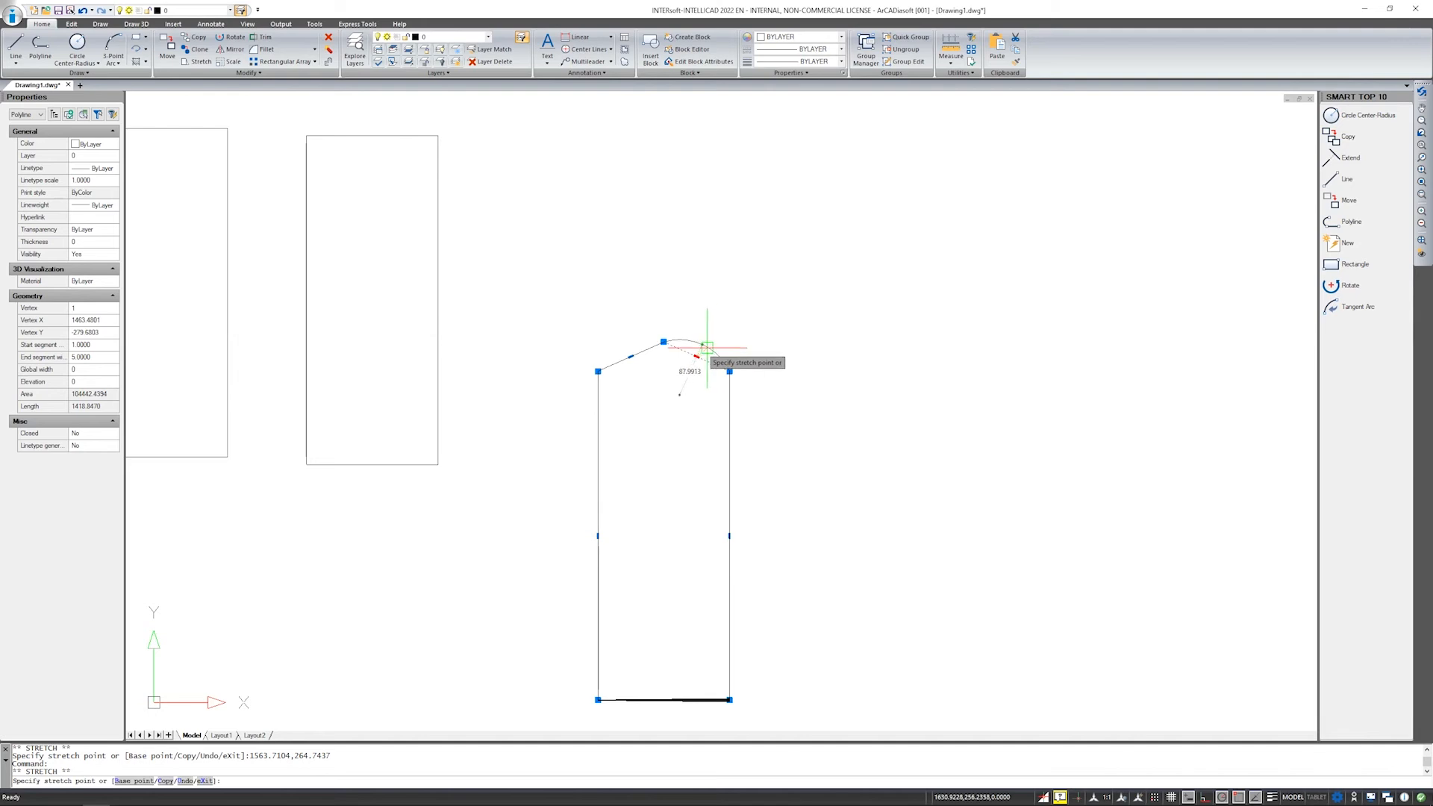
pyautogui.click(704, 349)
pyautogui.press('Escape')
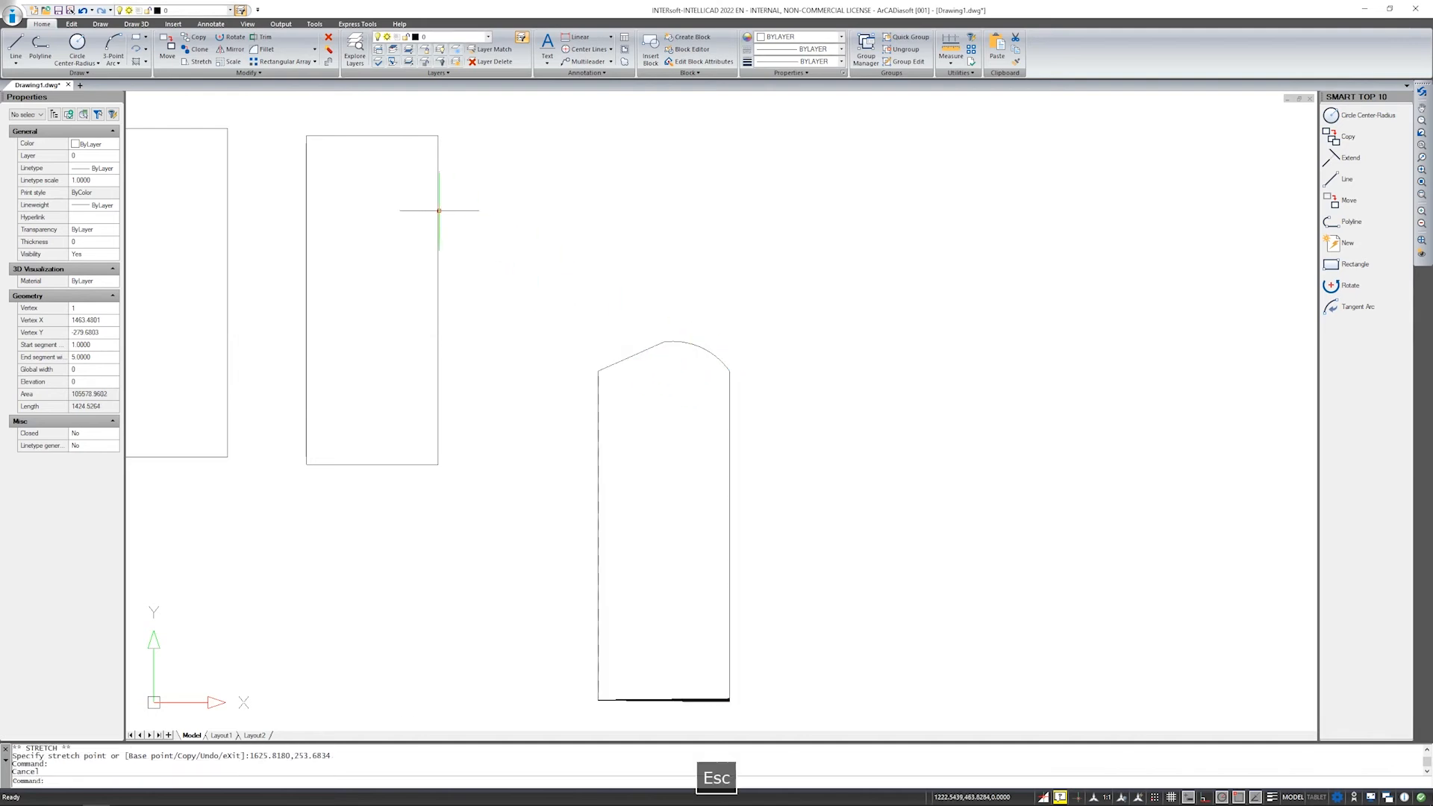
# Select the top line of the line-drawn rectangle beside it and lengthen it from its right end to about 288.
pyautogui.click(397, 135)
pyautogui.click(438, 136)
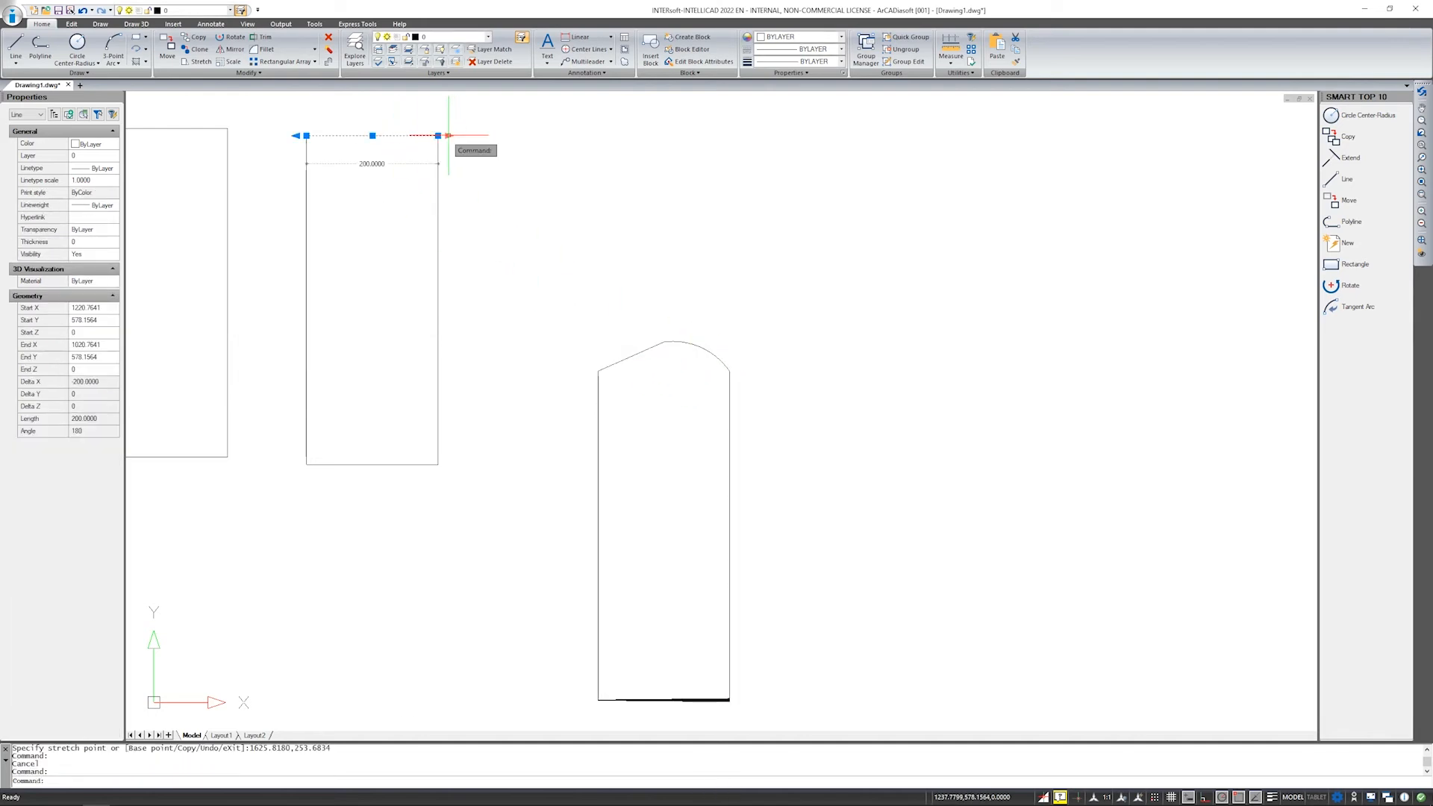
pyautogui.click(496, 151)
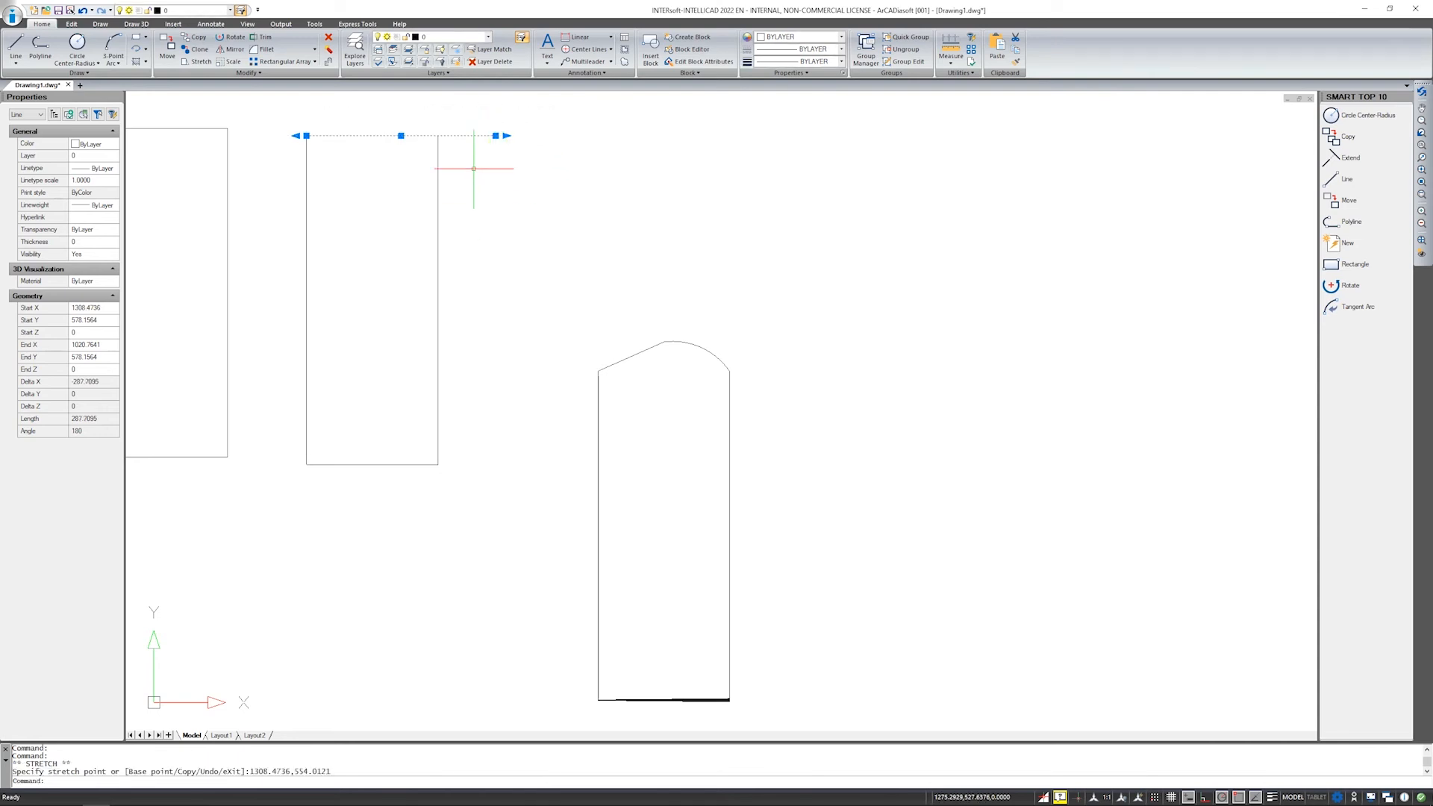
# Return the top line's right end to the rectangle's corner, making the line 200 long again.
pyautogui.moveTo(560, 209)
pyautogui.mouseDown(button='middle')
pyautogui.moveTo(743, 214)
pyautogui.moveTo(771, 278)
pyautogui.moveTo(797, 272)
pyautogui.mouseUp(button='middle')
pyautogui.scroll(-2, 739, 228)
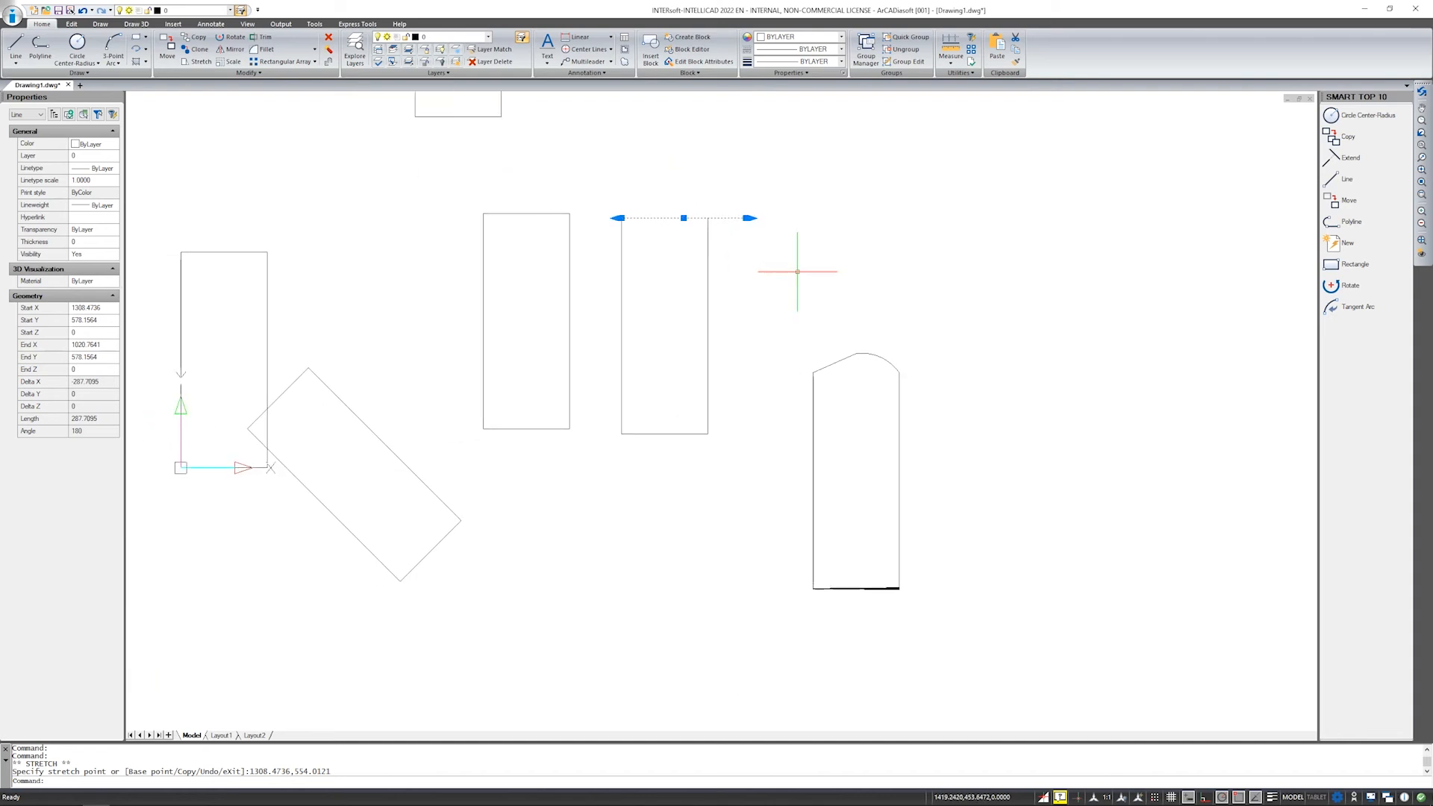
pyautogui.click(744, 217)
pyautogui.write('200')
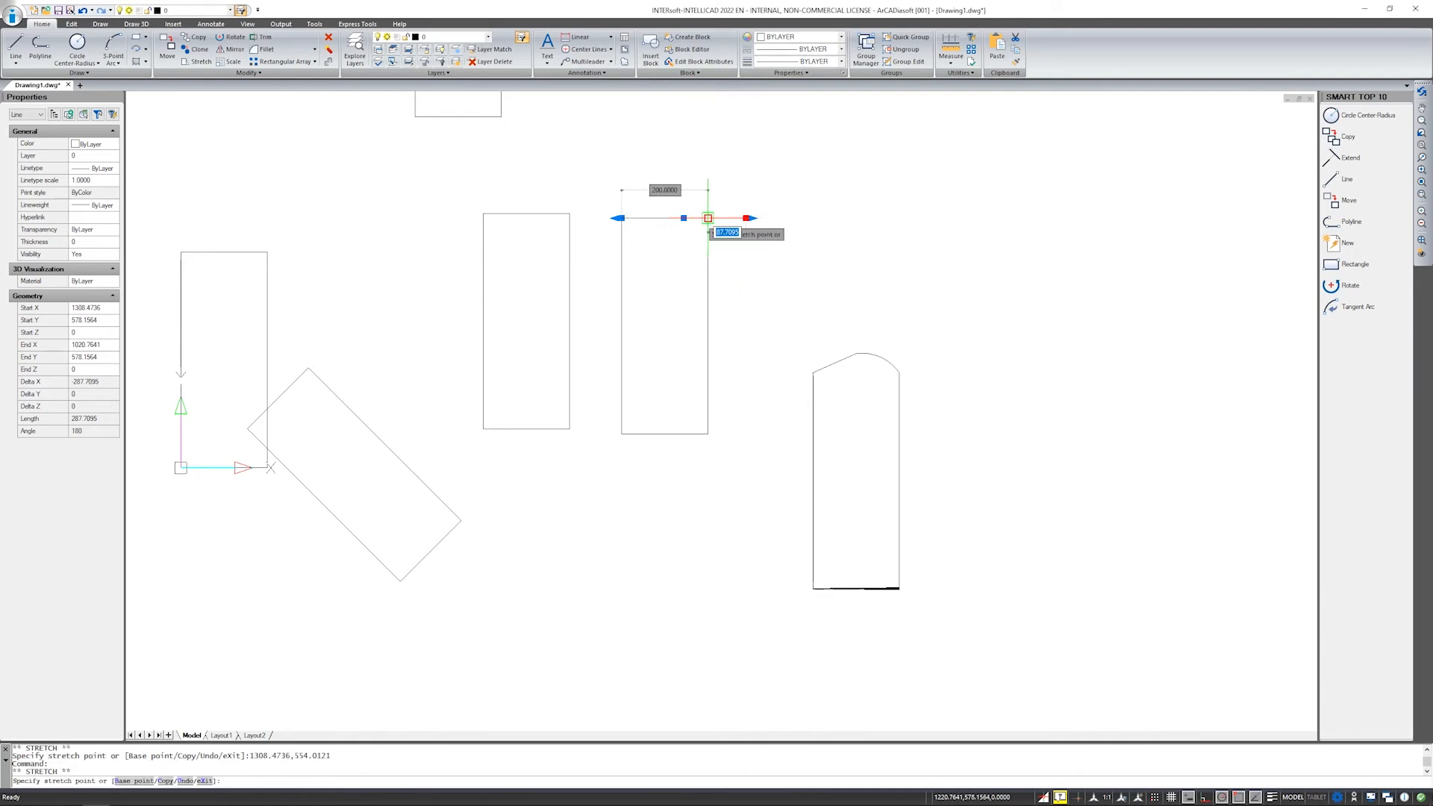
pyautogui.press('Return')
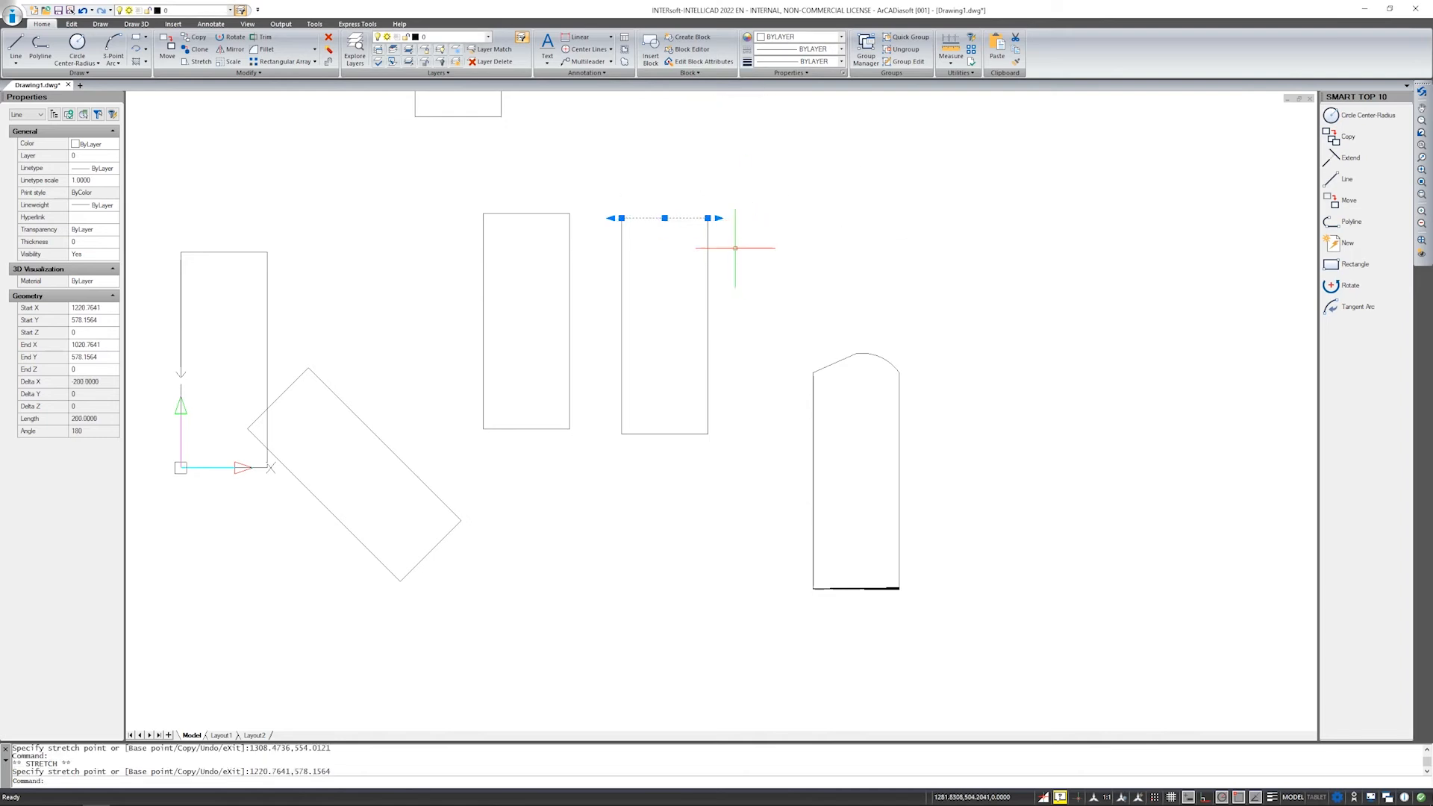
pyautogui.scroll(2, 719, 218)
pyautogui.click(701, 216)
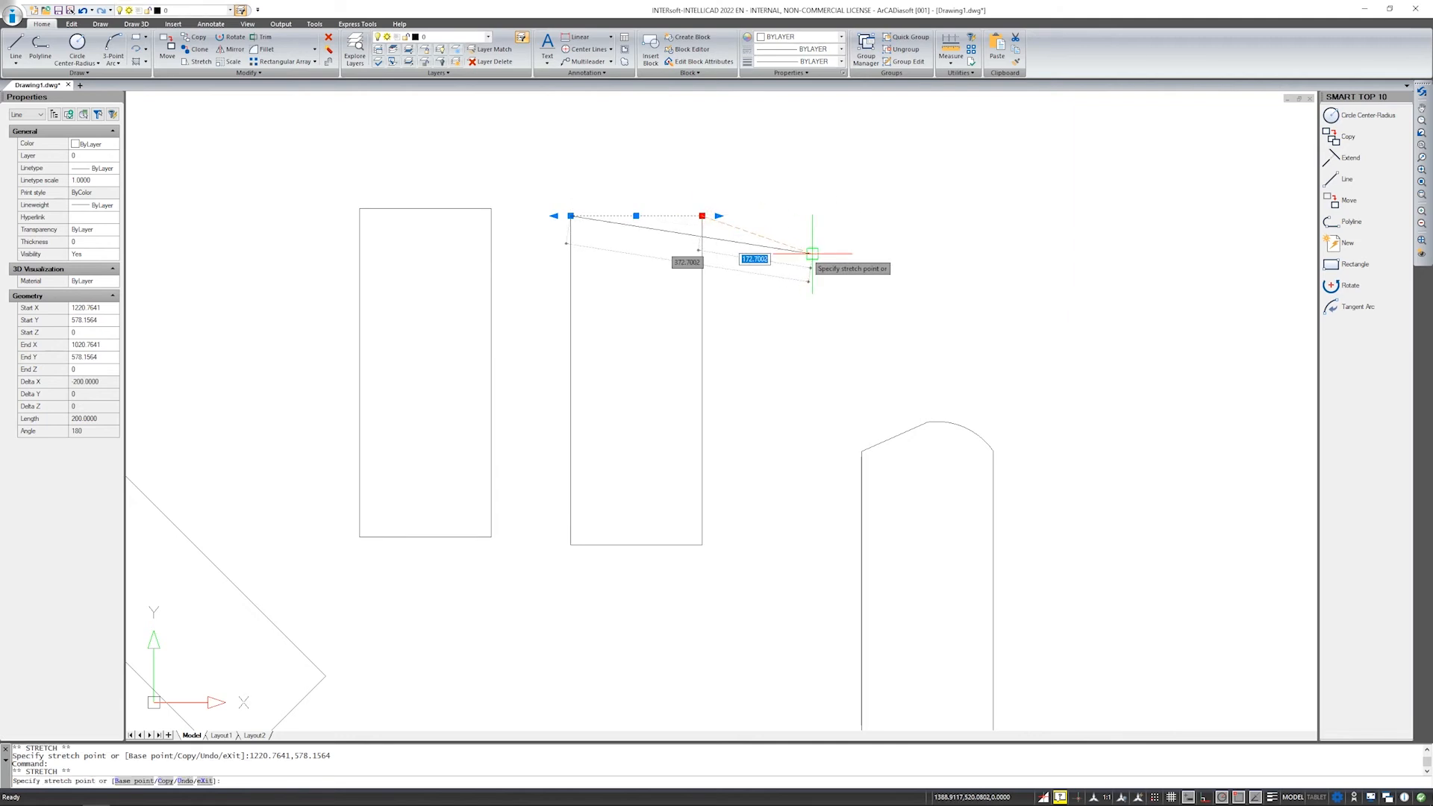
pyautogui.press('Escape')
pyautogui.press('Escape')
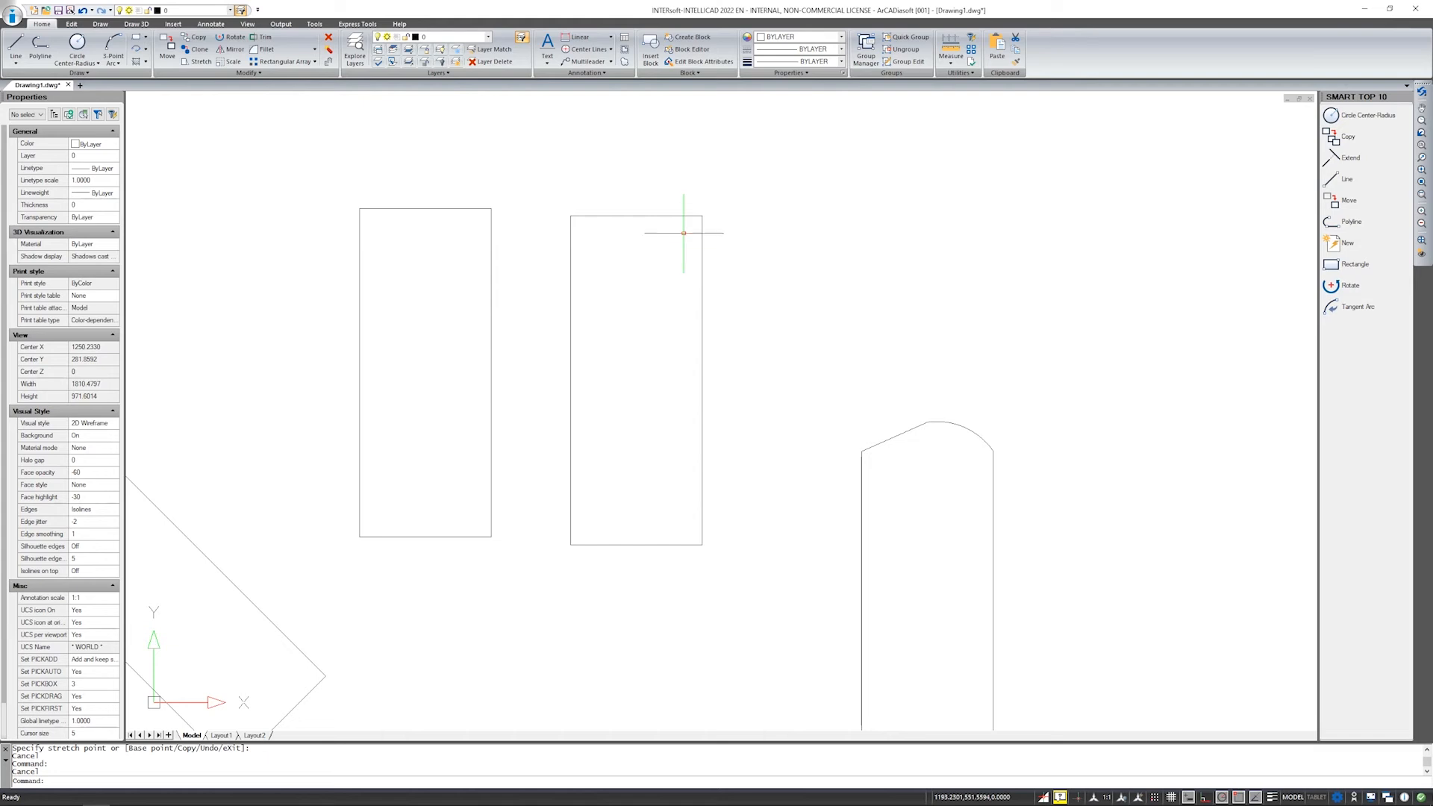
pyautogui.scroll(-1, 653, 250)
pyautogui.scroll(-2, 544, 308)
pyautogui.moveTo(605, 217); pyautogui.dragTo(603, 355, button='middle')
pyautogui.moveTo(716, 356); pyautogui.dragTo(640, 352, button='middle')
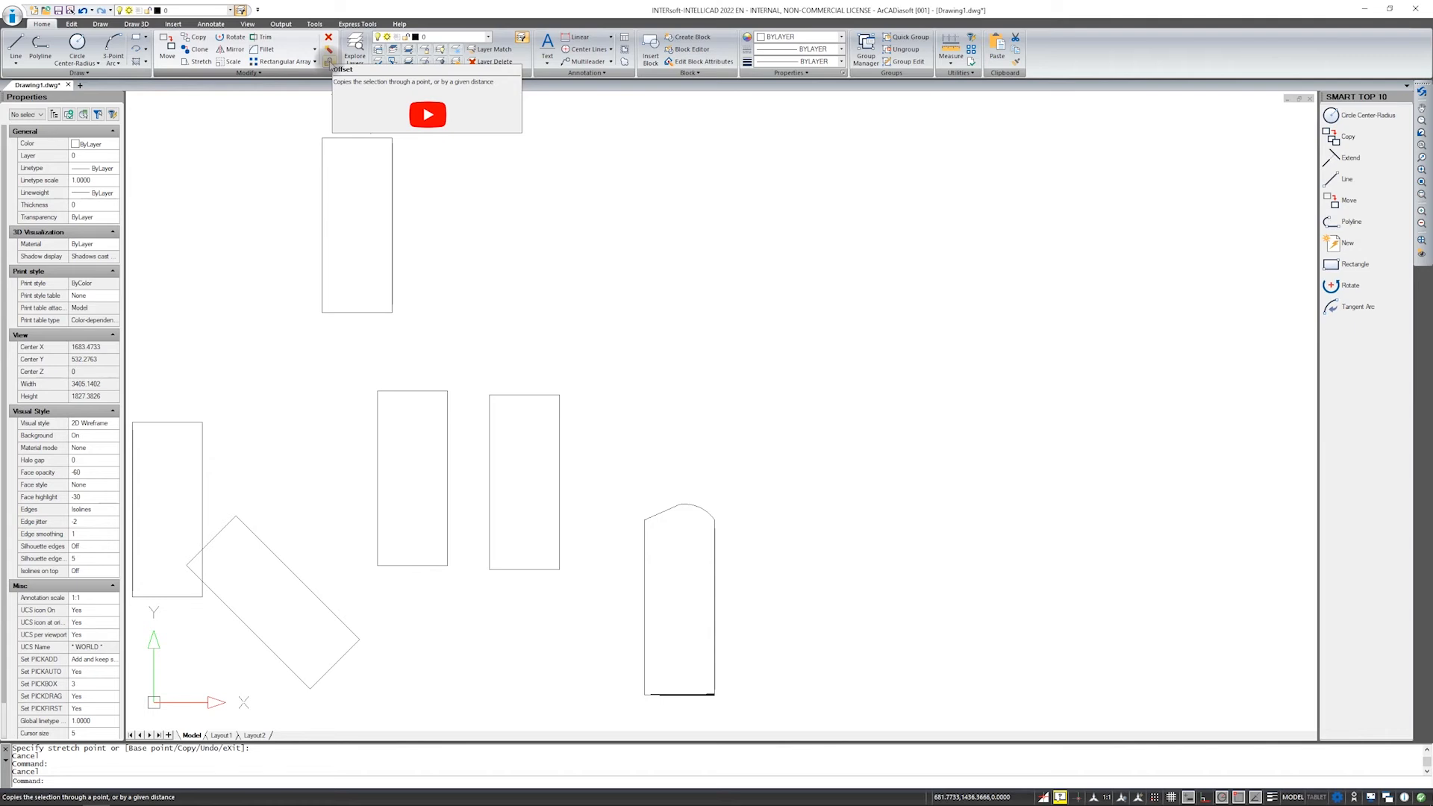
pyautogui.moveTo(682, 341)
pyautogui.mouseDown(button='middle')
pyautogui.moveTo(662, 349)
pyautogui.moveTo(686, 341)
pyautogui.mouseUp(button='middle')
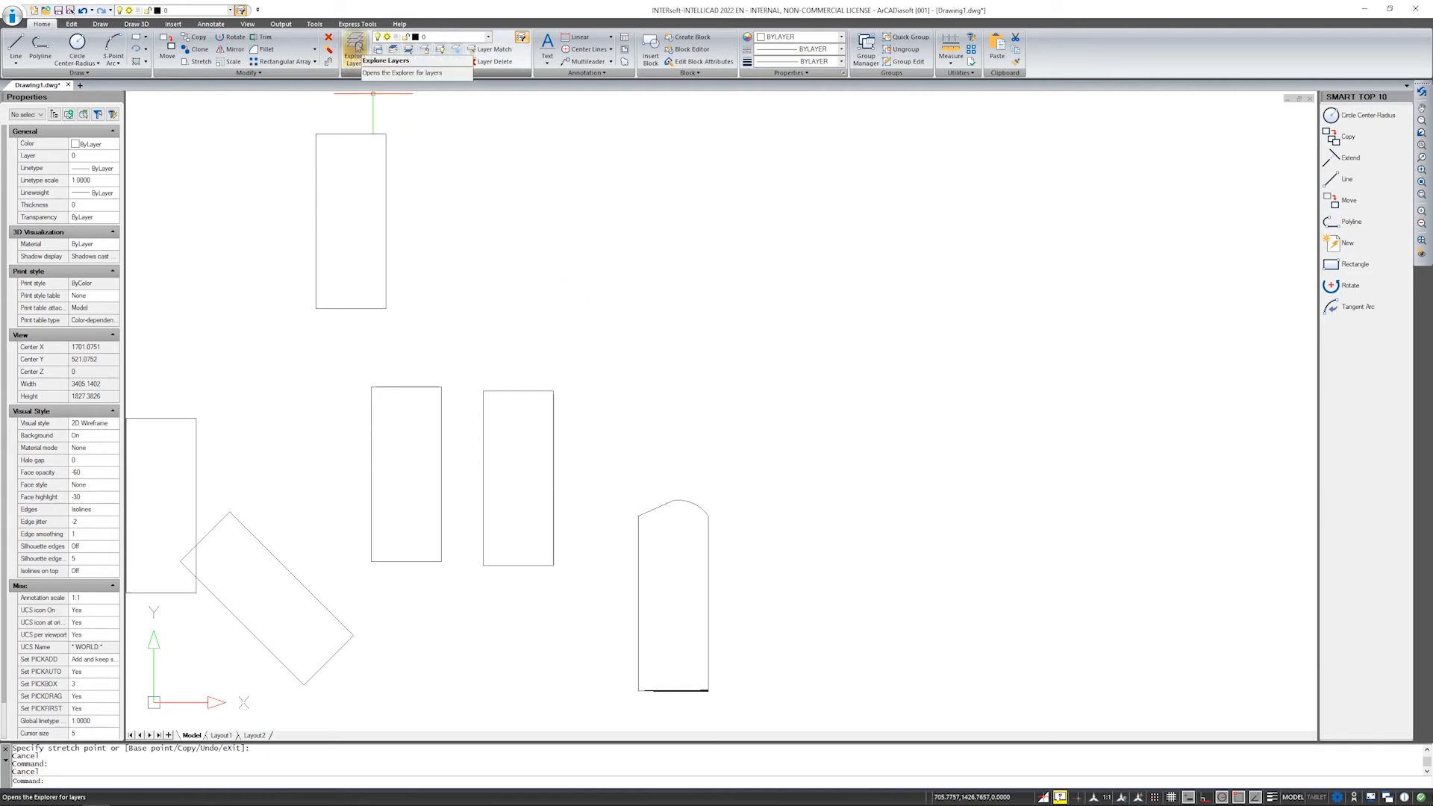
# Create a layer named axes in the layer explorer and set its color to magenta.
pyautogui.click(358, 46)
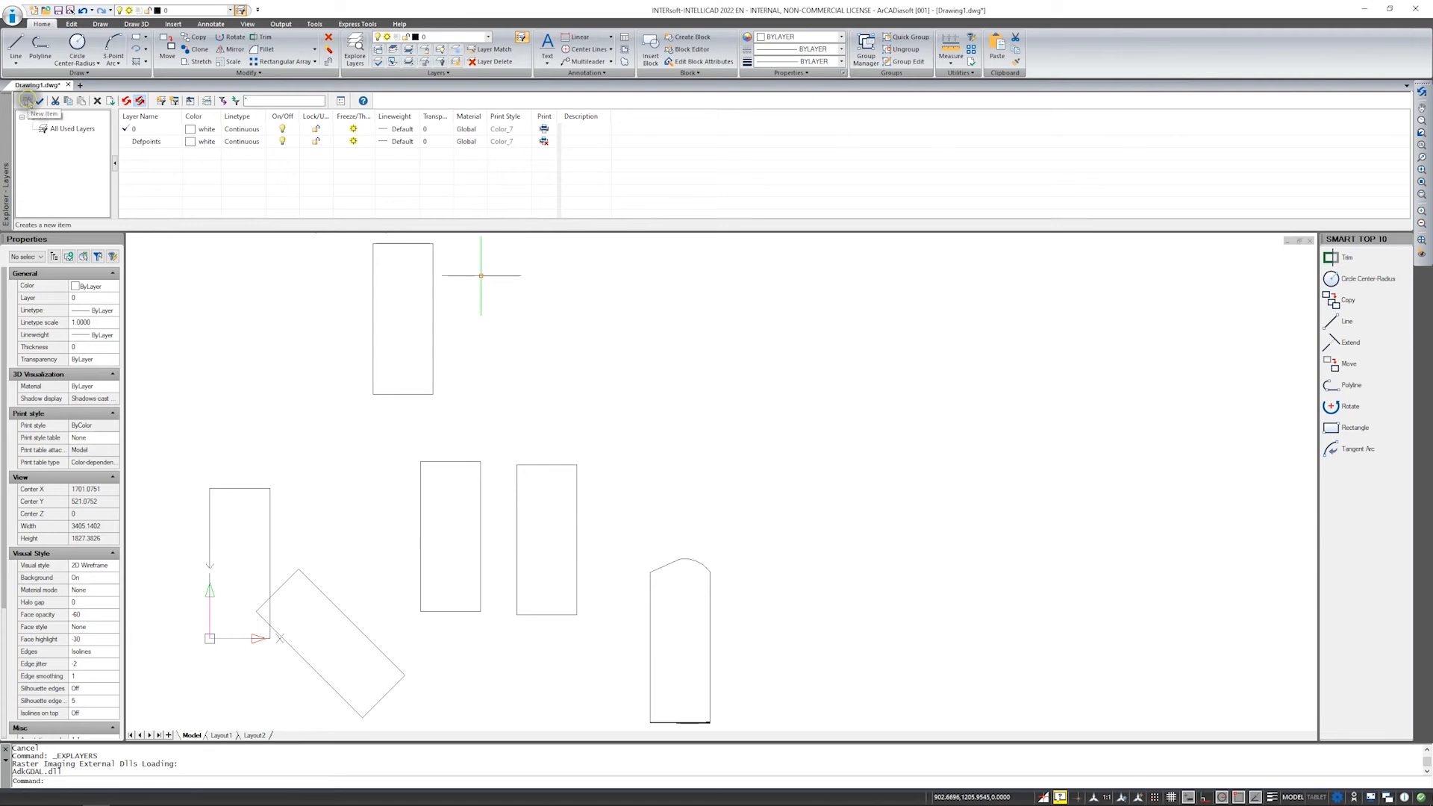
pyautogui.click(27, 100)
pyautogui.write('ax')
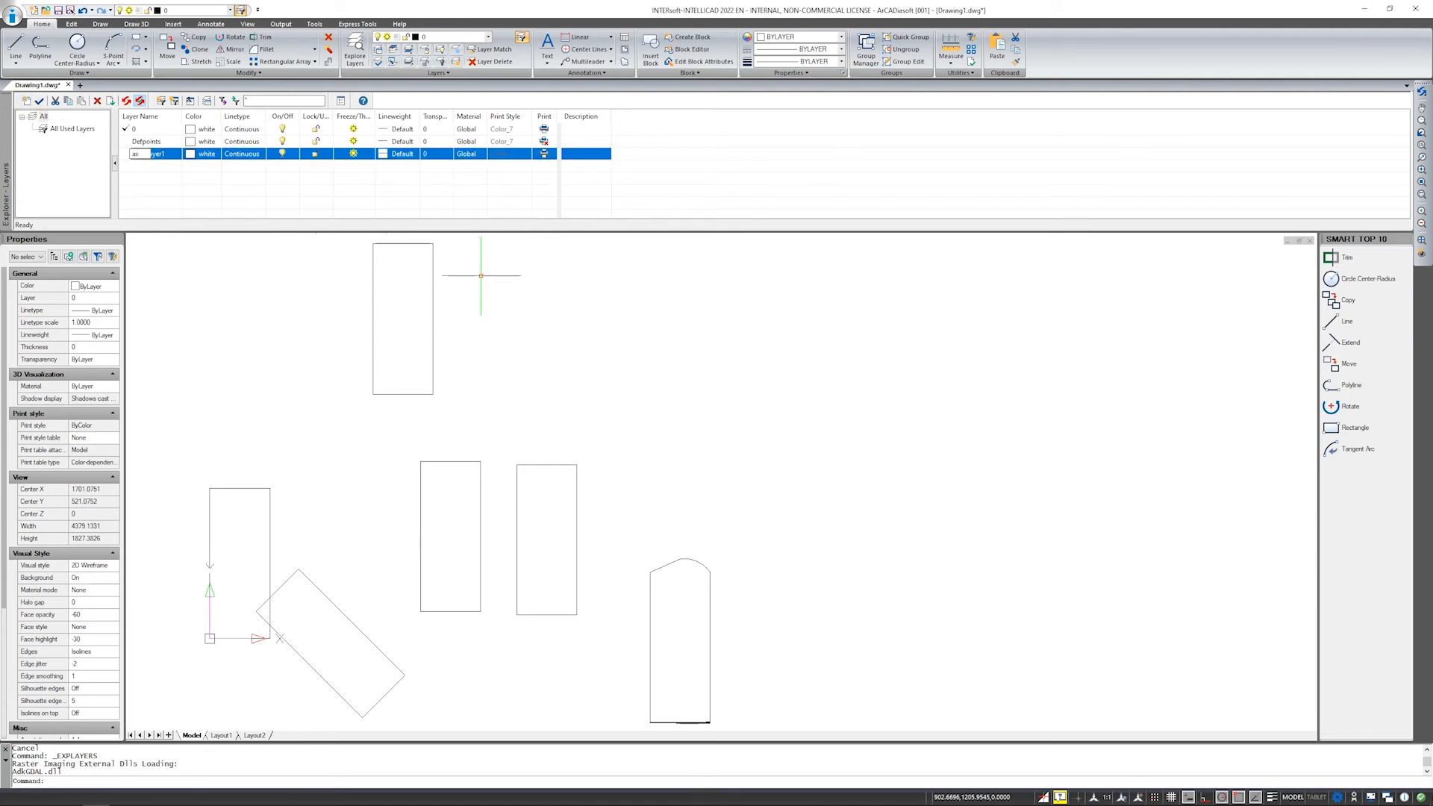
pyautogui.write('es')
pyautogui.click(191, 154)
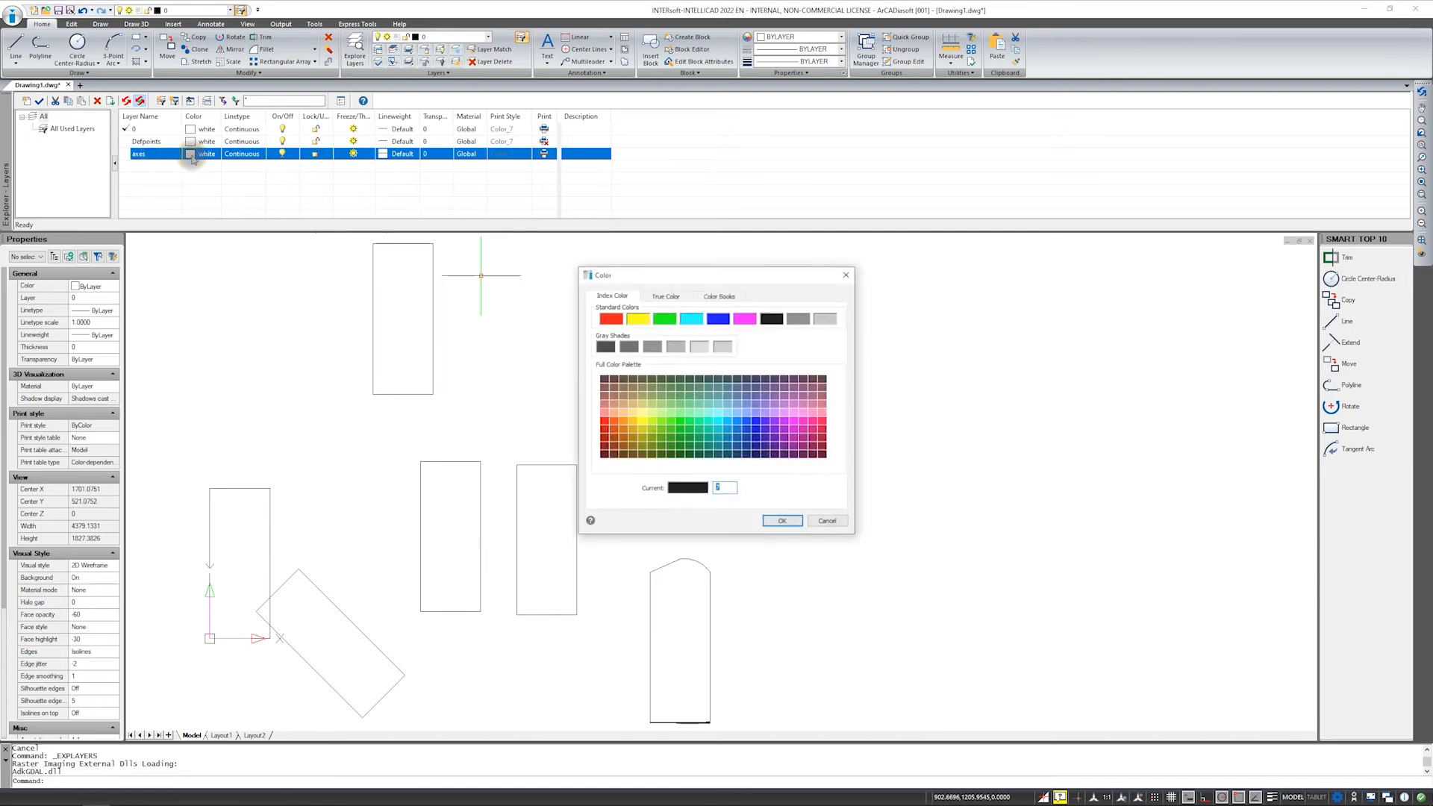
pyautogui.click(746, 319)
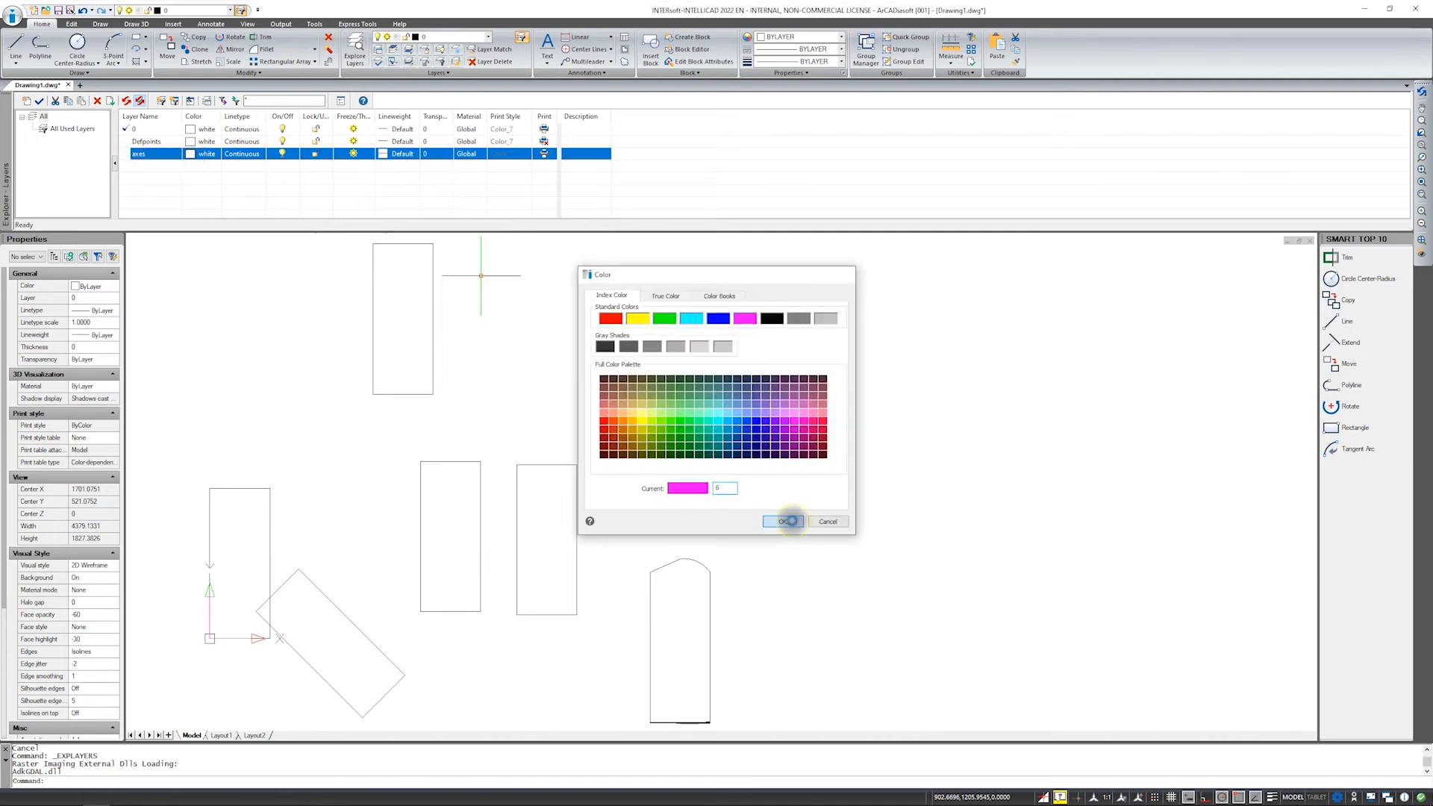
pyautogui.click(782, 521)
# Load the 04b14 linetype (long dashed dotted line 1.4mm) and assign it to the axes layer.
pyautogui.click(252, 158)
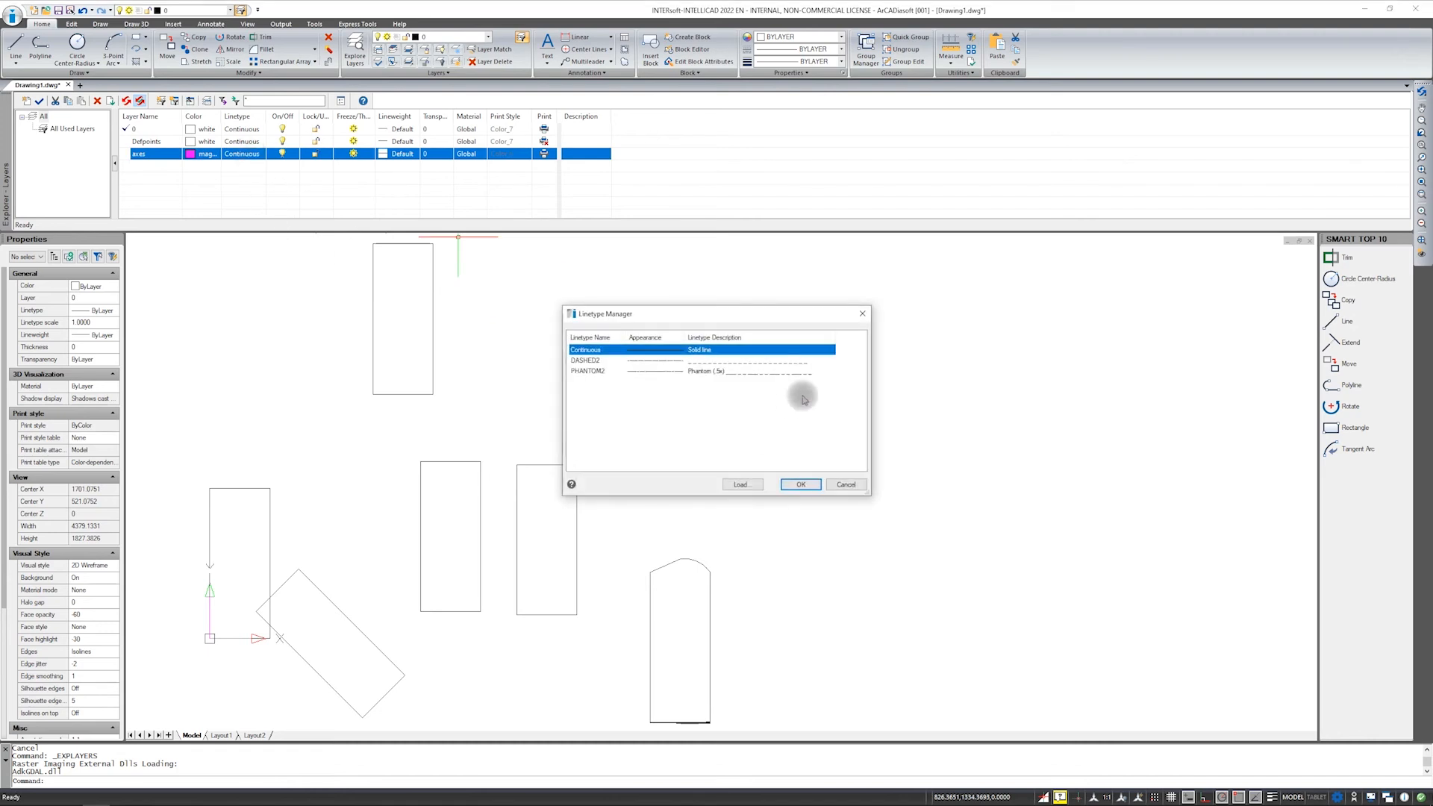
pyautogui.click(739, 485)
pyautogui.scroll(-4, 652, 438)
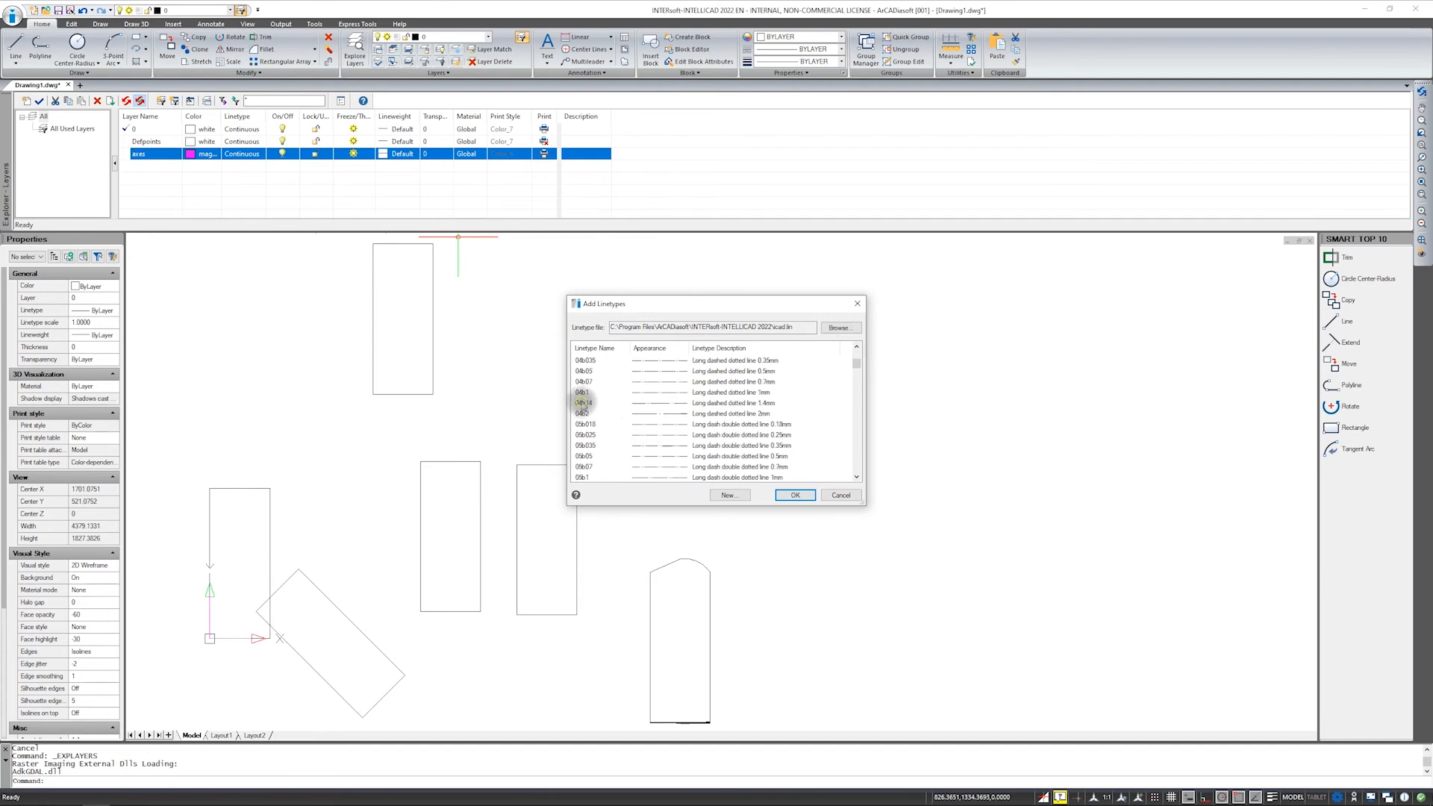
pyautogui.click(583, 403)
pyautogui.click(795, 495)
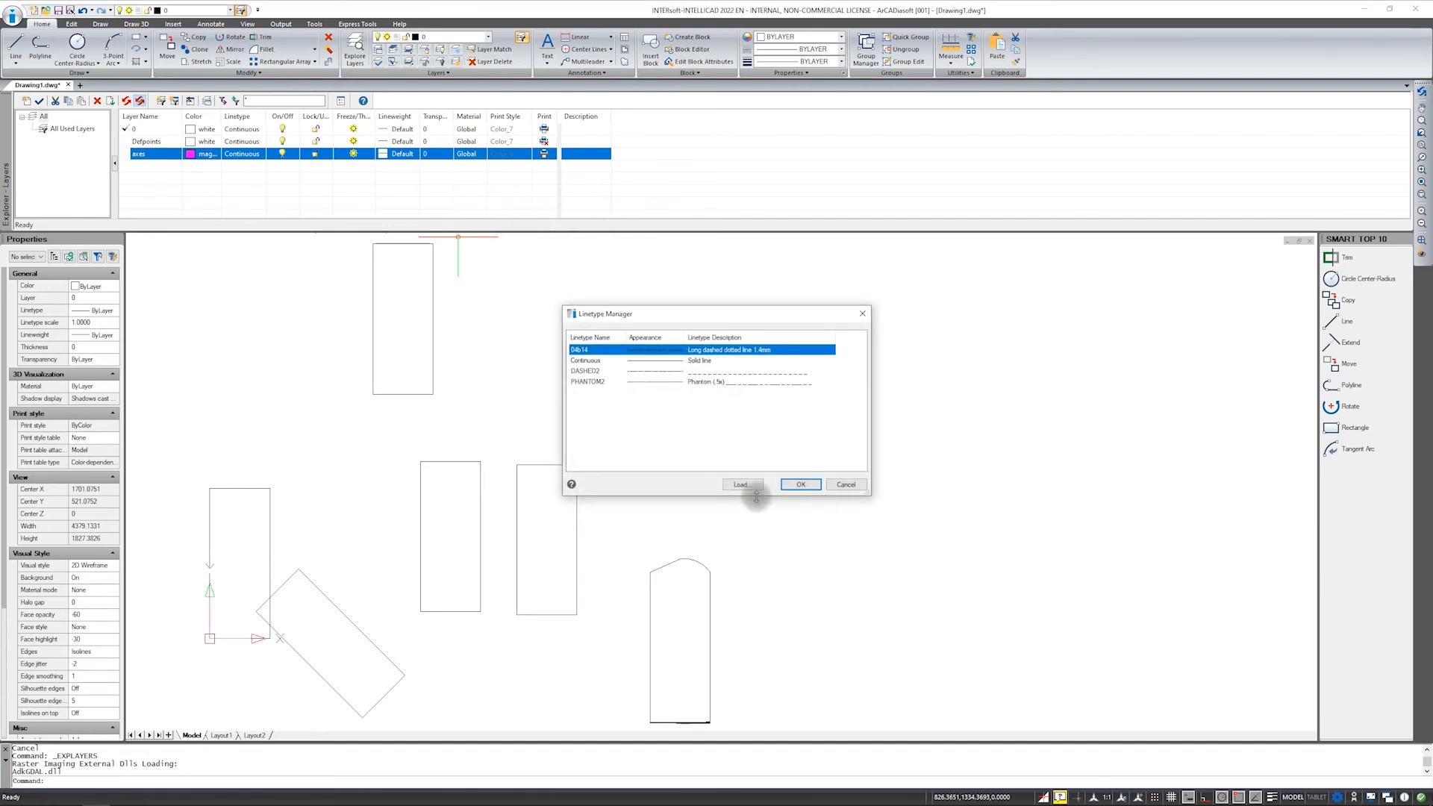
pyautogui.click(801, 484)
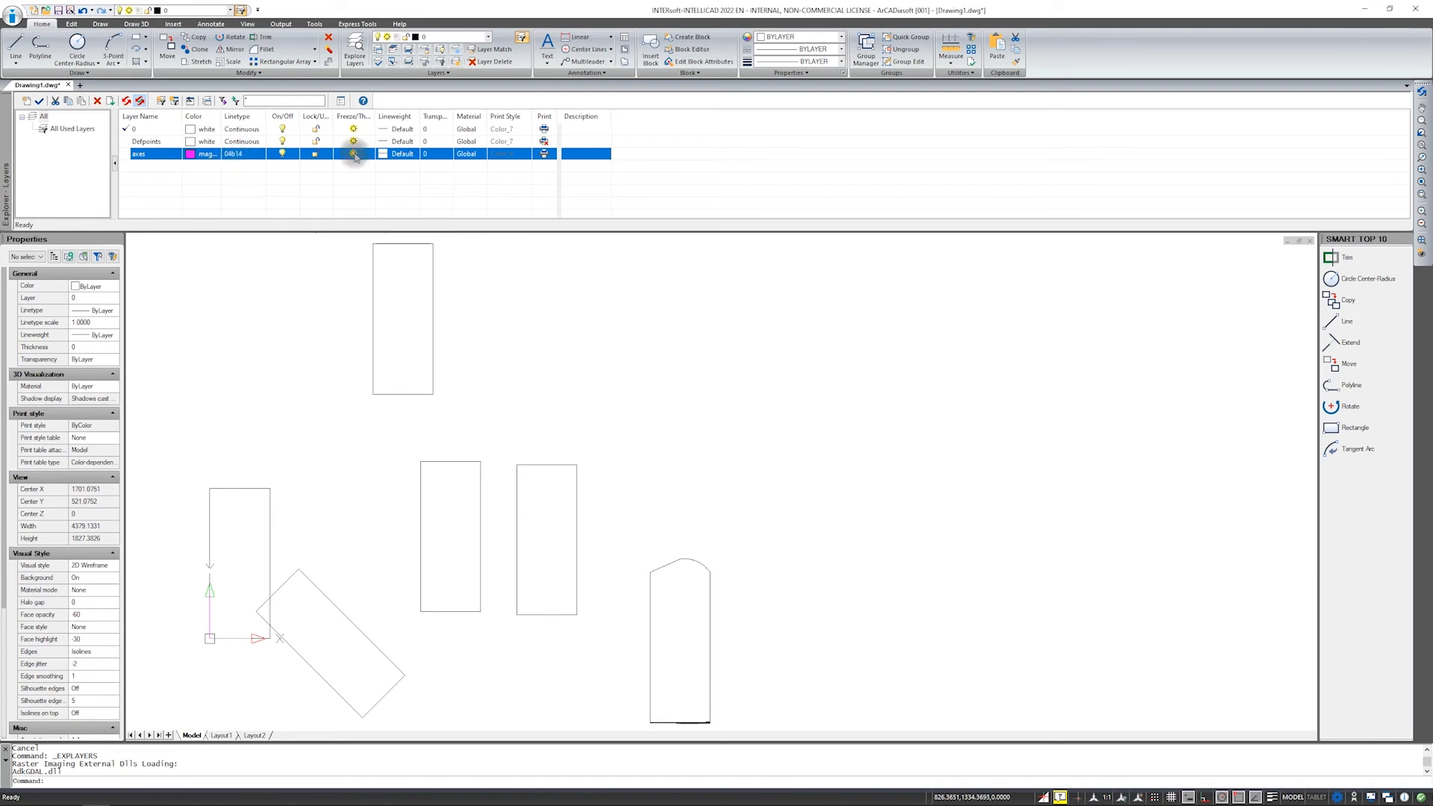
# Set the lineweight of the axes layer to 0.05 mm.
pyautogui.click(401, 154)
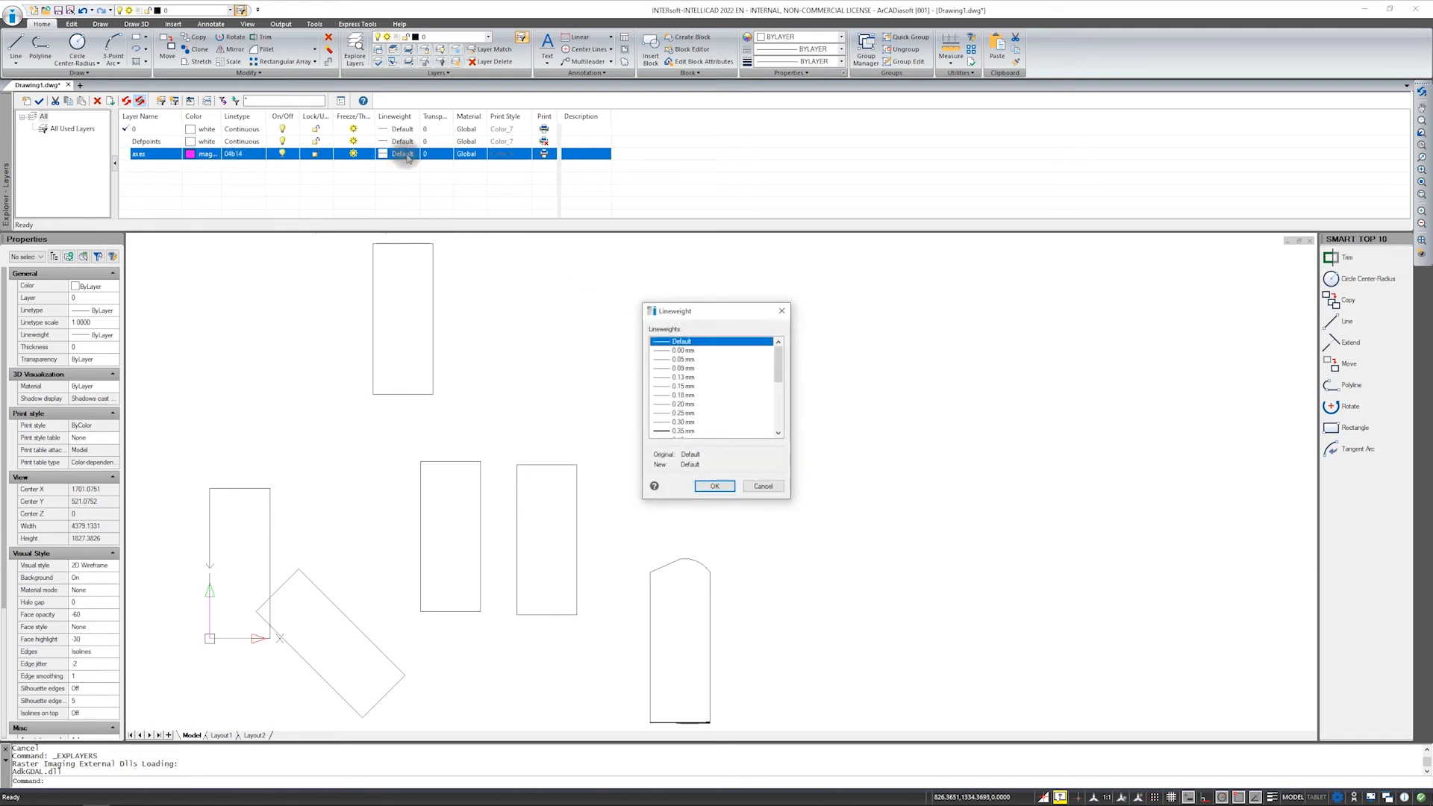
pyautogui.click(714, 486)
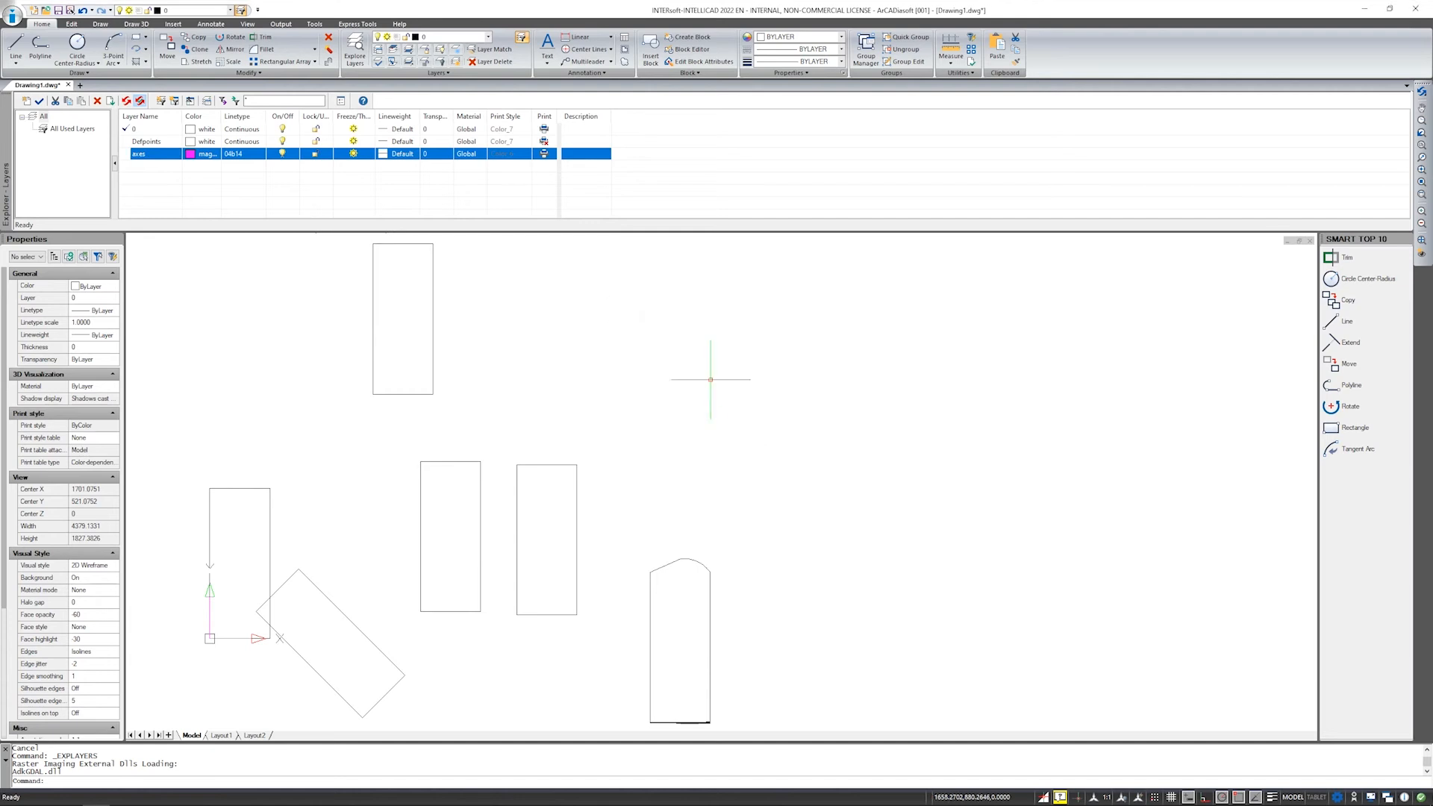
pyautogui.click(401, 154)
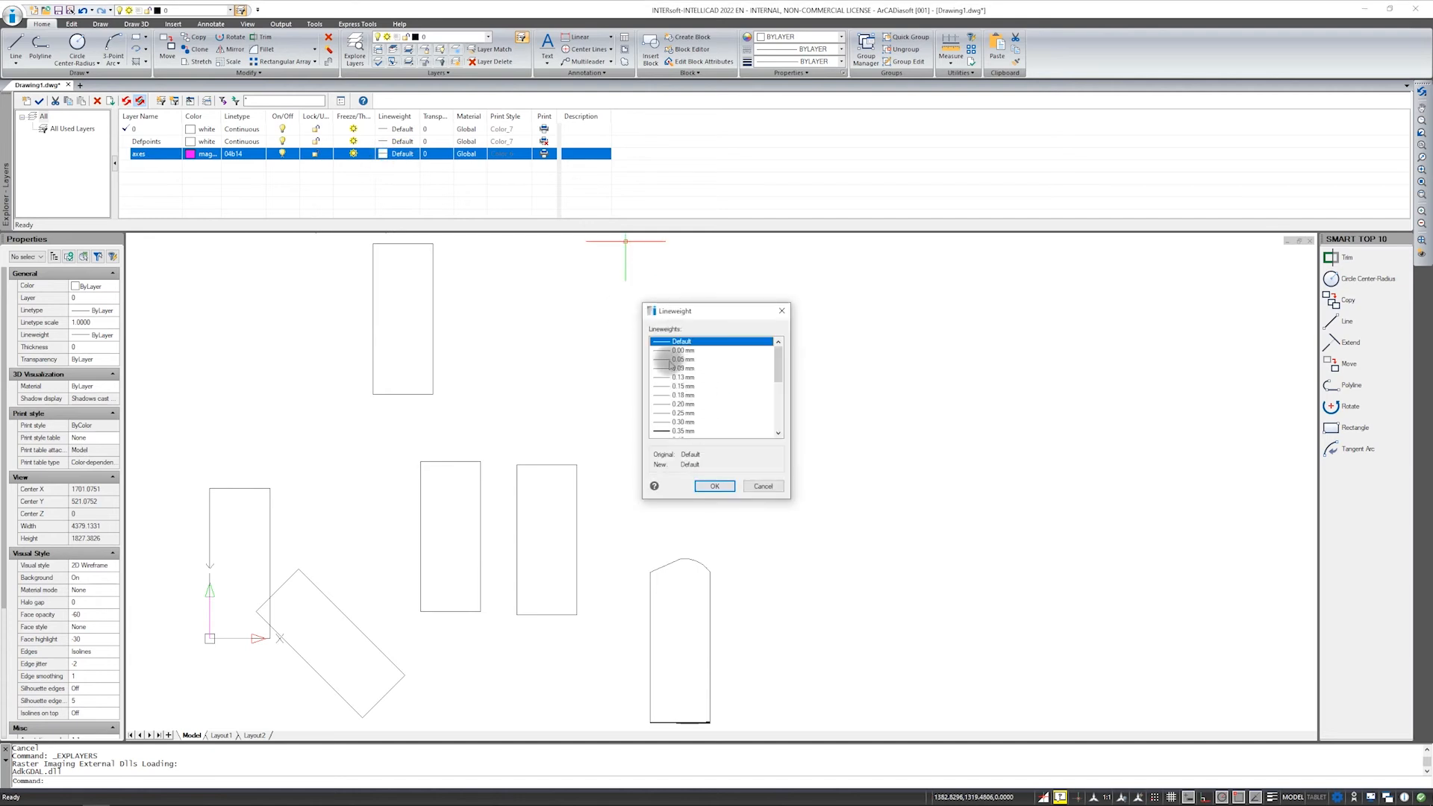
pyautogui.click(675, 359)
pyautogui.click(714, 486)
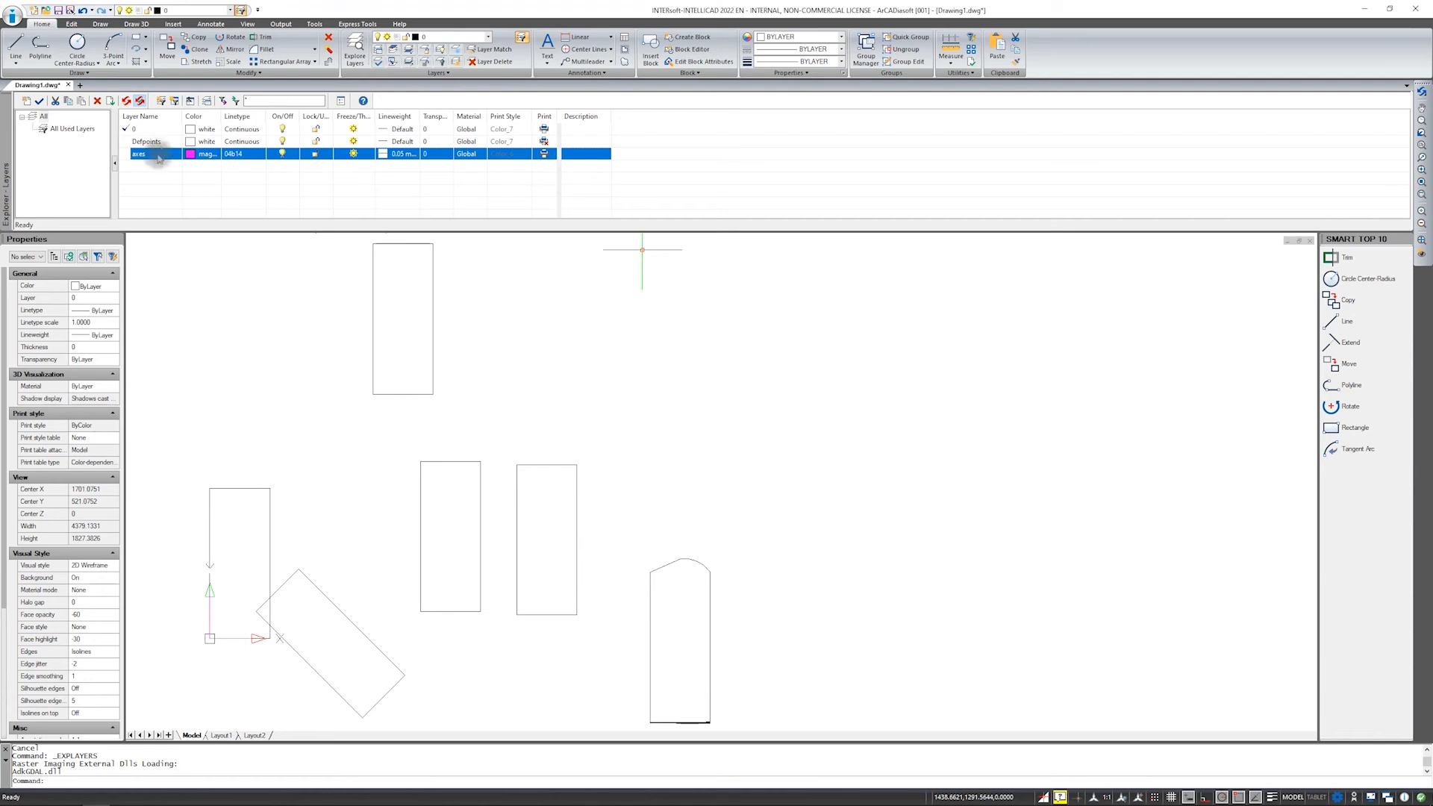
# Create another layer named outline and set its color to blue.
pyautogui.click(26, 101)
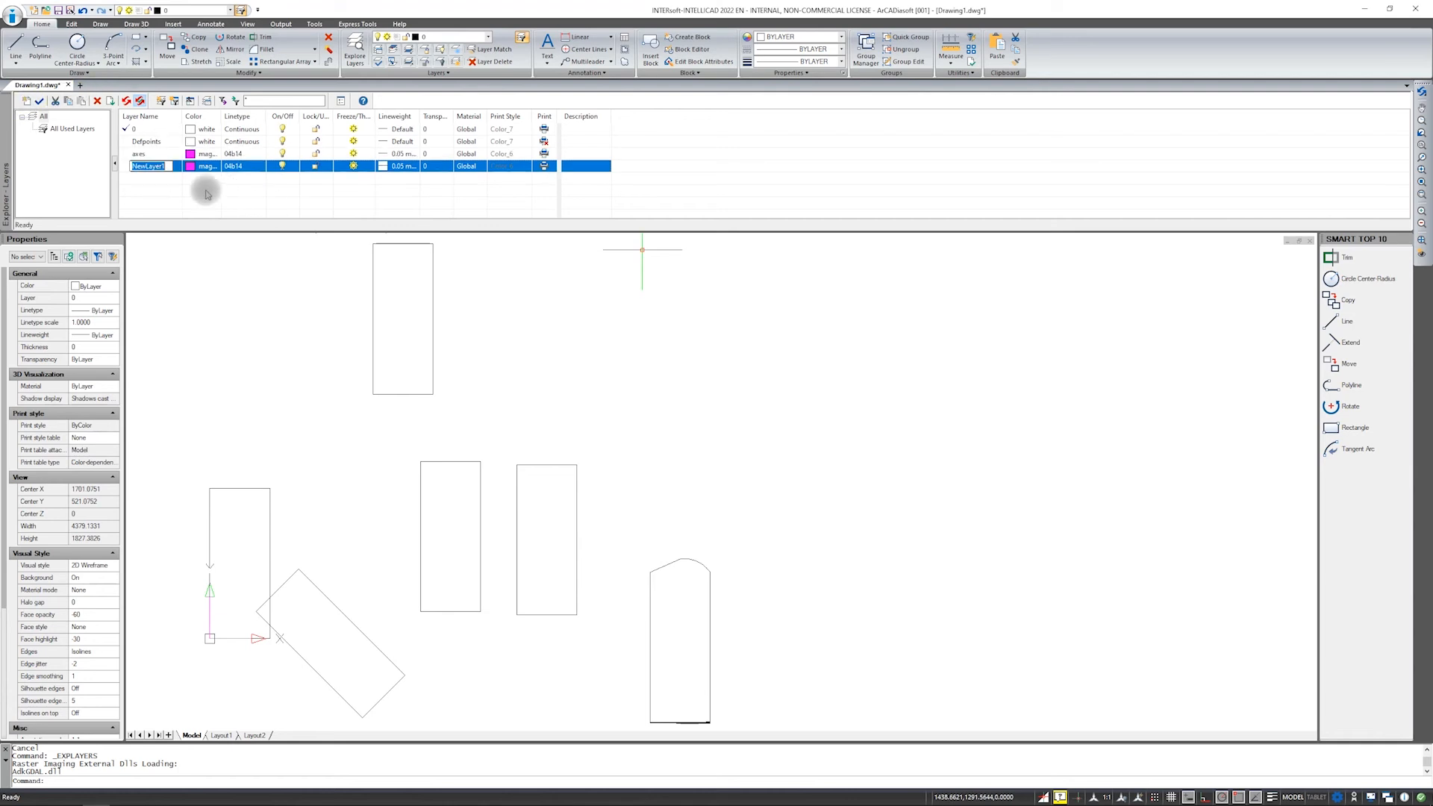
pyautogui.write('outline')
pyautogui.press('Return')
pyautogui.click(195, 167)
pyautogui.click(718, 318)
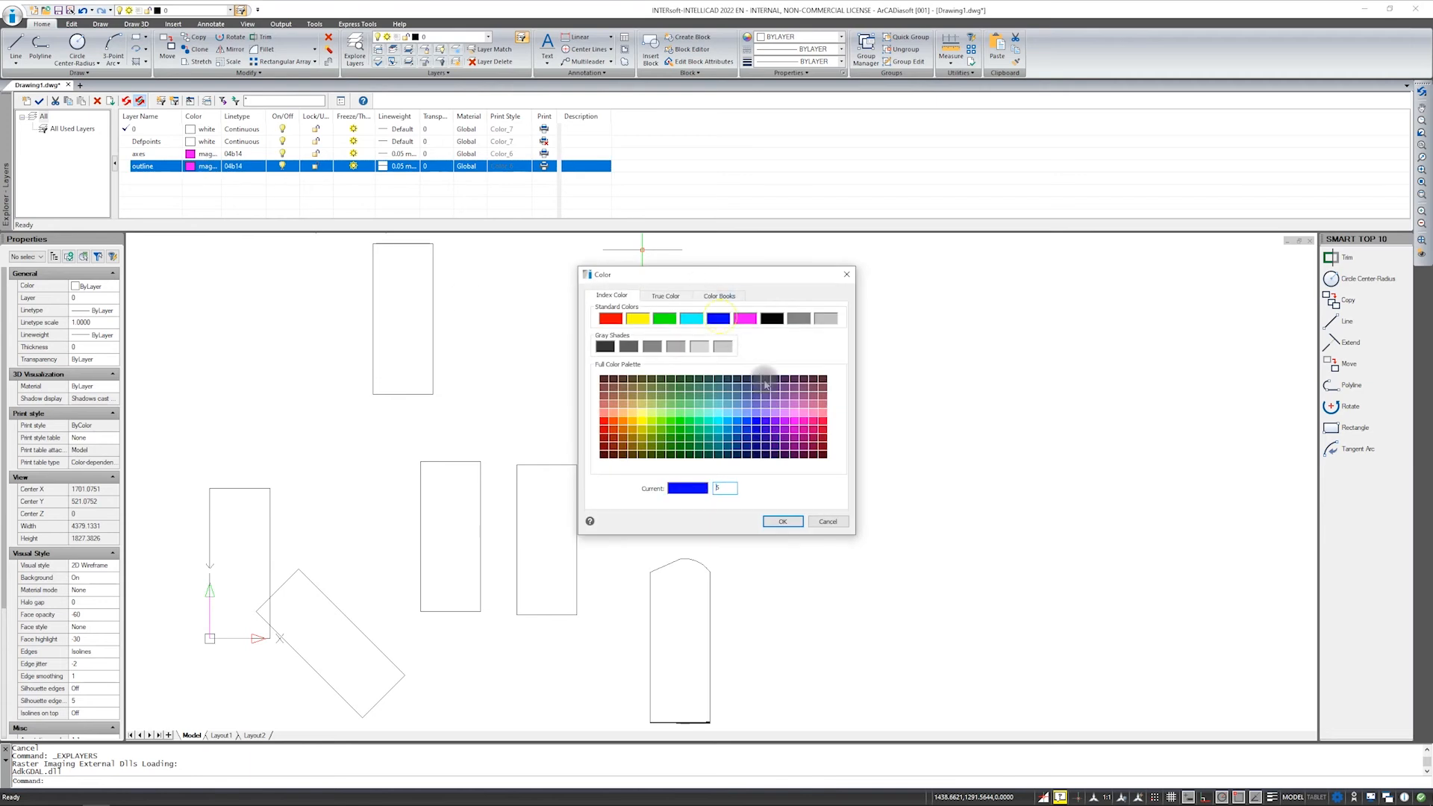
pyautogui.click(783, 522)
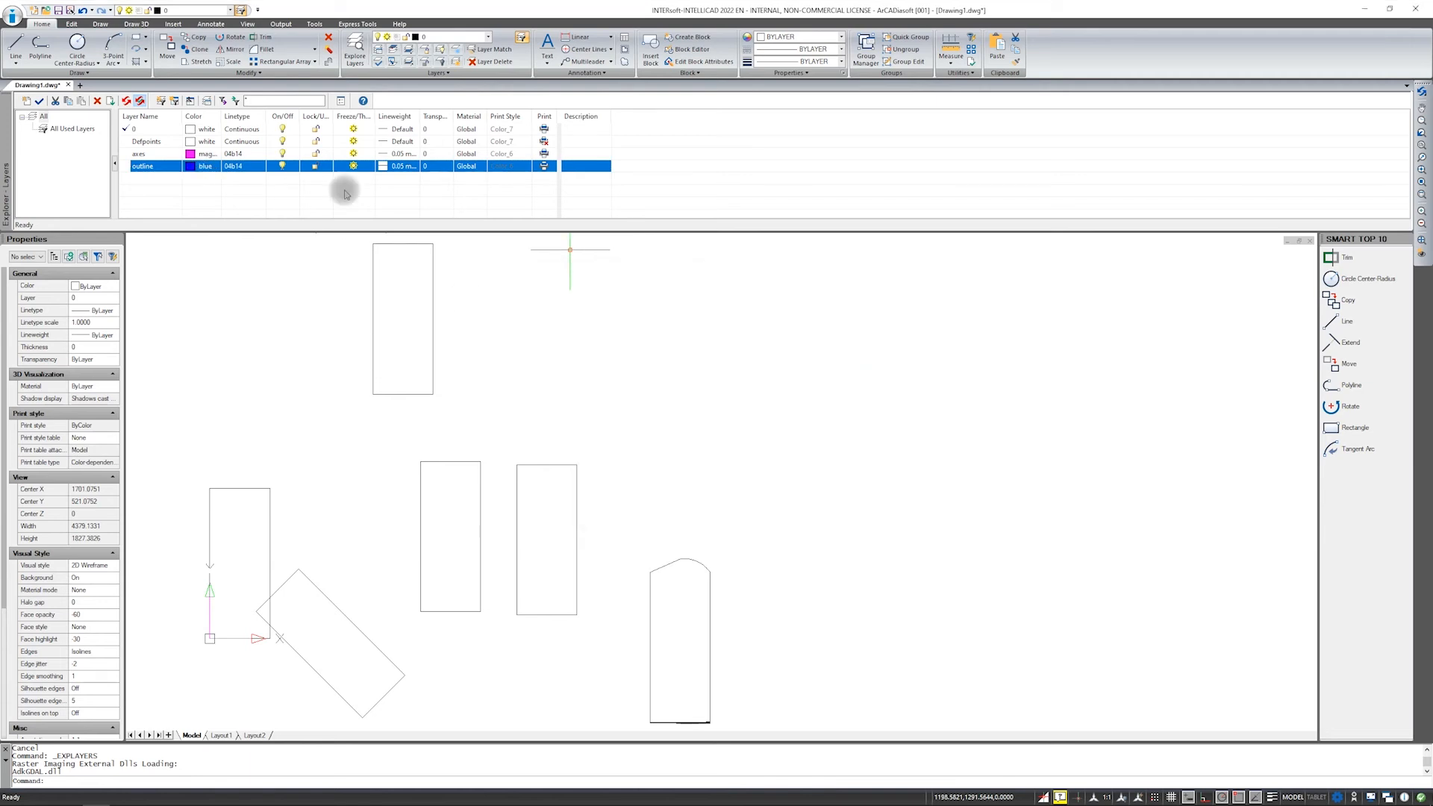
# Assign the outline layer the Continuous linetype and a 0.35 mm lineweight.
pyautogui.click(233, 166)
pyautogui.click(579, 360)
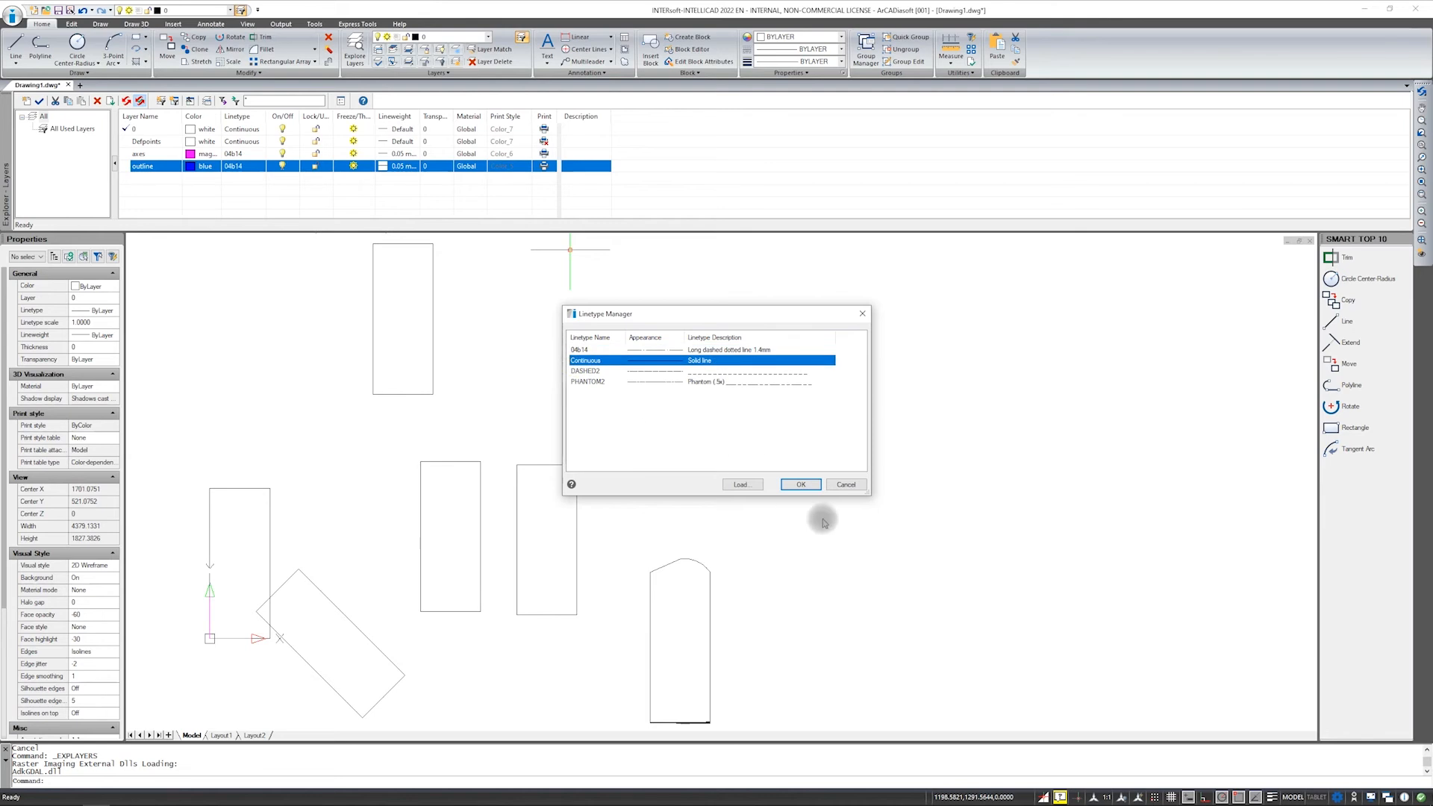
pyautogui.click(801, 484)
pyautogui.click(403, 166)
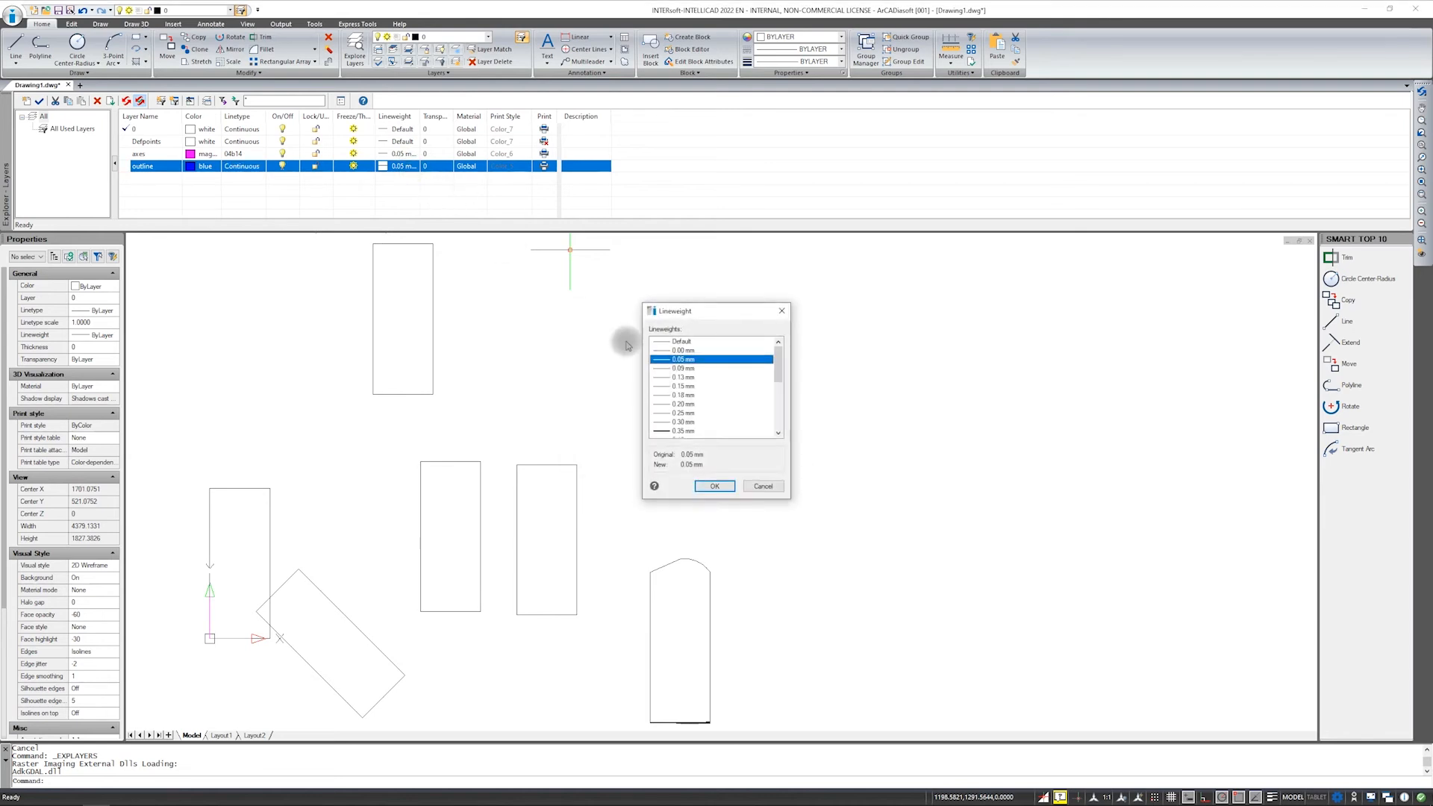
pyautogui.click(680, 431)
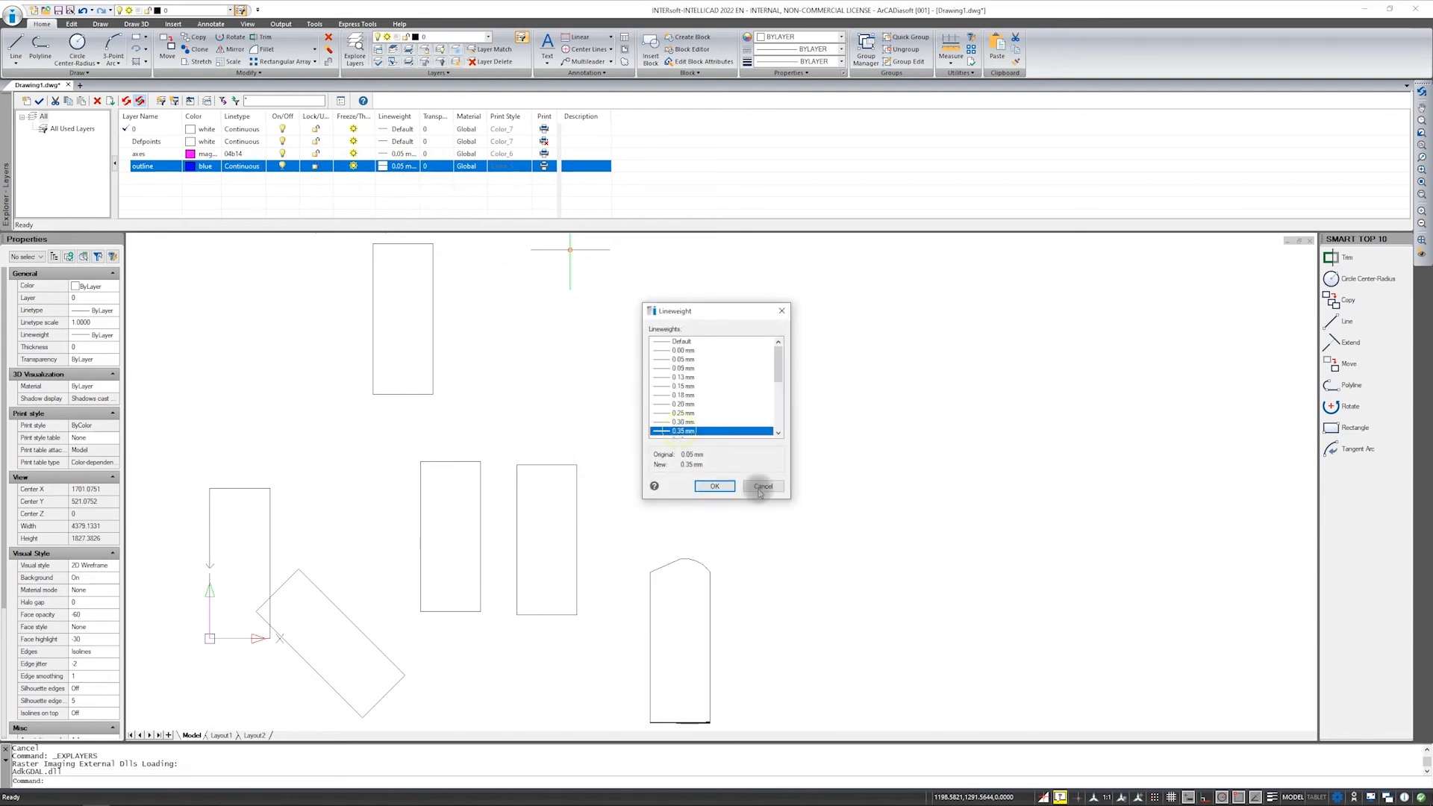
pyautogui.click(714, 486)
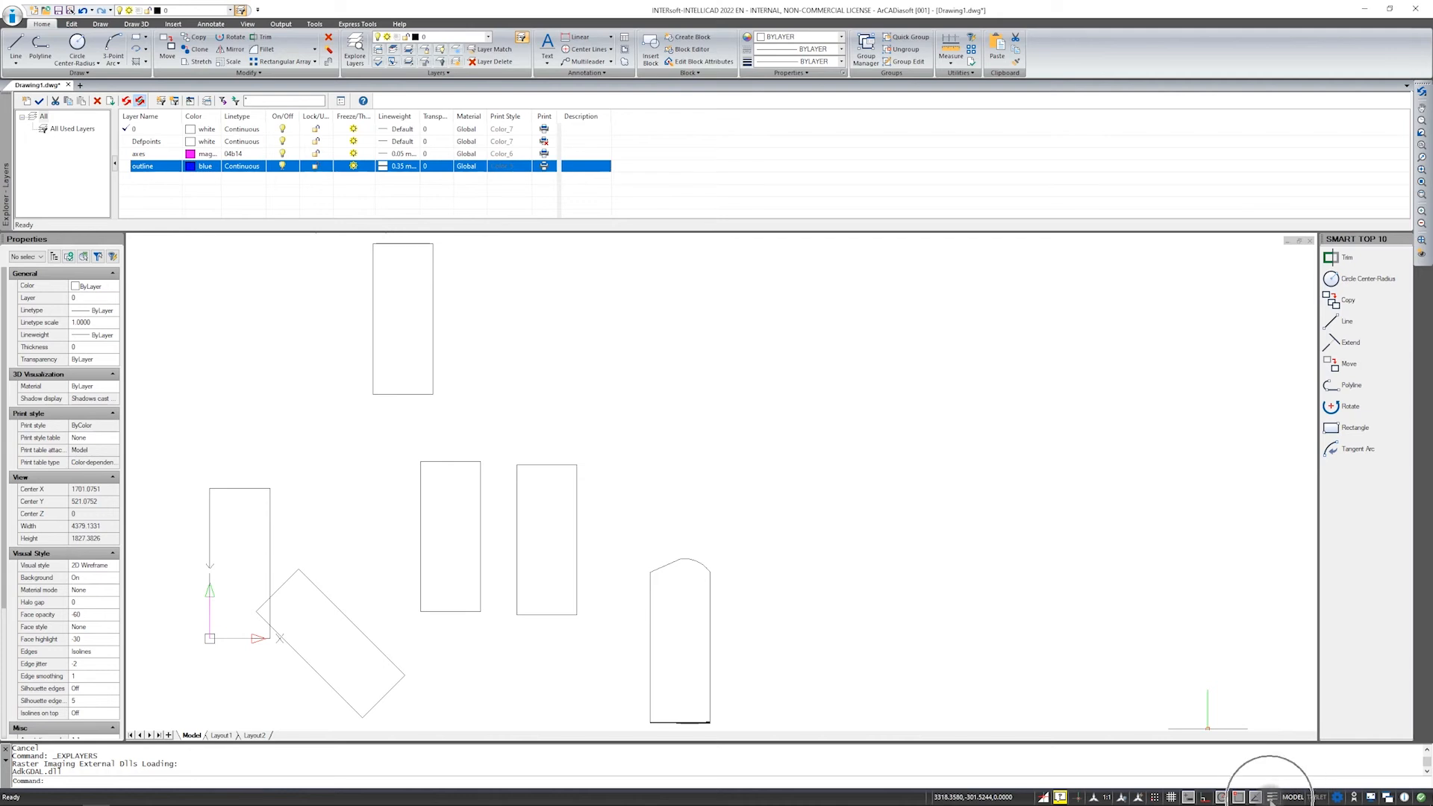
# Make the axes layer current and close the layer explorer.
pyautogui.click(1272, 793)
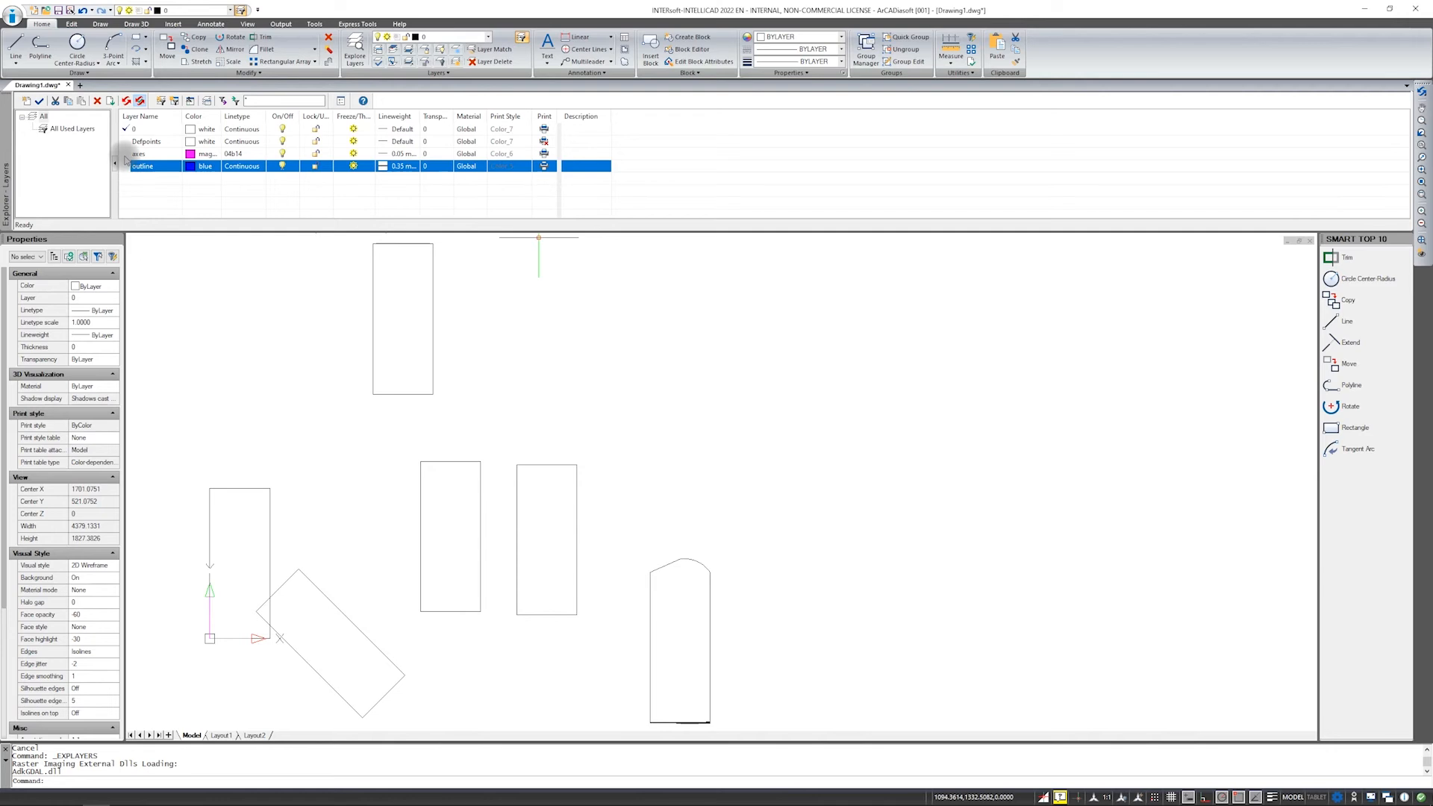
pyautogui.doubleClick(125, 153)
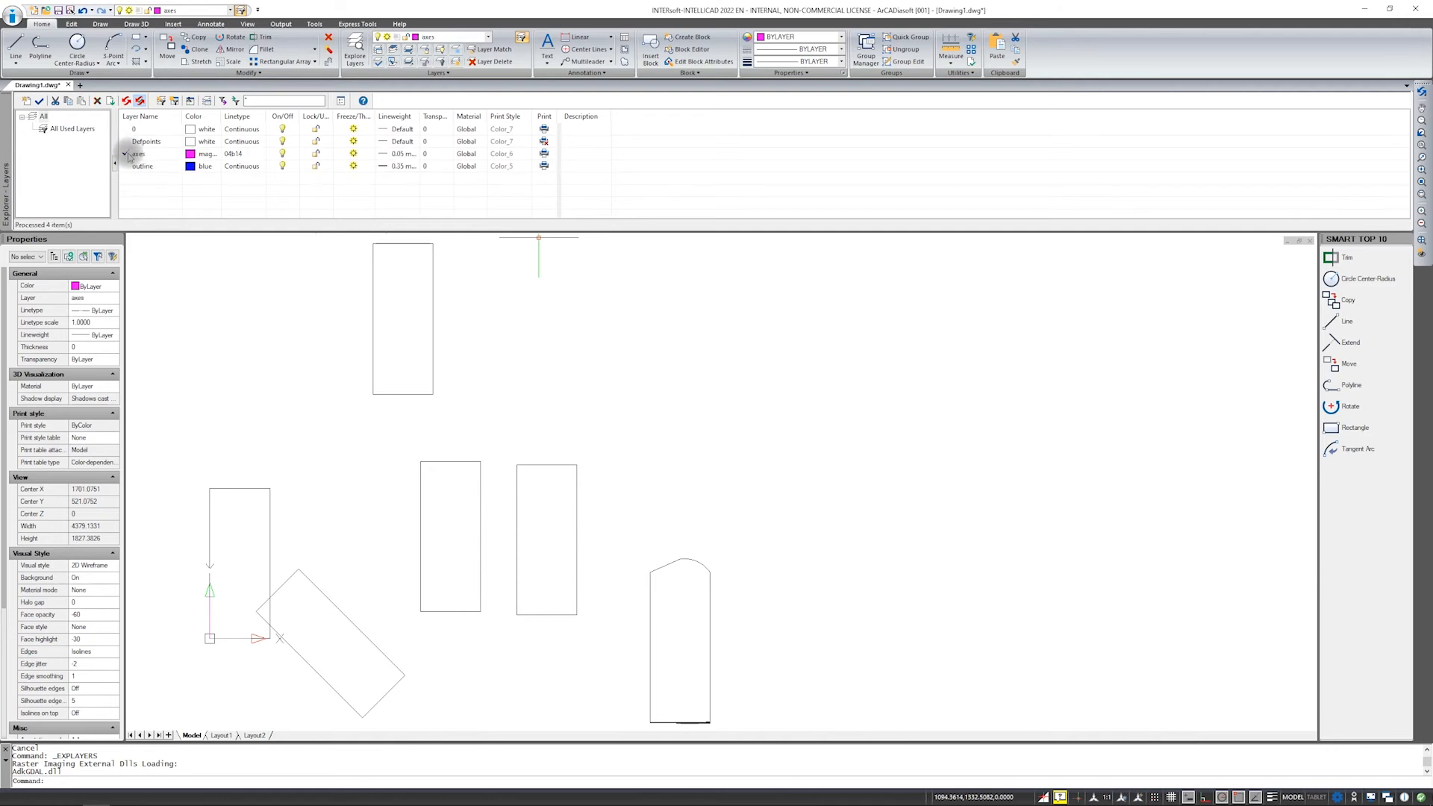
pyautogui.click(6, 100)
# Draw a horizontal axis line about 1683 units long in the empty area beside the existing shapes.
pyautogui.moveTo(1135, 345); pyautogui.dragTo(636, 338, button='middle')
pyautogui.moveTo(1040, 361)
pyautogui.mouseDown(button='middle')
pyautogui.moveTo(848, 426)
pyautogui.moveTo(771, 415)
pyautogui.mouseUp(button='middle')
pyautogui.moveTo(1033, 343); pyautogui.dragTo(996, 365, button='middle')
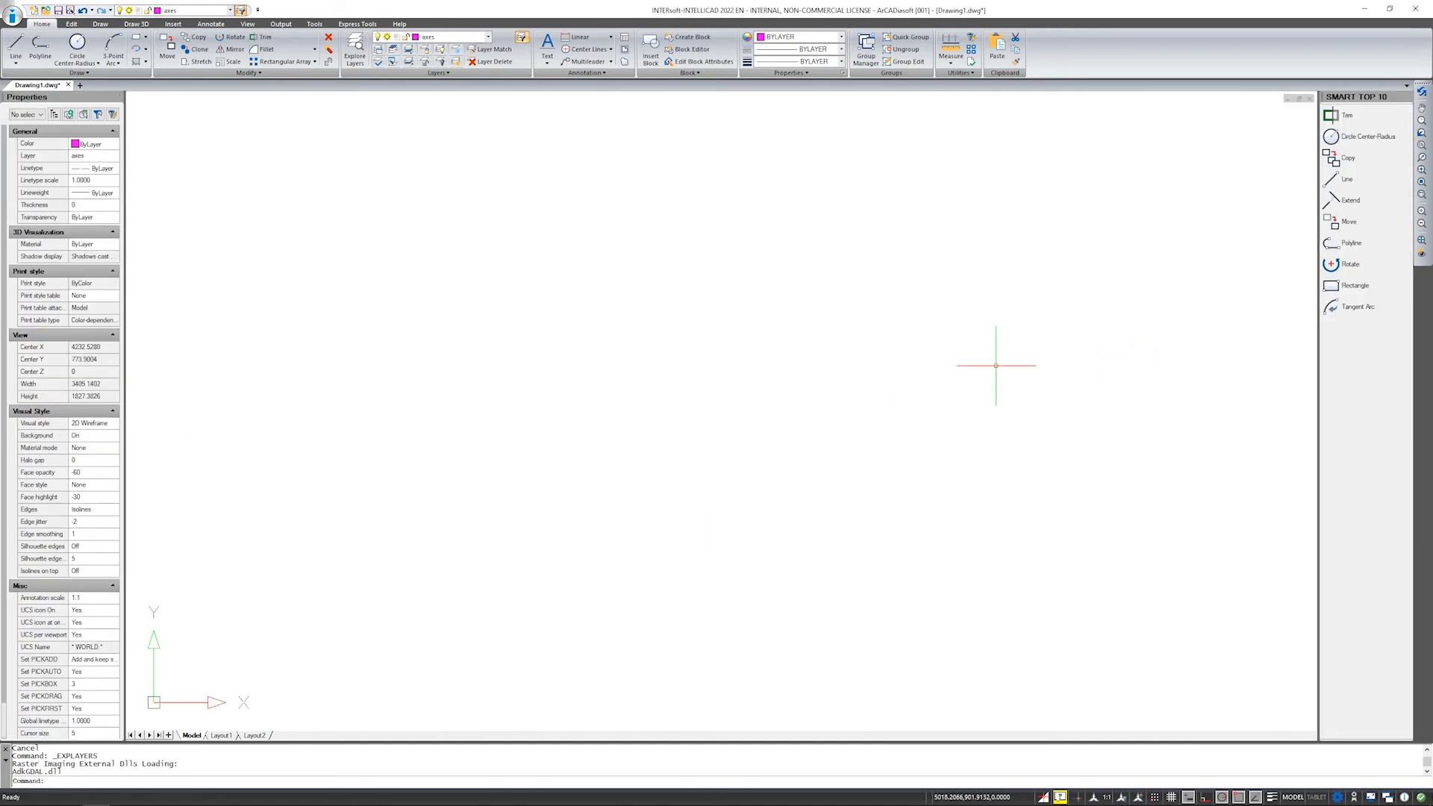
pyautogui.scroll(-5, 730, 346)
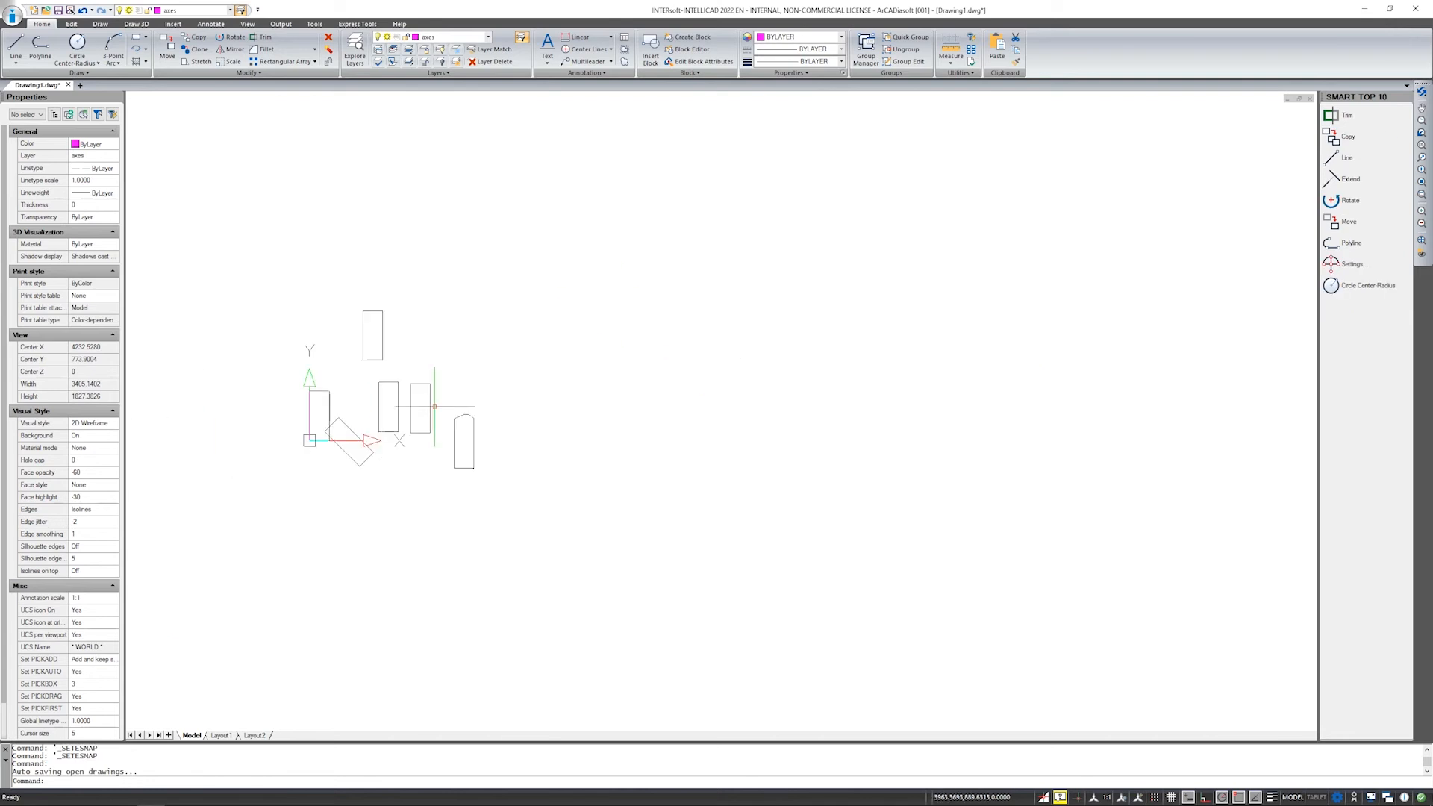
pyautogui.moveTo(383, 420)
pyautogui.mouseDown(button='middle')
pyautogui.moveTo(669, 419)
pyautogui.moveTo(458, 451)
pyautogui.moveTo(591, 451)
pyautogui.moveTo(618, 434)
pyautogui.moveTo(471, 431)
pyautogui.moveTo(572, 426)
pyautogui.moveTo(502, 438)
pyautogui.mouseUp(button='middle')
pyautogui.scroll(4, 503, 438)
pyautogui.scroll(1, 502, 438)
pyautogui.scroll(-4, 502, 438)
pyautogui.scroll(4, 502, 438)
pyautogui.scroll(-2, 502, 438)
pyautogui.moveTo(592, 441); pyautogui.dragTo(424, 442, button='middle')
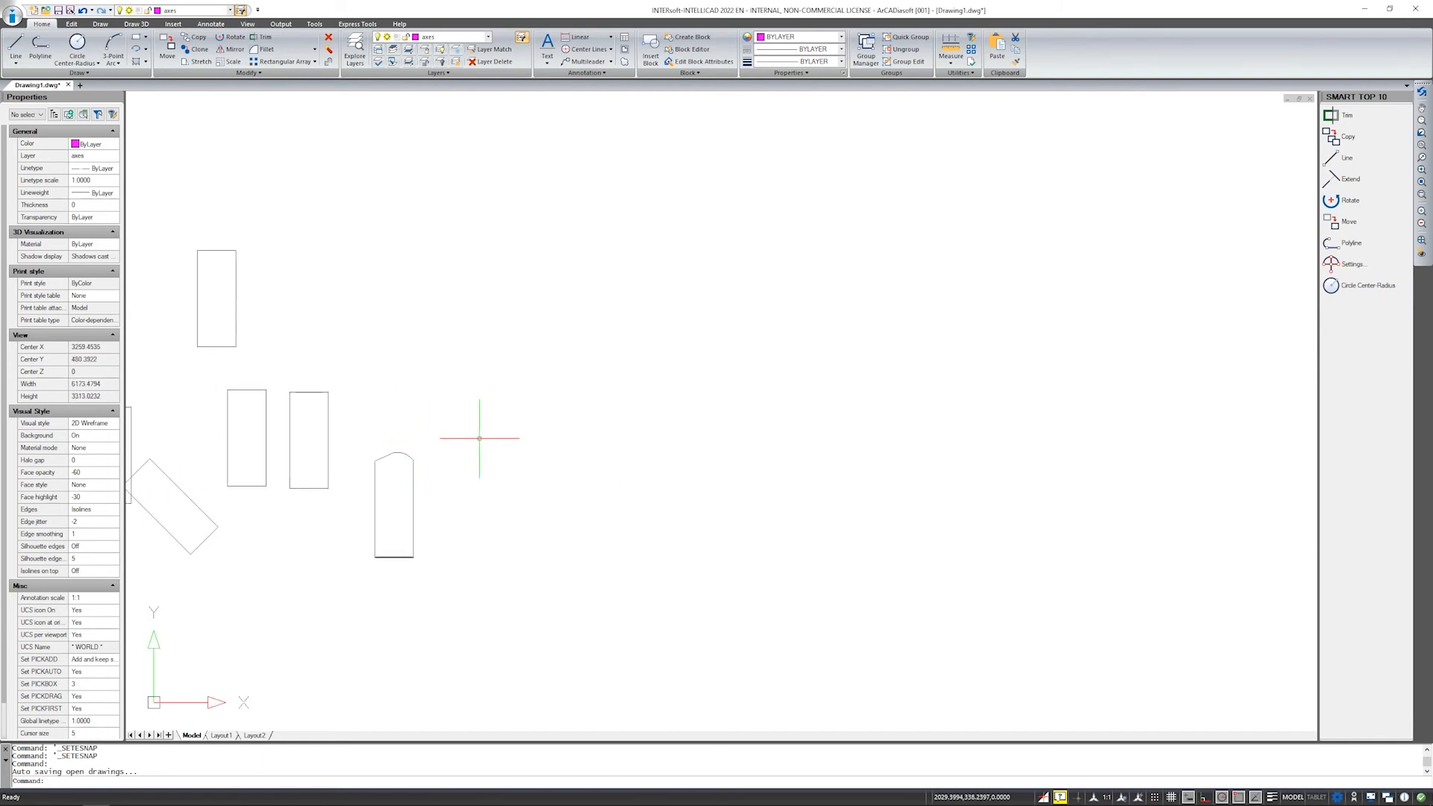
pyautogui.scroll(-1, 553, 433)
pyautogui.scroll(1, 553, 433)
pyautogui.moveTo(621, 468); pyautogui.dragTo(511, 461, button='middle')
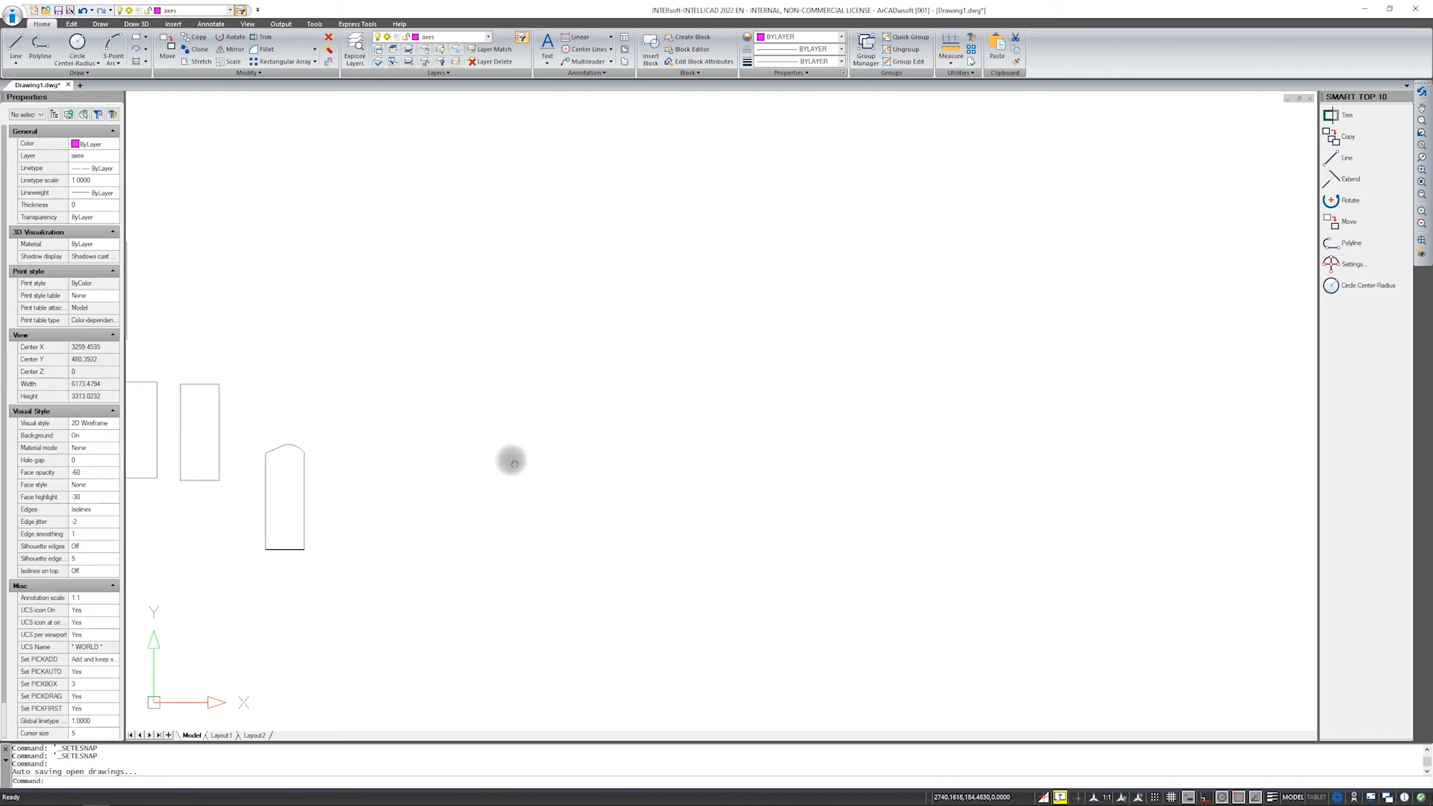
pyautogui.scroll(1, 511, 460)
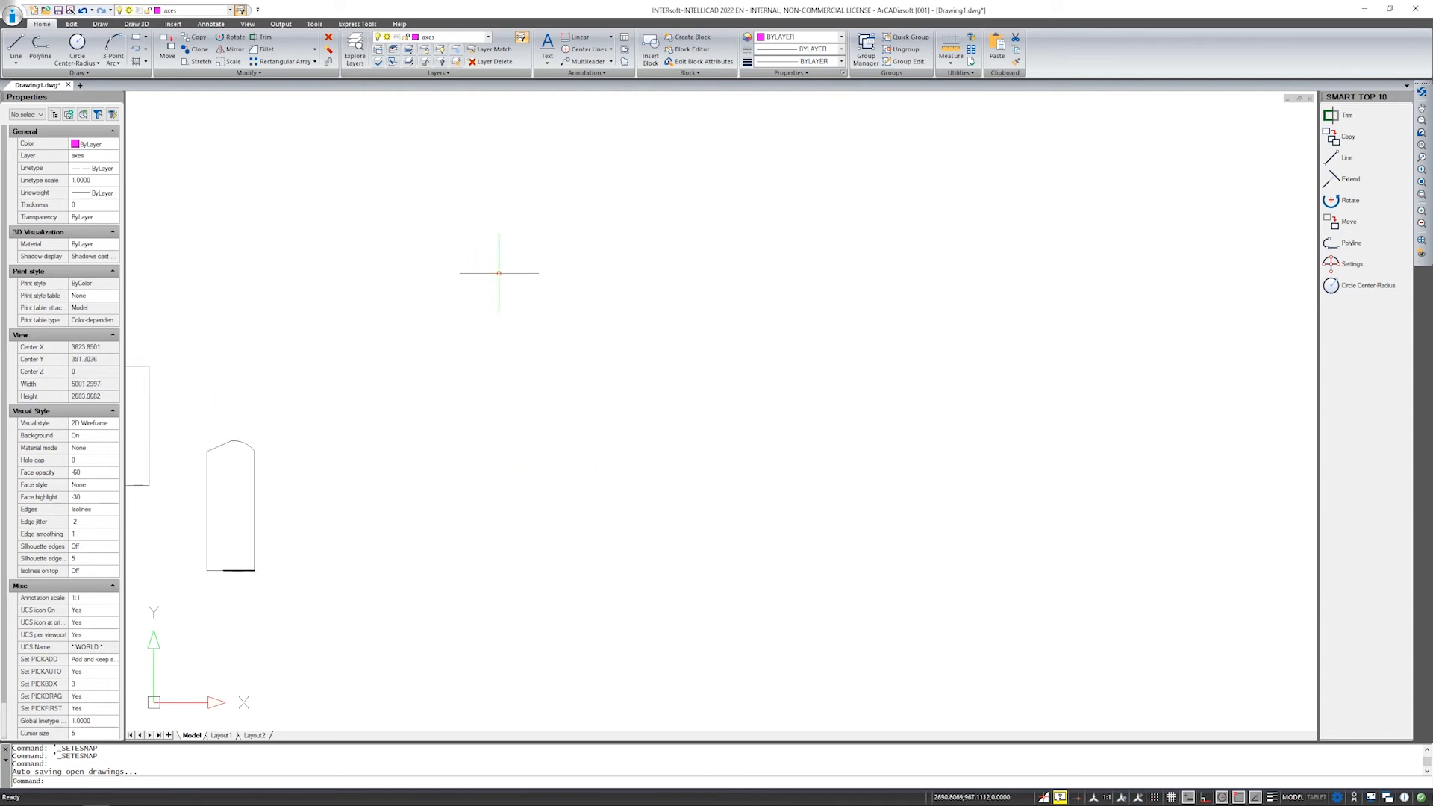
pyautogui.click(15, 46)
pyautogui.click(450, 429)
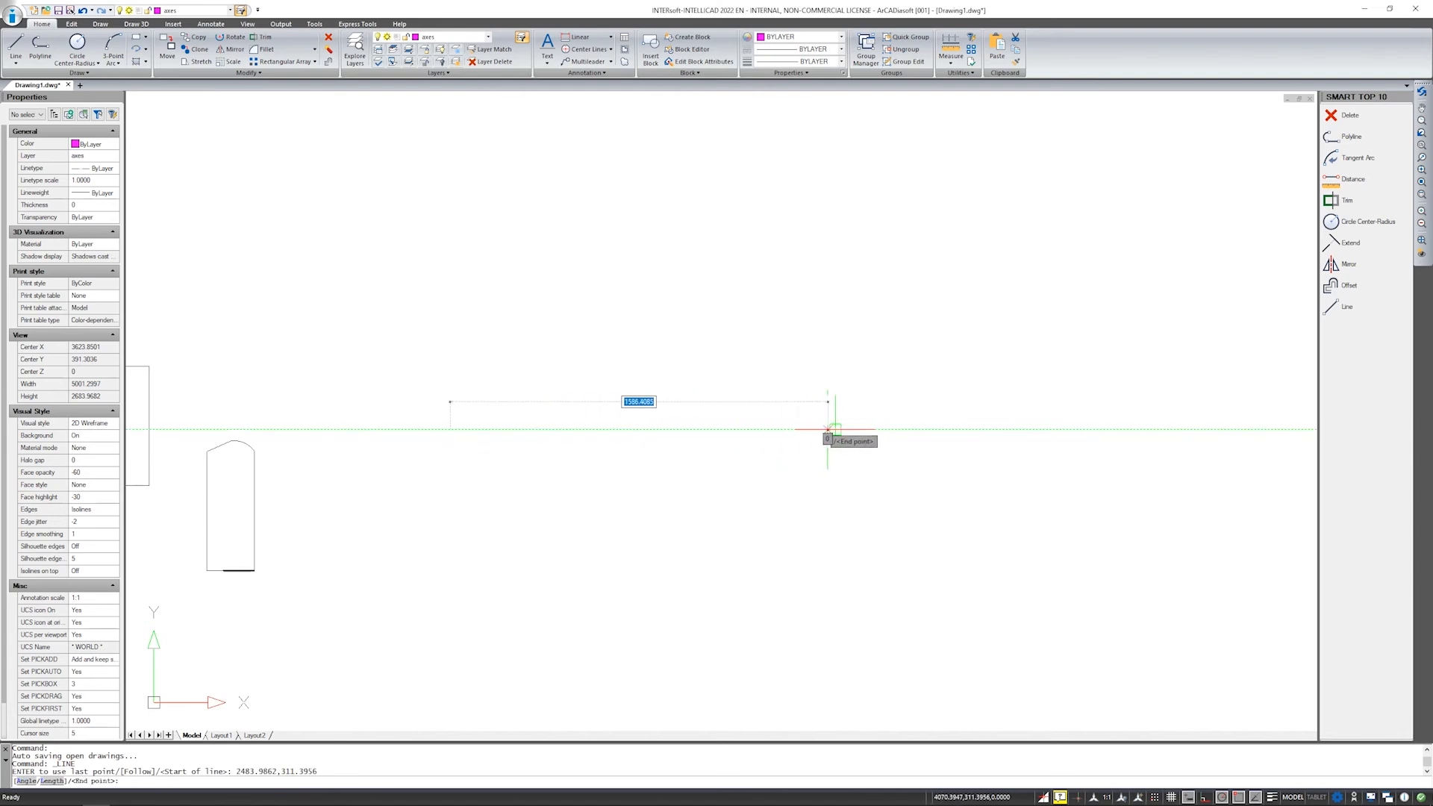
pyautogui.click(848, 429)
pyautogui.press('Return')
# Draw a vertical axis line about 602 units long crossing the horizontal axis near its left end.
pyautogui.press('Return')
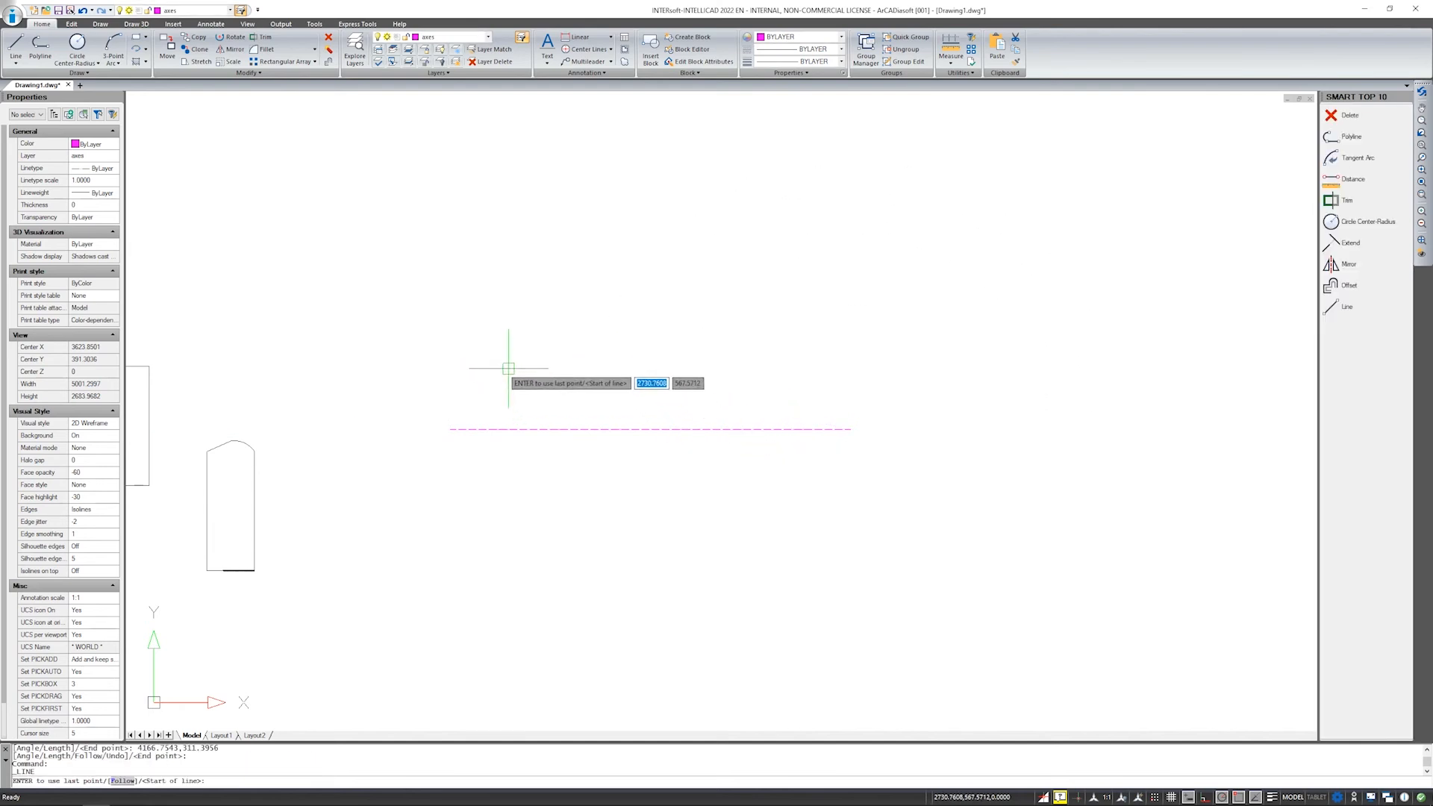
pyautogui.click(505, 361)
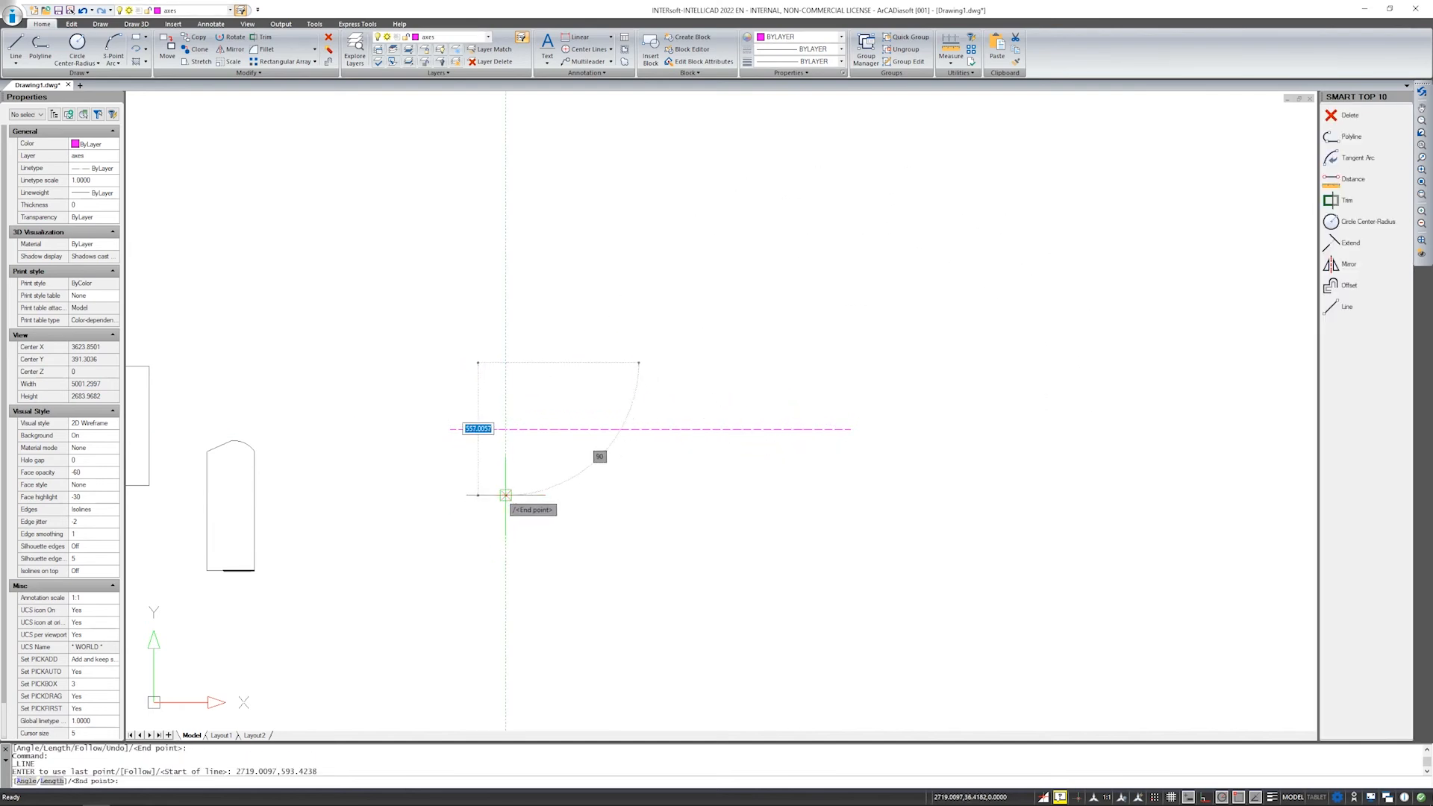
pyautogui.click(505, 504)
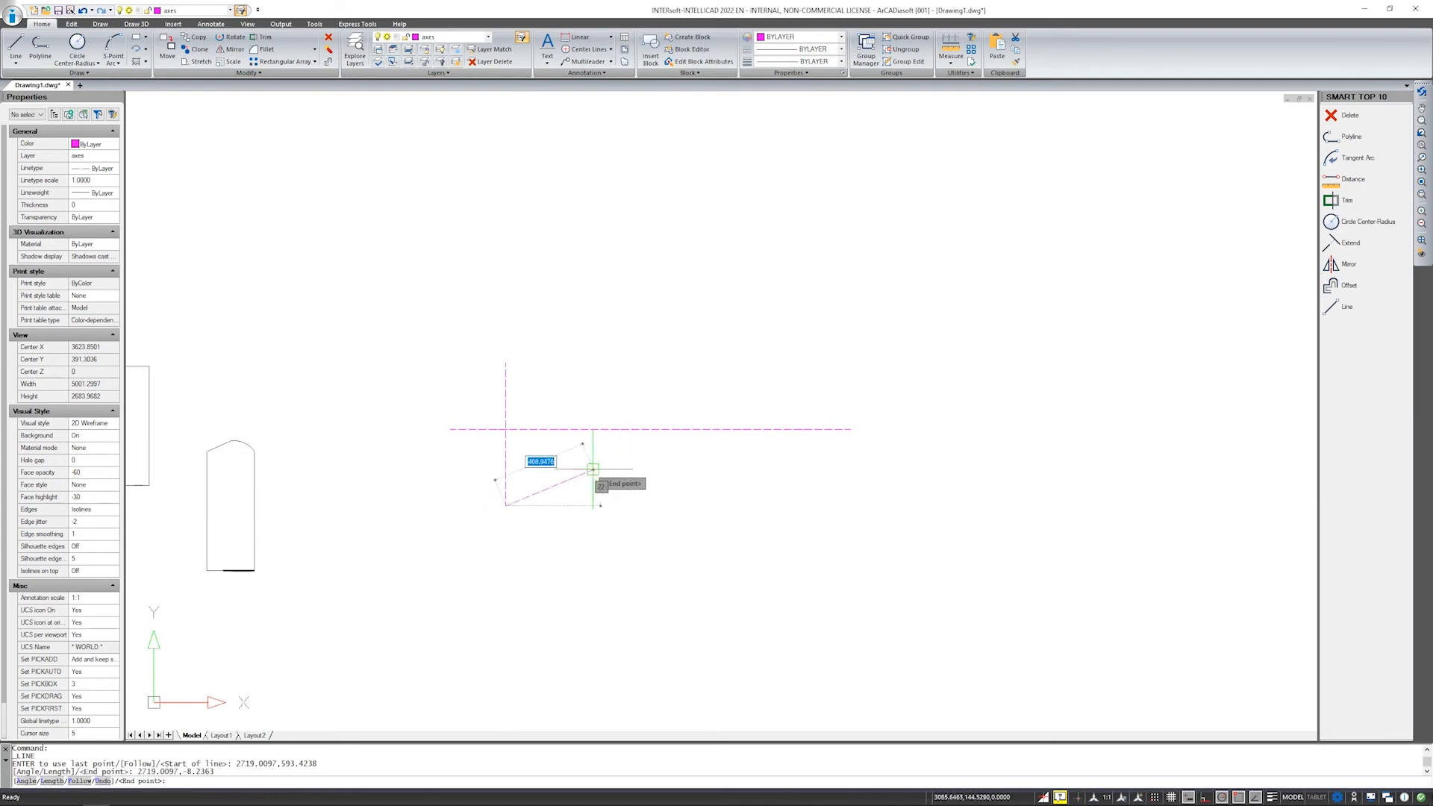
pyautogui.press('Return')
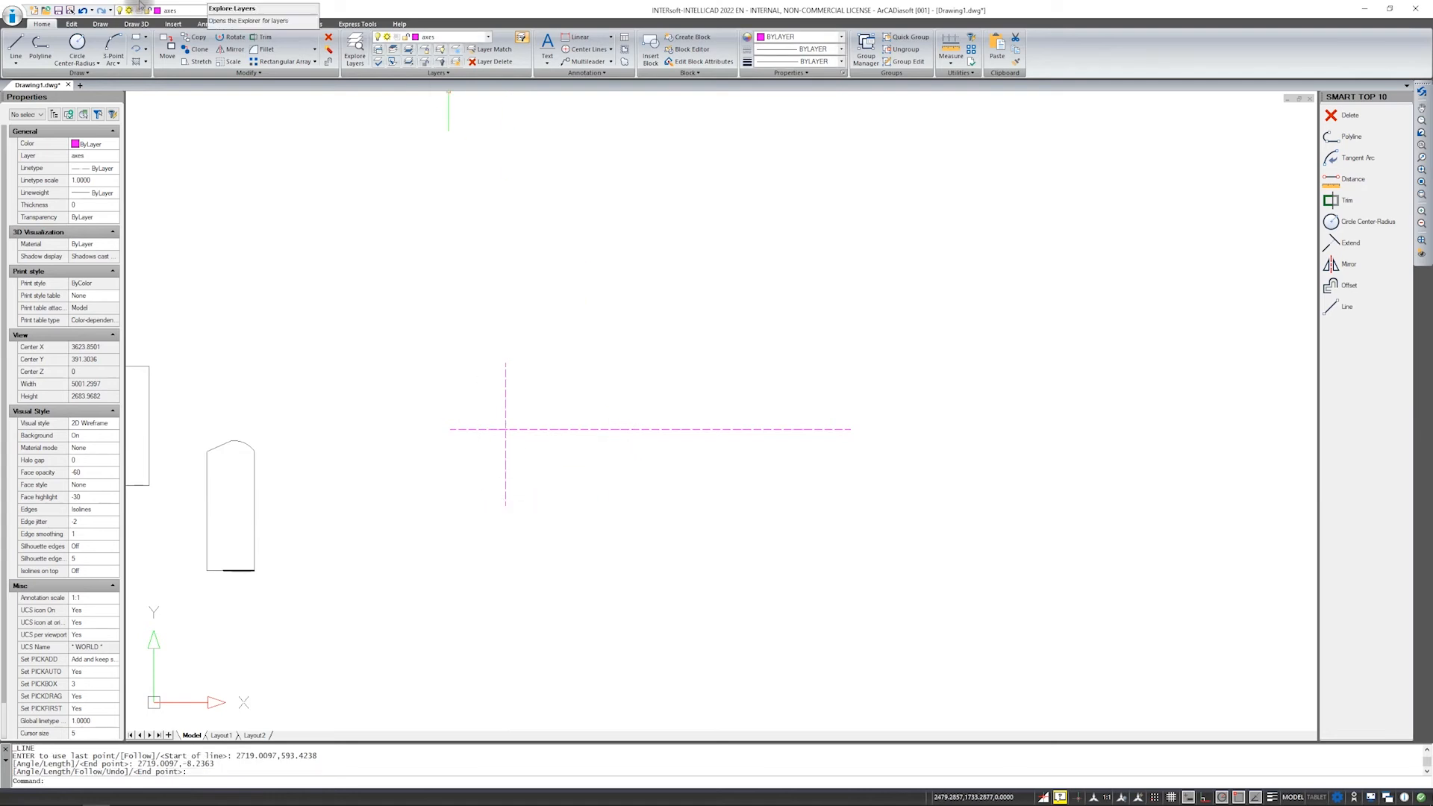
# Make outline the current layer.
pyautogui.click(77, 41)
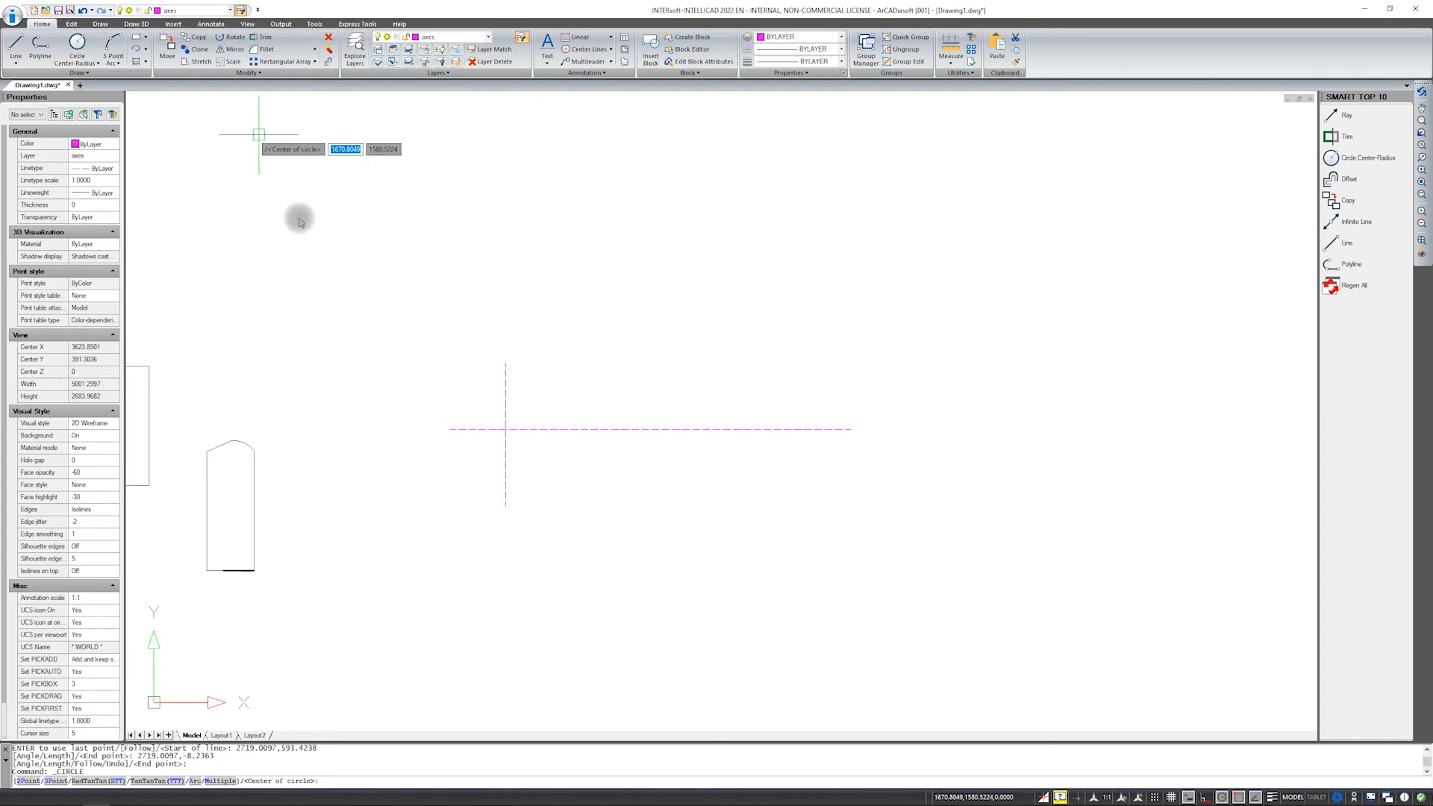
pyautogui.press('Escape')
pyautogui.click(179, 11)
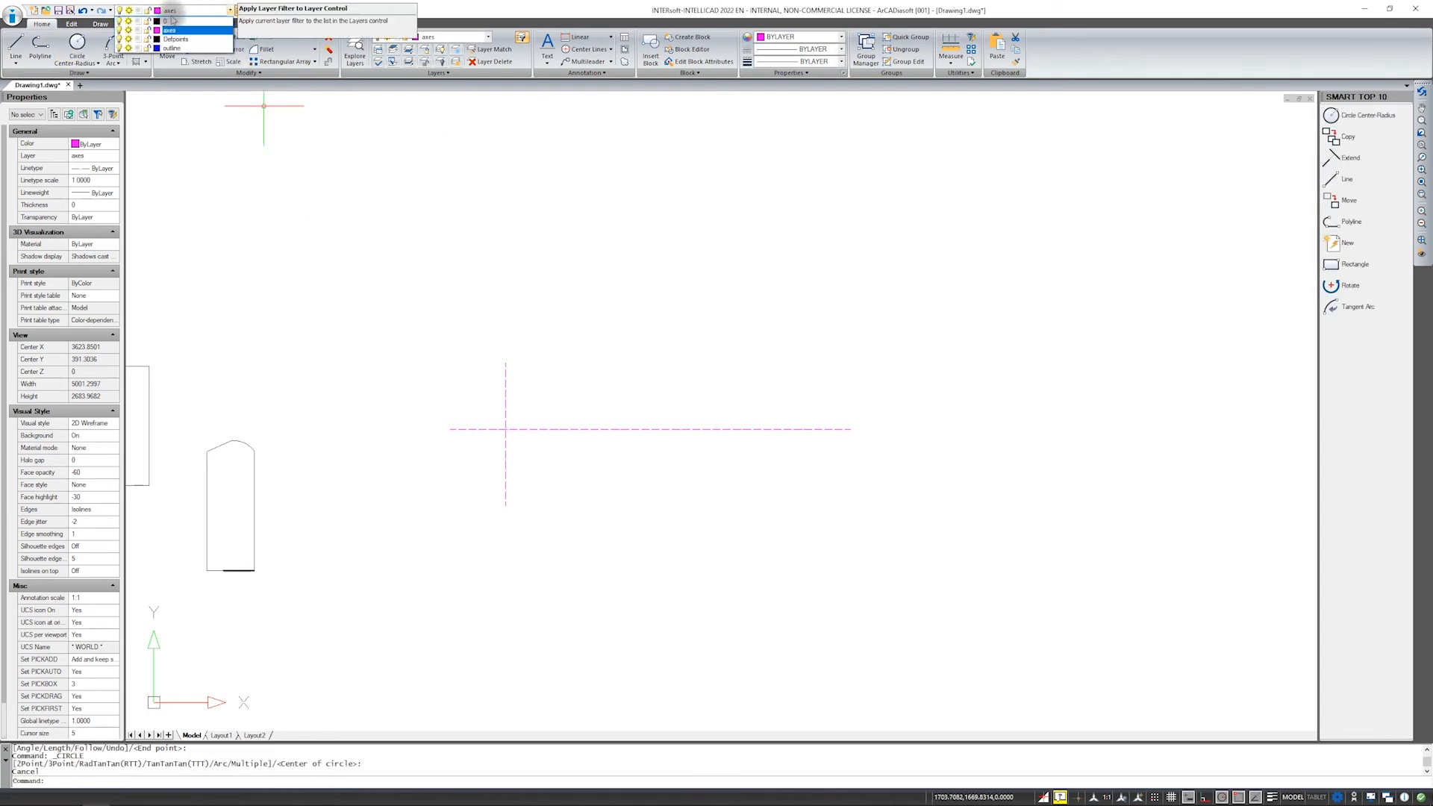
pyautogui.click(171, 47)
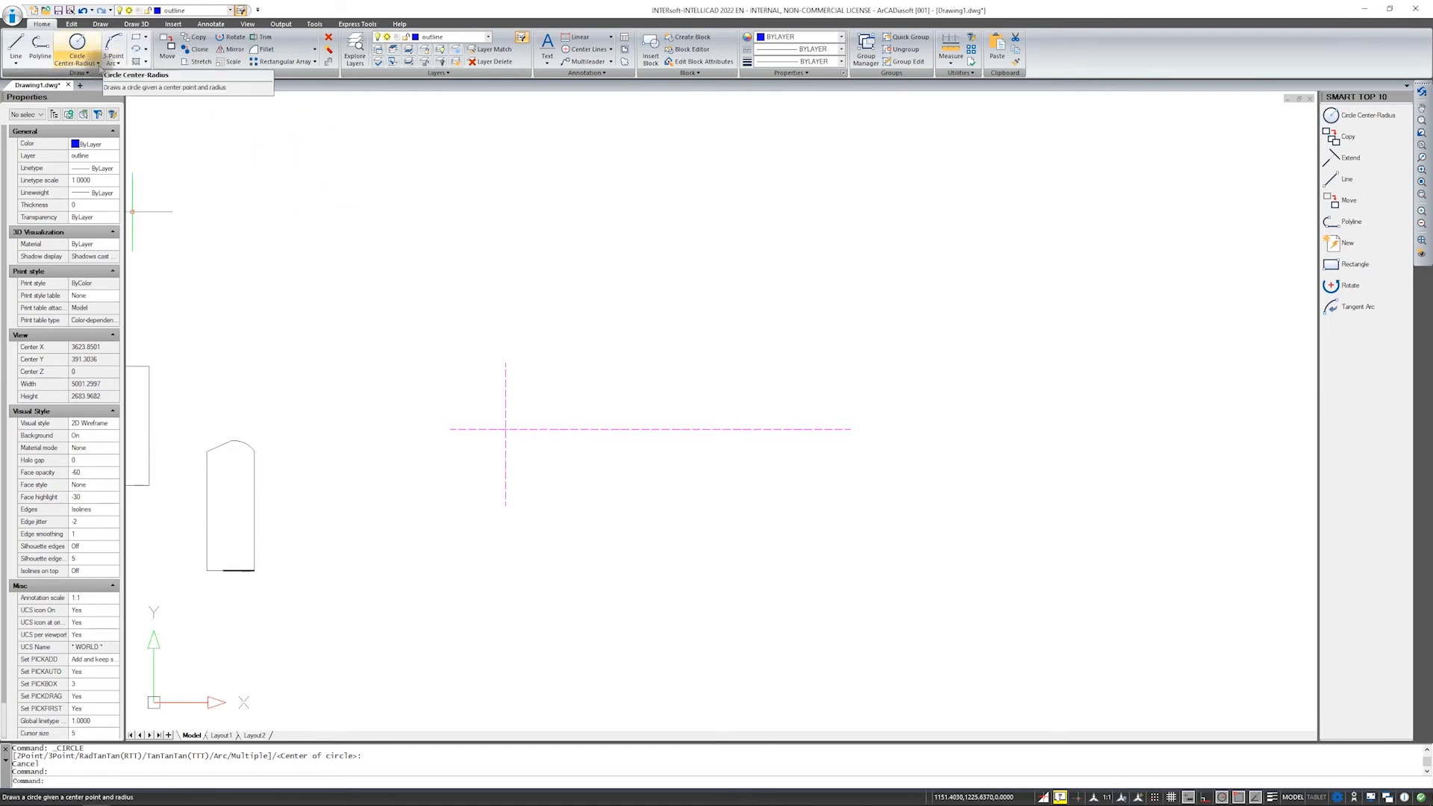
pyautogui.click(99, 65)
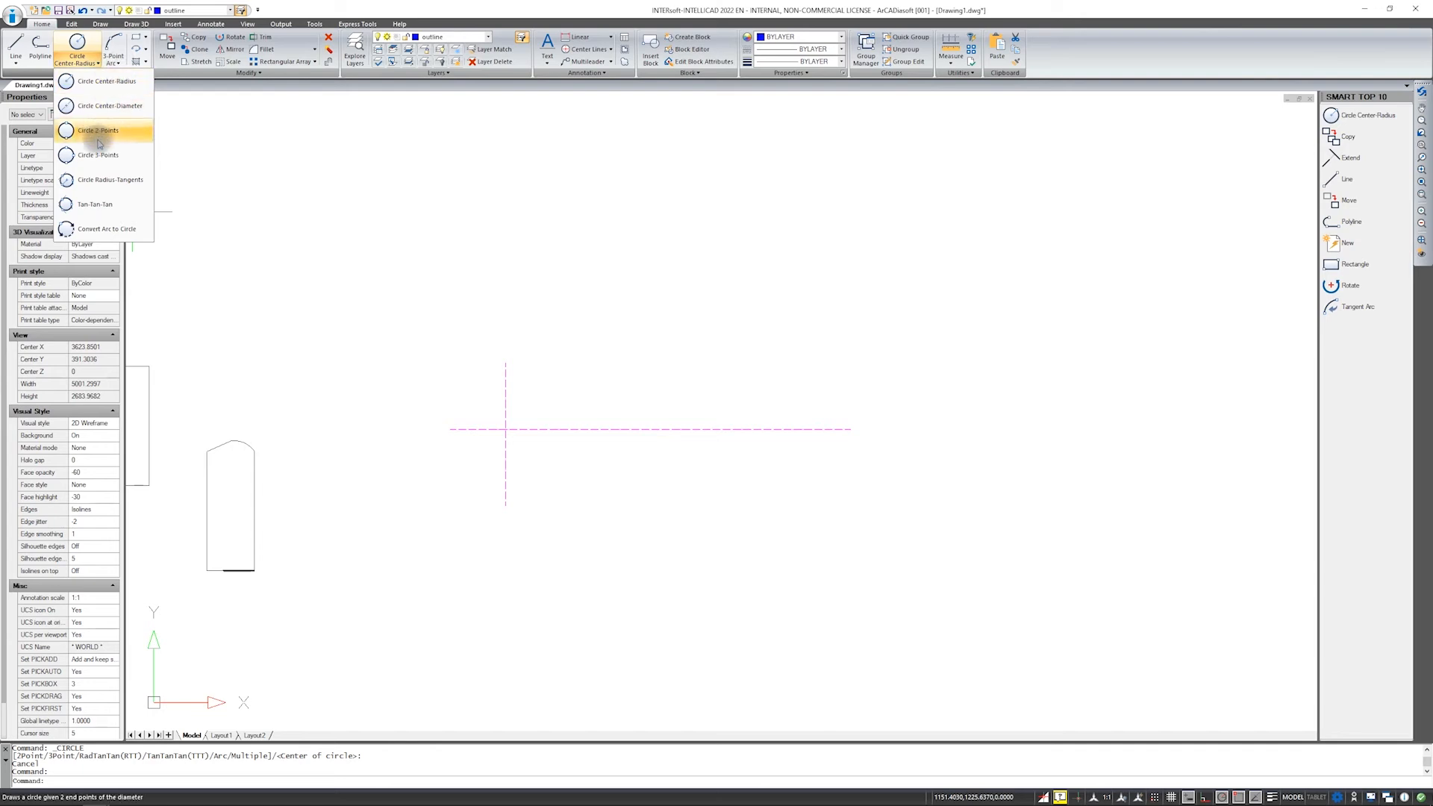
pyautogui.click(97, 84)
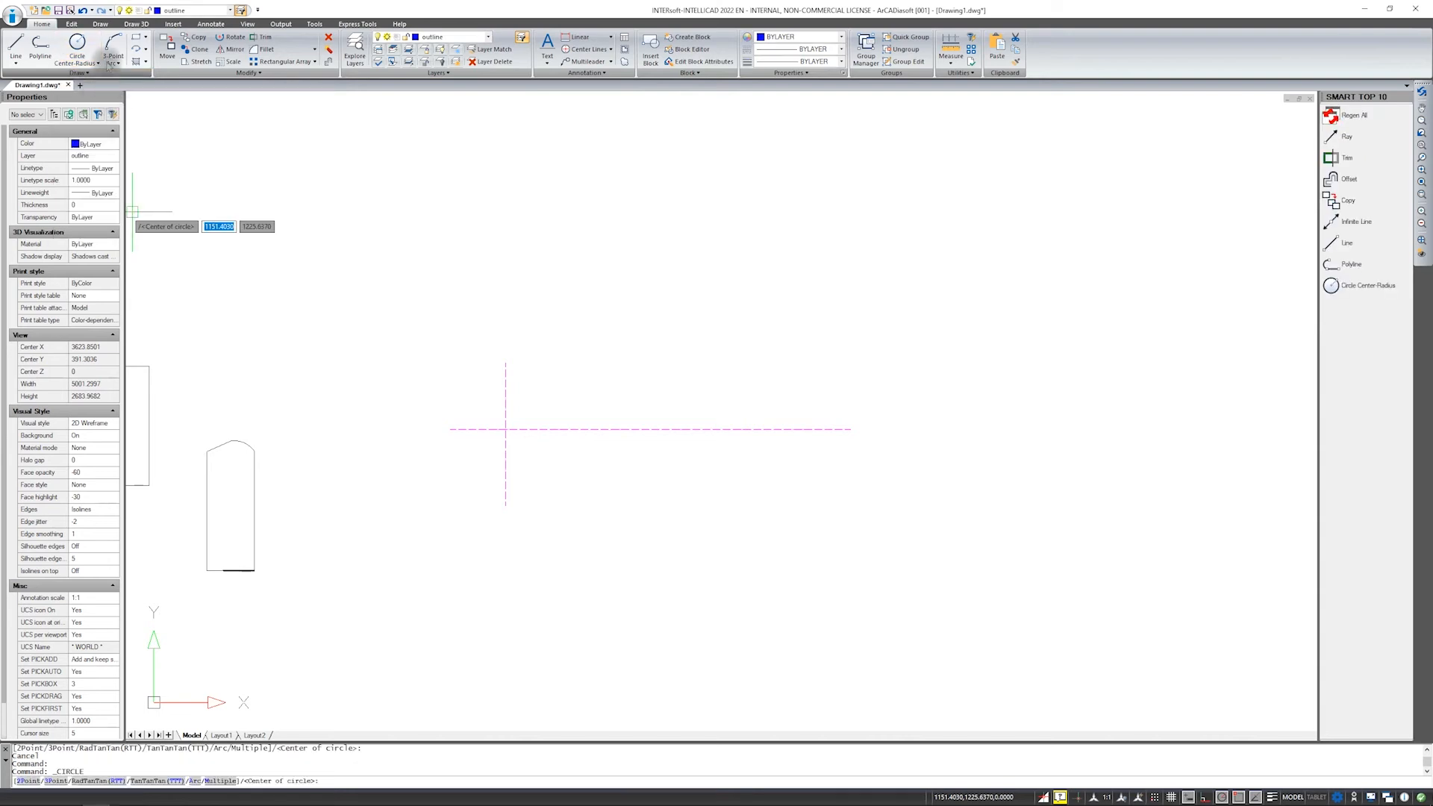
pyautogui.click(100, 24)
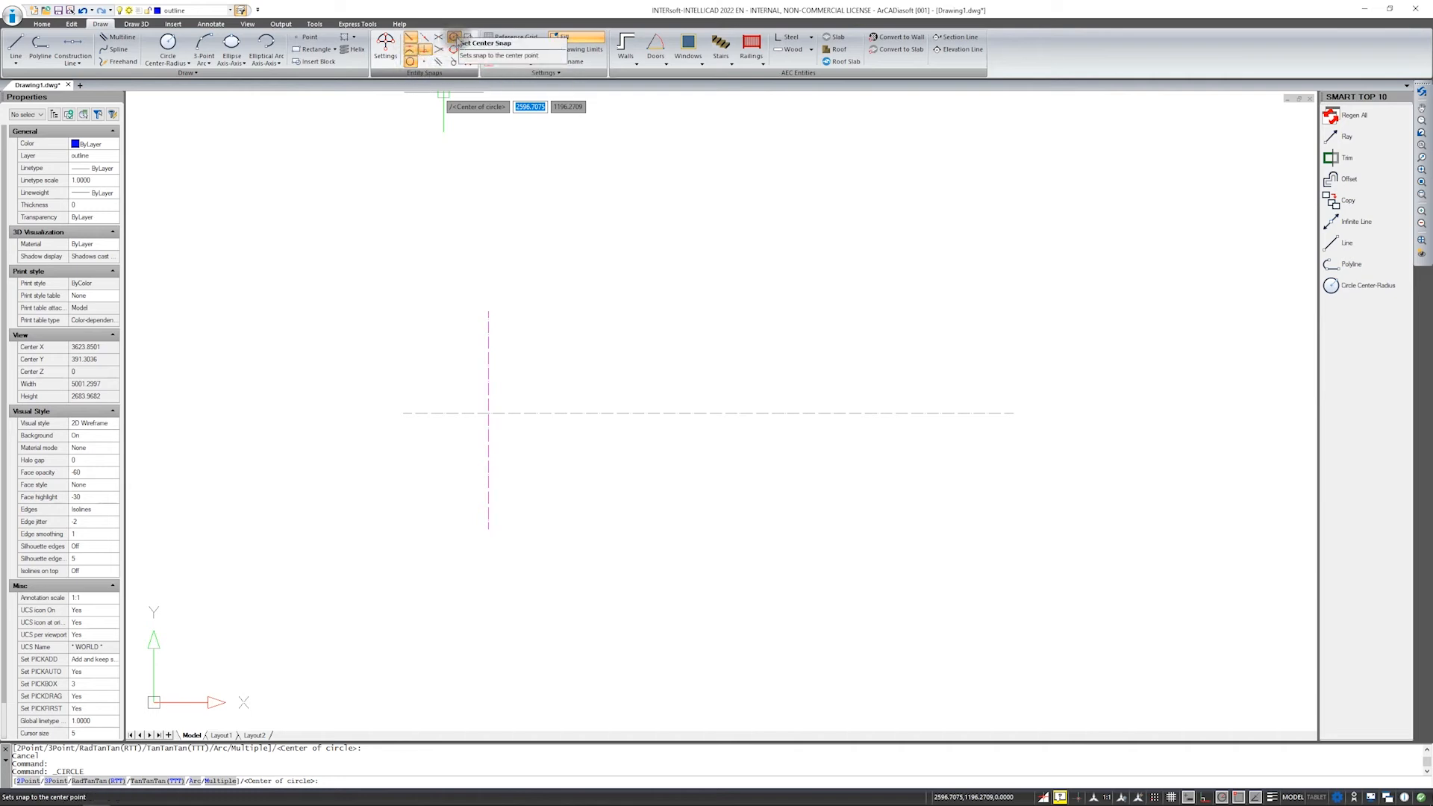
pyautogui.click(453, 37)
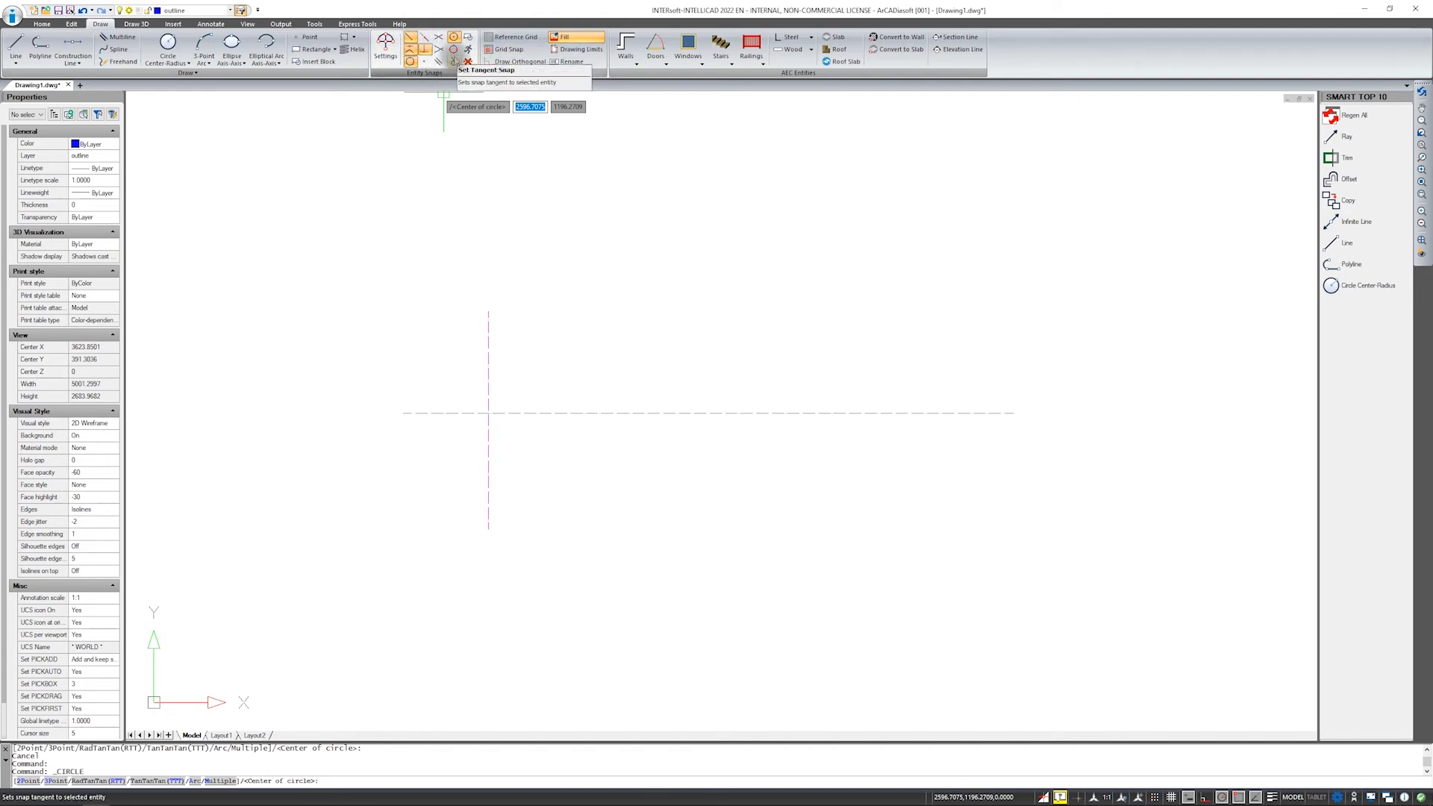
pyautogui.click(467, 34)
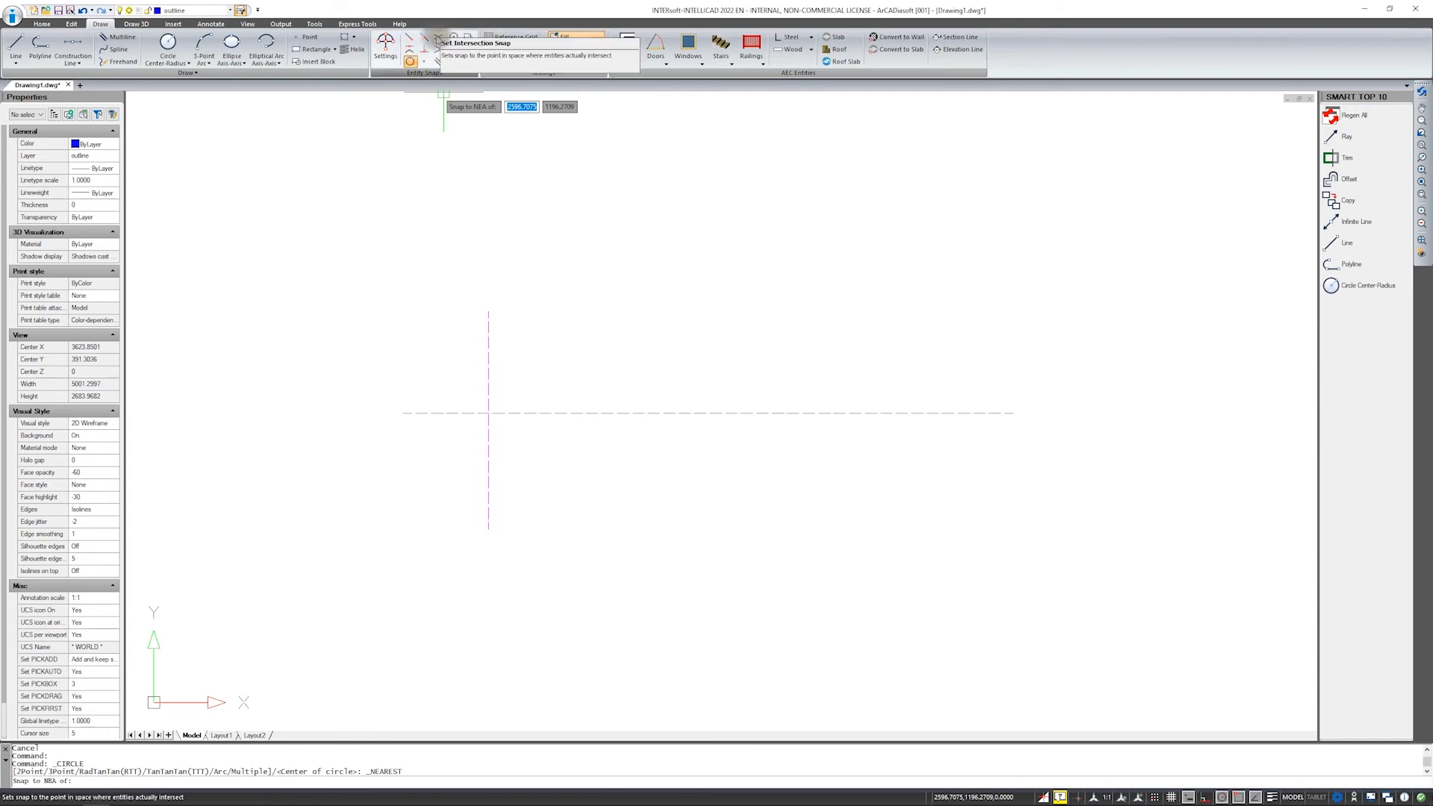
pyautogui.click(438, 36)
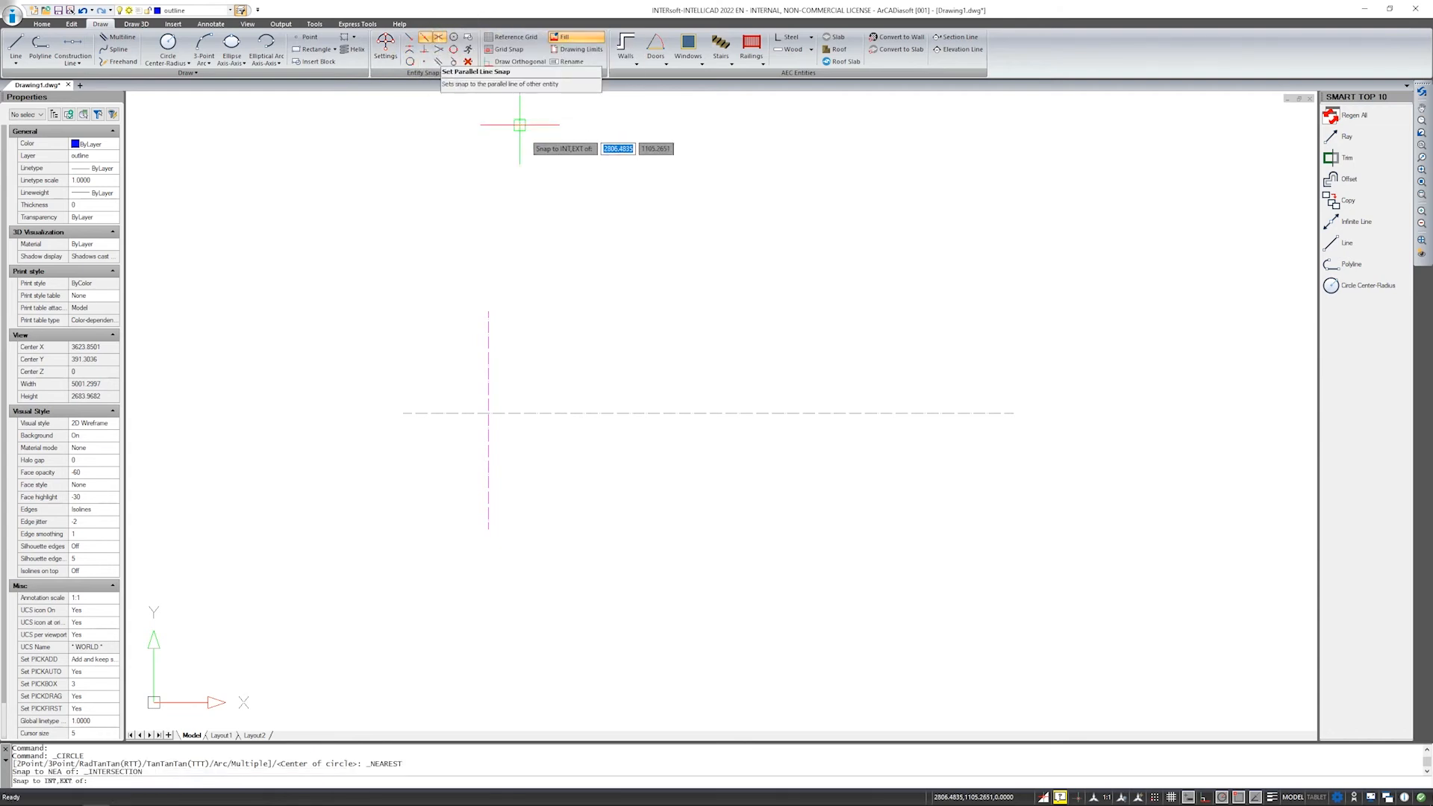
pyautogui.click(1240, 798)
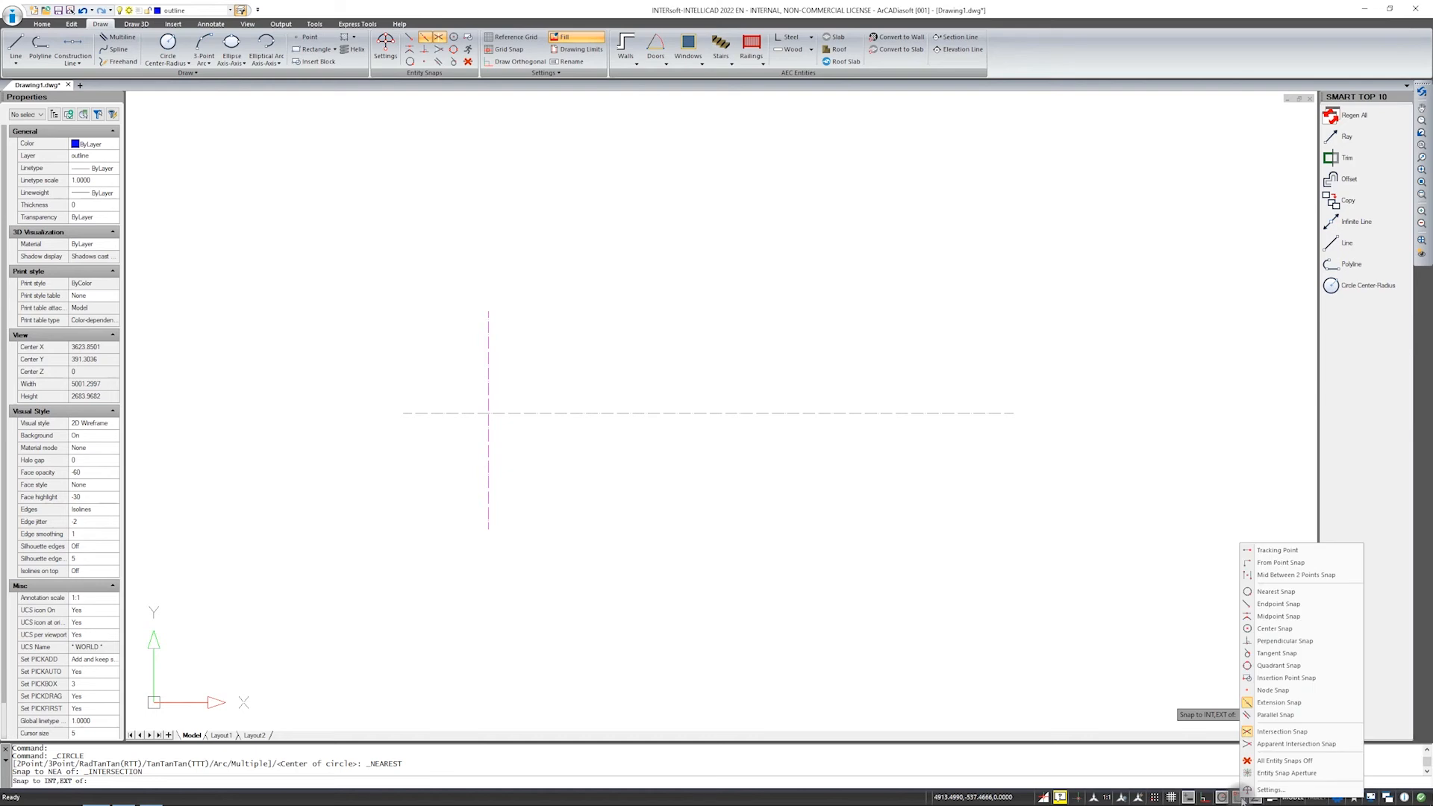
pyautogui.click(1058, 57)
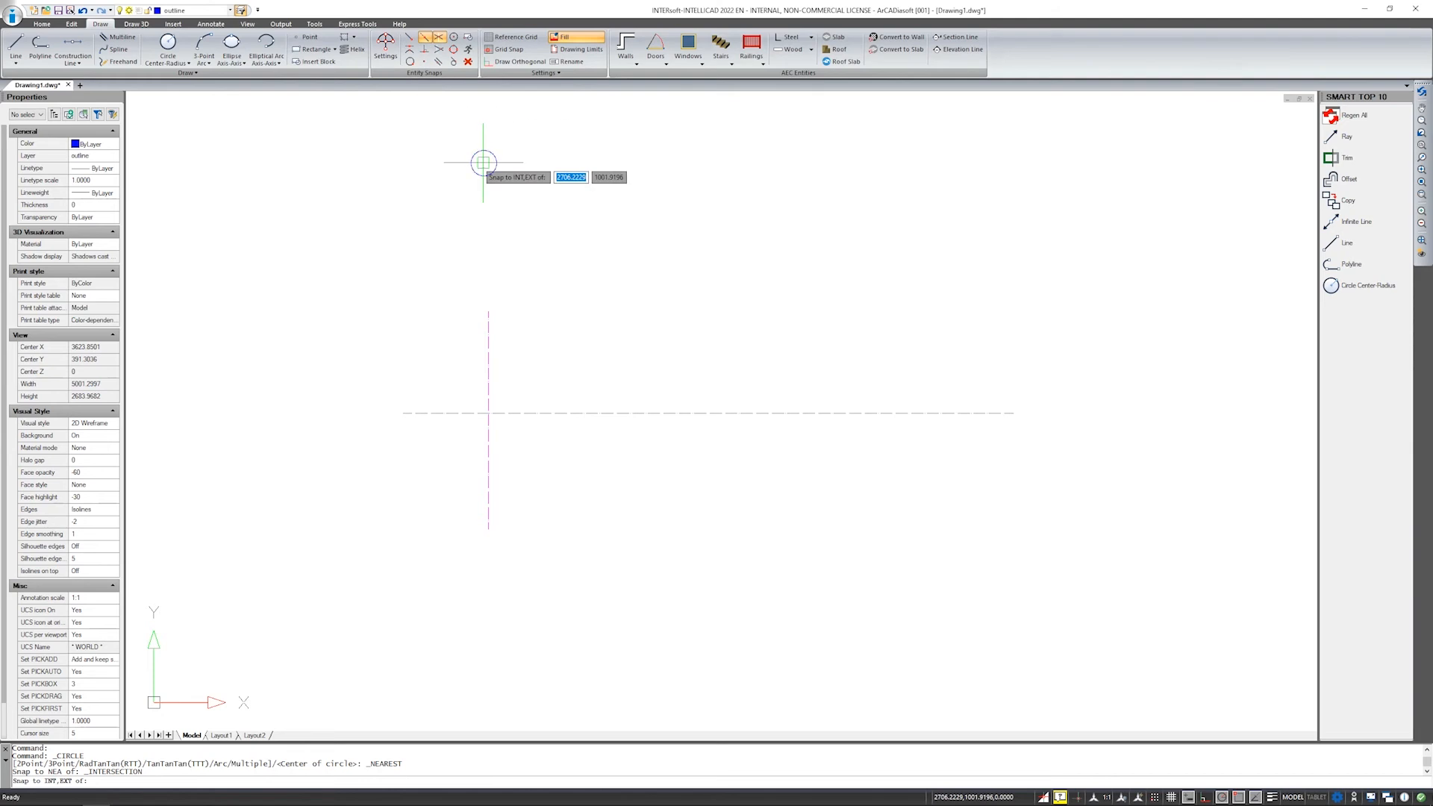
pyautogui.click(483, 163)
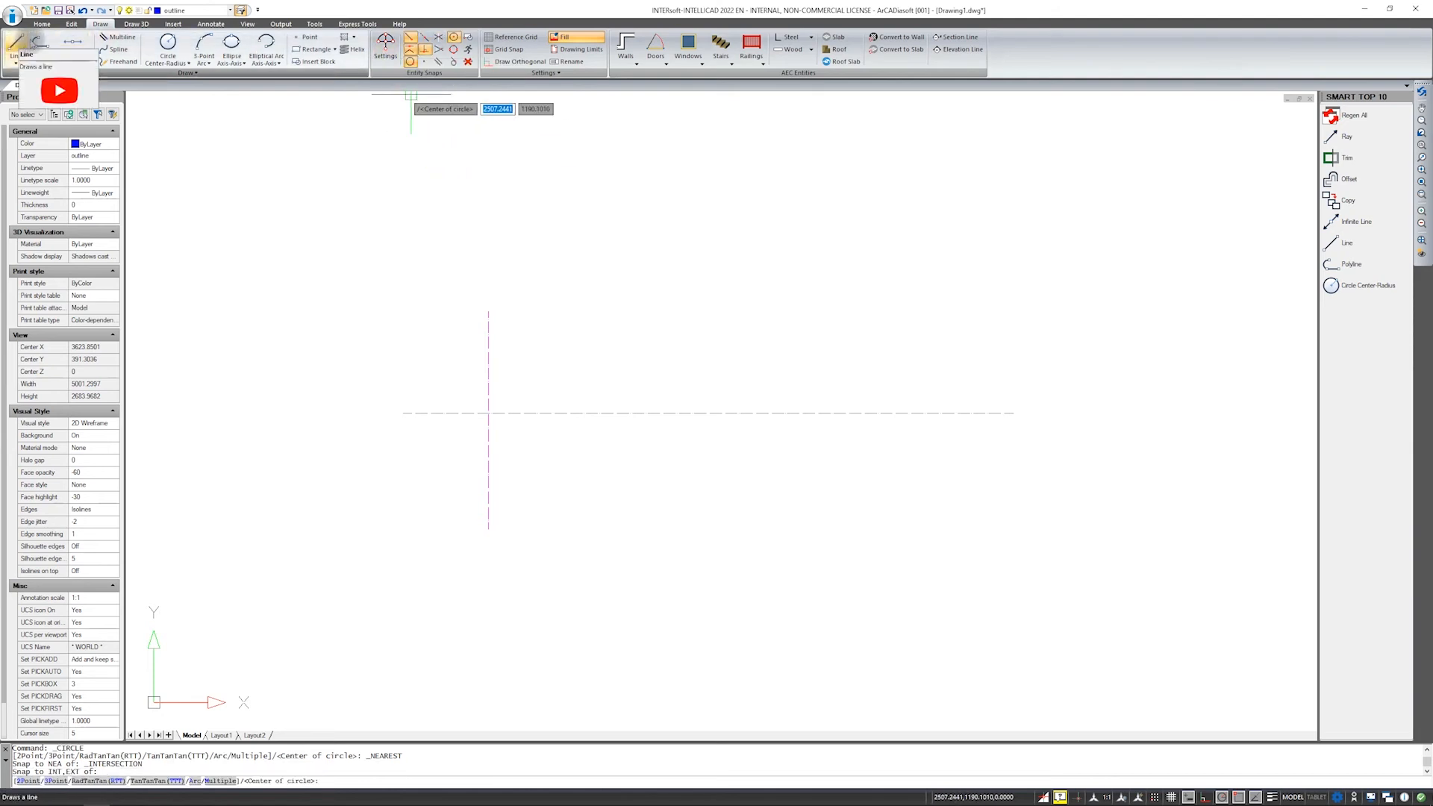
# Draw a circle of radius 50 centred on the intersection of the two axis lines, using the Intersection snap.
pyautogui.click(168, 43)
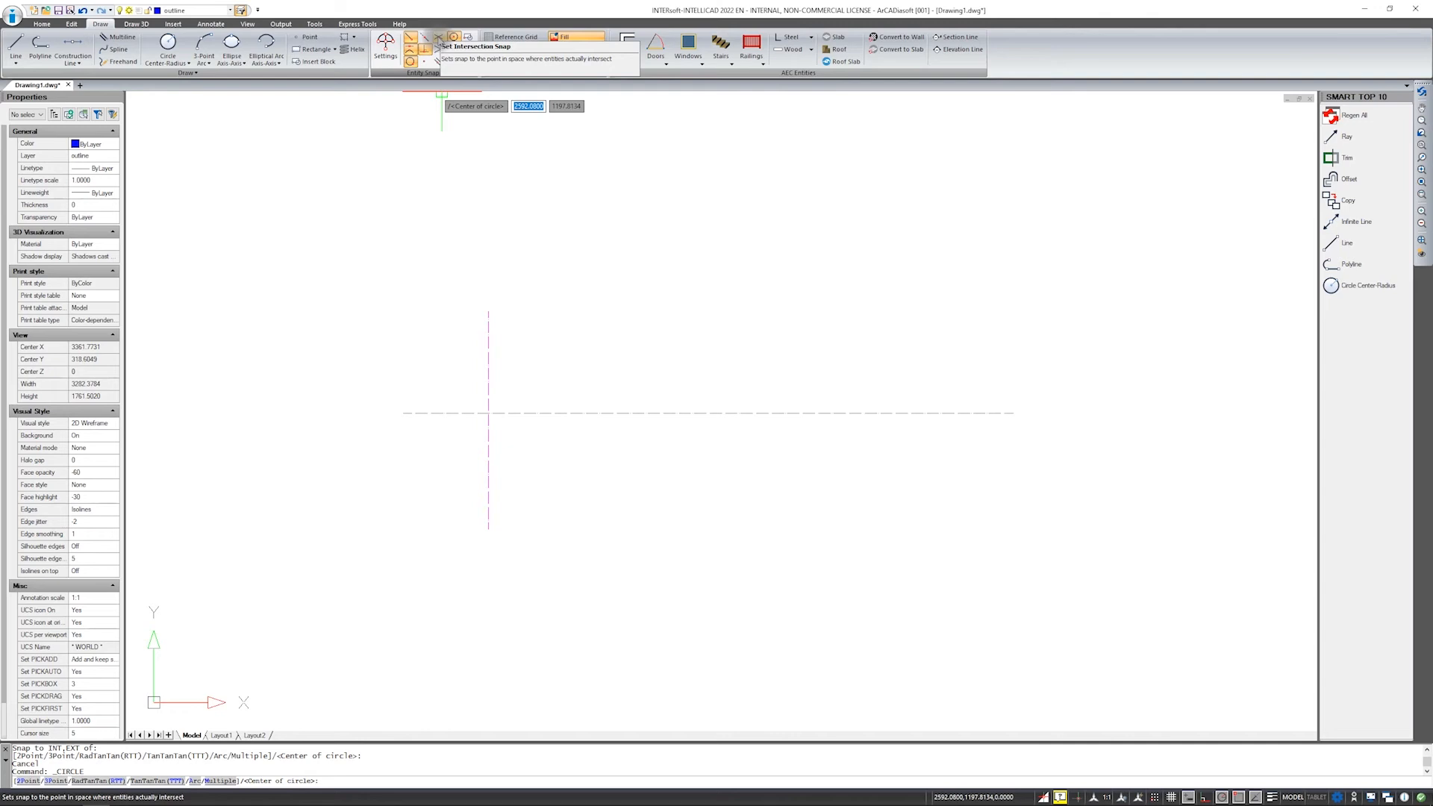
pyautogui.click(439, 38)
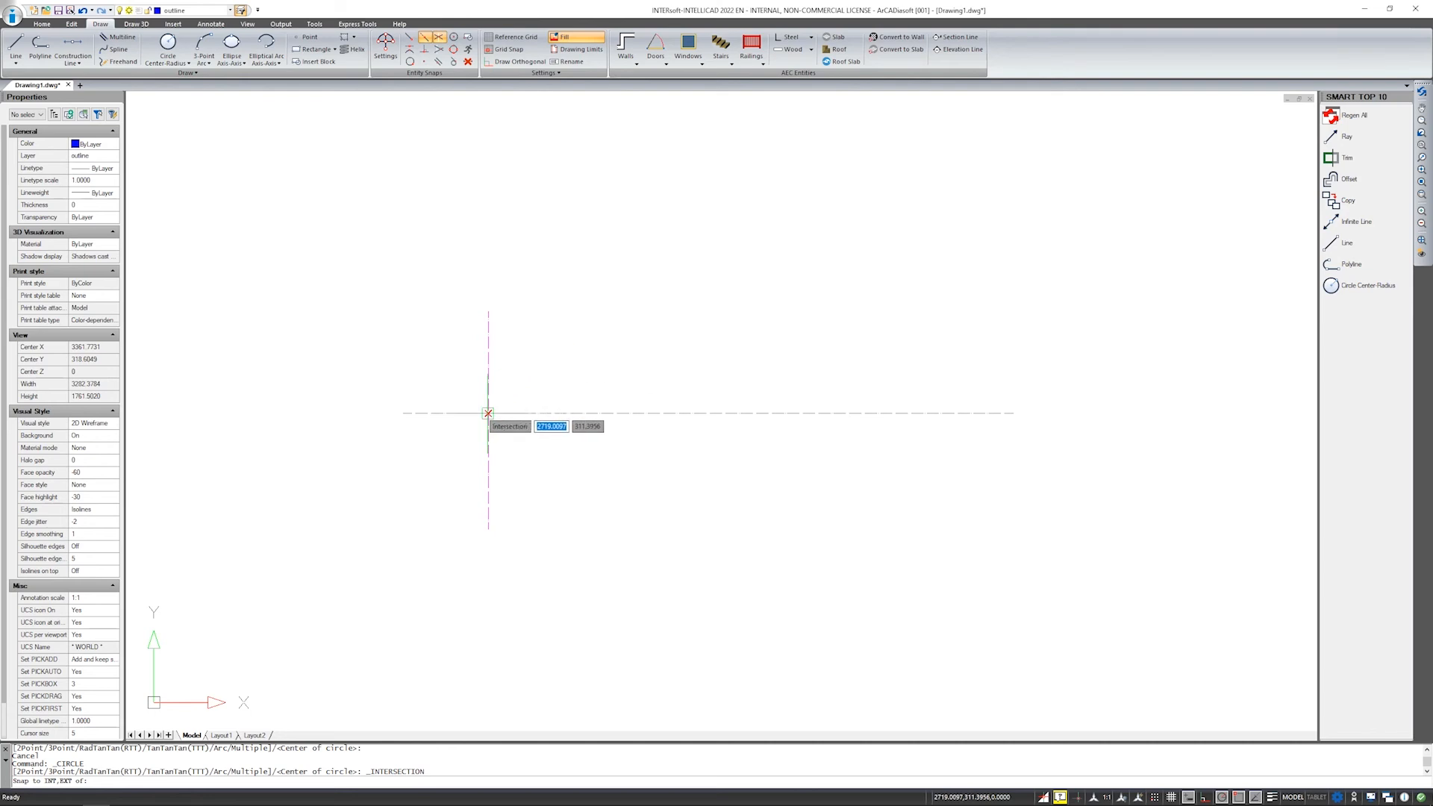
pyautogui.click(488, 413)
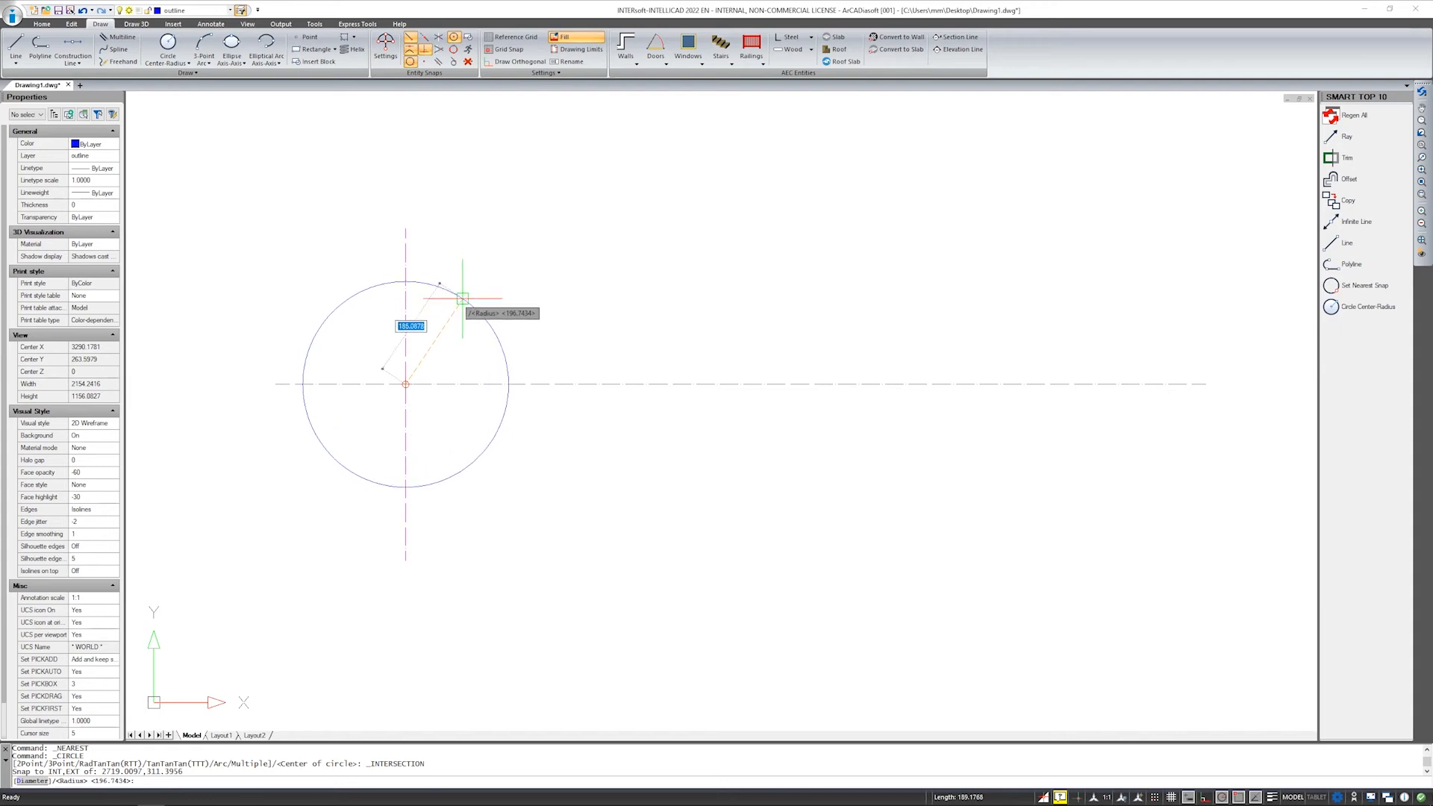
pyautogui.write('50')
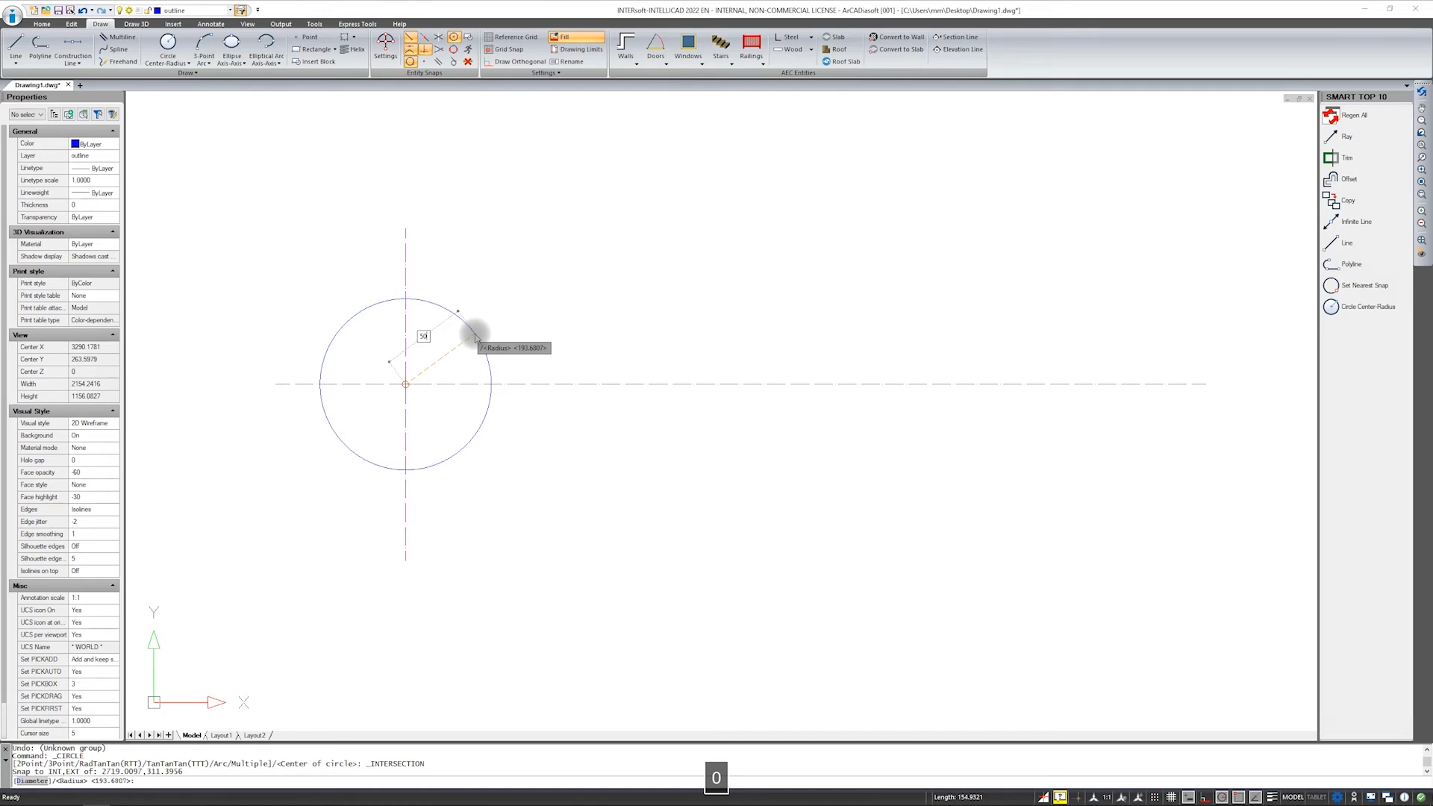
pyautogui.press('Return')
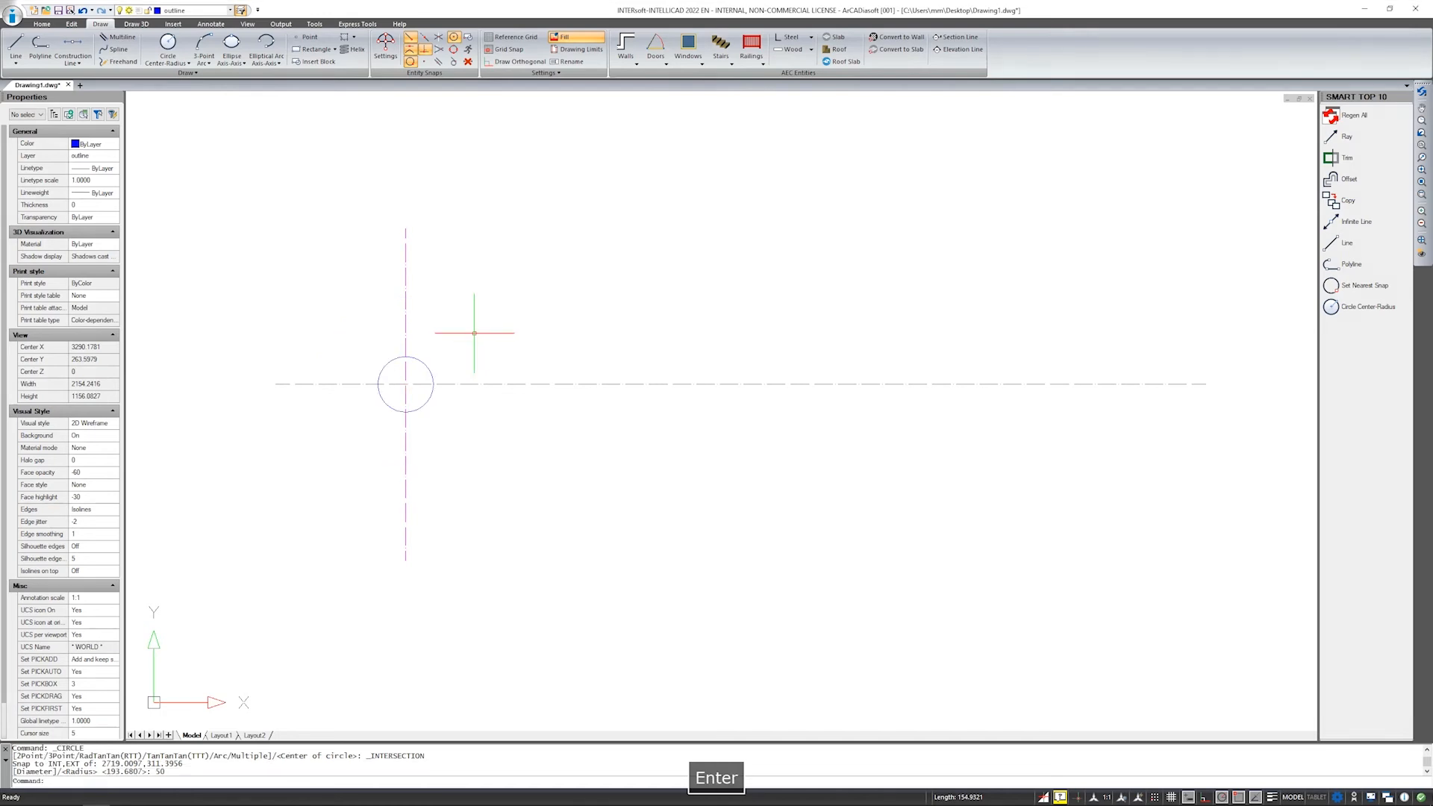
pyautogui.rightClick(461, 270)
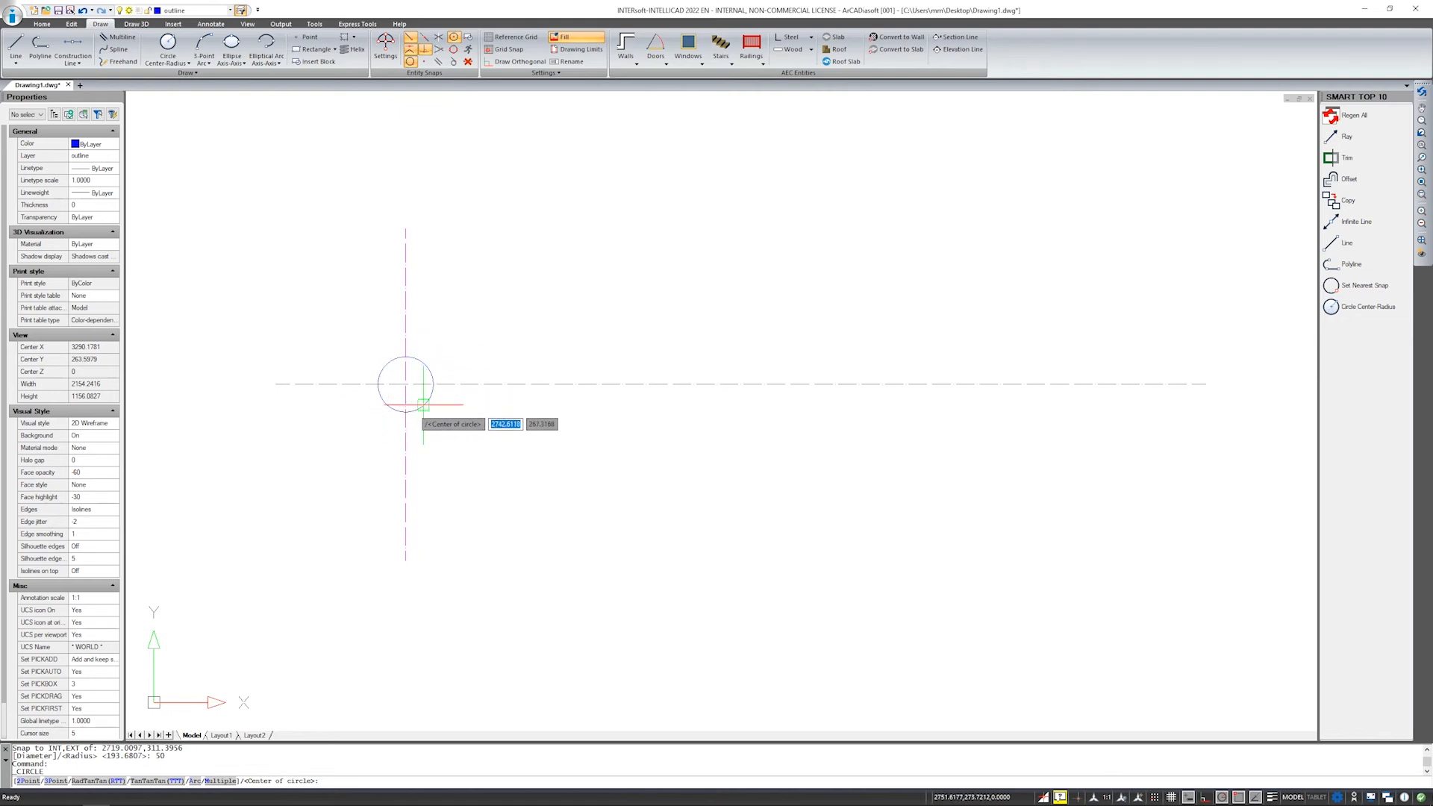
pyautogui.scroll(3, 423, 419)
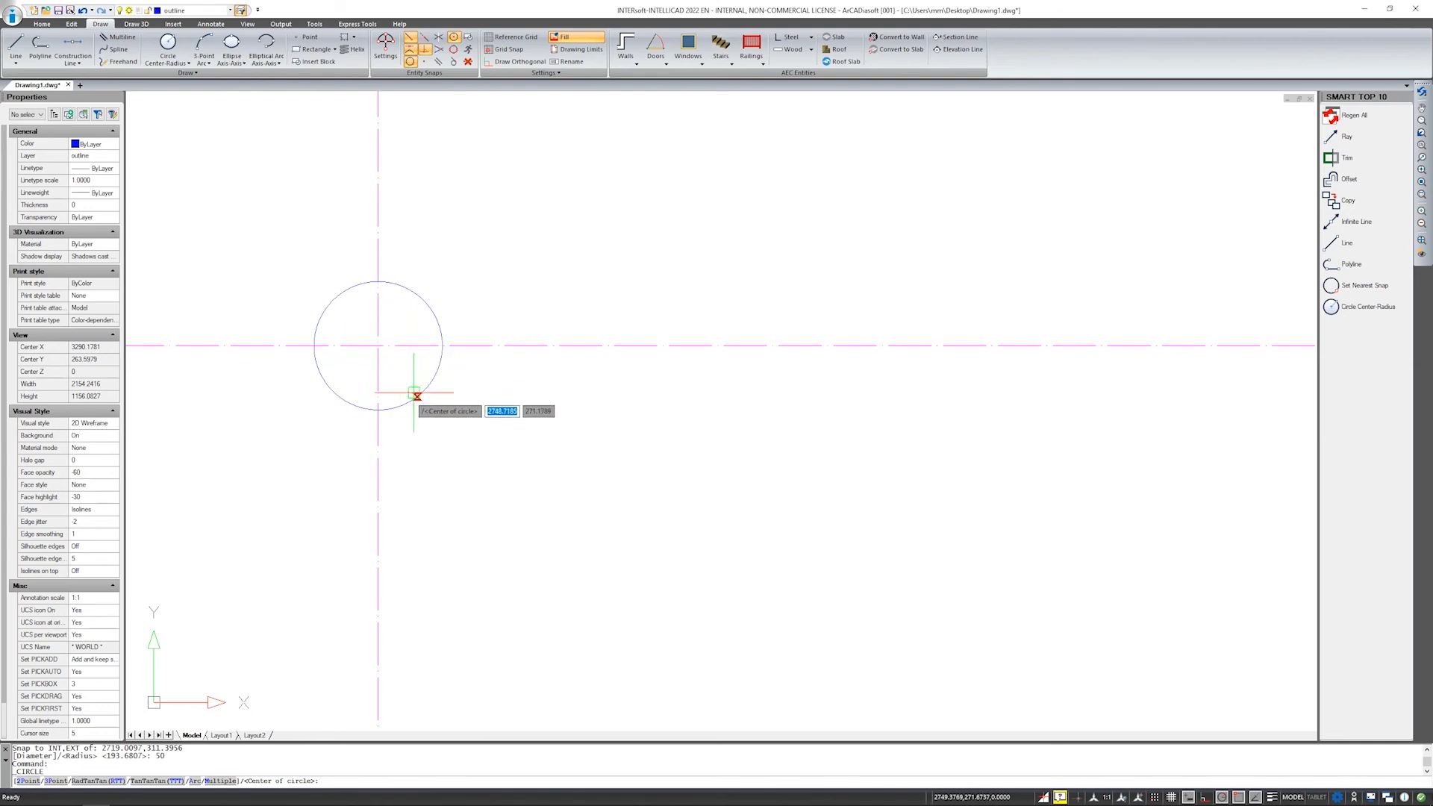
pyautogui.rightClick(450, 246)
pyautogui.press('Escape')
# Try to start another circle at the intersection of the axis lines after calling the Nearest snap.
pyautogui.click(410, 62)
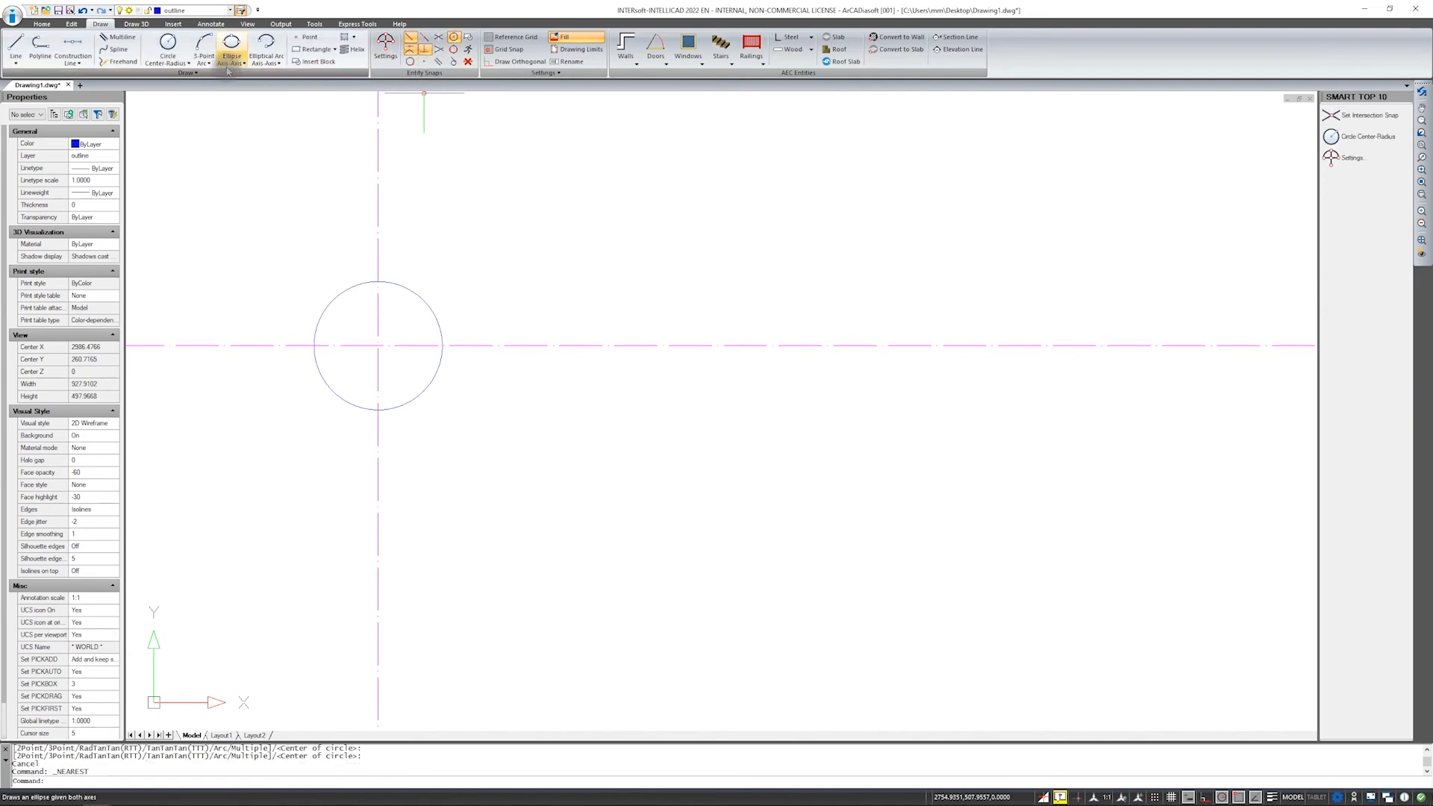
pyautogui.click(167, 44)
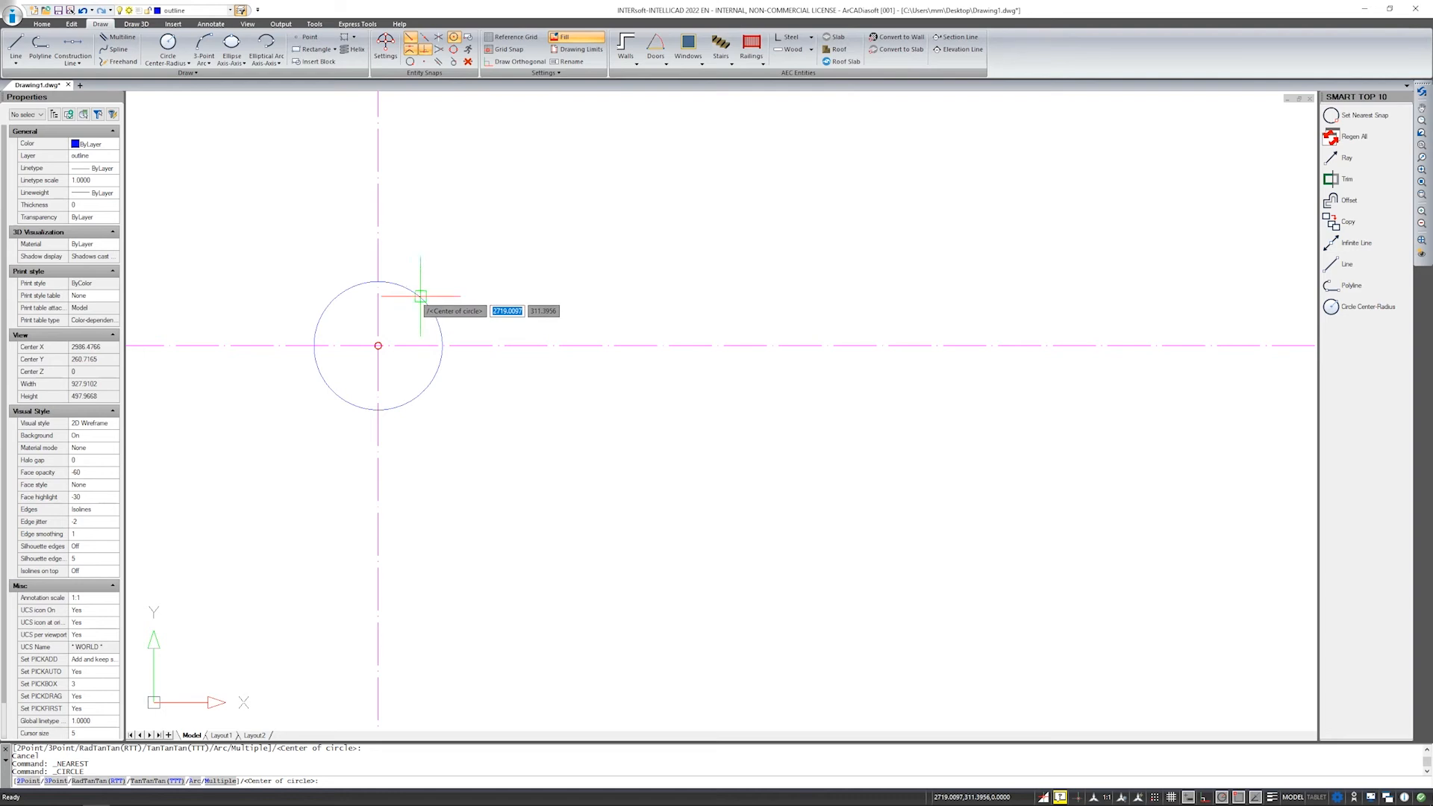
pyautogui.click(409, 62)
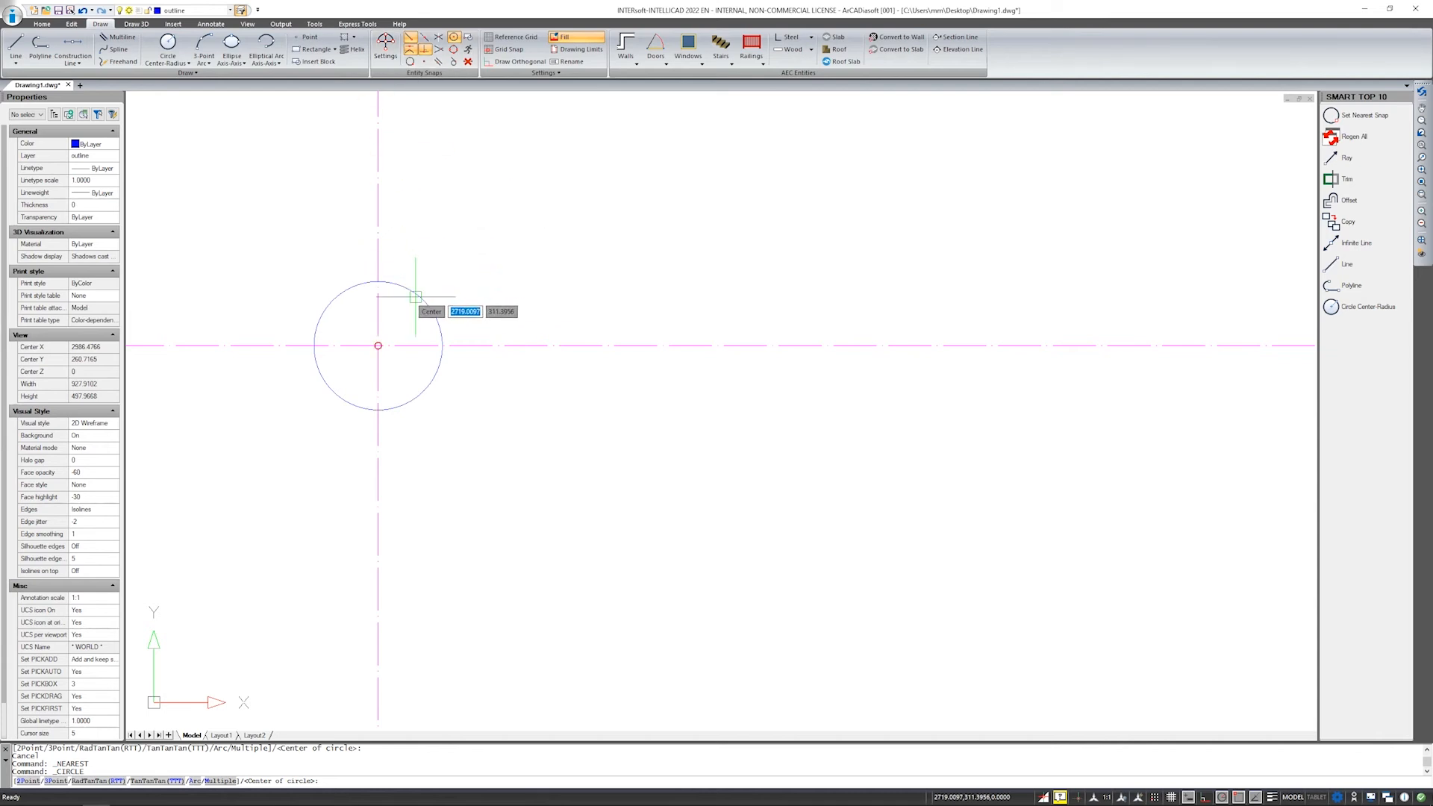
pyautogui.scroll(2, 416, 297)
pyautogui.scroll(-2, 415, 297)
pyautogui.scroll(1, 415, 297)
pyautogui.scroll(-1, 416, 297)
pyautogui.click(417, 291)
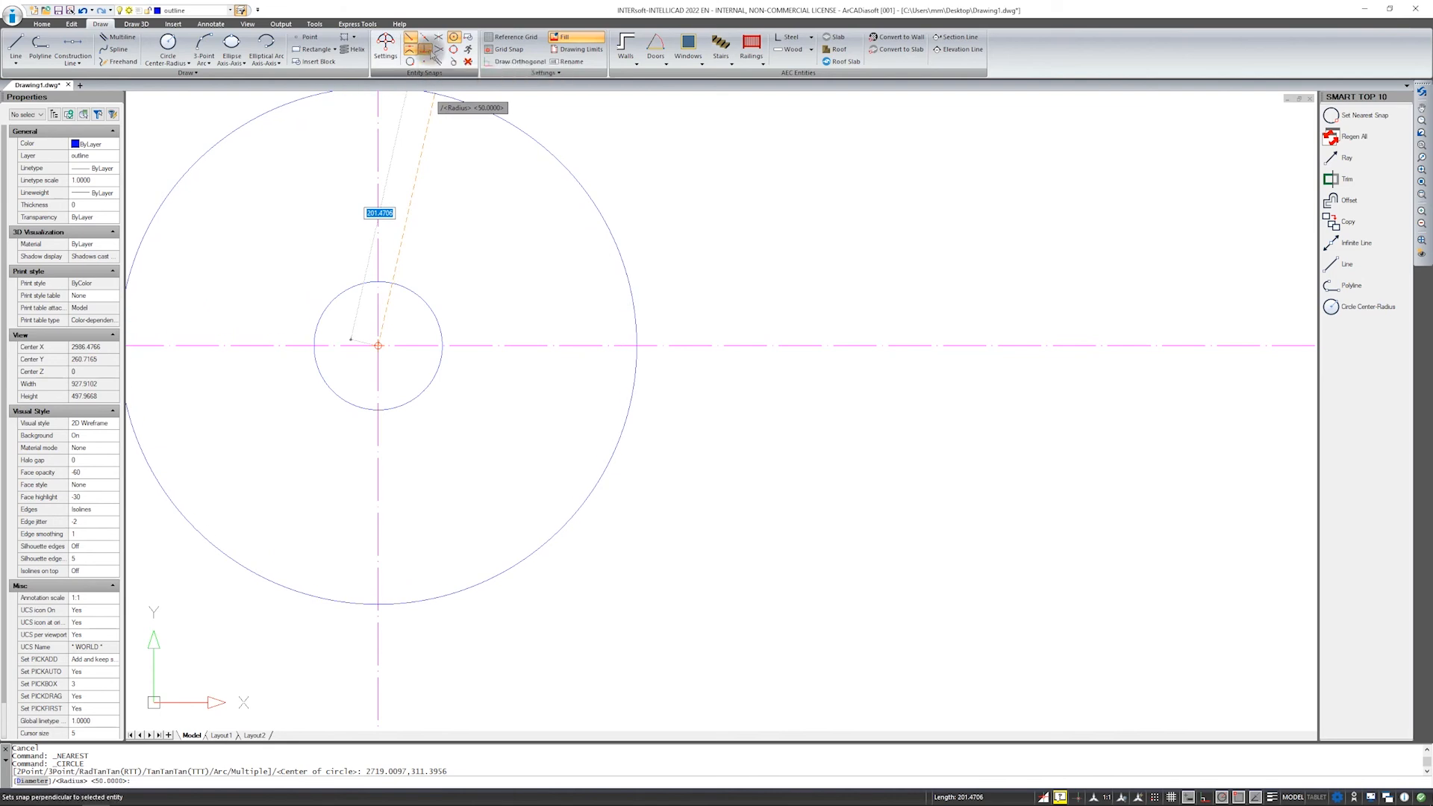
pyautogui.press('Escape')
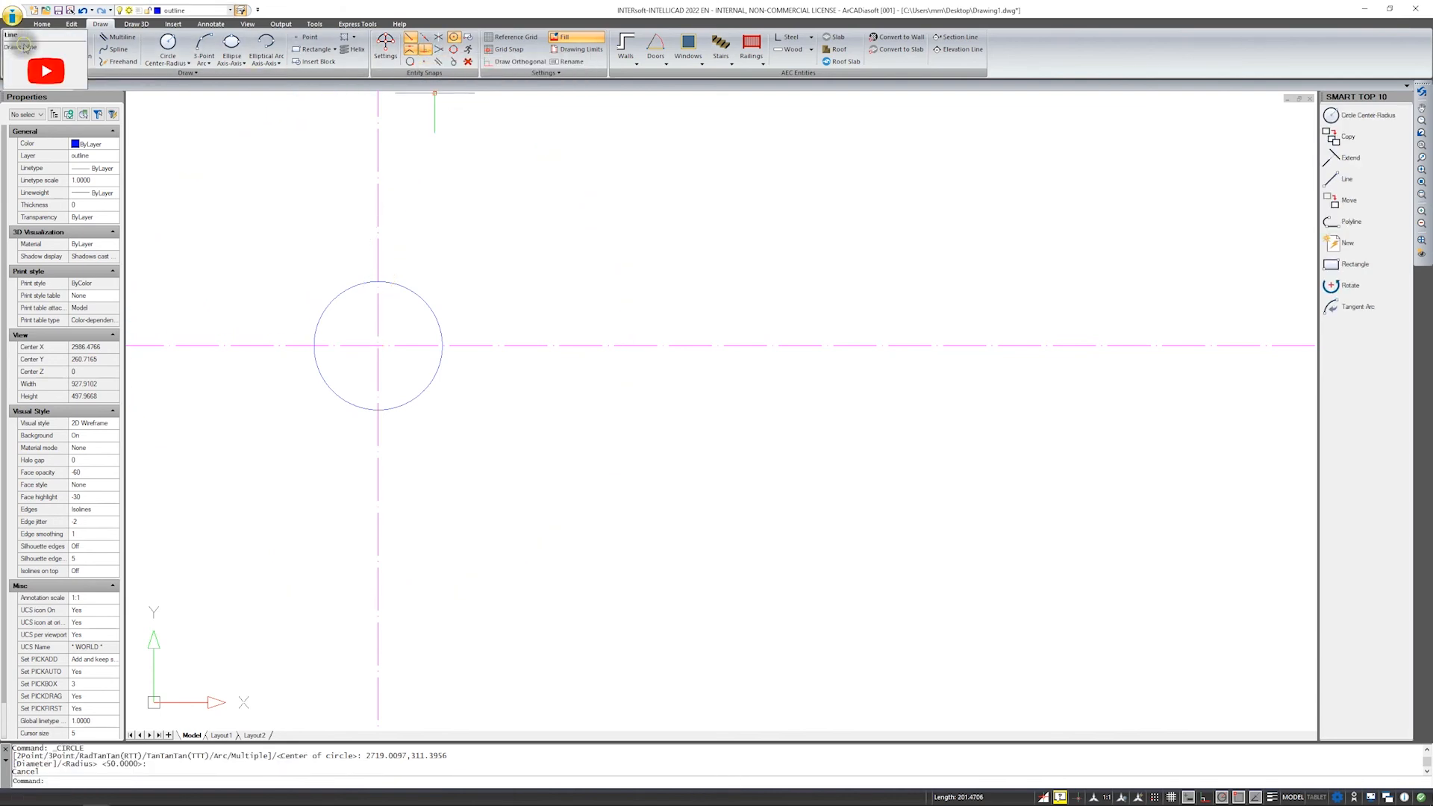
pyautogui.click(16, 47)
pyautogui.click(670, 575)
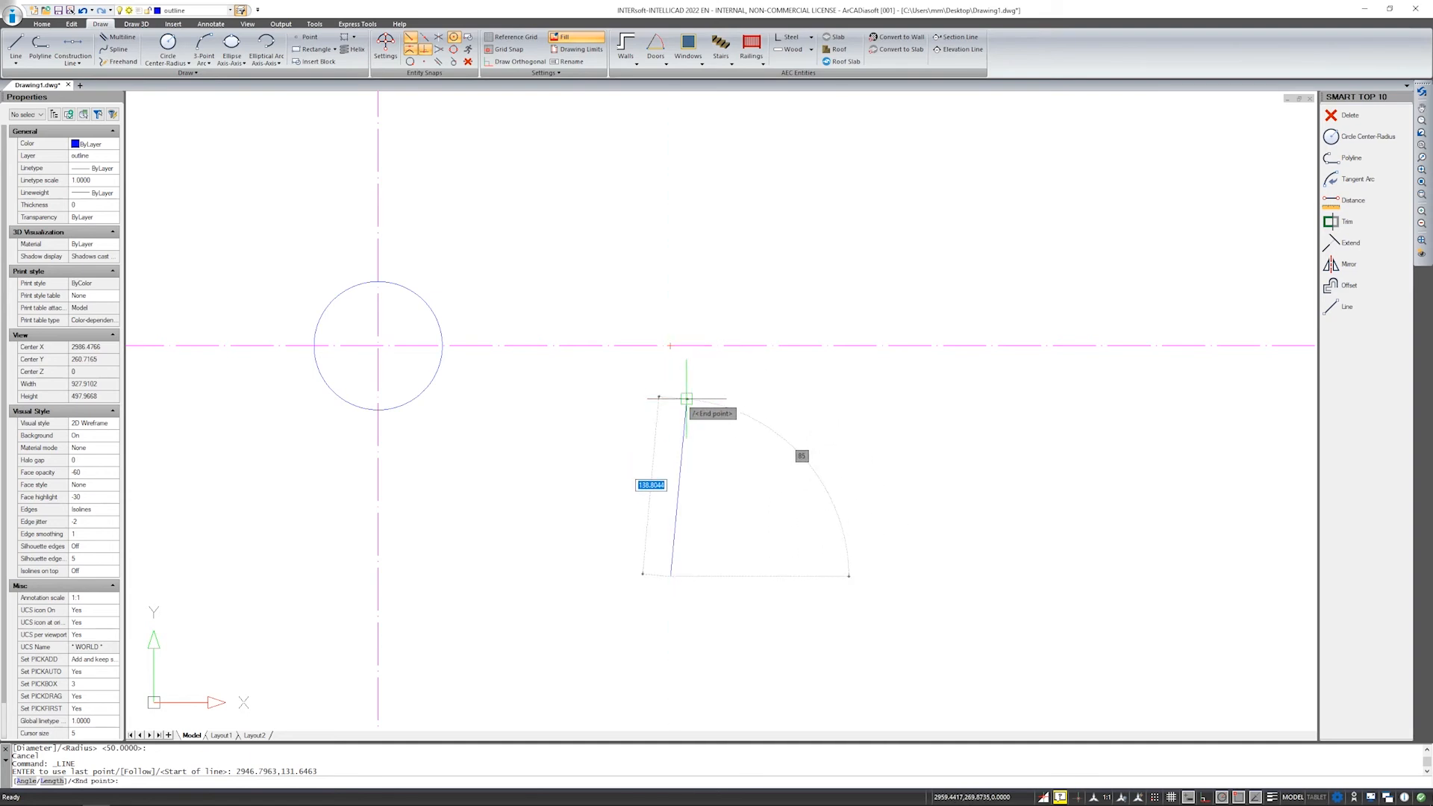
pyautogui.press('Escape')
pyautogui.scroll(-5, 768, 362)
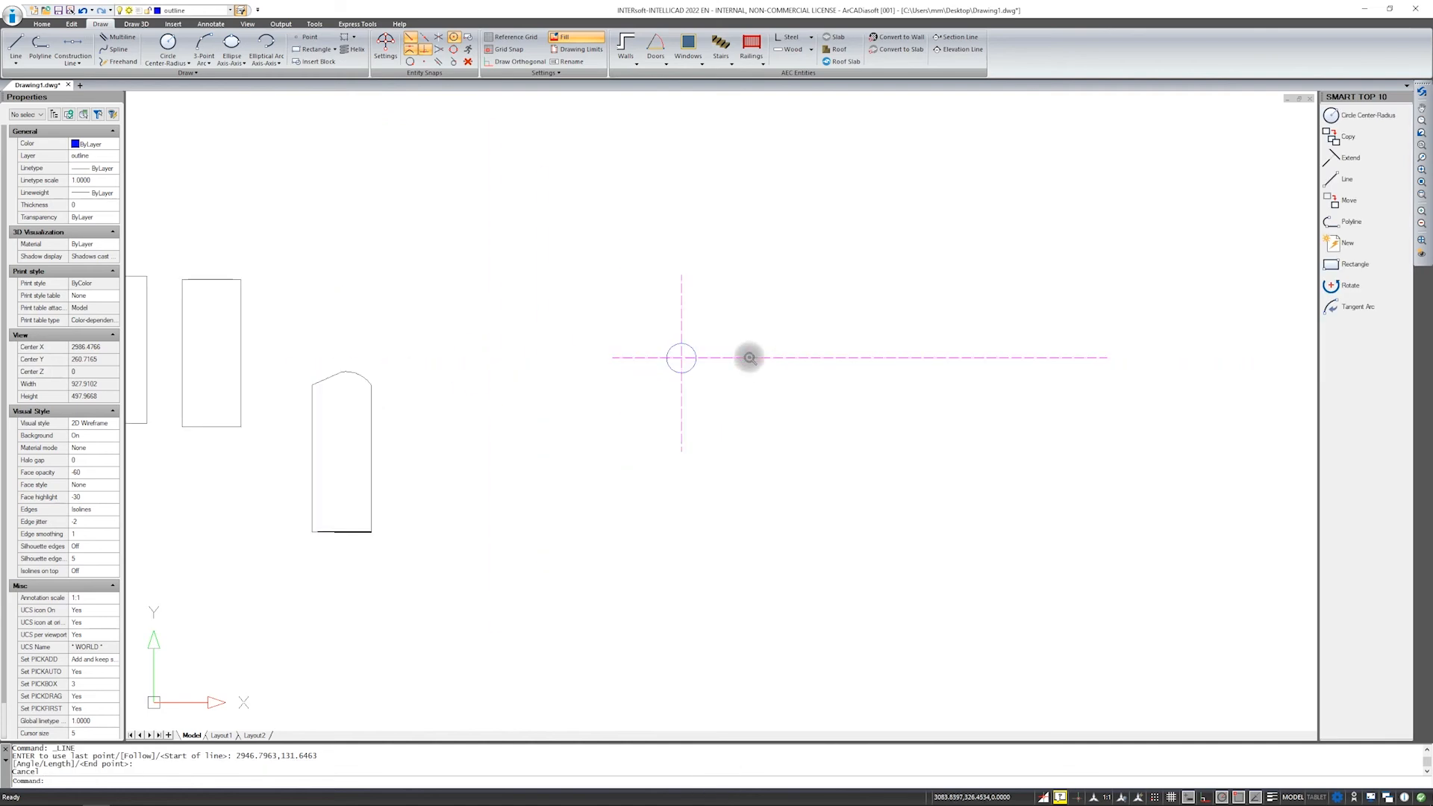
pyautogui.scroll(-3, 473, 343)
pyautogui.press('Return')
pyautogui.click(174, 360)
pyautogui.press('Escape')
pyautogui.scroll(5, 627, 346)
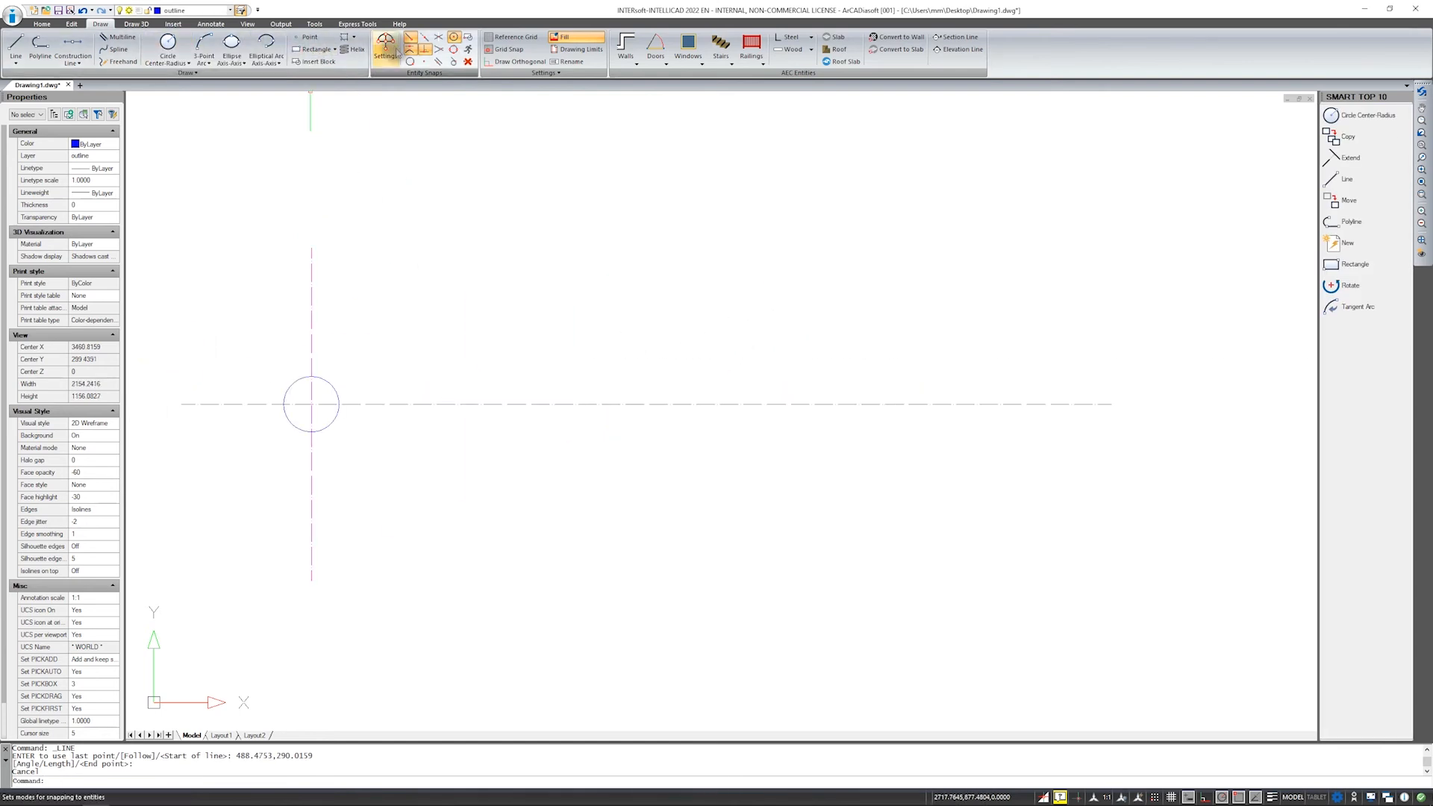
# Try to draw a line tangent to the radius 50 circle, using the Tangent snap for its start point.
pyautogui.press('Return')
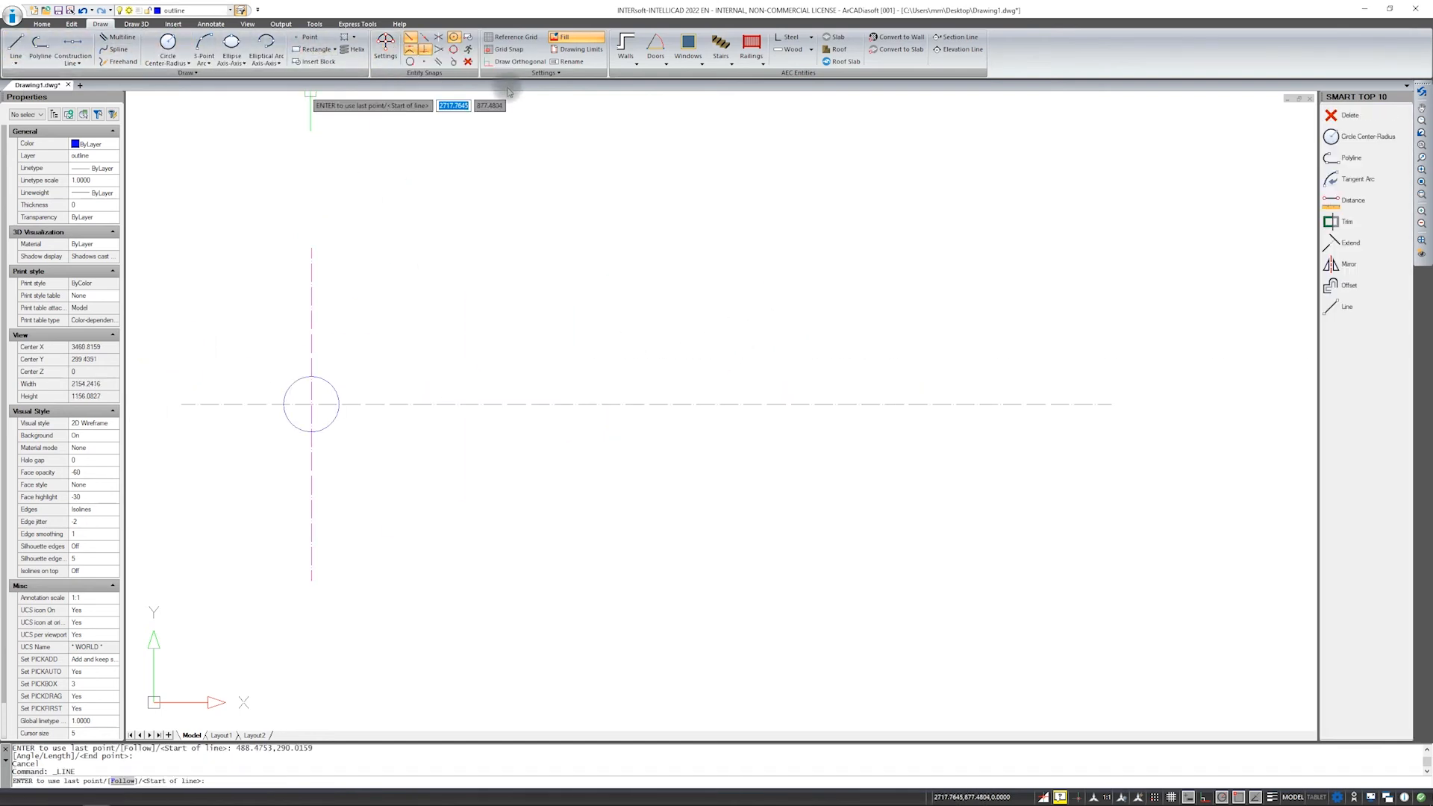
pyautogui.click(454, 61)
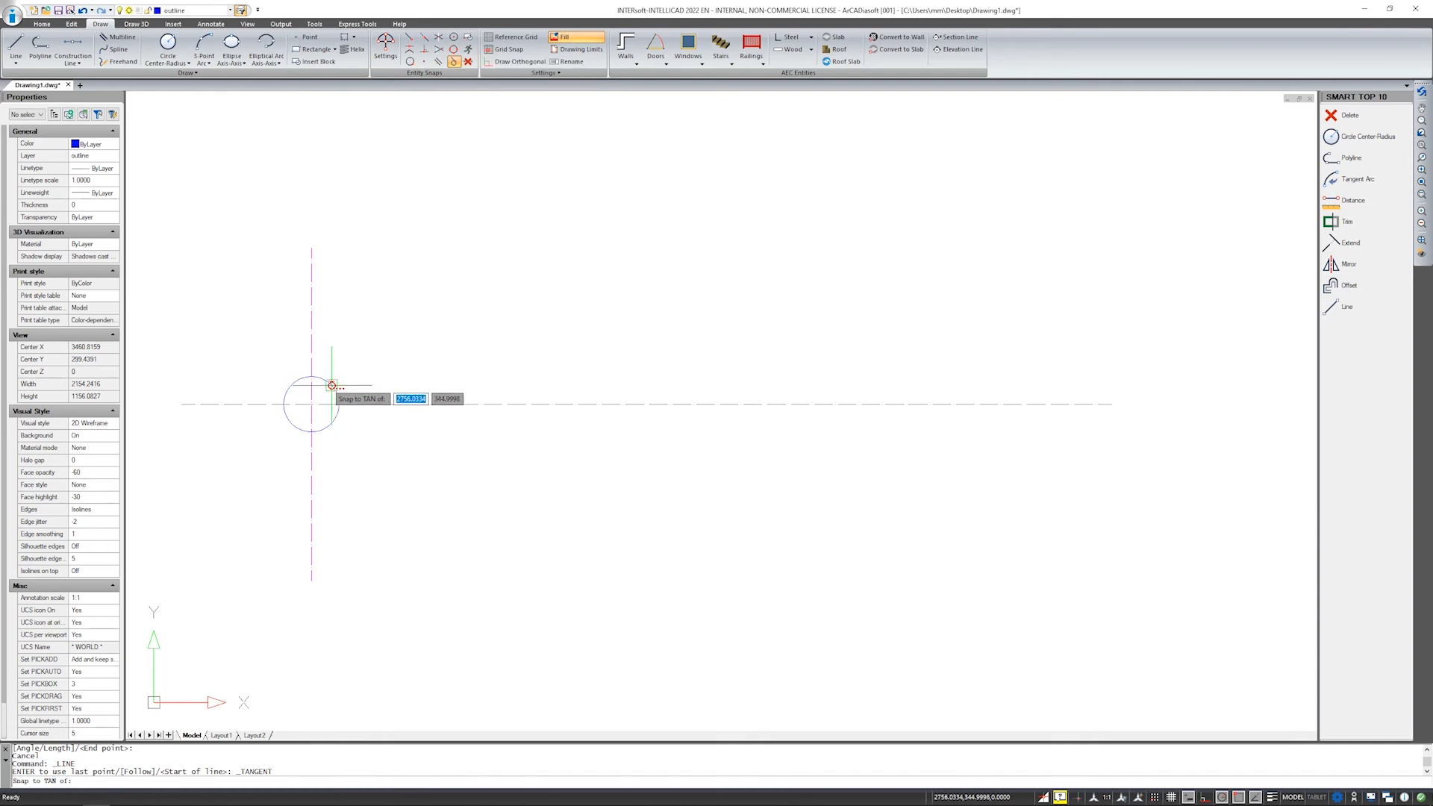
pyautogui.click(332, 391)
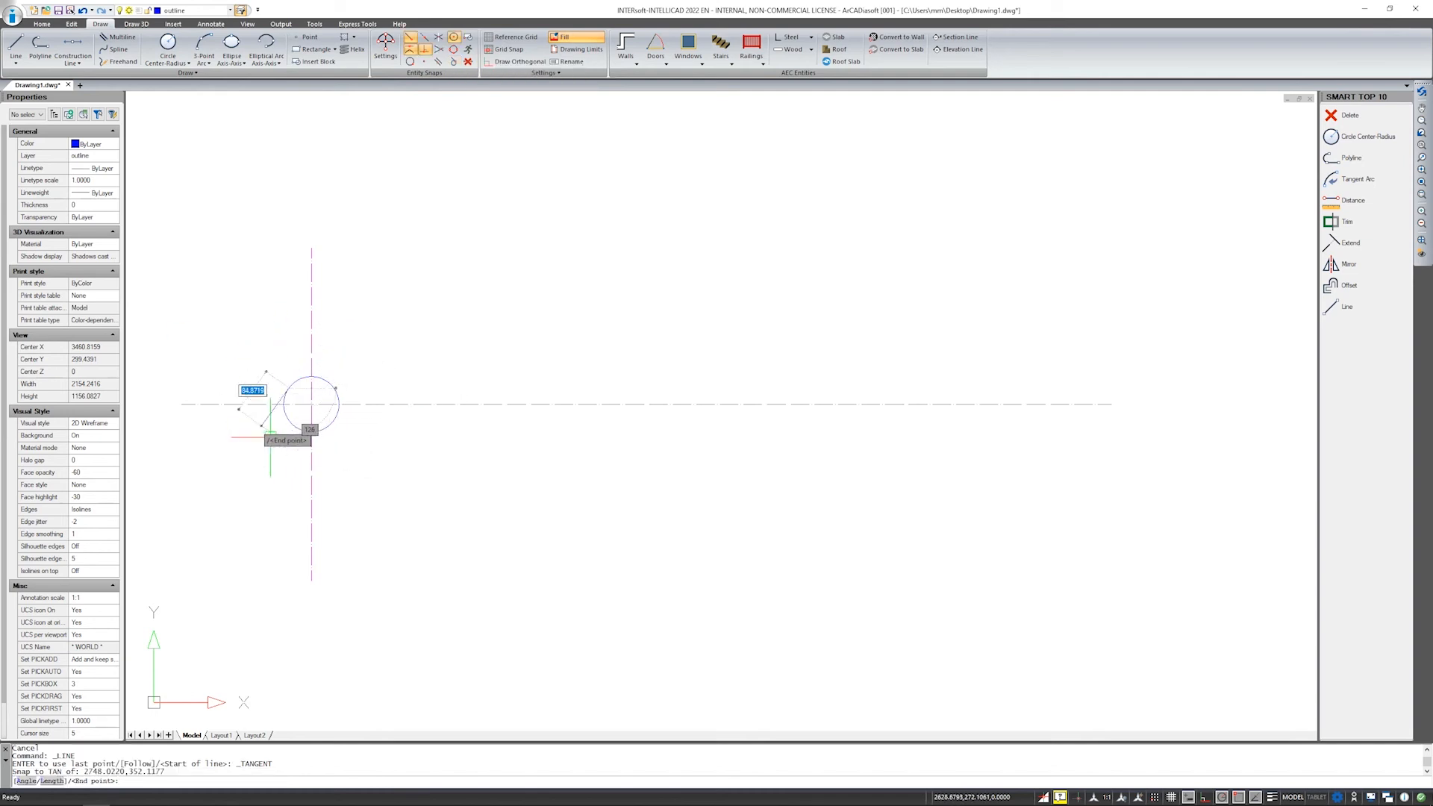
pyautogui.scroll(3, 284, 432)
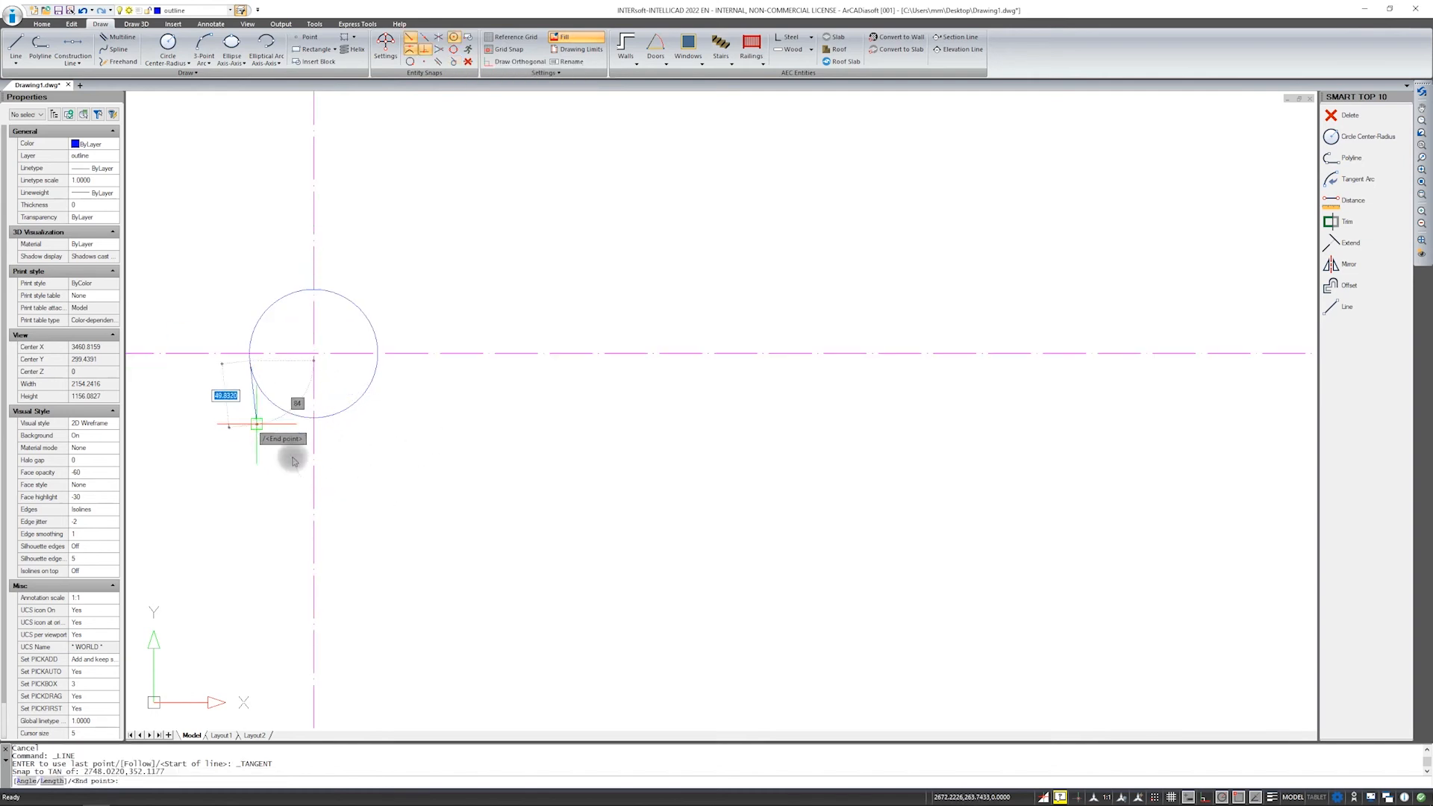
pyautogui.press('Escape')
# Try to start a line on a quadrant of the radius 50 circle, using the Quadrant snap.
pyautogui.click(453, 49)
pyautogui.click(16, 45)
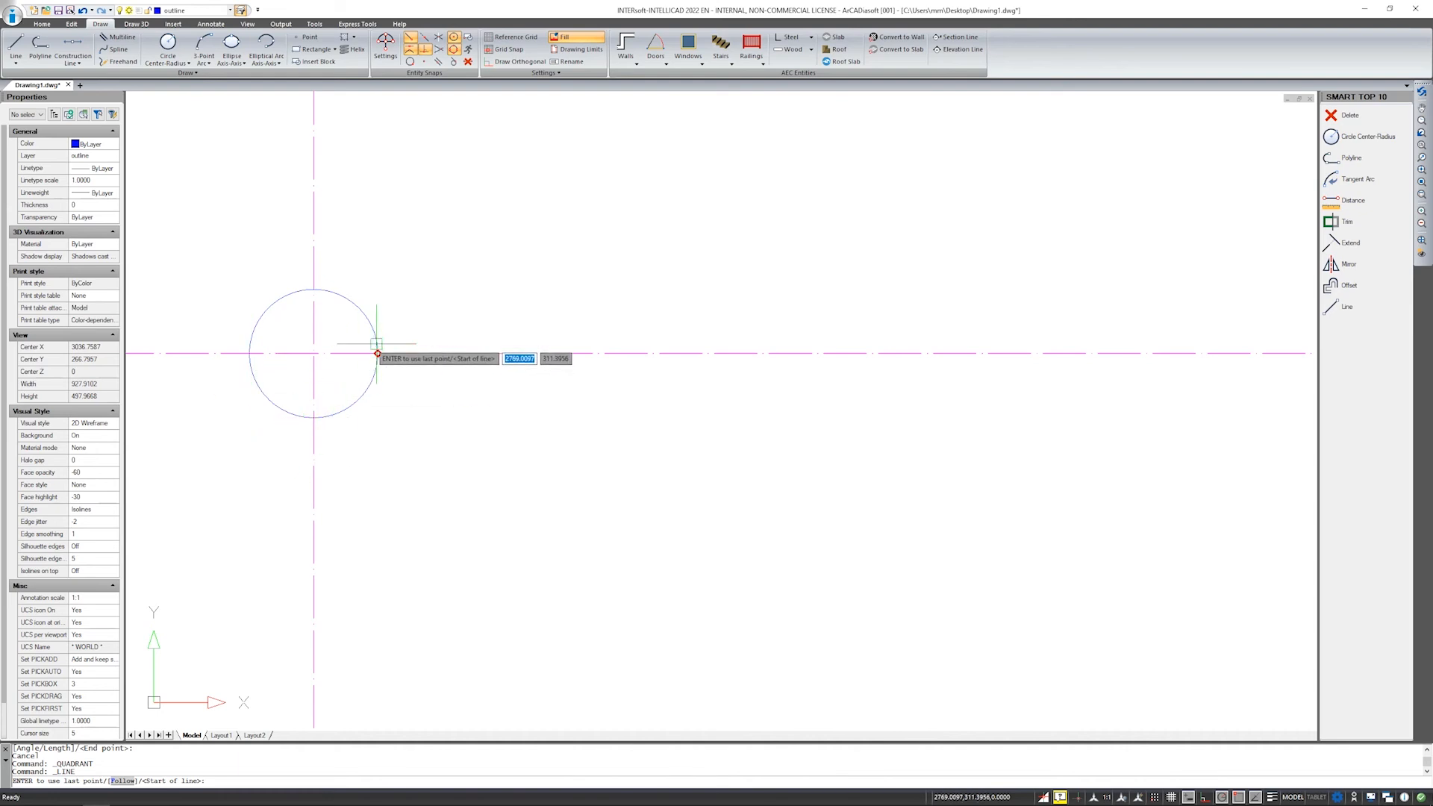
pyautogui.scroll(-1, 659, 333)
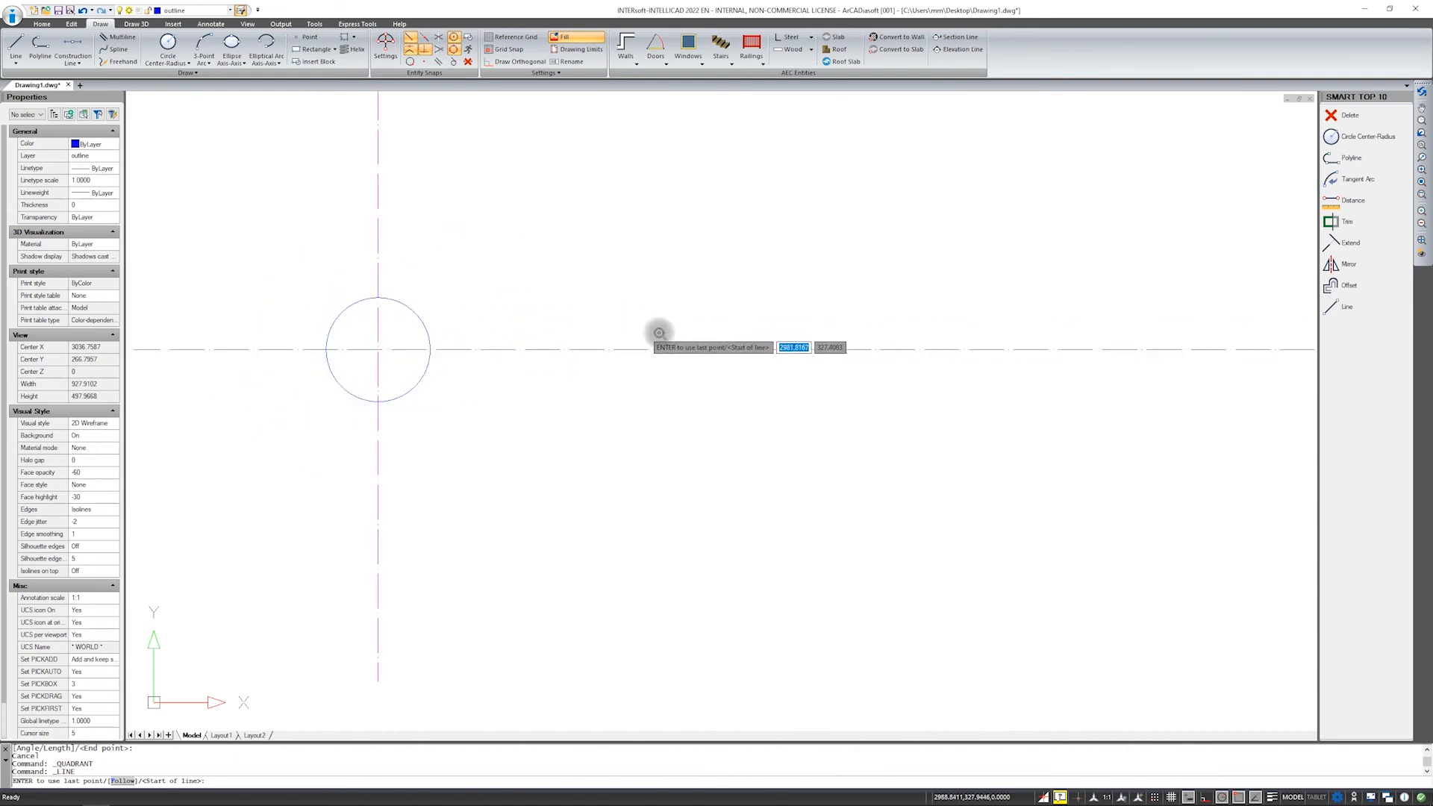
pyautogui.press('Escape')
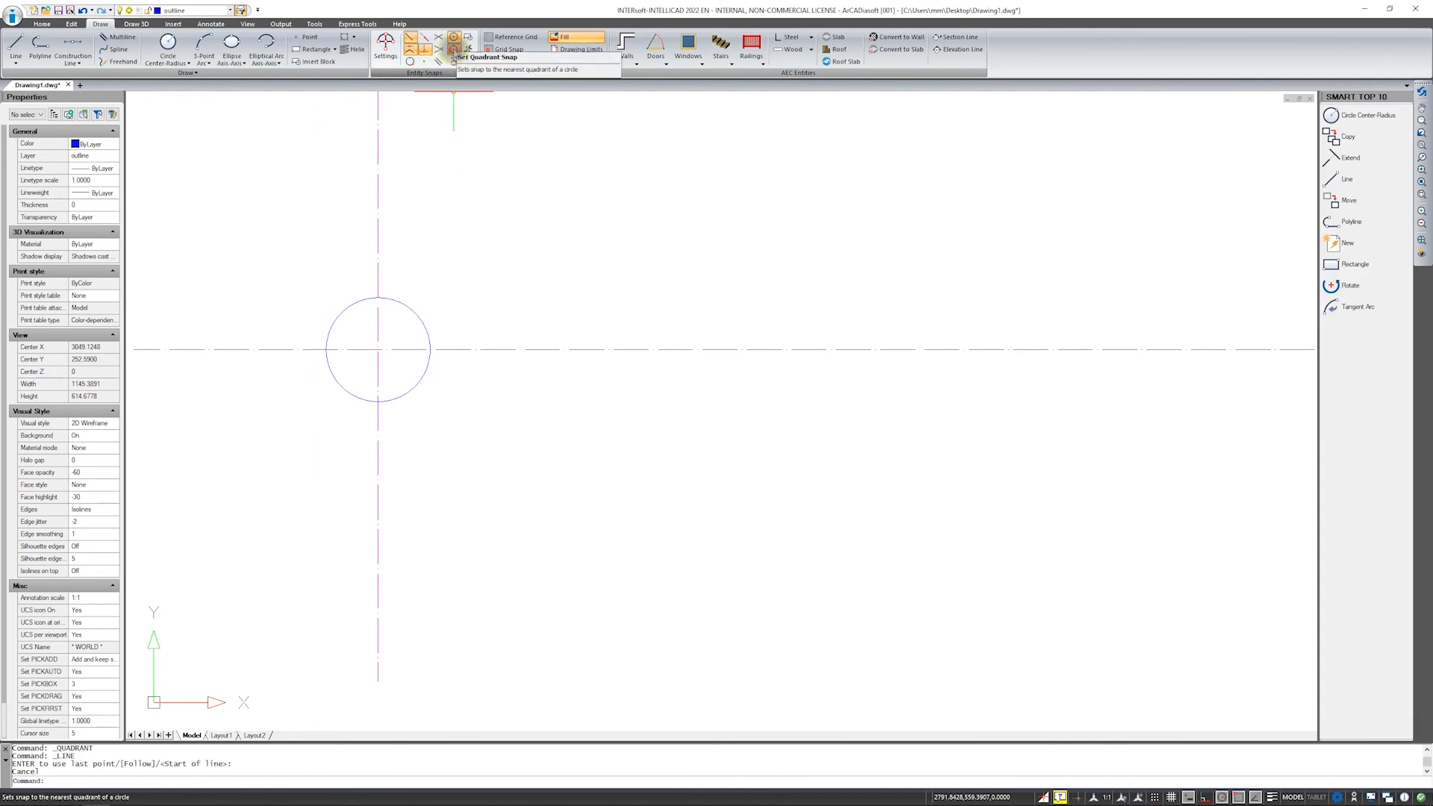
pyautogui.click(453, 49)
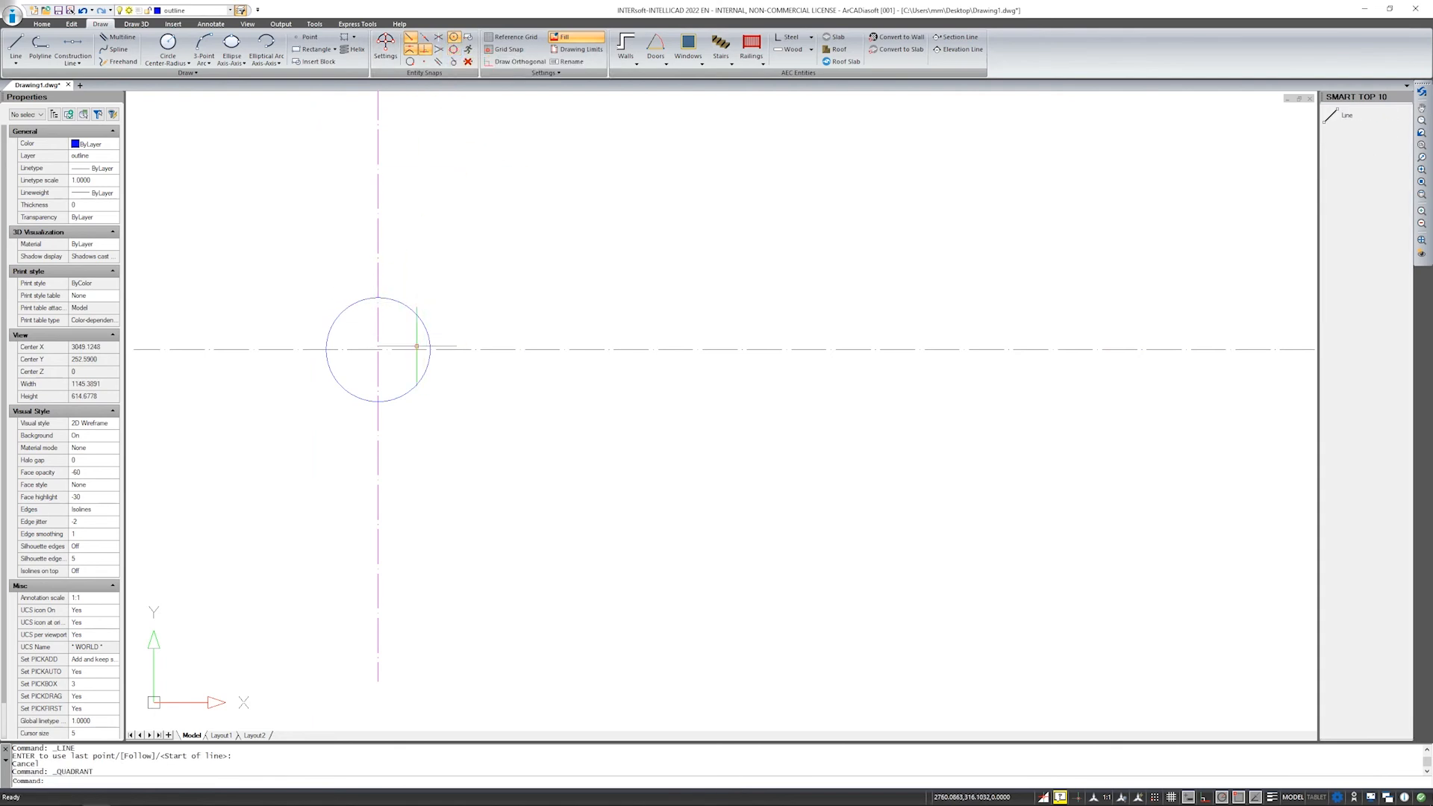
# Draw a circle of radius 100 centred on the axis intersection, concentric with the smaller circle.
pyautogui.click(168, 44)
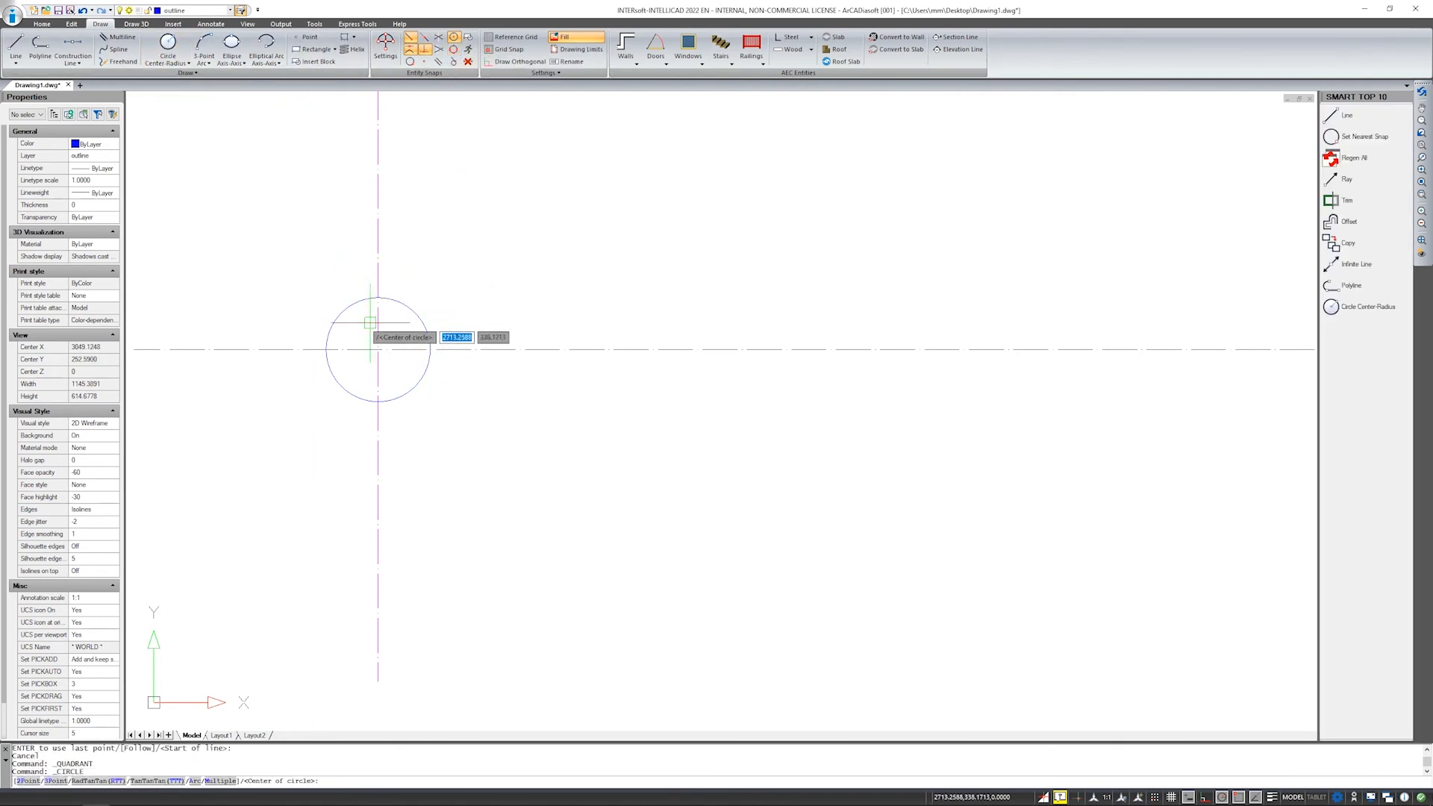
pyautogui.click(379, 350)
pyautogui.write('100')
pyautogui.press('Return')
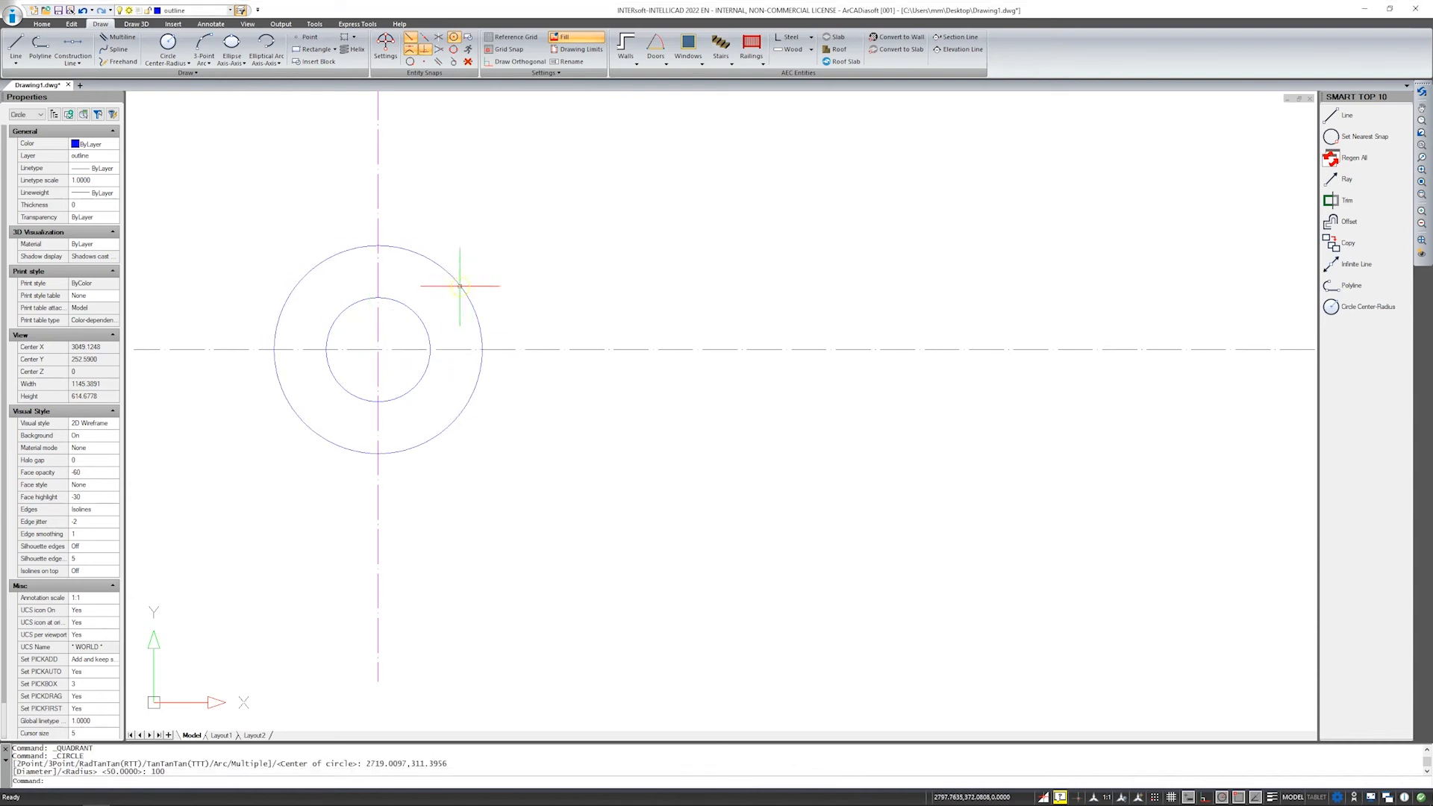
pyautogui.click(460, 286)
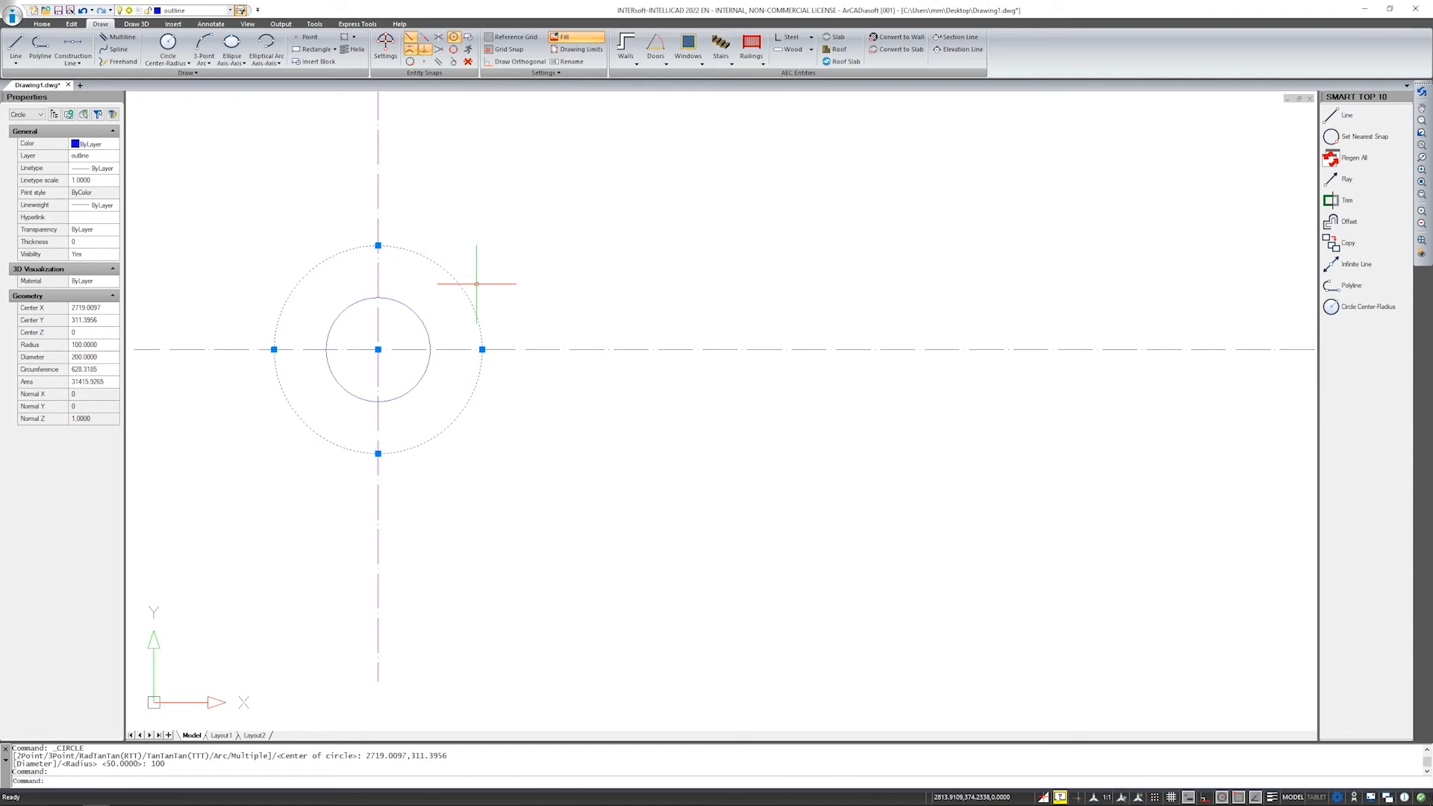
pyautogui.rightClick(478, 287)
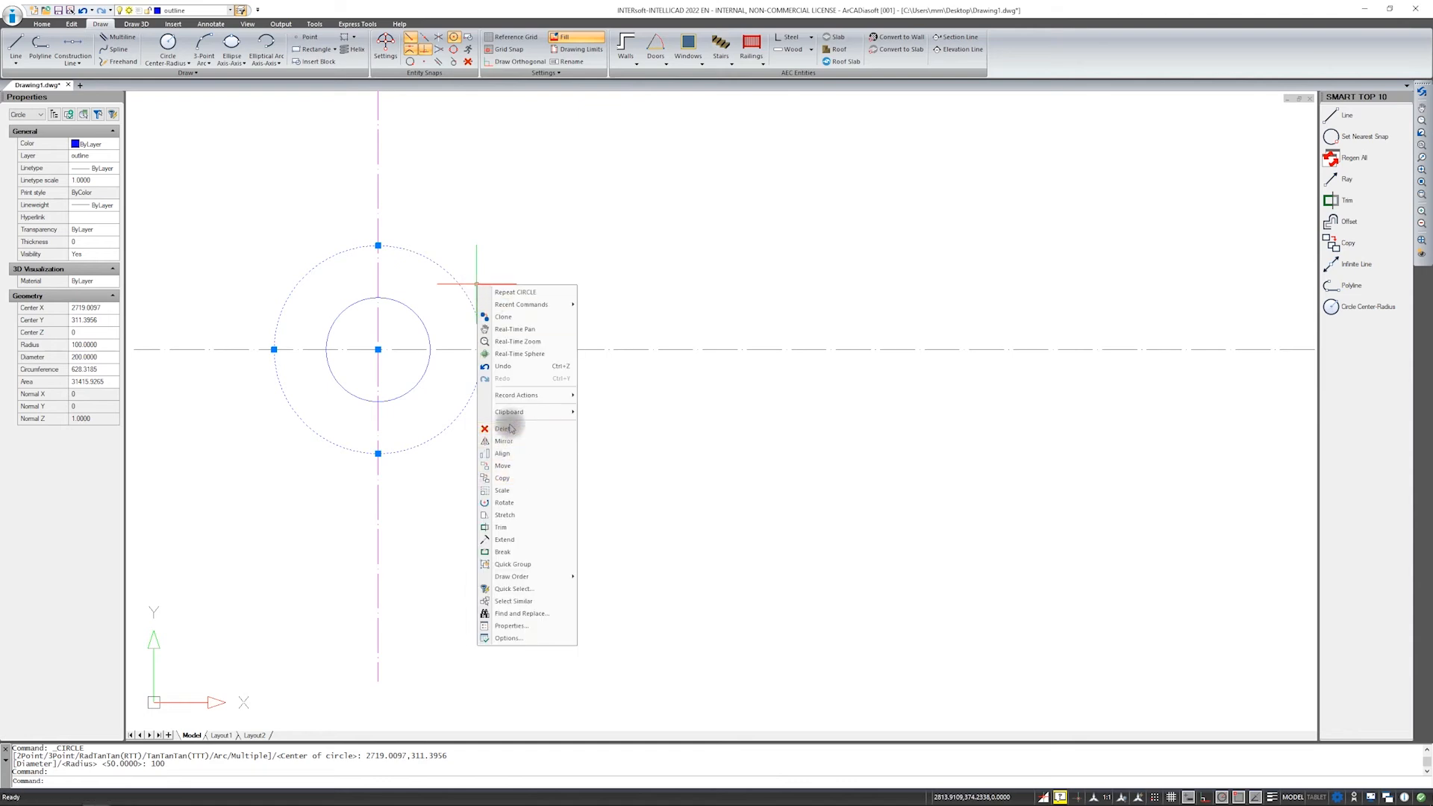
pyautogui.press('Escape')
pyautogui.press('Escape')
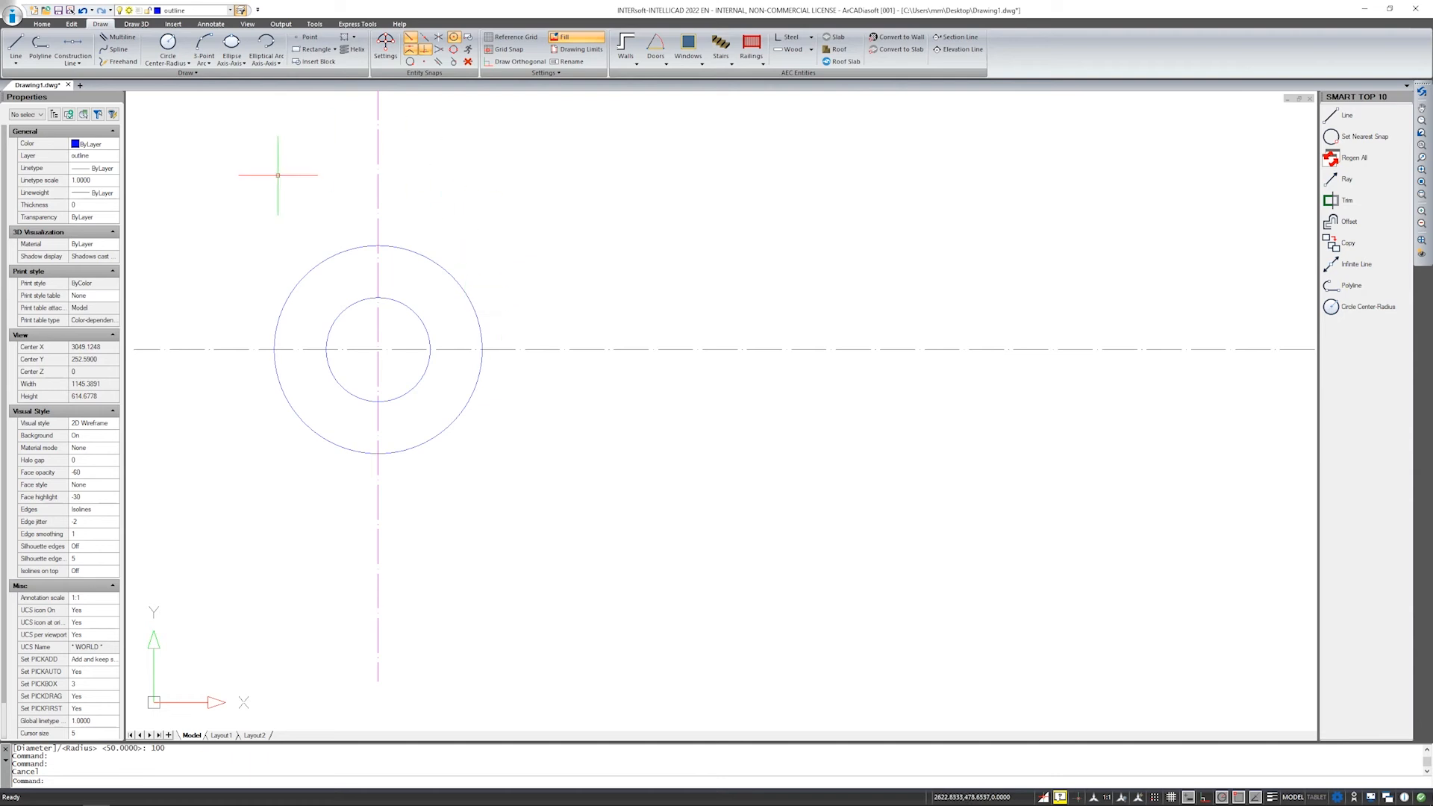
# Offset the horizontal axis line by 25 to both sides.
pyautogui.click(73, 25)
pyautogui.moveTo(441, 306); pyautogui.dragTo(506, 343, button='middle')
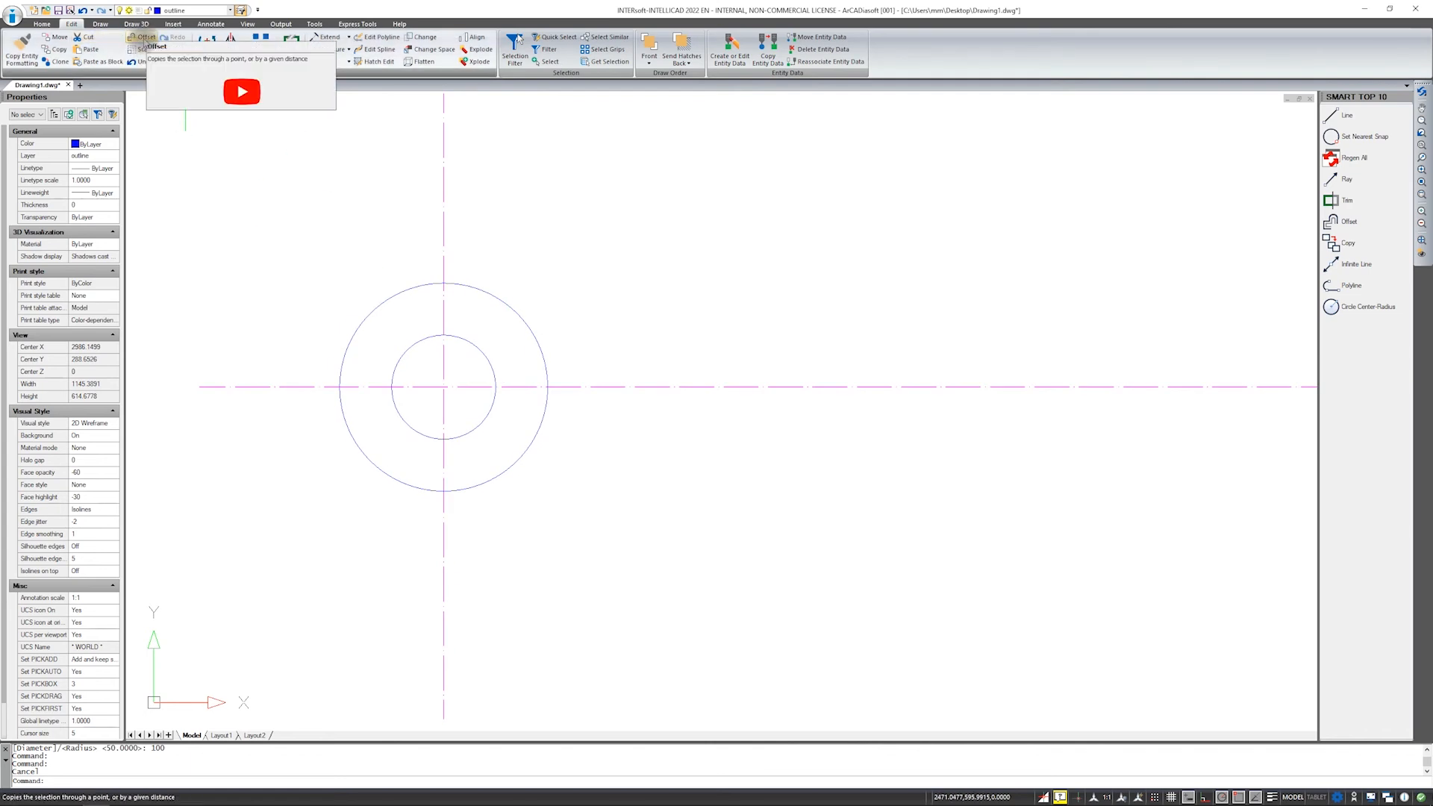
pyautogui.click(42, 24)
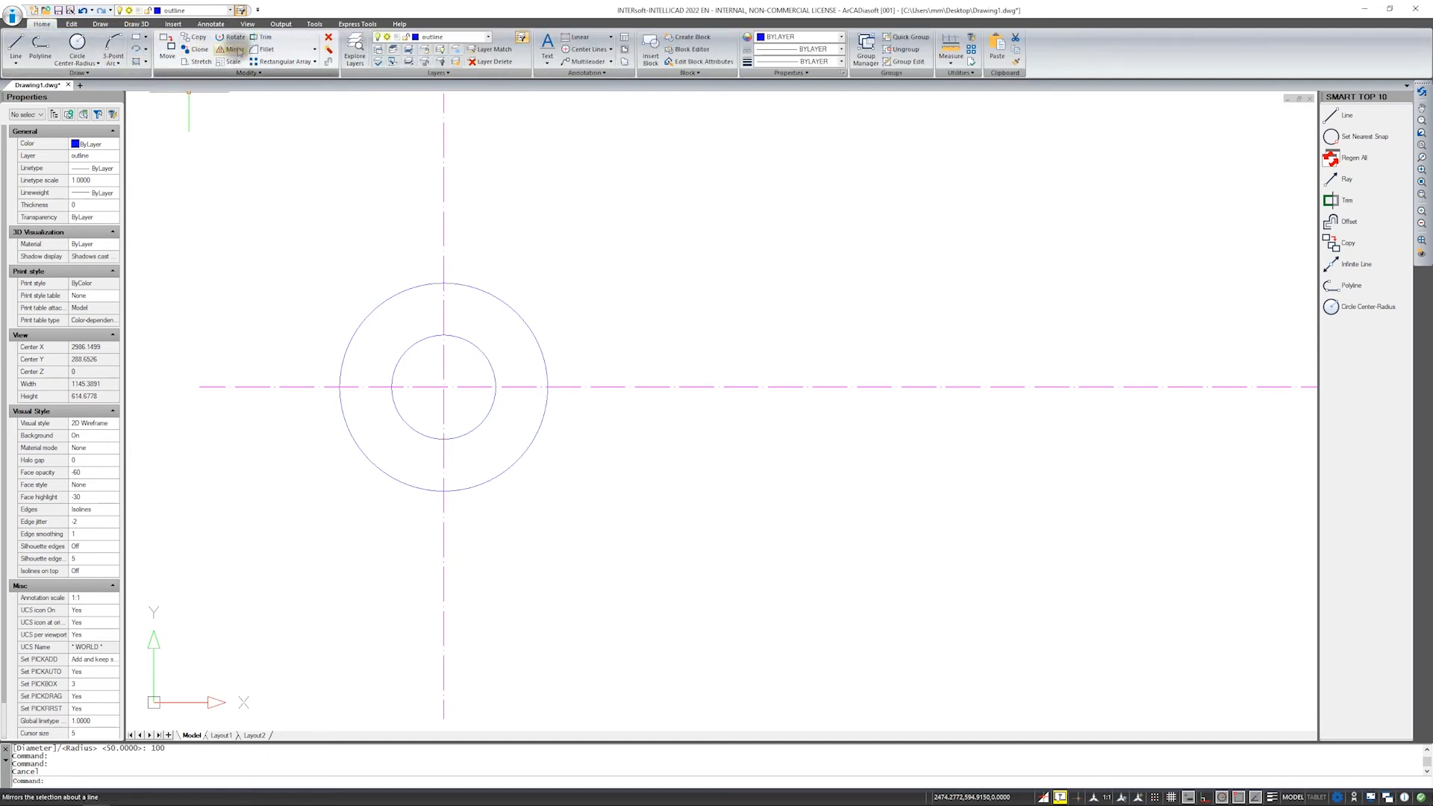
pyautogui.click(72, 24)
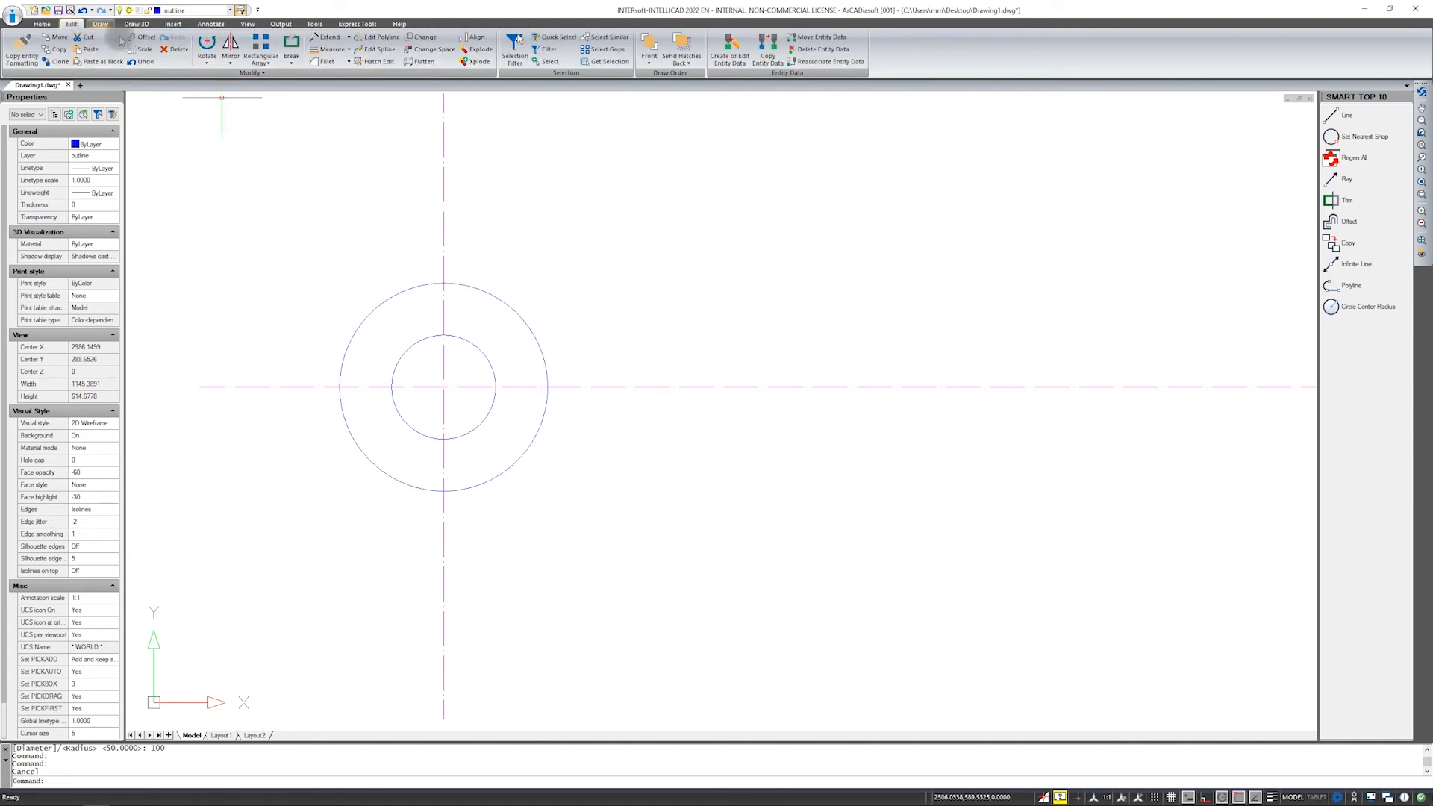
pyautogui.click(142, 37)
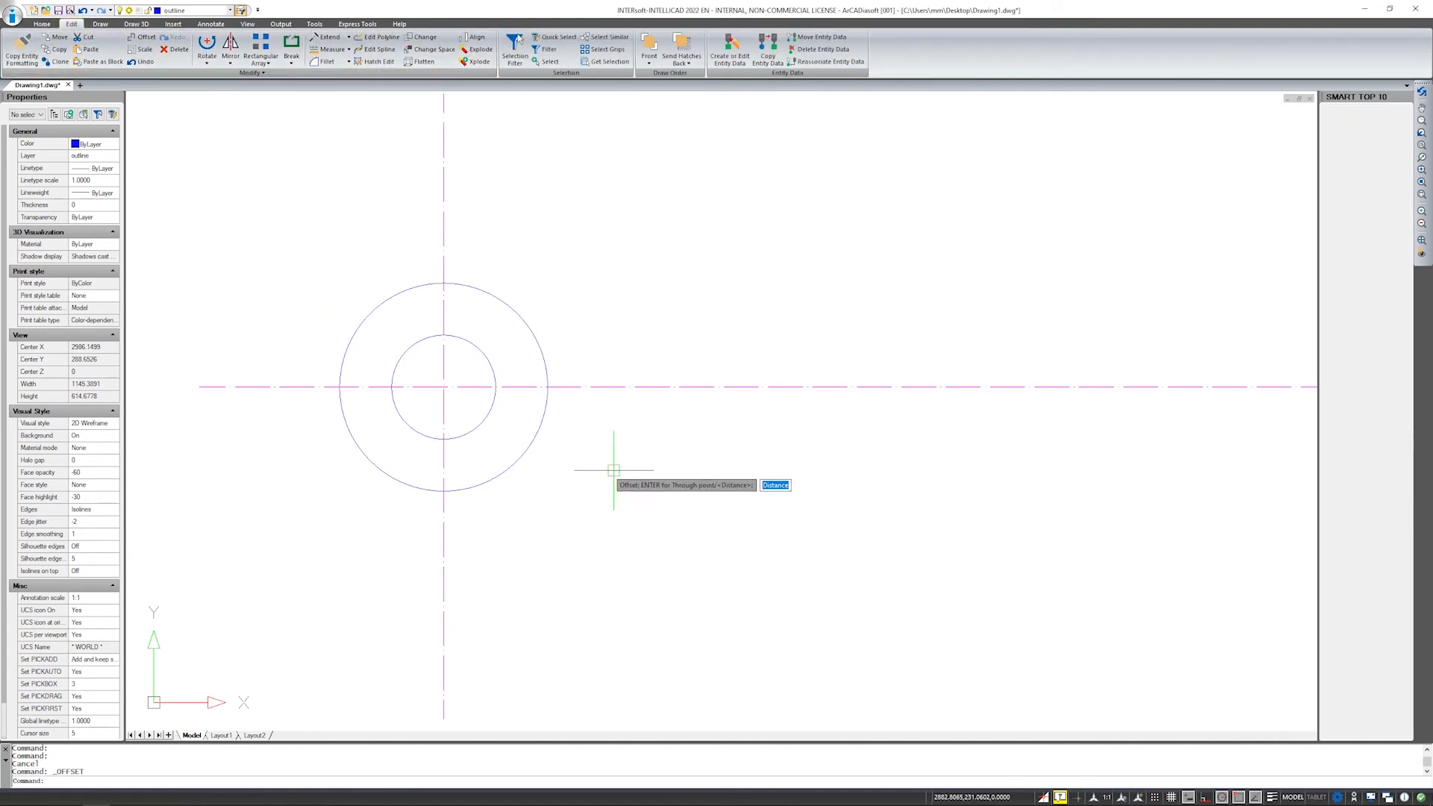
pyautogui.write('2')
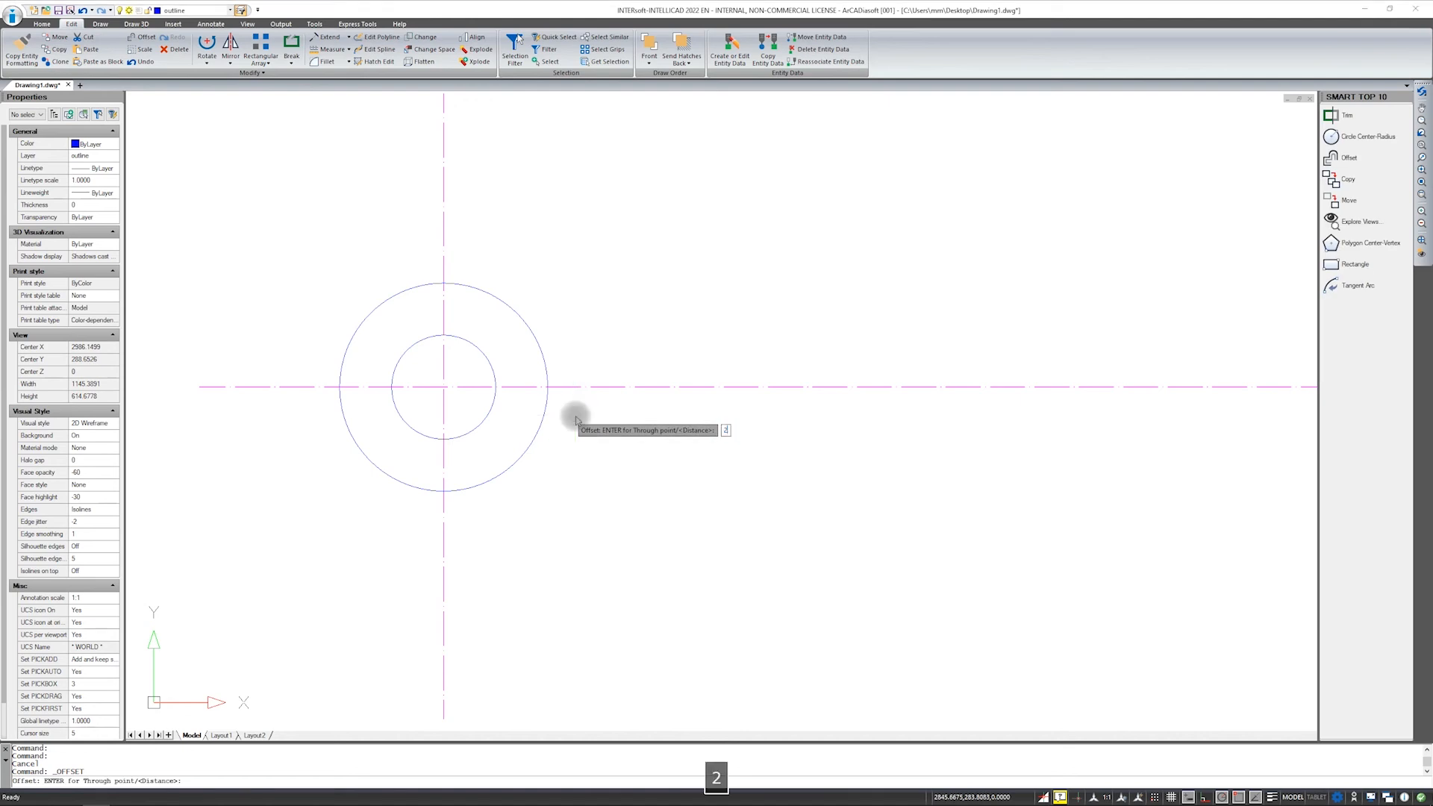
pyautogui.write('5')
pyautogui.press('Return')
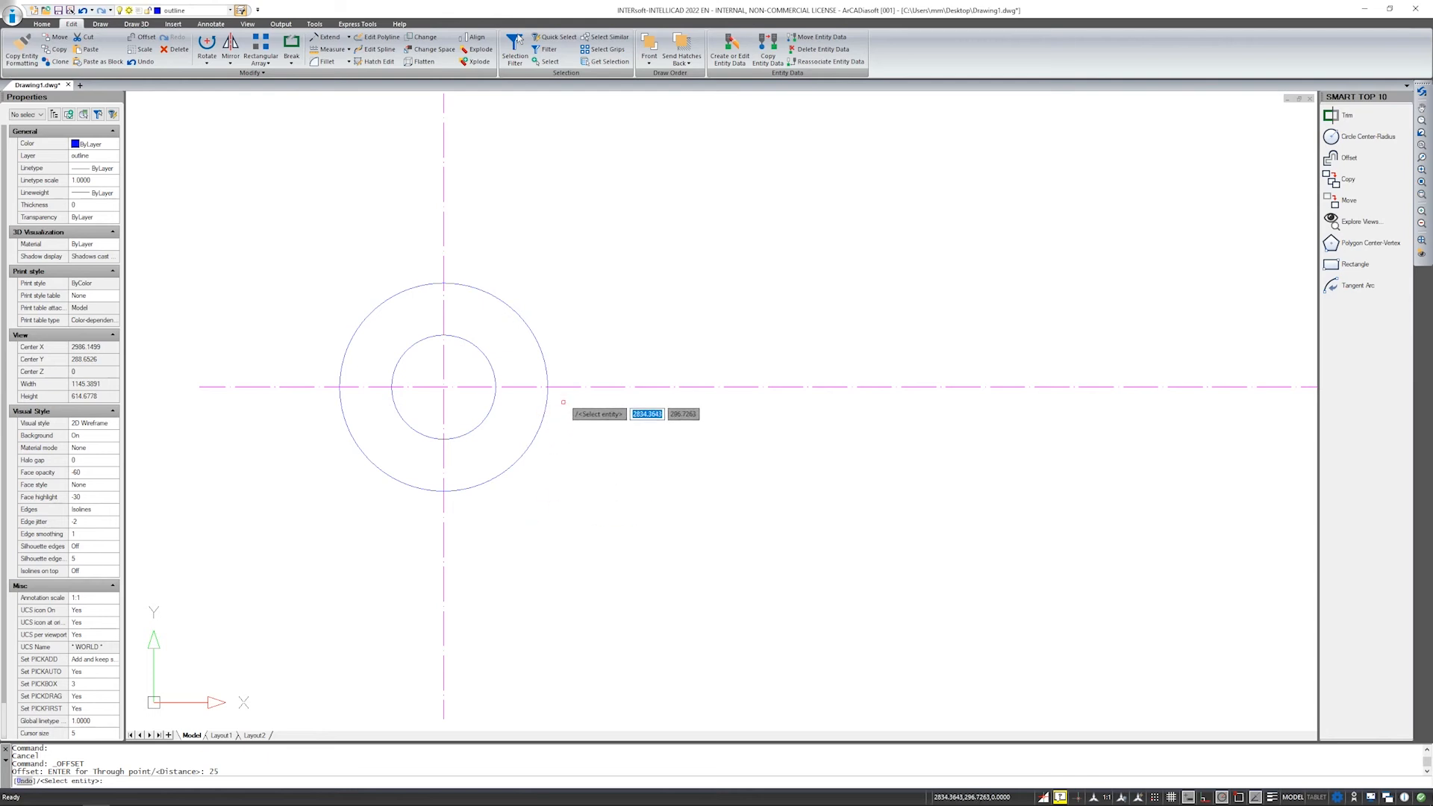
pyautogui.click(573, 387)
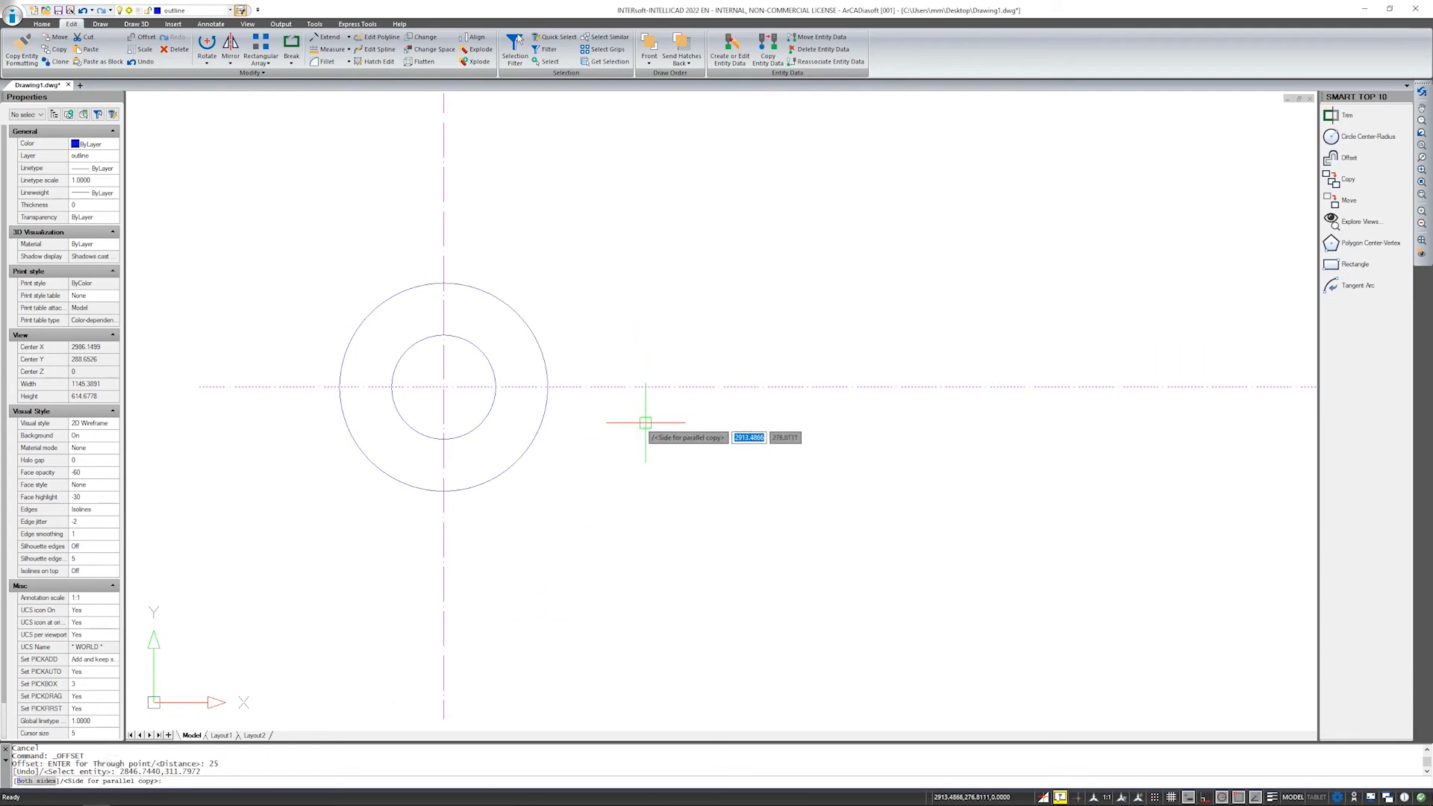
pyautogui.click(34, 781)
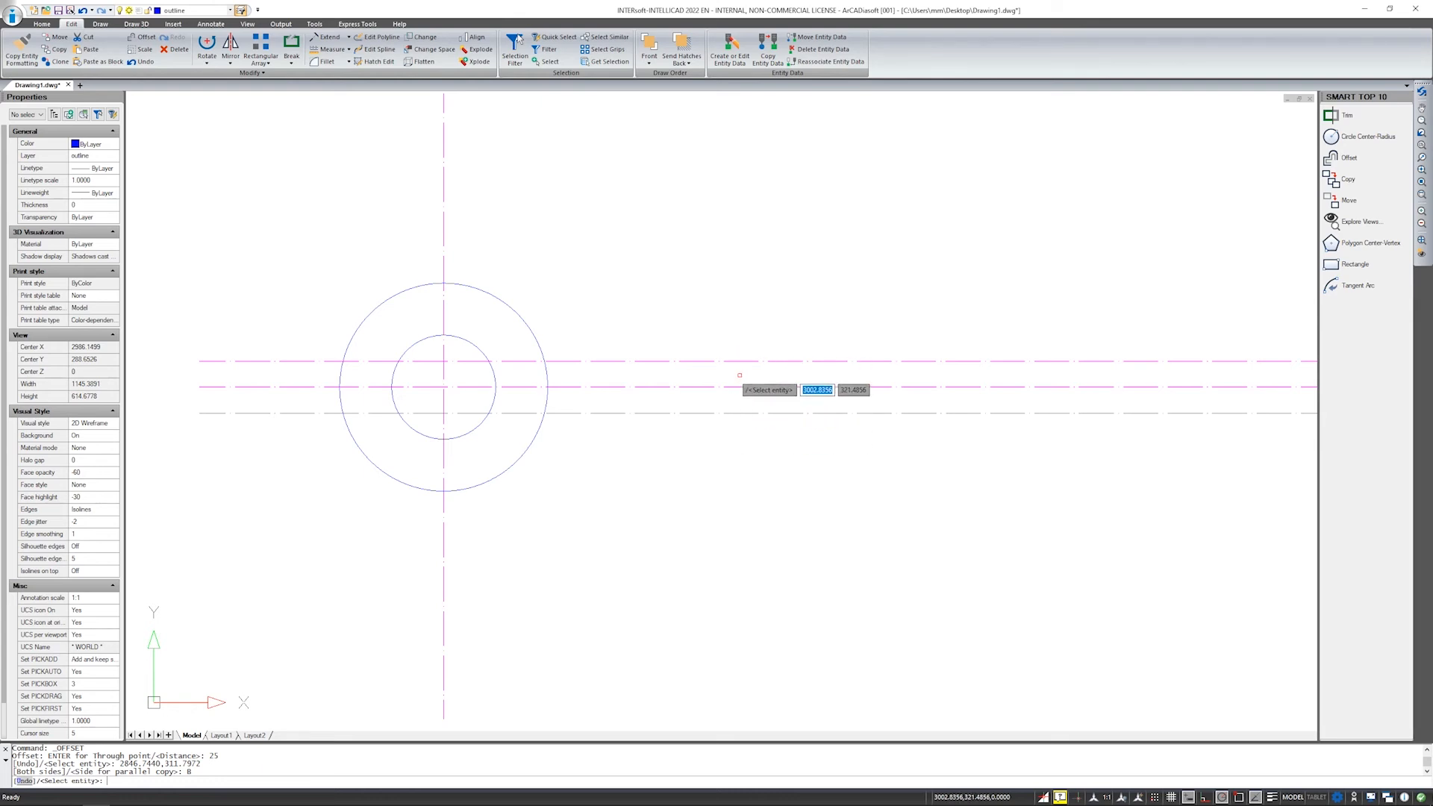
# Offset the four sides of the upright rectangle at the origin inward by 25, one line at a time.
pyautogui.scroll(-5, 859, 352)
pyautogui.moveTo(519, 370); pyautogui.dragTo(1065, 350, button='middle')
pyautogui.moveTo(576, 354); pyautogui.dragTo(851, 440, button='middle')
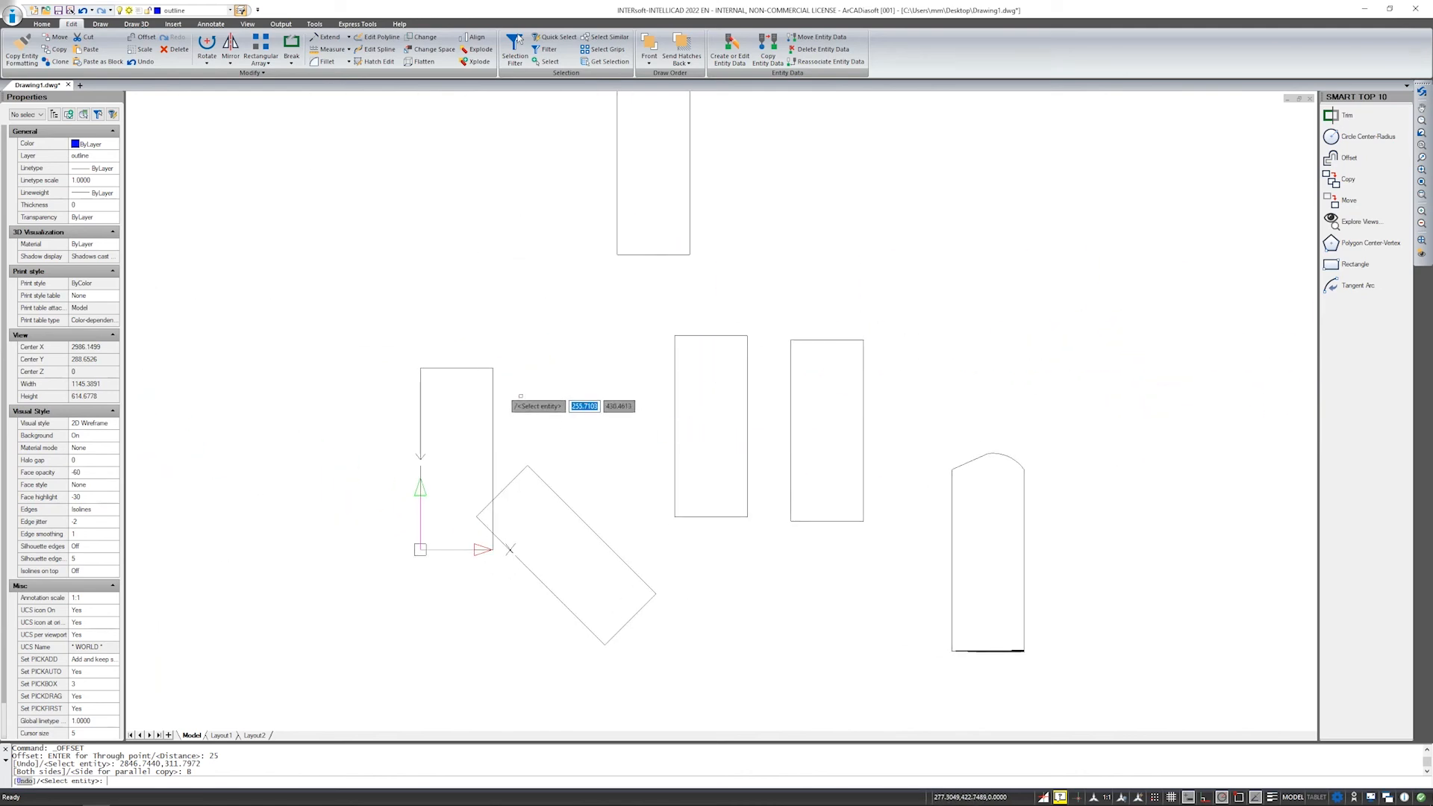
pyautogui.click(493, 381)
pyautogui.click(457, 400)
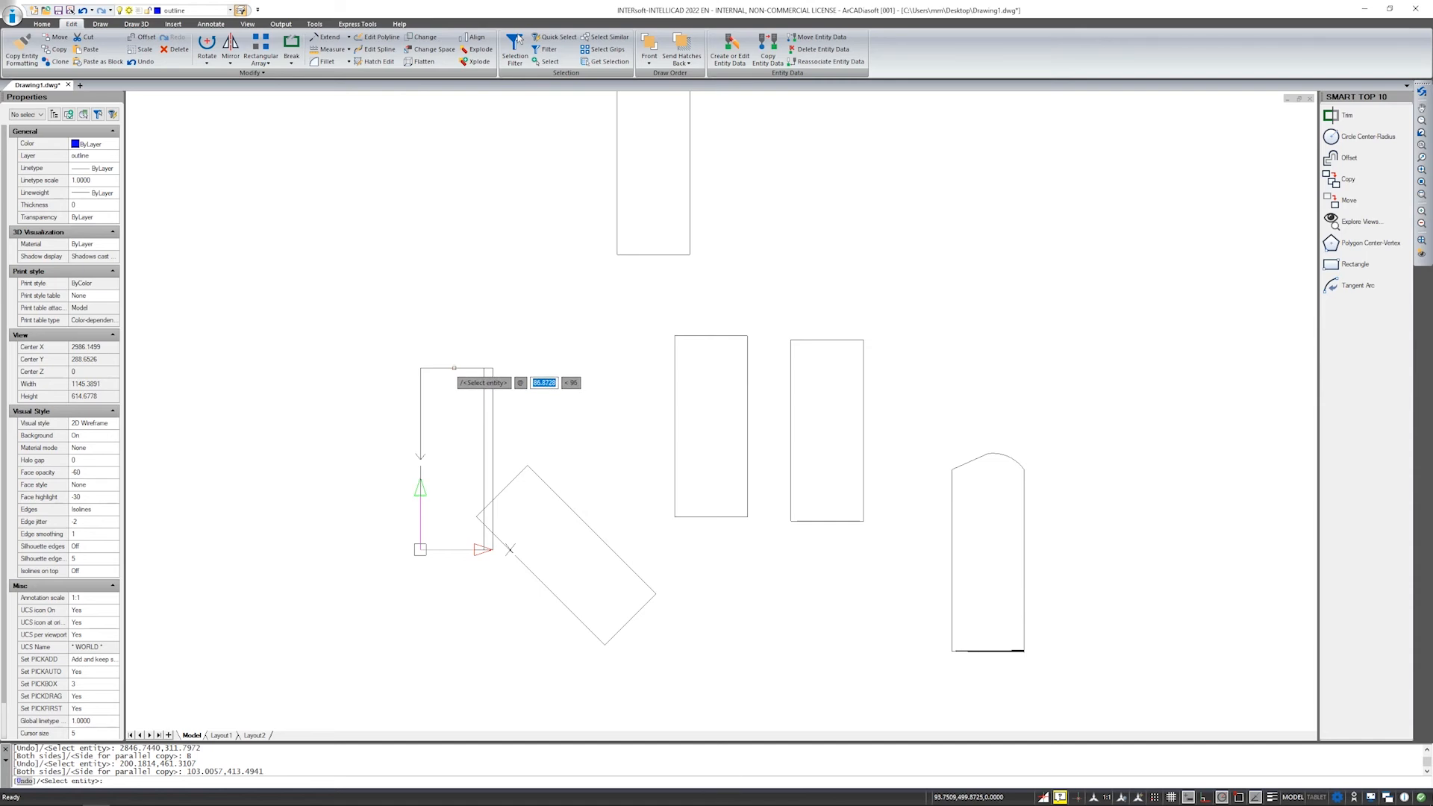
pyautogui.click(454, 368)
pyautogui.click(456, 386)
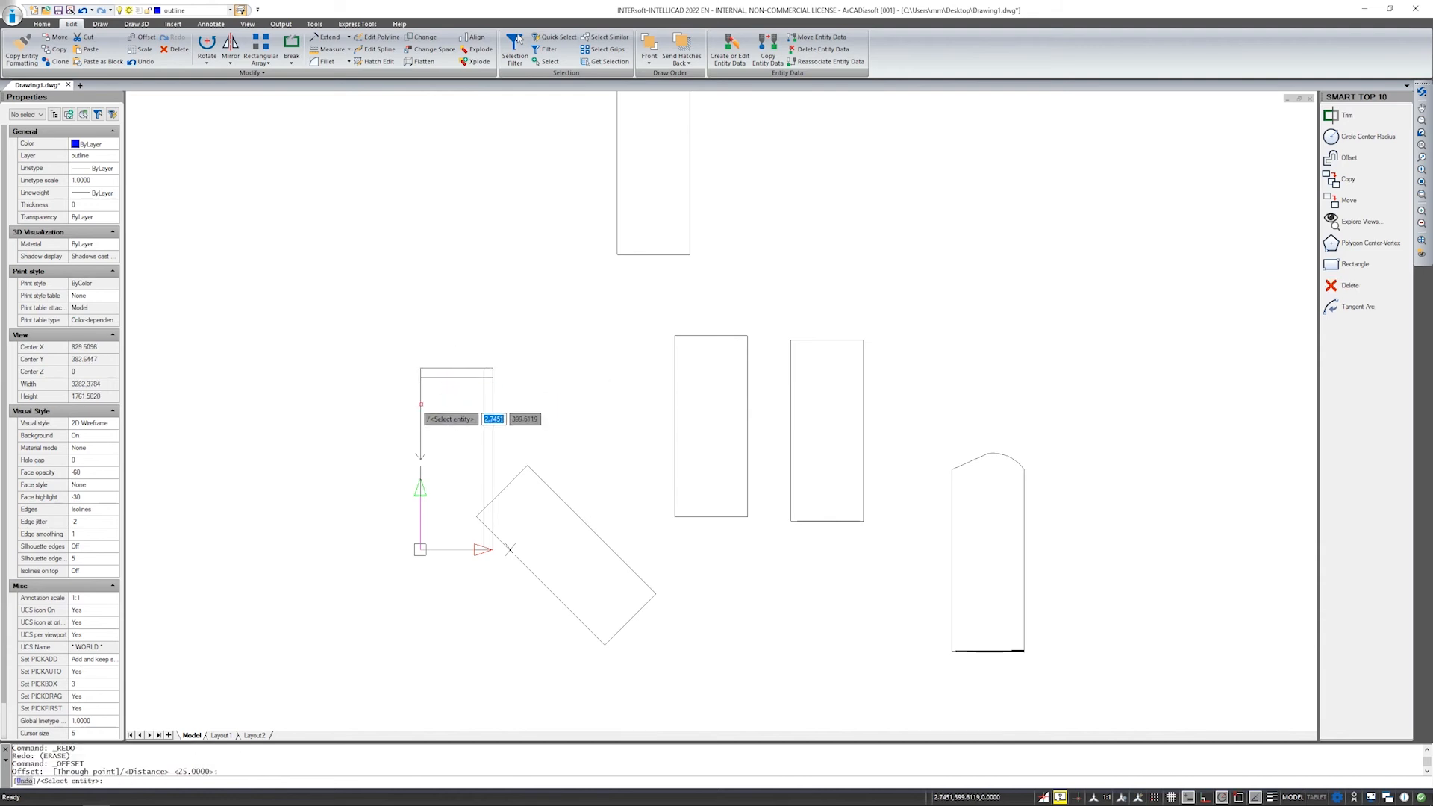
pyautogui.click(421, 403)
pyautogui.click(432, 405)
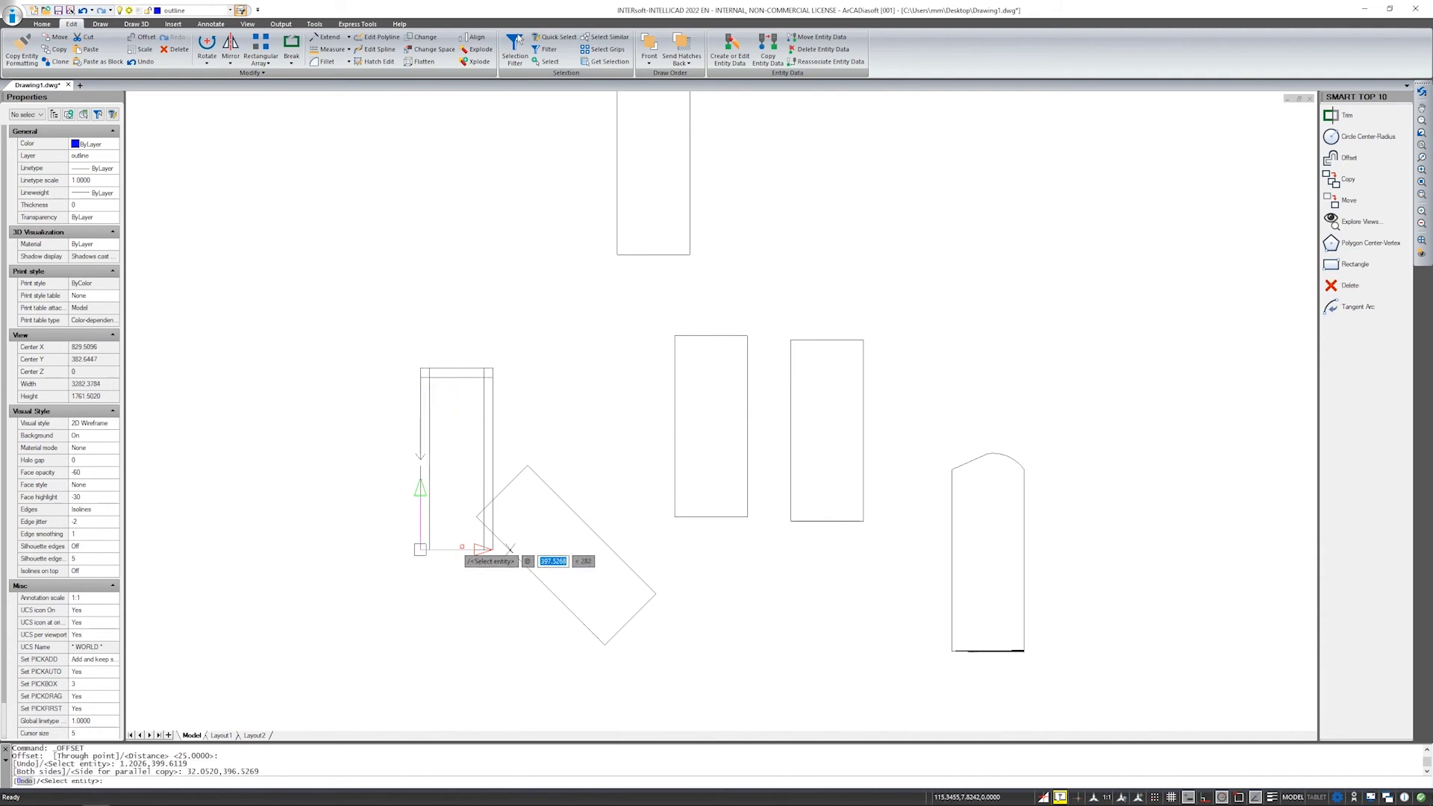
pyautogui.click(460, 550)
pyautogui.click(456, 534)
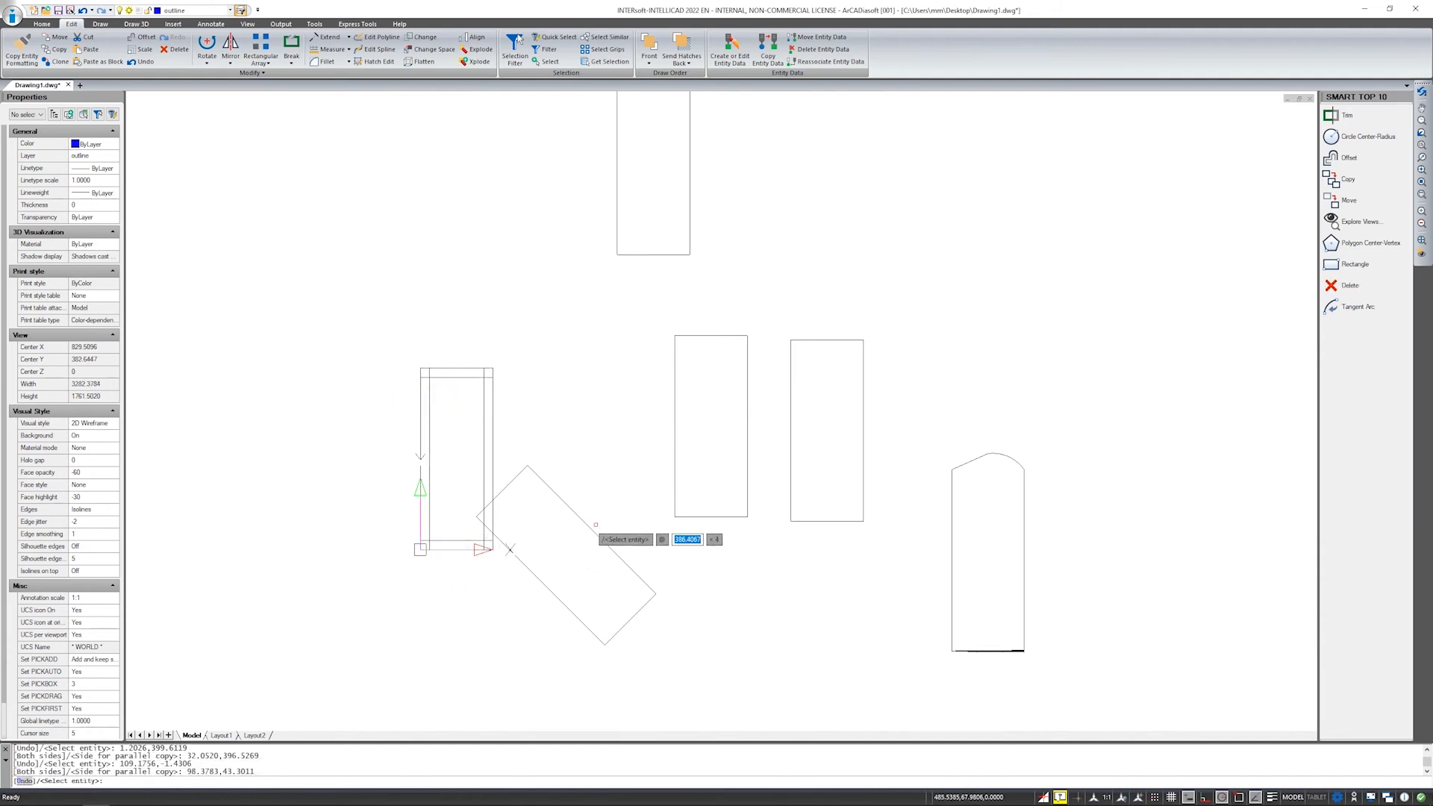
# Offset the rotated rectangle near the origin inward by 25.
pyautogui.click(591, 529)
pyautogui.click(579, 546)
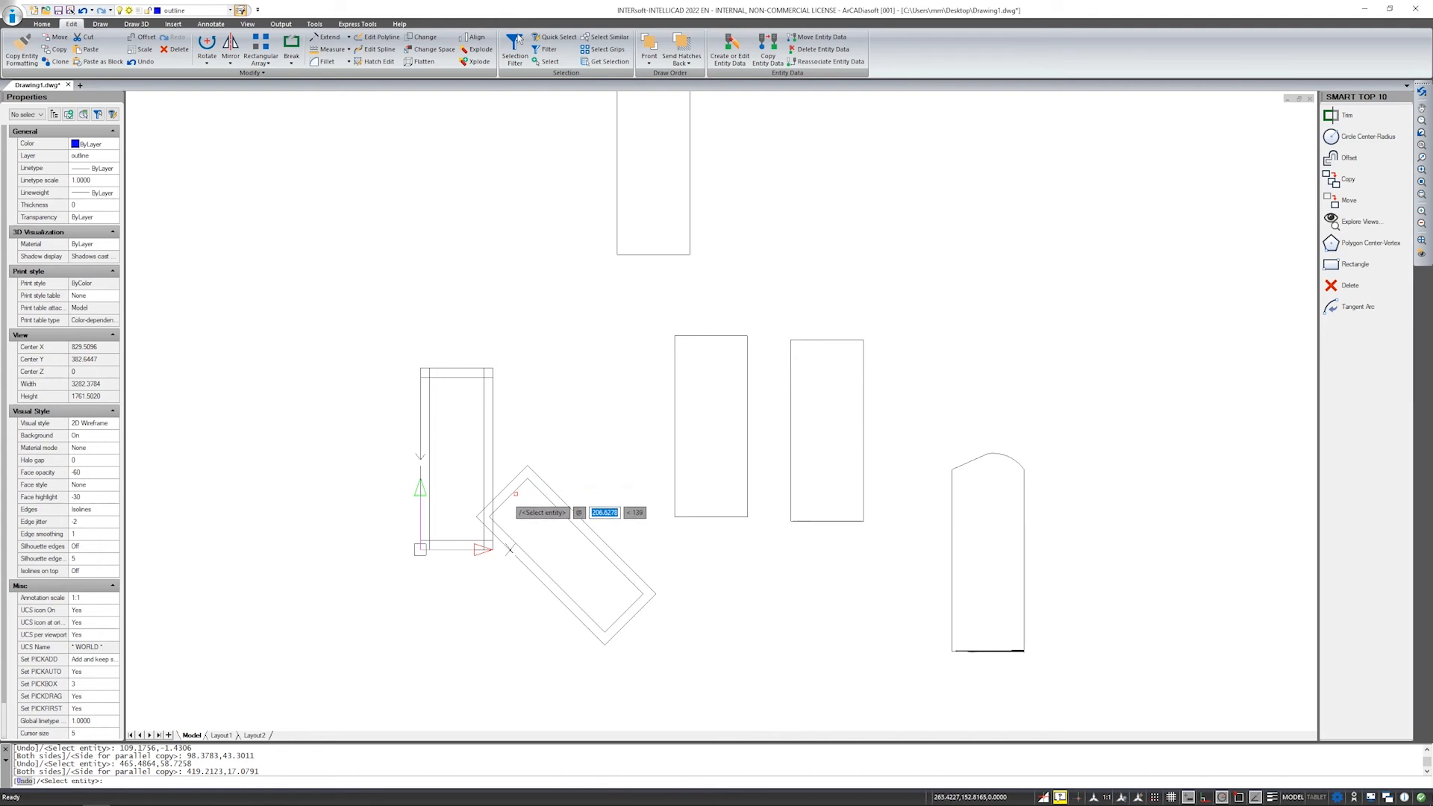
# Examine the offset copy of the rotated rectangle and the individual lines on the upright rectangle's right side, comparing their entity types.
pyautogui.scroll(3, 522, 473)
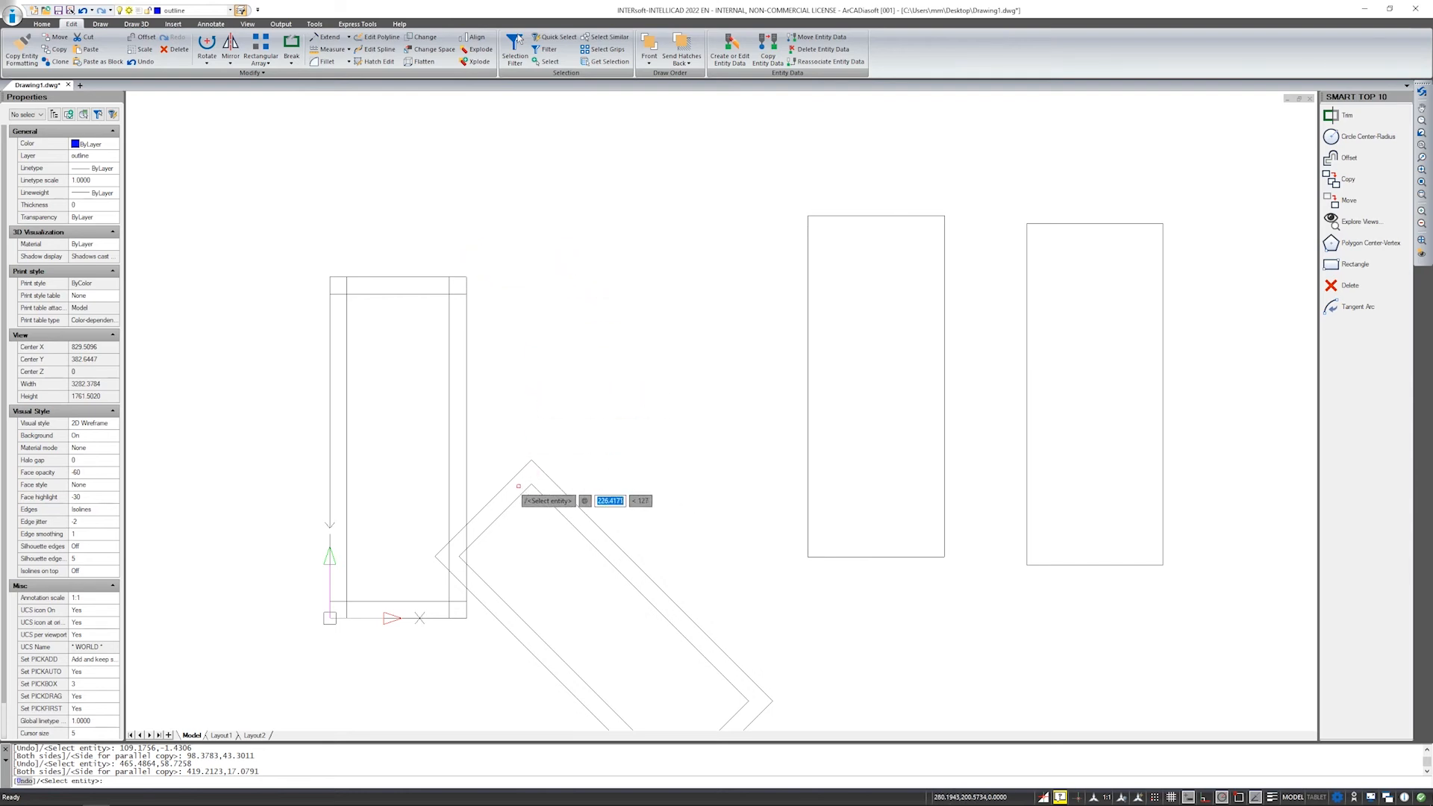
pyautogui.moveTo(603, 540); pyautogui.dragTo(601, 422, button='middle')
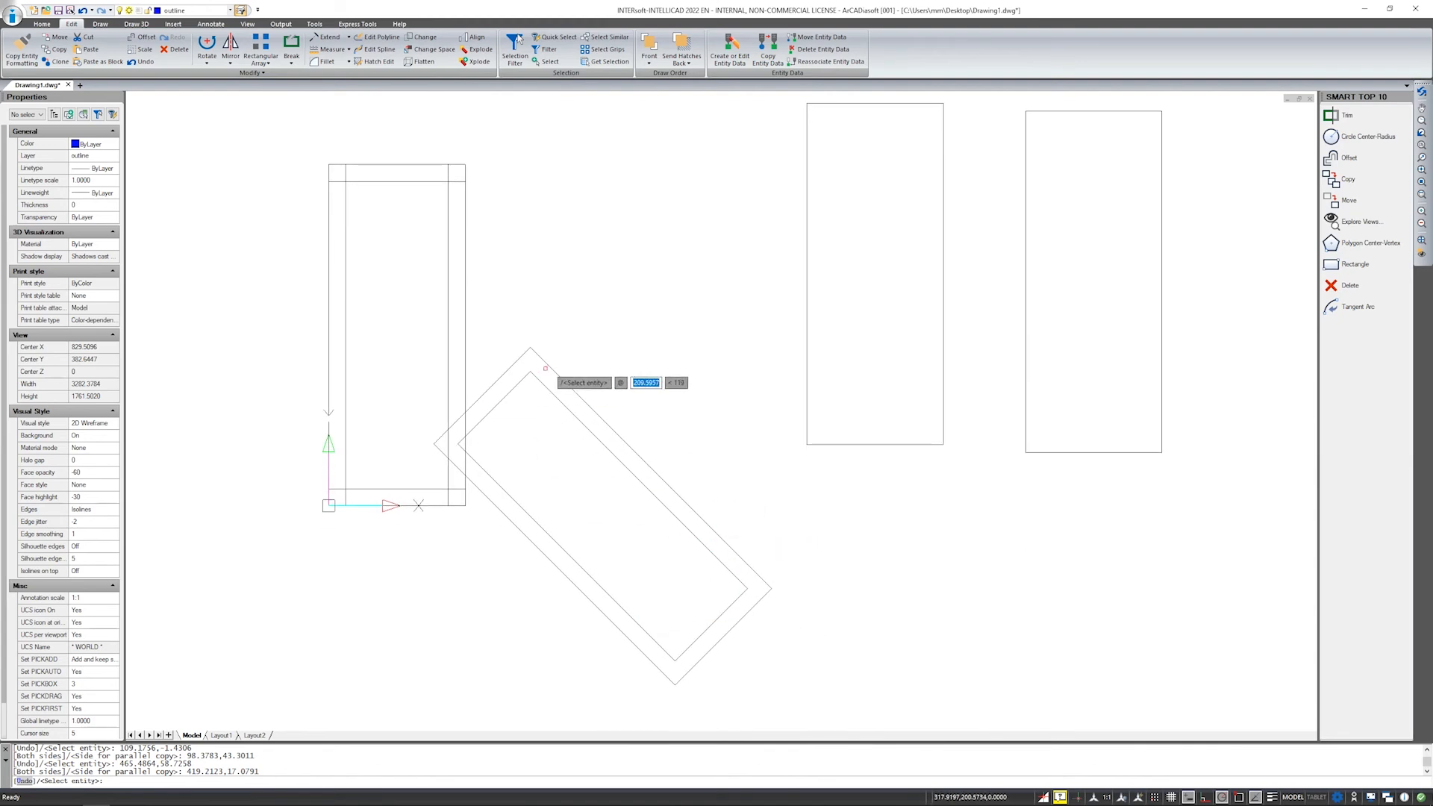
pyautogui.press('Escape')
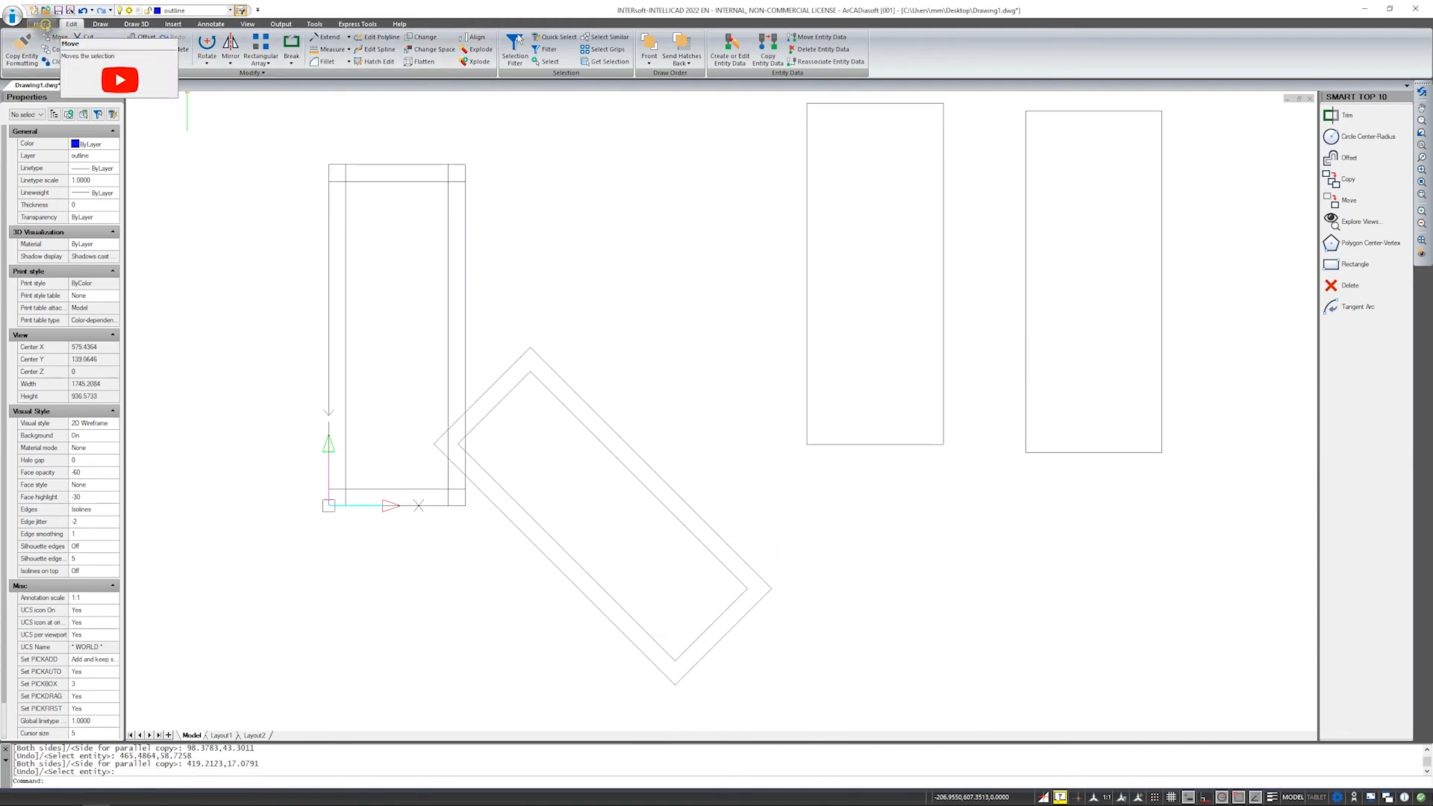
pyautogui.click(42, 24)
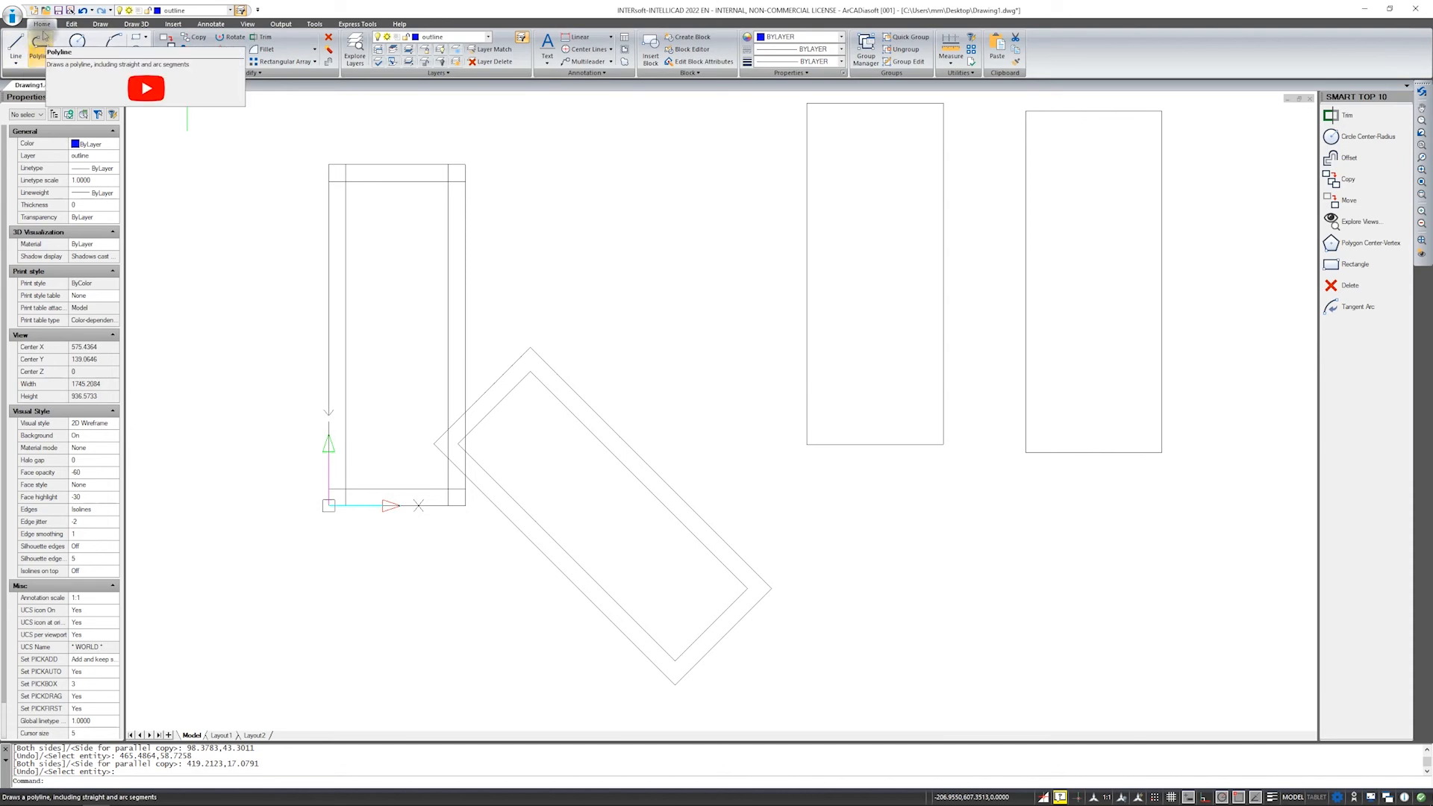
pyautogui.click(72, 24)
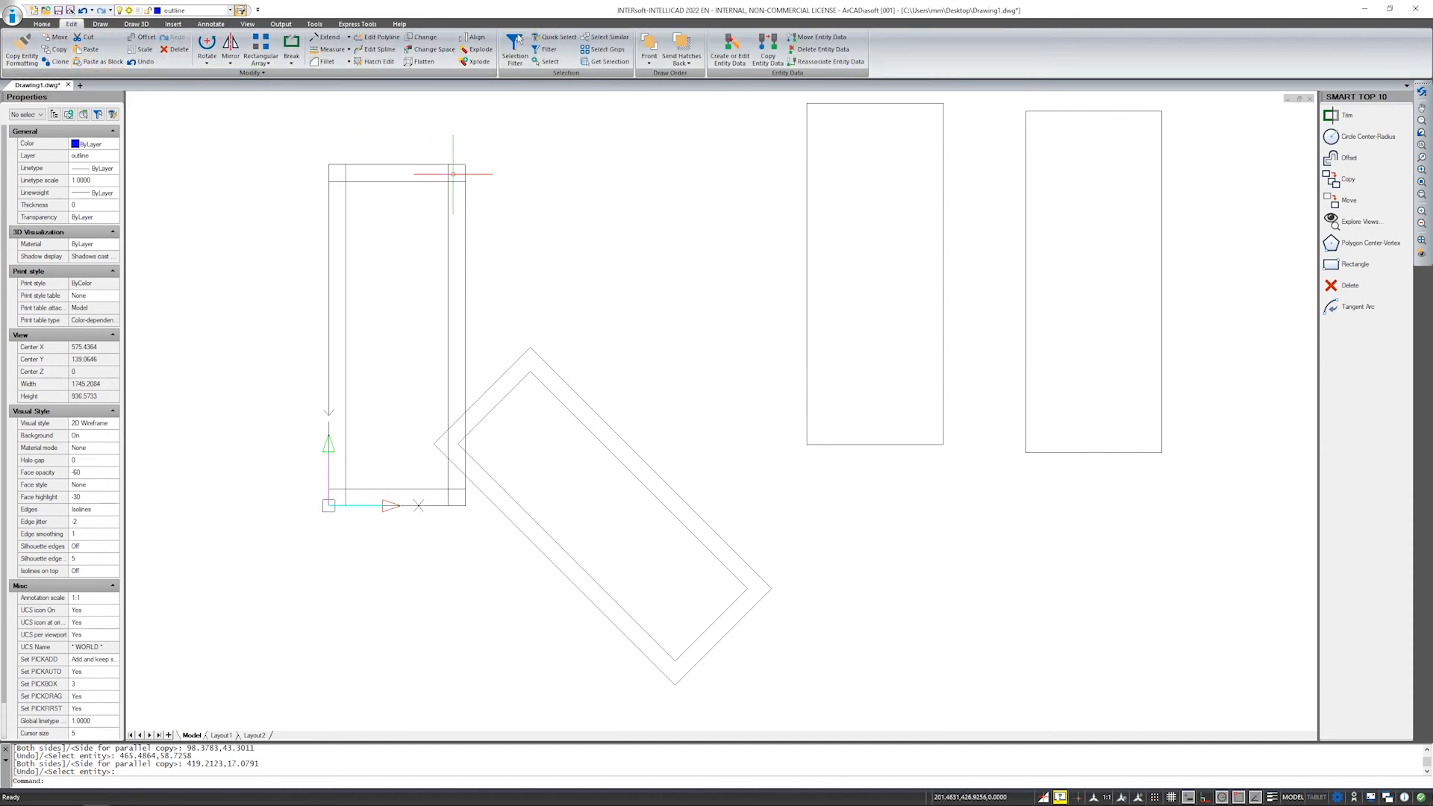
pyautogui.click(541, 382)
pyautogui.rightClick(540, 382)
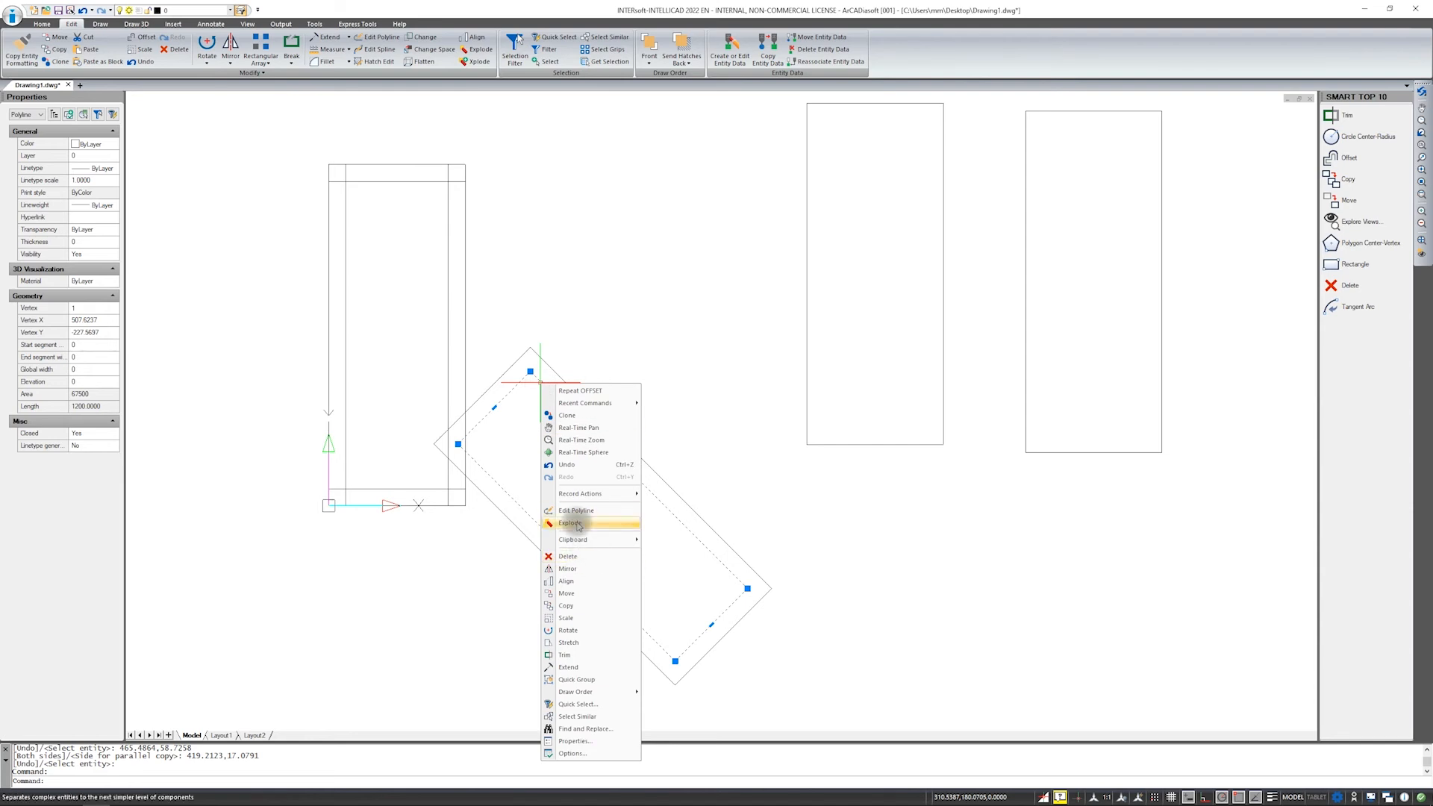
pyautogui.press('Escape')
pyautogui.press('Escape')
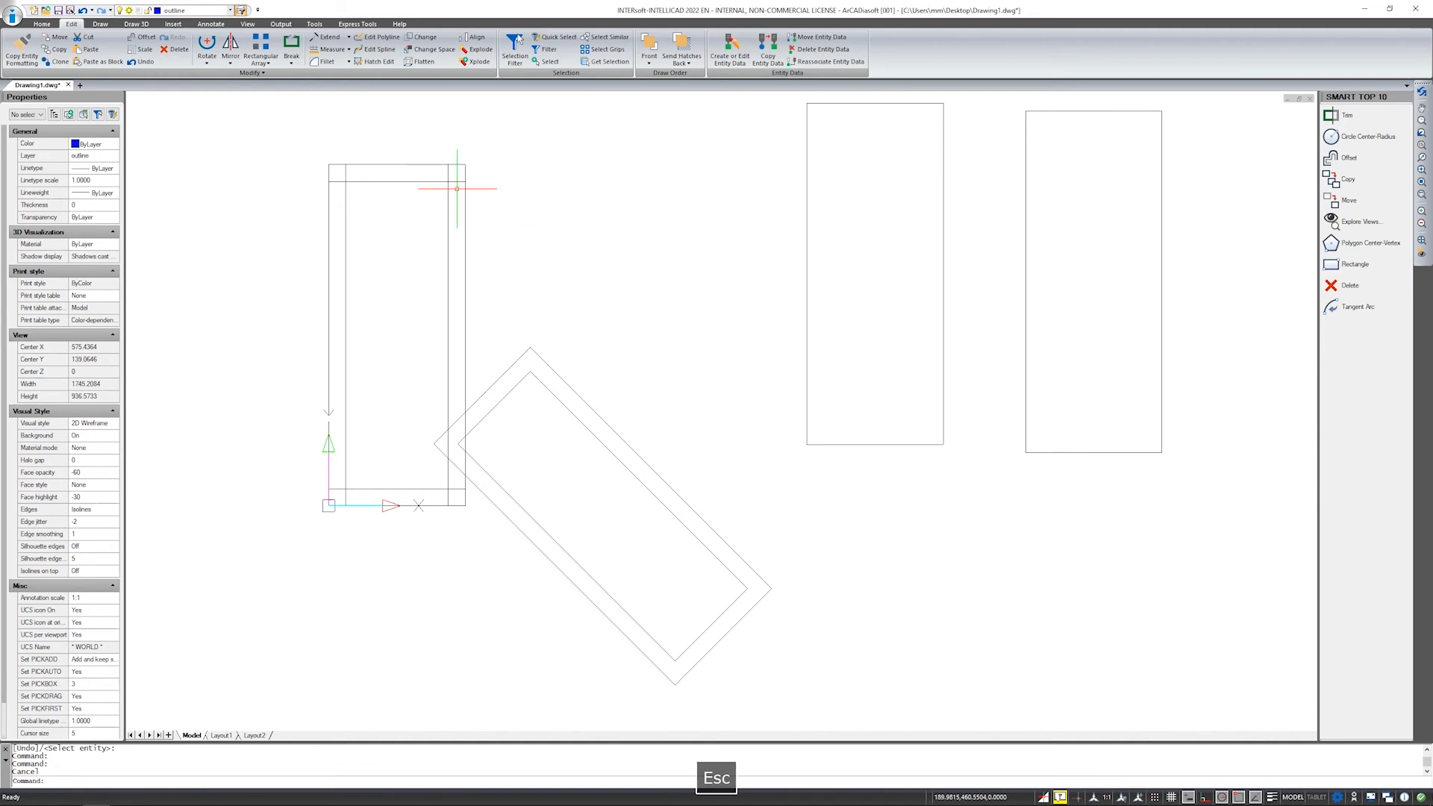
pyautogui.click(465, 208)
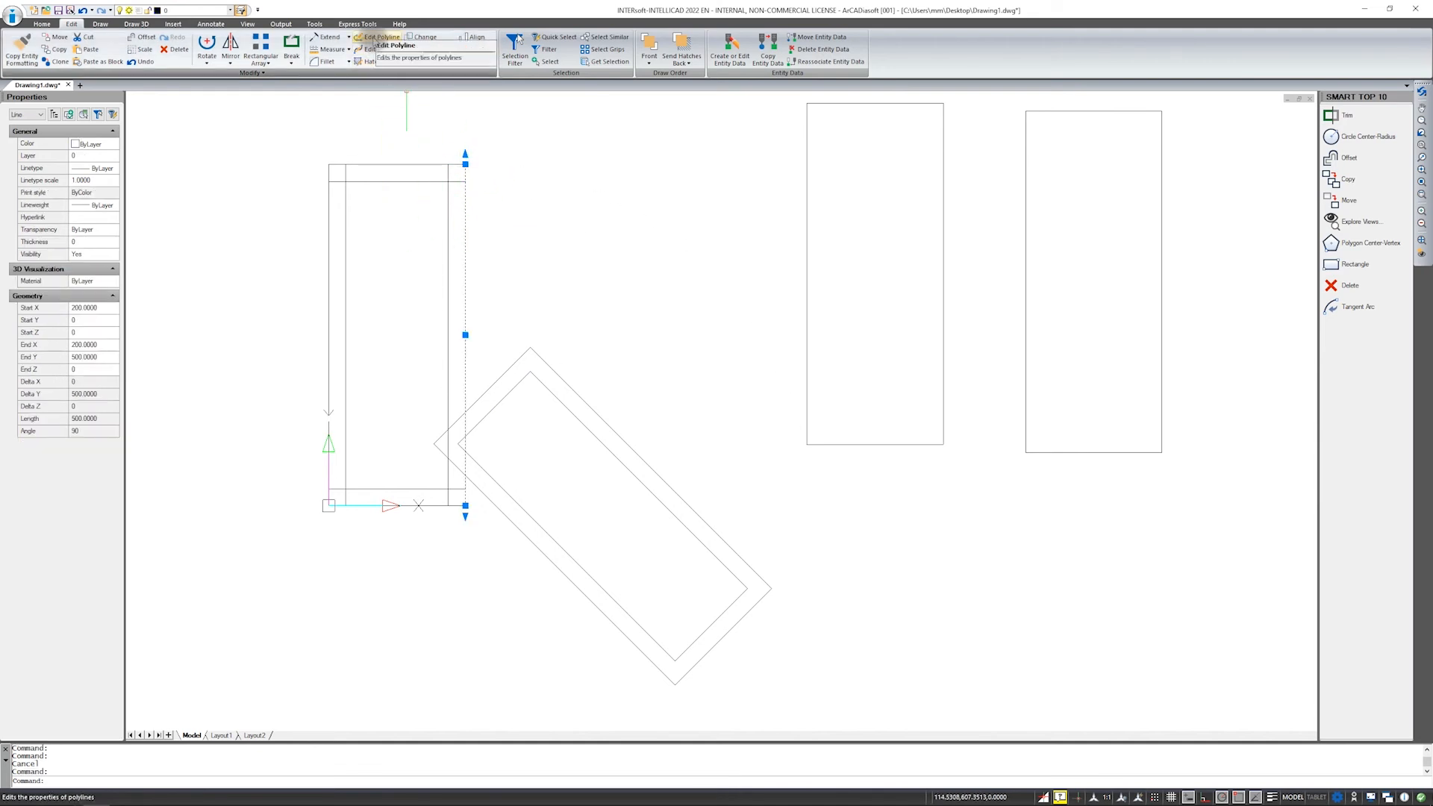
pyautogui.press('Escape')
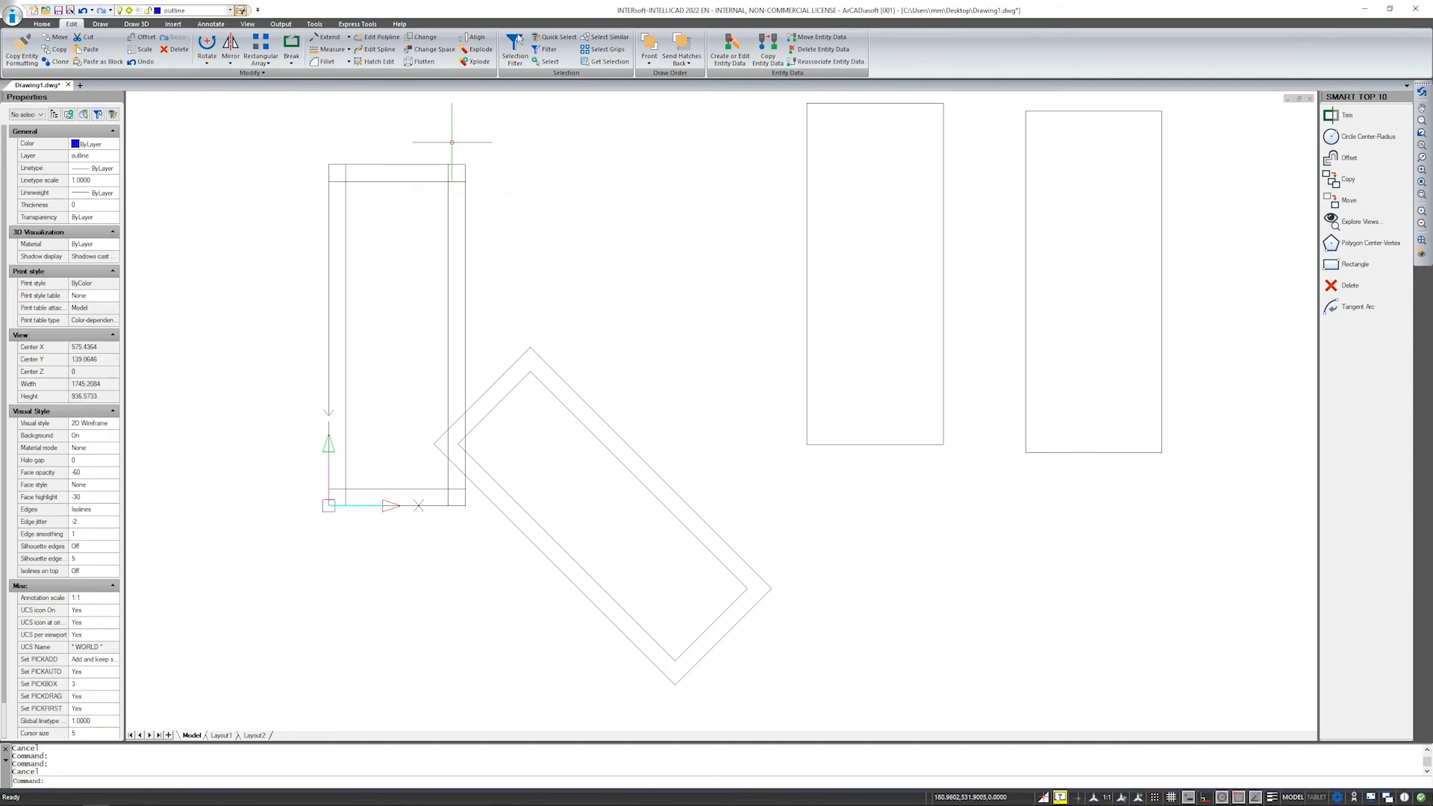
pyautogui.click(448, 191)
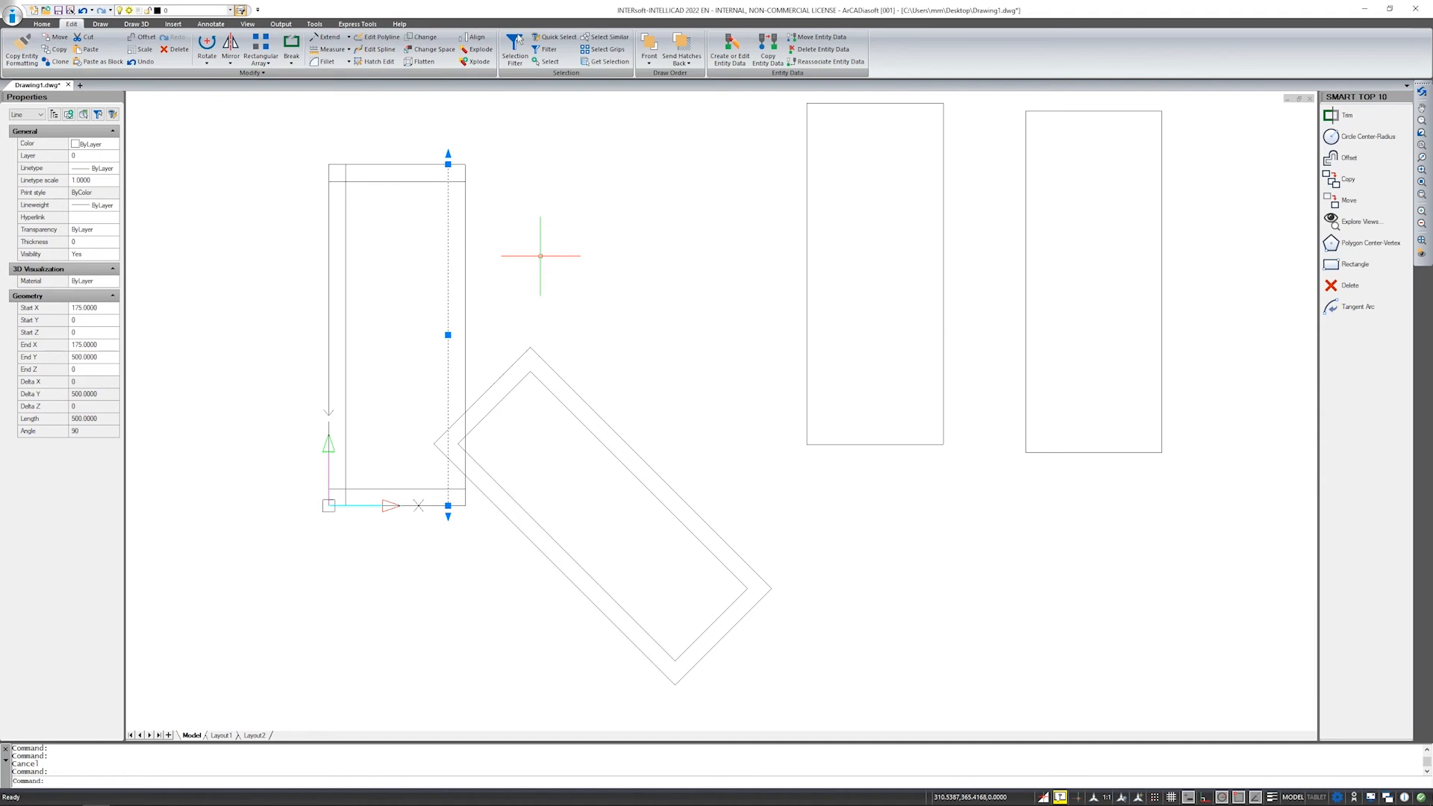
pyautogui.press('Escape')
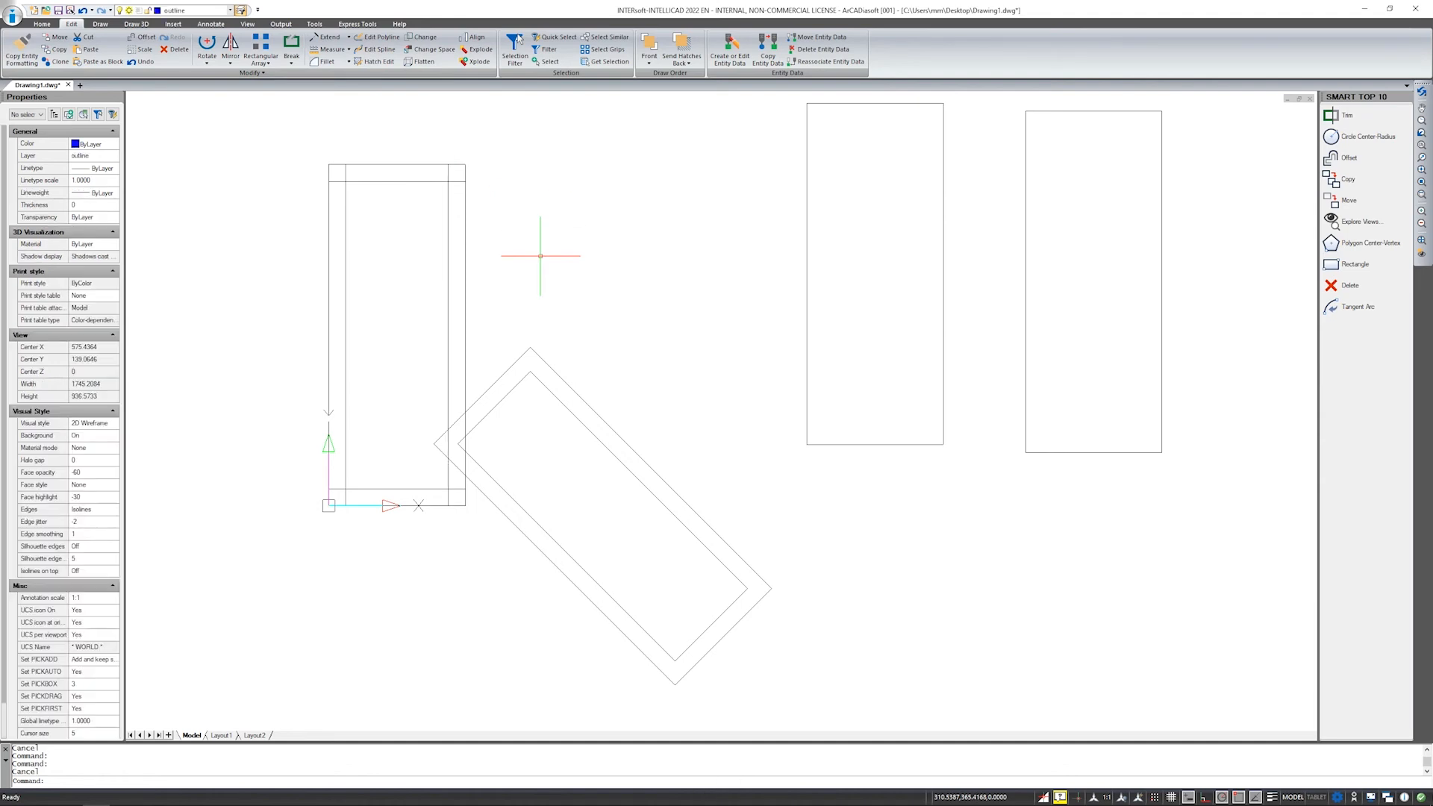
# Draw a 2-Points circle whose diameter spans the two upper corners of the first of the two middle upright rectangles.
pyautogui.click(101, 24)
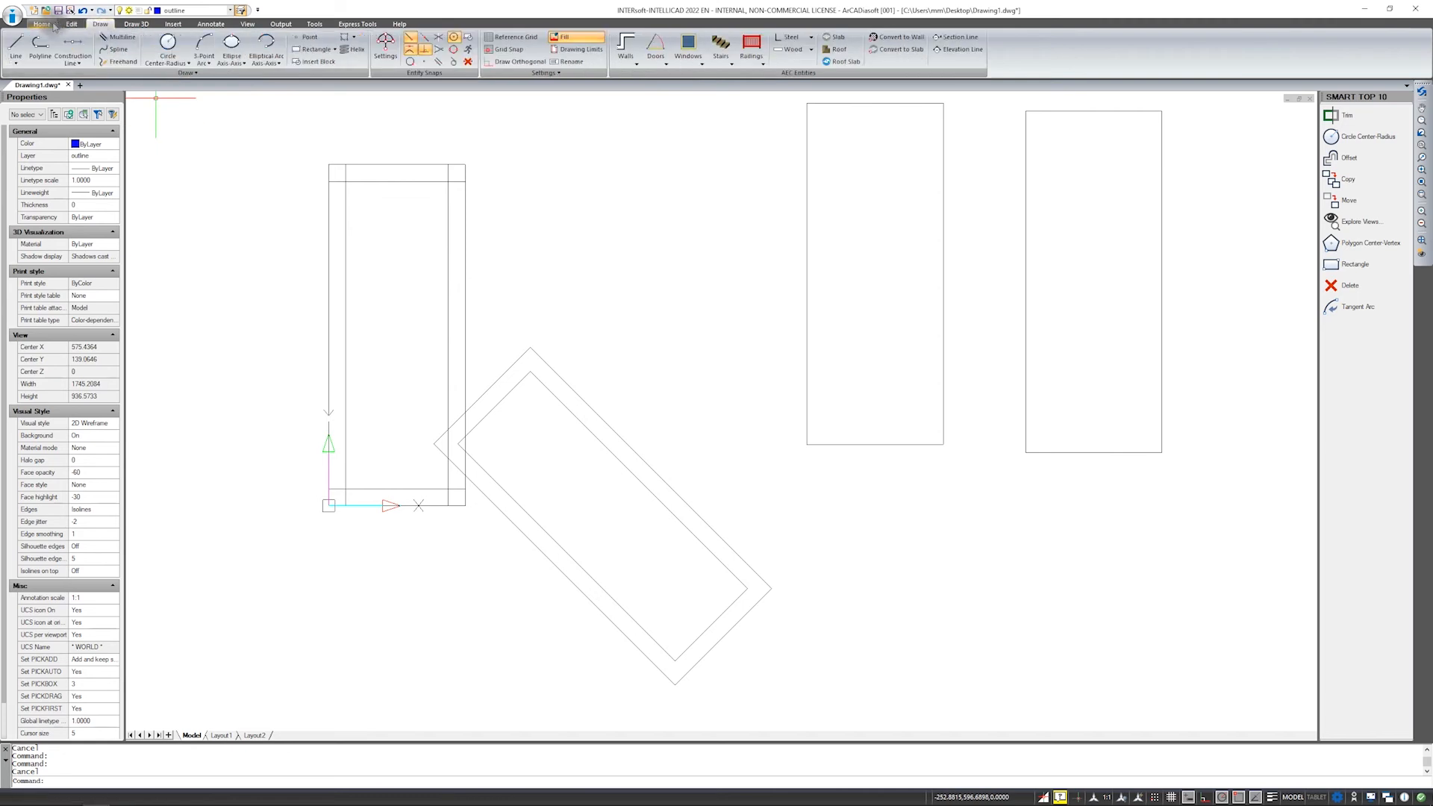
pyautogui.click(187, 61)
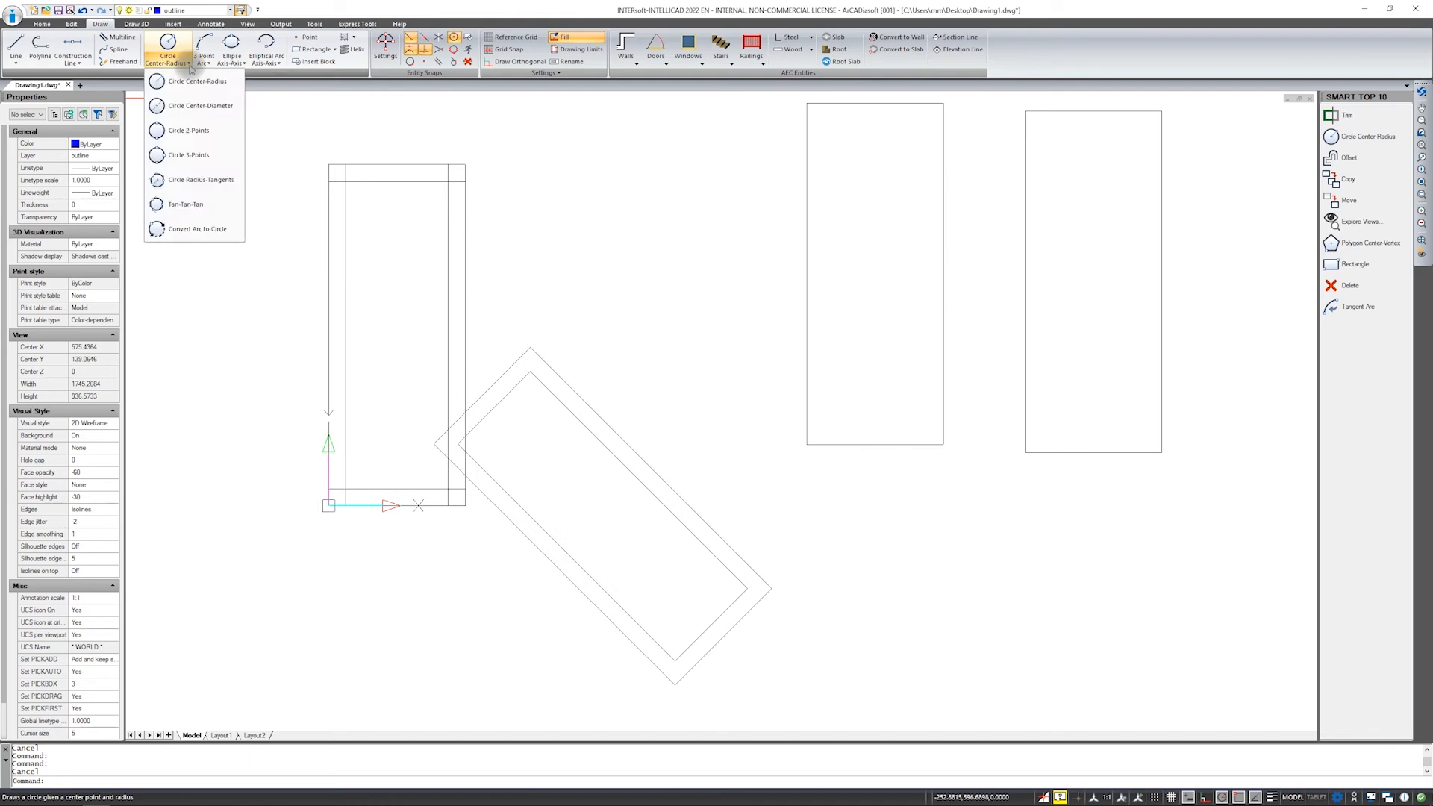
pyautogui.click(186, 137)
pyautogui.moveTo(306, 184); pyautogui.dragTo(352, 464, button='middle')
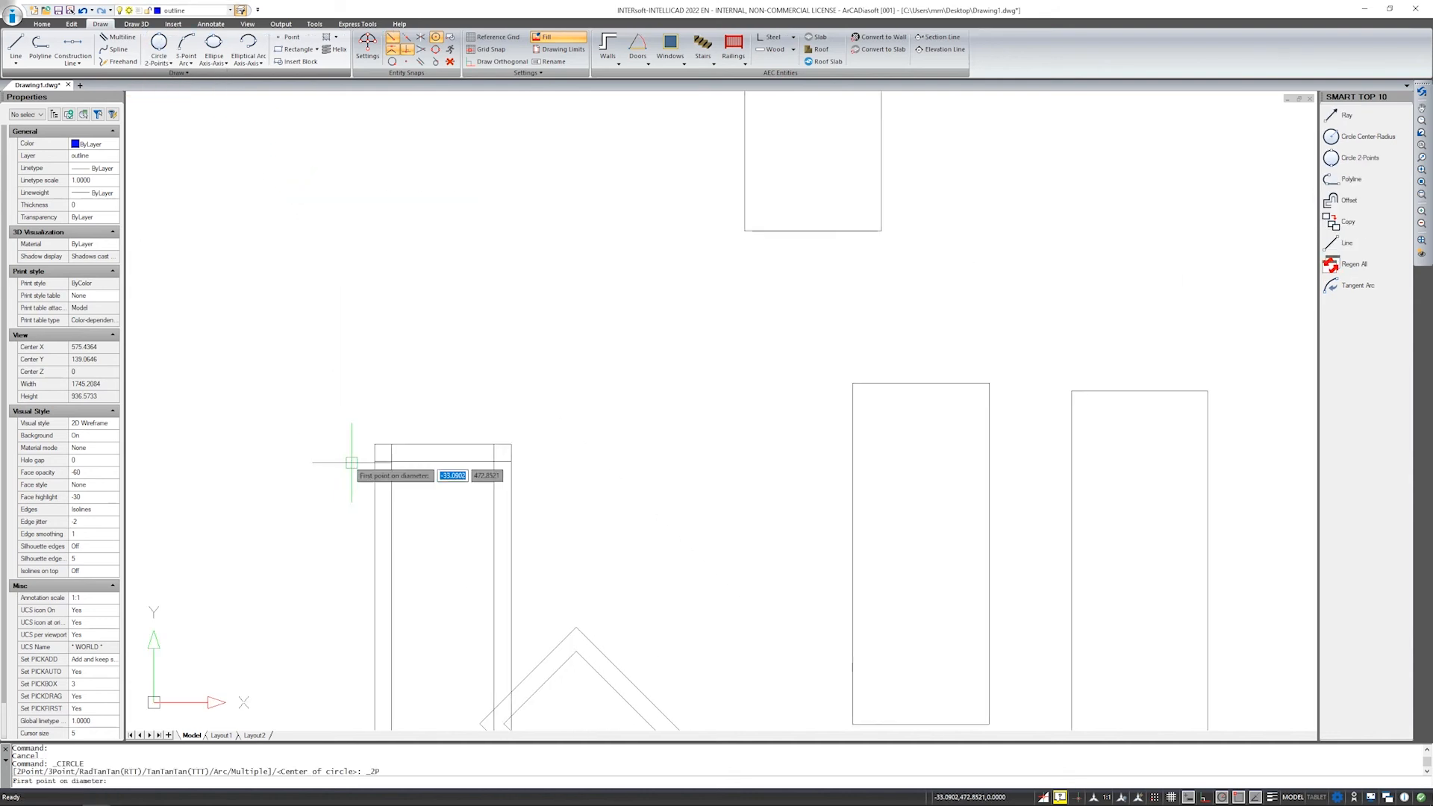
pyautogui.scroll(-3, 351, 391)
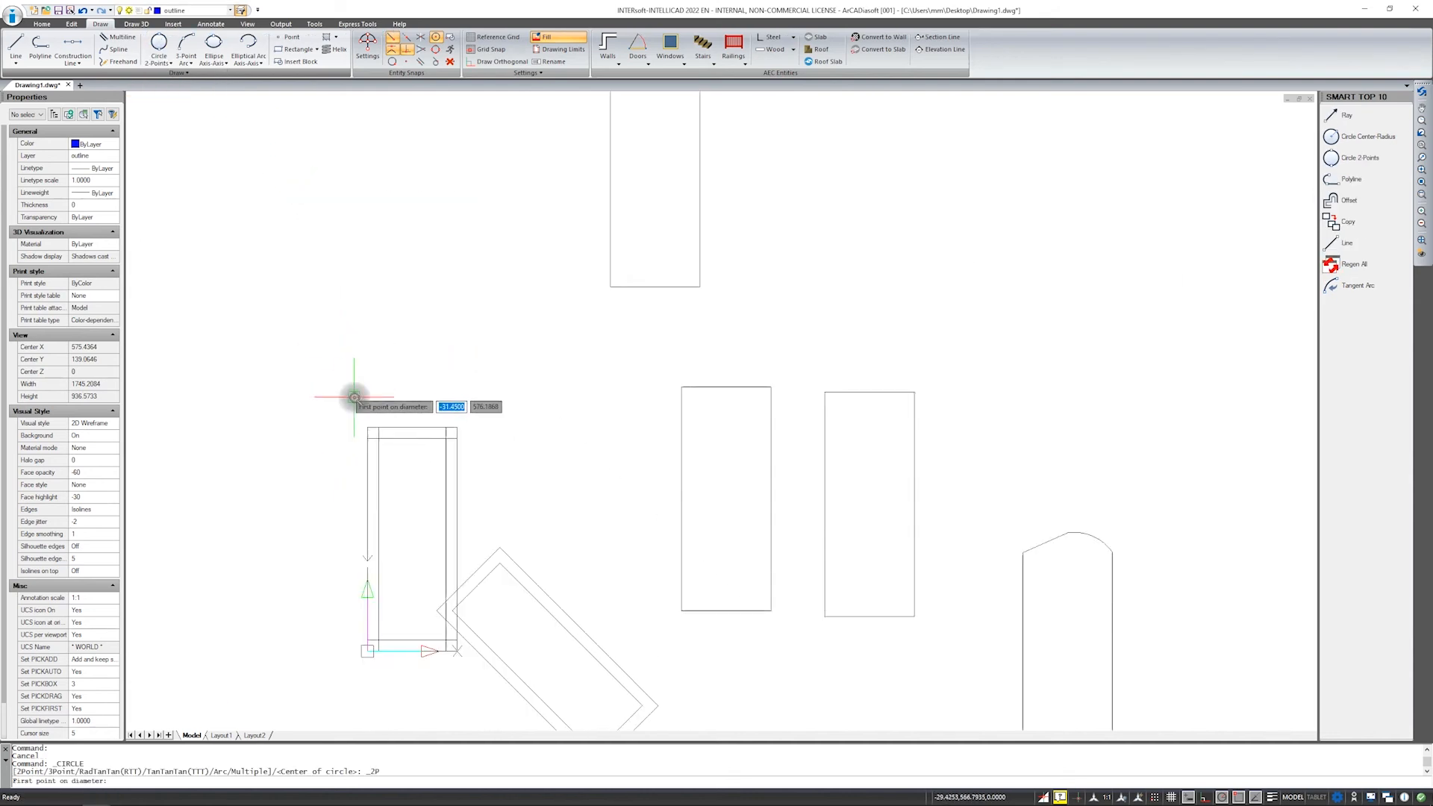
pyautogui.moveTo(446, 279)
pyautogui.mouseDown(button='middle')
pyautogui.moveTo(476, 386)
pyautogui.moveTo(486, 307)
pyautogui.mouseUp(button='middle')
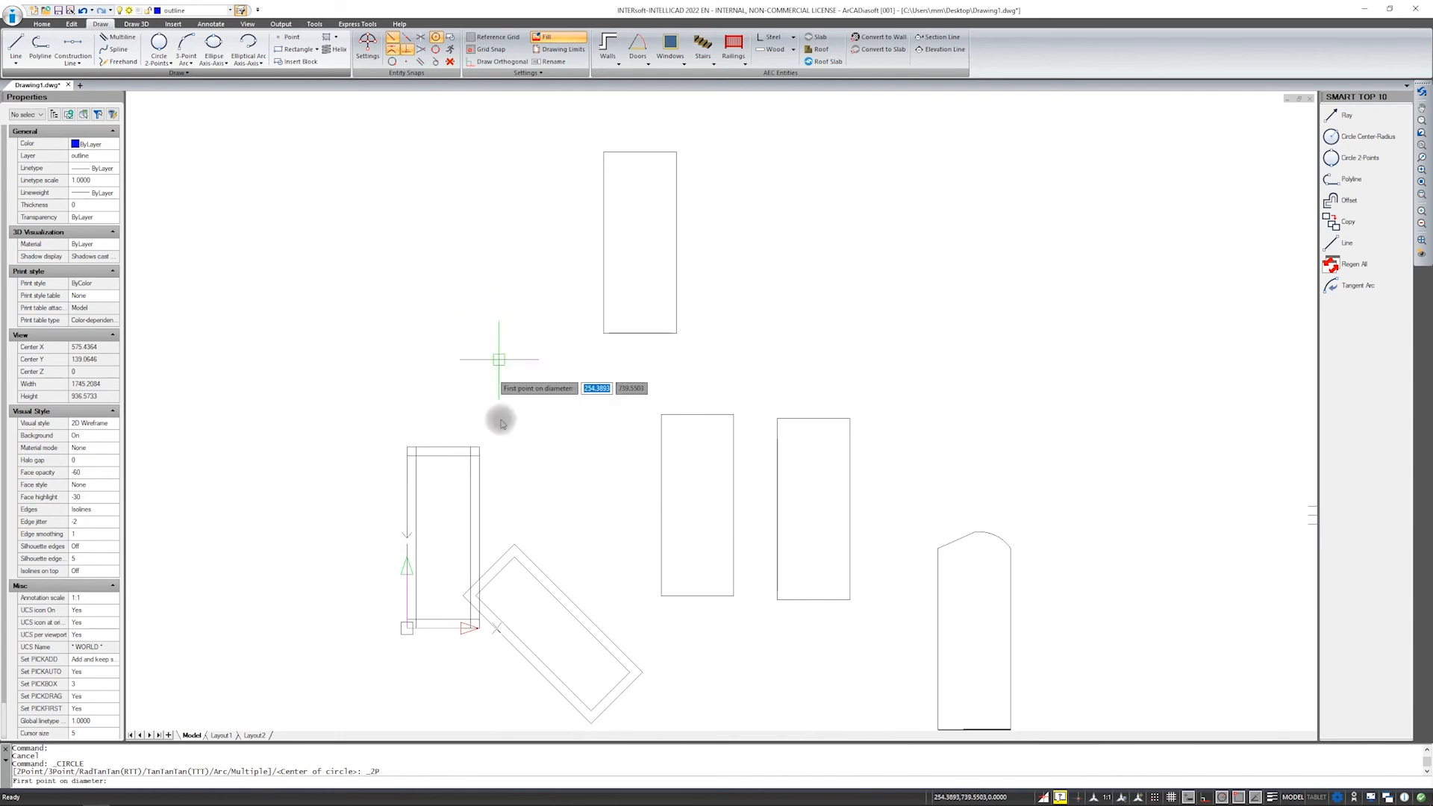
pyautogui.scroll(1, 761, 434)
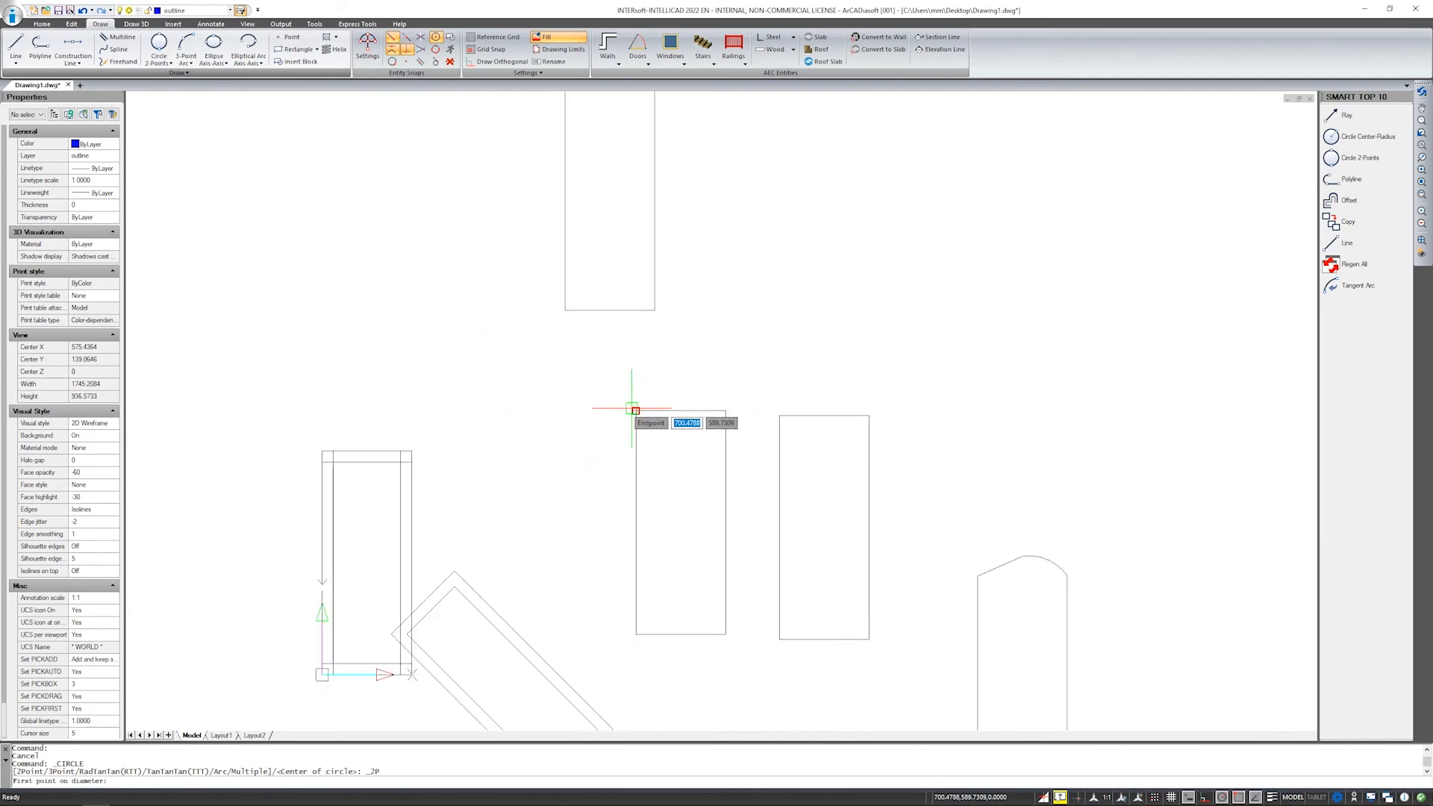
pyautogui.scroll(1, 635, 410)
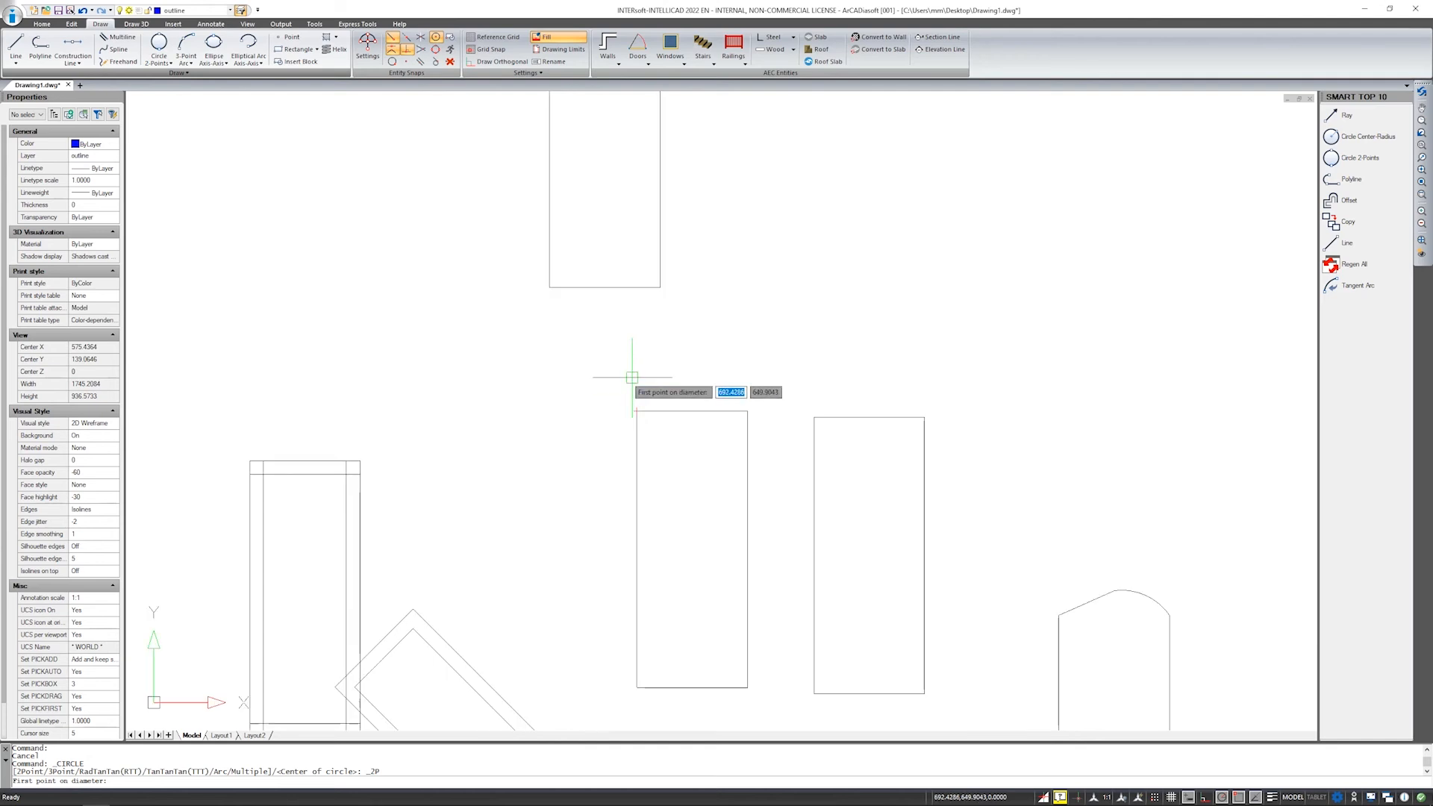
pyautogui.click(637, 411)
pyautogui.click(747, 410)
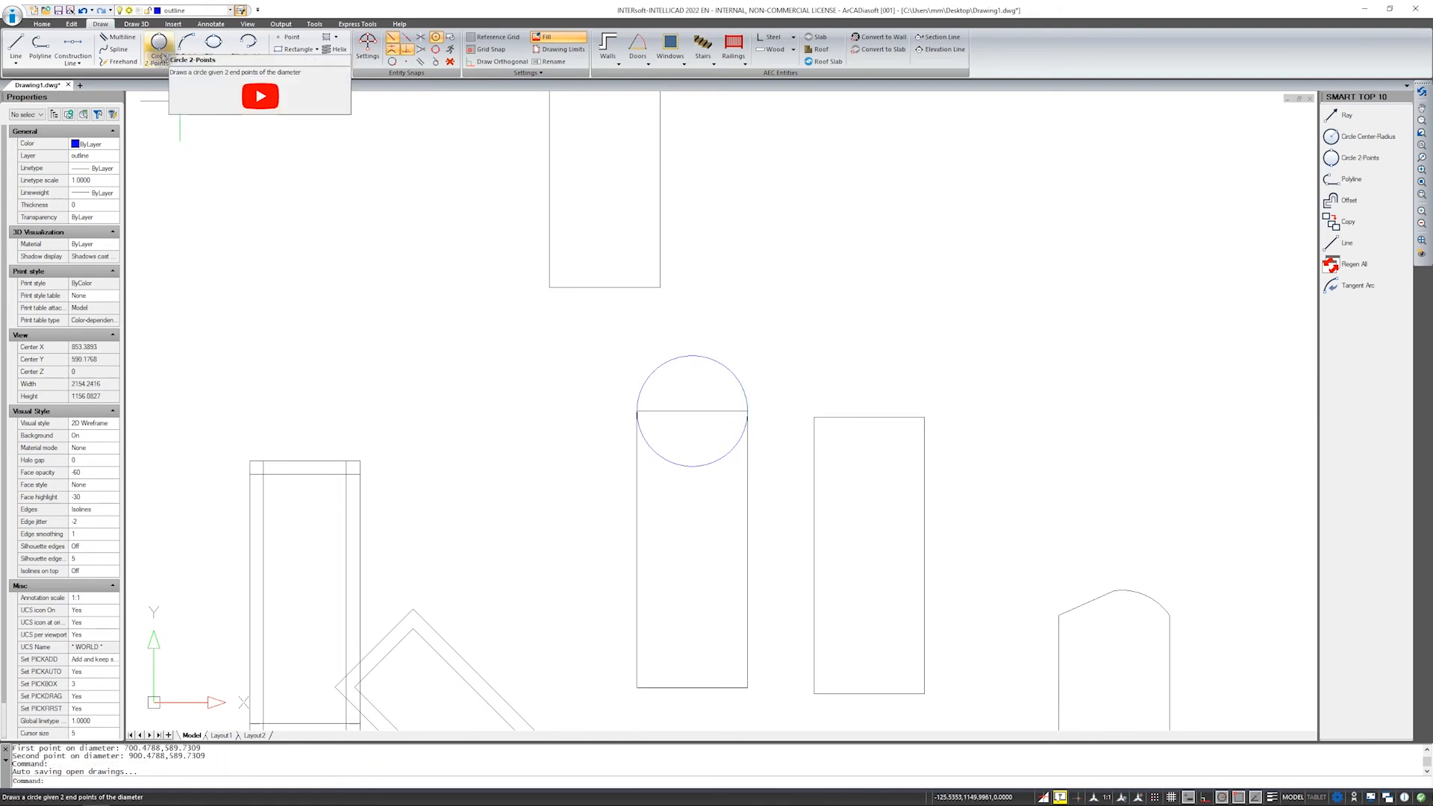
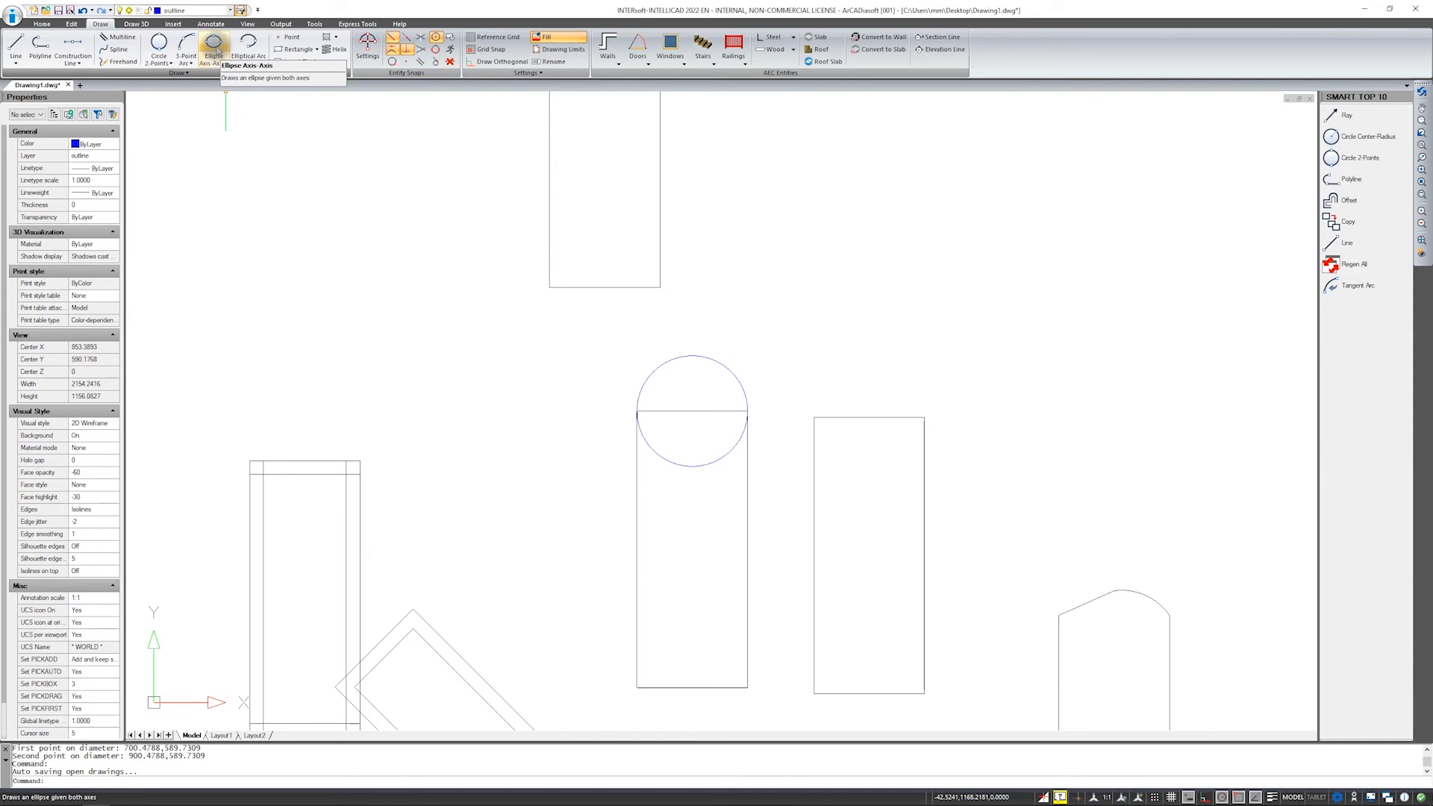
# Draw an Axis-Axis ellipse in the empty area above the second middle rectangle, with a horizontal axis of 500 and the other axis 100.
pyautogui.click(214, 45)
pyautogui.click(214, 46)
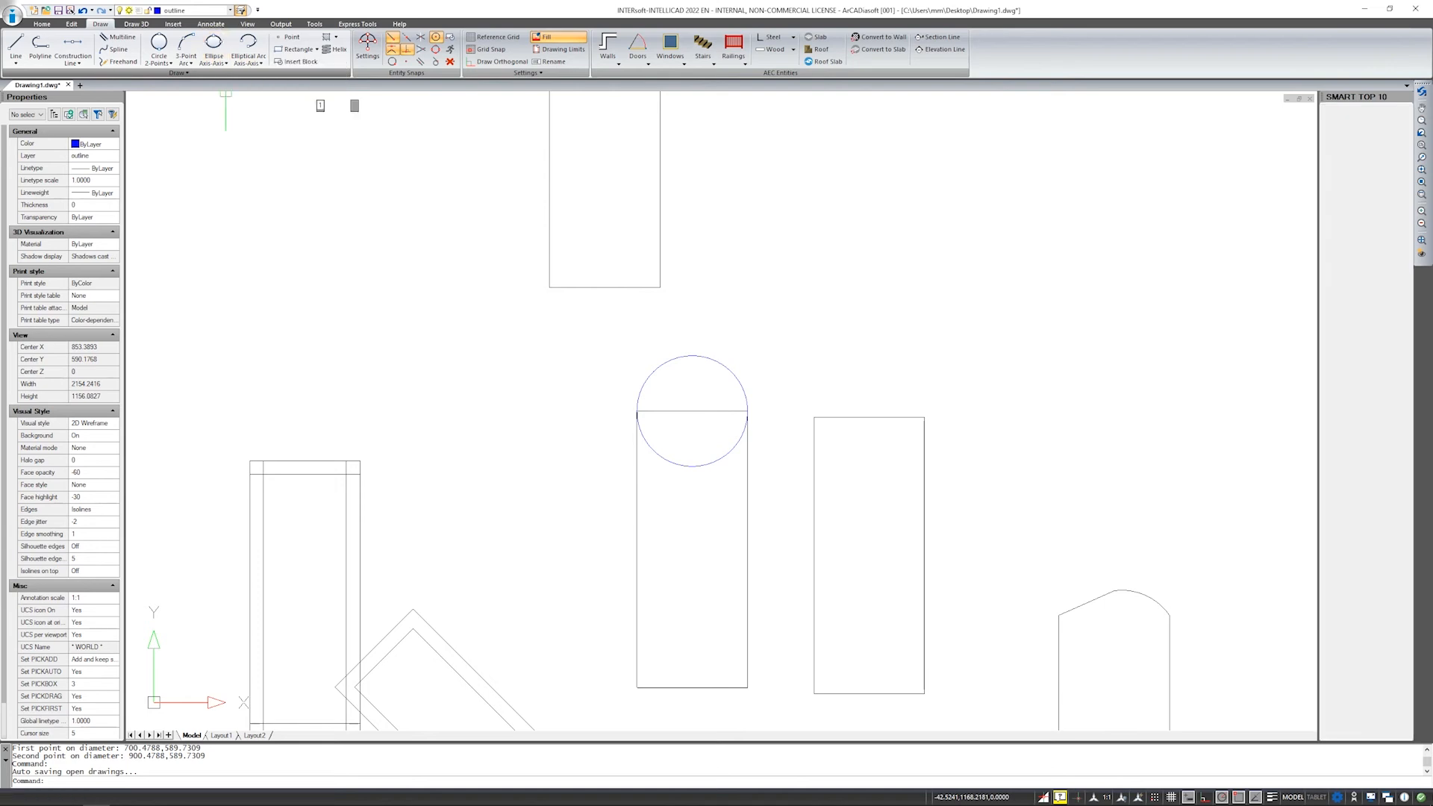
pyautogui.click(225, 63)
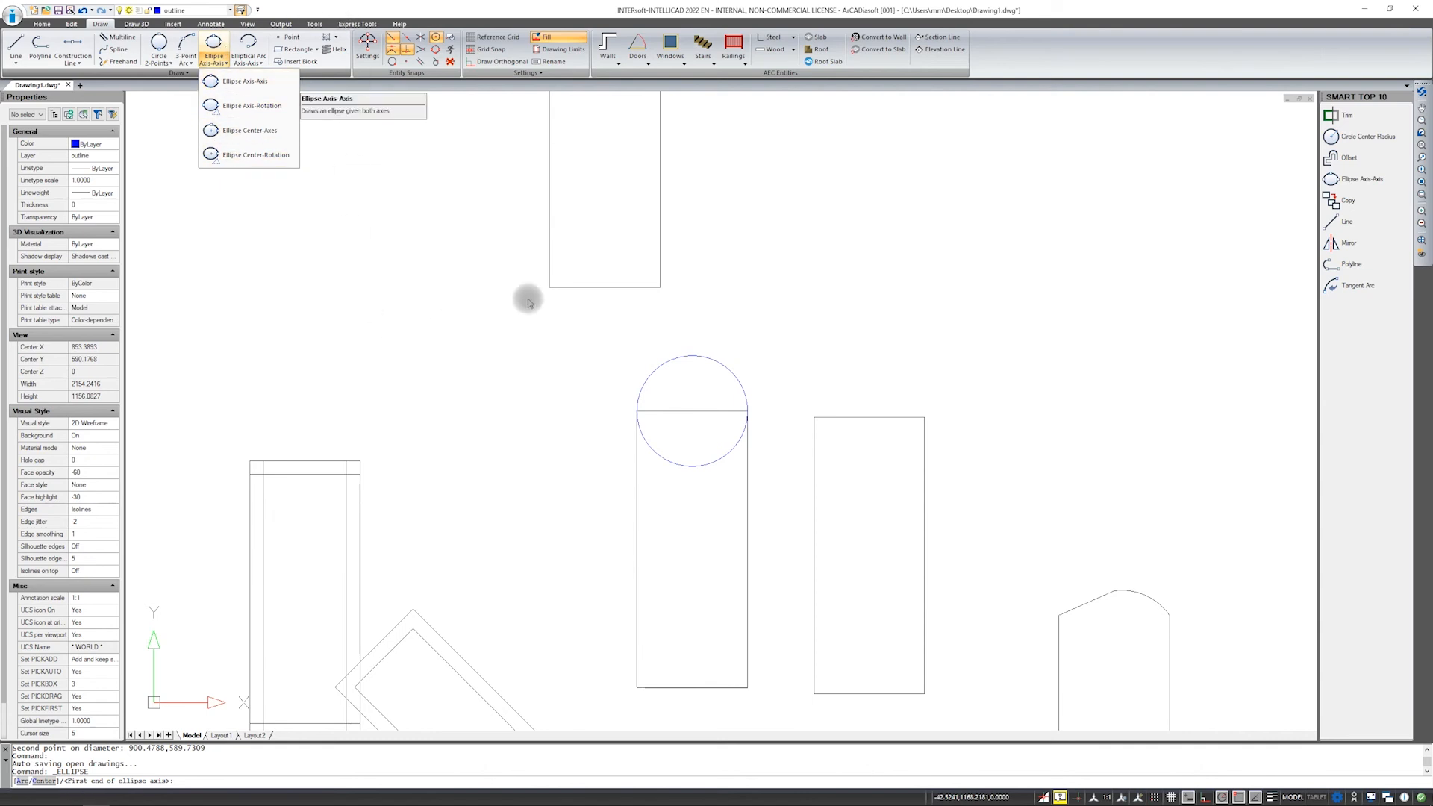
pyautogui.click(749, 8)
pyautogui.moveTo(748, 312); pyautogui.dragTo(595, 319, button='middle')
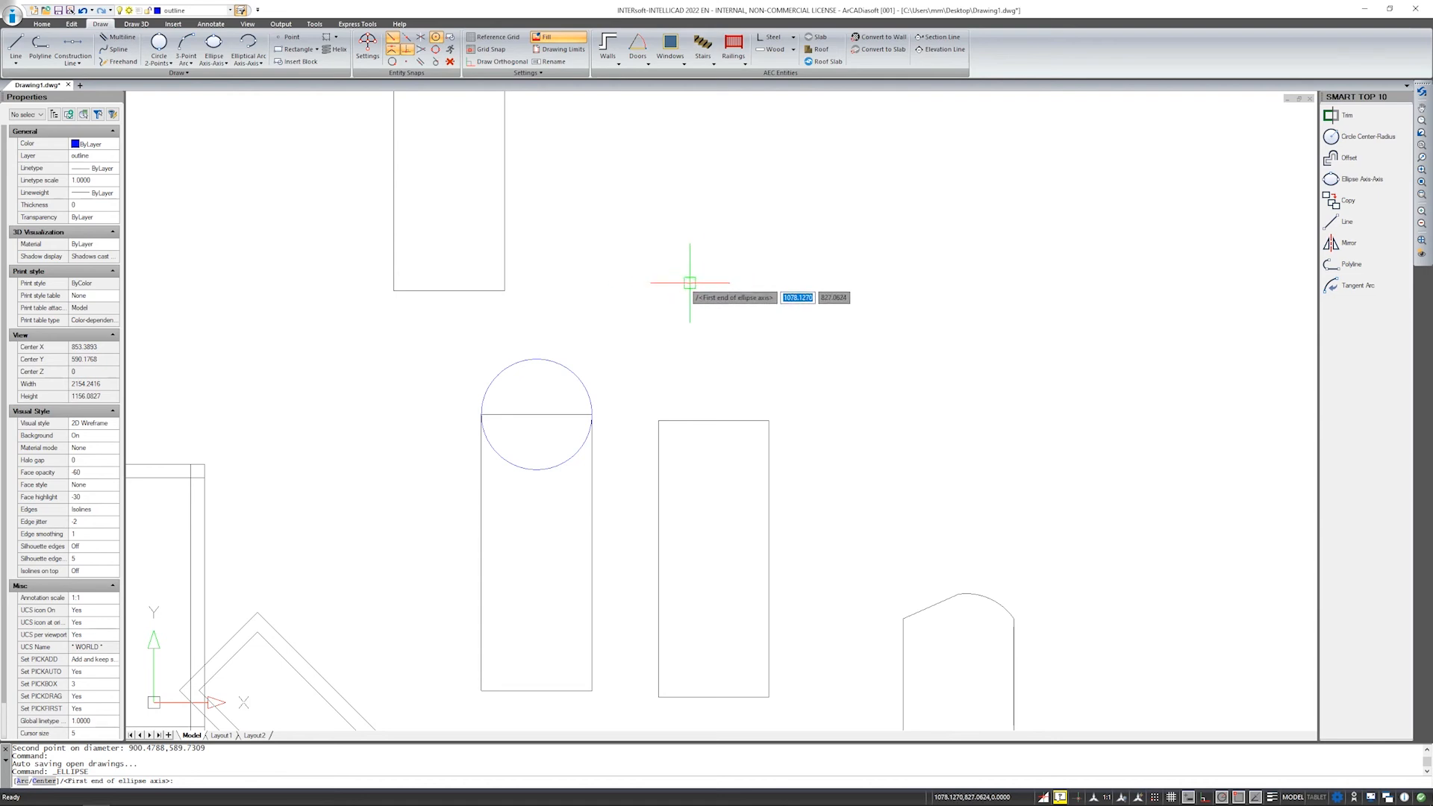
pyautogui.click(721, 276)
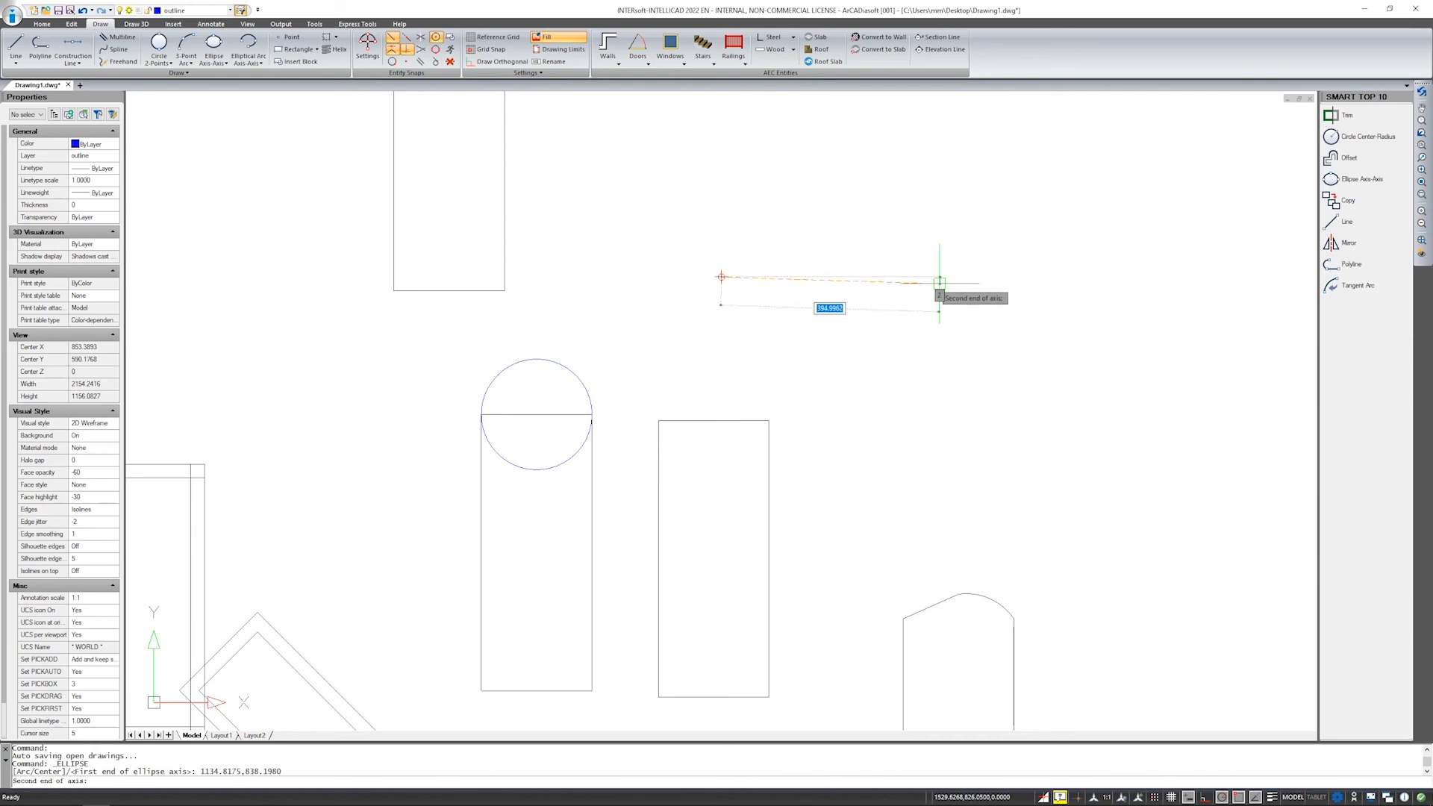
pyautogui.write('500')
pyautogui.press('Return')
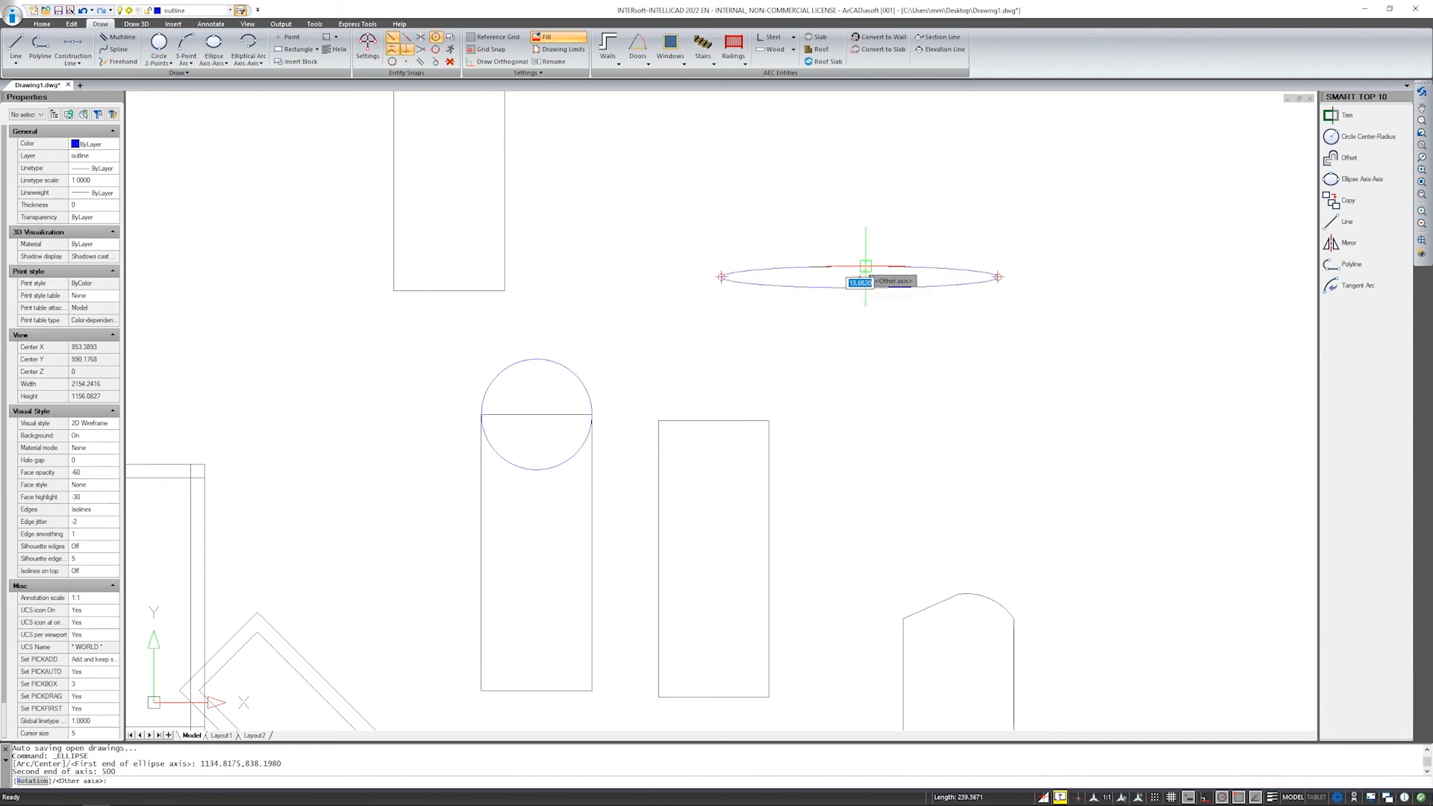
pyautogui.write('1')
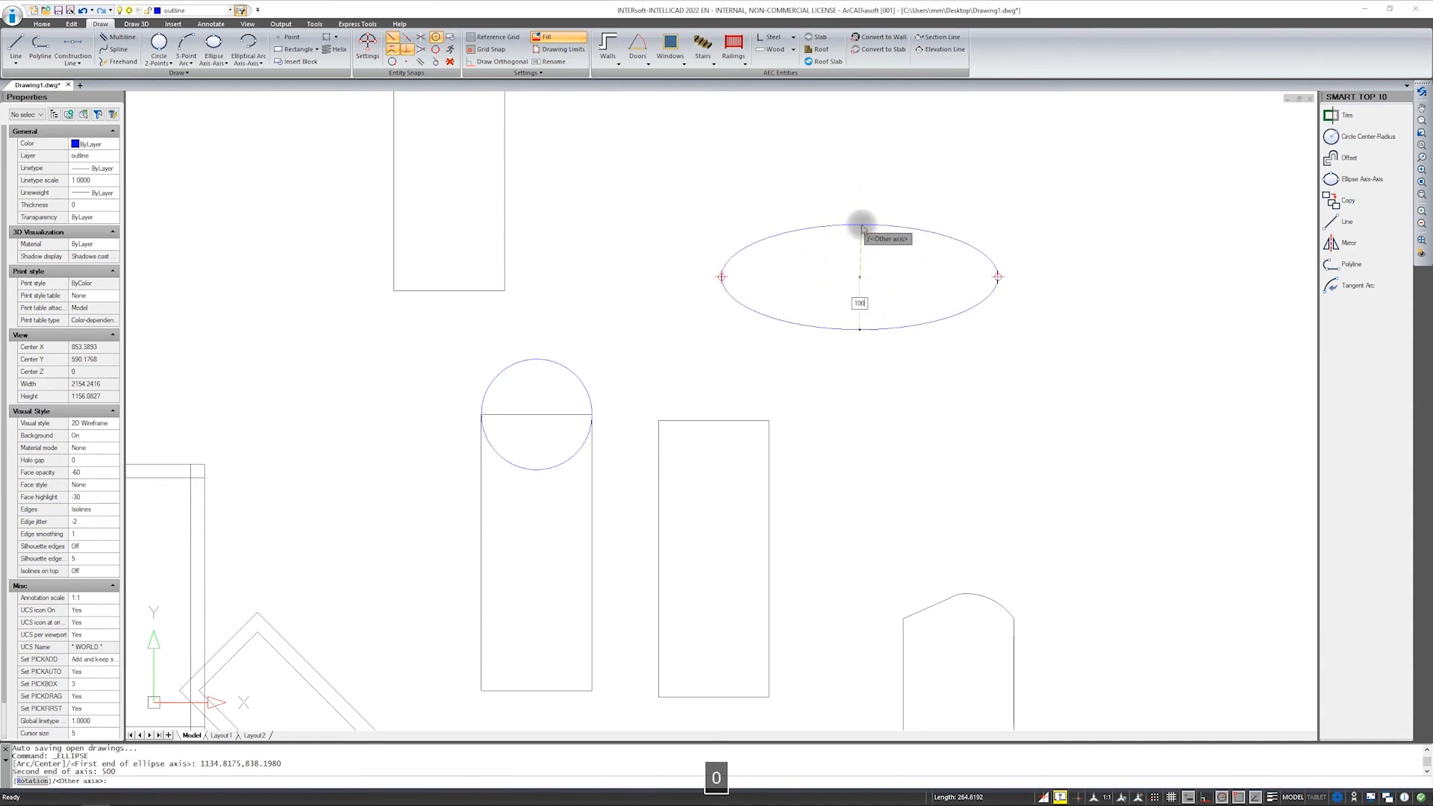
pyautogui.write('00')
pyautogui.press('Return')
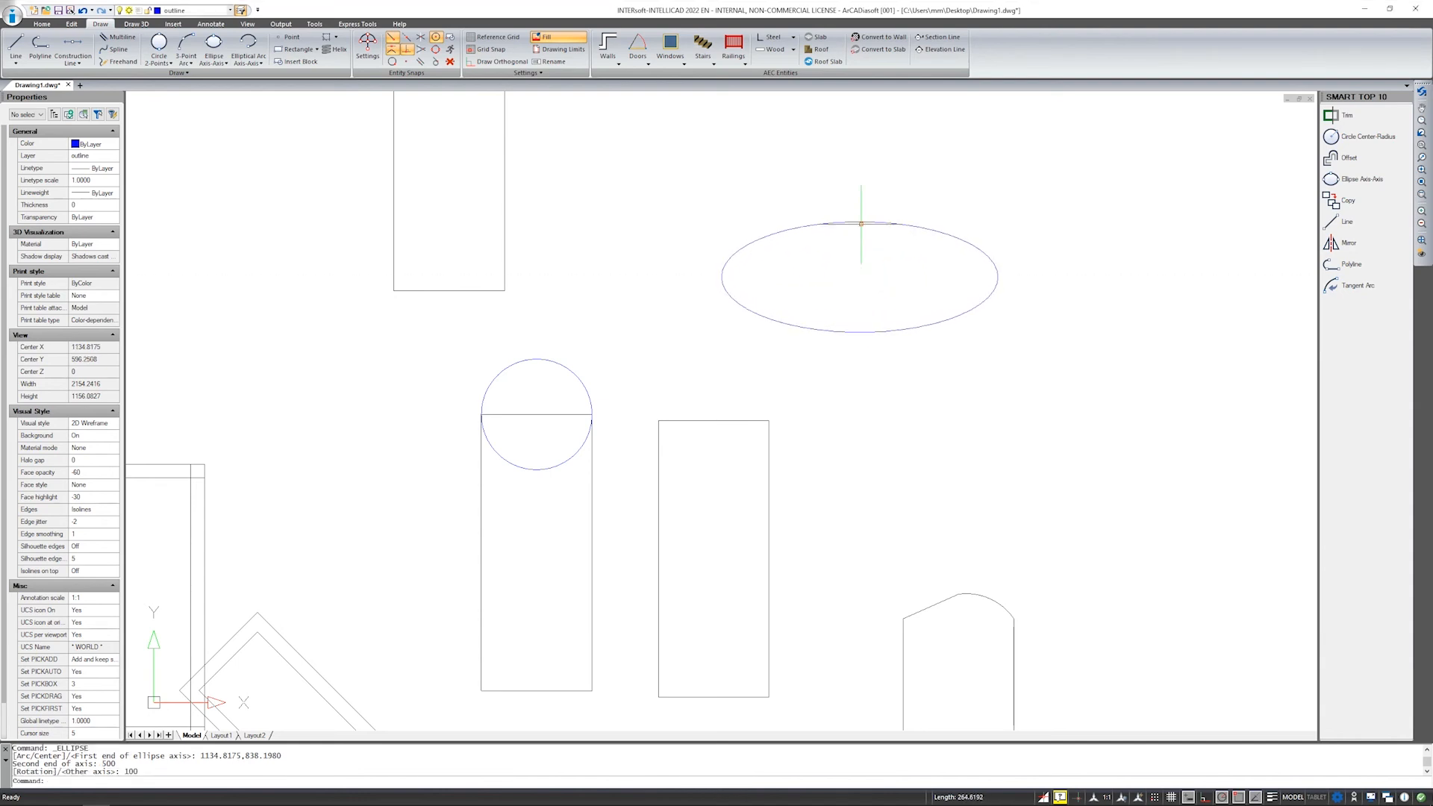
# Draw a 3-Point Arc from the topmost rectangle's lower-left corner through the second middle rectangle's upper-right corner to its lower-left corner.
pyautogui.scroll(-2, 833, 244)
pyautogui.moveTo(827, 258); pyautogui.dragTo(797, 295, button='middle')
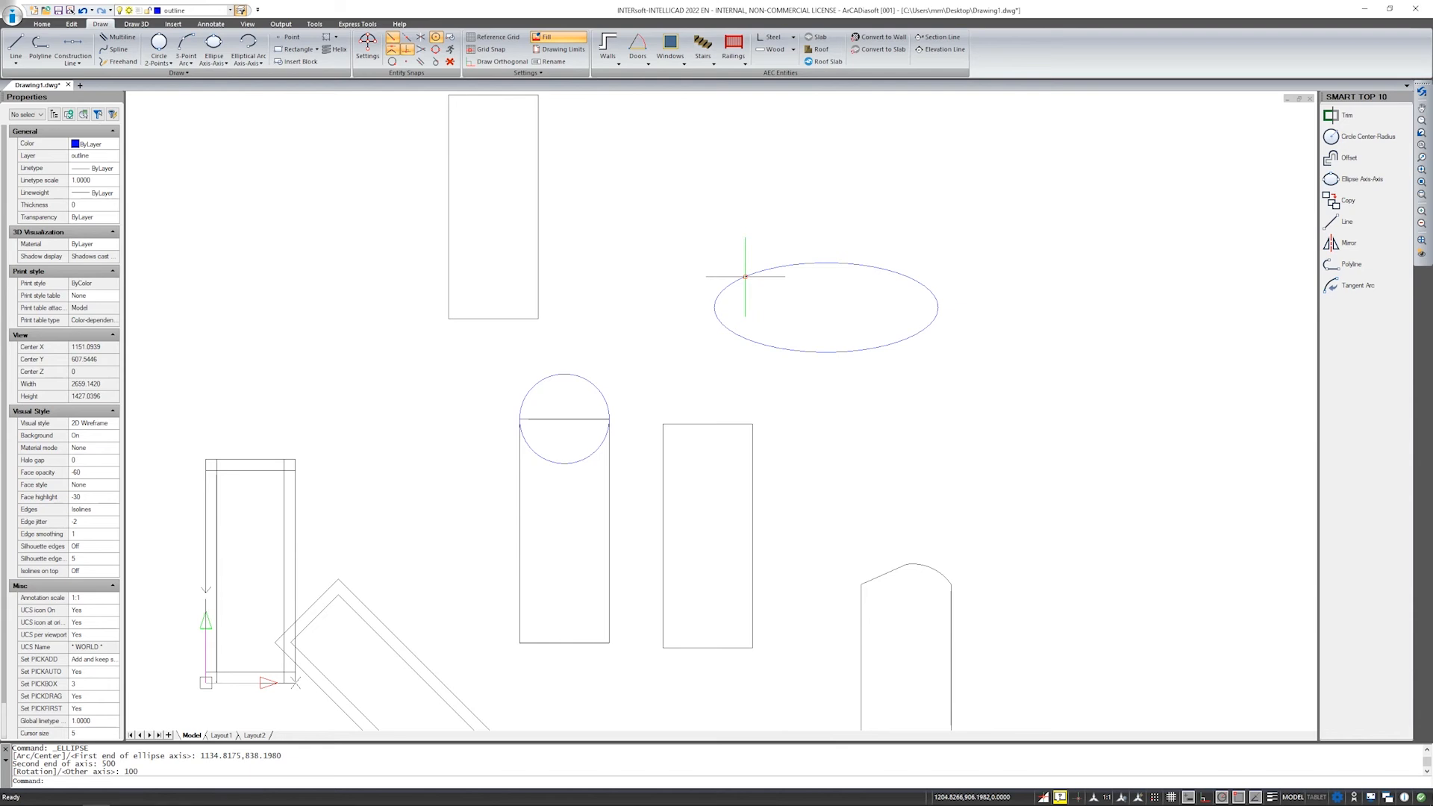
pyautogui.press('Escape')
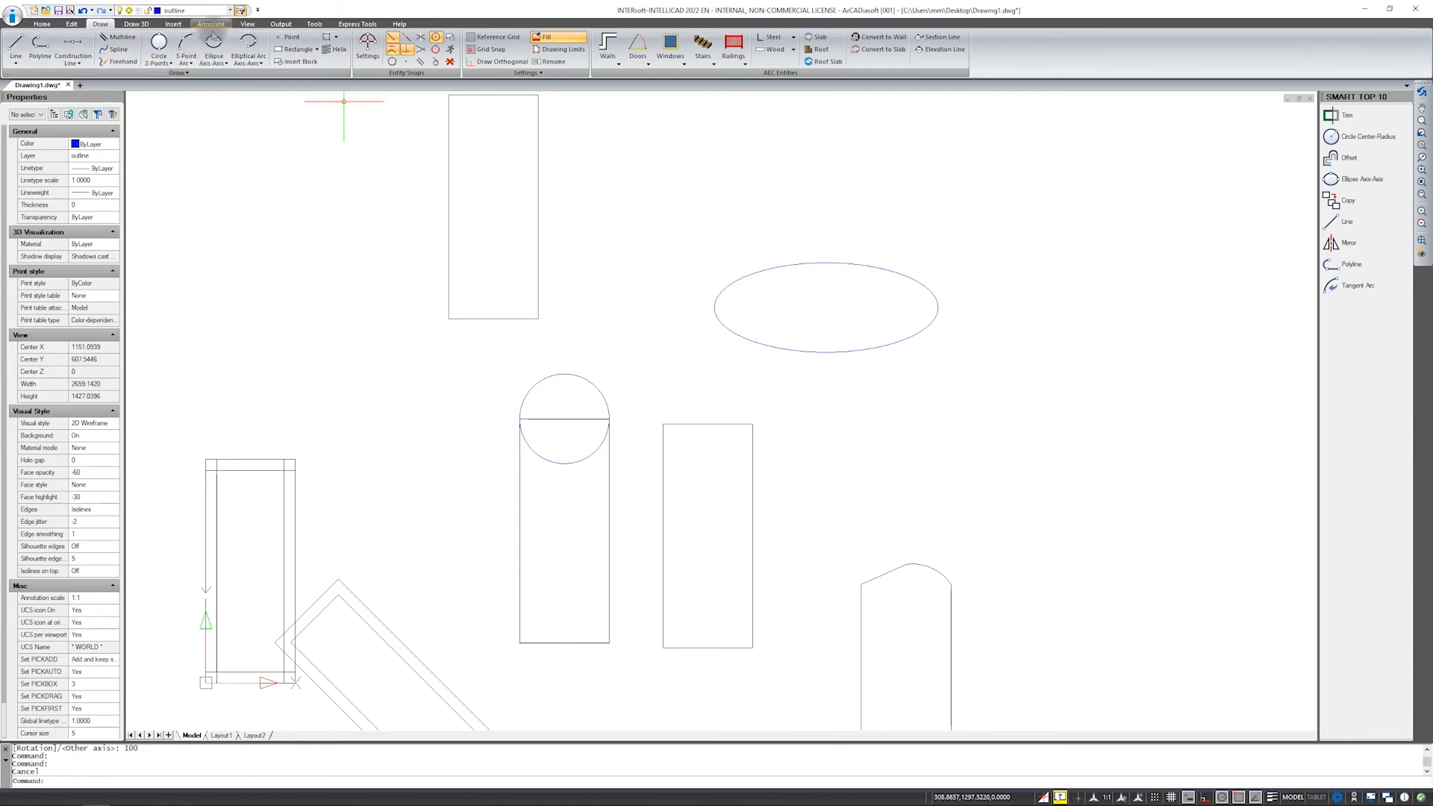
pyautogui.click(186, 60)
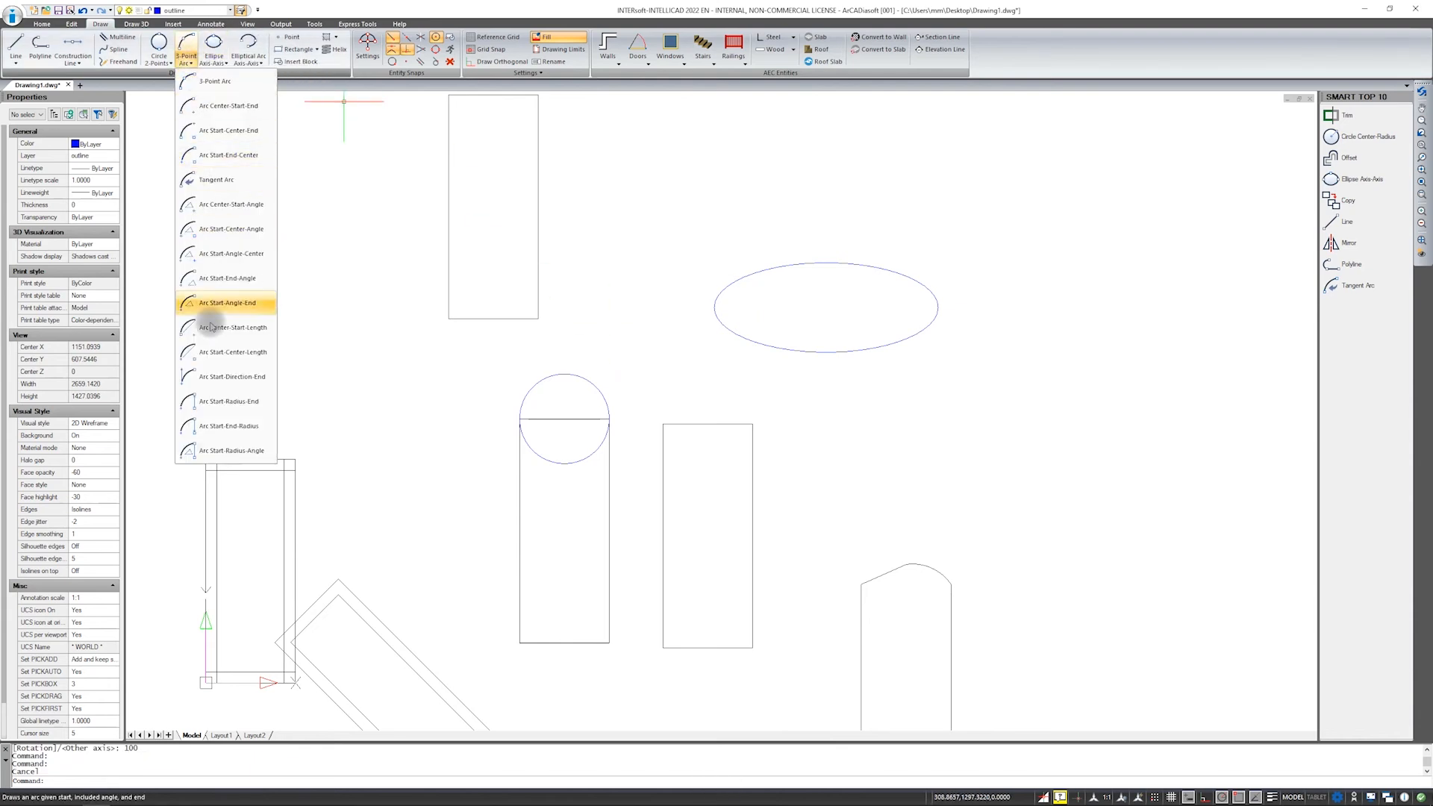
pyautogui.click(226, 83)
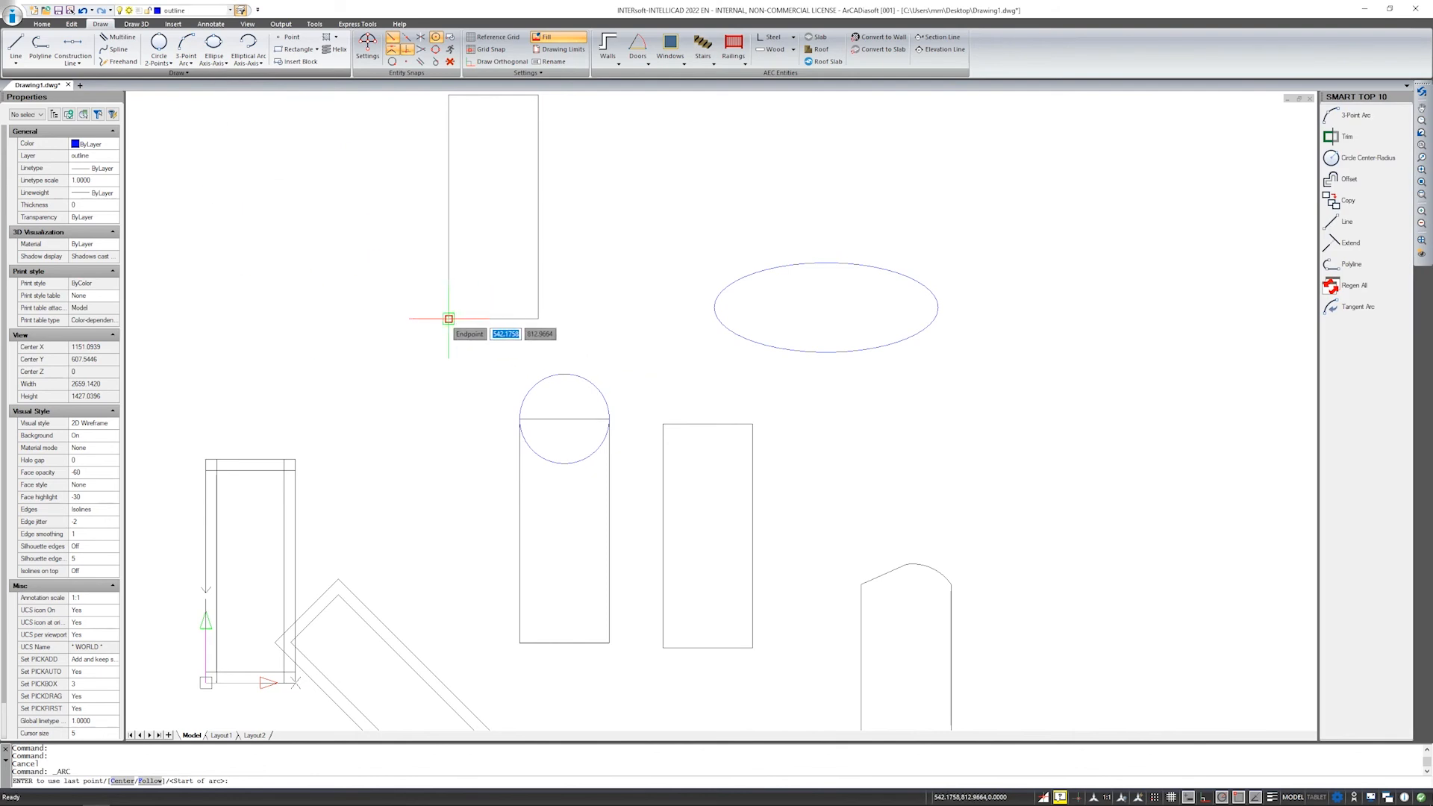
pyautogui.click(448, 319)
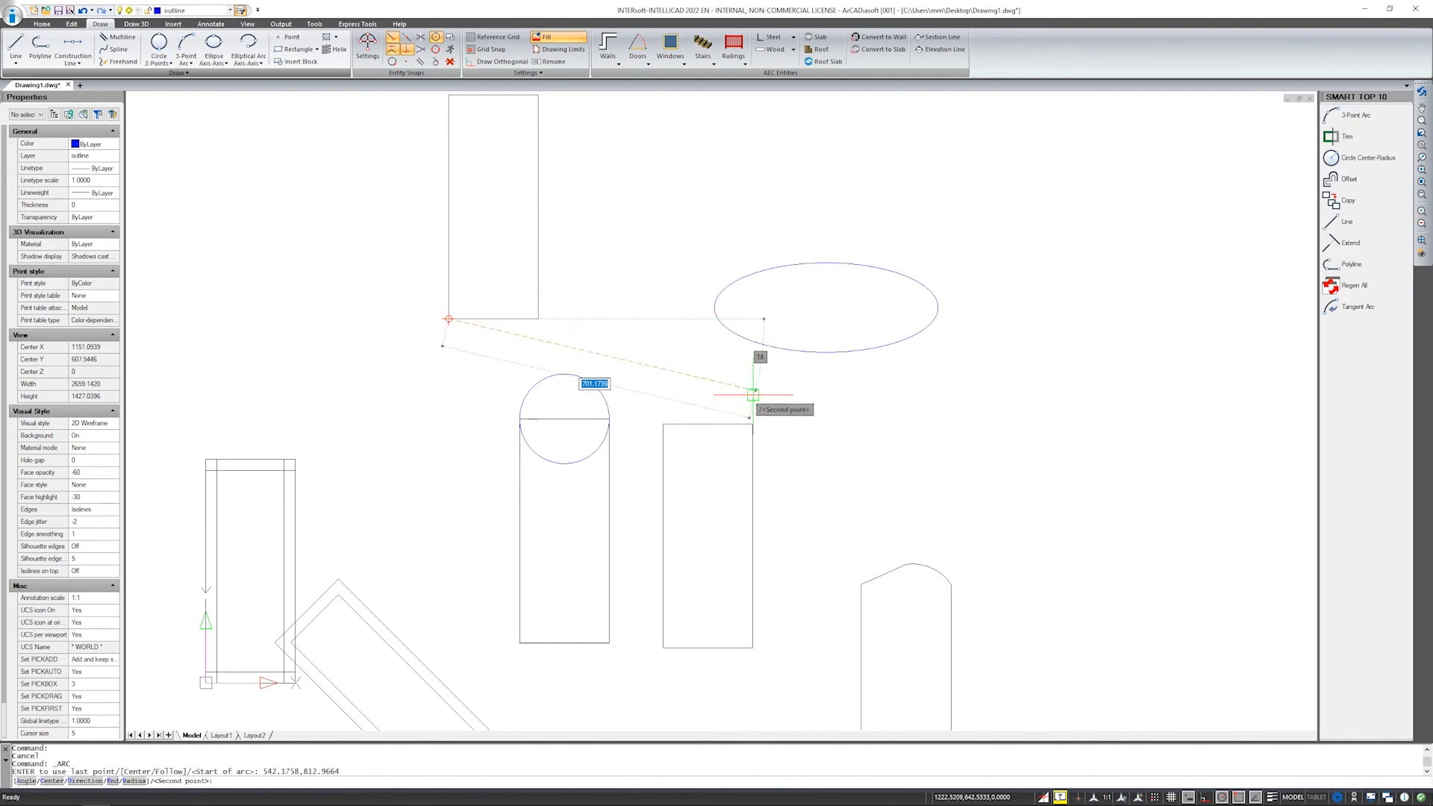
pyautogui.click(752, 424)
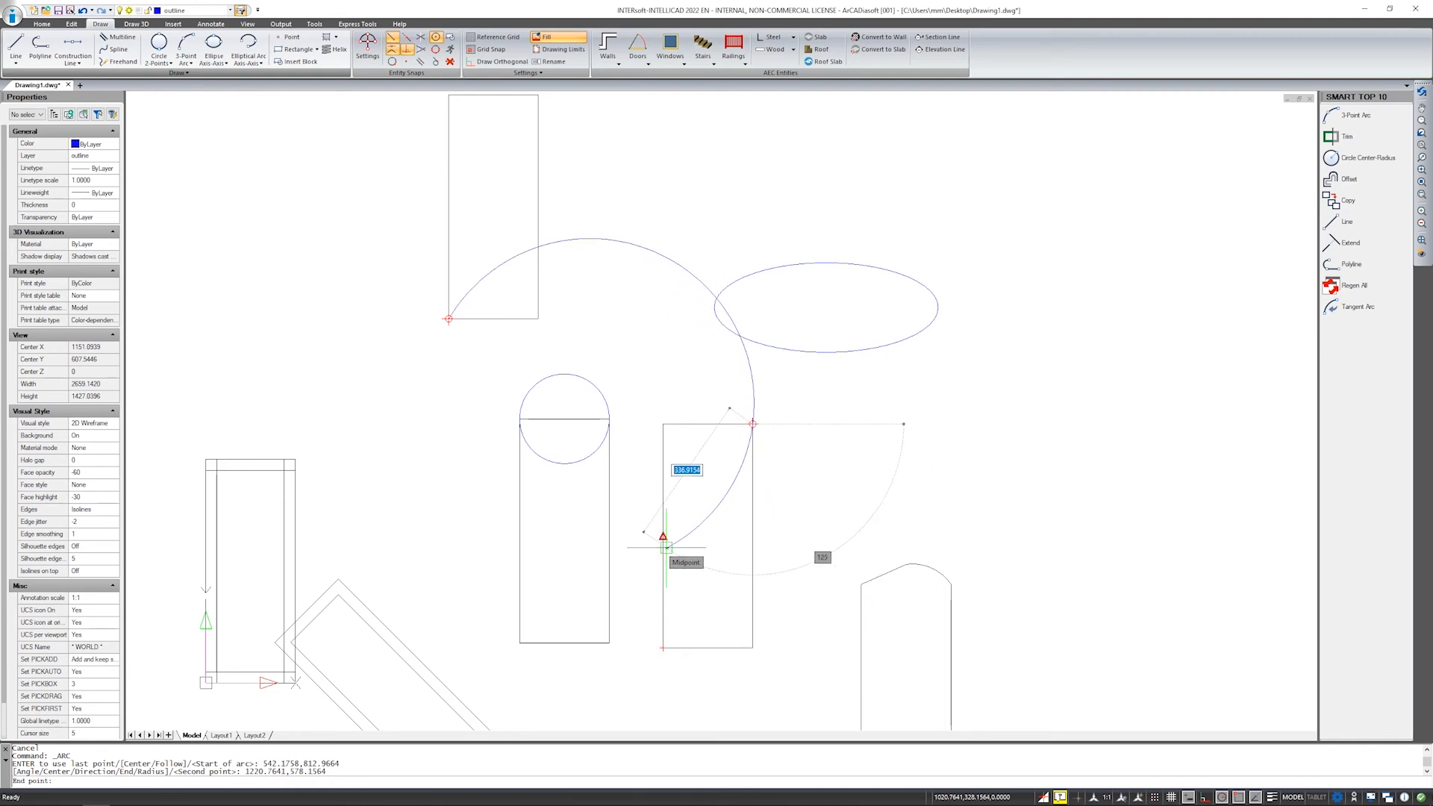
pyautogui.click(662, 647)
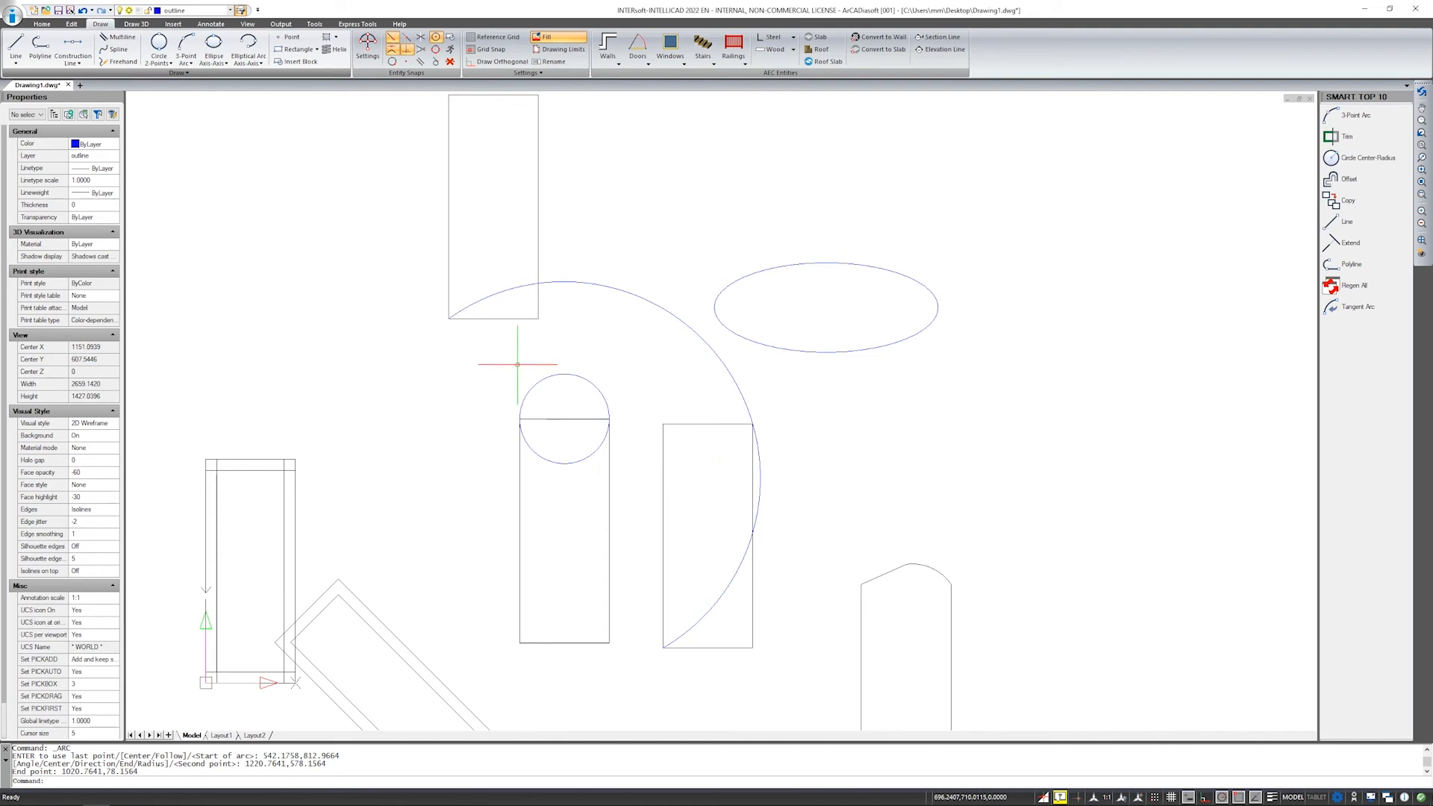
# Draw an Arc Center-Start-End centred midway between the second middle rectangle's upper-left and lower-right corners, from its upper-right to its upper-left corner.
pyautogui.click(186, 62)
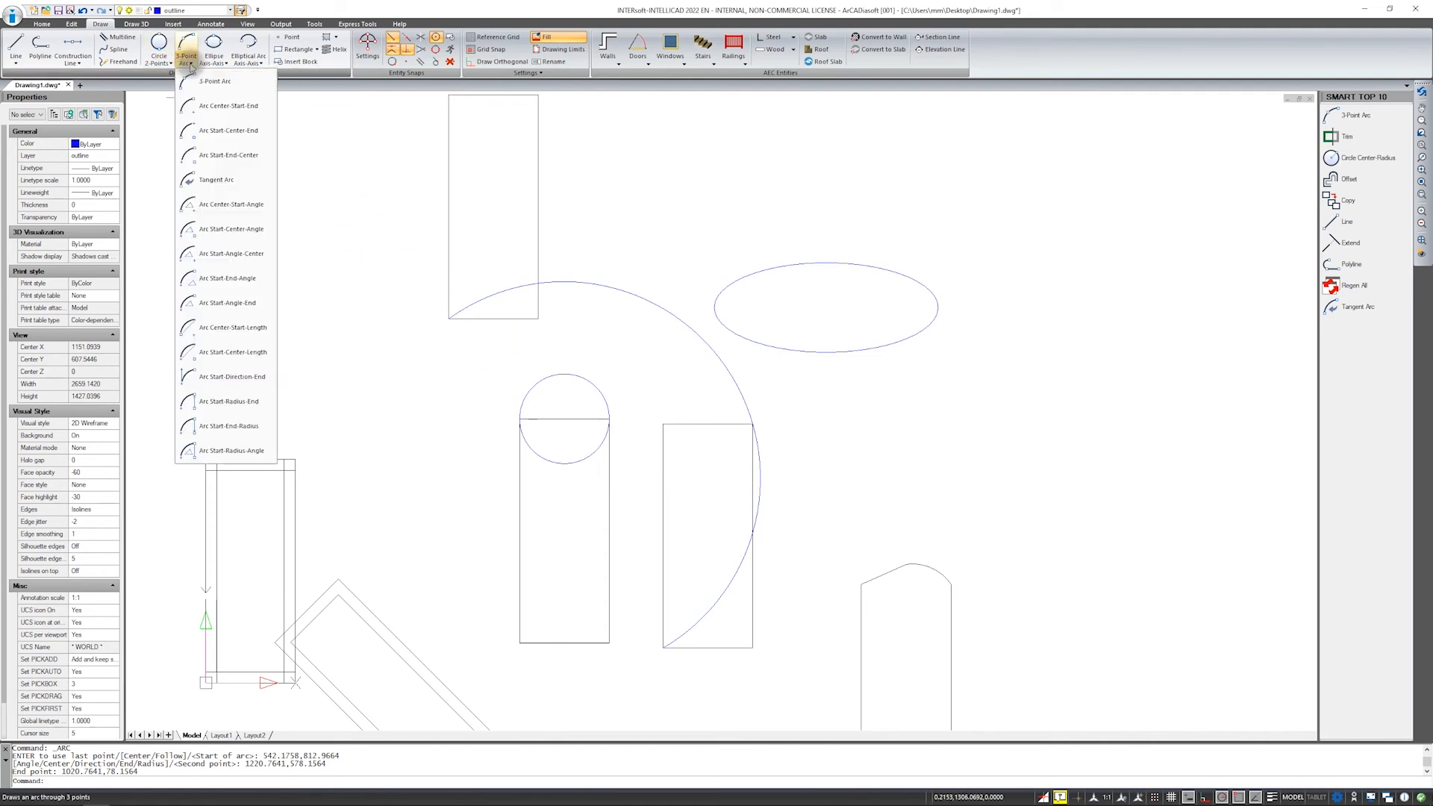
pyautogui.click(211, 111)
pyautogui.scroll(4, 752, 427)
pyautogui.scroll(-4, 730, 300)
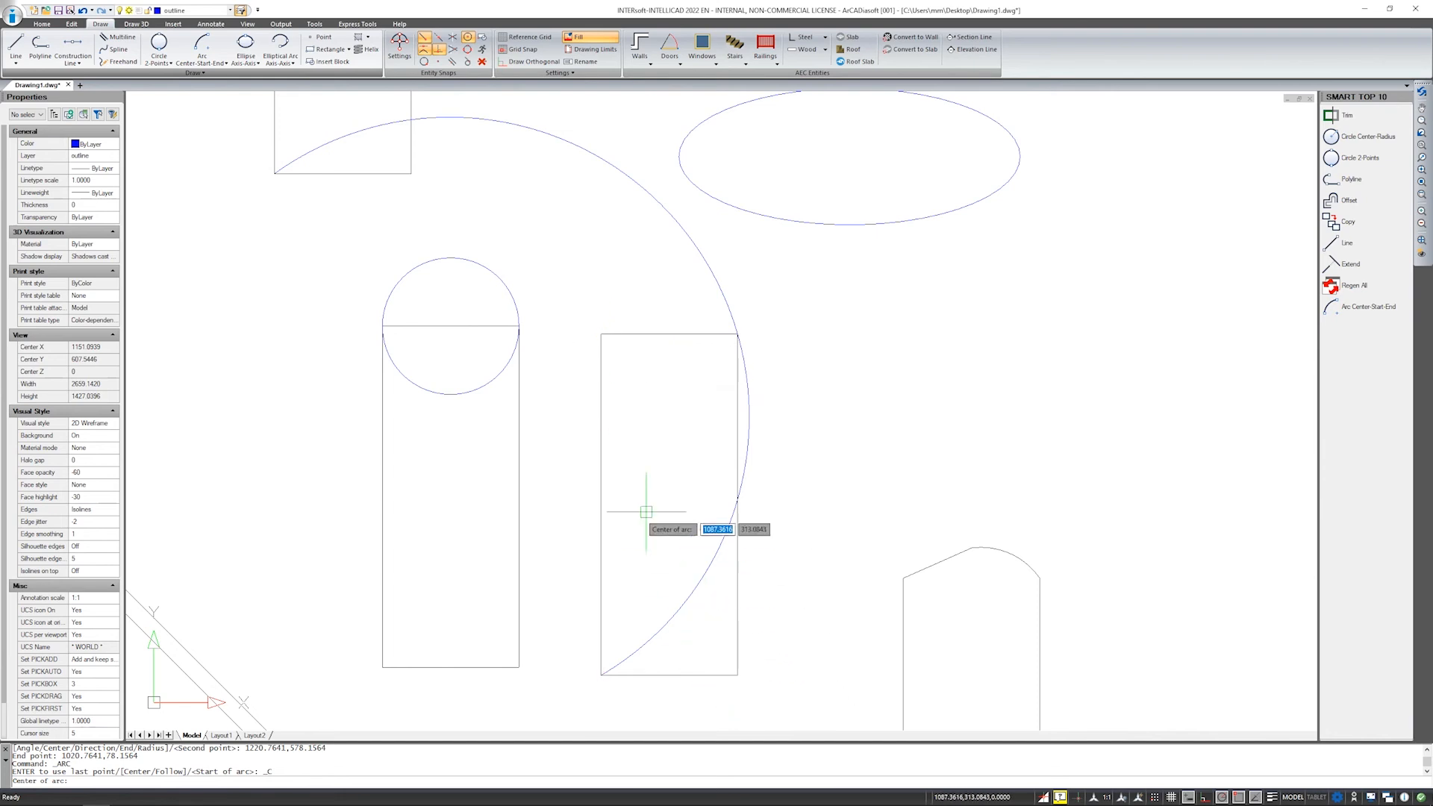
pyautogui.keyDown('shift'); pyautogui.rightClick(657, 446); pyautogui.keyUp('shift')
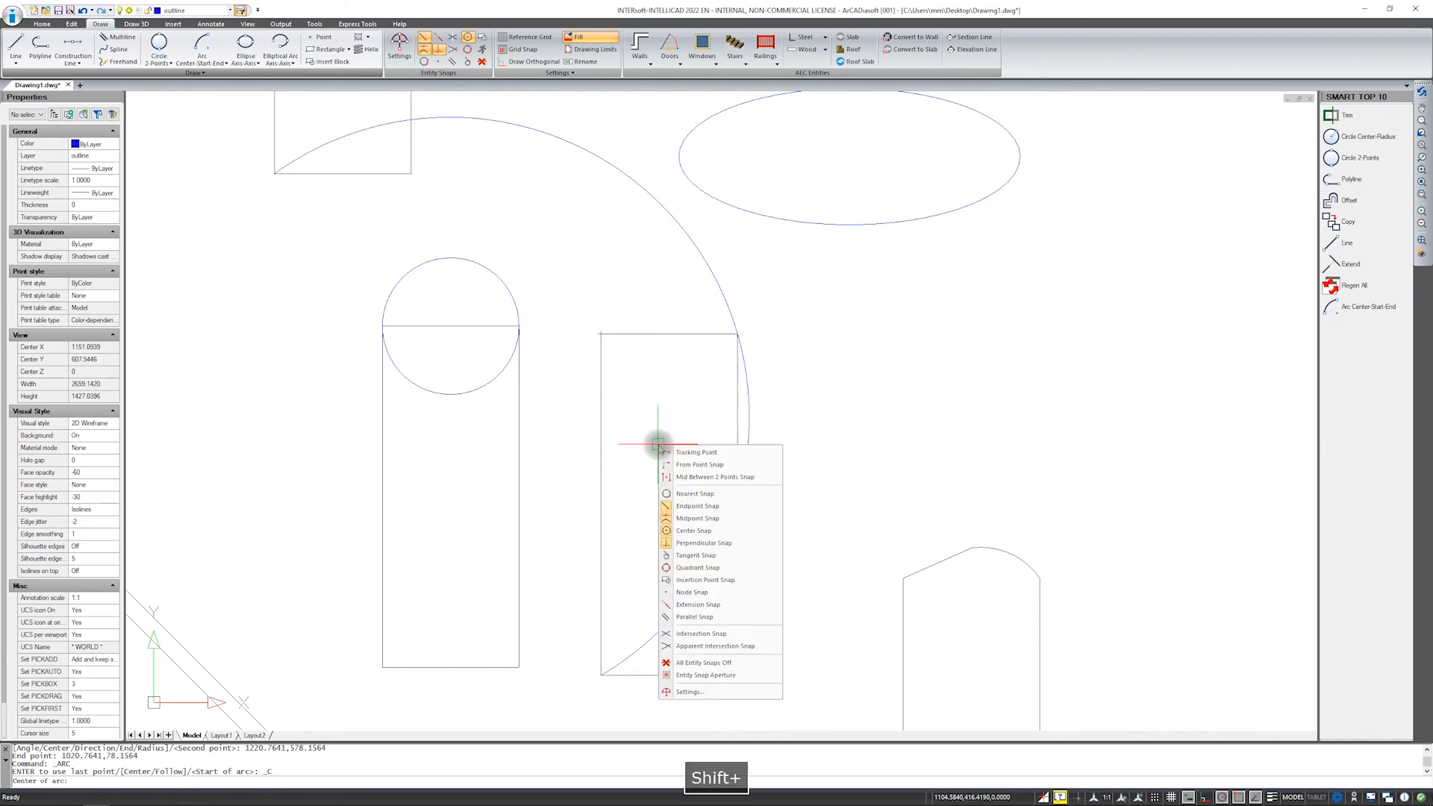
pyautogui.click(688, 478)
pyautogui.click(601, 334)
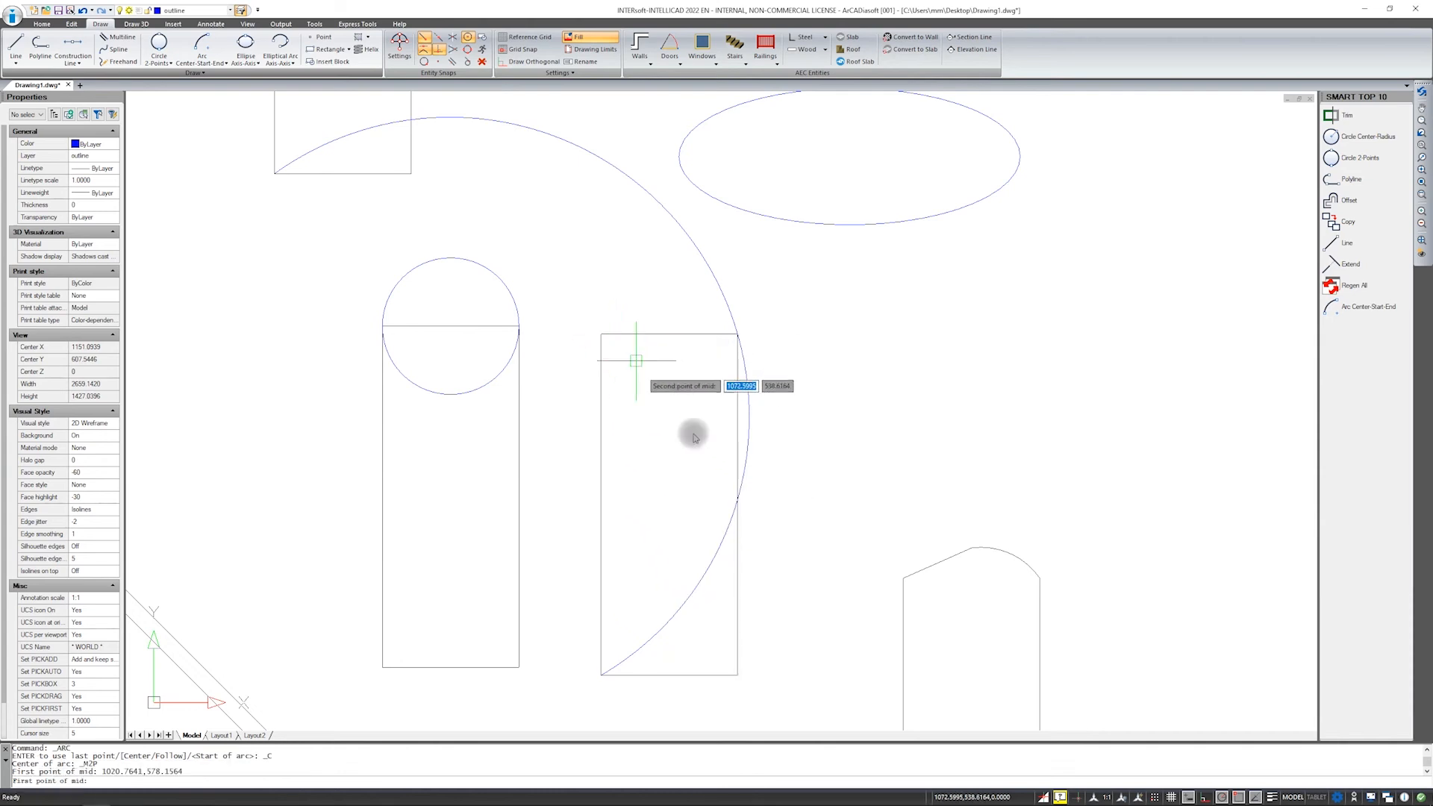
pyautogui.click(737, 675)
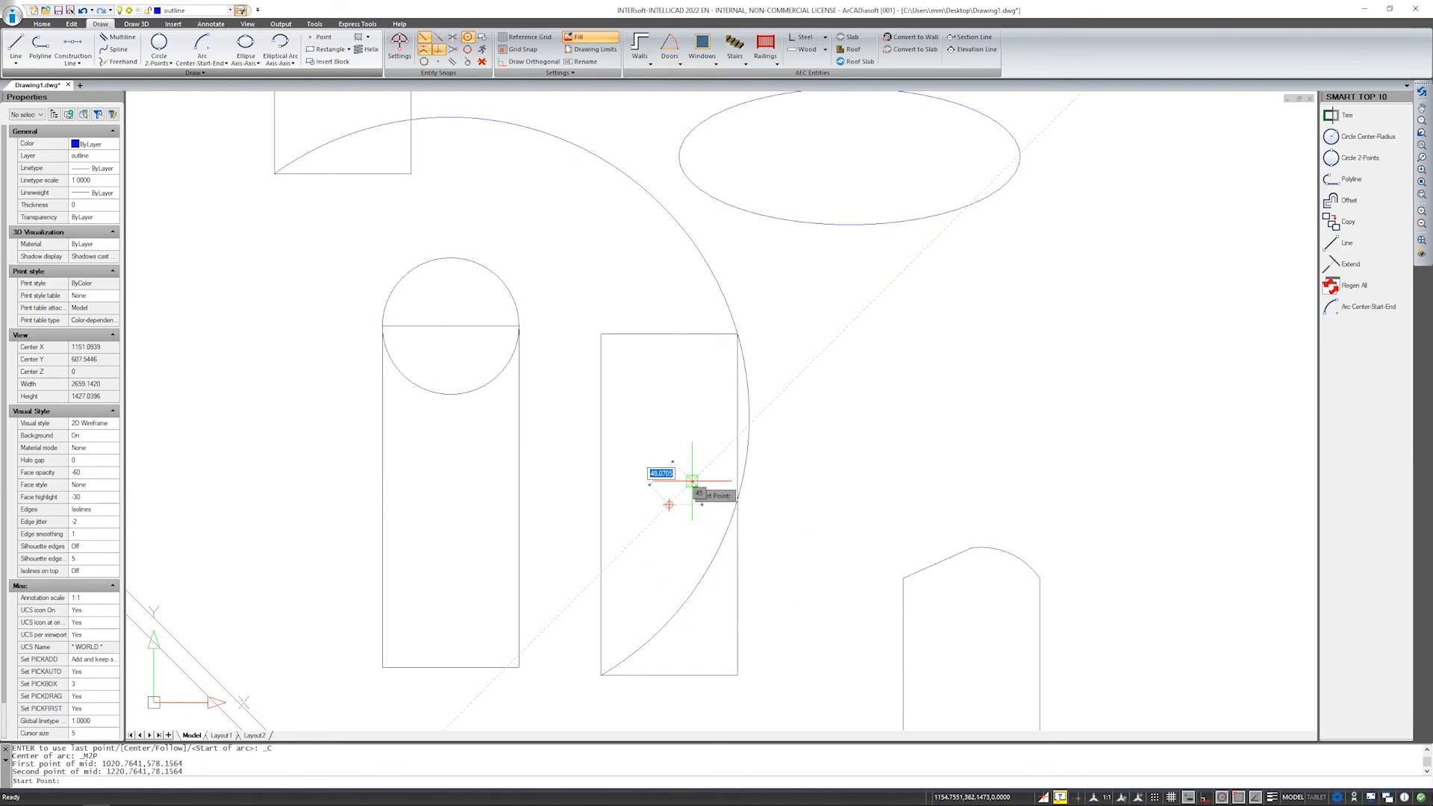
pyautogui.click(737, 333)
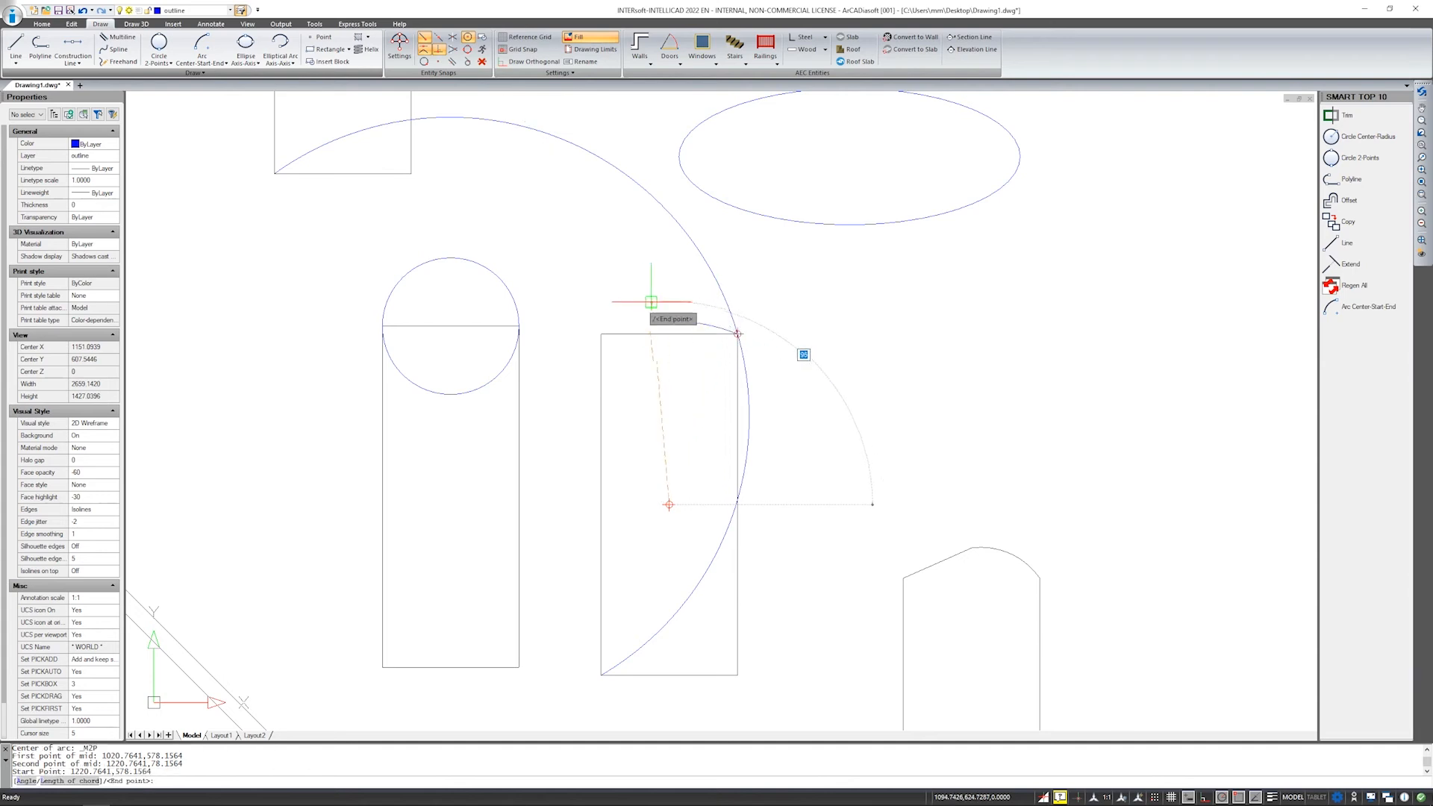
pyautogui.click(601, 333)
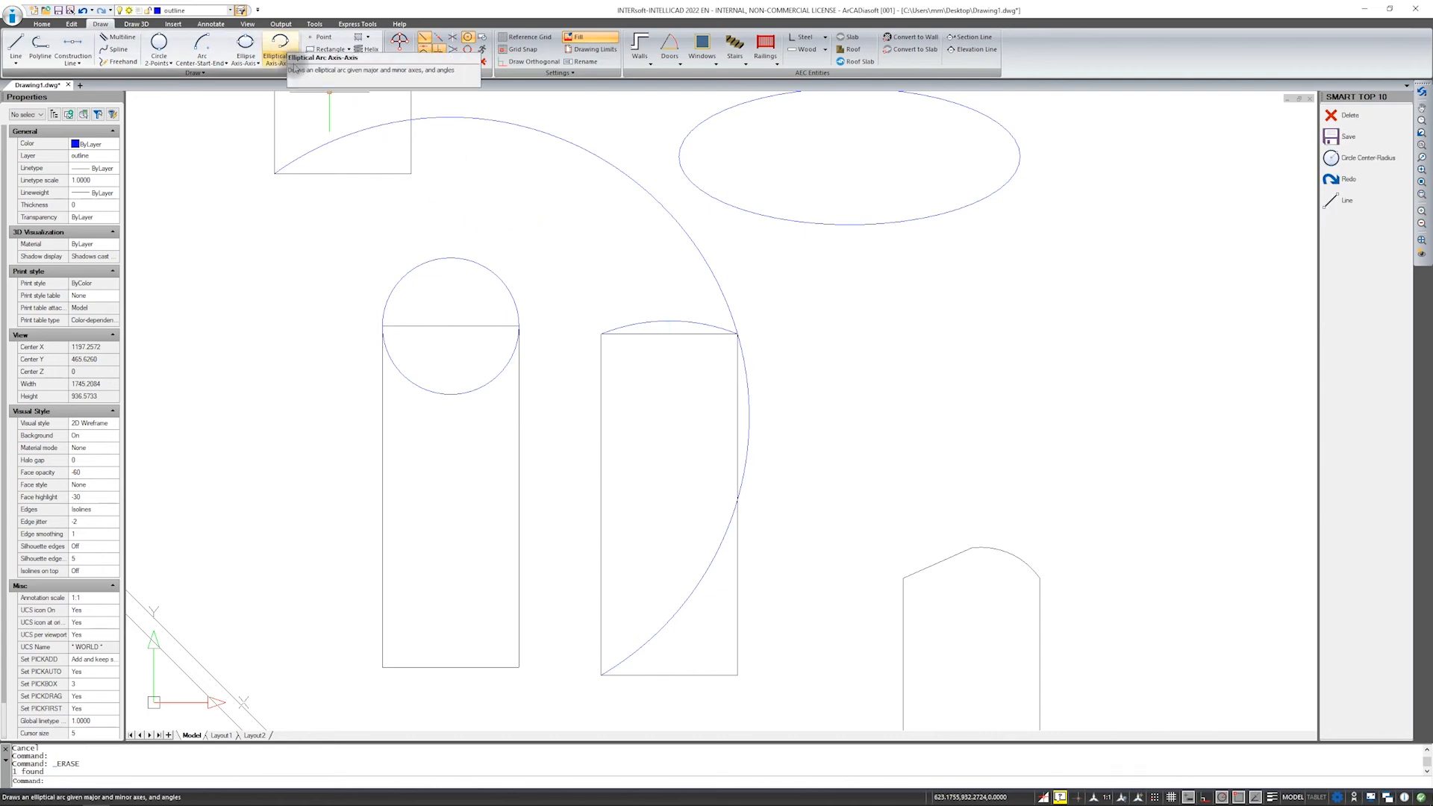
pyautogui.click(294, 64)
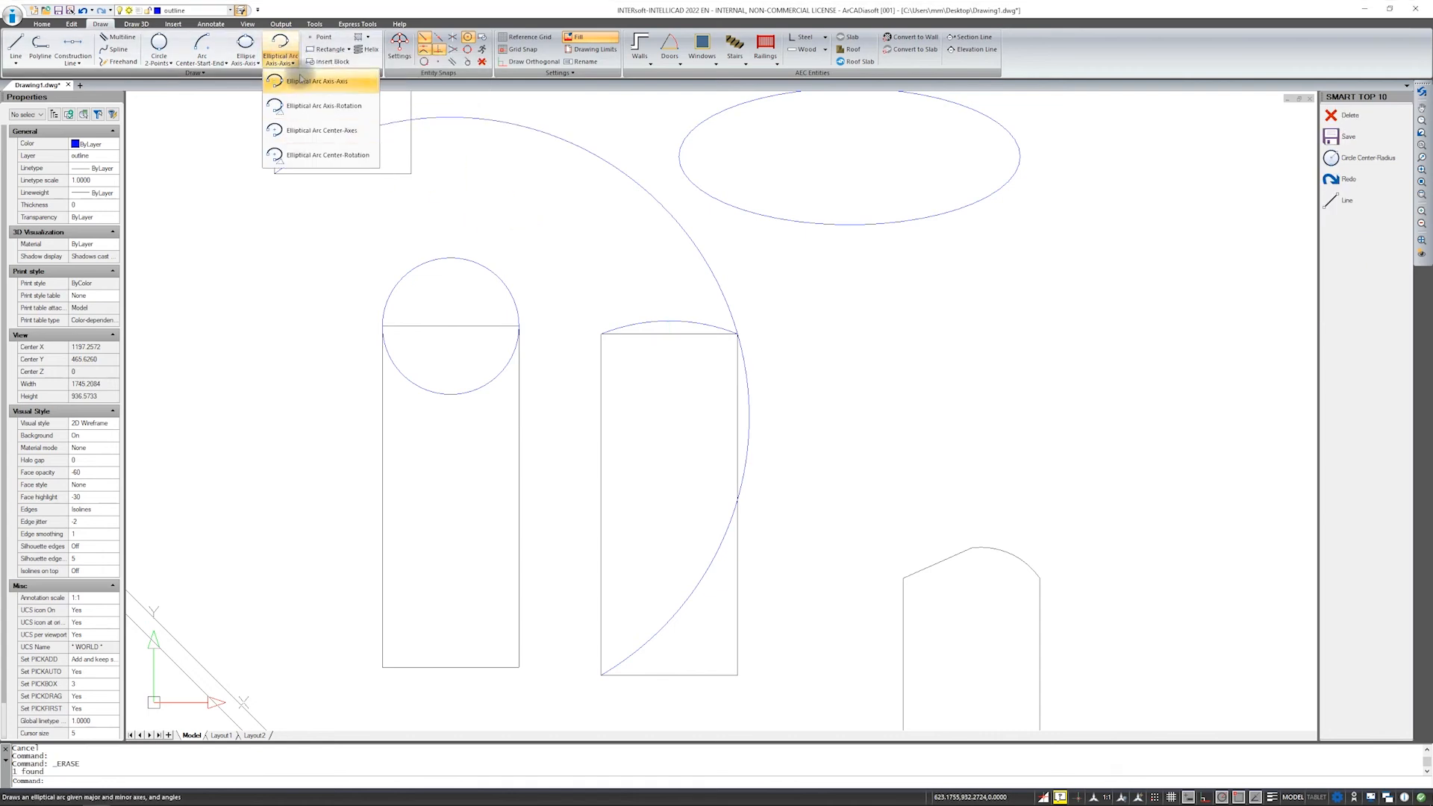
pyautogui.click(171, 63)
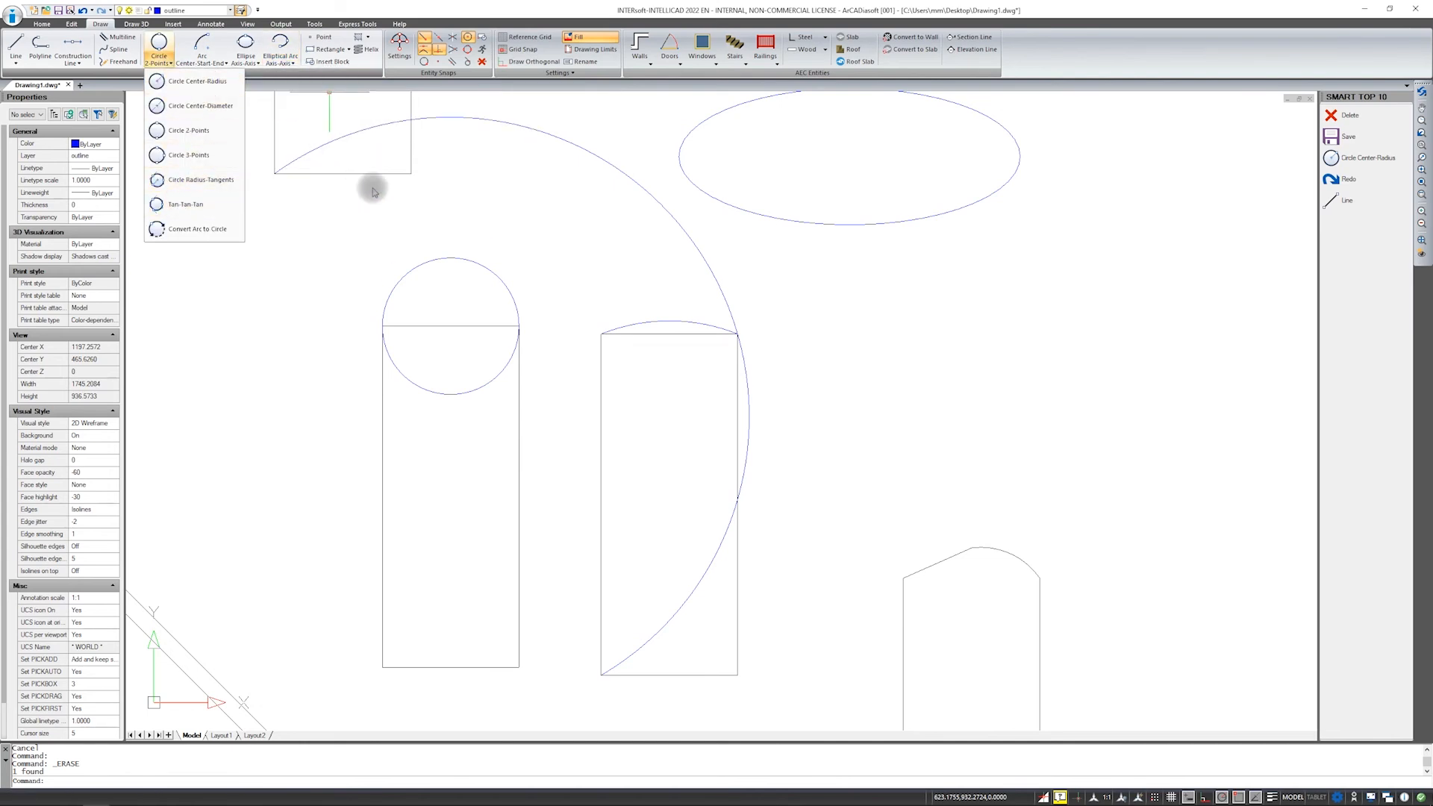
pyautogui.press('Escape')
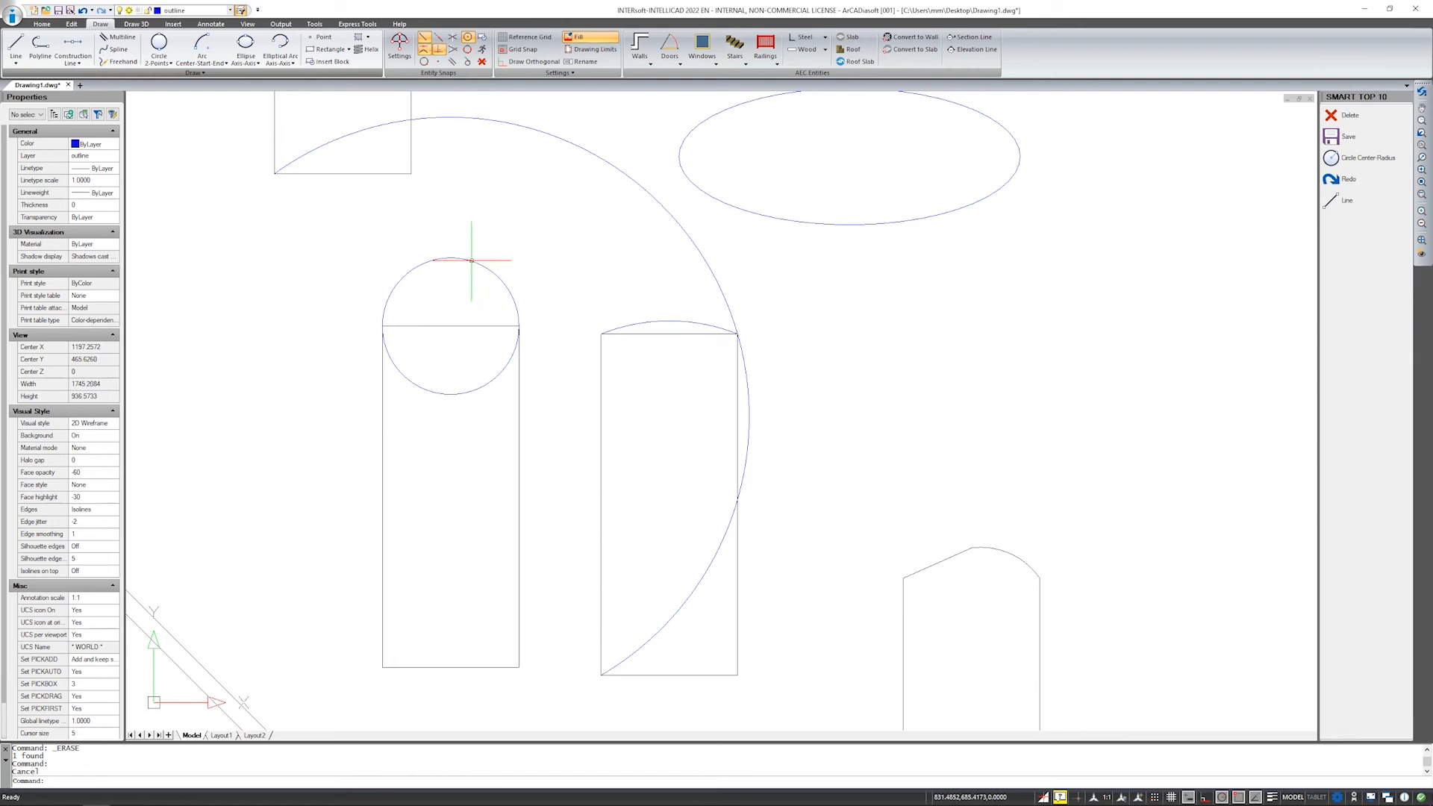
pyautogui.click(72, 24)
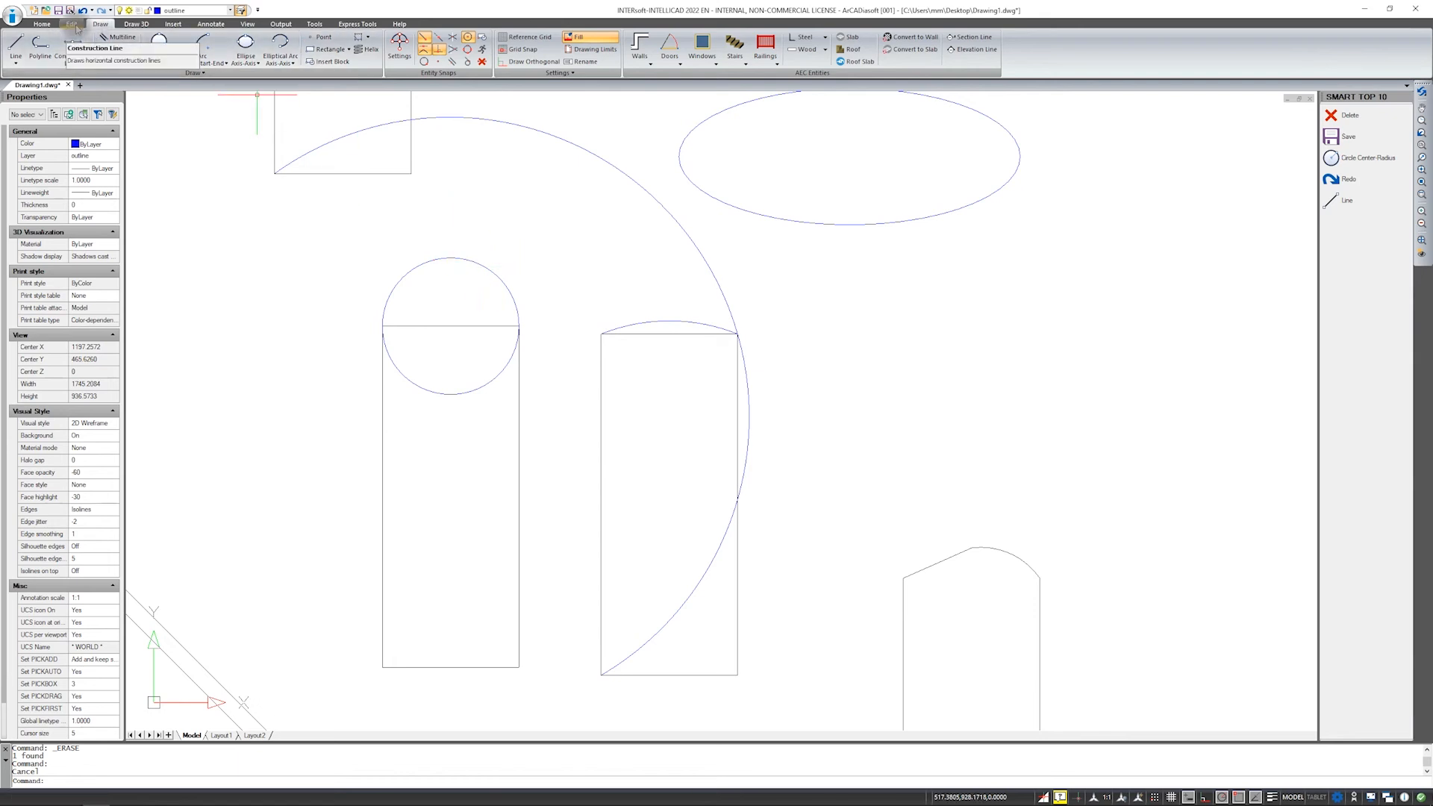
pyautogui.click(480, 265)
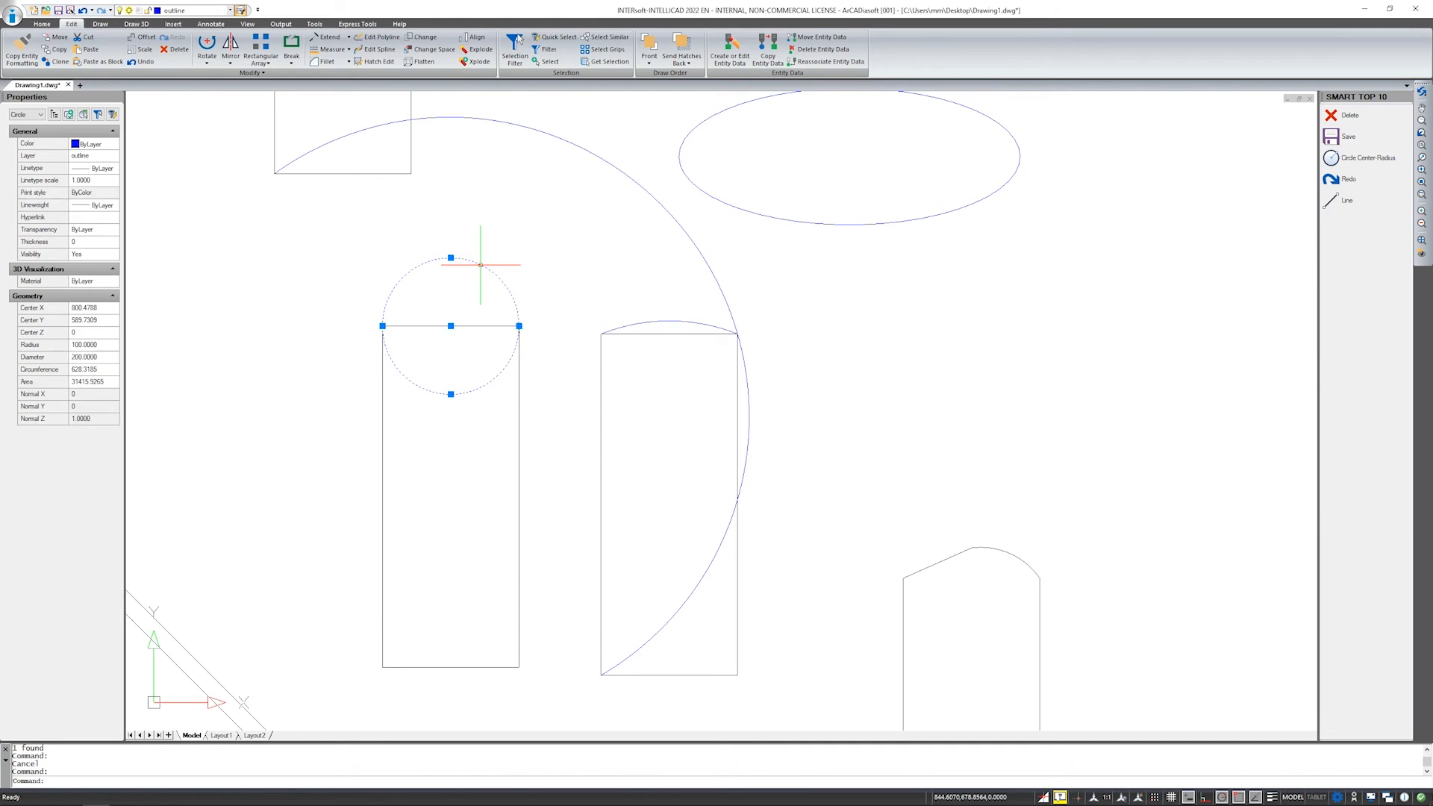
pyautogui.rightClick(480, 265)
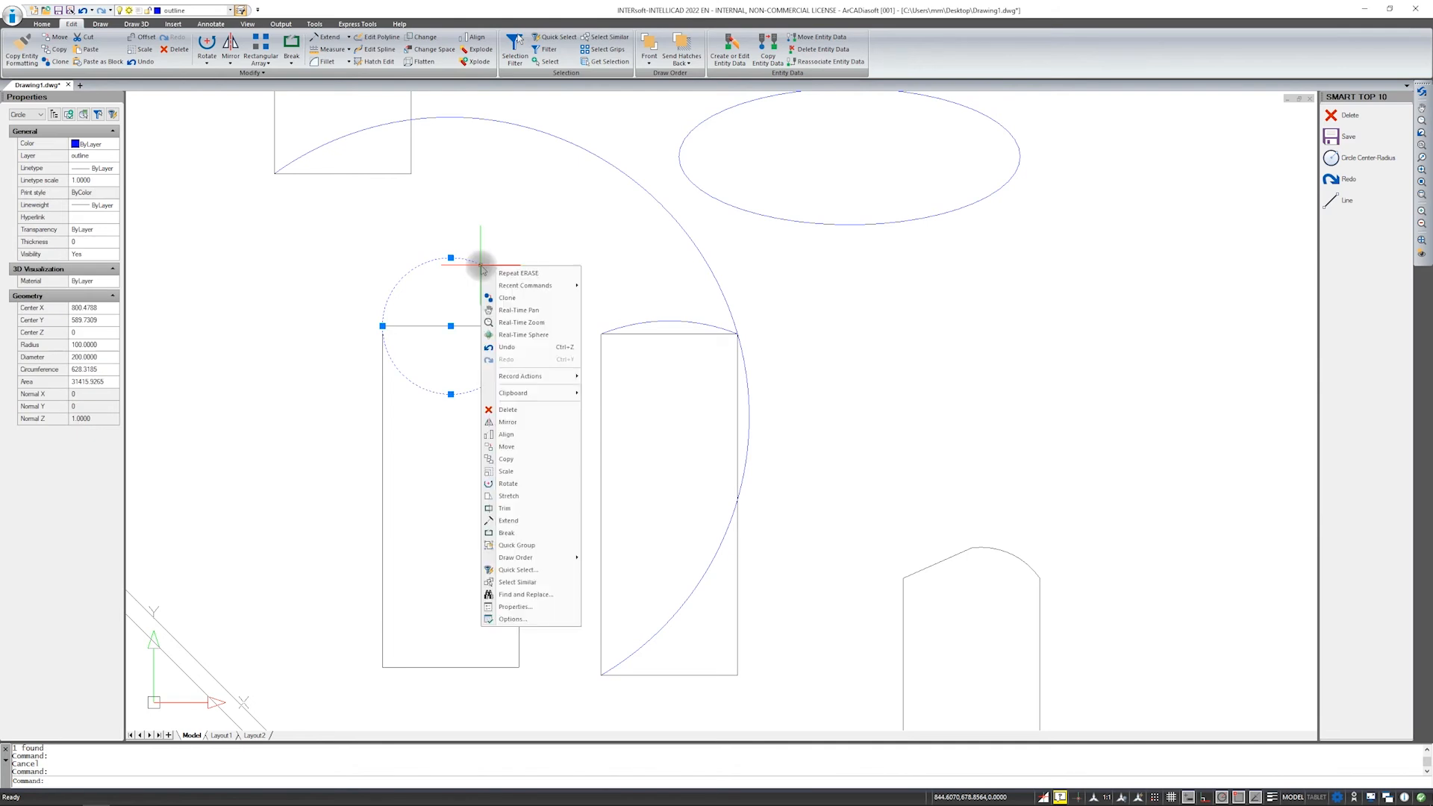
pyautogui.click(505, 458)
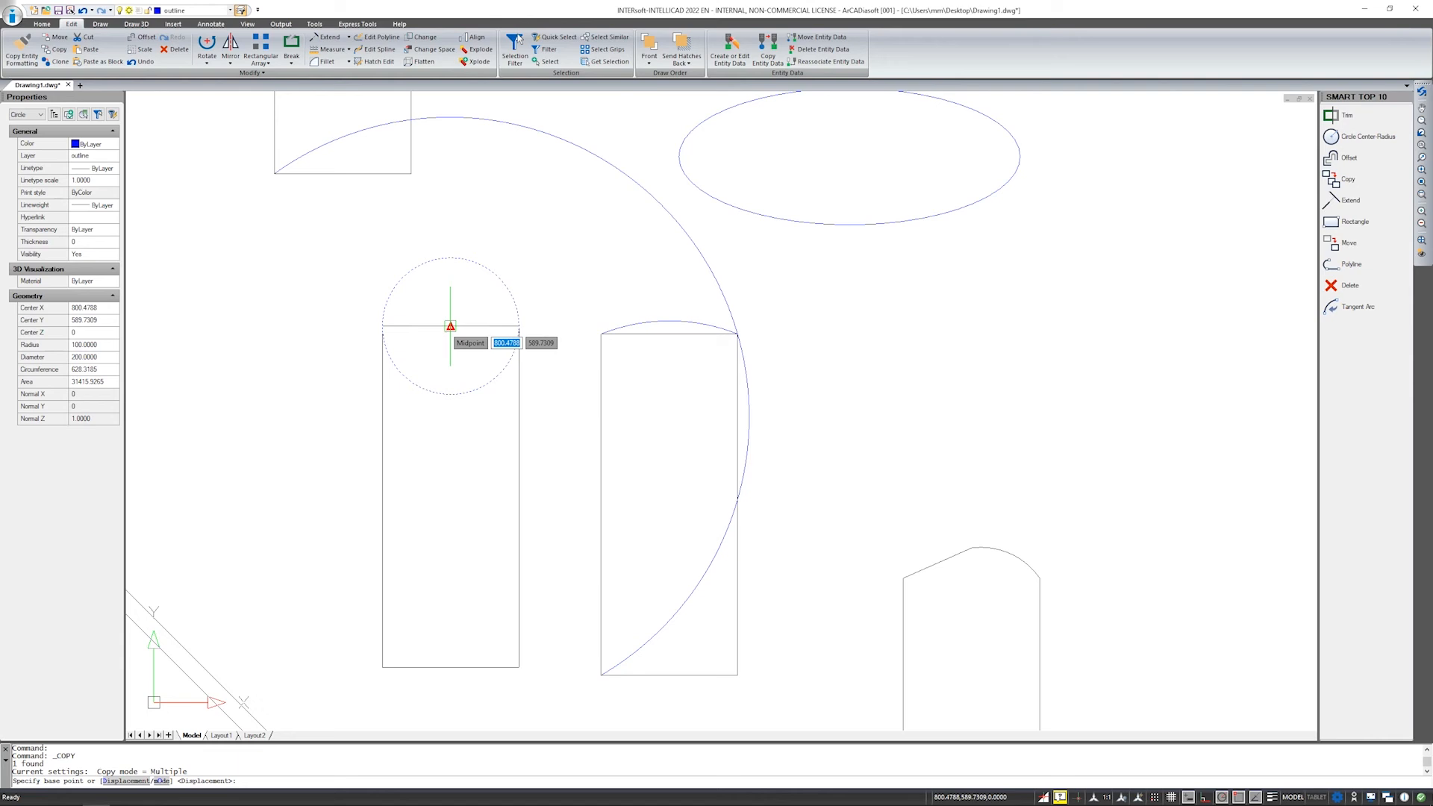
pyautogui.click(450, 326)
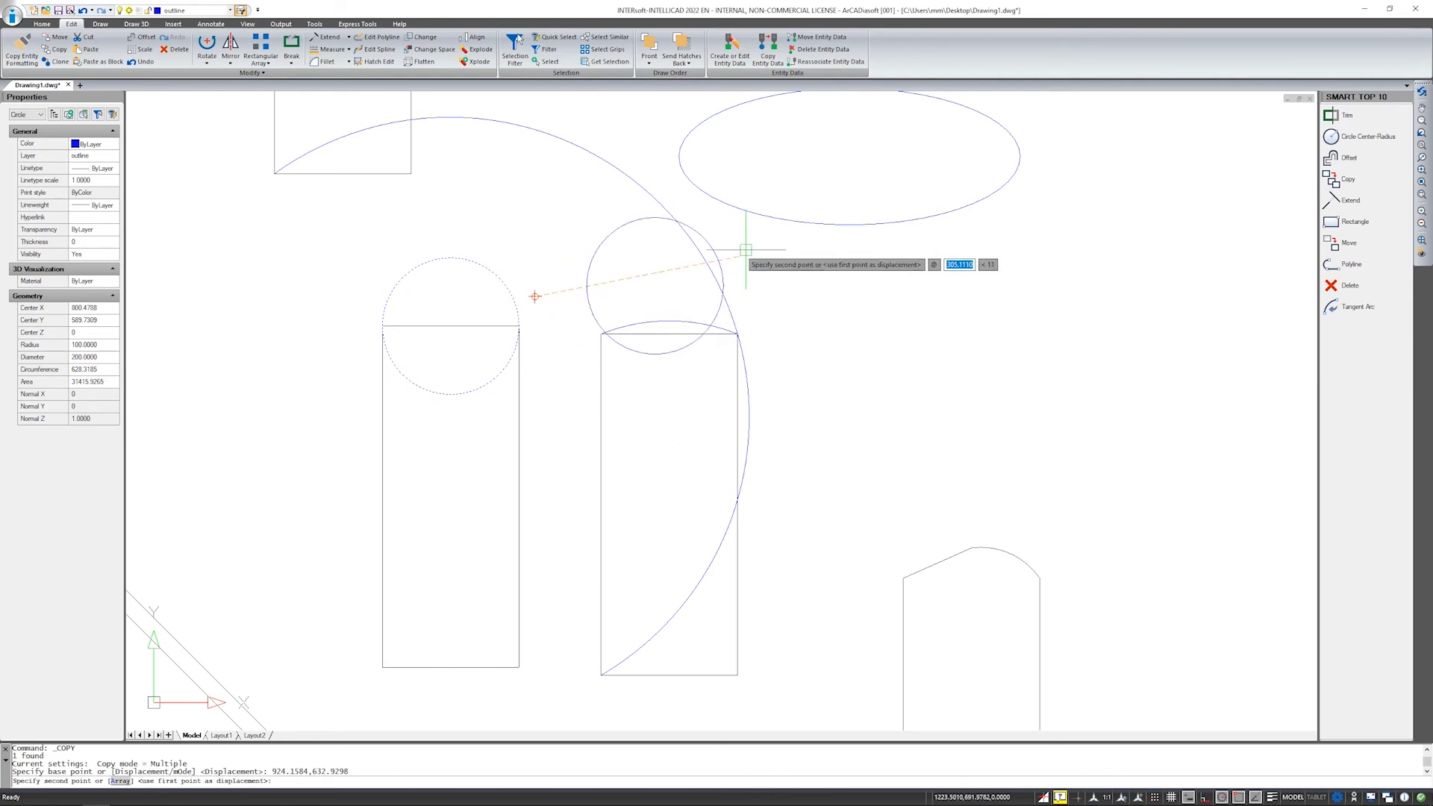
pyautogui.scroll(-3, 857, 282)
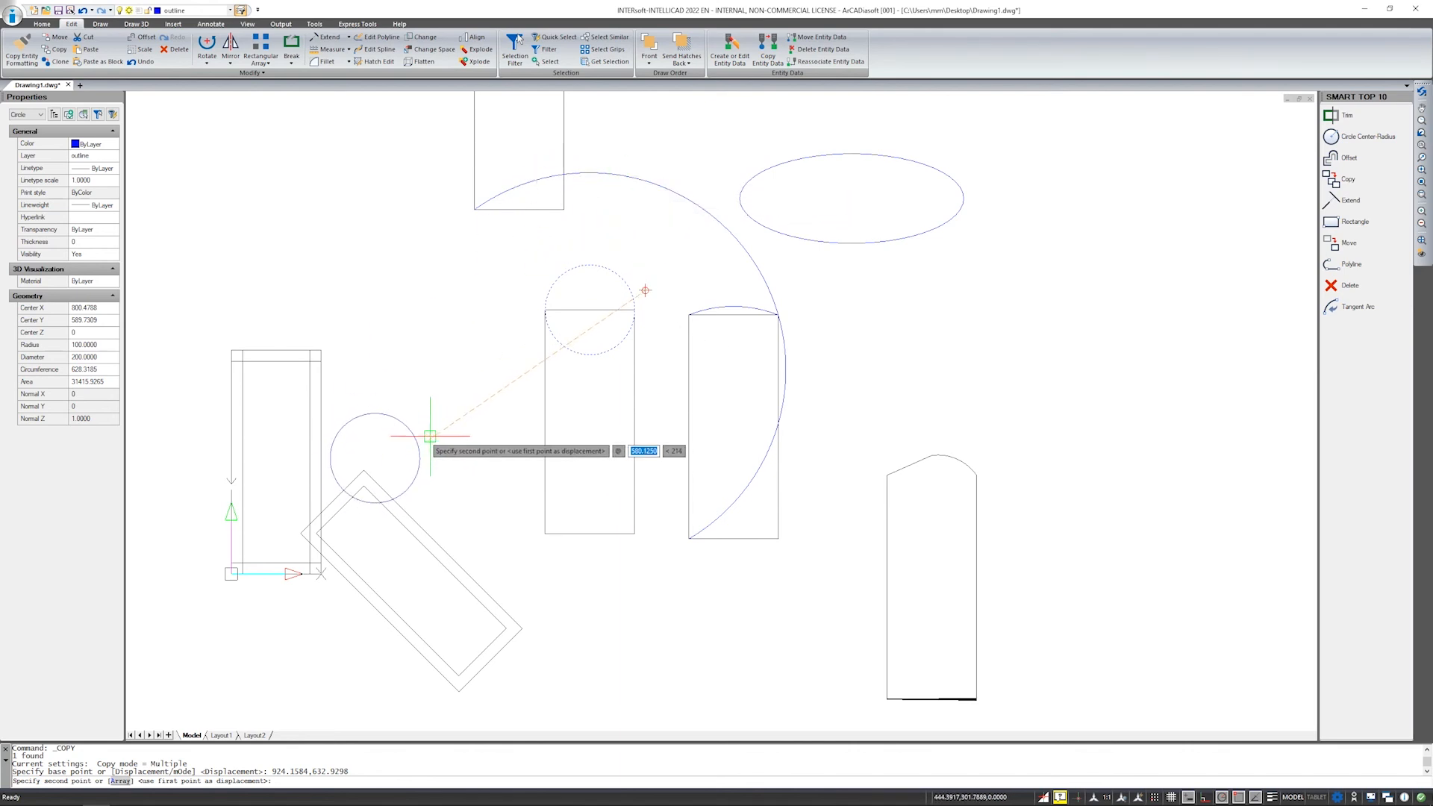
pyautogui.press('Escape')
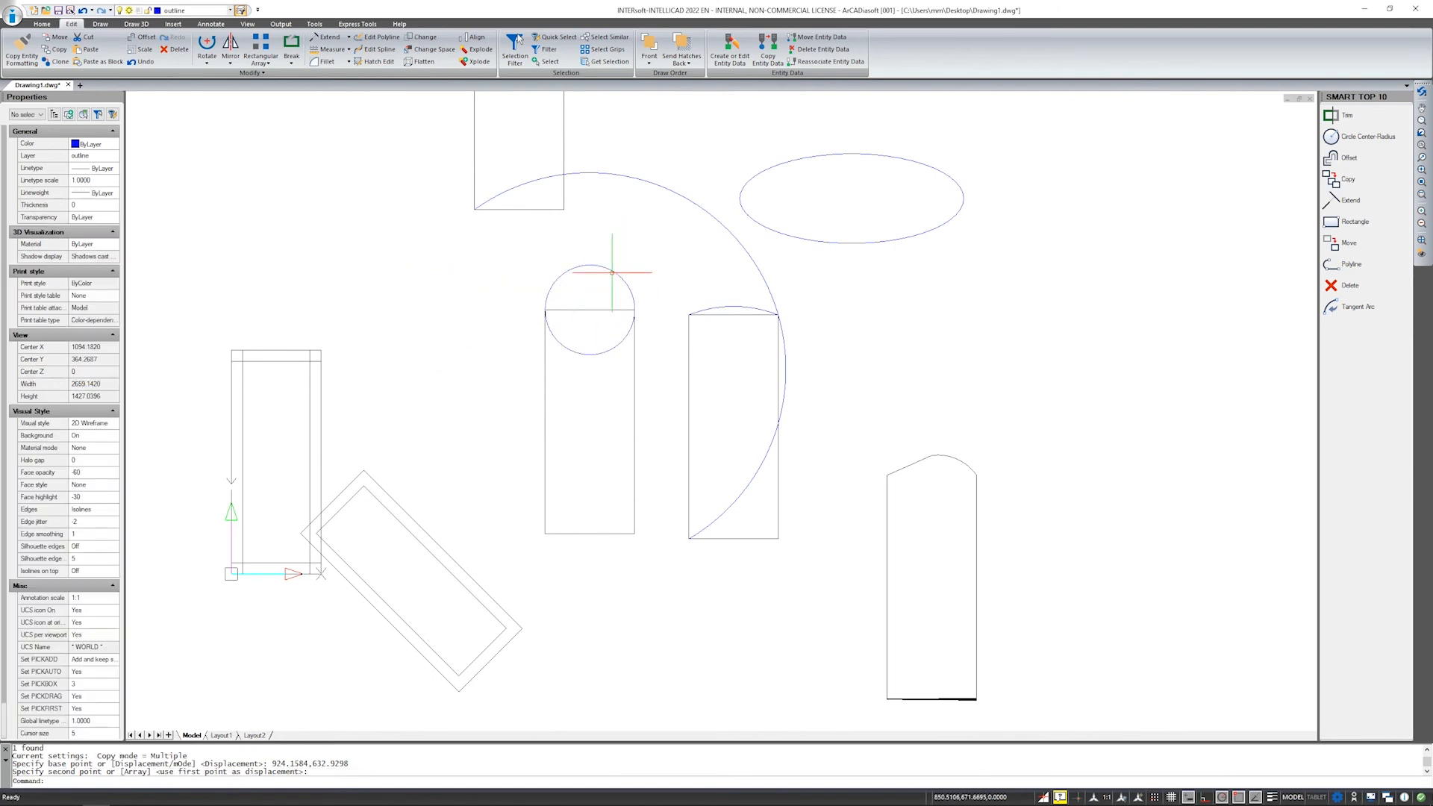
# Copy the circle by its center to the topmost rectangle's lower-edge midpoint, the rotated rectangle's outer top corner and the first middle rectangle's lower-edge midpoint.
pyautogui.click(612, 271)
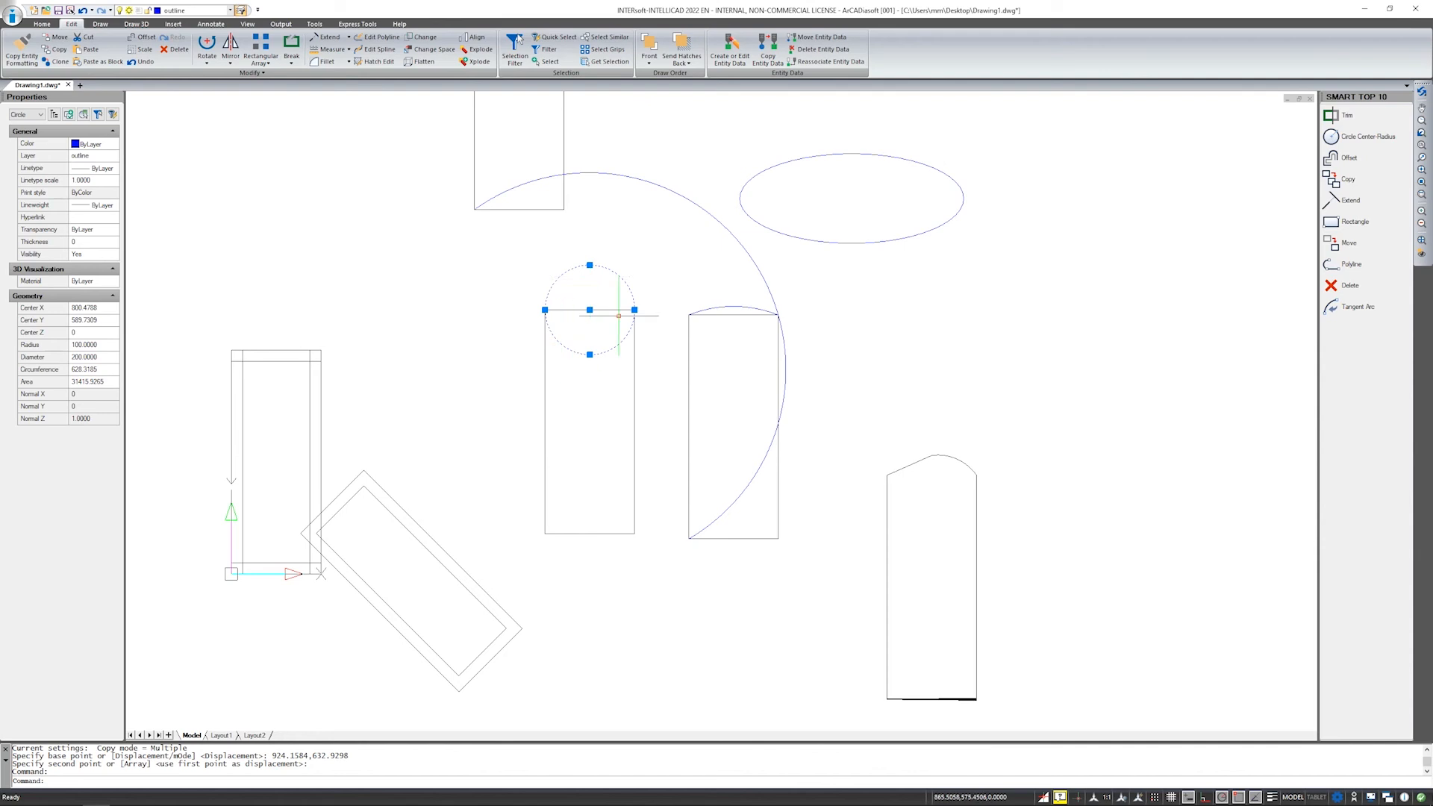
pyautogui.rightClick(645, 275)
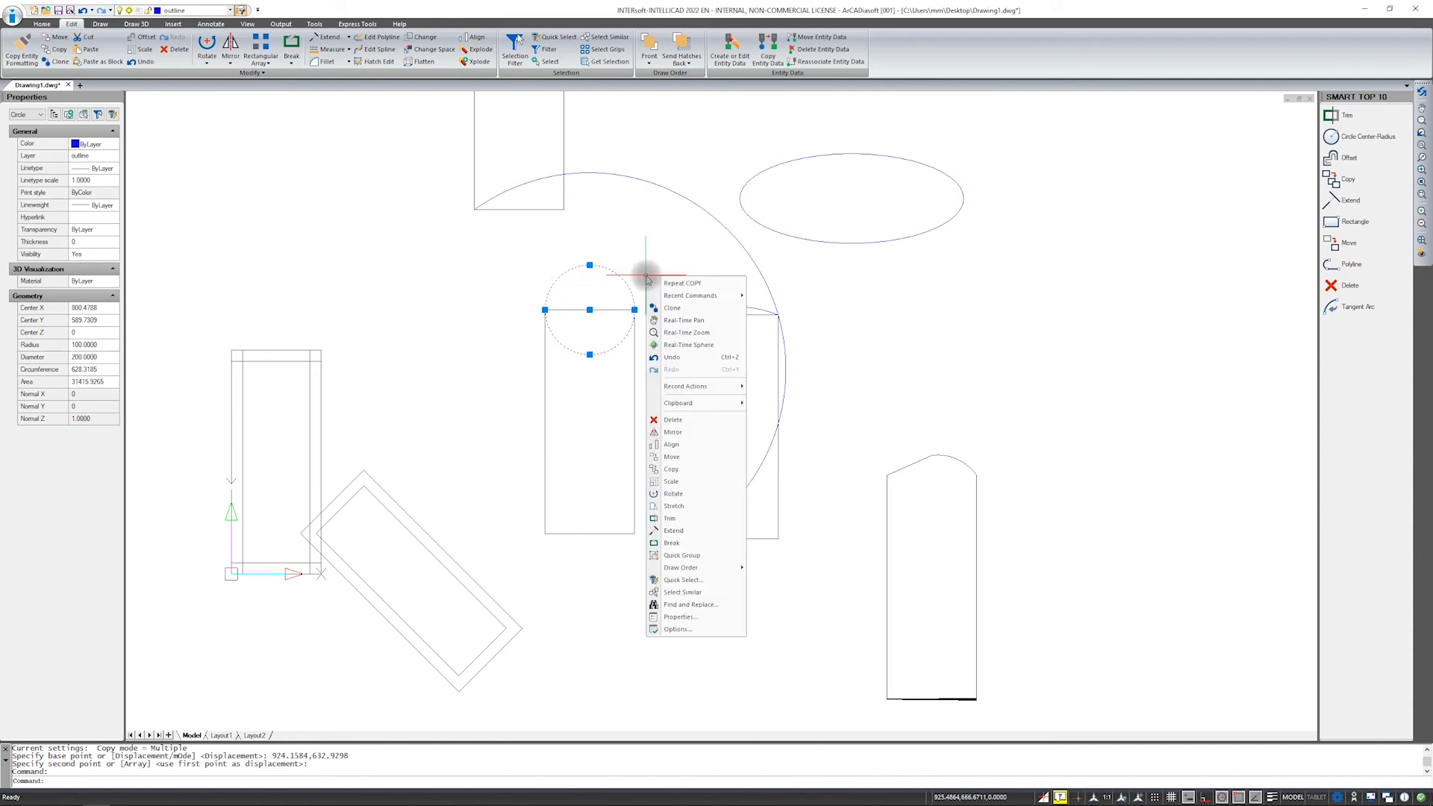
pyautogui.click(672, 470)
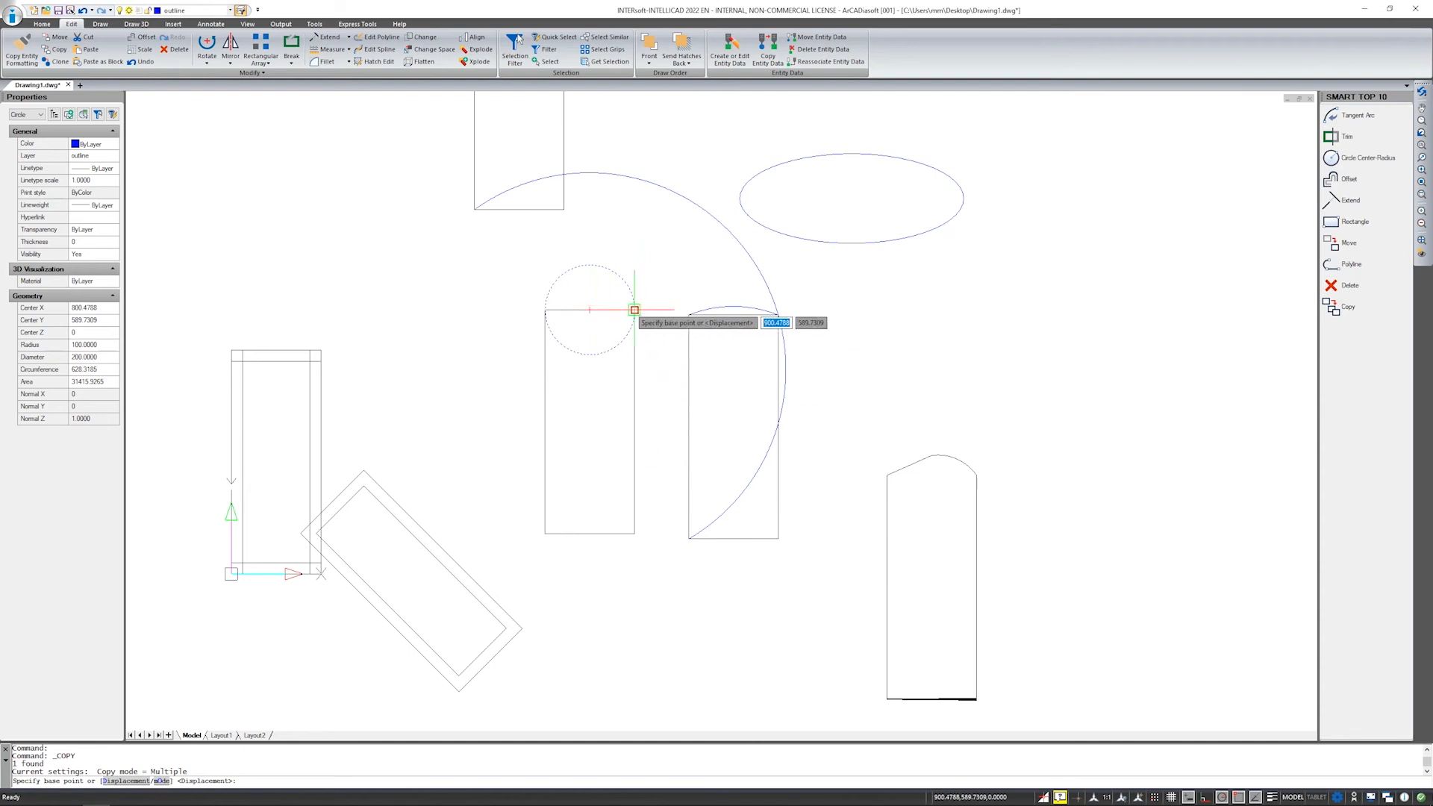
pyautogui.click(589, 309)
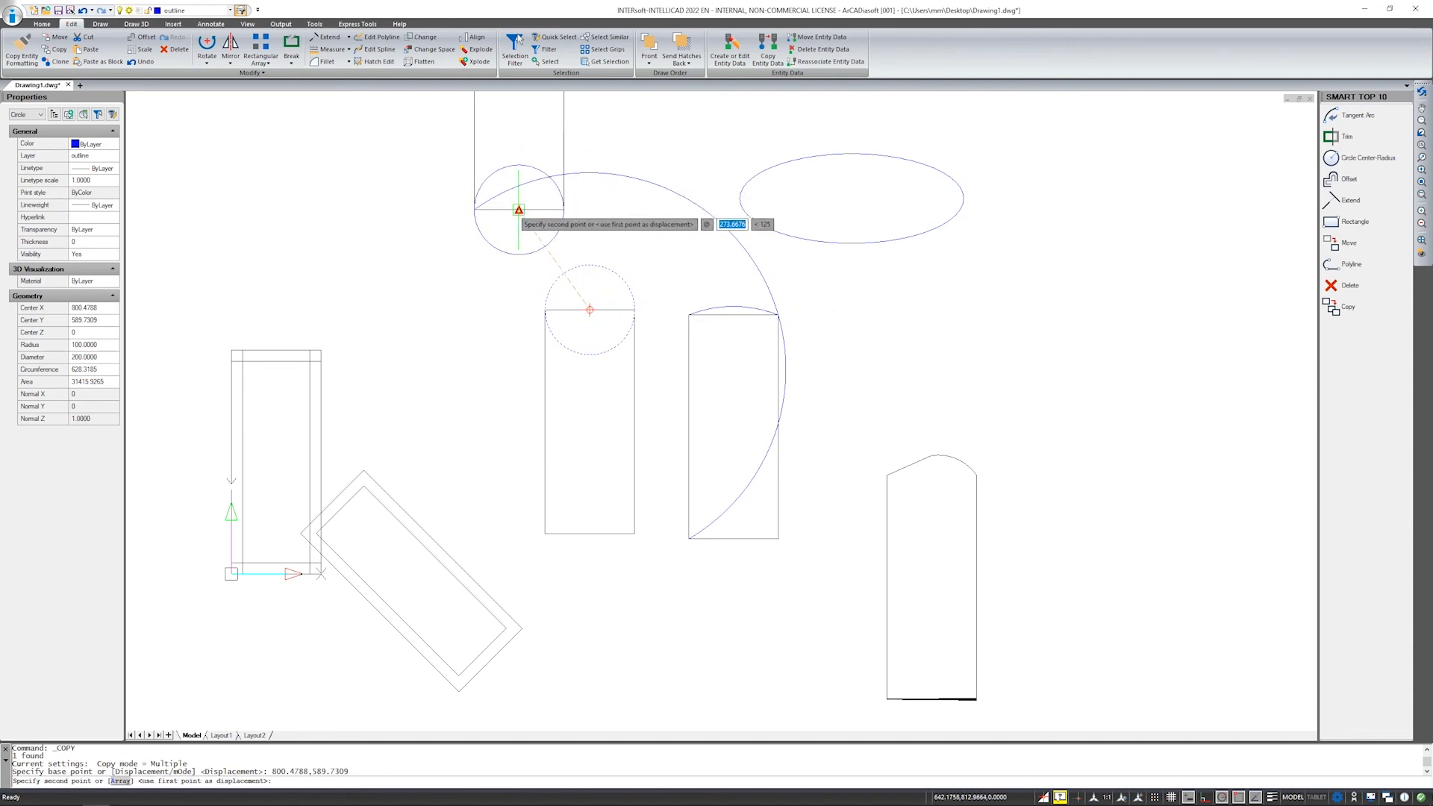
pyautogui.click(519, 210)
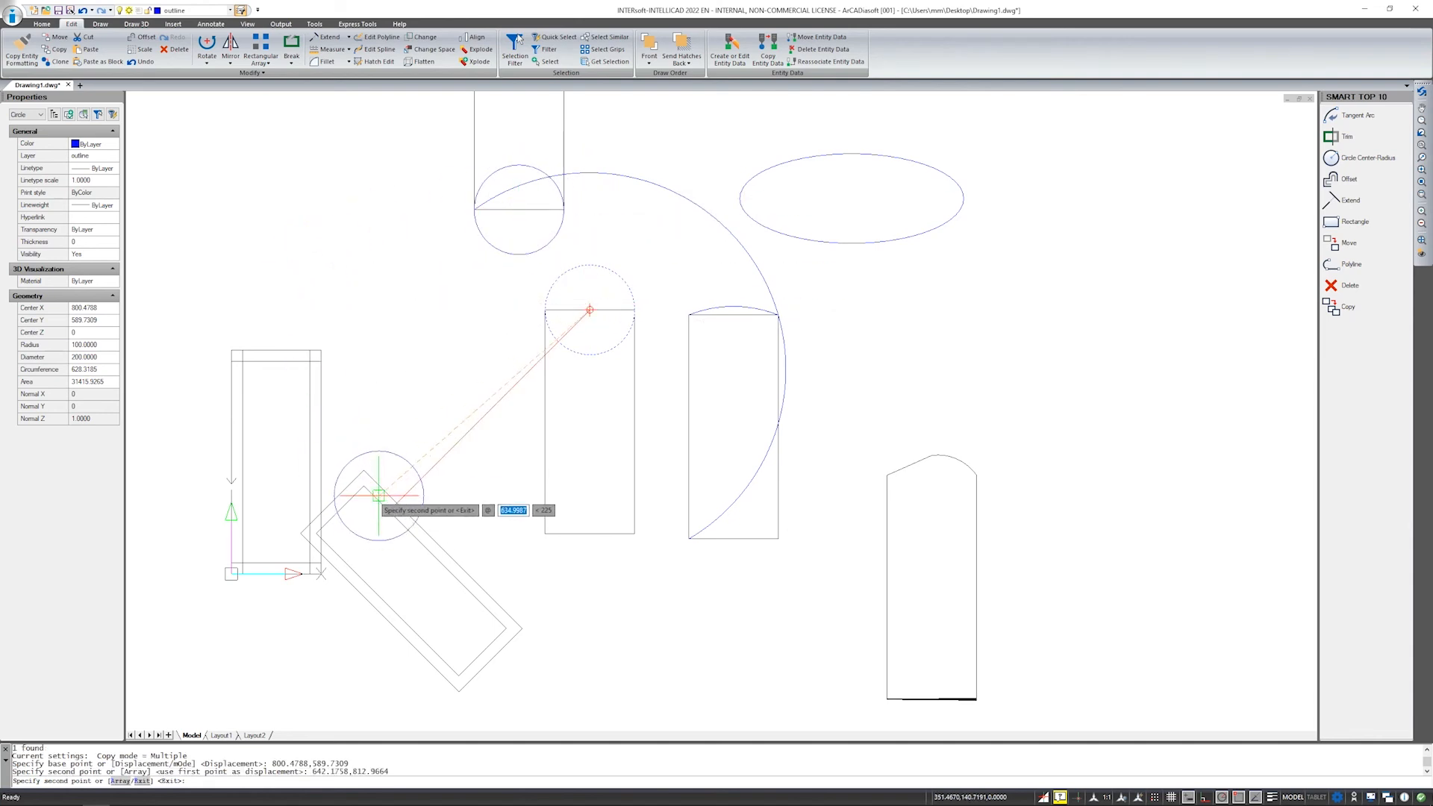
pyautogui.click(364, 469)
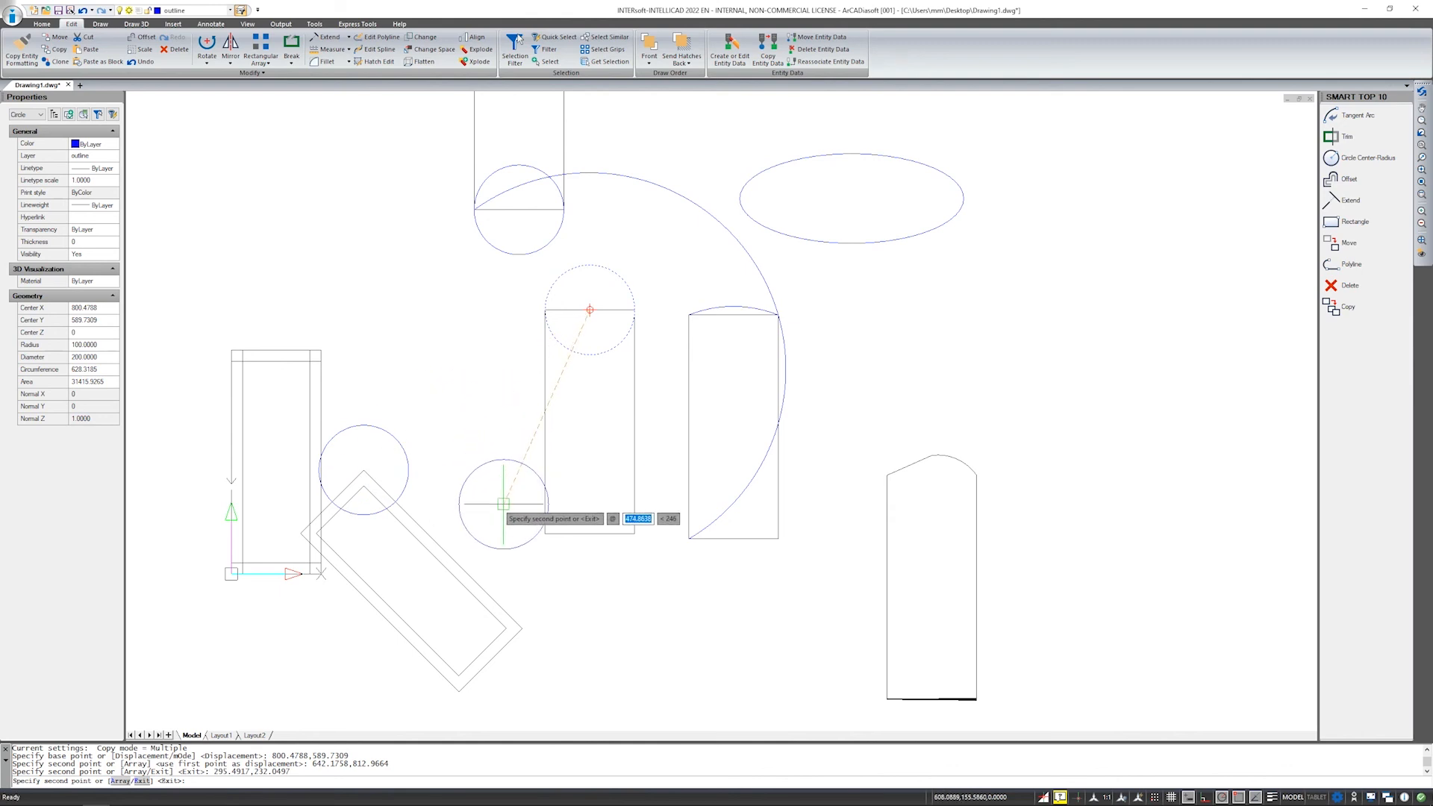
pyautogui.click(589, 533)
pyautogui.press('Escape')
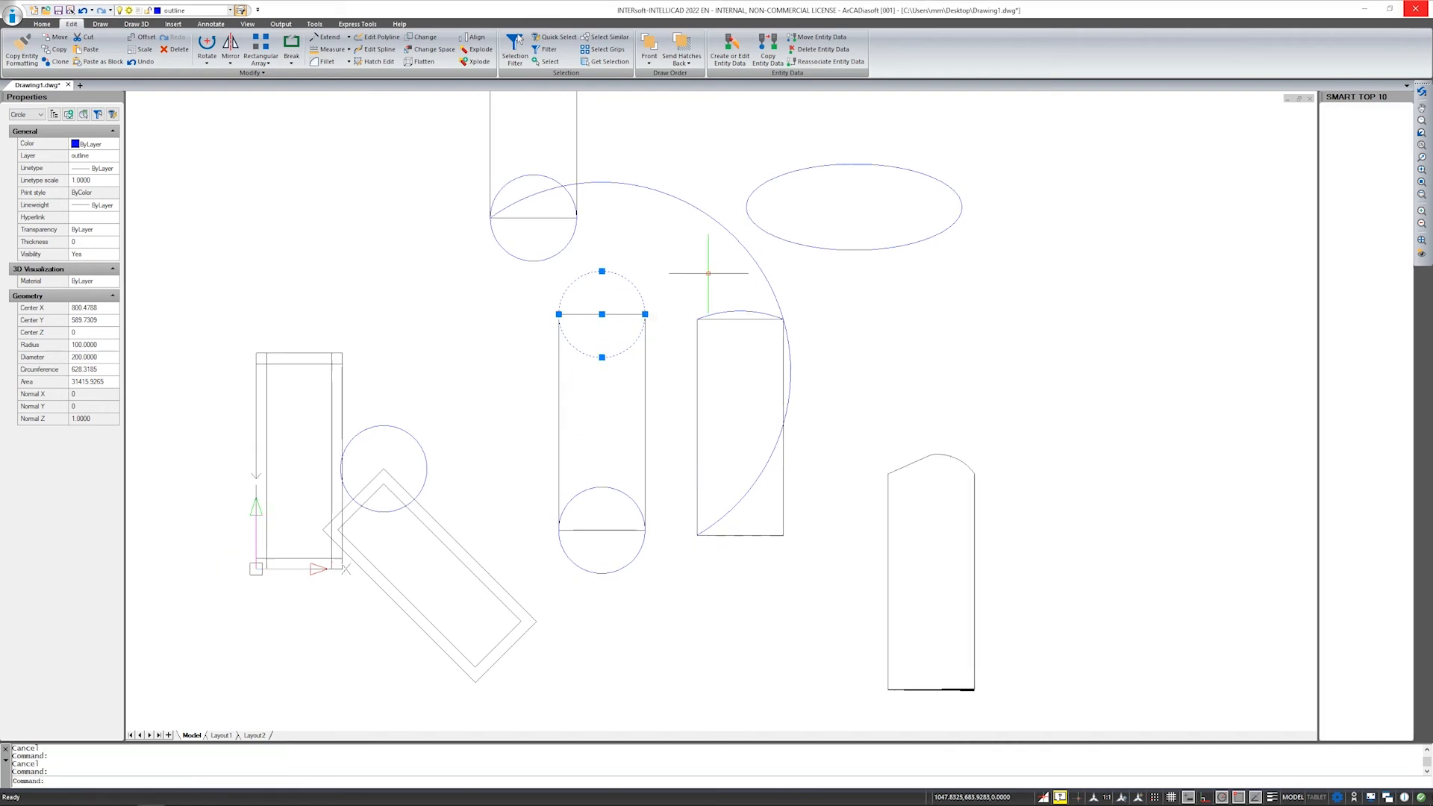
pyautogui.press('Escape')
pyautogui.click(708, 273)
pyautogui.press('Escape')
# Copy the vertical axis line that passes through the center of the two concentric circles.
pyautogui.scroll(-4, 623, 282)
pyautogui.scroll(2, 1145, 350)
pyautogui.scroll(2, 1145, 350)
pyautogui.moveTo(1127, 344); pyautogui.dragTo(909, 415, button='middle')
pyautogui.scroll(1, 820, 411)
pyautogui.click(441, 283)
pyautogui.click(449, 283)
pyautogui.rightClick(450, 284)
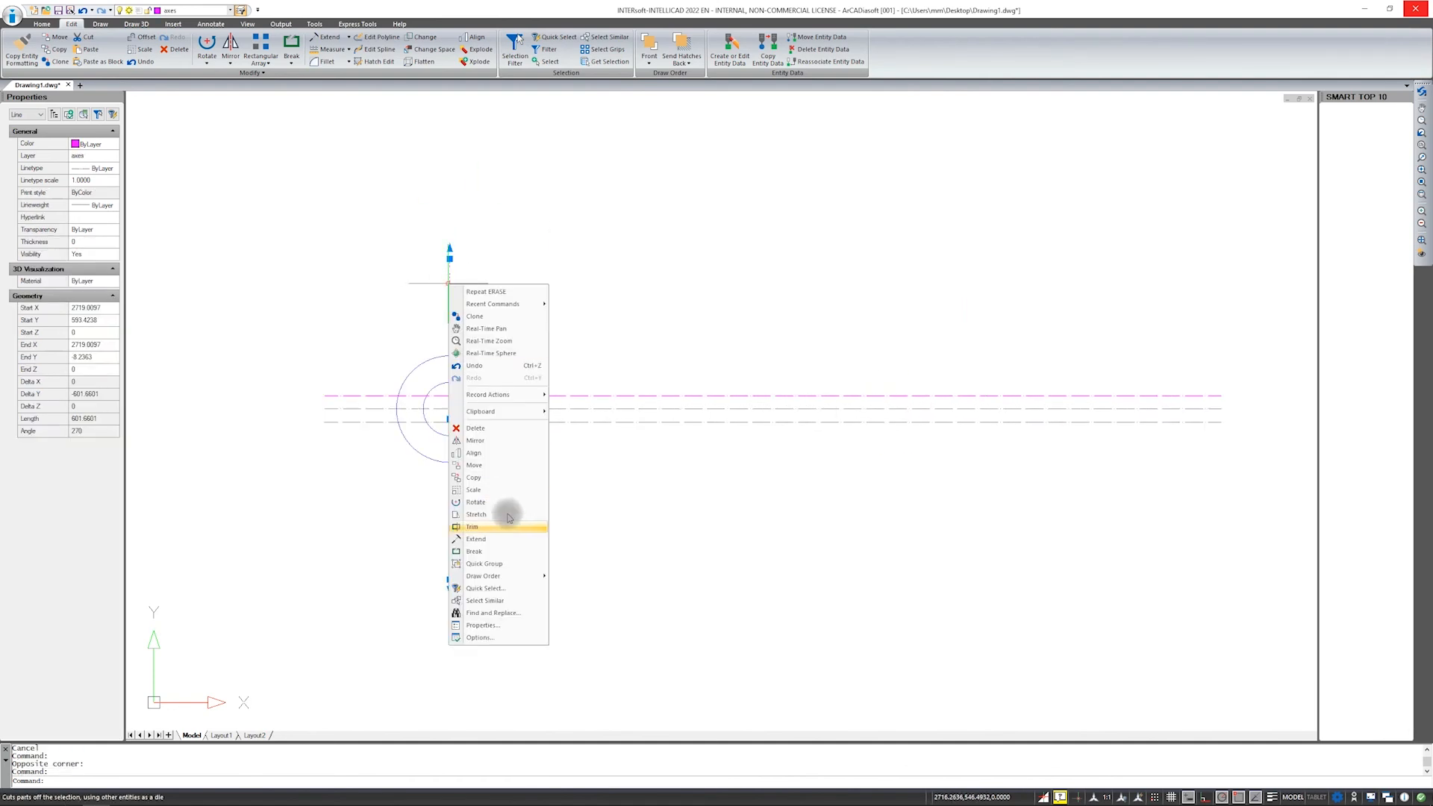
pyautogui.click(473, 477)
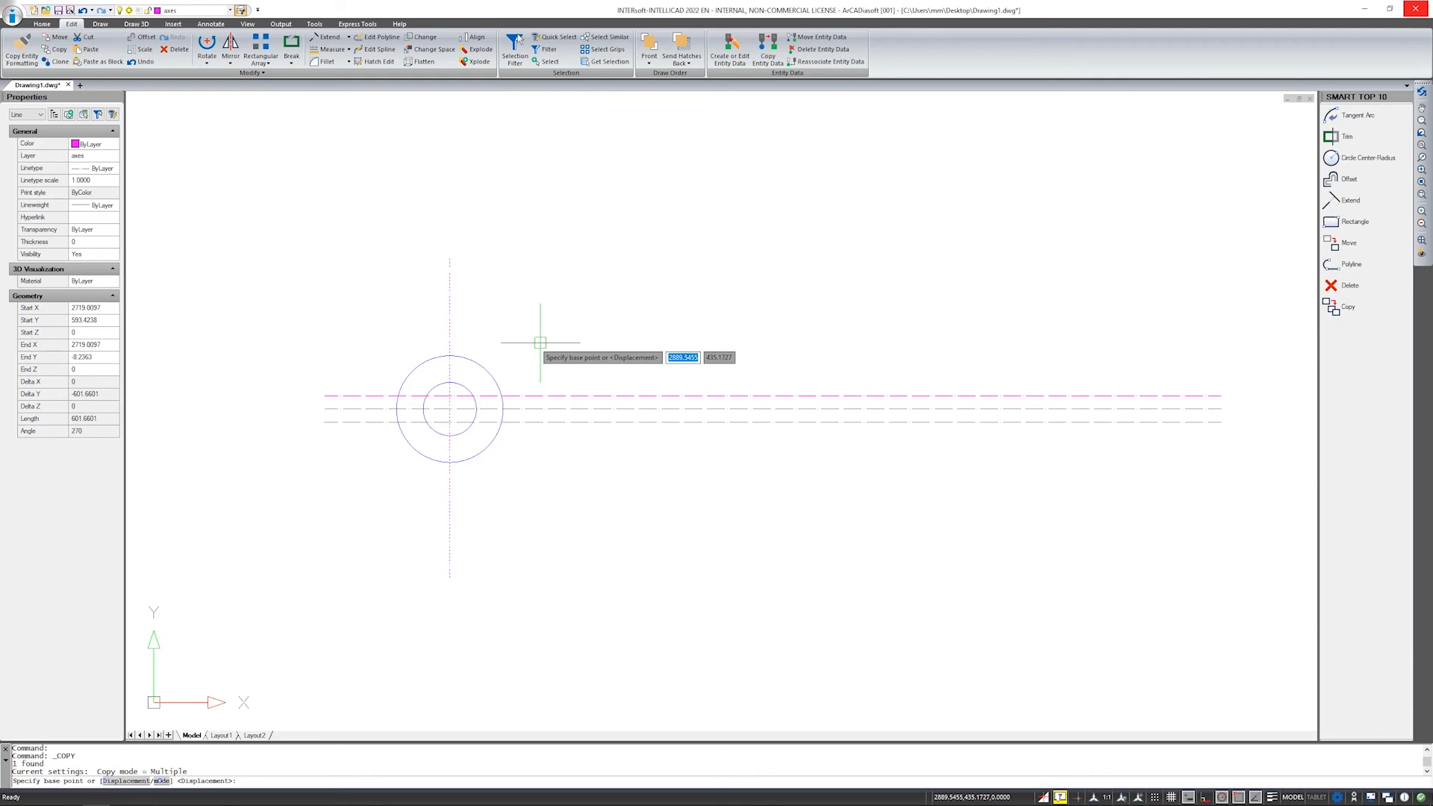
# Copy the selected vertical axis line using a displacement of 650,0.
pyautogui.press('Down')
pyautogui.press('Down')
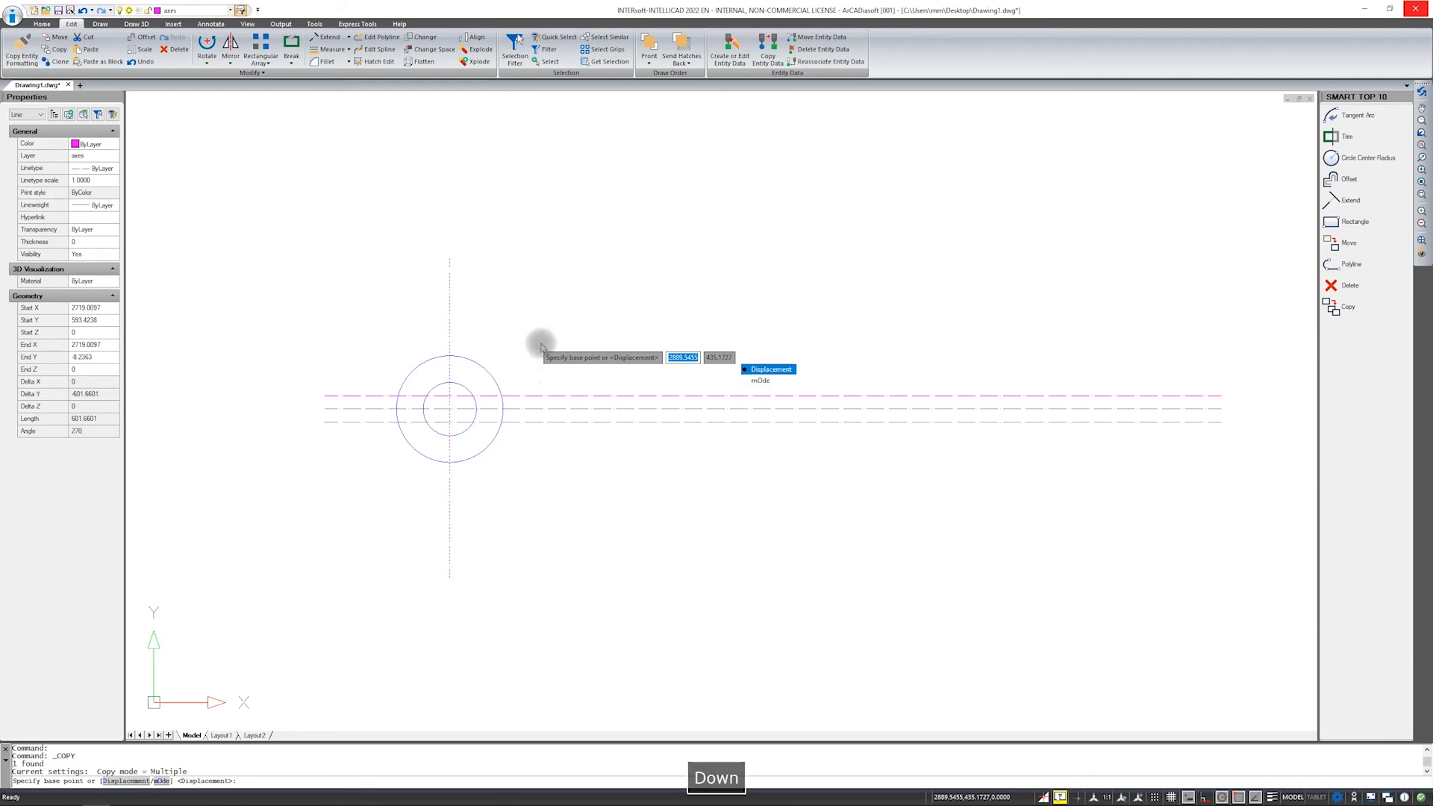
pyautogui.press('Return')
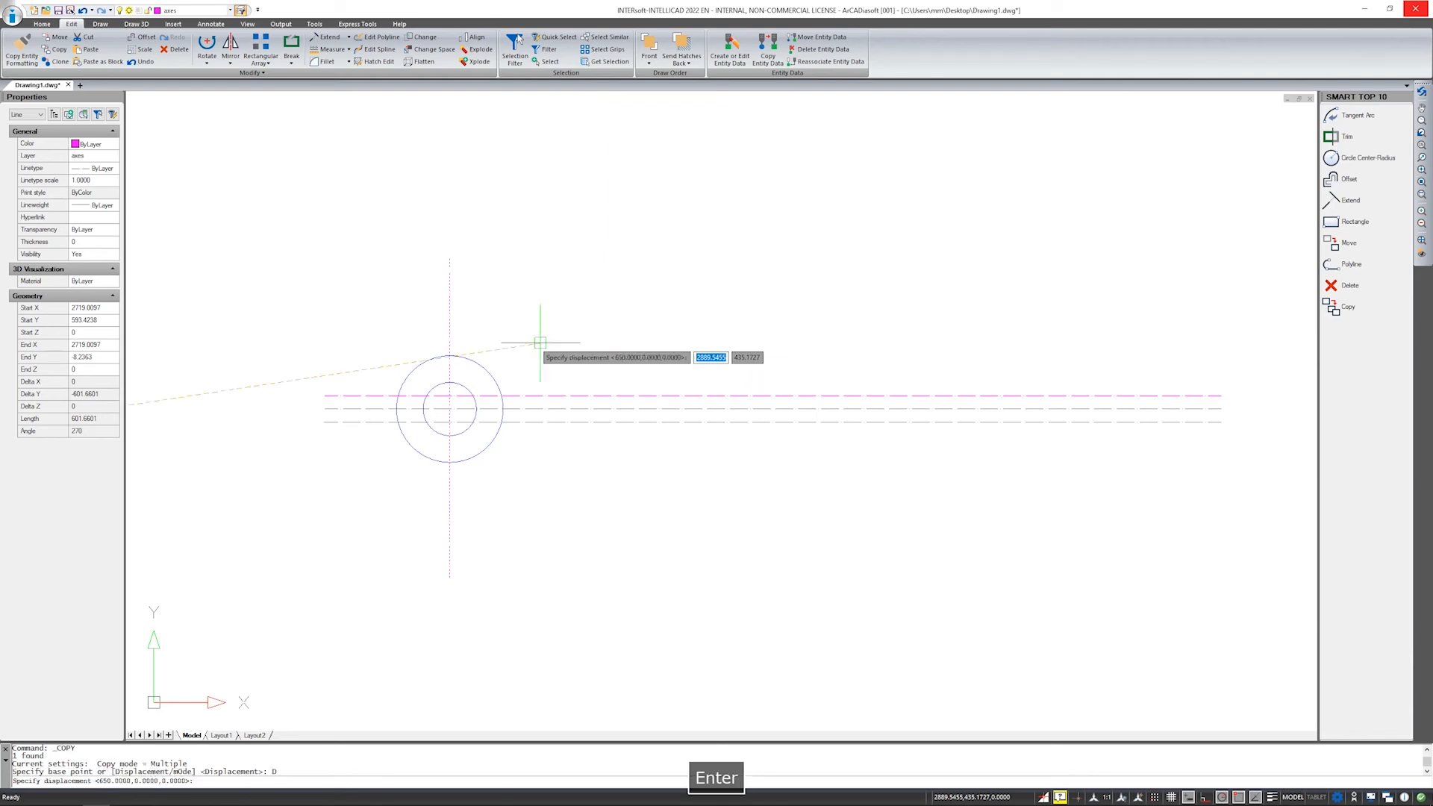
pyautogui.write('6')
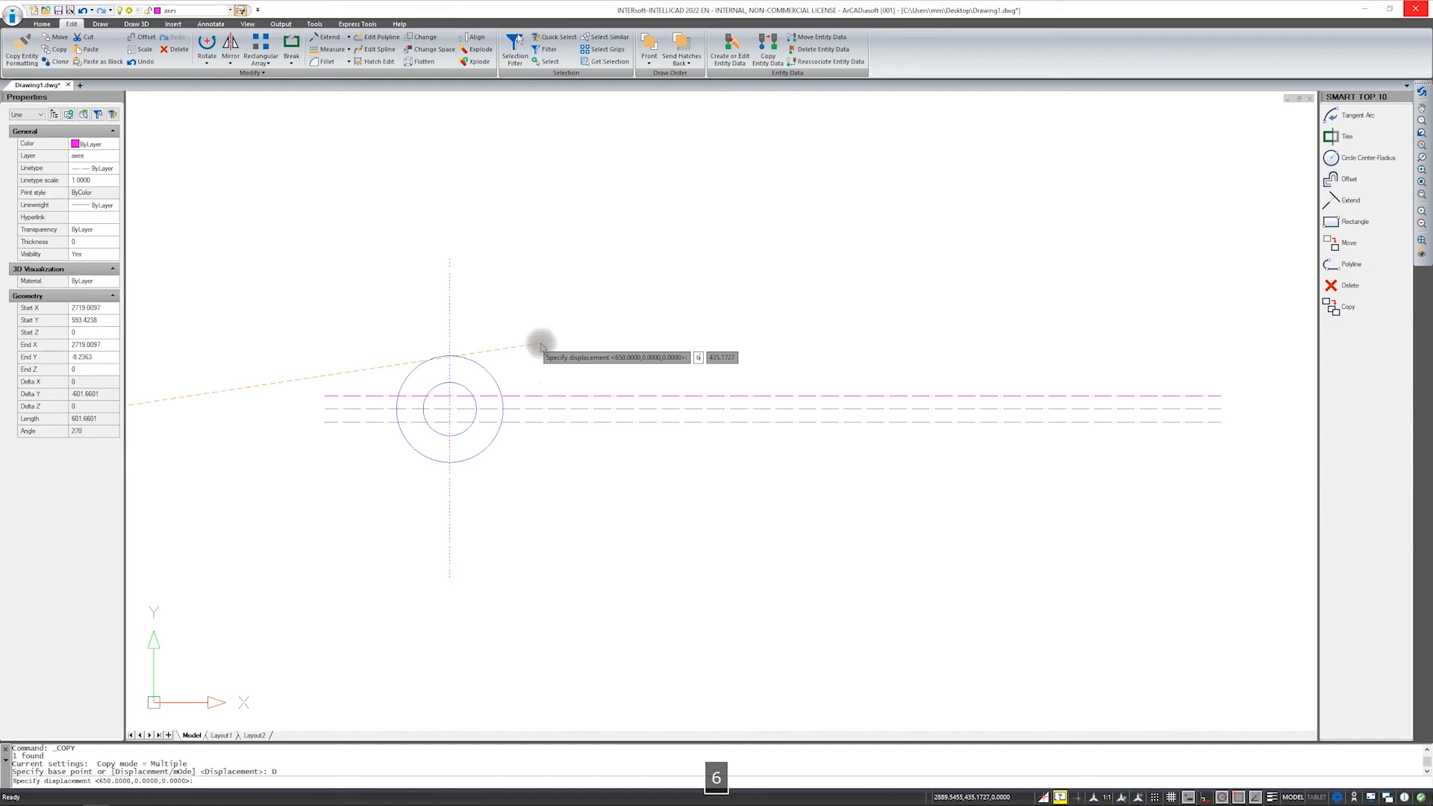
pyautogui.write('50')
pyautogui.press('Tab')
pyautogui.write('0')
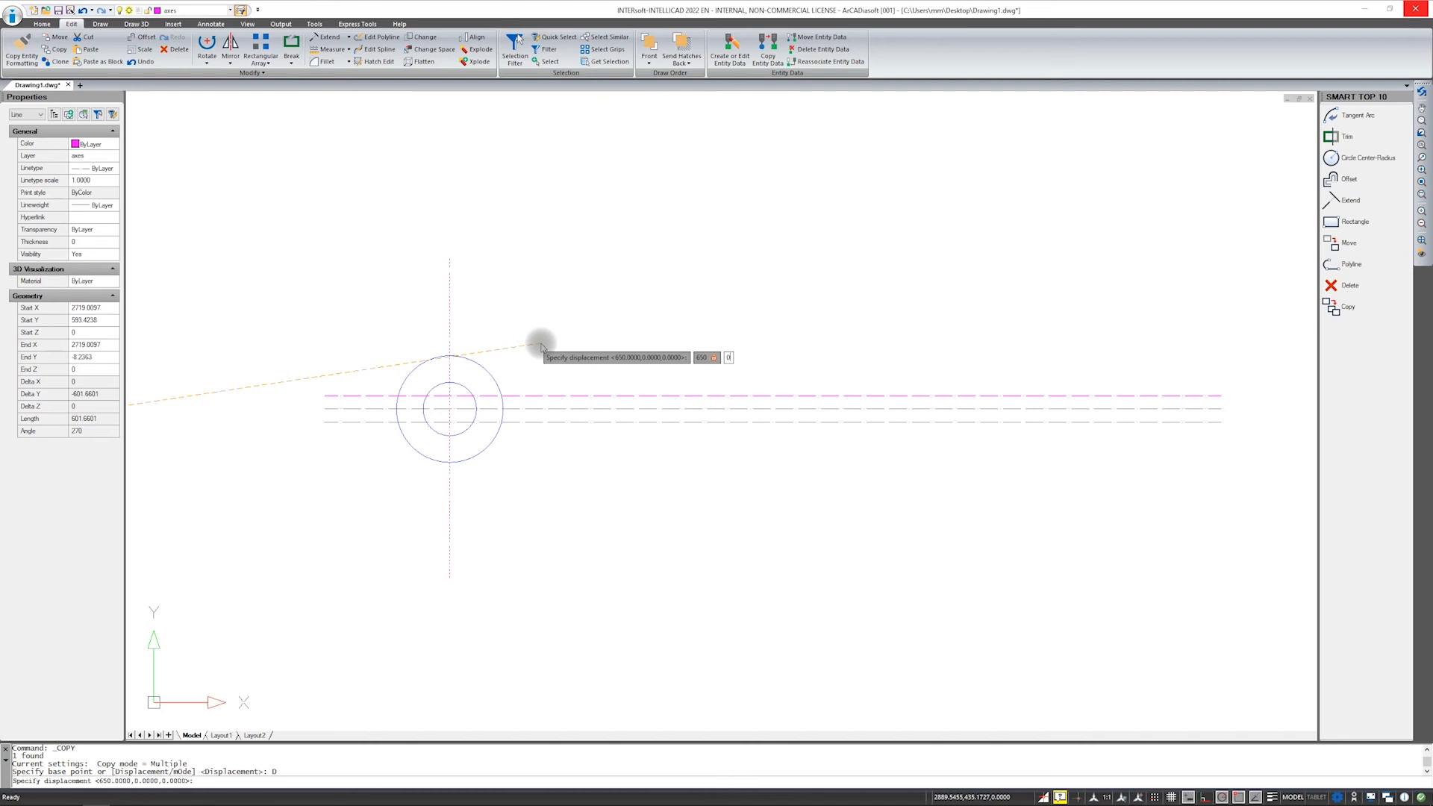
pyautogui.press('Return')
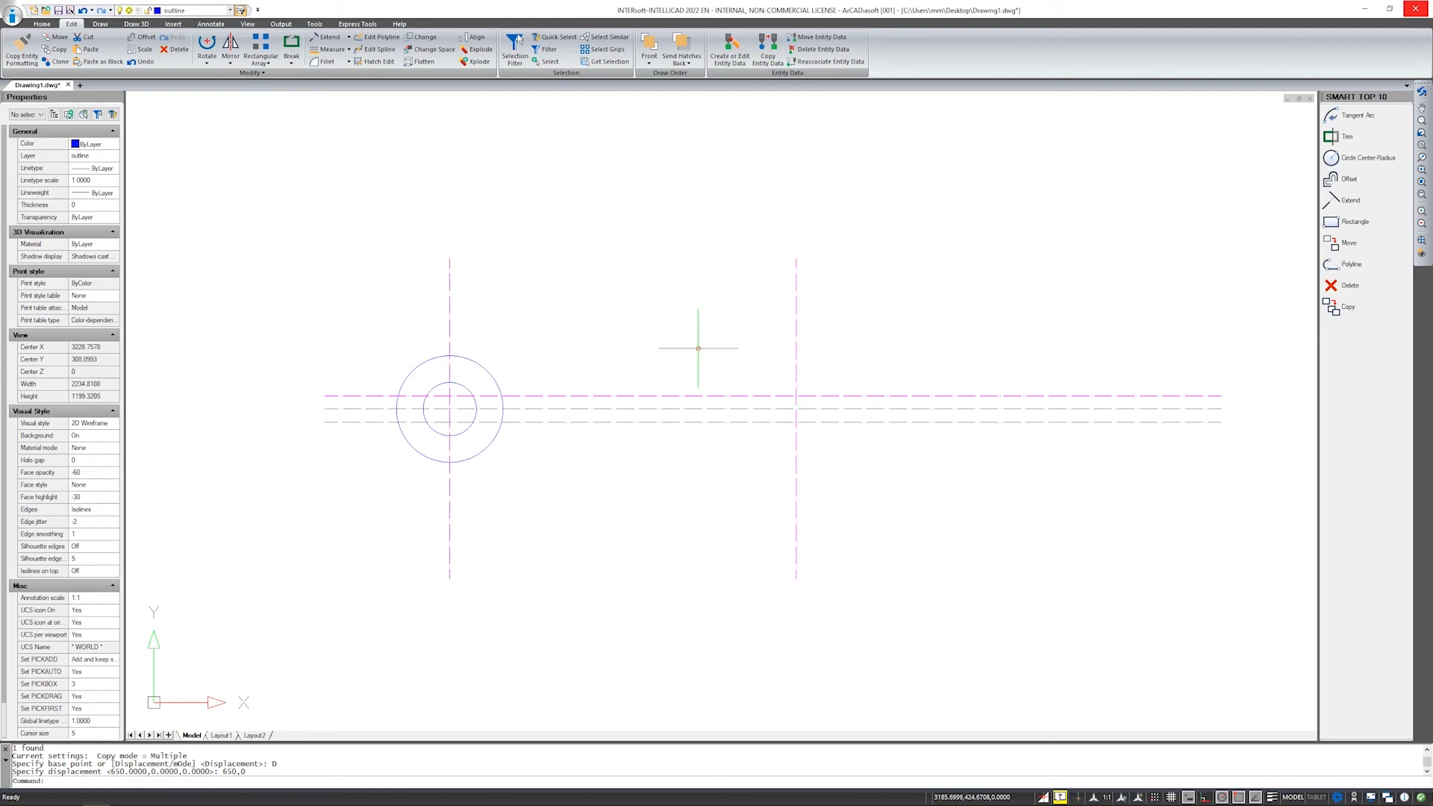
# Measure the distance between the upper endpoints of the two vertical axis lines.
pyautogui.write('DIST')
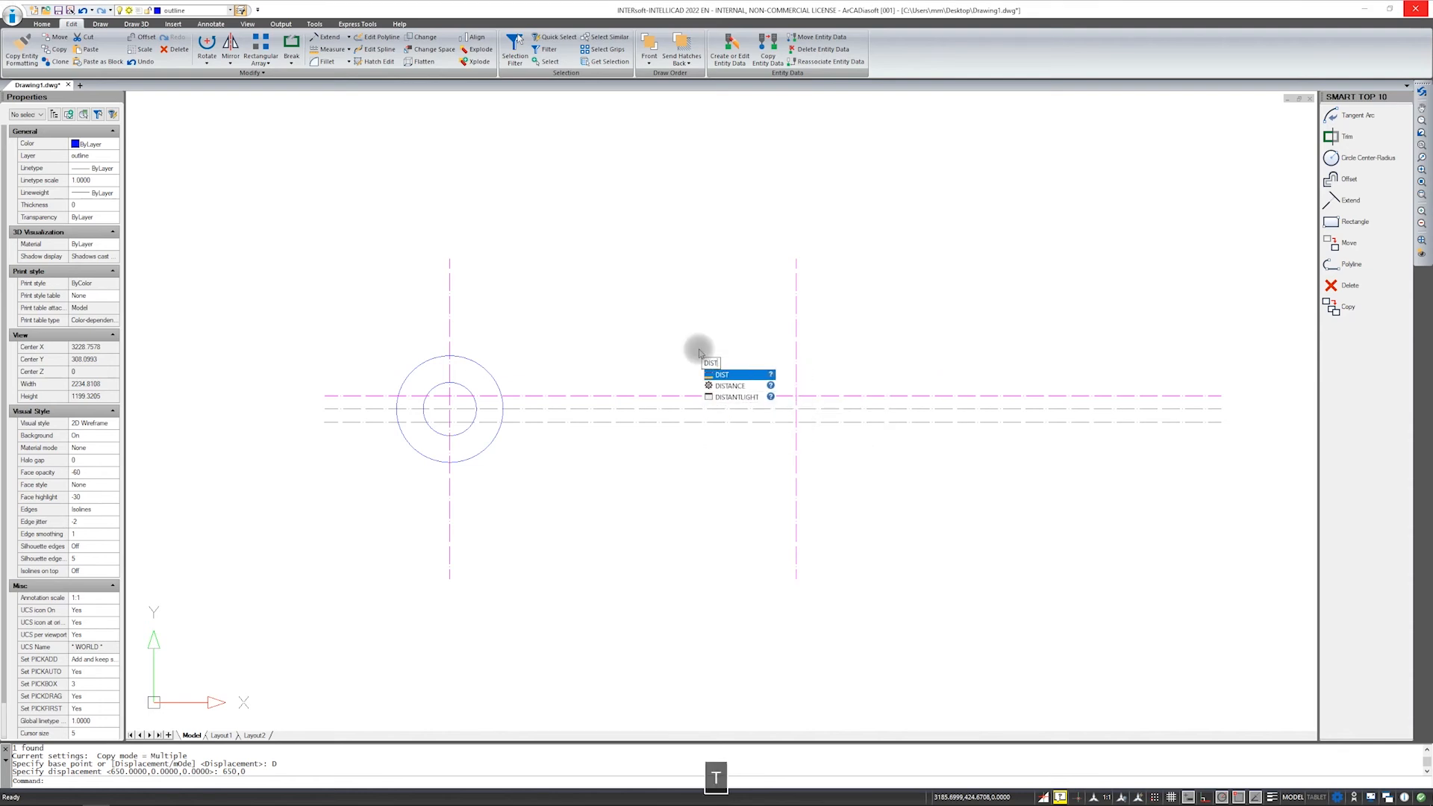
pyautogui.press('Return')
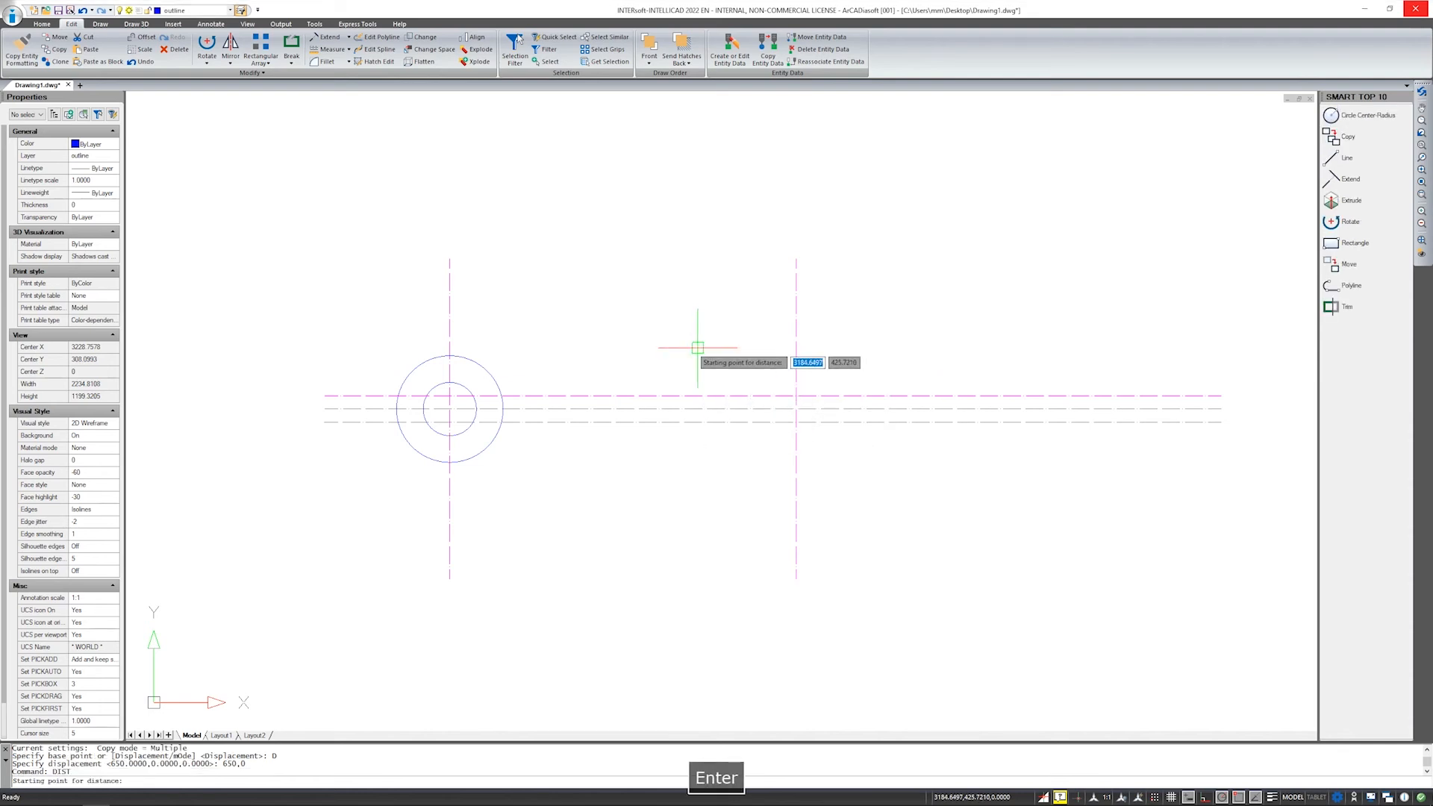
pyautogui.click(450, 259)
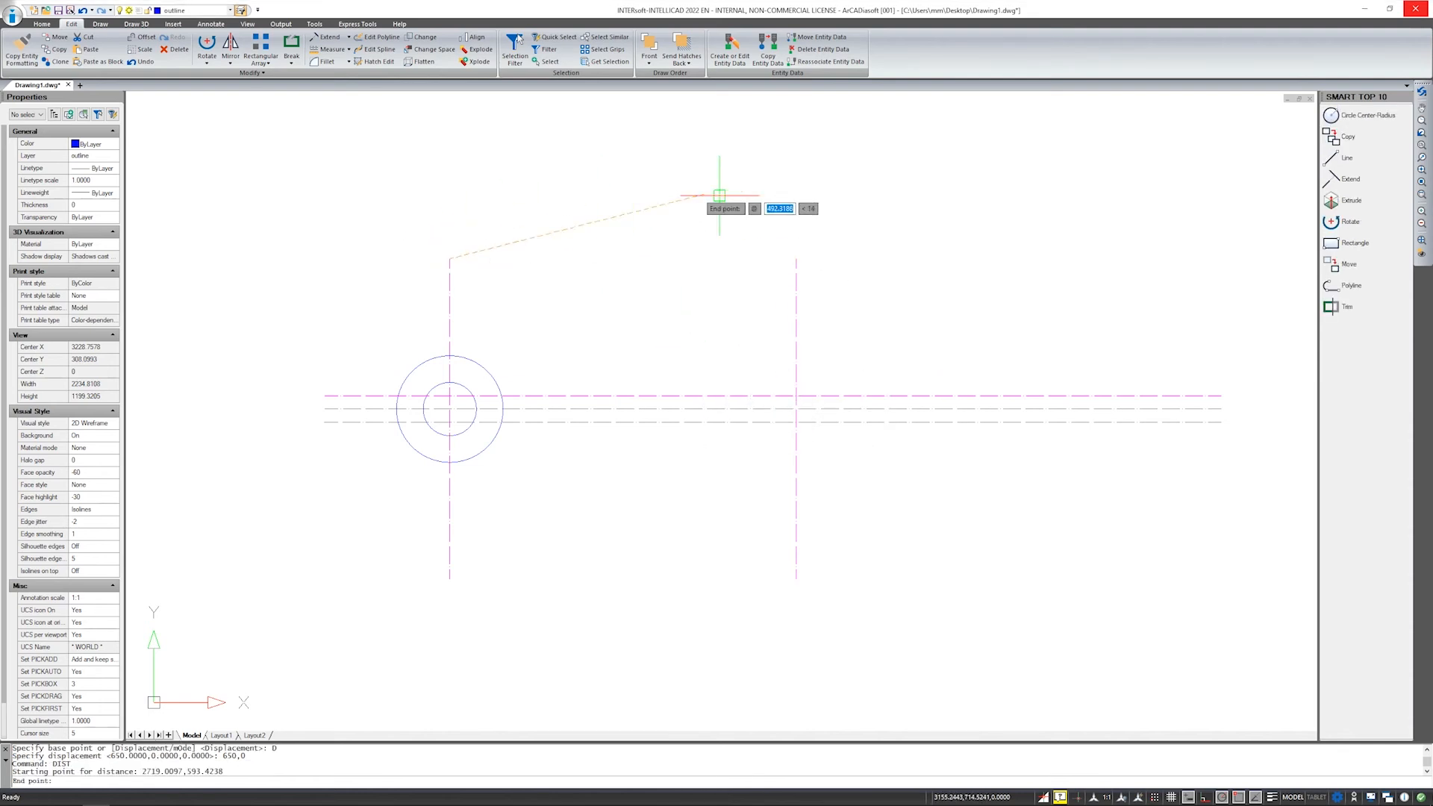
pyautogui.click(796, 259)
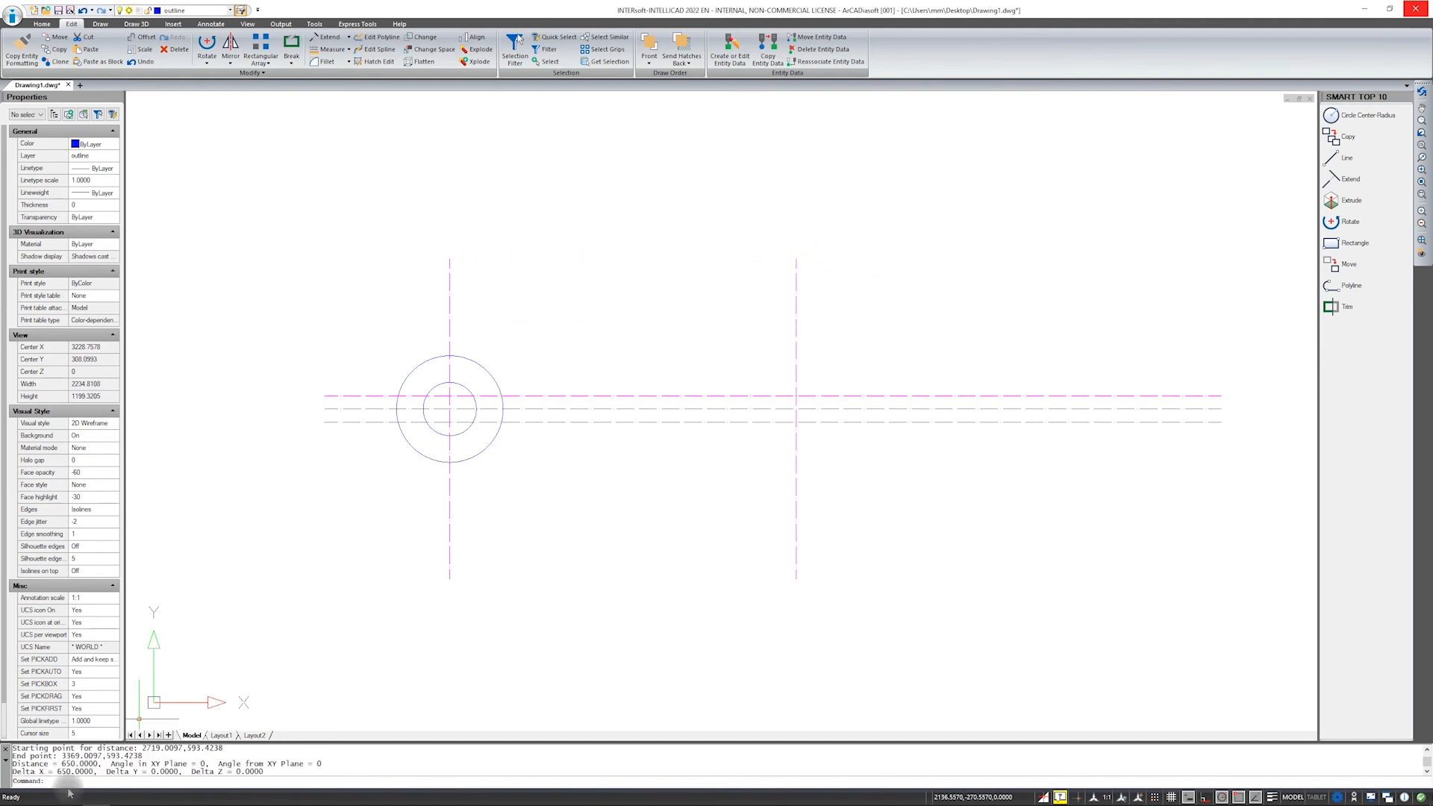
# Draw a circle of radius 100 centred on the intersection of the copied vertical axis and the middle horizontal axis.
pyautogui.scroll(2, 421, 428)
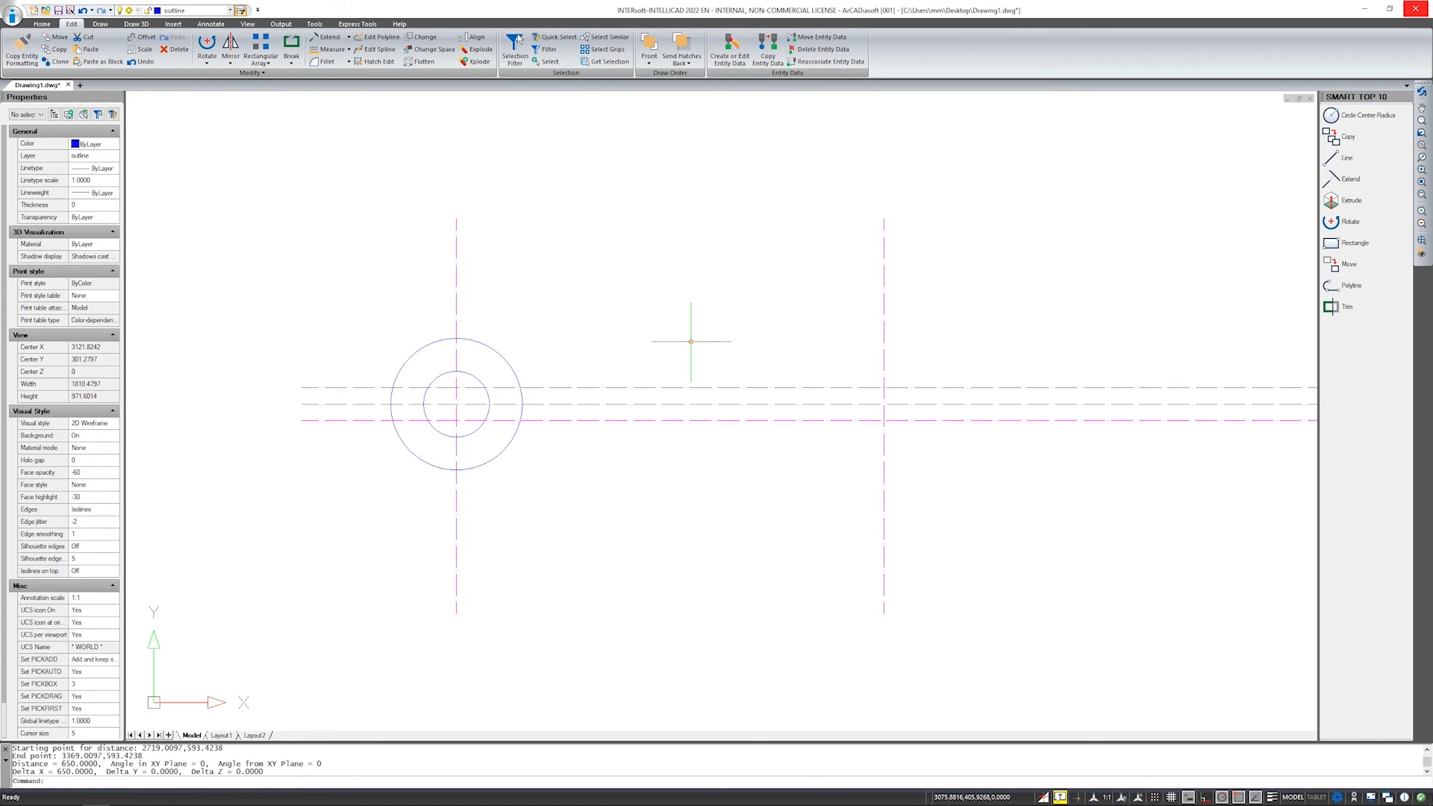
pyautogui.click(42, 24)
pyautogui.click(77, 54)
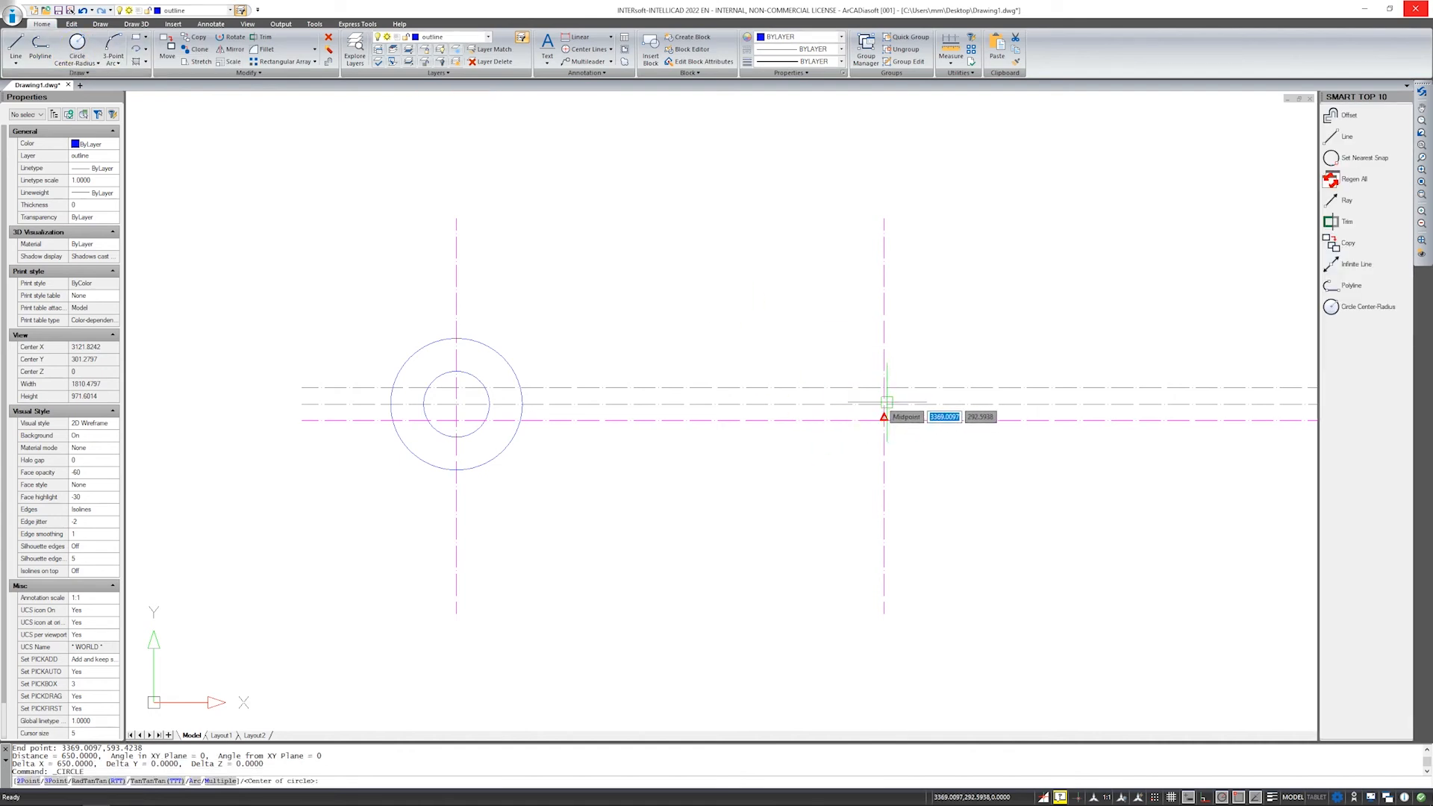
pyautogui.keyDown('shift'); pyautogui.rightClick(886, 402); pyautogui.keyUp('shift')
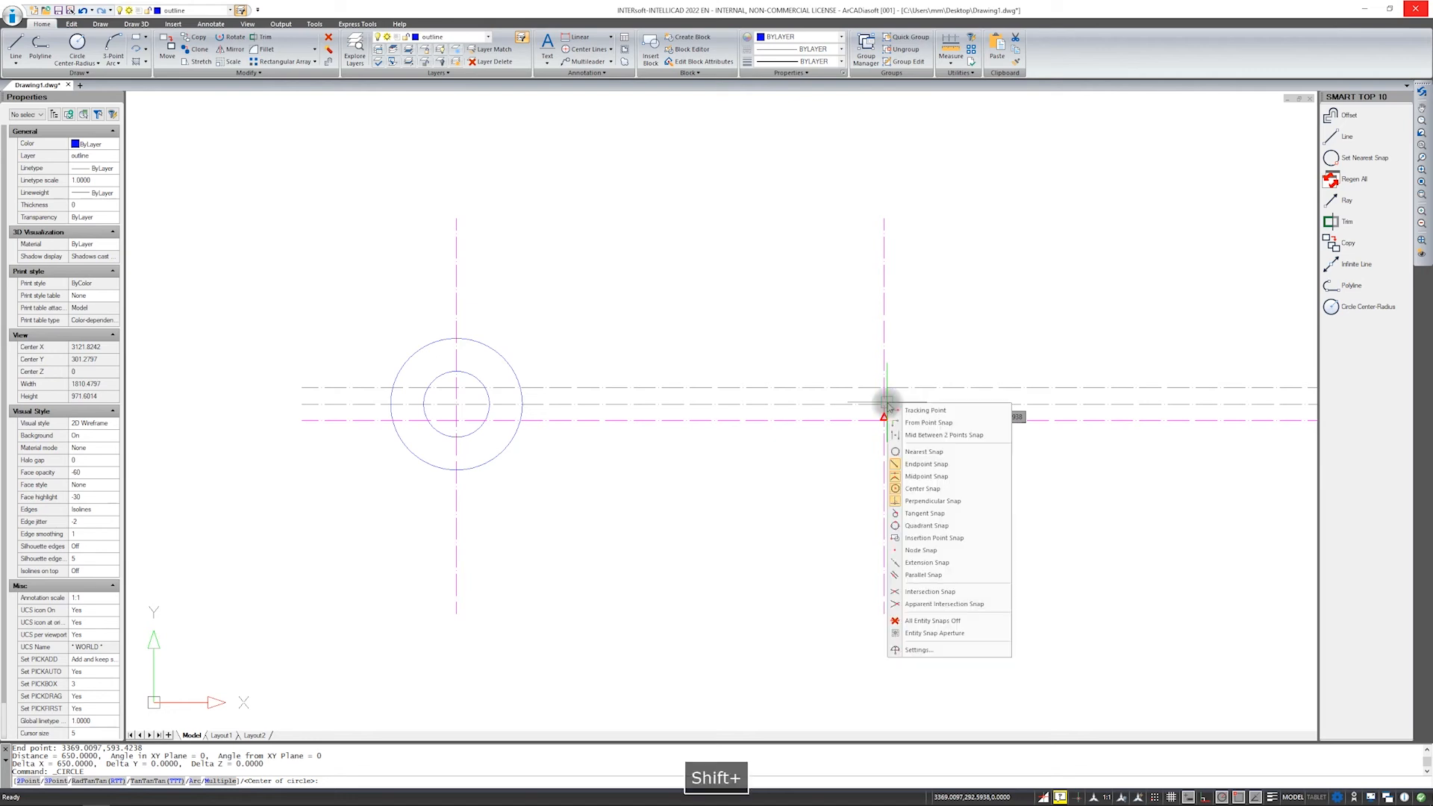
pyautogui.click(912, 592)
pyautogui.click(884, 399)
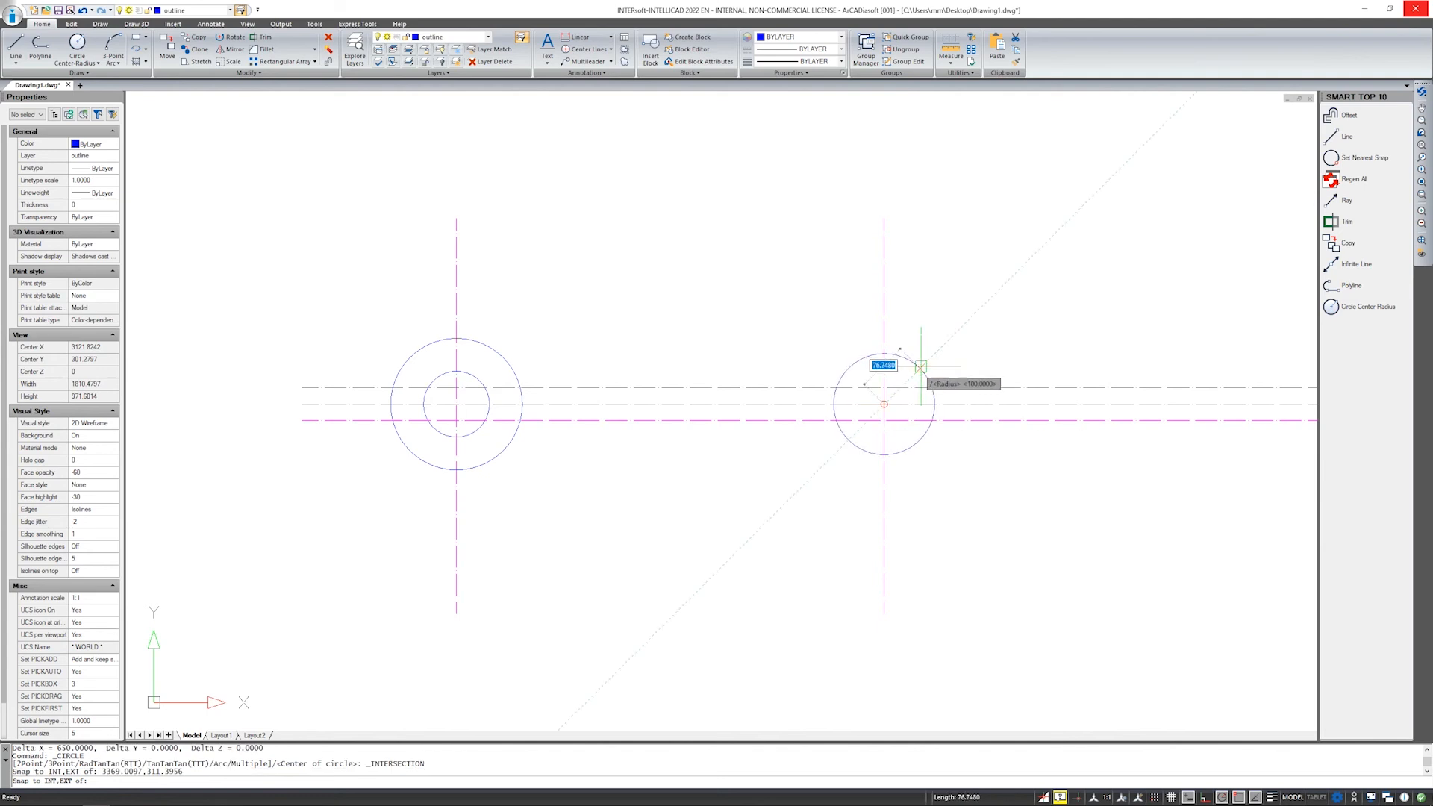
pyautogui.write('100')
pyautogui.press('Return')
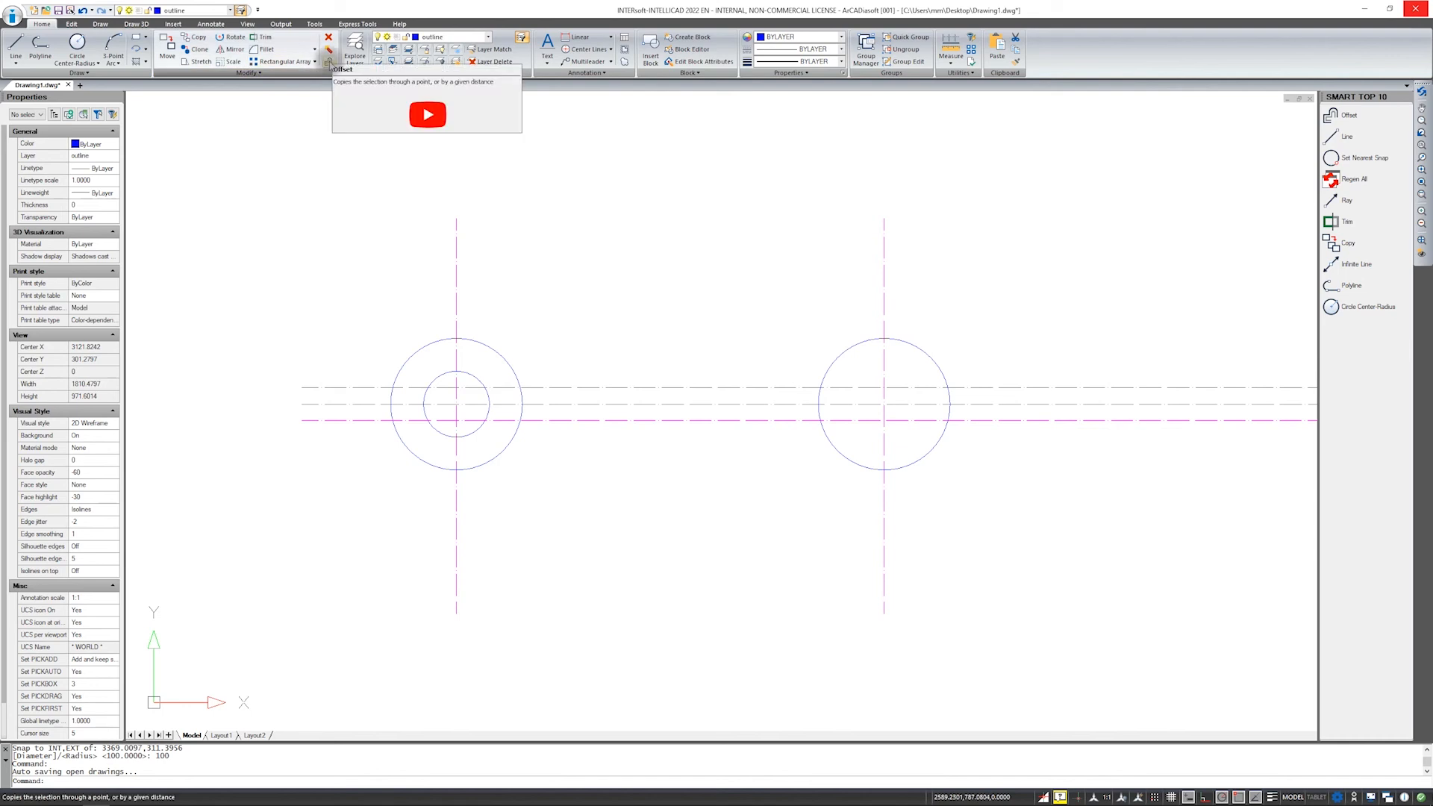
# Offset the new circle on the copied axis outward by 26.
pyautogui.click(328, 63)
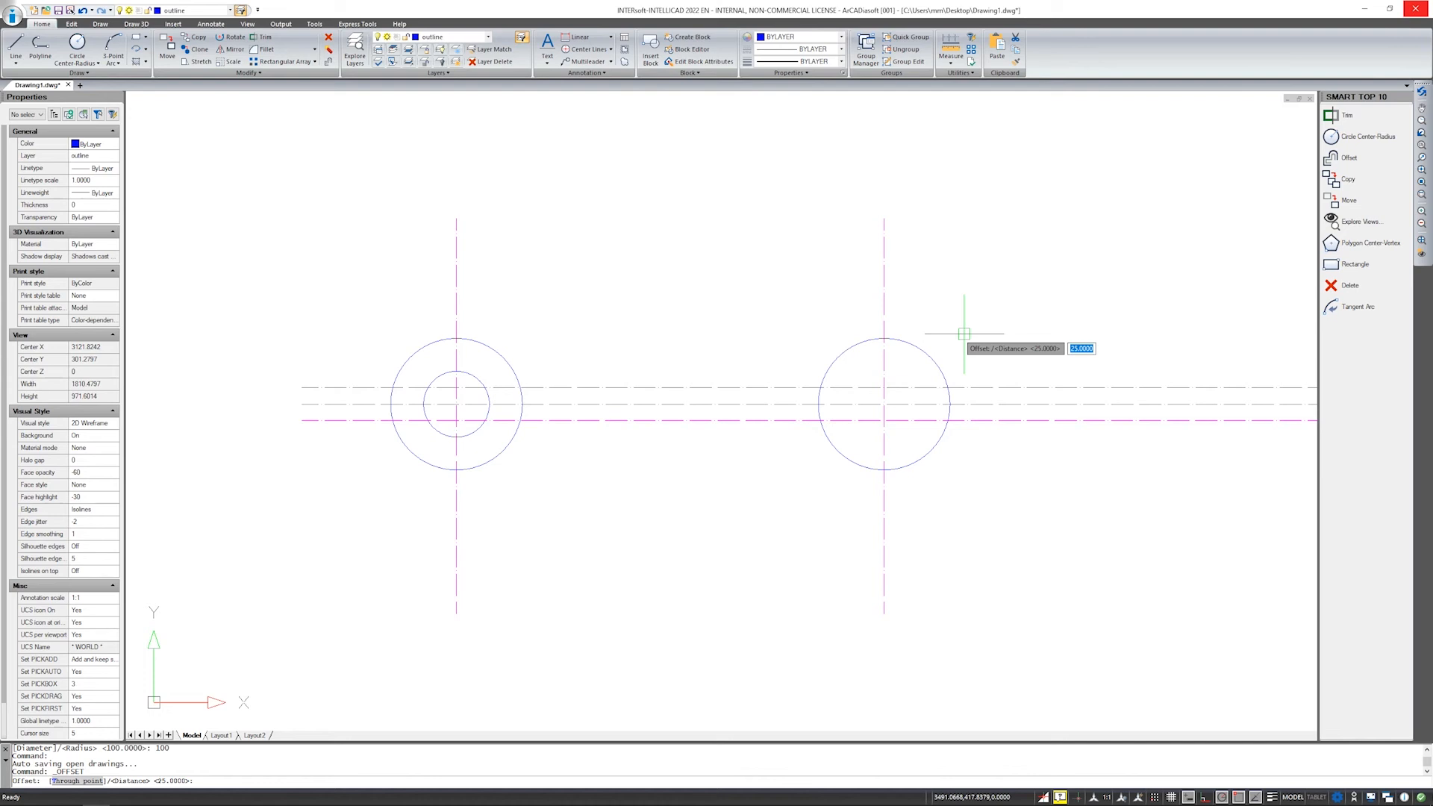
pyautogui.write('26')
pyautogui.press('Return')
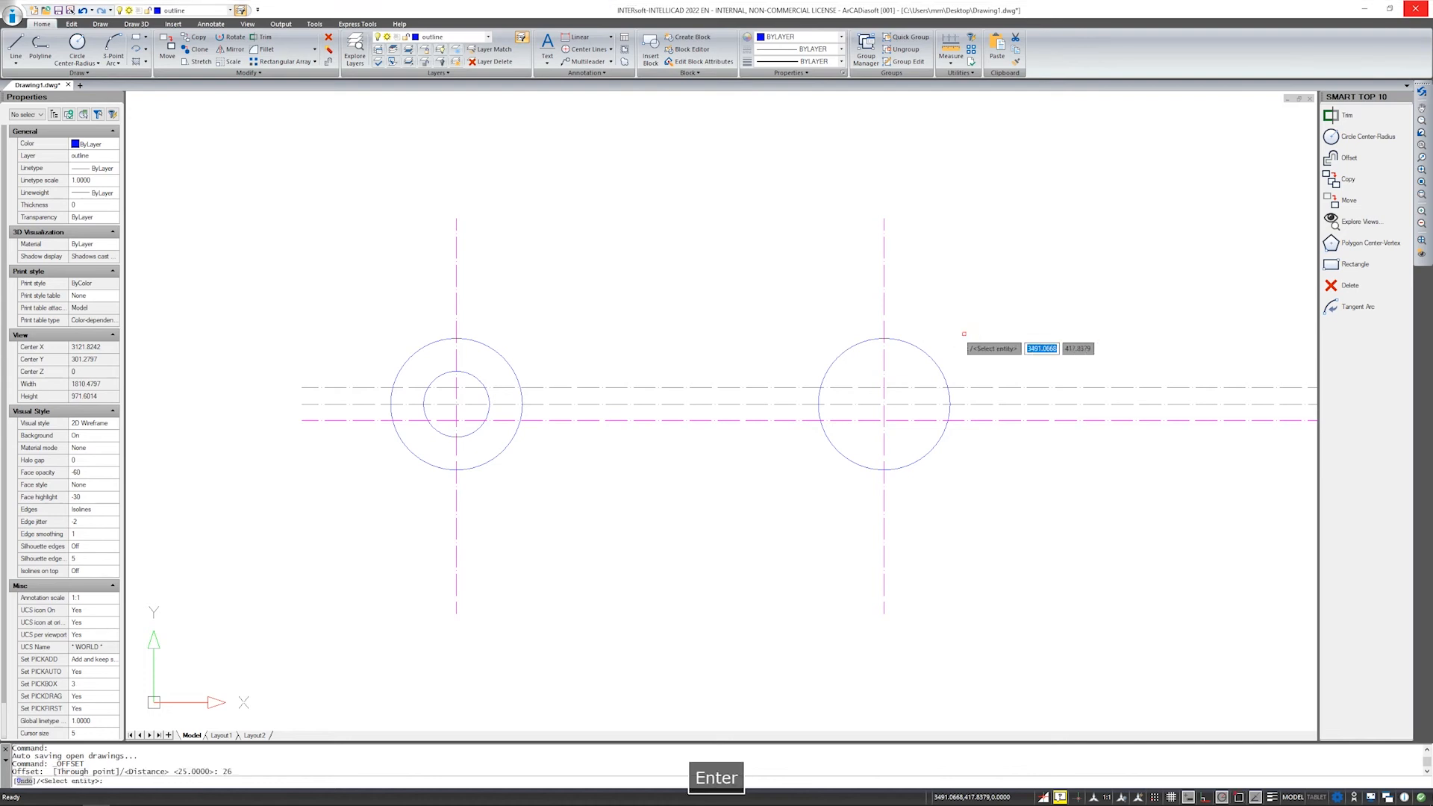
pyautogui.click(921, 349)
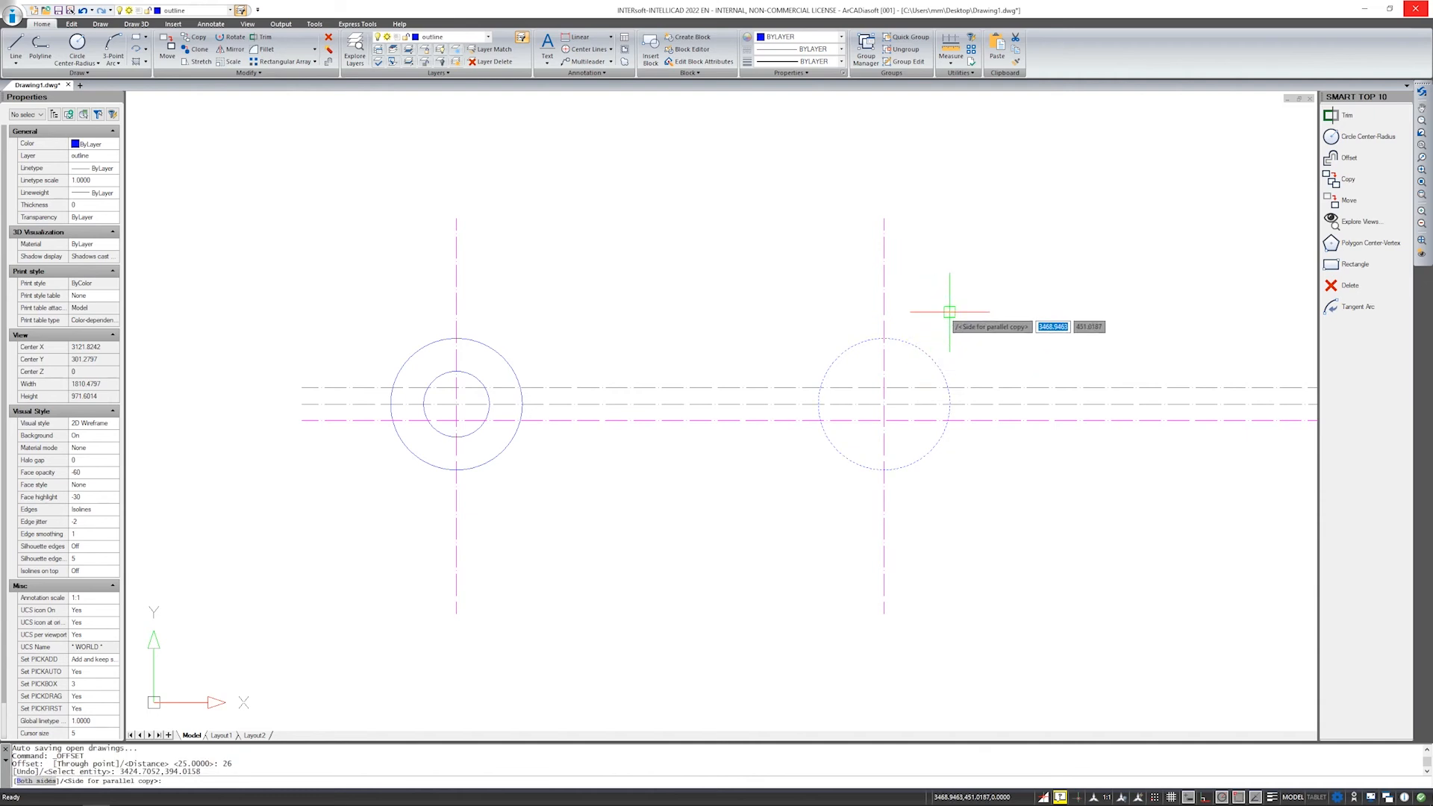
pyautogui.click(949, 311)
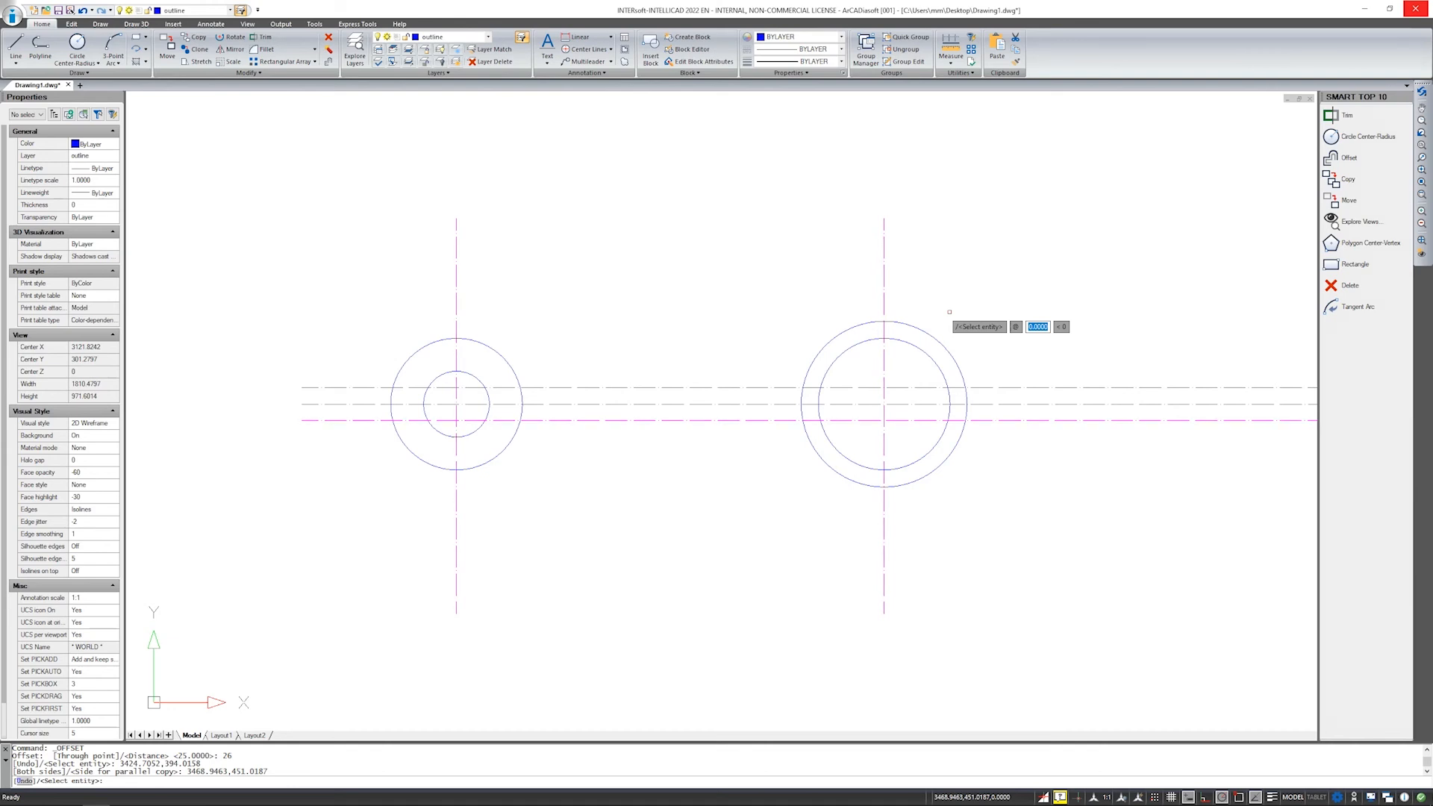
pyautogui.press('Escape')
# Move the two outer horizontal lines, above and below the middle axis, to the outline layer.
pyautogui.moveTo(931, 405); pyautogui.dragTo(863, 420, button='middle')
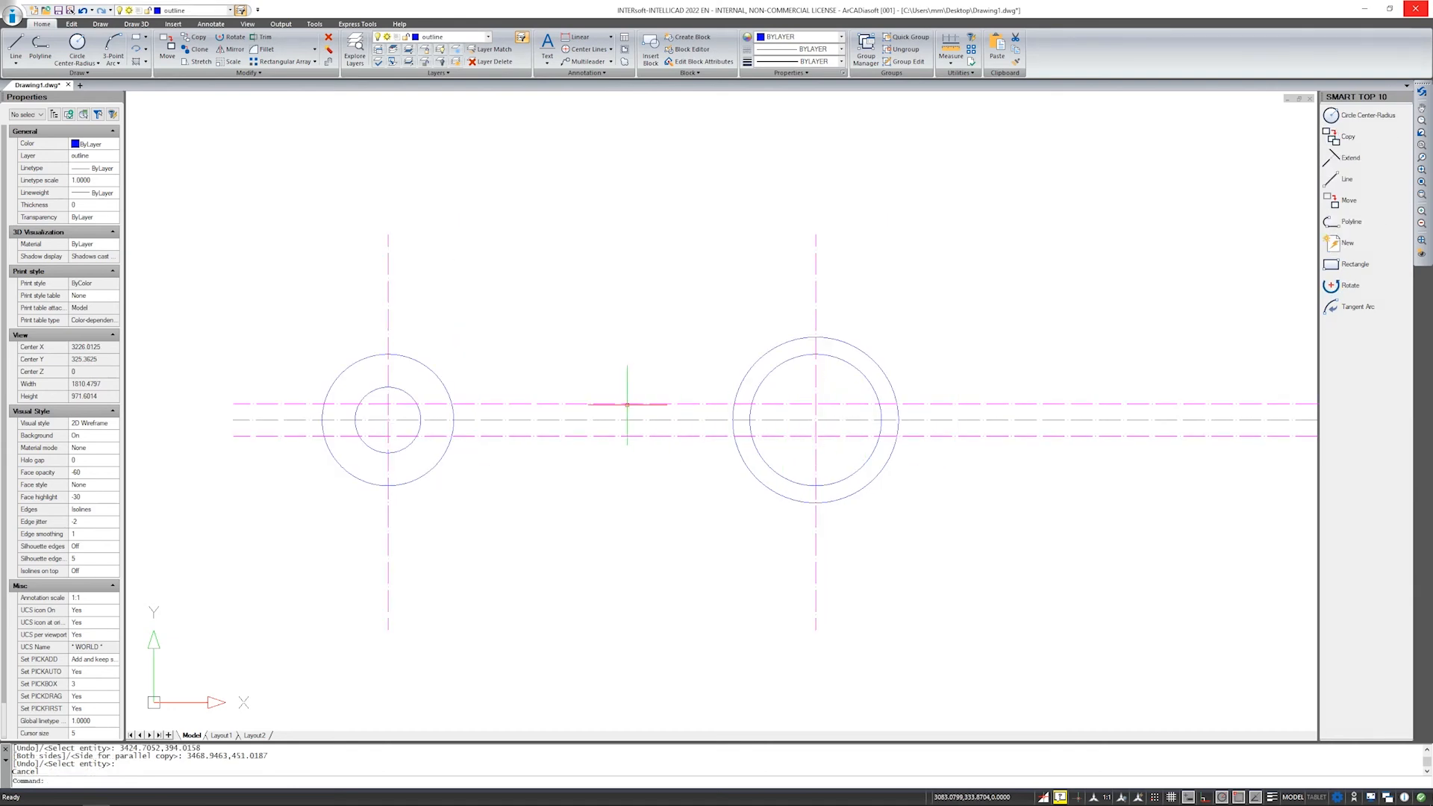
pyautogui.hotkey('ctrl', 'z')
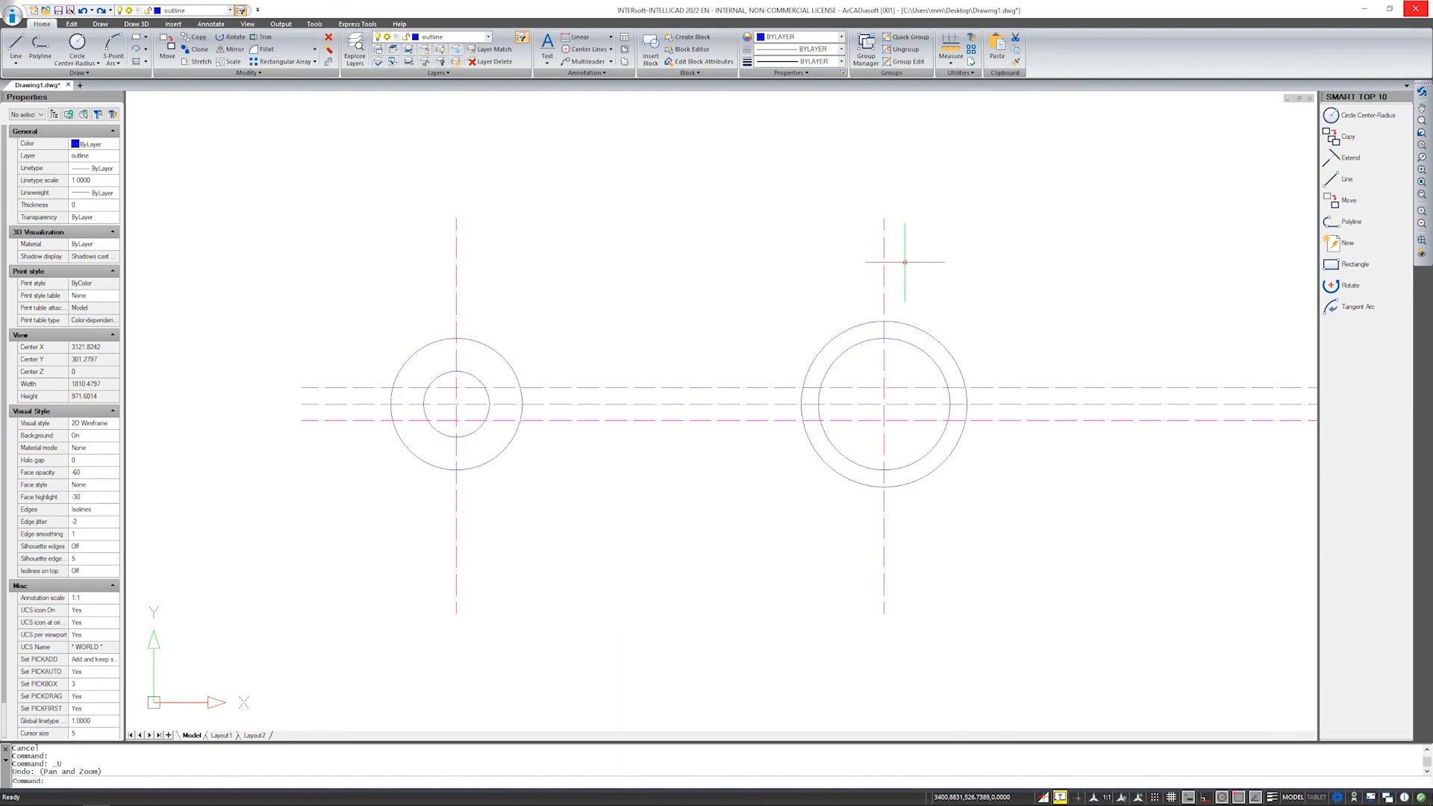
pyautogui.scroll(3, 729, 406)
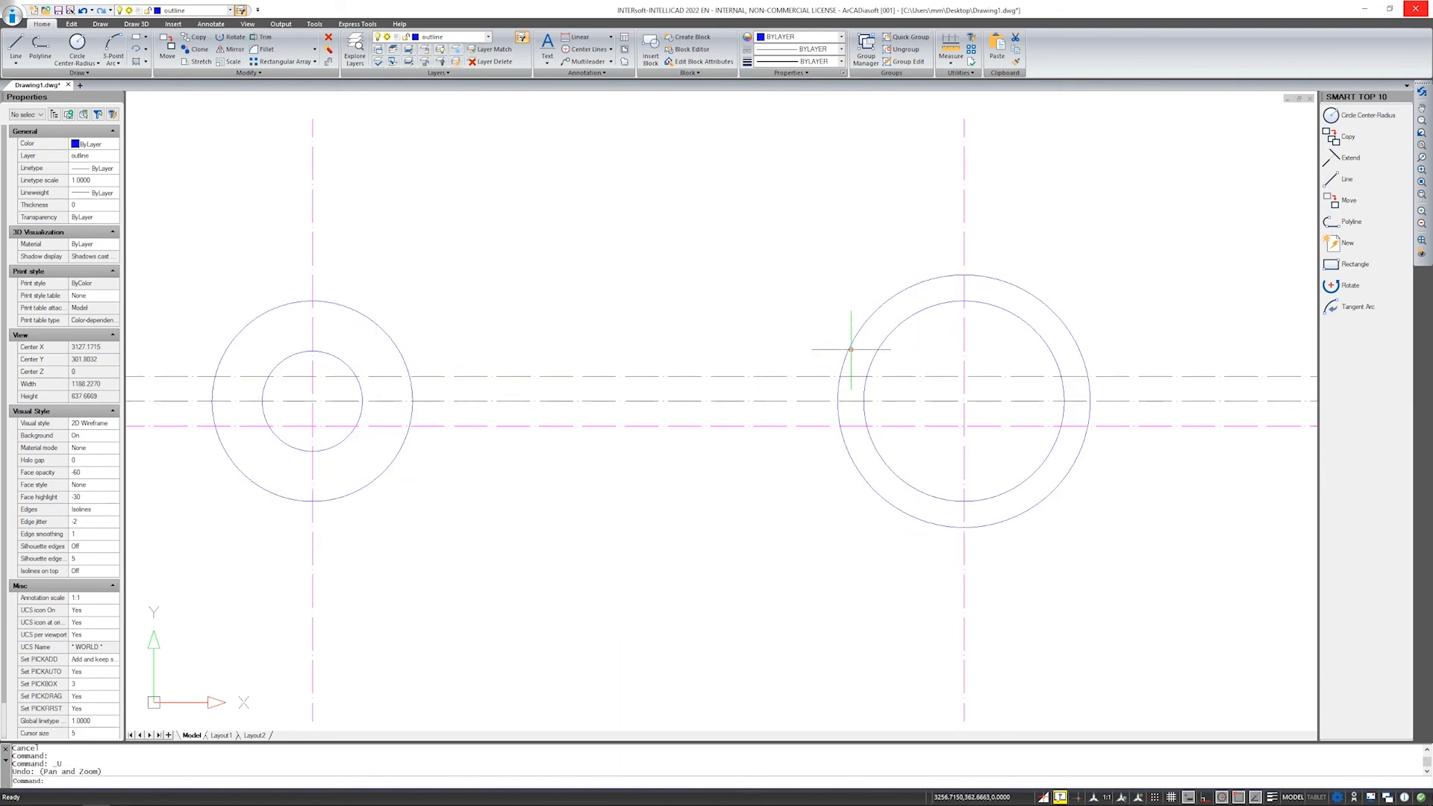
pyautogui.click(688, 376)
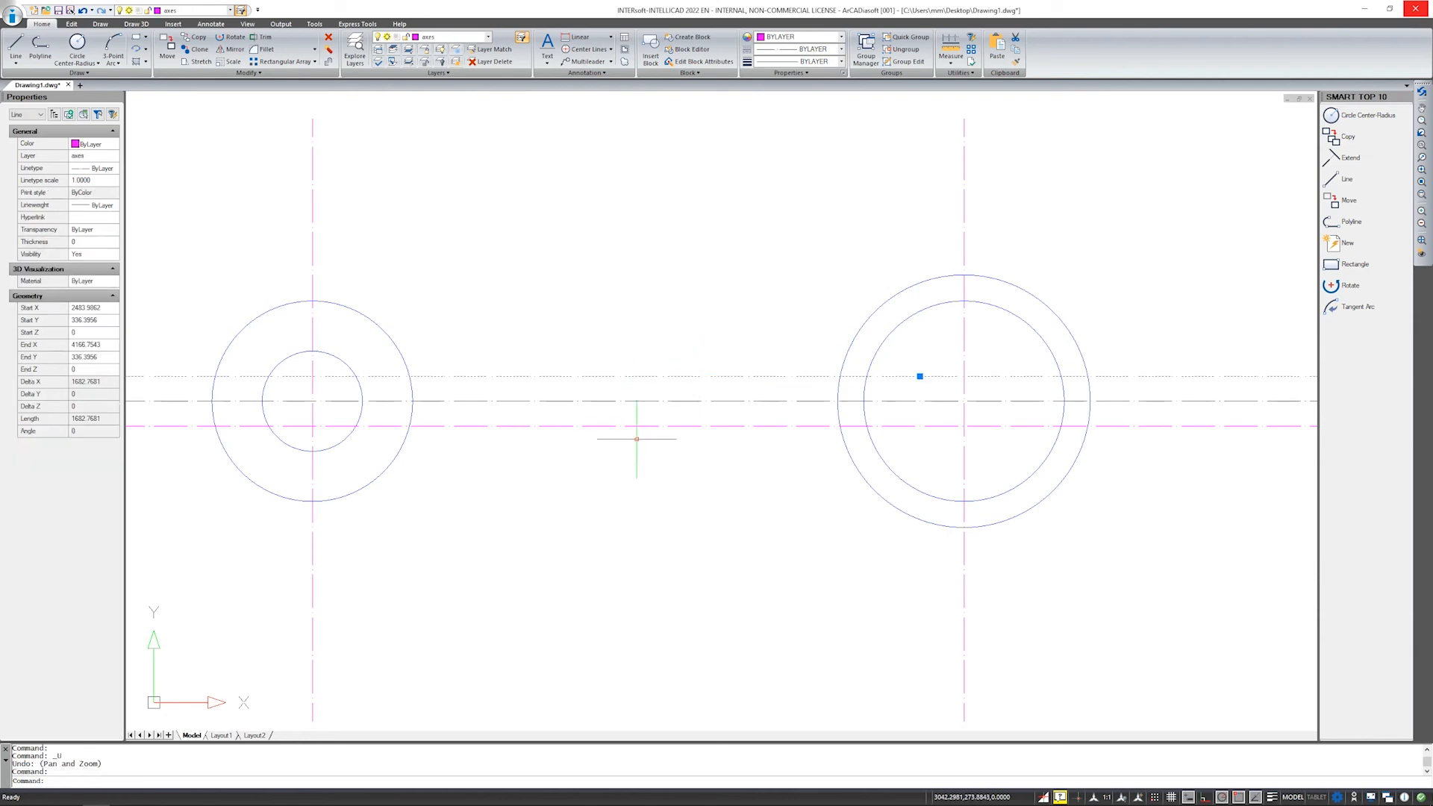
pyautogui.click(688, 425)
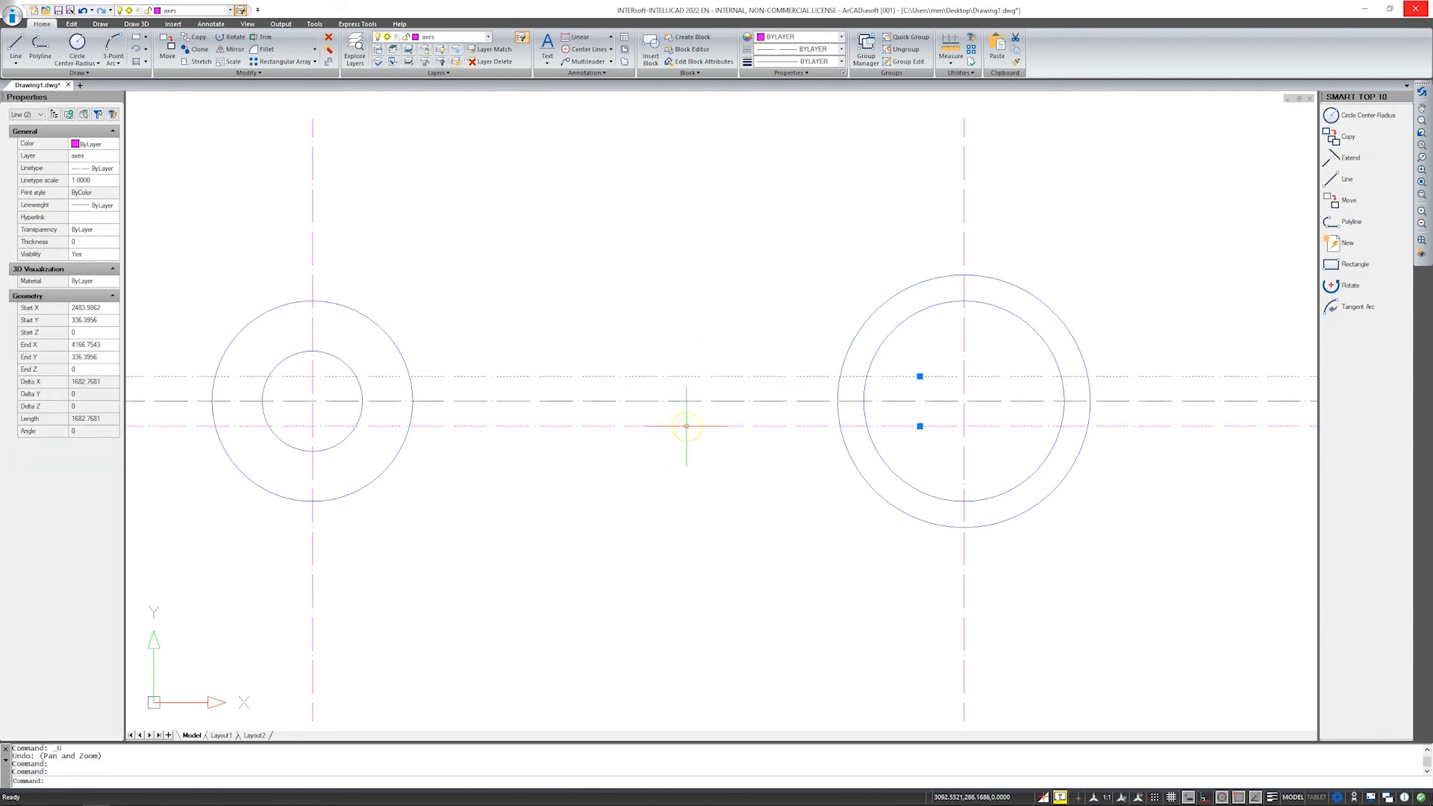
pyautogui.click(490, 39)
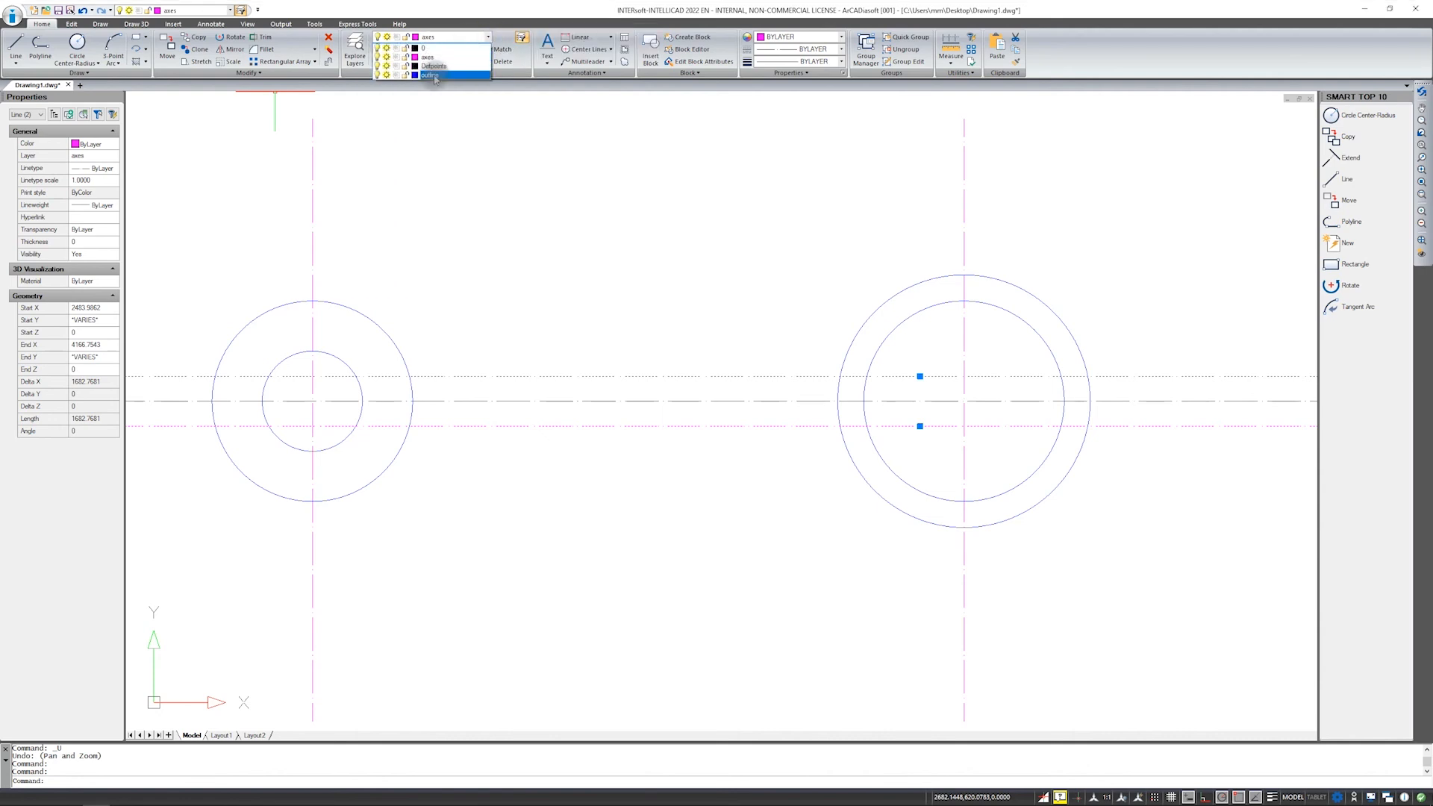
pyautogui.click(433, 84)
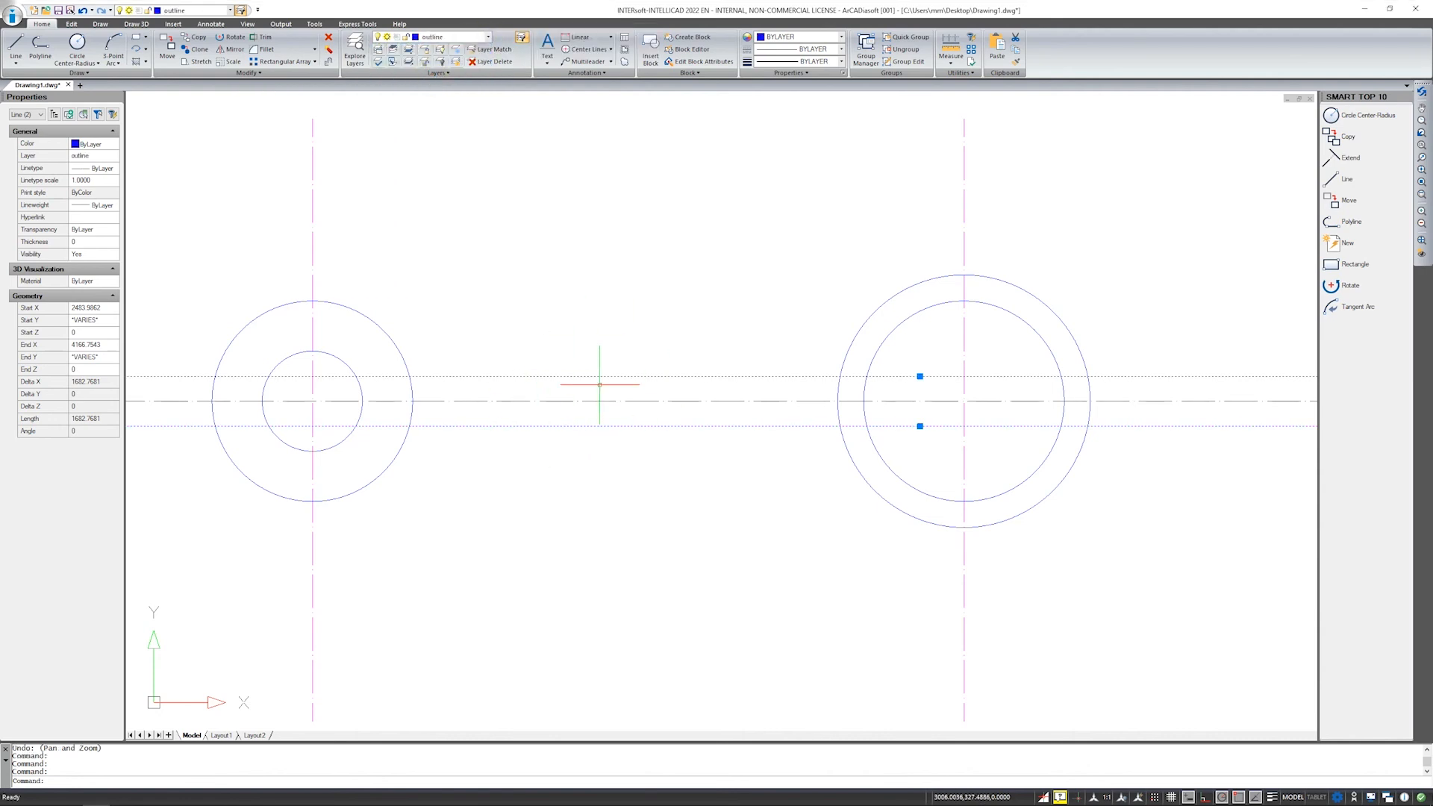
pyautogui.press('Escape')
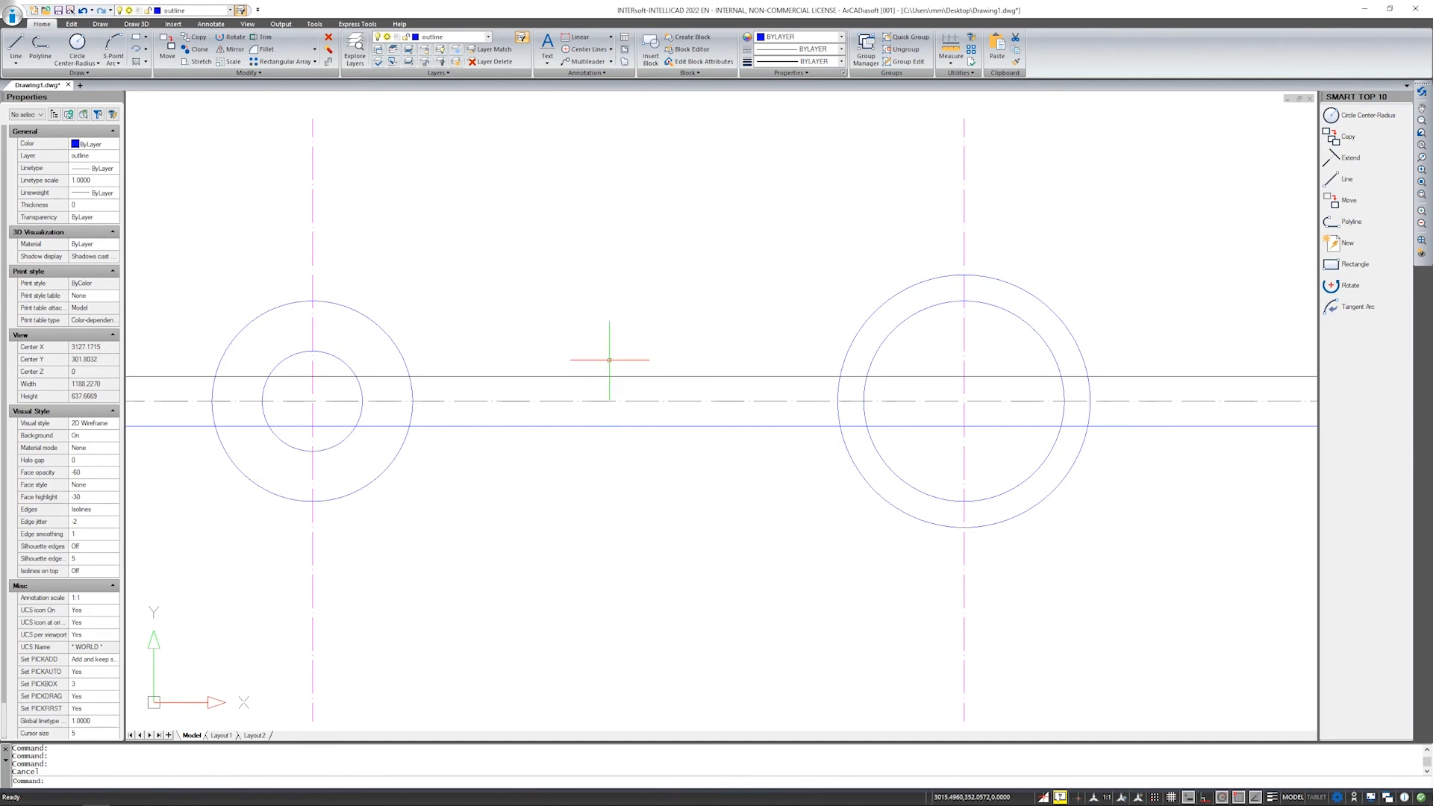
# Draw a slanted line across the rectangle crossed by the large arc, from about (1306, 525) to about (951, -117).
pyautogui.scroll(-5, 697, 361)
pyautogui.moveTo(675, 361); pyautogui.dragTo(1198, 352, button='middle')
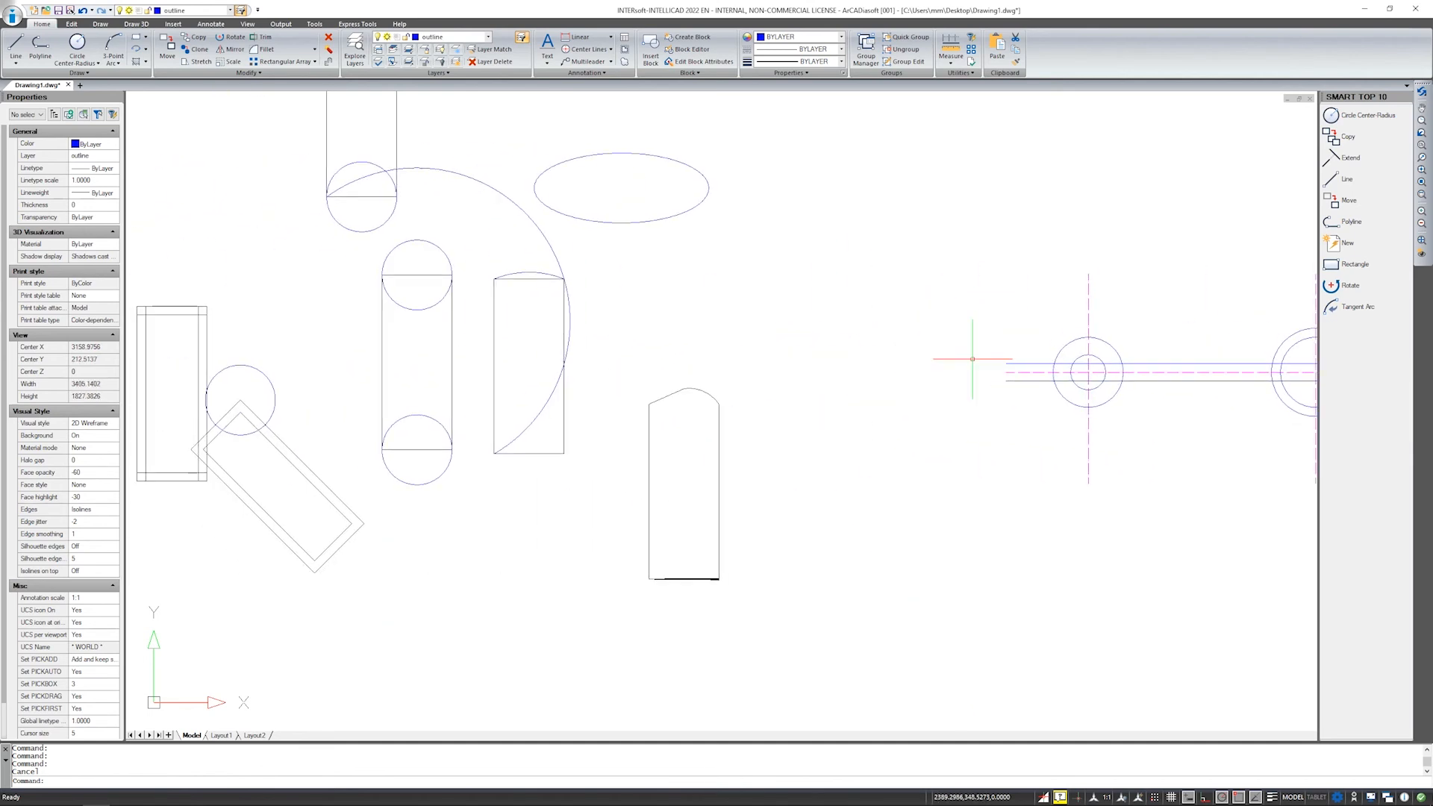
pyautogui.click(563, 323)
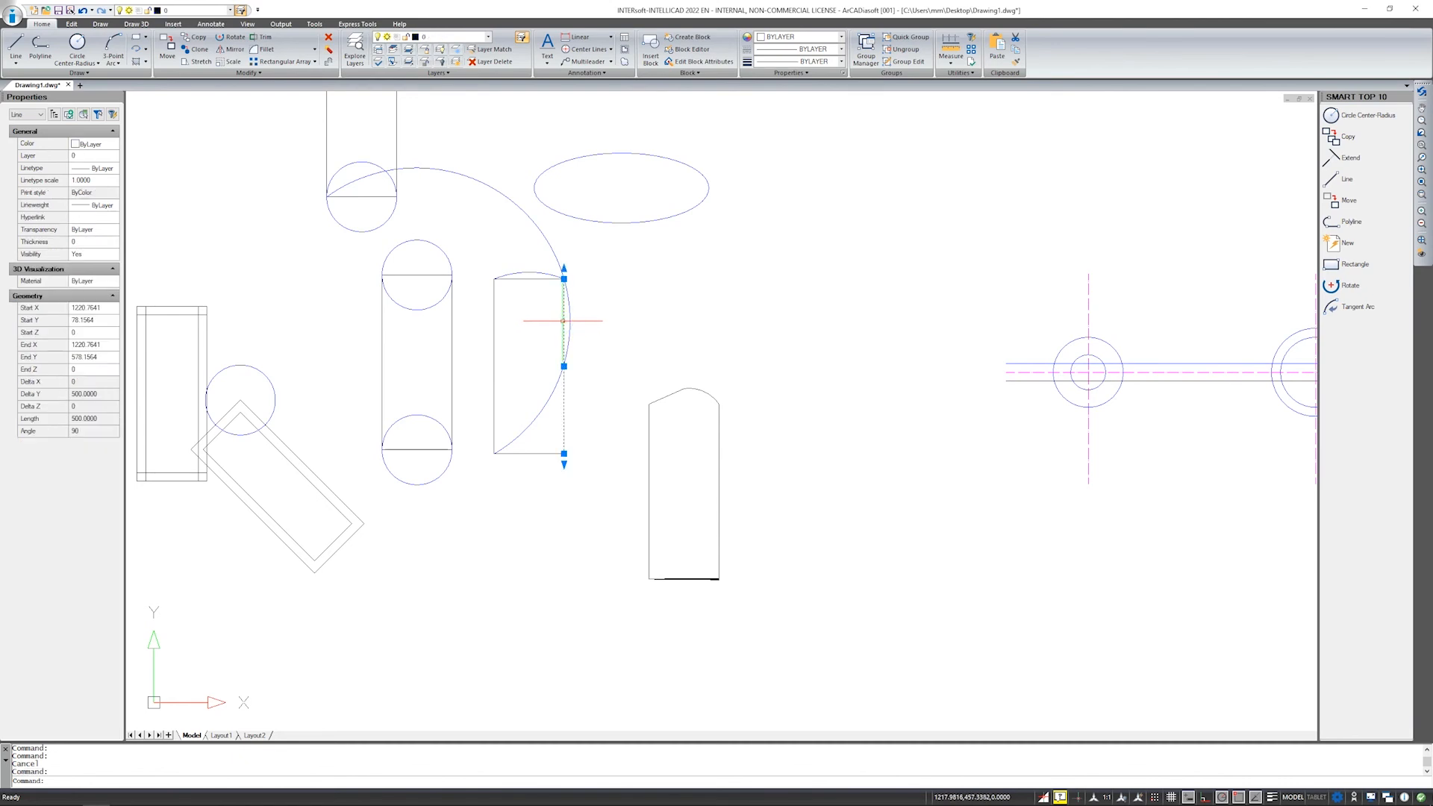
pyautogui.press('Escape')
pyautogui.click(15, 46)
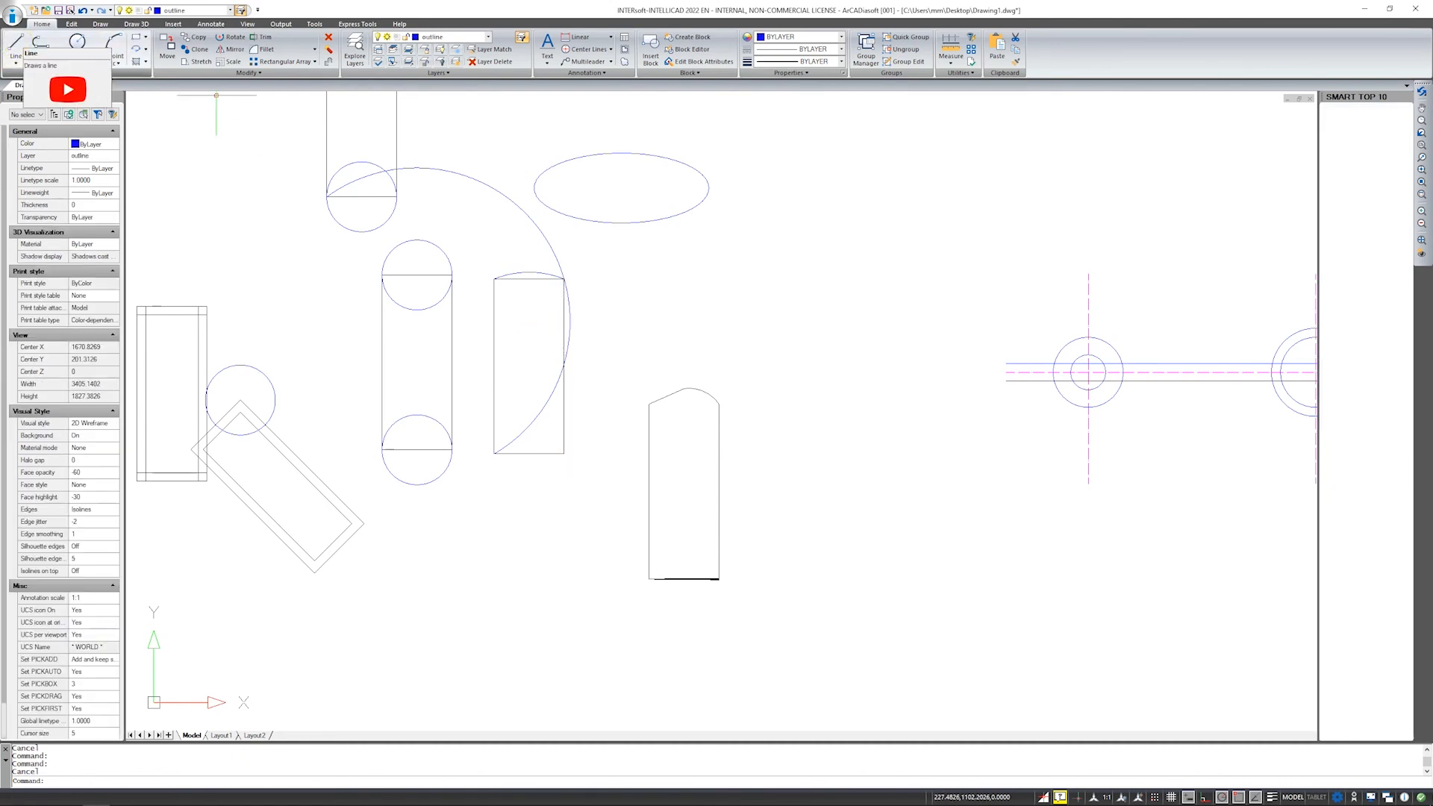
pyautogui.click(593, 297)
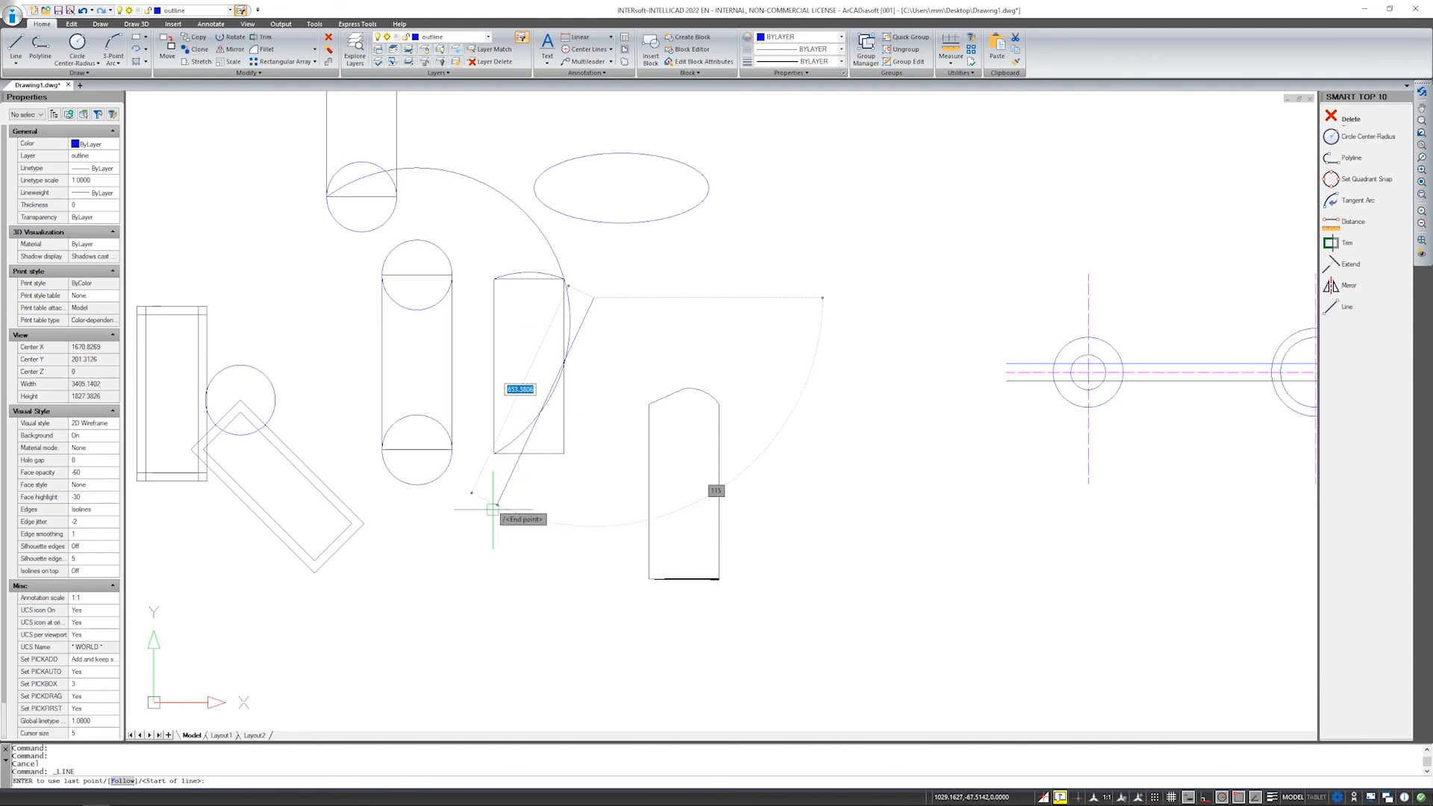
pyautogui.click(469, 521)
pyautogui.press('Return')
pyautogui.scroll(1, 564, 418)
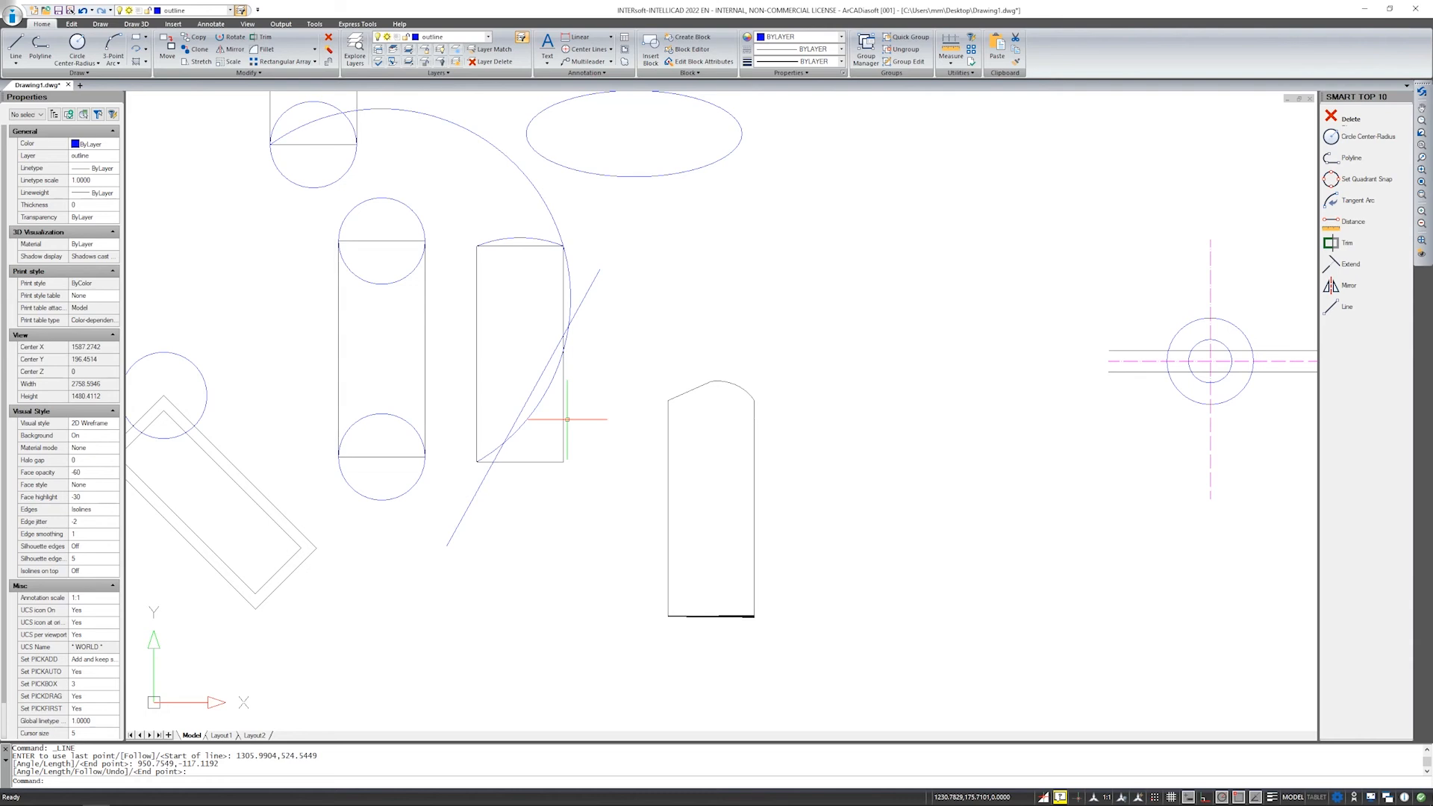
pyautogui.click(589, 296)
pyautogui.click(447, 37)
pyautogui.click(416, 48)
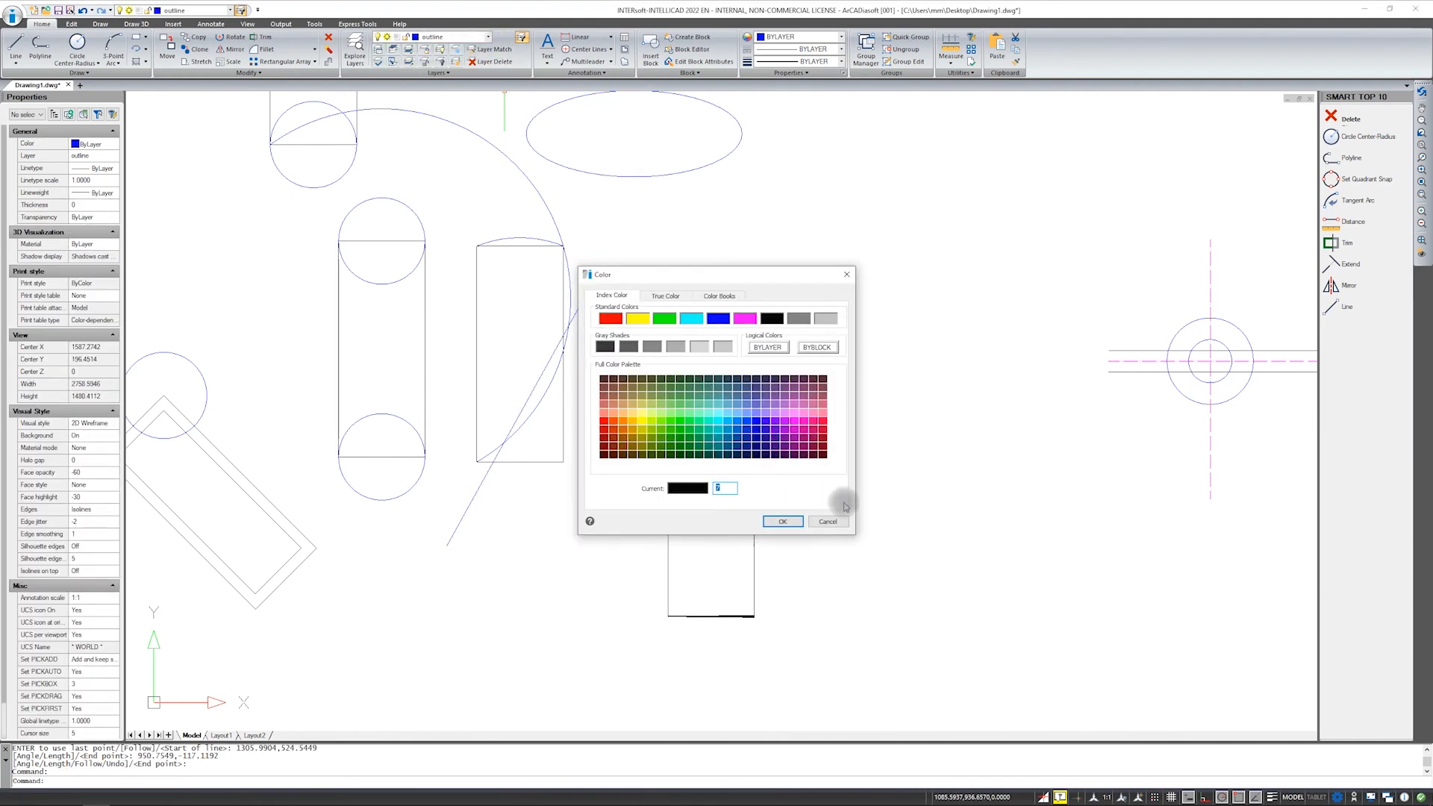
pyautogui.press('Escape')
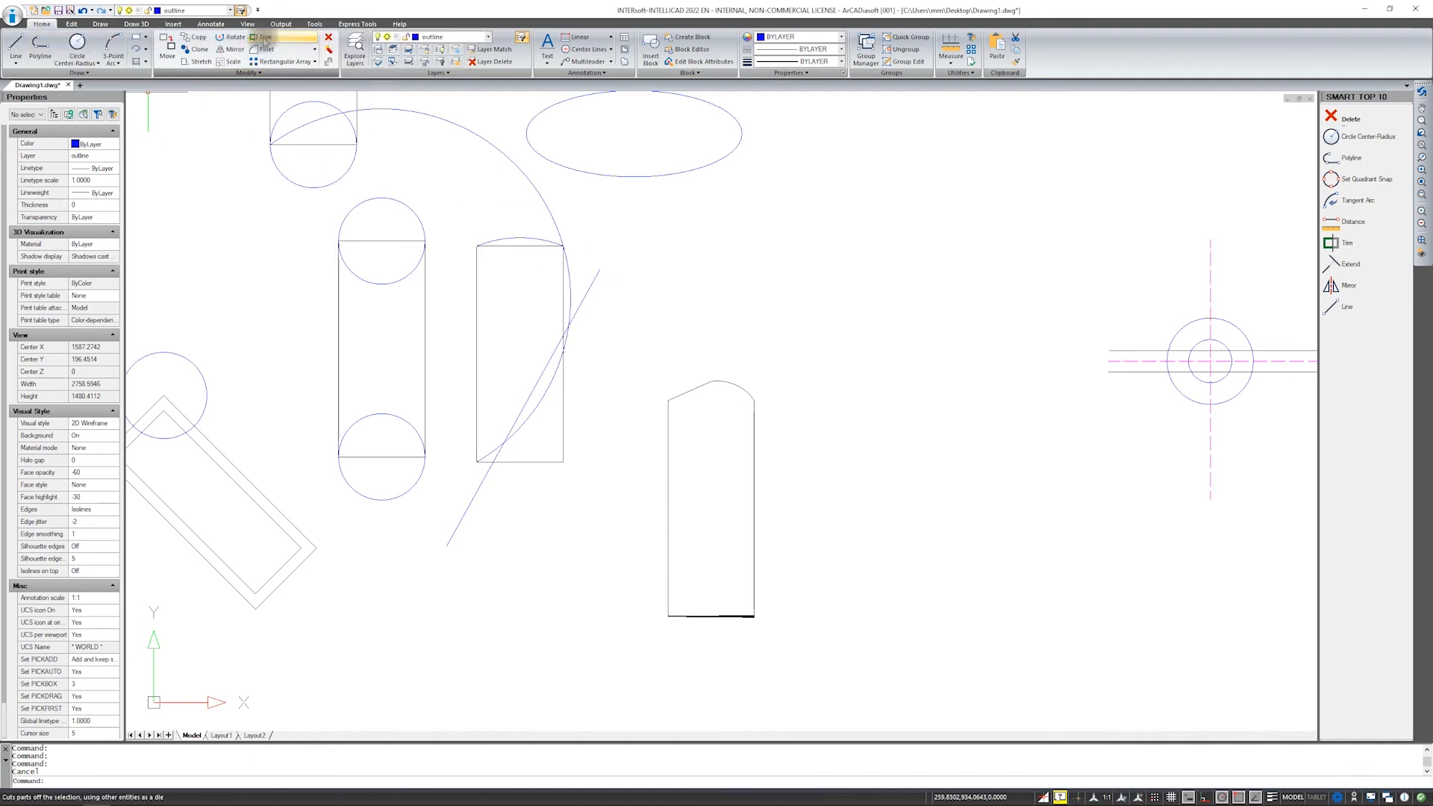
# Trim away the part of the large arc between its two crossings with the slanted line, using that line as the cutting edge.
pyautogui.click(72, 24)
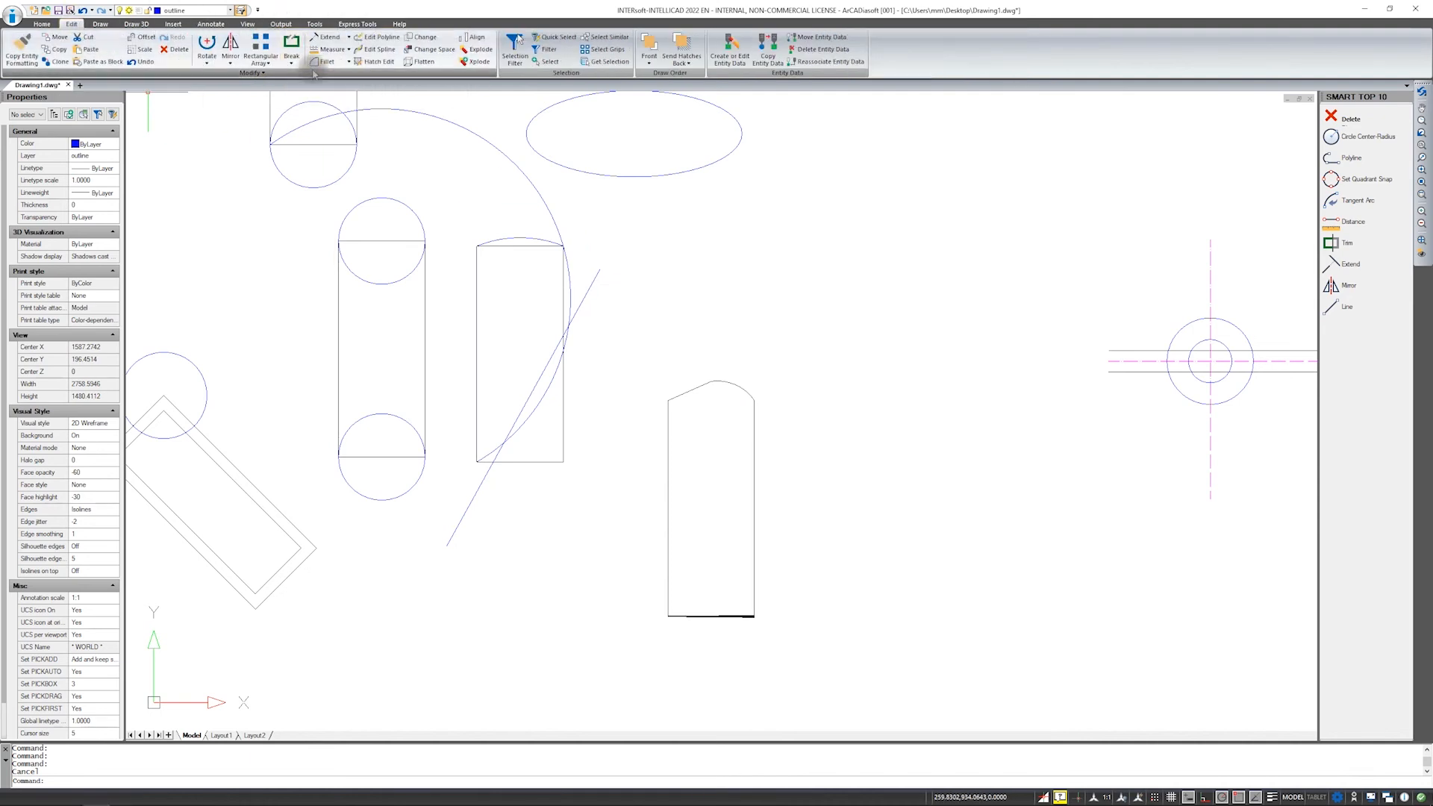
pyautogui.click(291, 58)
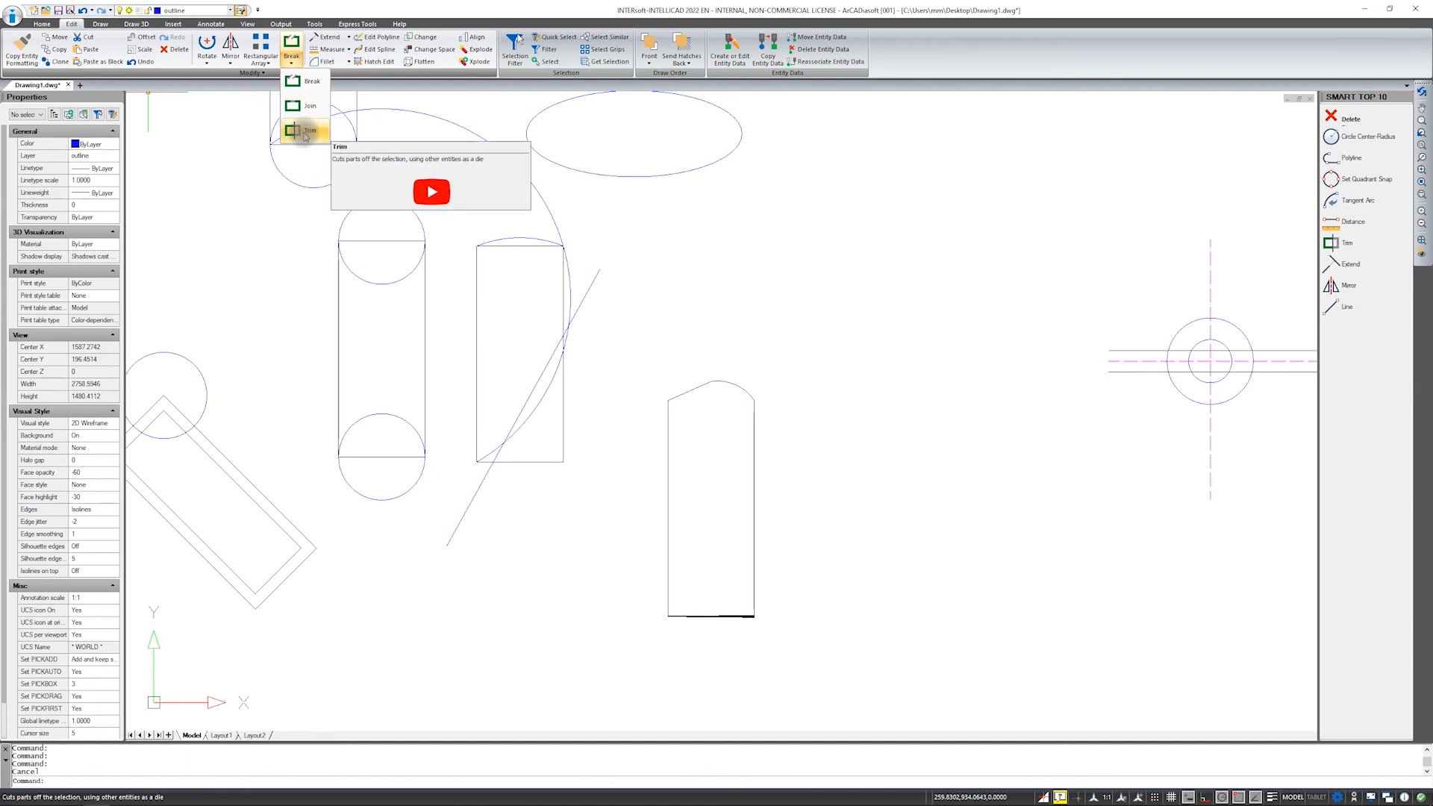
pyautogui.click(589, 292)
pyautogui.click(291, 63)
pyautogui.click(299, 129)
pyautogui.click(583, 300)
pyautogui.press('Return')
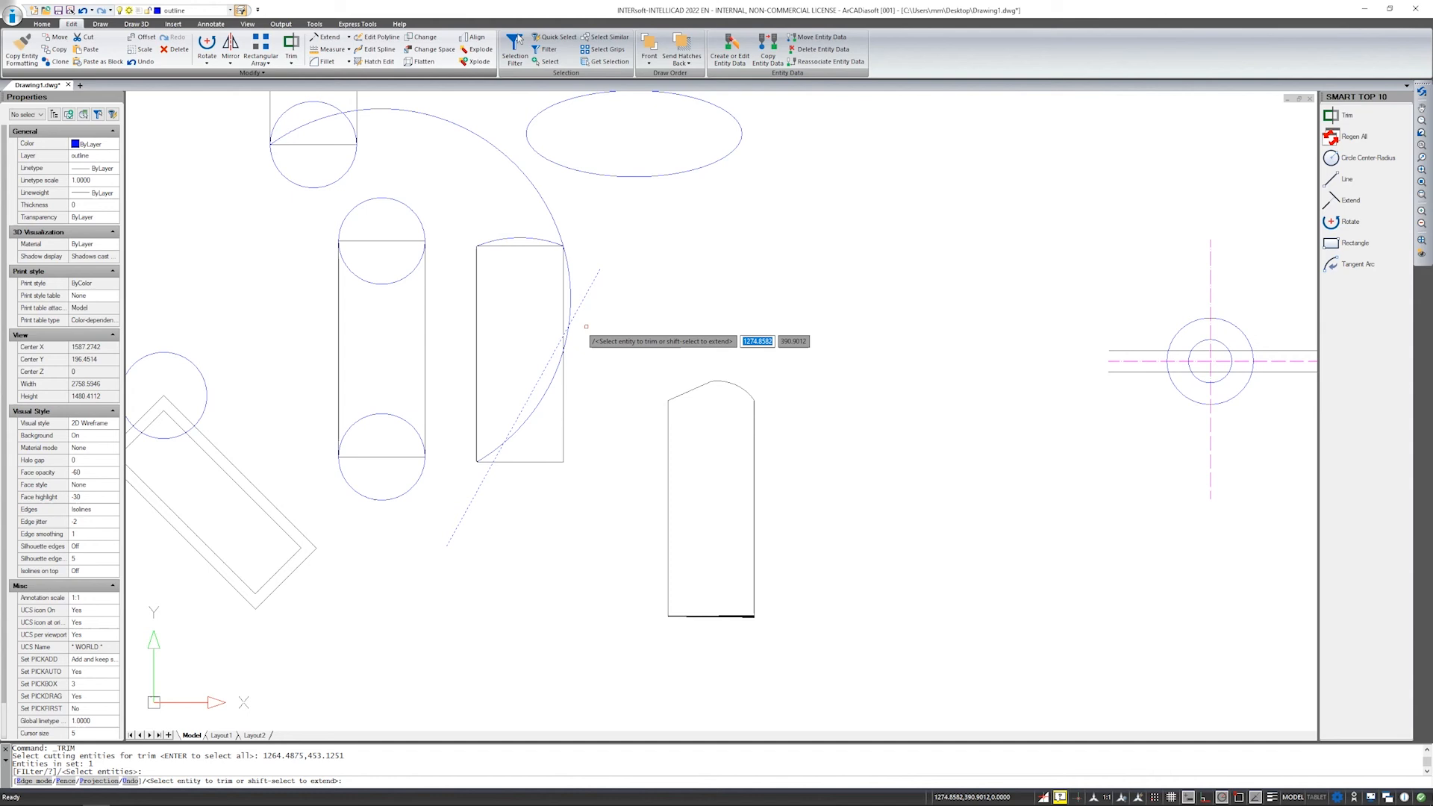
pyautogui.click(554, 372)
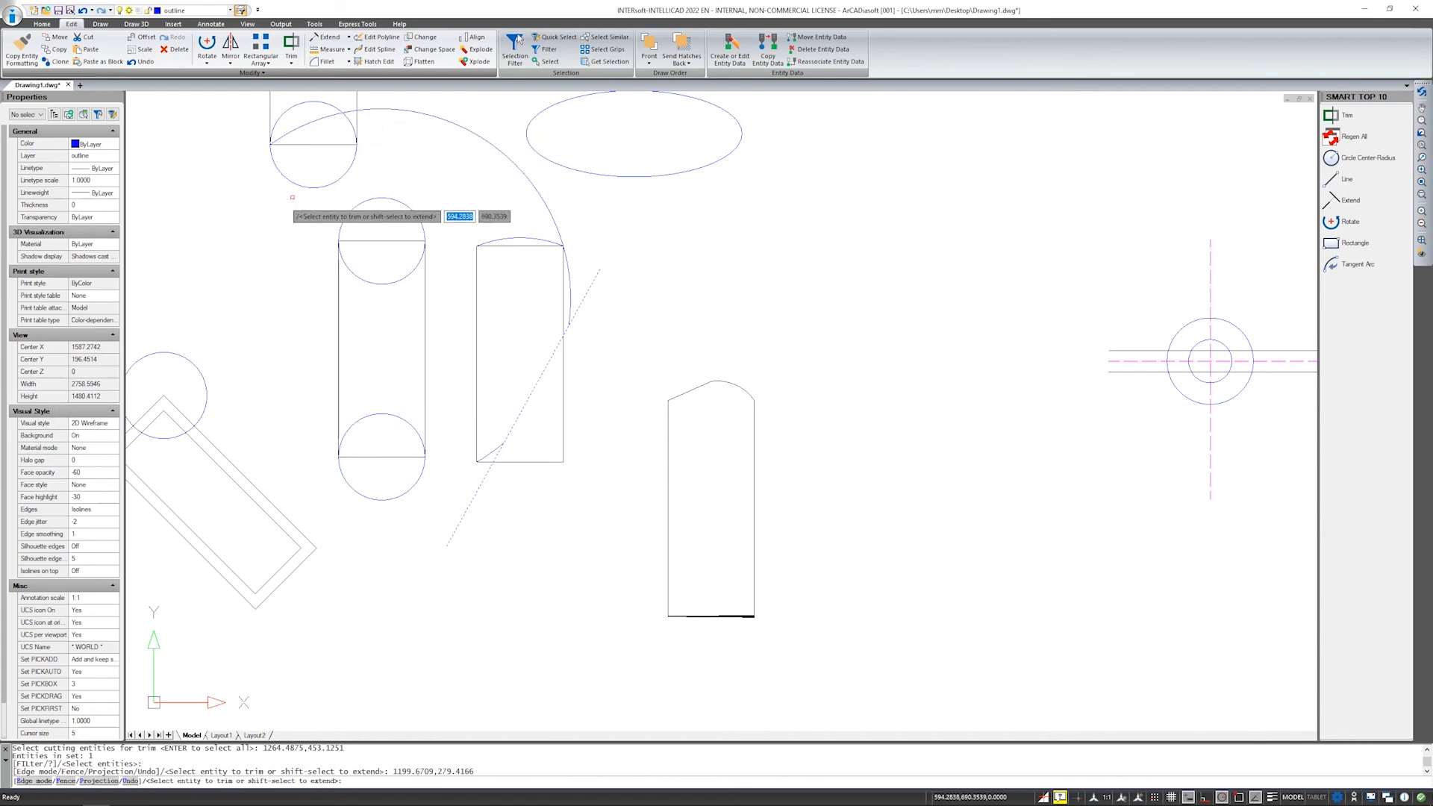
pyautogui.press('Escape')
# Trim the large arc inside the circle at the upper rectangle's lower end, using the circle as the cutting edge, and undo that trim.
pyautogui.scroll(-3, 537, 294)
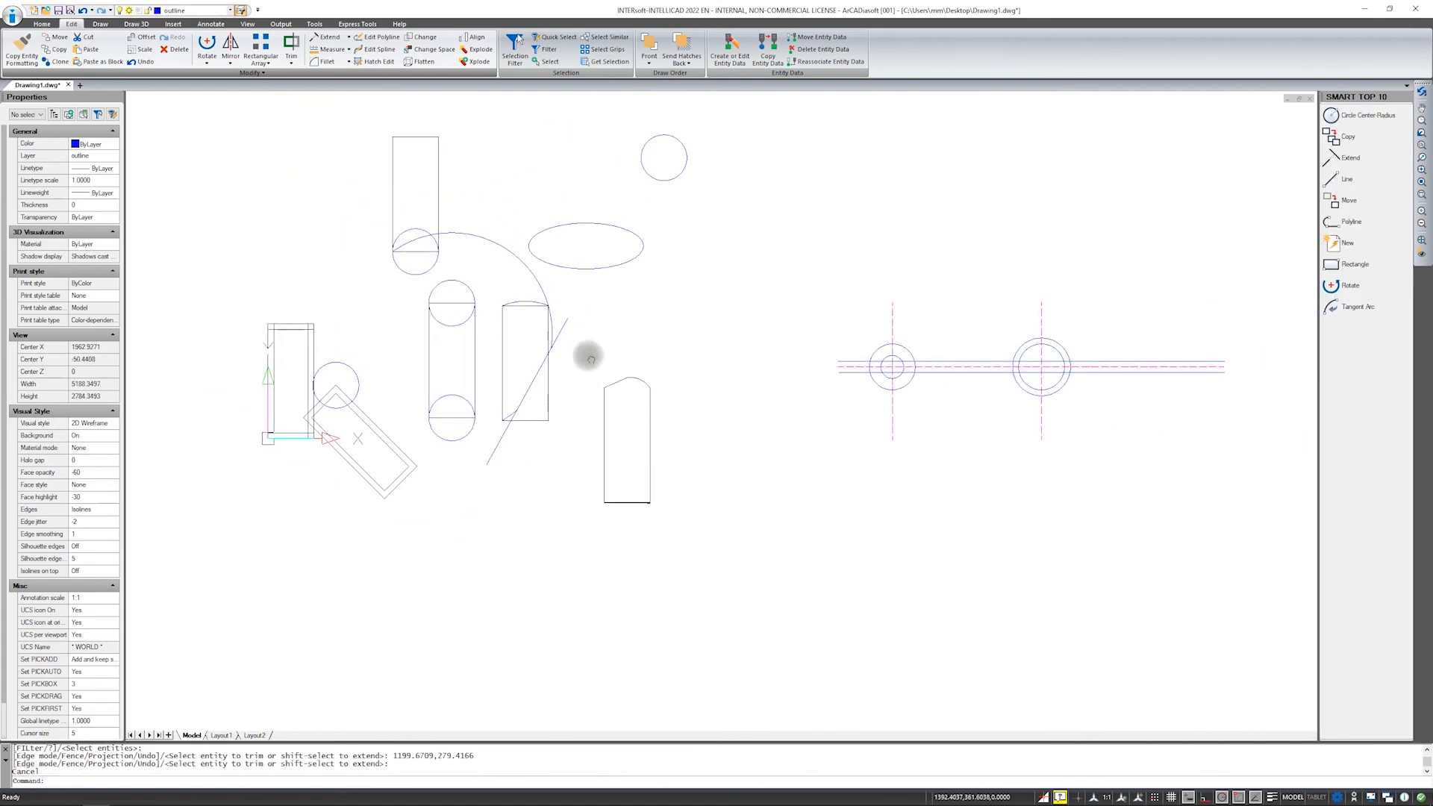
pyautogui.scroll(3, 409, 229)
pyautogui.scroll(3, 410, 230)
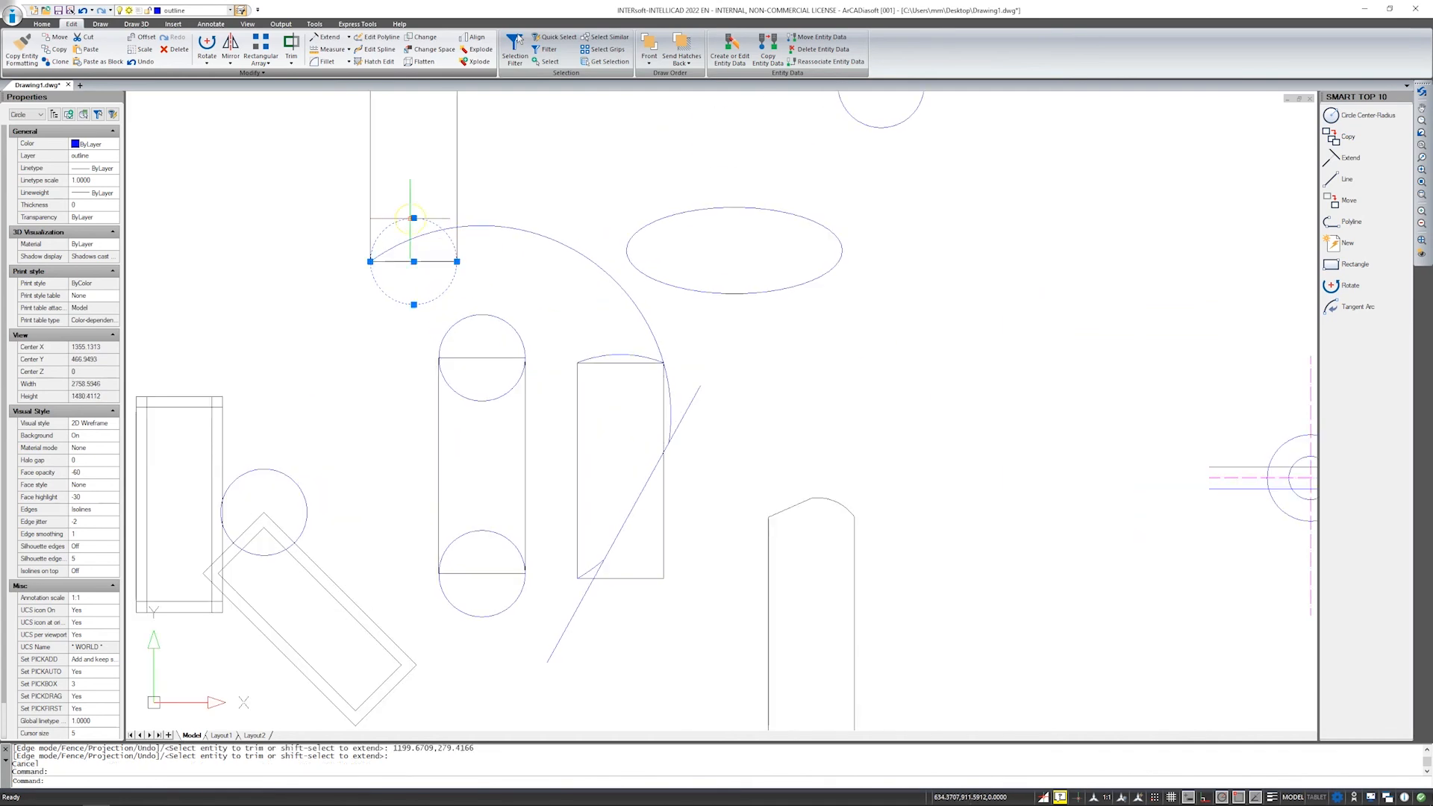
pyautogui.click(410, 219)
pyautogui.rightClick(413, 220)
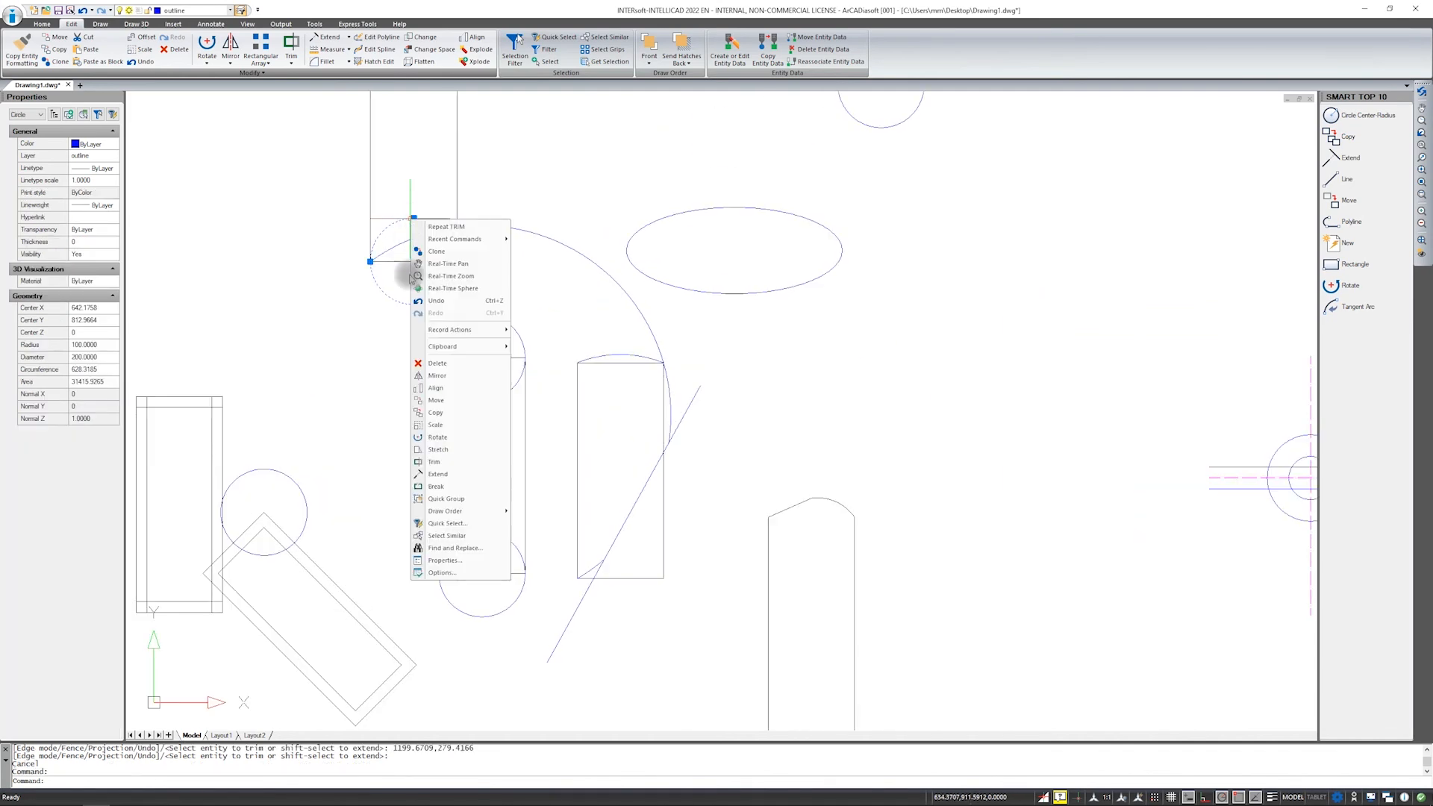
pyautogui.click(434, 463)
pyautogui.click(400, 243)
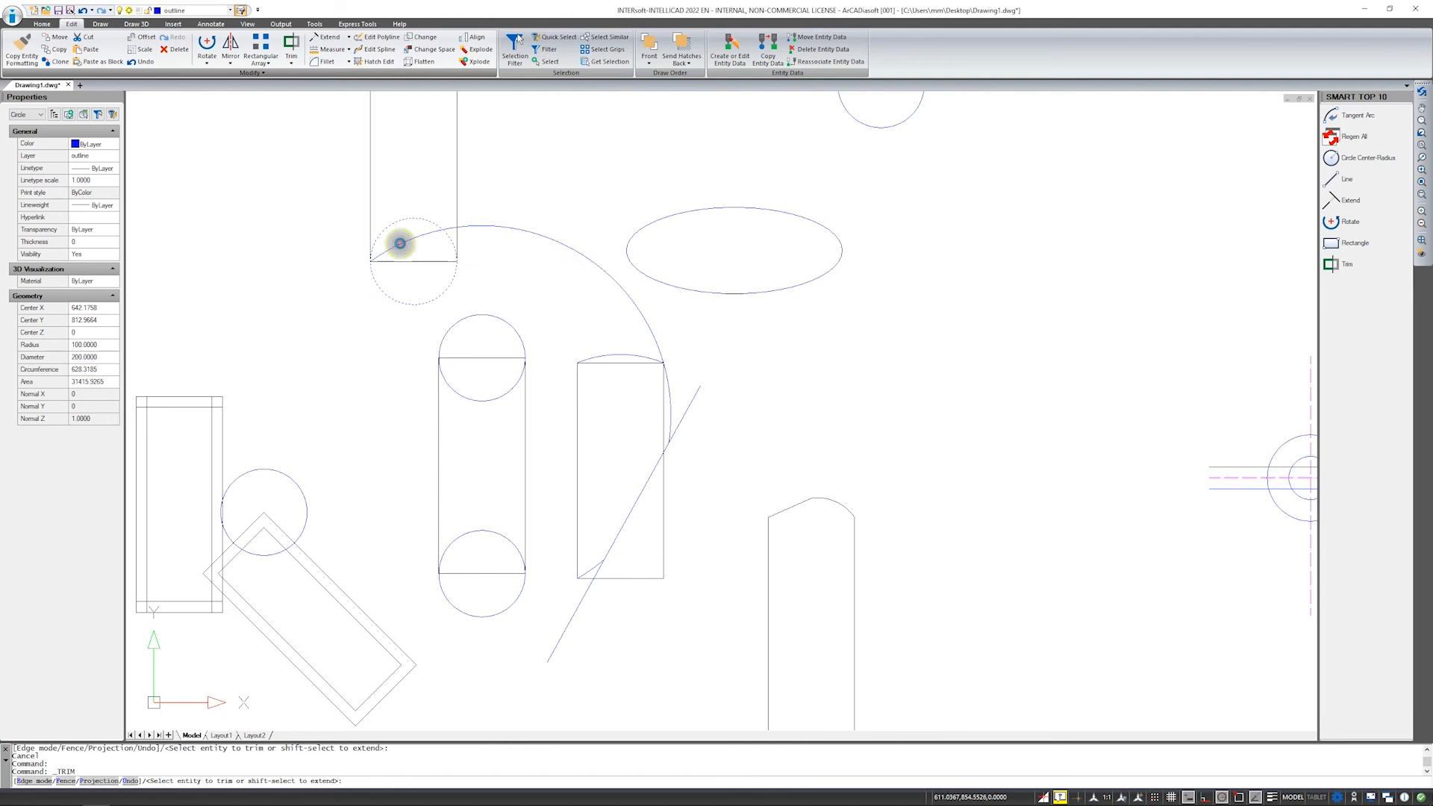
pyautogui.press('Return')
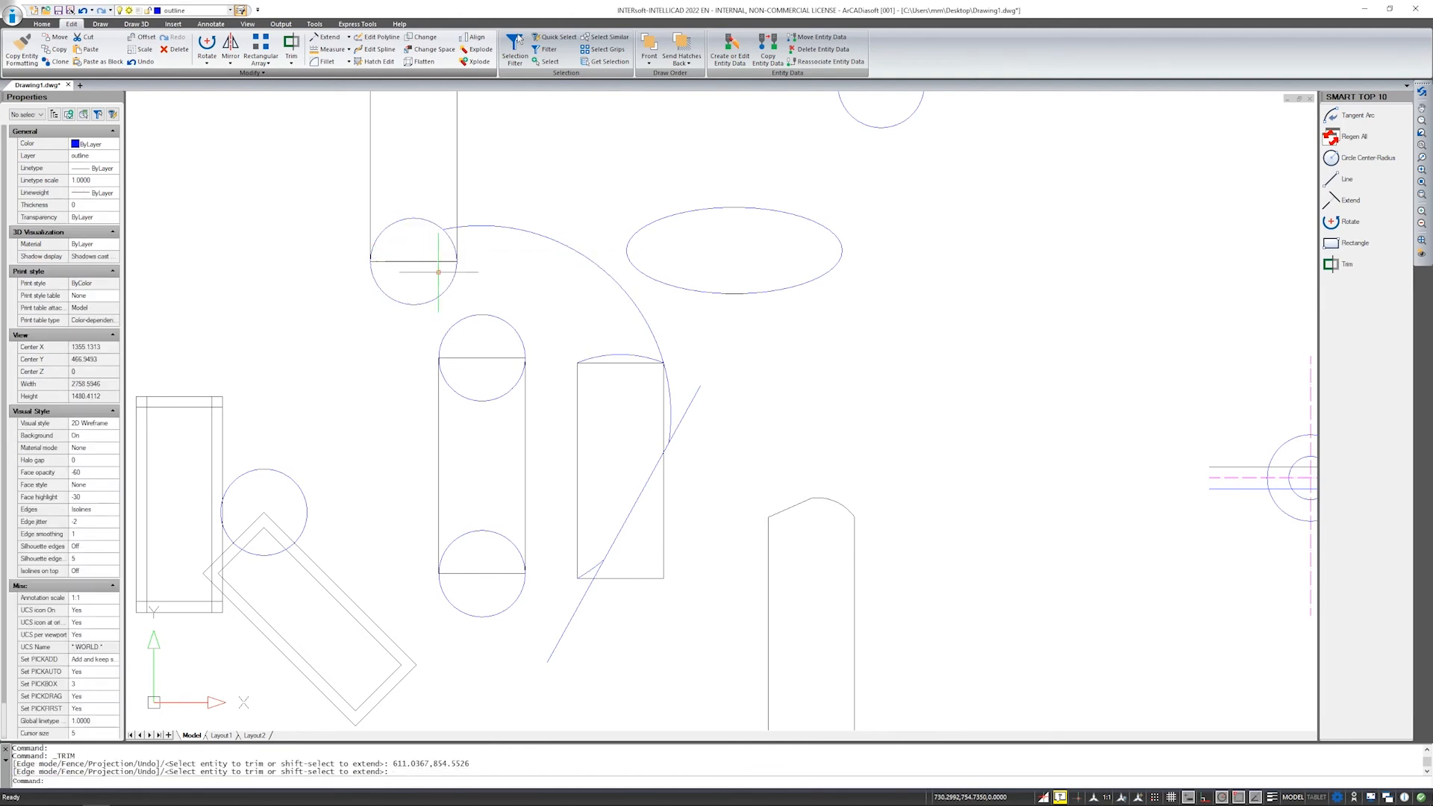
pyautogui.hotkey('ctrl', 'z')
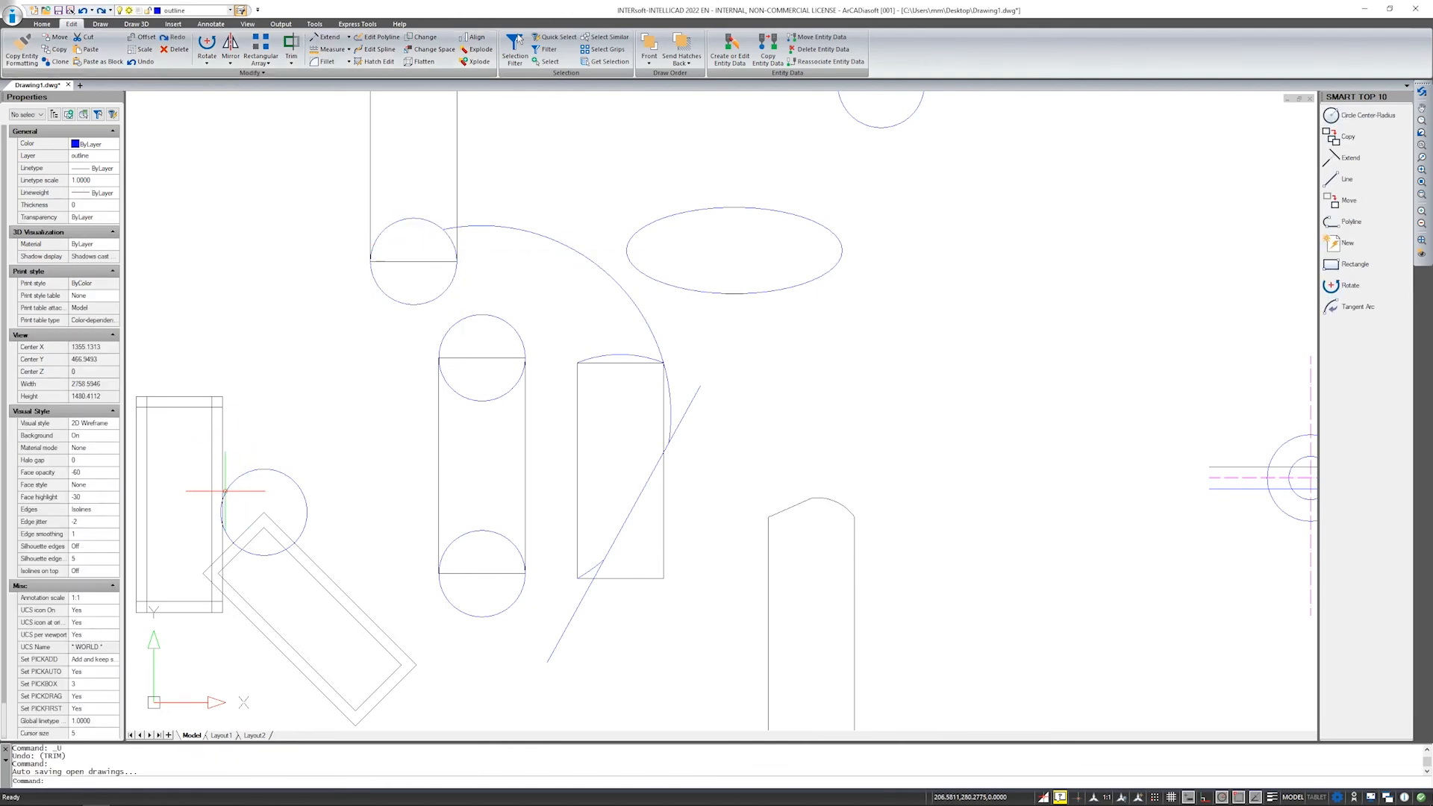
# Trim off the small circle segment that crosses the upright double rectangle's outer vertical edge, using that edge as the cutting line.
pyautogui.scroll(6, 207, 547)
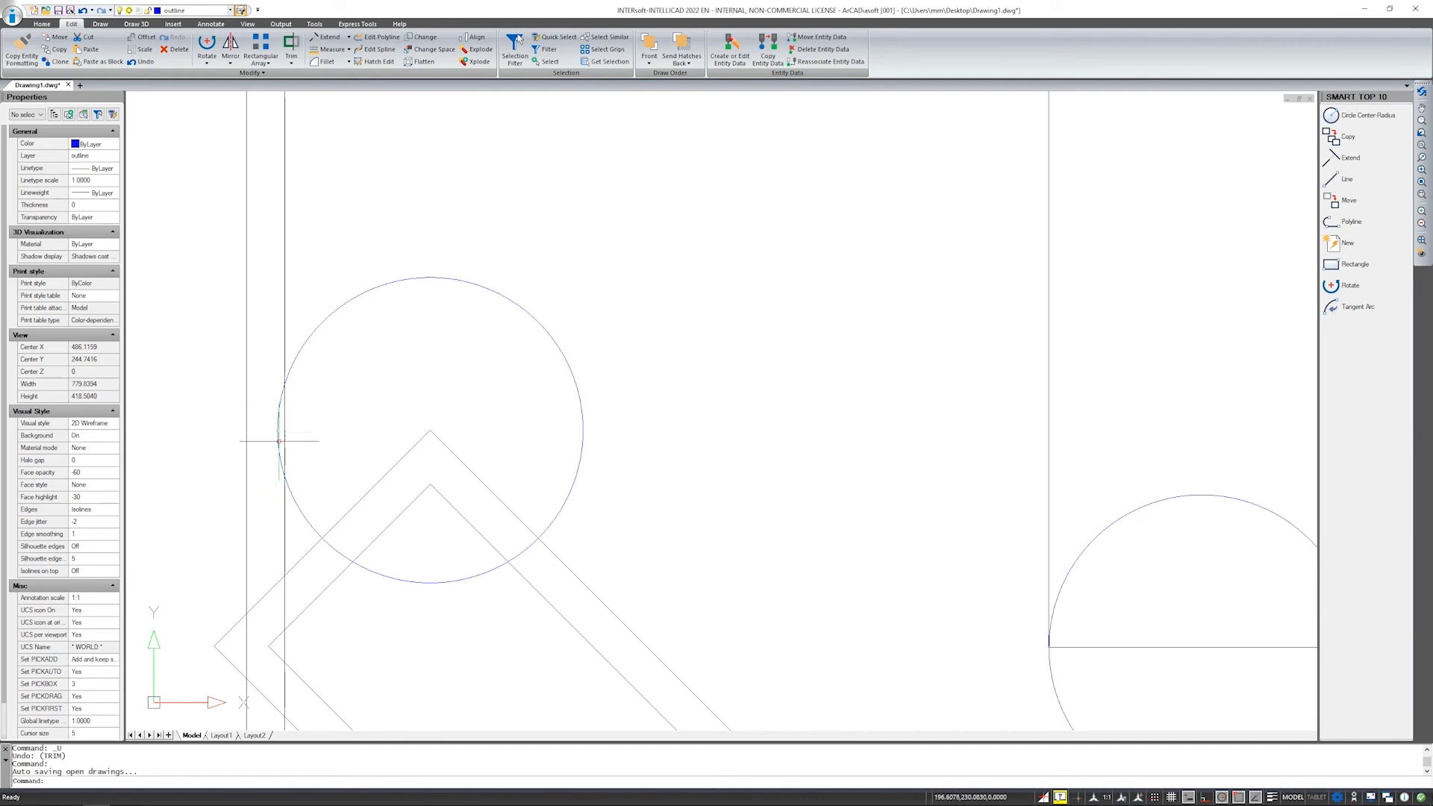
pyautogui.click(285, 412)
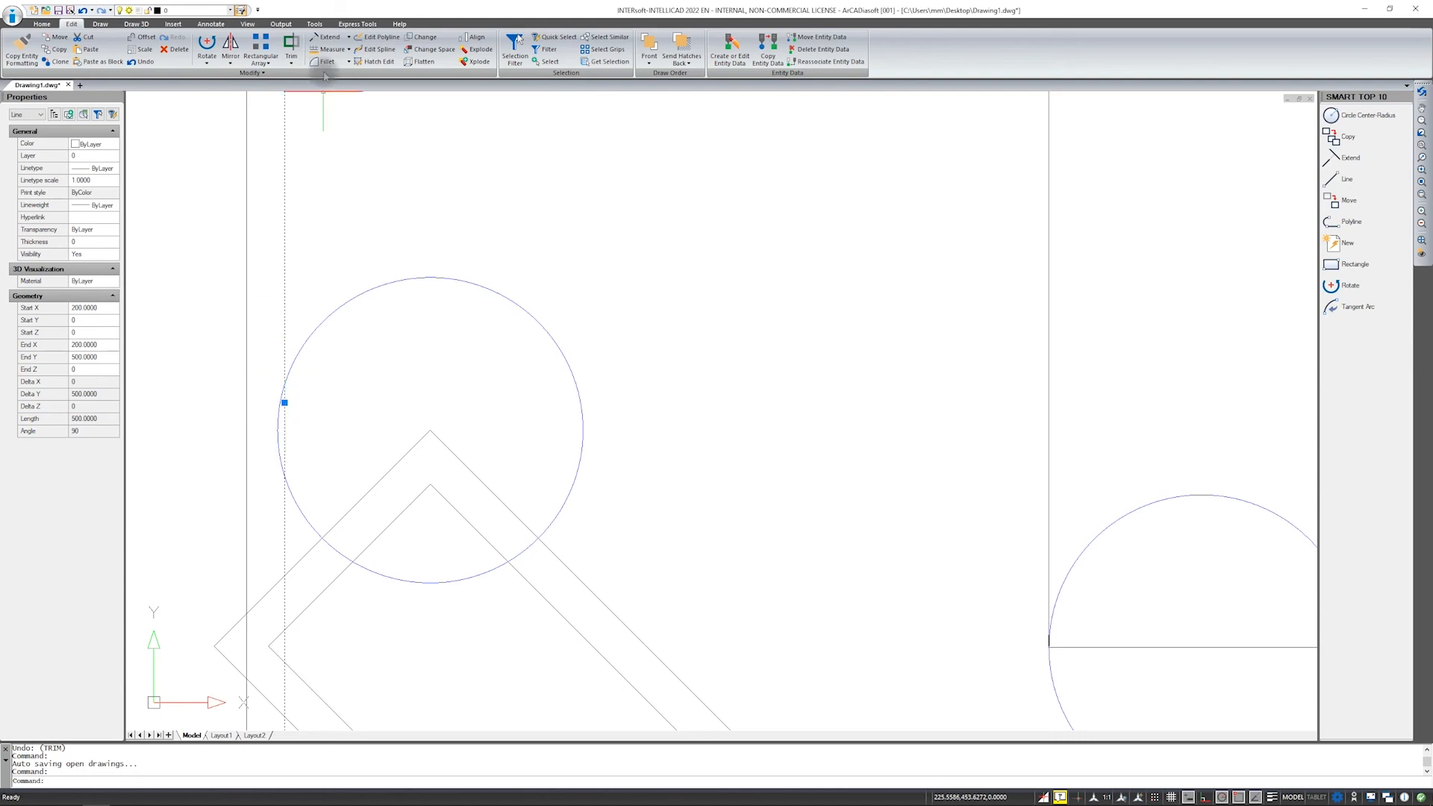
pyautogui.click(291, 43)
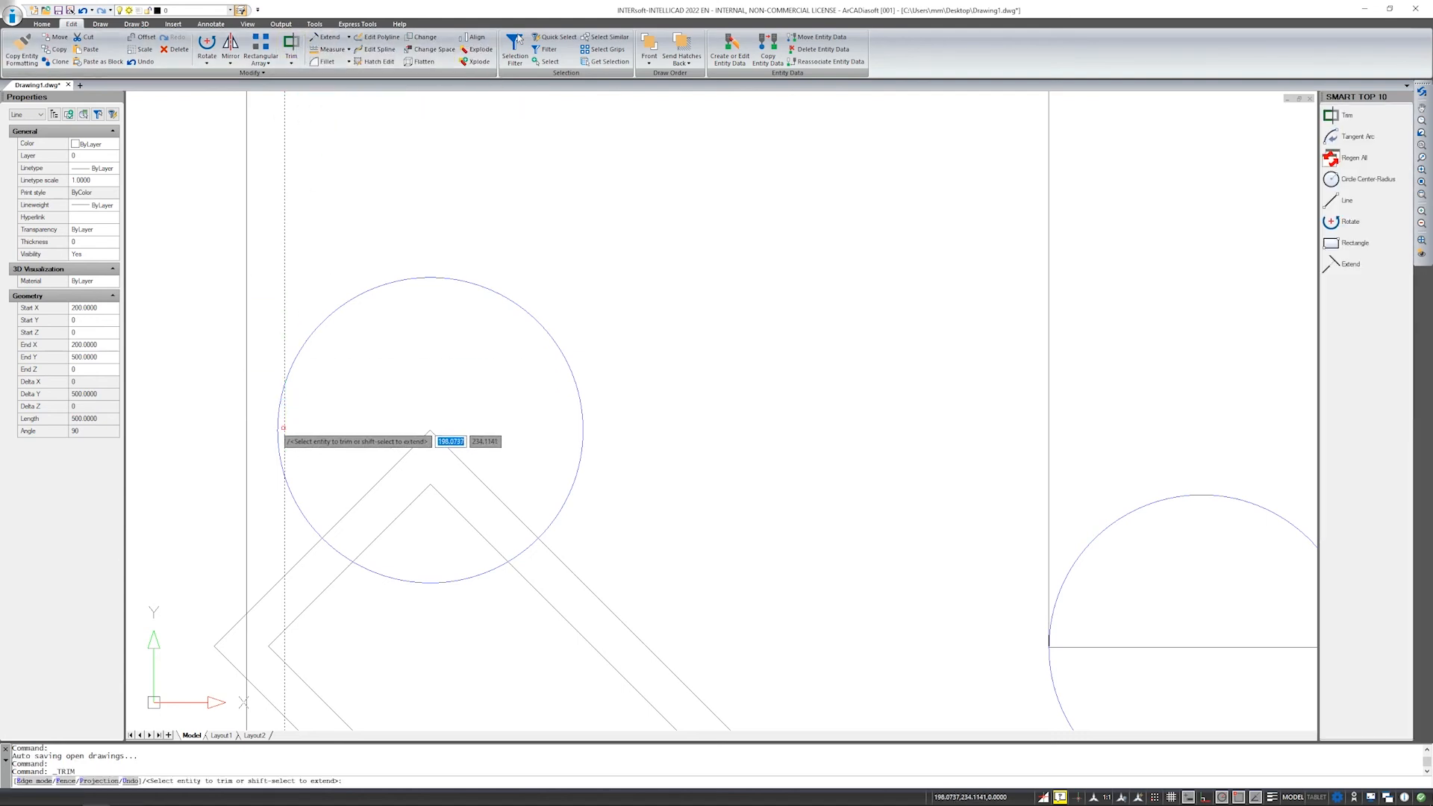
pyautogui.click(278, 425)
pyautogui.press('Return')
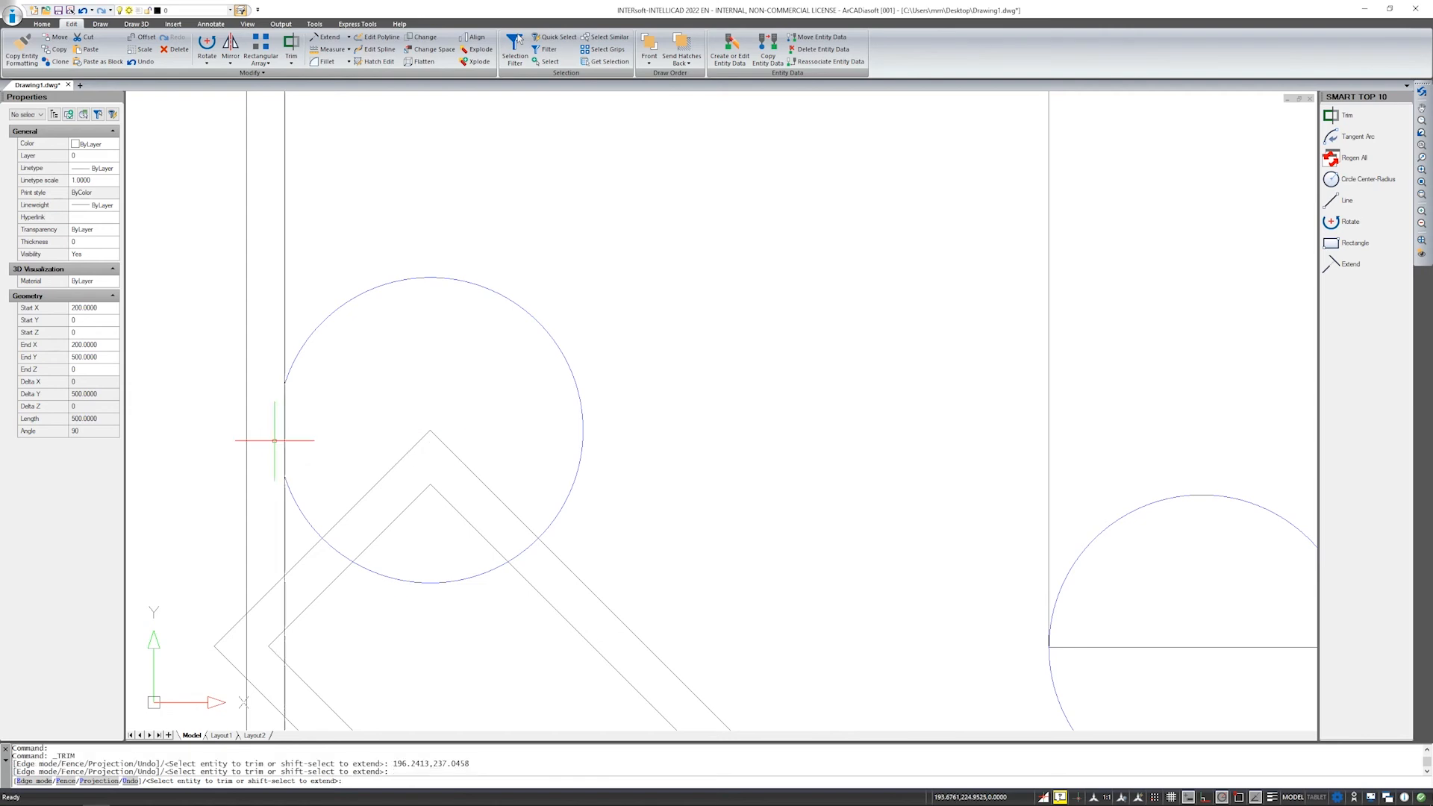
# Extend the horizontal line through the lower circle's centre to the outer outline of the rotated double rectangle.
pyautogui.scroll(-5, 314, 367)
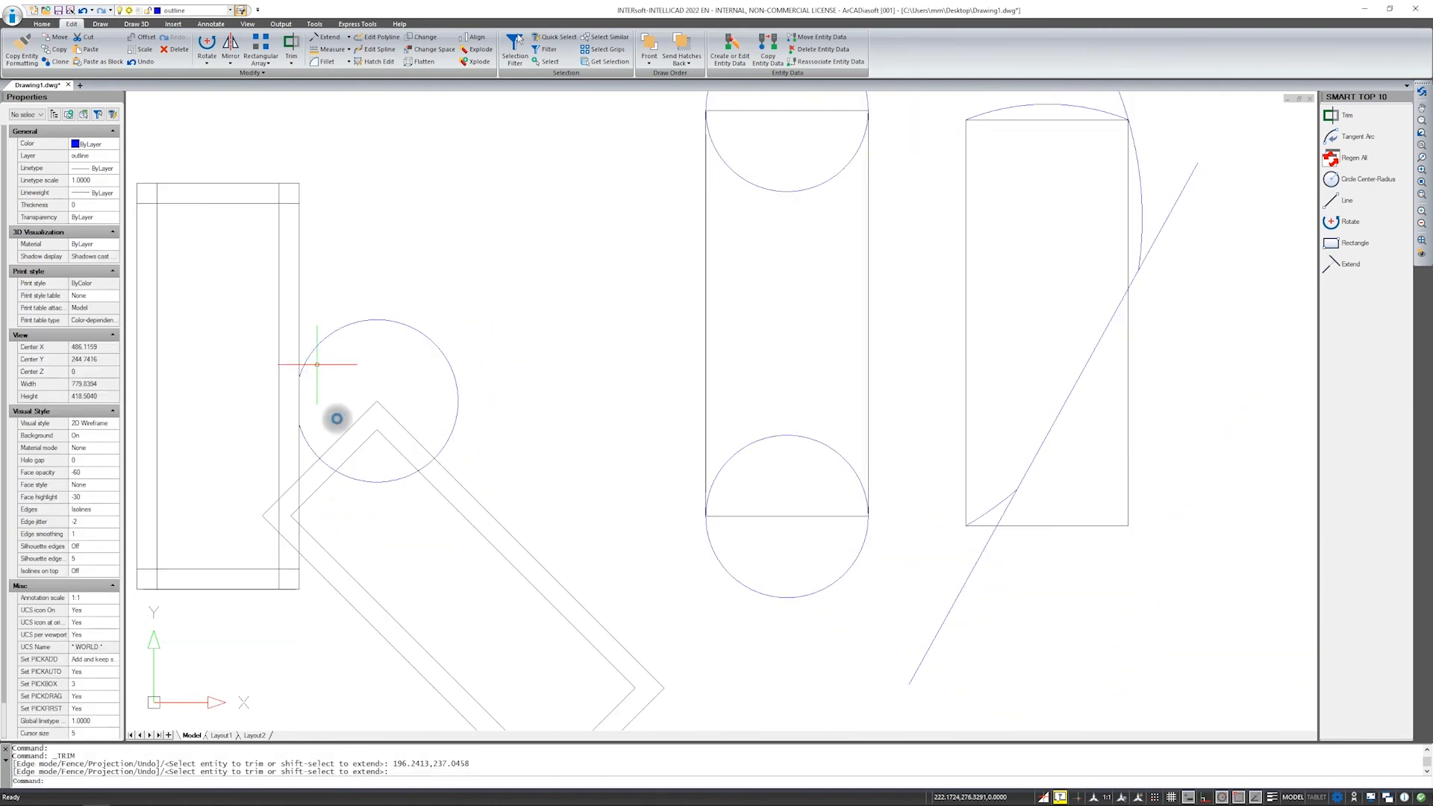
pyautogui.moveTo(362, 506); pyautogui.dragTo(362, 466, button='middle')
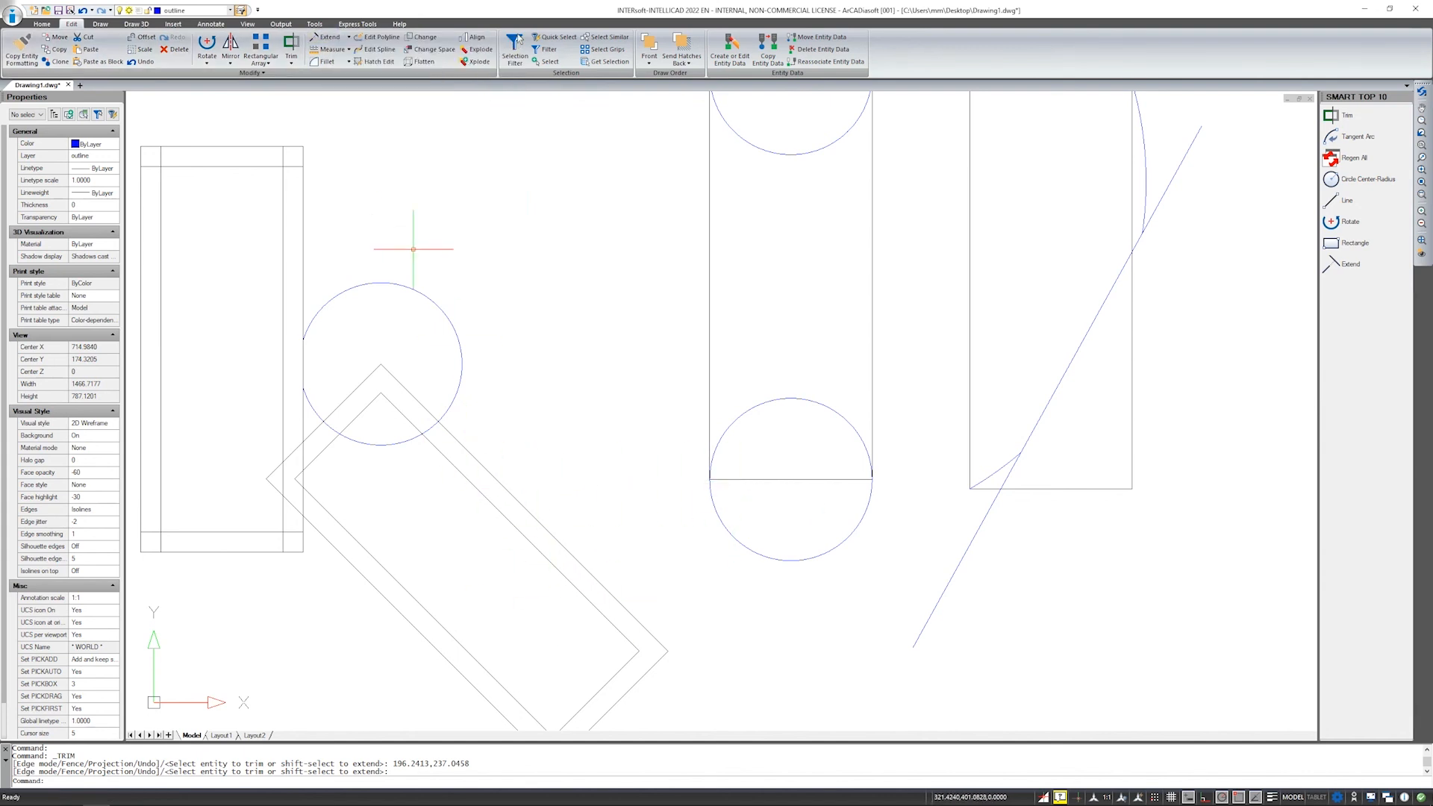
pyautogui.click(325, 38)
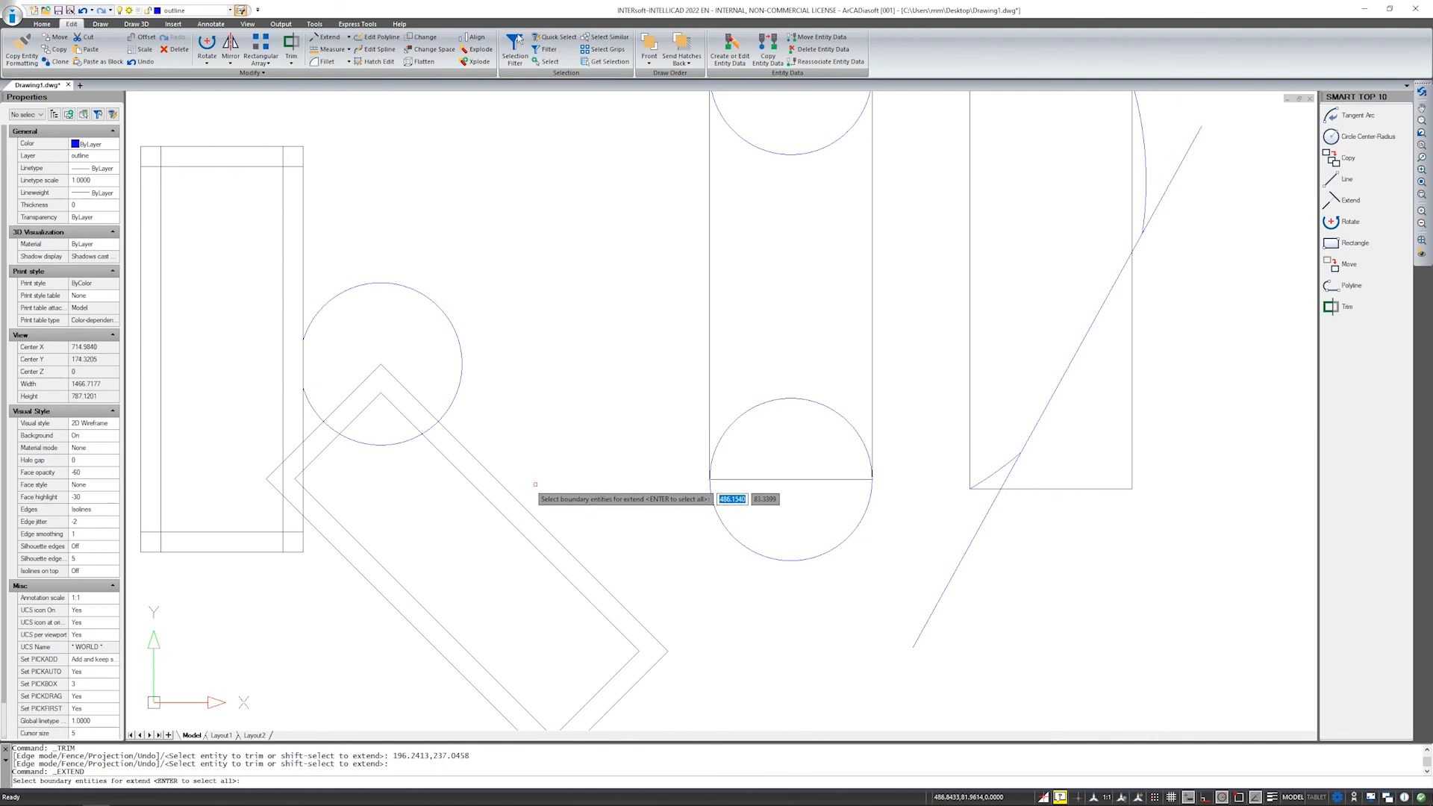
pyautogui.click(488, 472)
pyautogui.rightClick(546, 482)
pyautogui.click(720, 479)
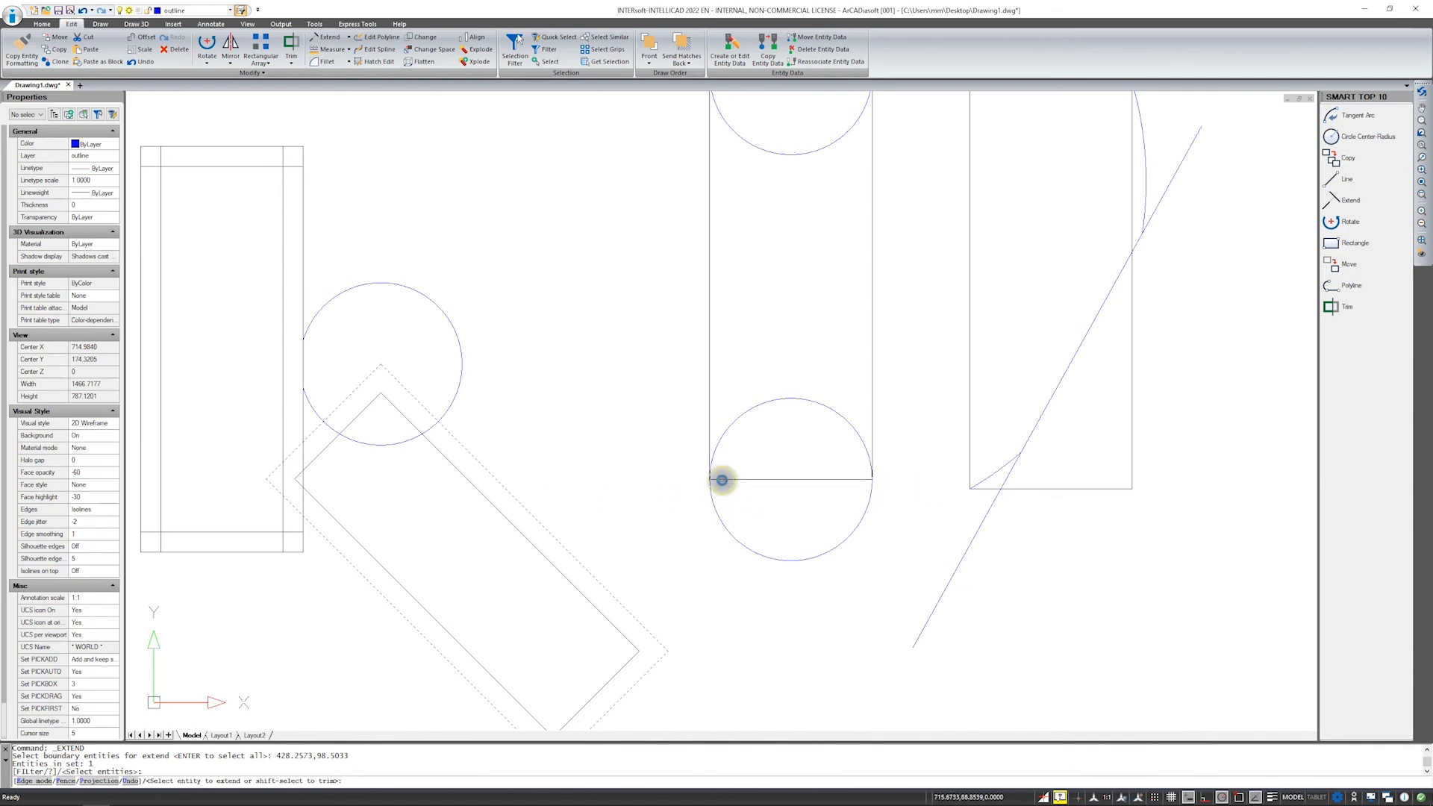
pyautogui.rightClick(662, 547)
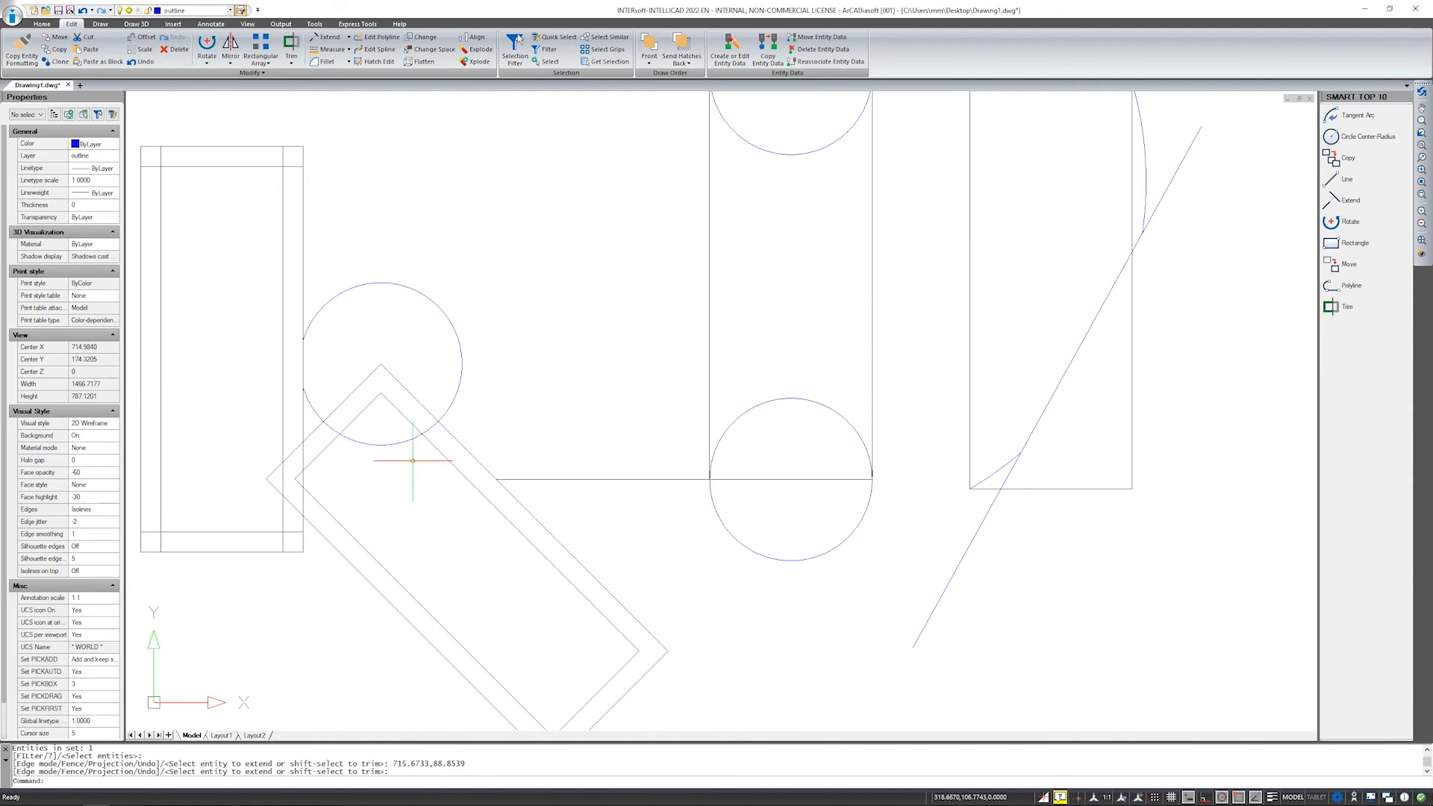
# Trim the rotated rectangles' outlines where they cross between the upright rectangle's two adjacent vertical lines, using both lines as cutting edges.
pyautogui.moveTo(351, 569); pyautogui.dragTo(410, 569, button='middle')
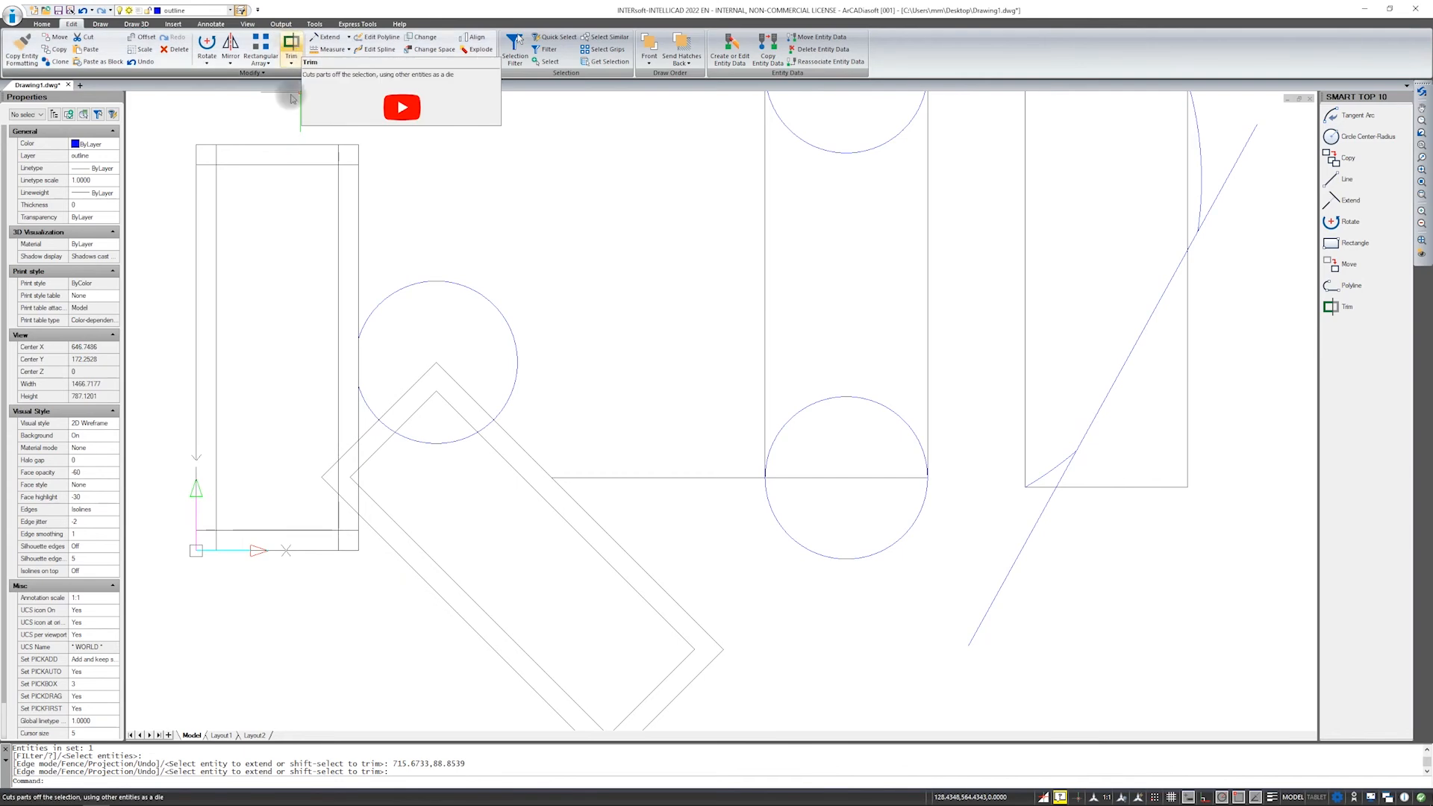
pyautogui.click(357, 426)
pyautogui.click(339, 429)
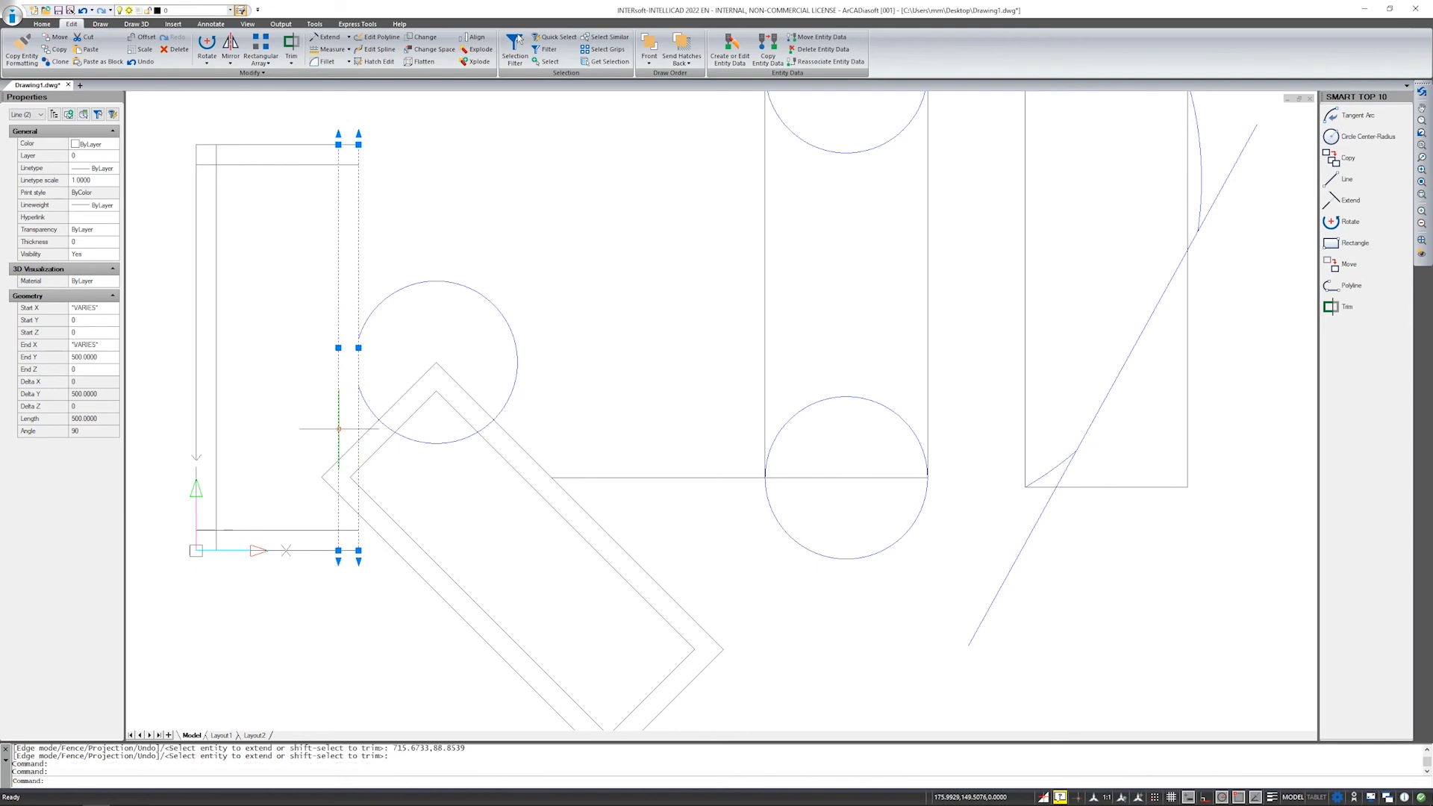
pyautogui.rightClick(339, 429)
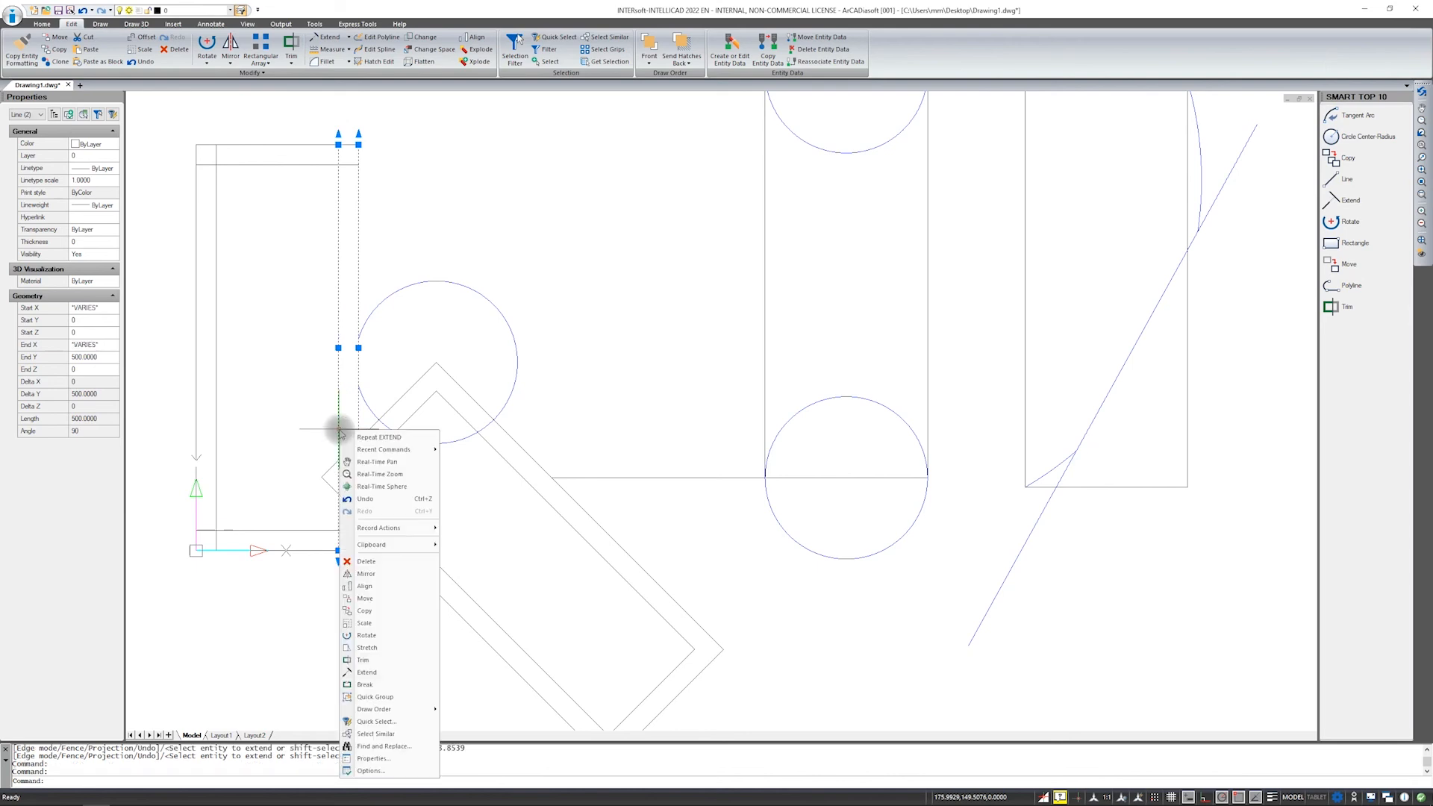
pyautogui.click(363, 661)
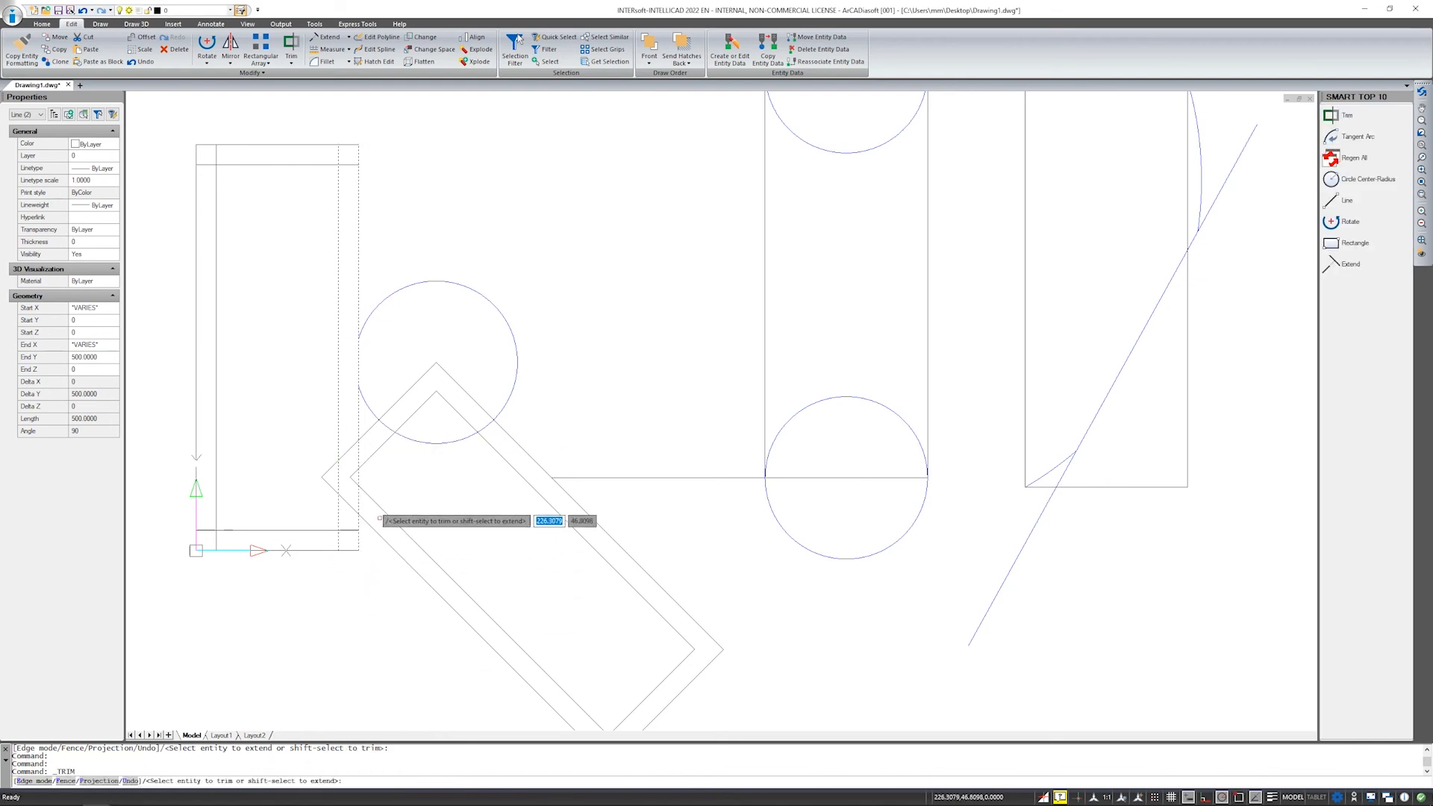
pyautogui.scroll(2, 377, 497)
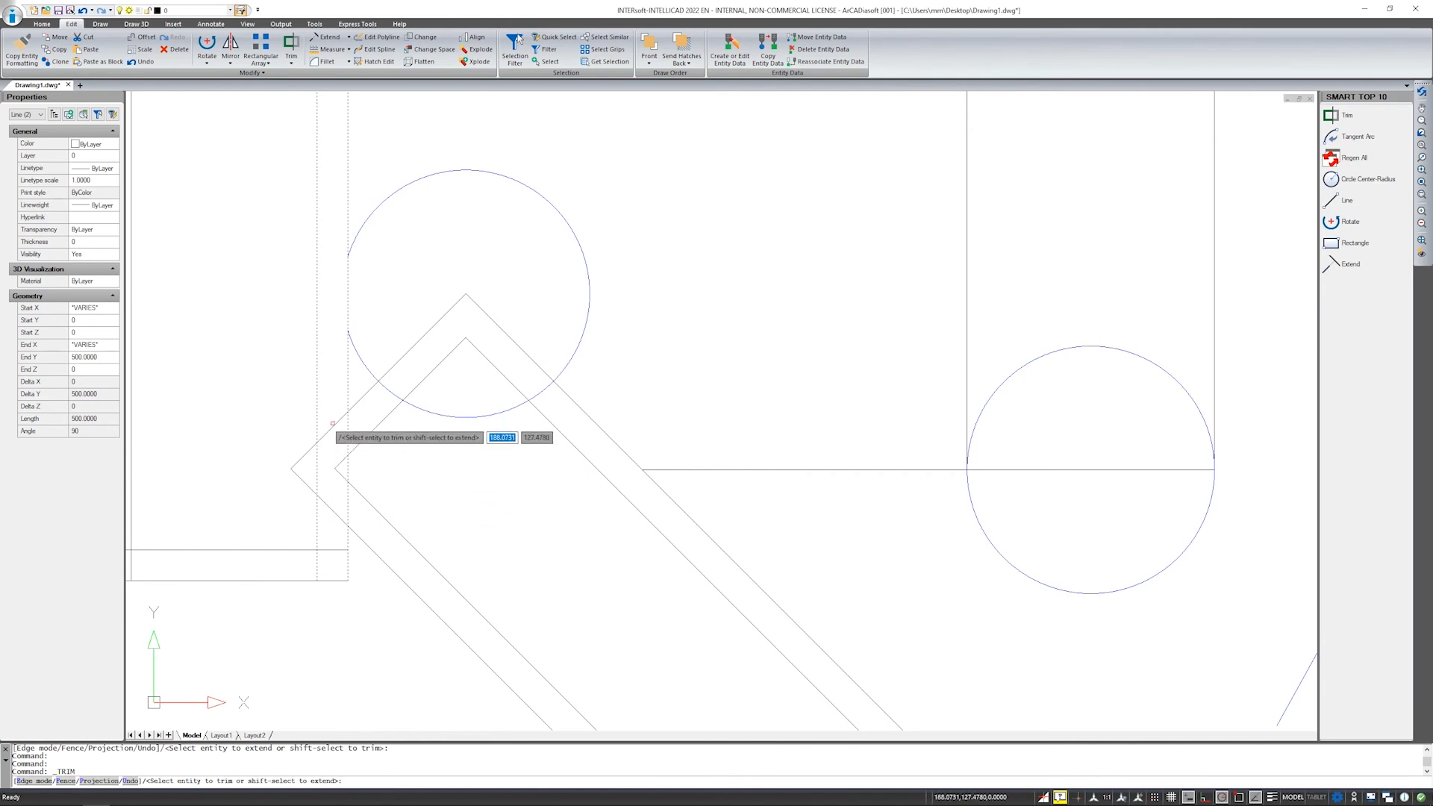
pyautogui.click(331, 427)
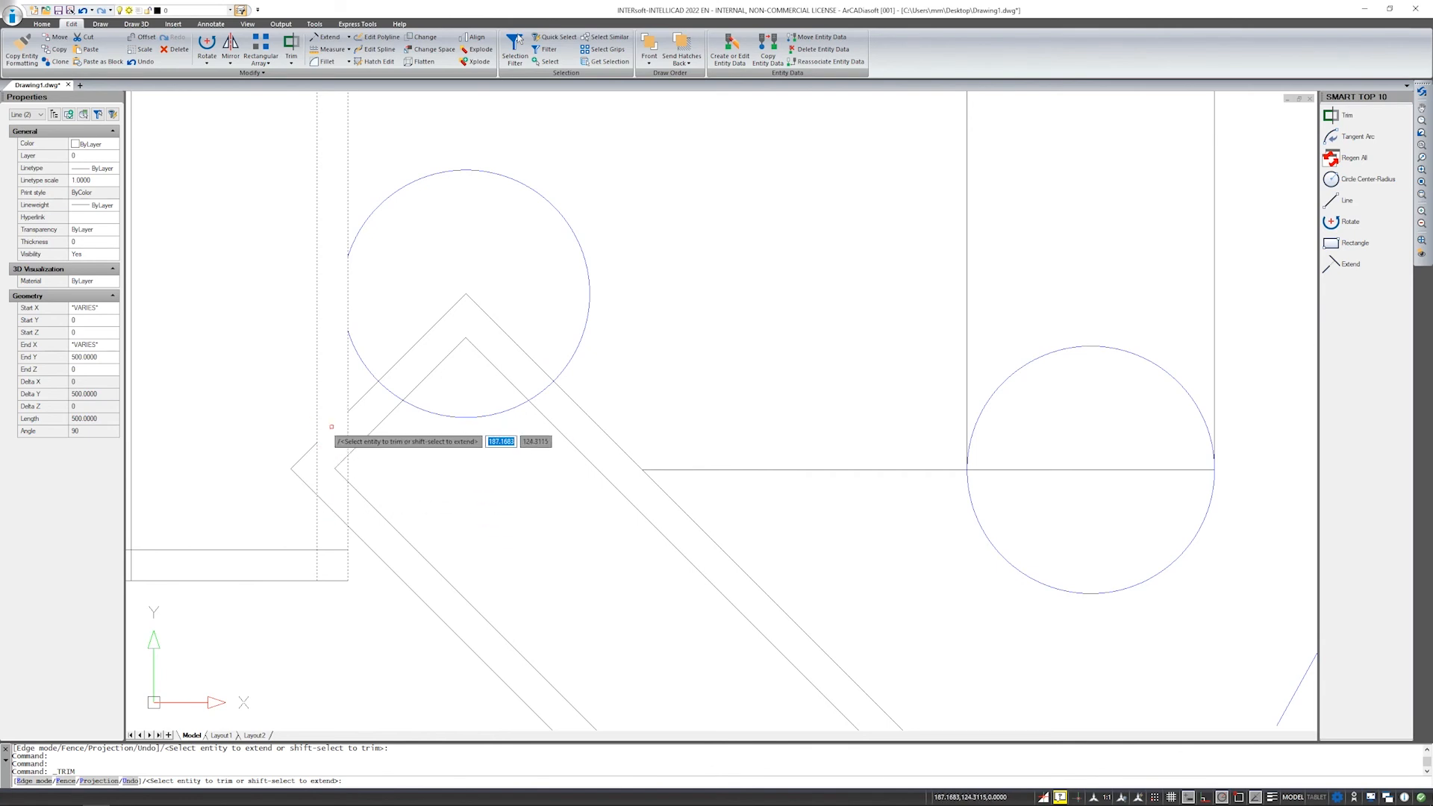
pyautogui.click(339, 464)
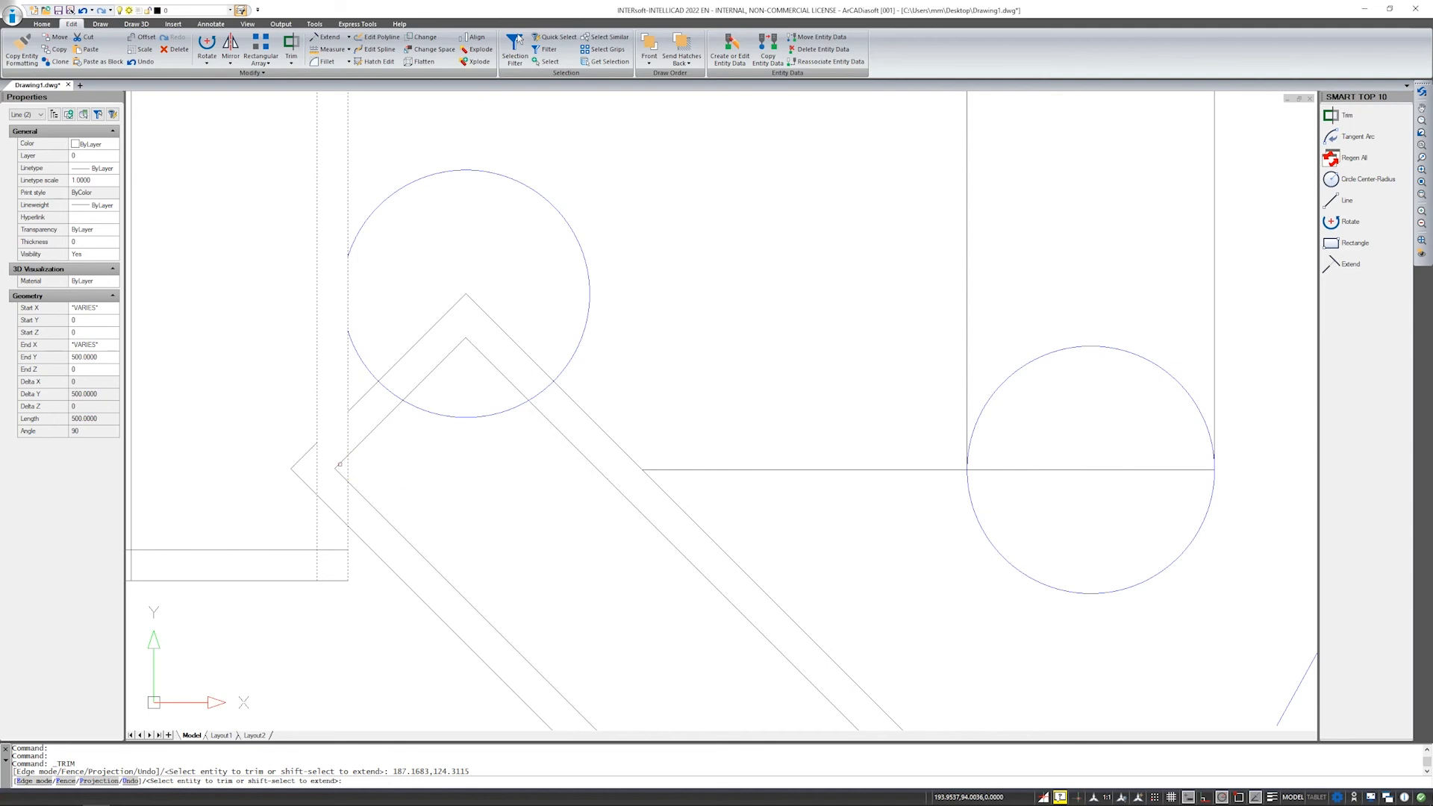
pyautogui.click(331, 510)
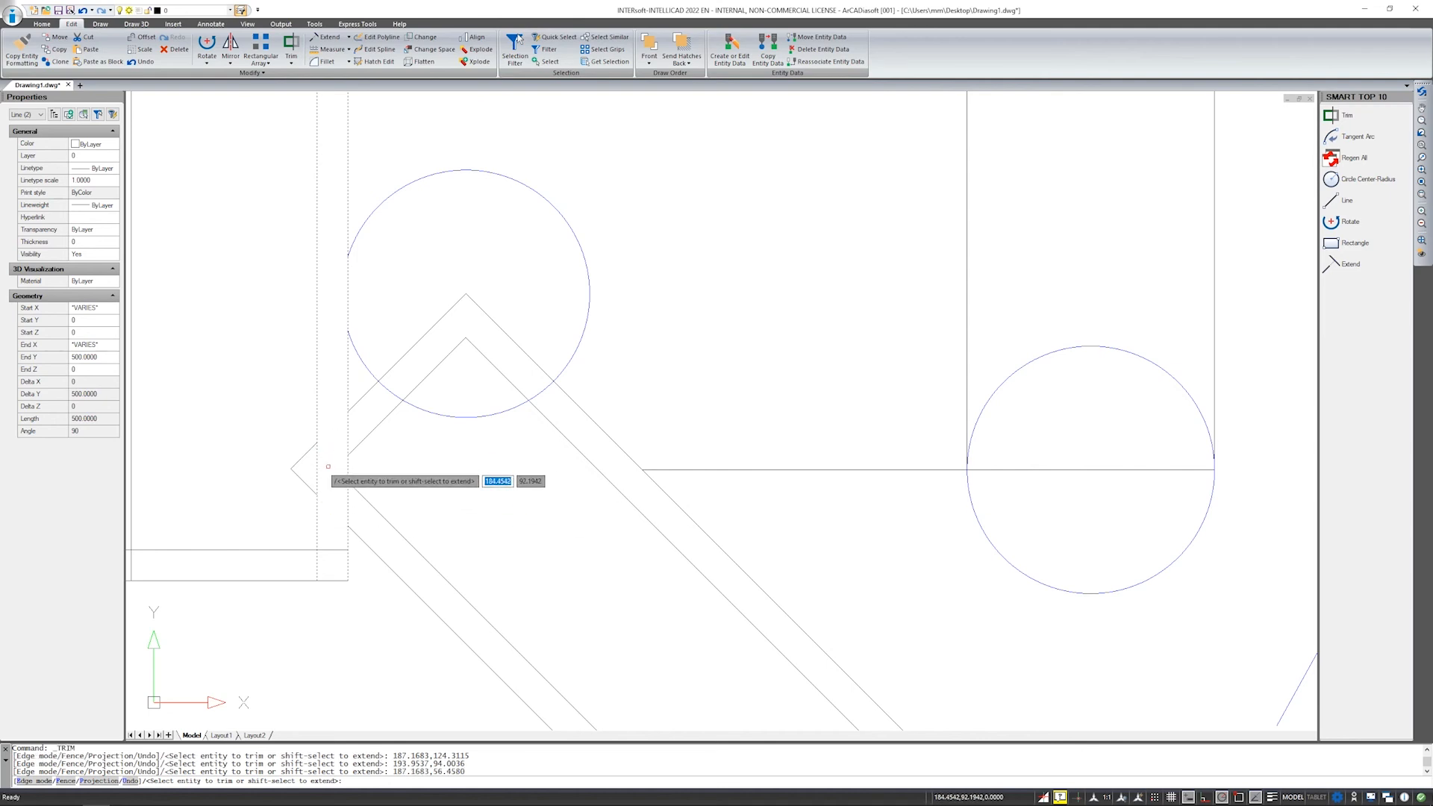
# Extend the trimmed lower edge of the inner rotated rectangle to the upright rectangle's inner vertical line, within the same Trim command.
pyautogui.keyDown('shift'); pyautogui.click(353, 485); pyautogui.keyUp('shift')
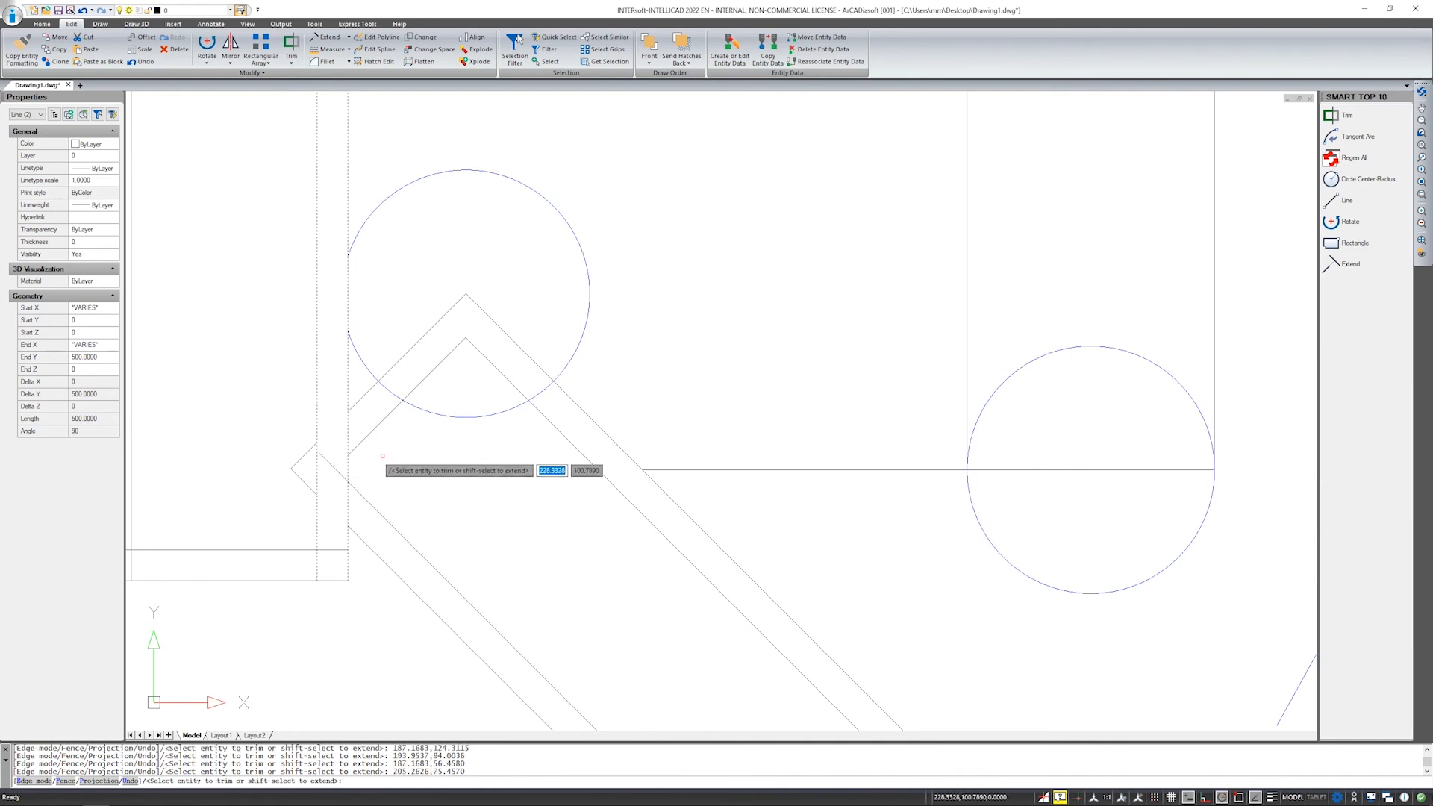
pyautogui.press('Return')
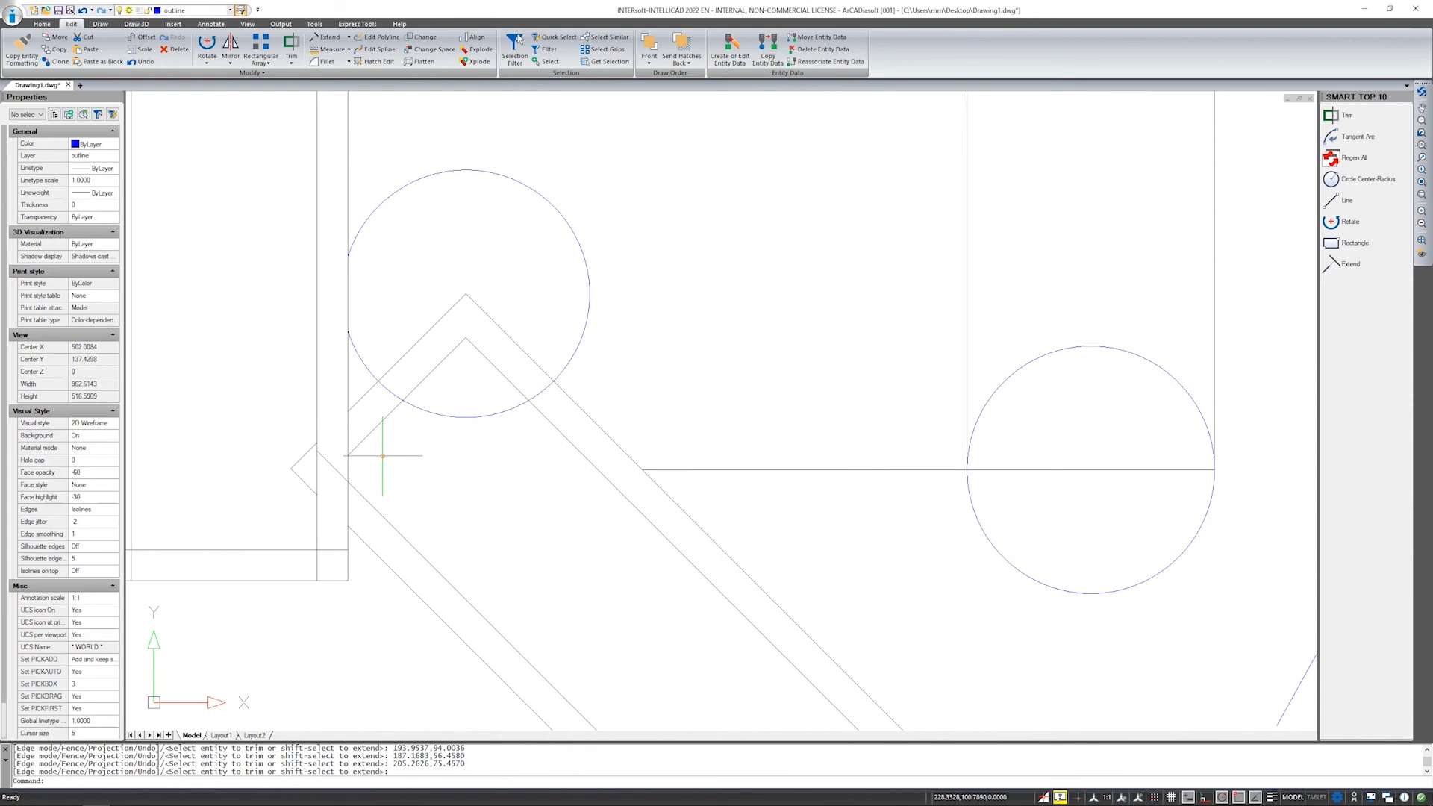
pyautogui.scroll(-4, 378, 426)
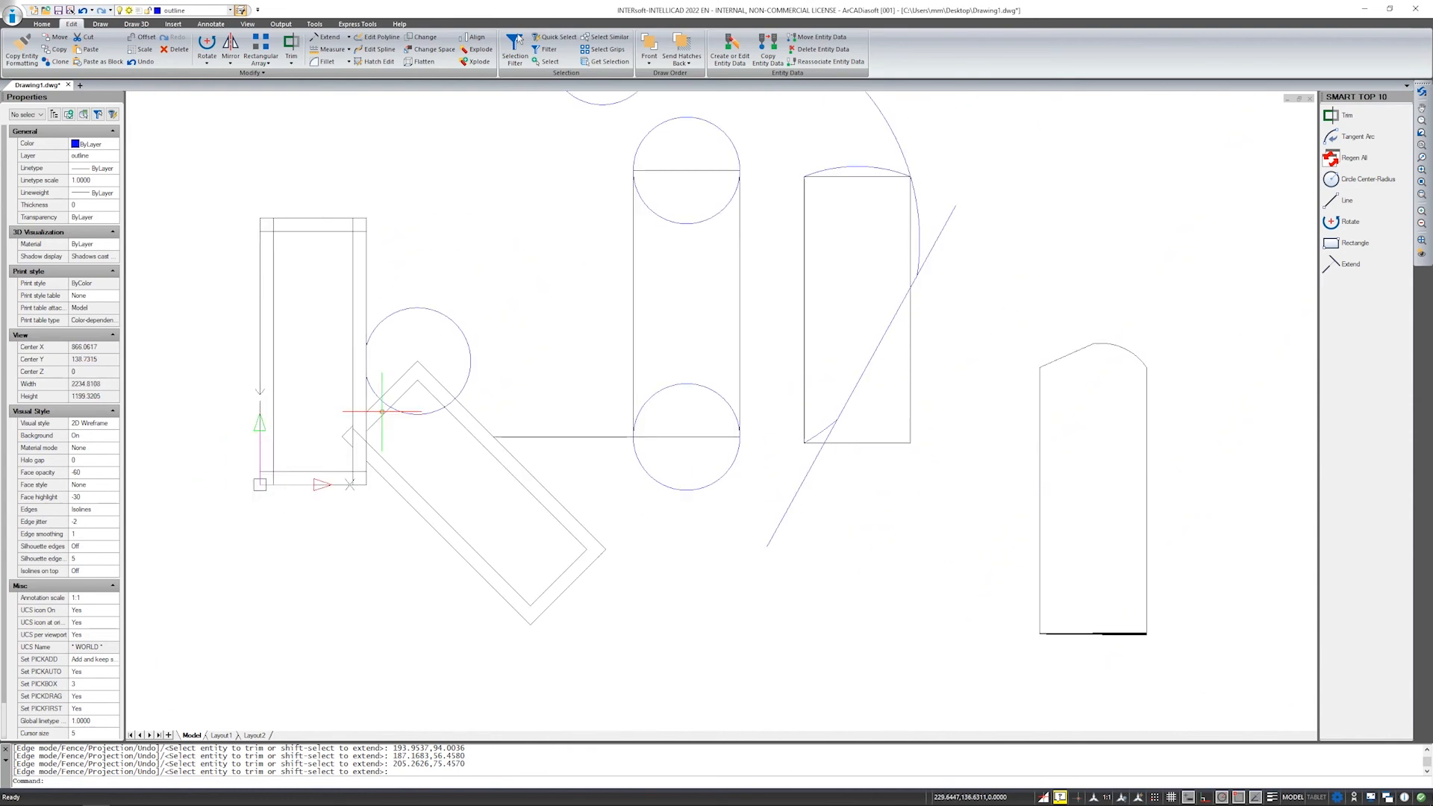
pyautogui.scroll(-1, 382, 411)
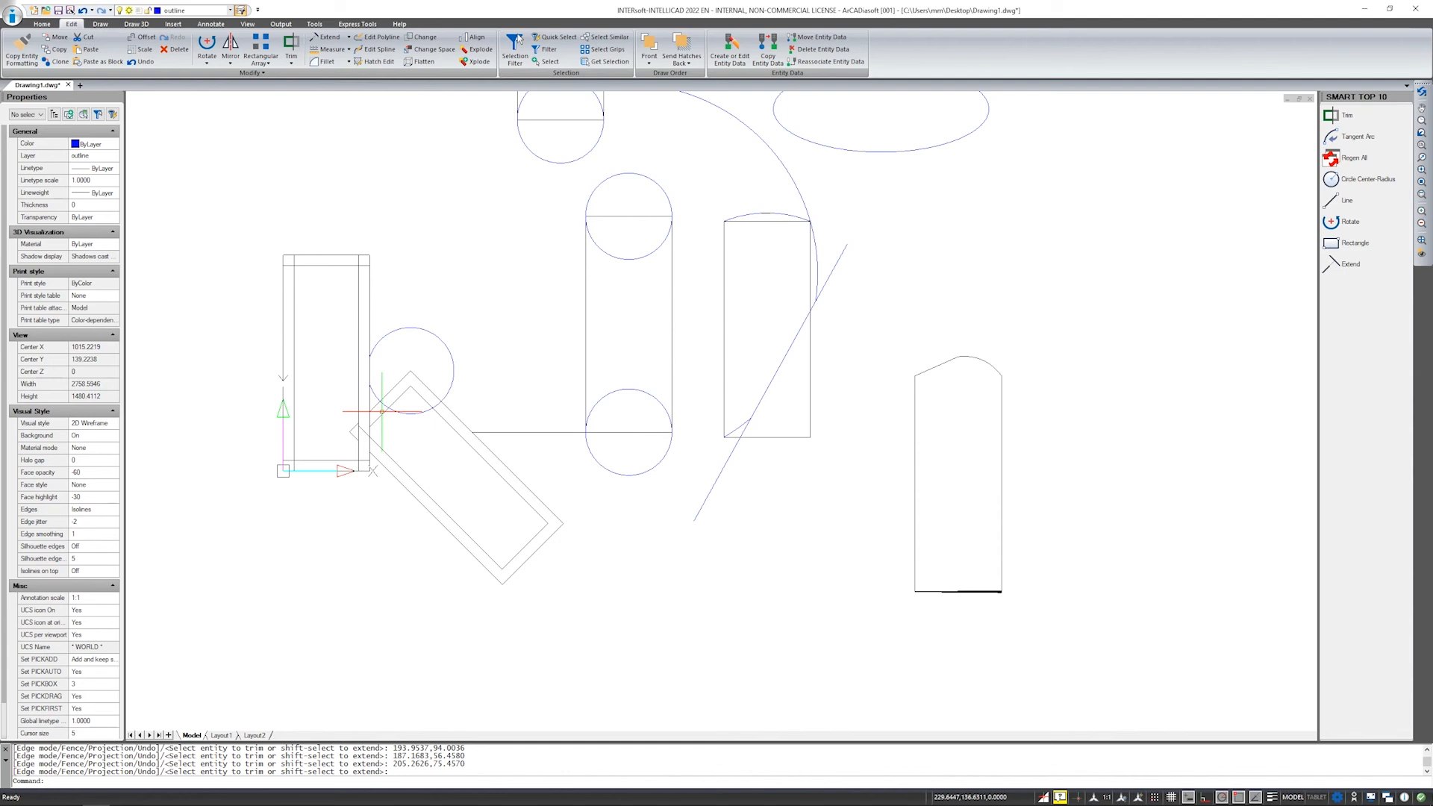
pyautogui.hotkey('ctrl', 'z')
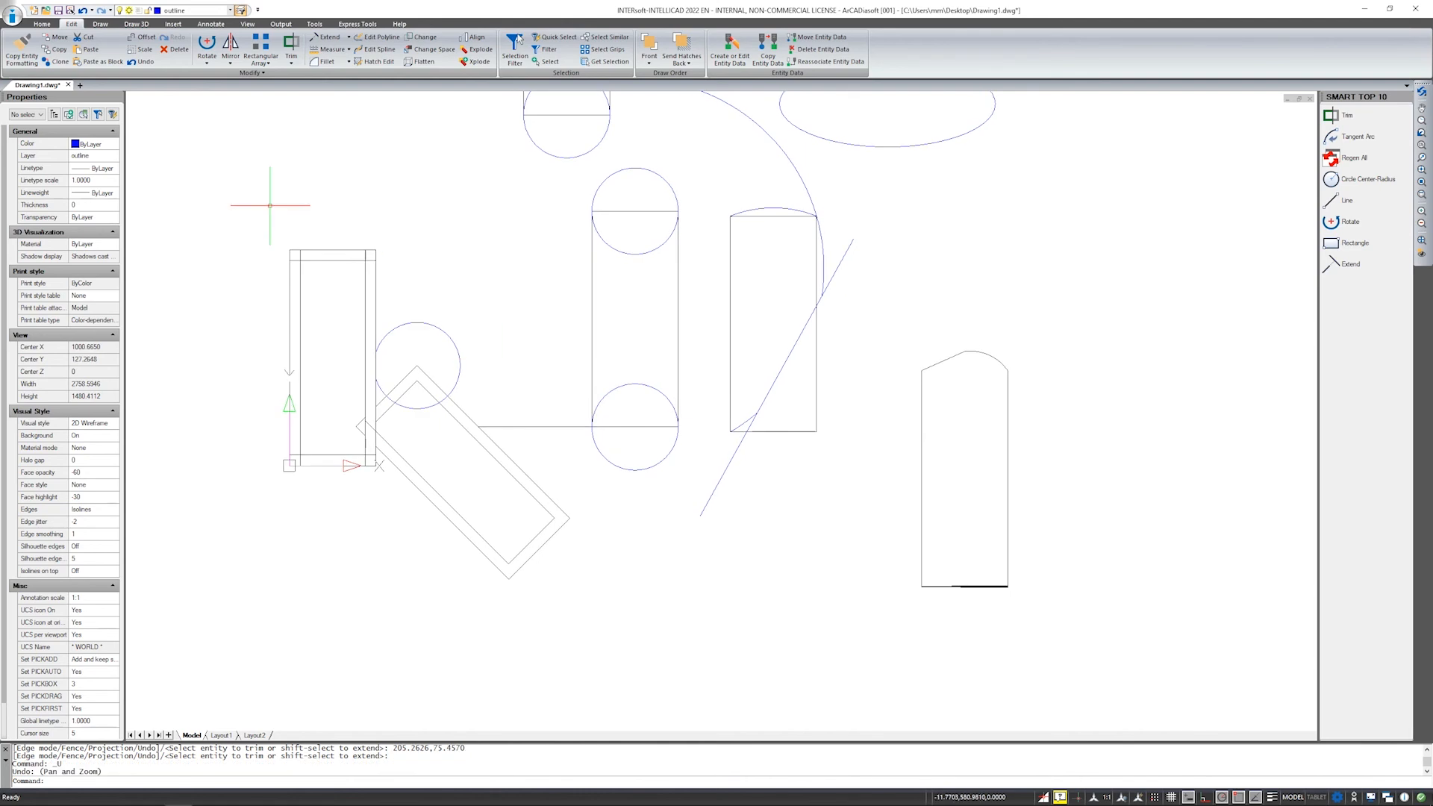
pyautogui.click(42, 23)
pyautogui.click(16, 46)
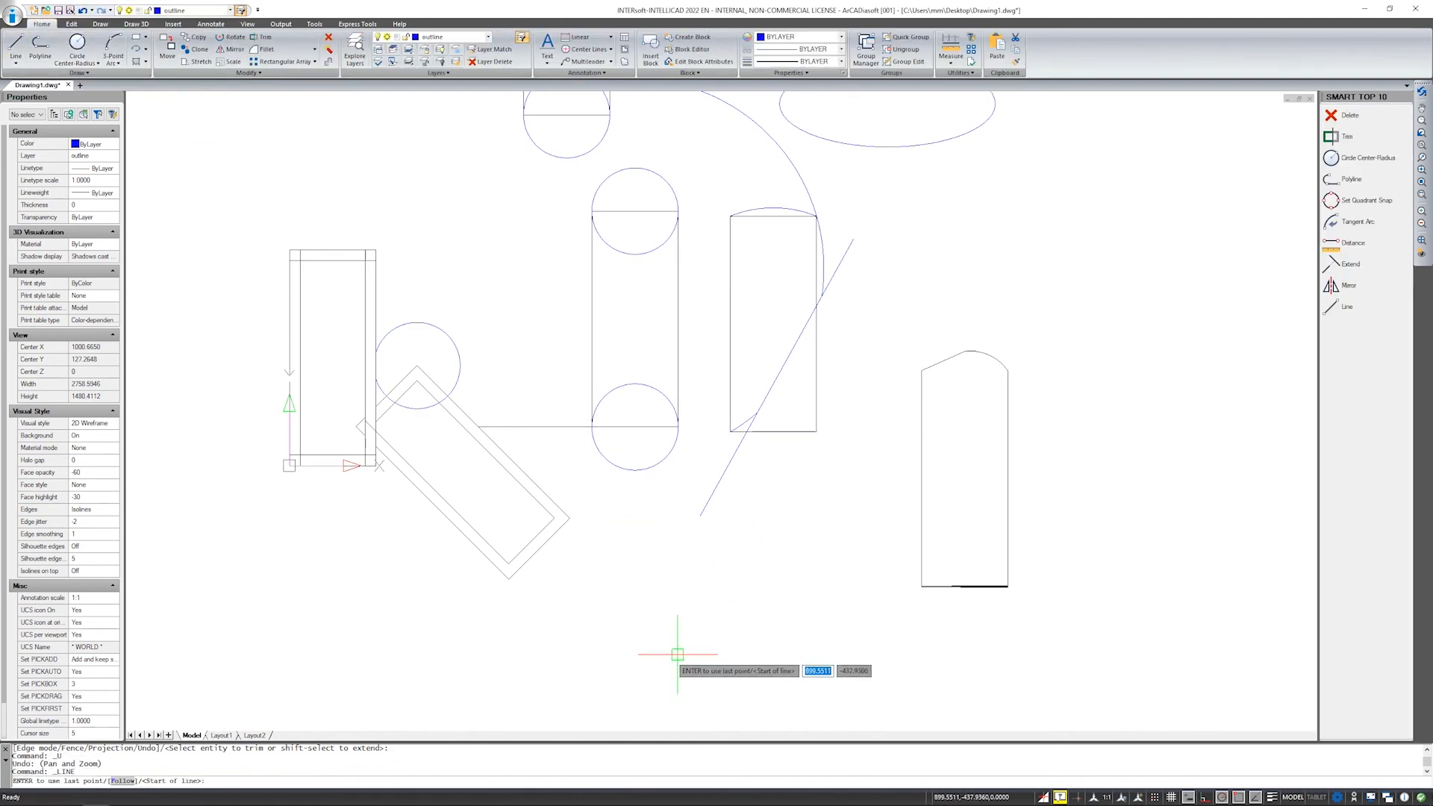
pyautogui.click(635, 640)
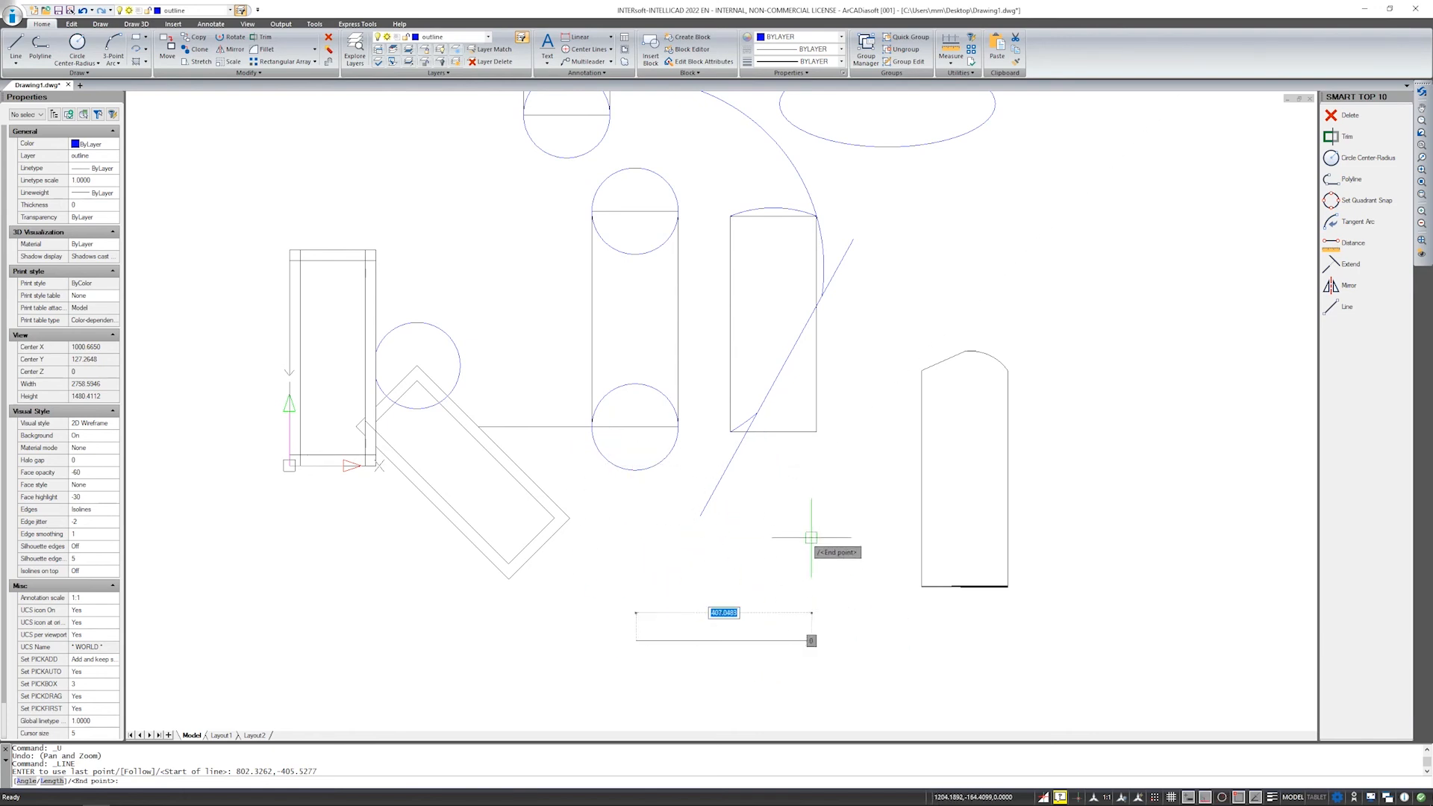
pyautogui.press('F8')
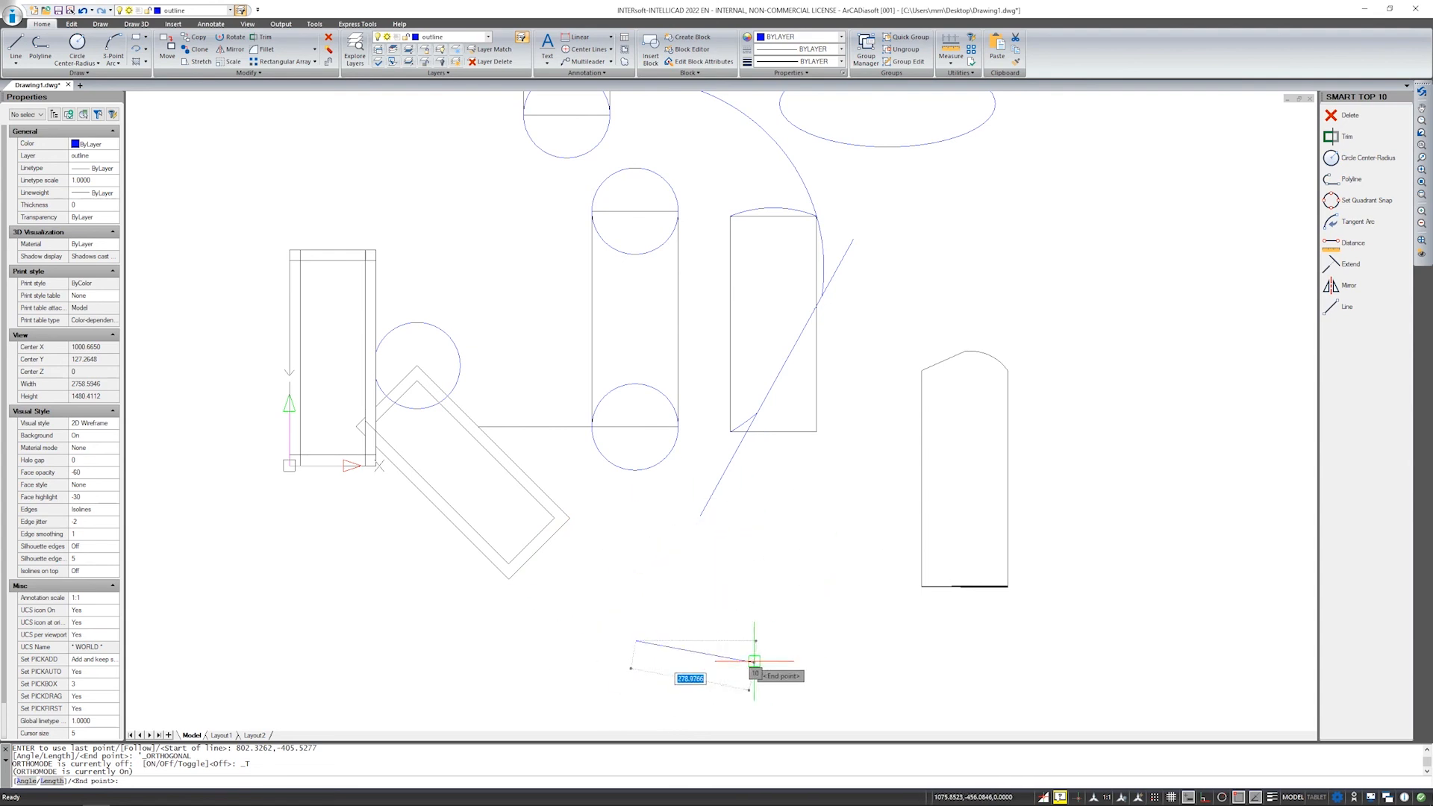
pyautogui.press('Escape')
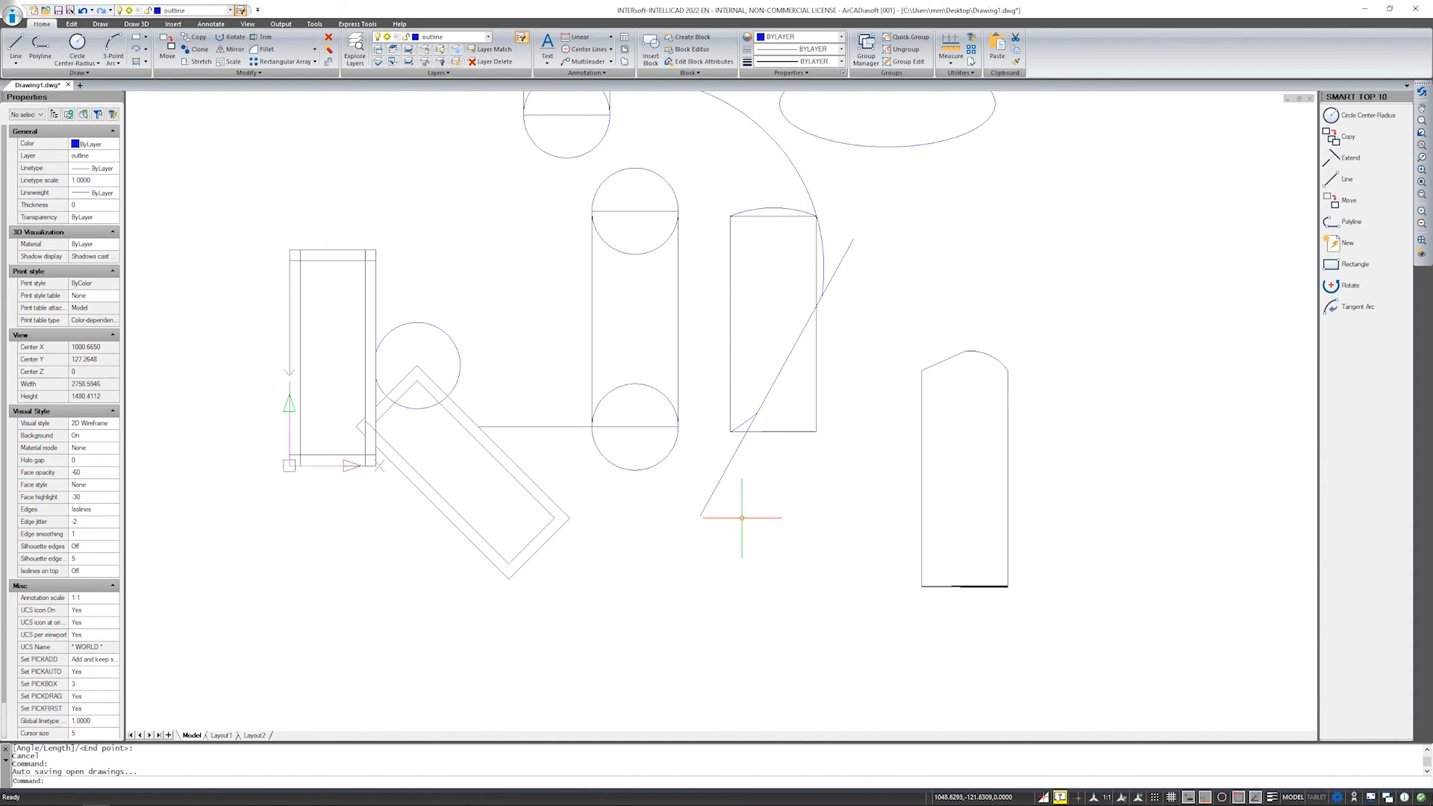
# Start a Fillet on the part with the two concentric circle pairs and set the fillet radius to 40 in the drawing settings.
pyautogui.moveTo(1005, 542); pyautogui.dragTo(601, 566, button='middle')
pyautogui.moveTo(1053, 474); pyautogui.dragTo(496, 569, button='middle')
pyautogui.scroll(3, 579, 492)
pyautogui.moveTo(686, 461); pyautogui.dragTo(608, 473, button='middle')
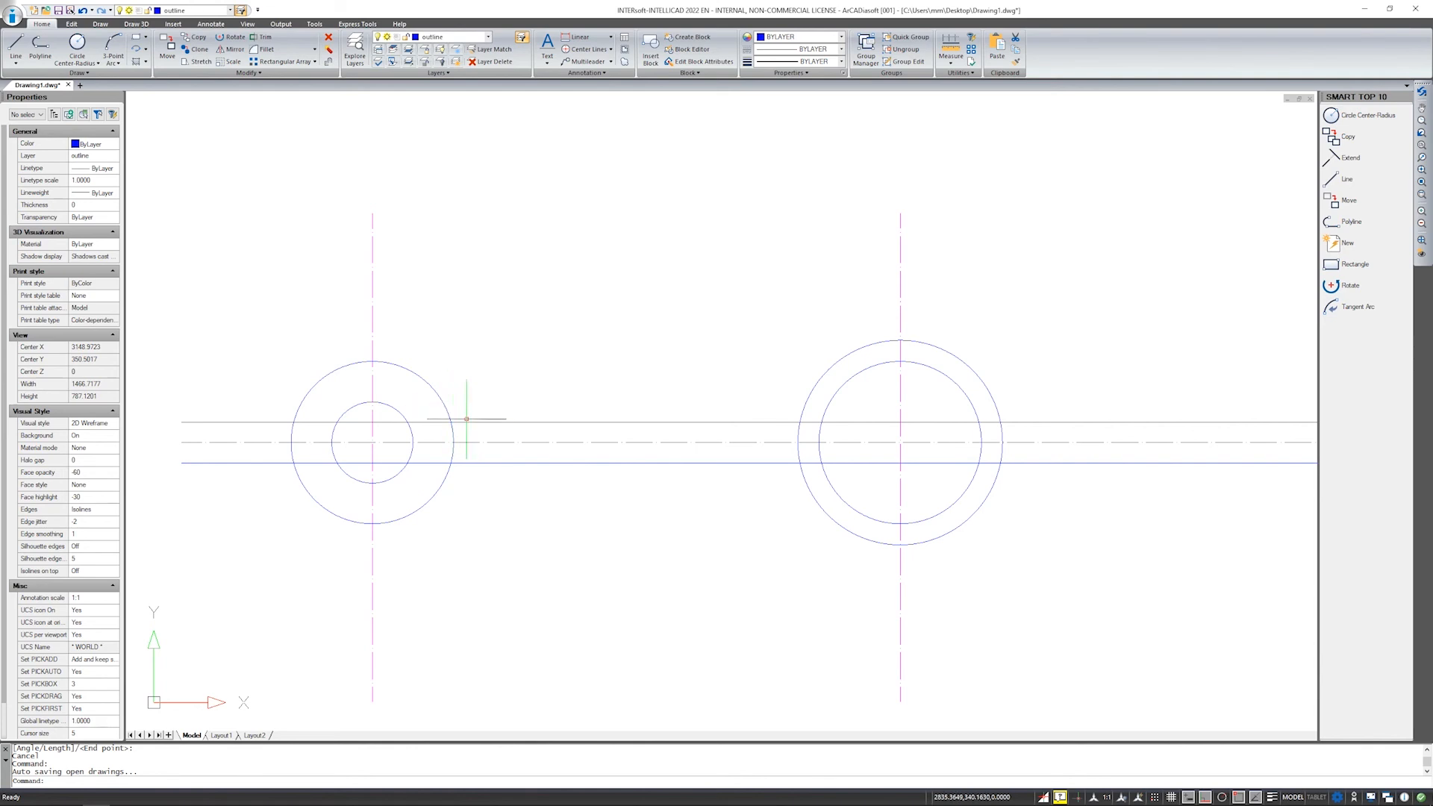
pyautogui.scroll(1, 466, 419)
pyautogui.scroll(1, 467, 420)
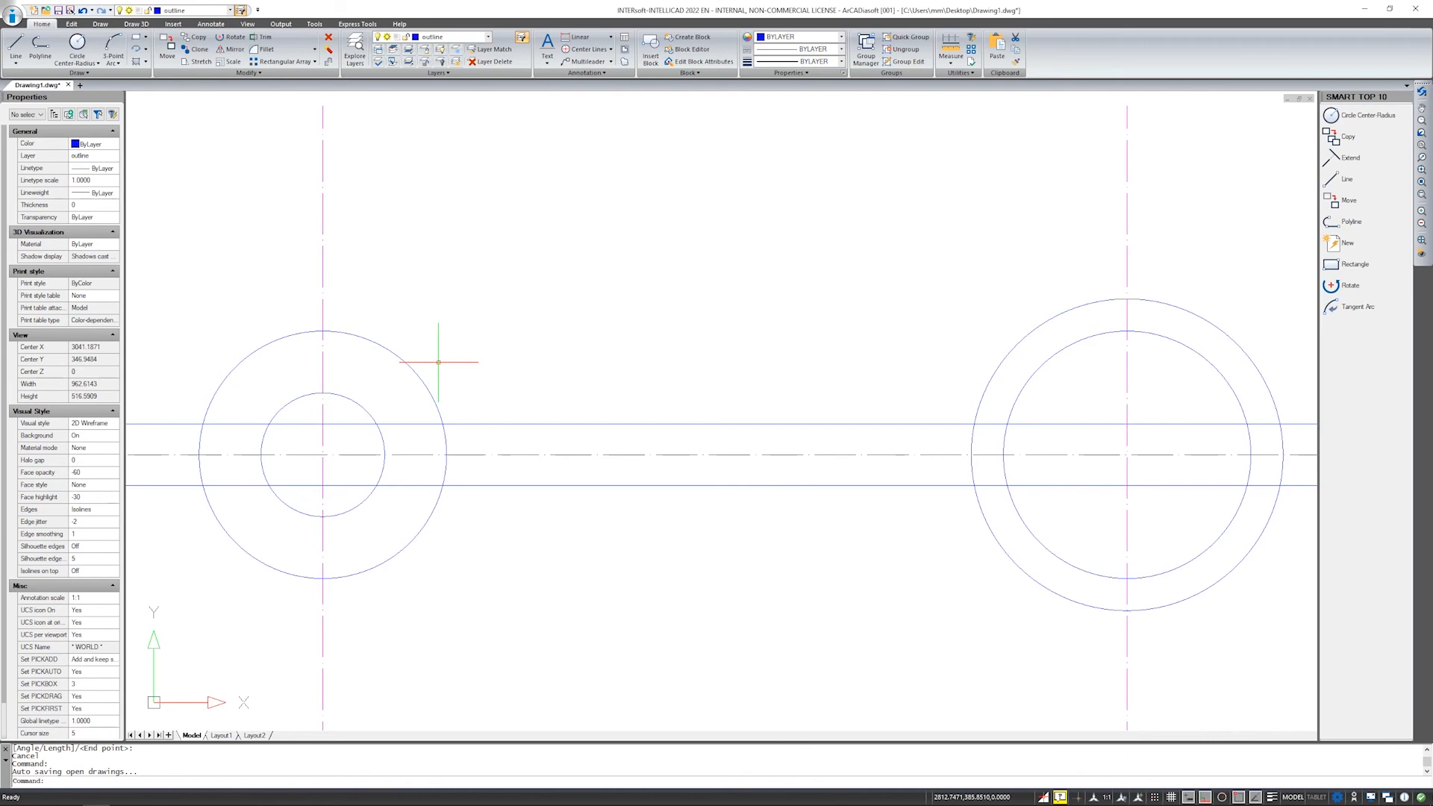
pyautogui.click(270, 51)
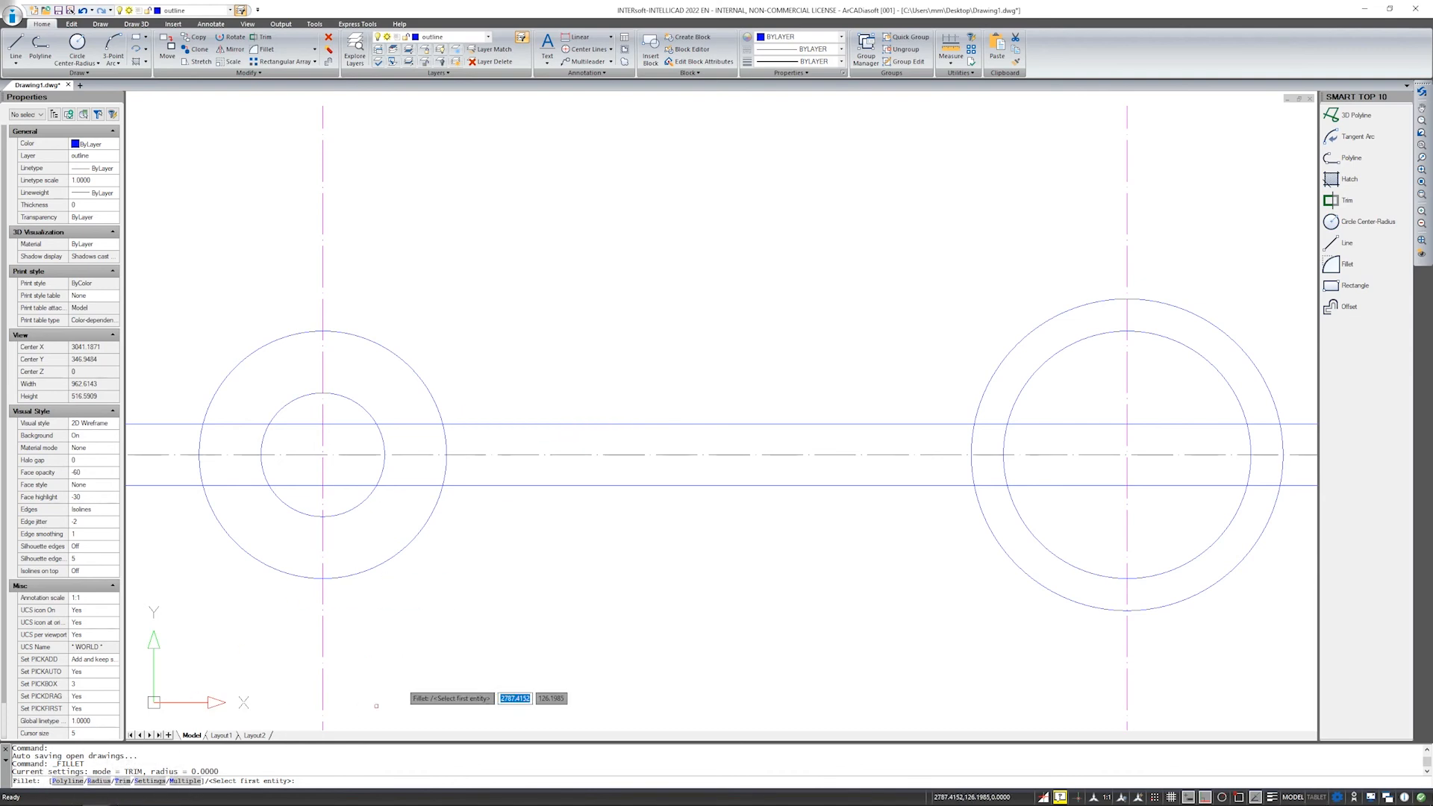
pyautogui.write('s')
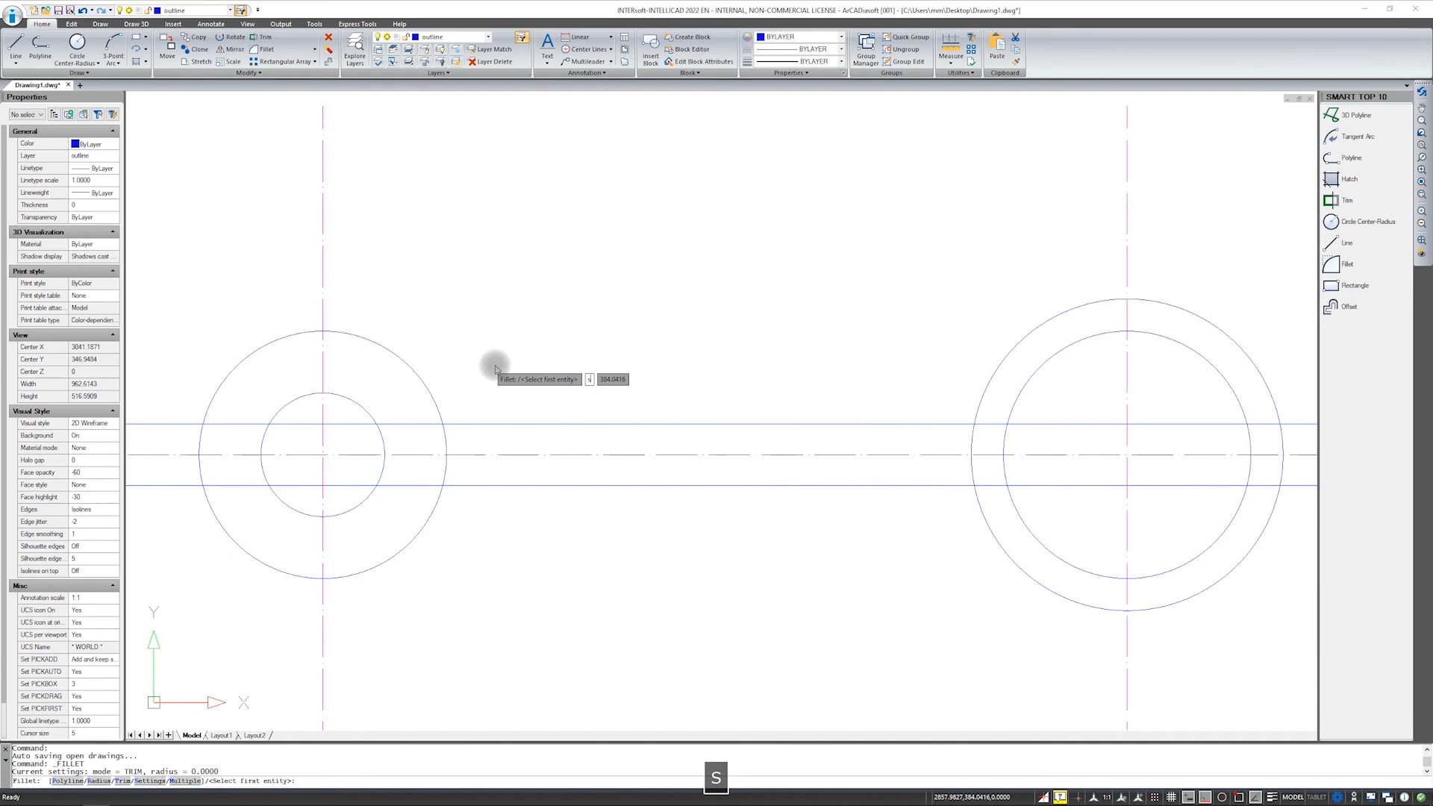
pyautogui.press('Return')
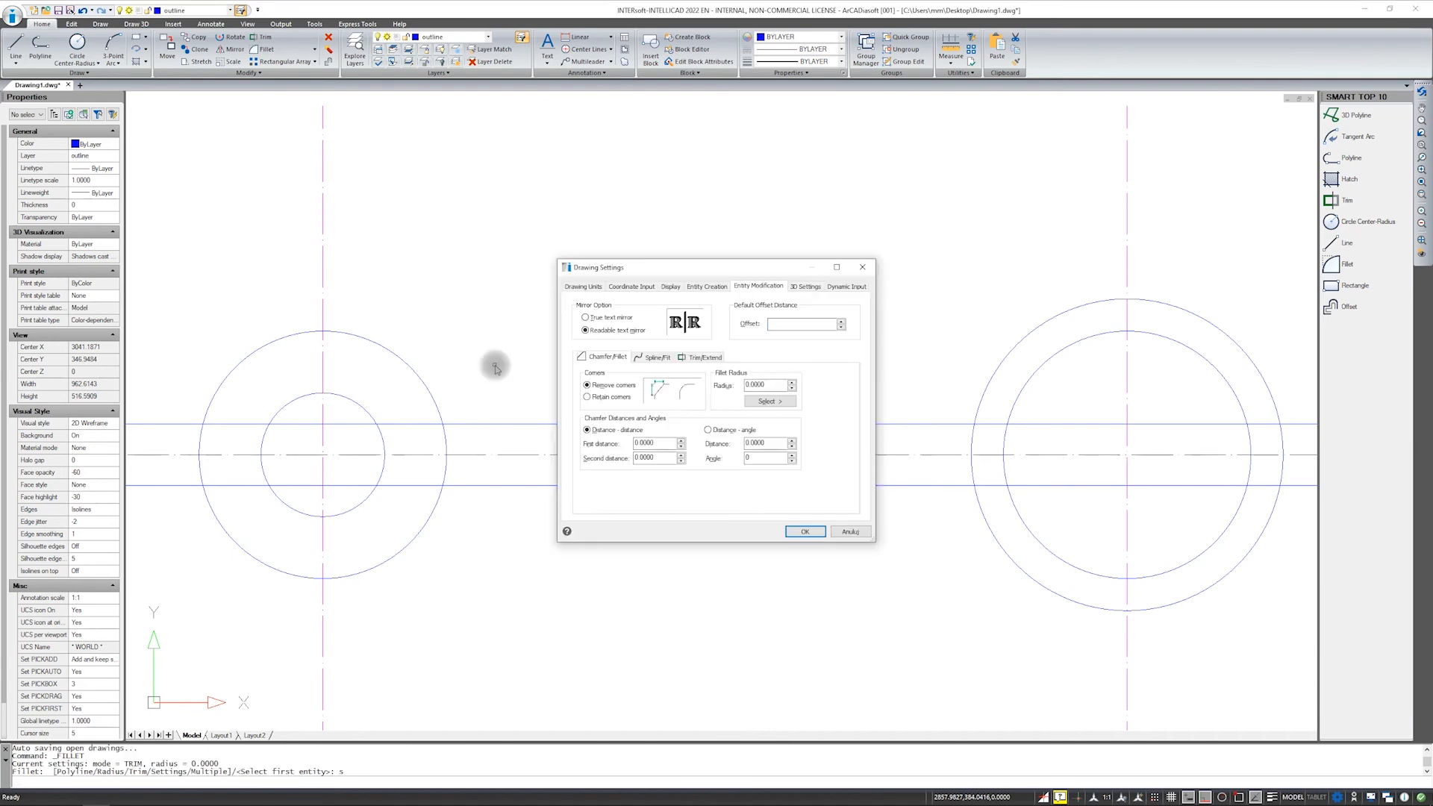
pyautogui.doubleClick(753, 385)
pyautogui.write('40')
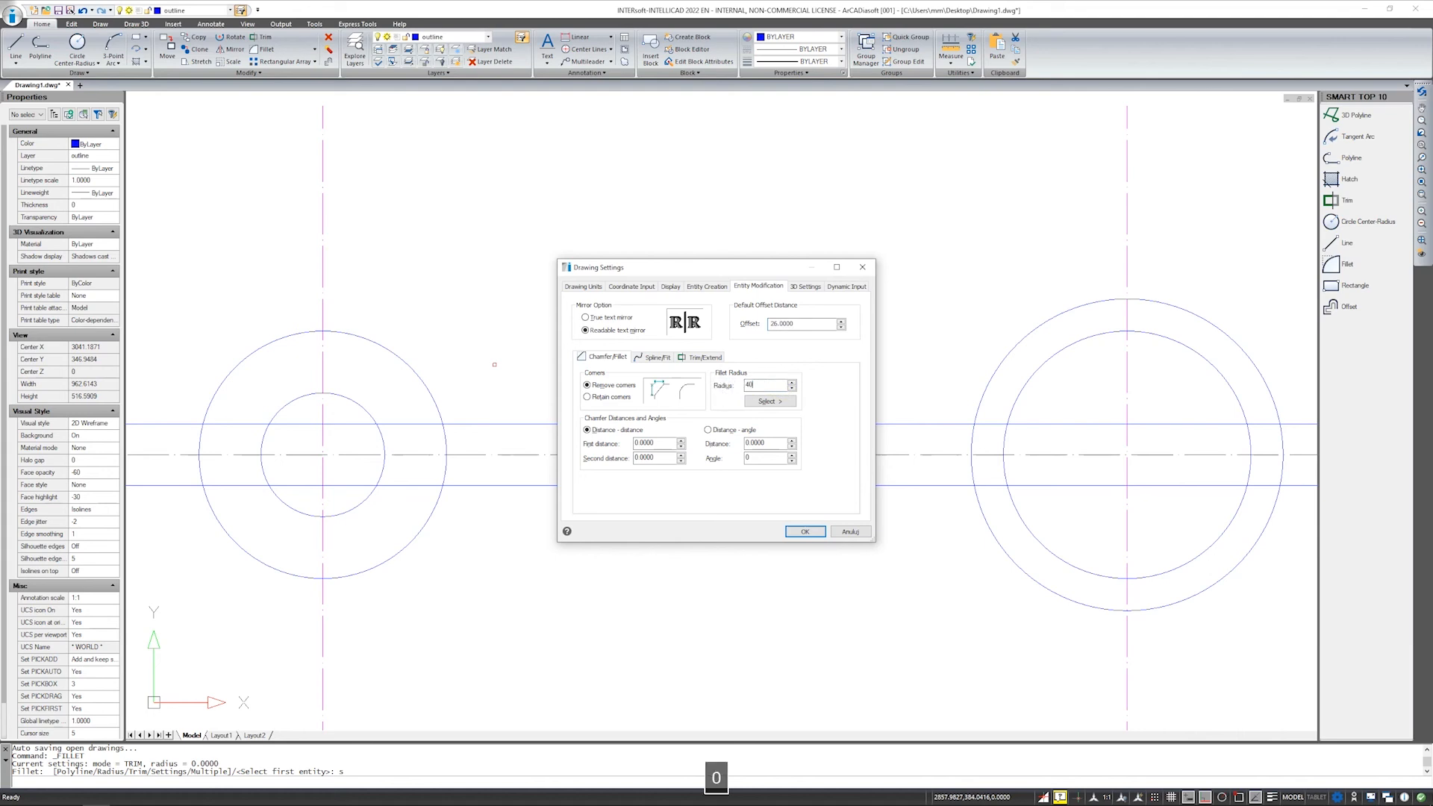
pyautogui.press('Return')
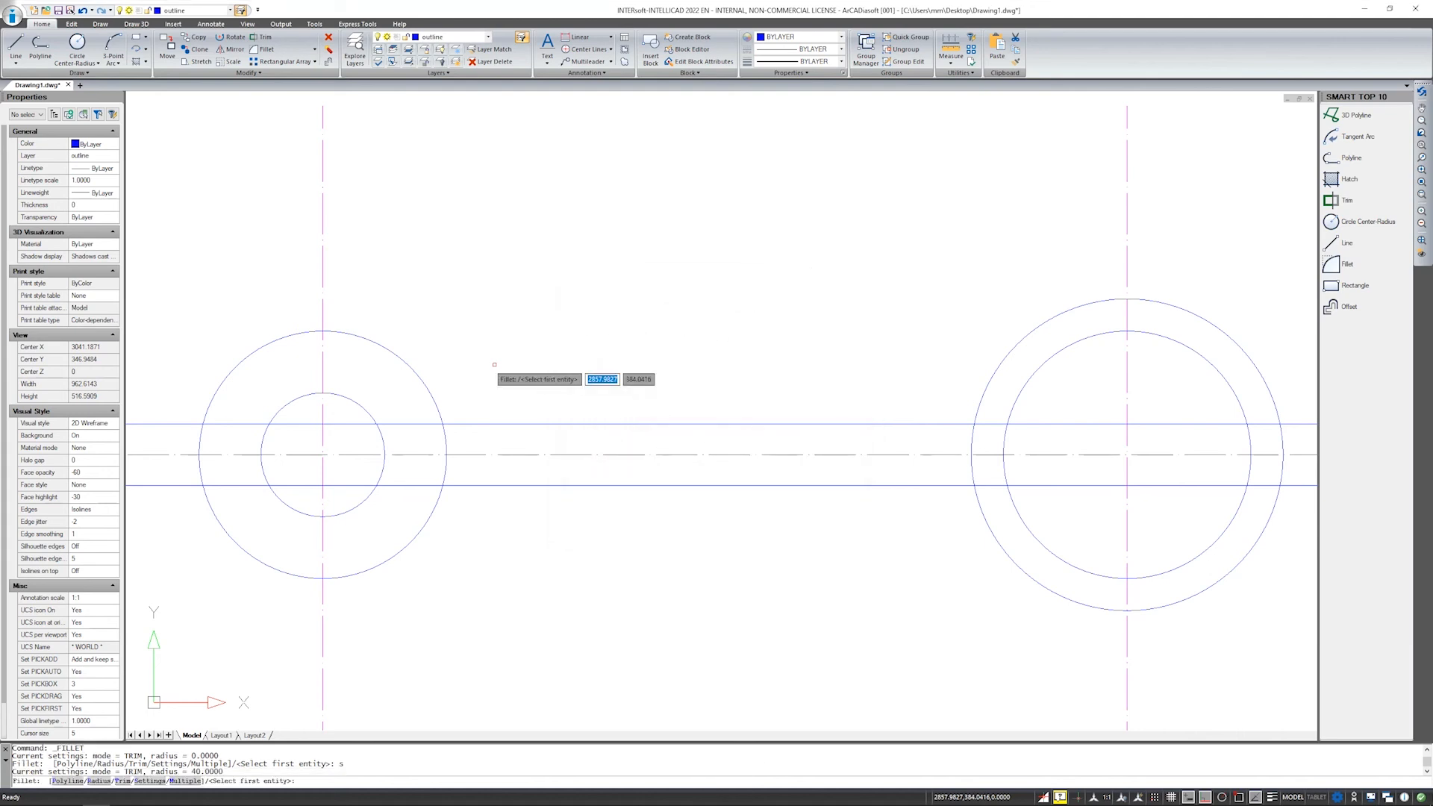
# Fillet the upper and lower blue horizontal lines to the outer circle of the smaller circle pair with radius 40.
pyautogui.click(463, 424)
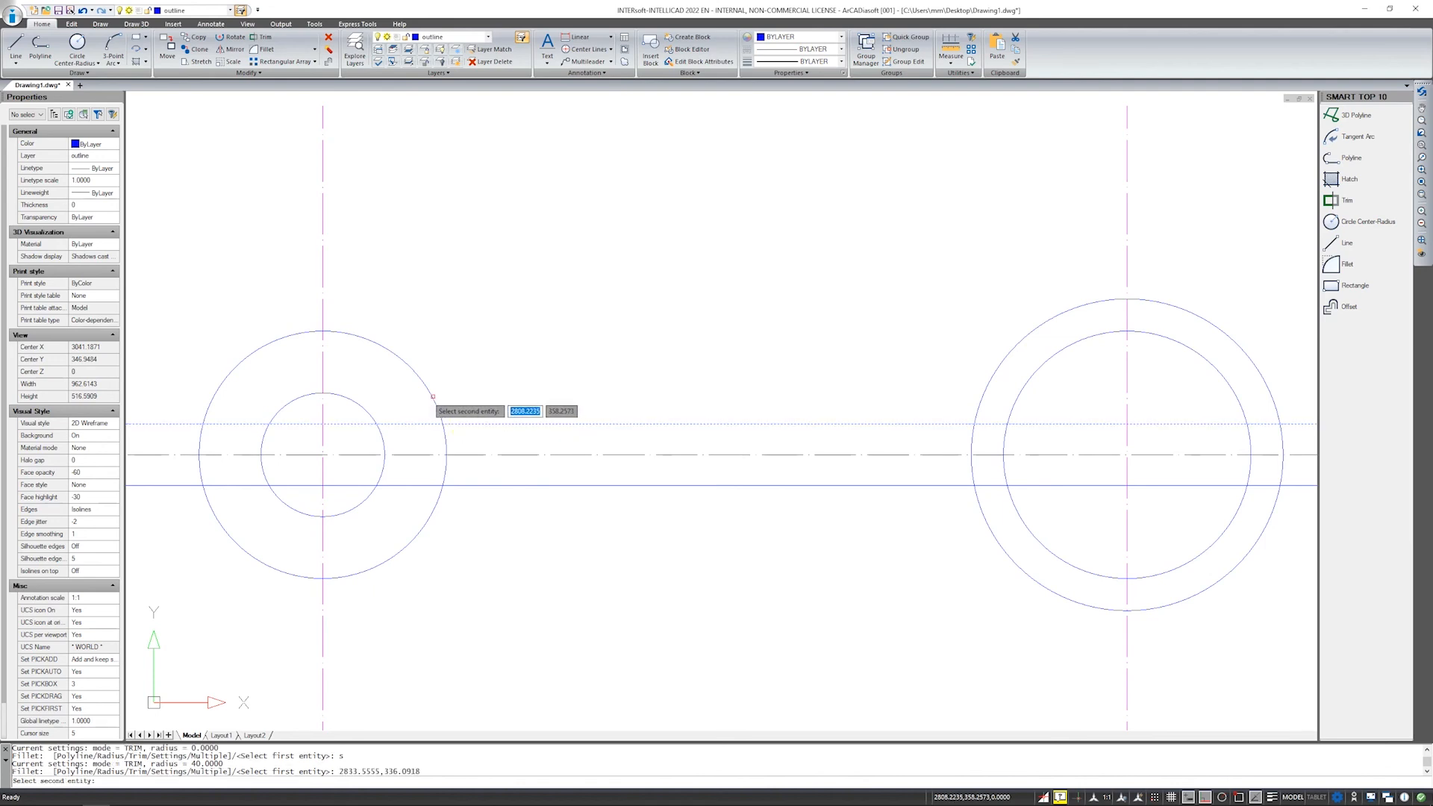
pyautogui.click(431, 397)
pyautogui.press('Return')
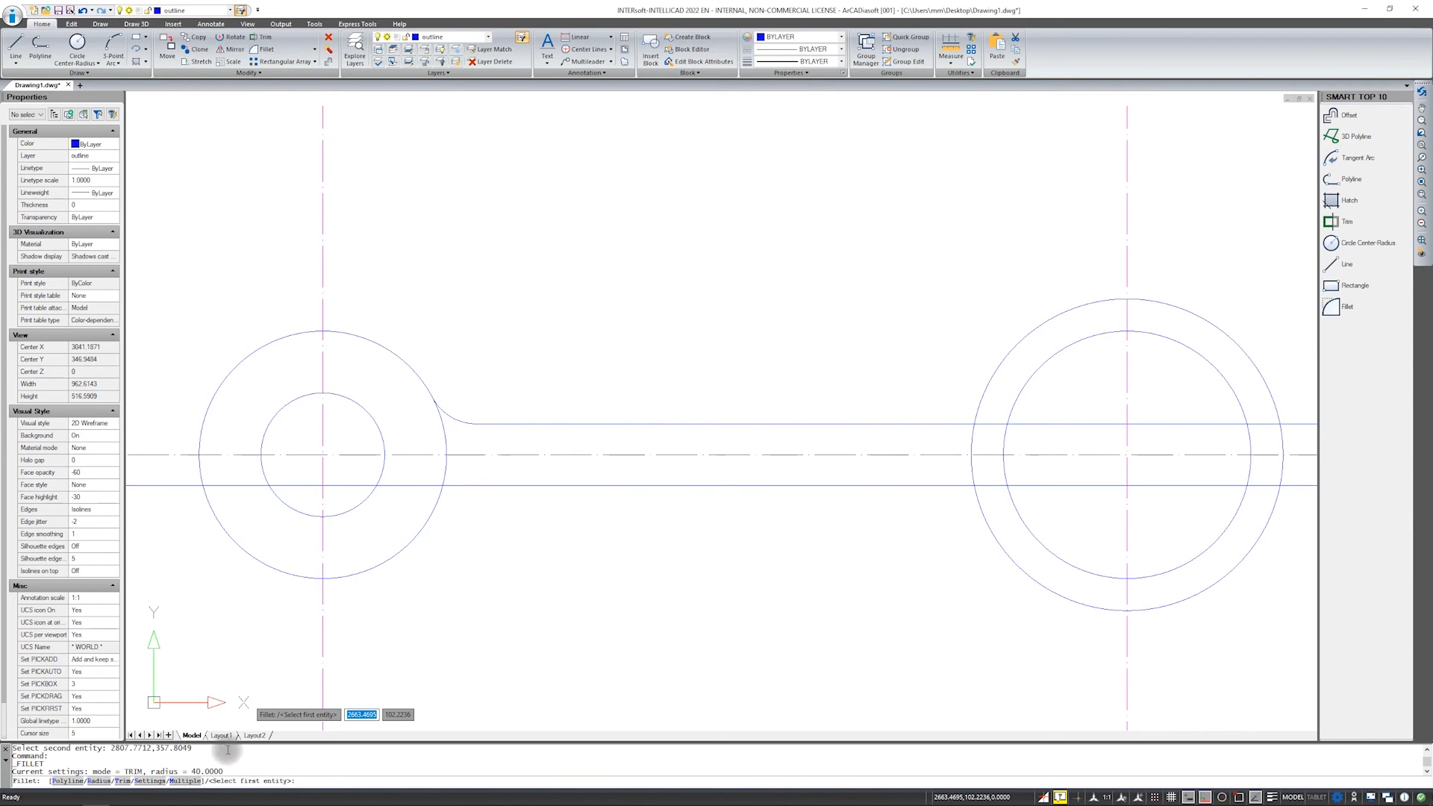
pyautogui.click(459, 485)
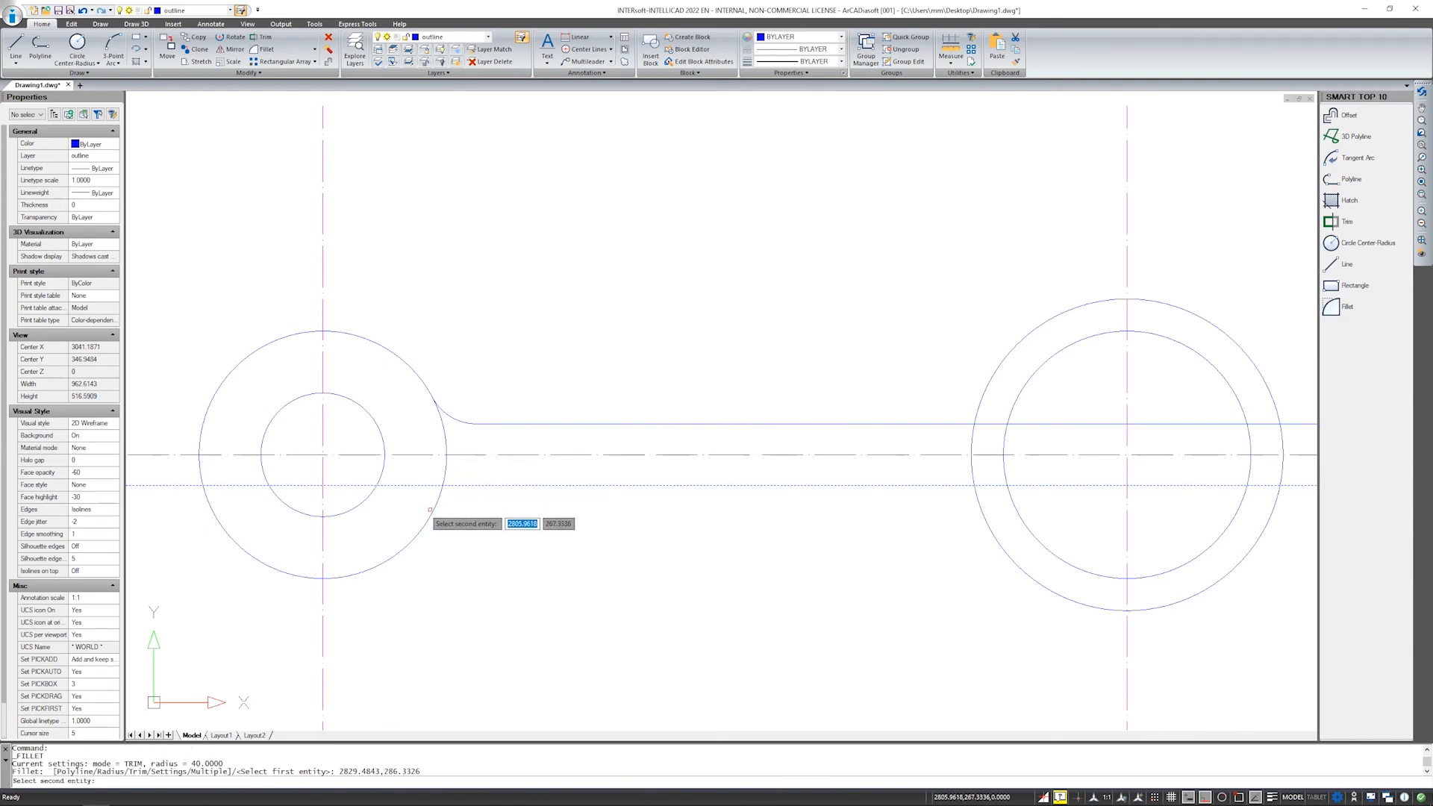
pyautogui.click(430, 513)
# Fillet both horizontal connecting lines to the outer circle of the larger circle pair with radius 40.
pyautogui.press('Return')
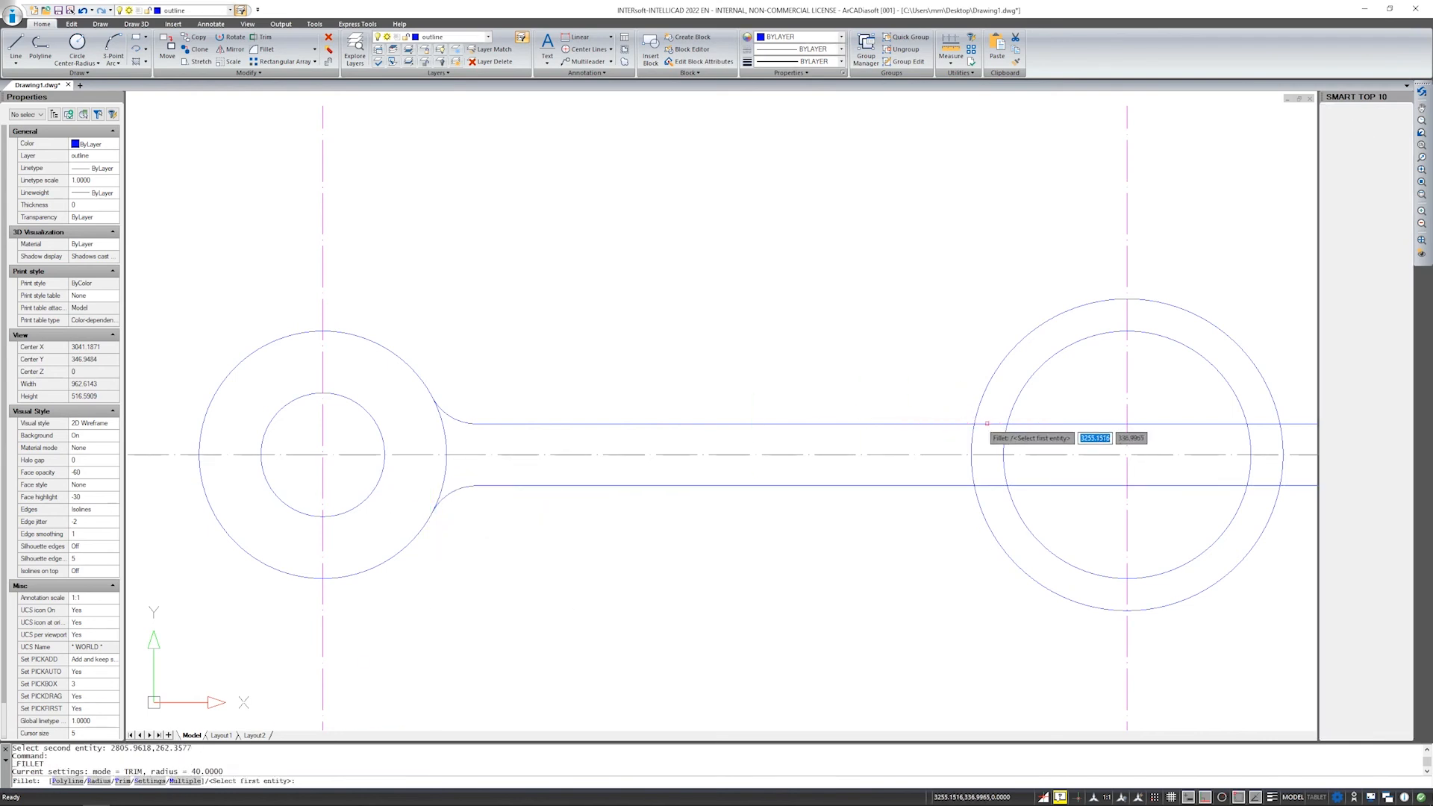
pyautogui.click(955, 424)
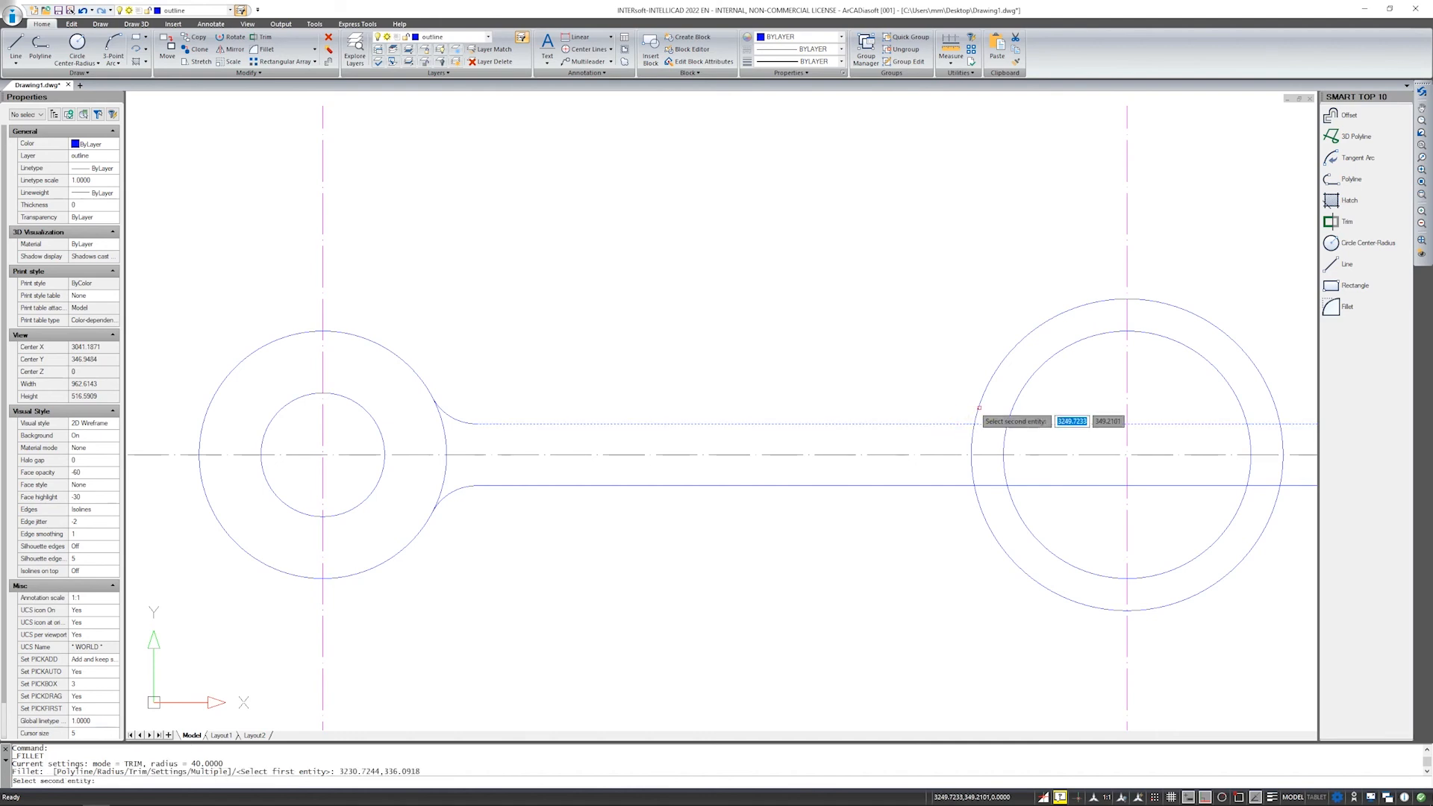
pyautogui.click(977, 405)
pyautogui.press('Return')
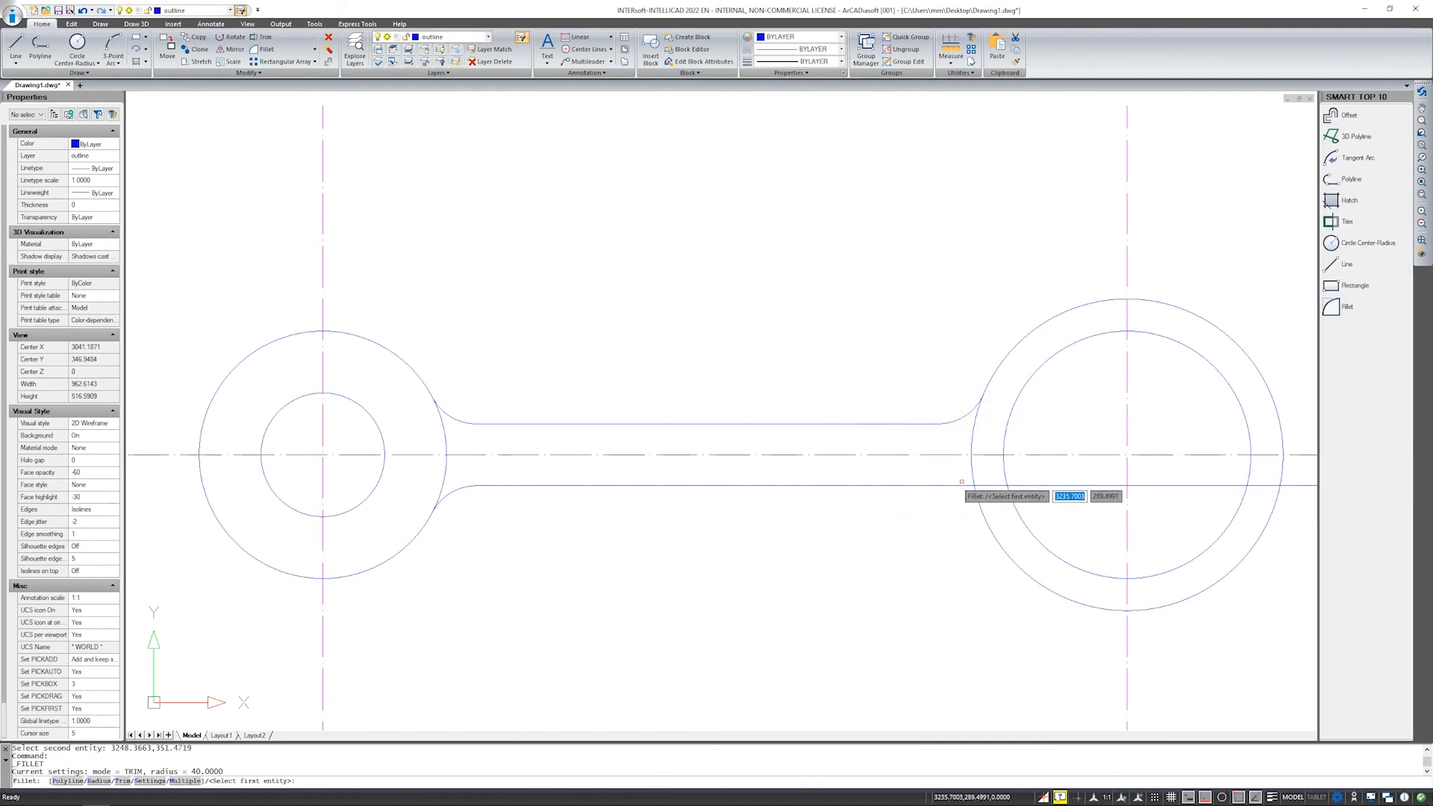
pyautogui.click(957, 485)
pyautogui.click(977, 503)
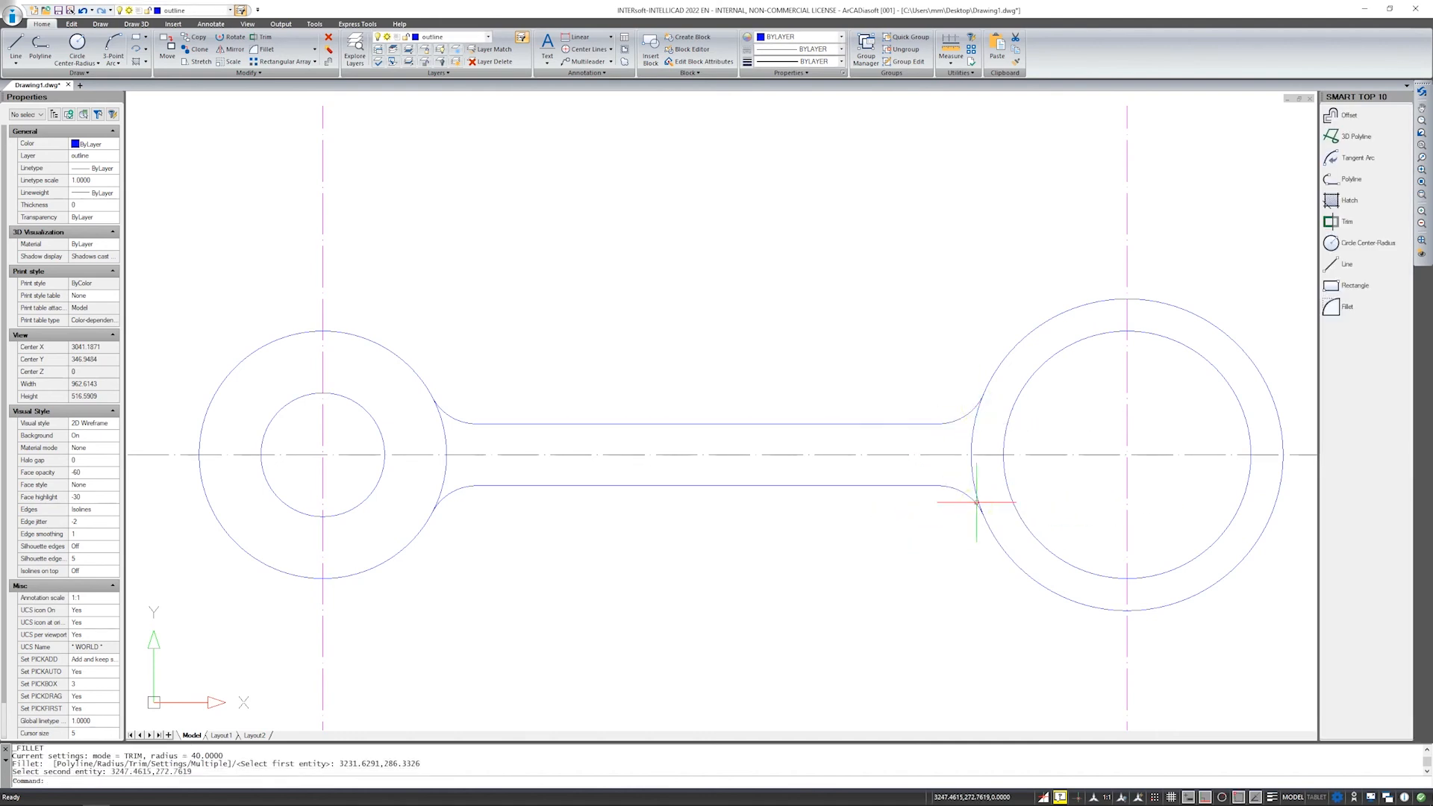
pyautogui.scroll(-4, 1109, 433)
pyautogui.moveTo(665, 484); pyautogui.dragTo(994, 461, button='middle')
pyautogui.moveTo(472, 439); pyautogui.dragTo(1015, 418, button='middle')
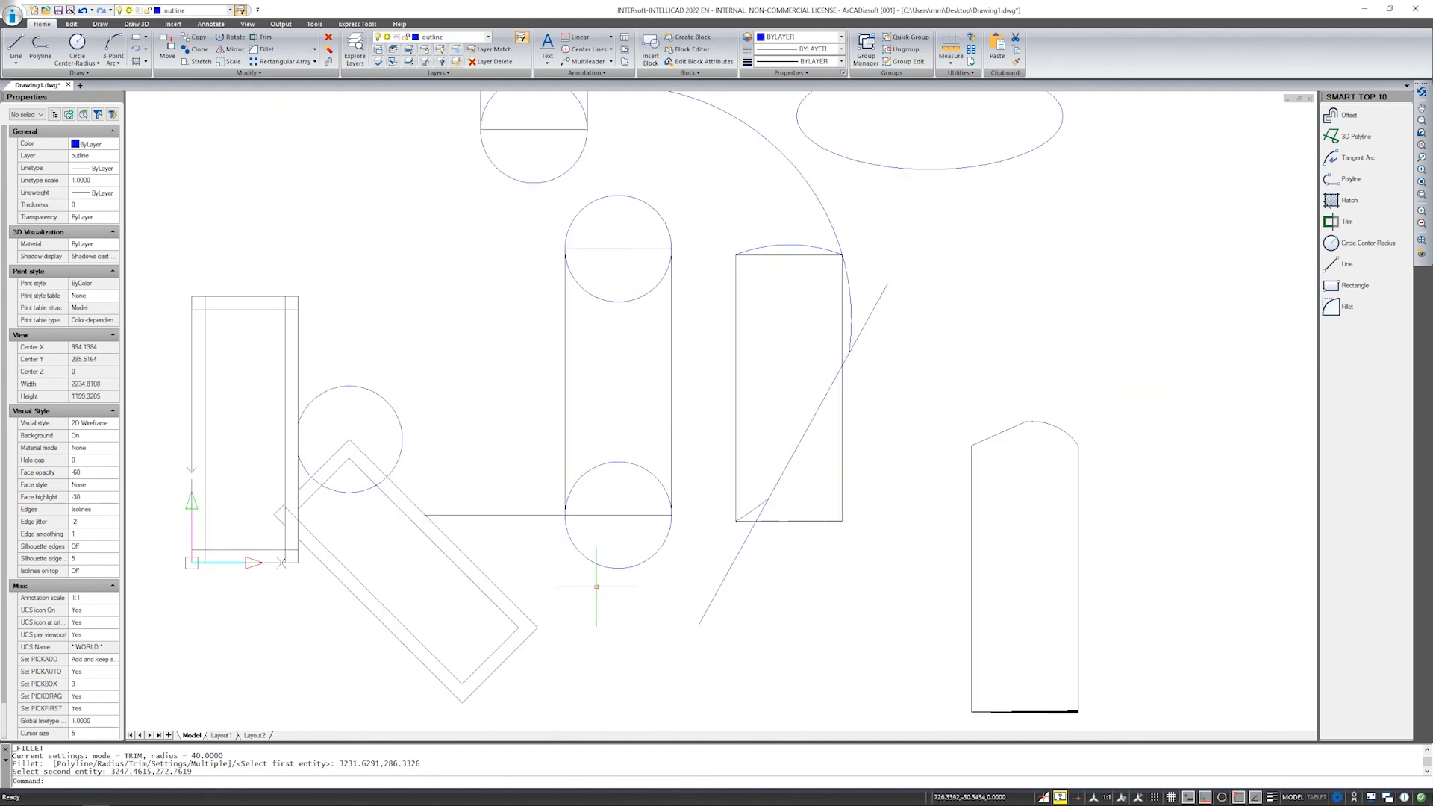
pyautogui.press('Return')
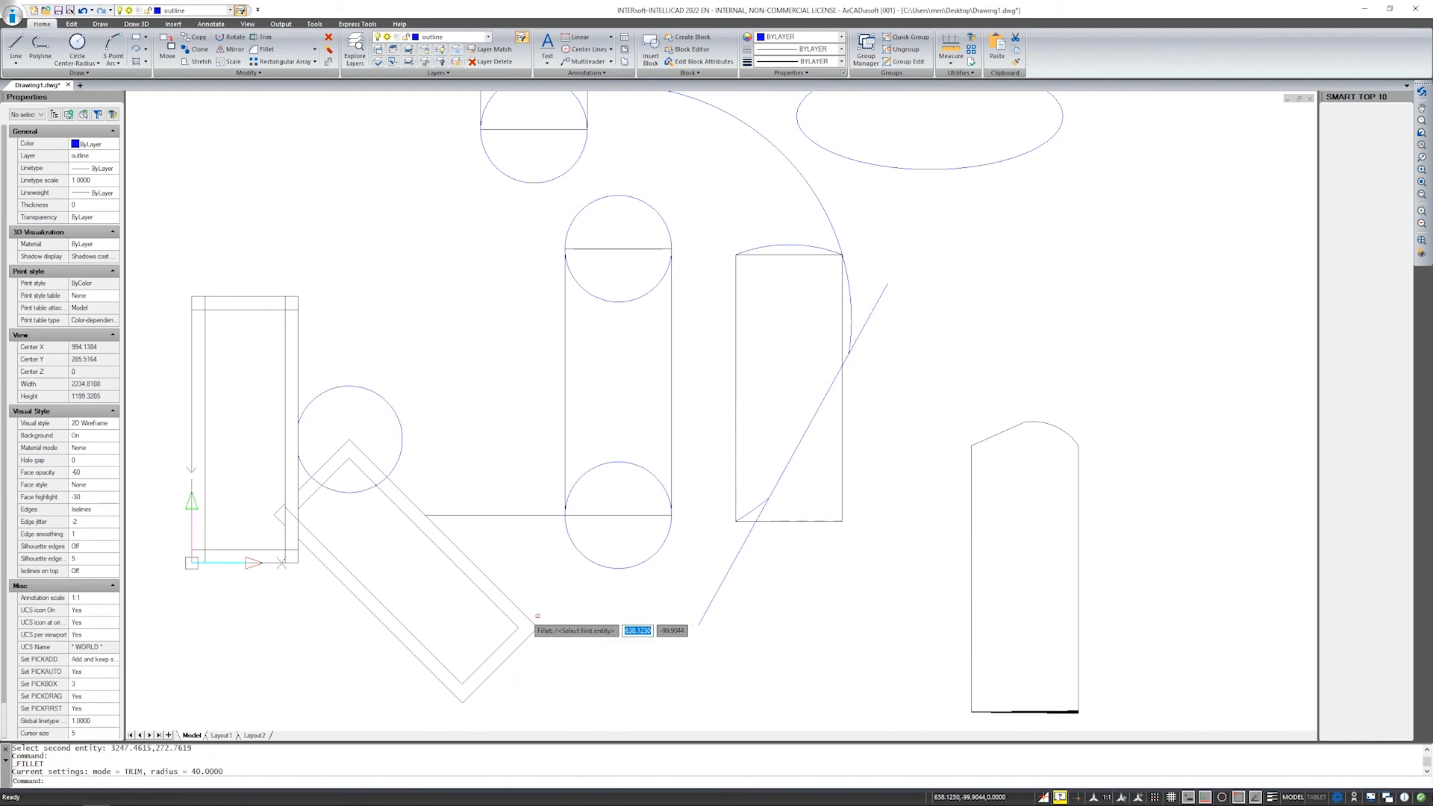
pyautogui.click(524, 613)
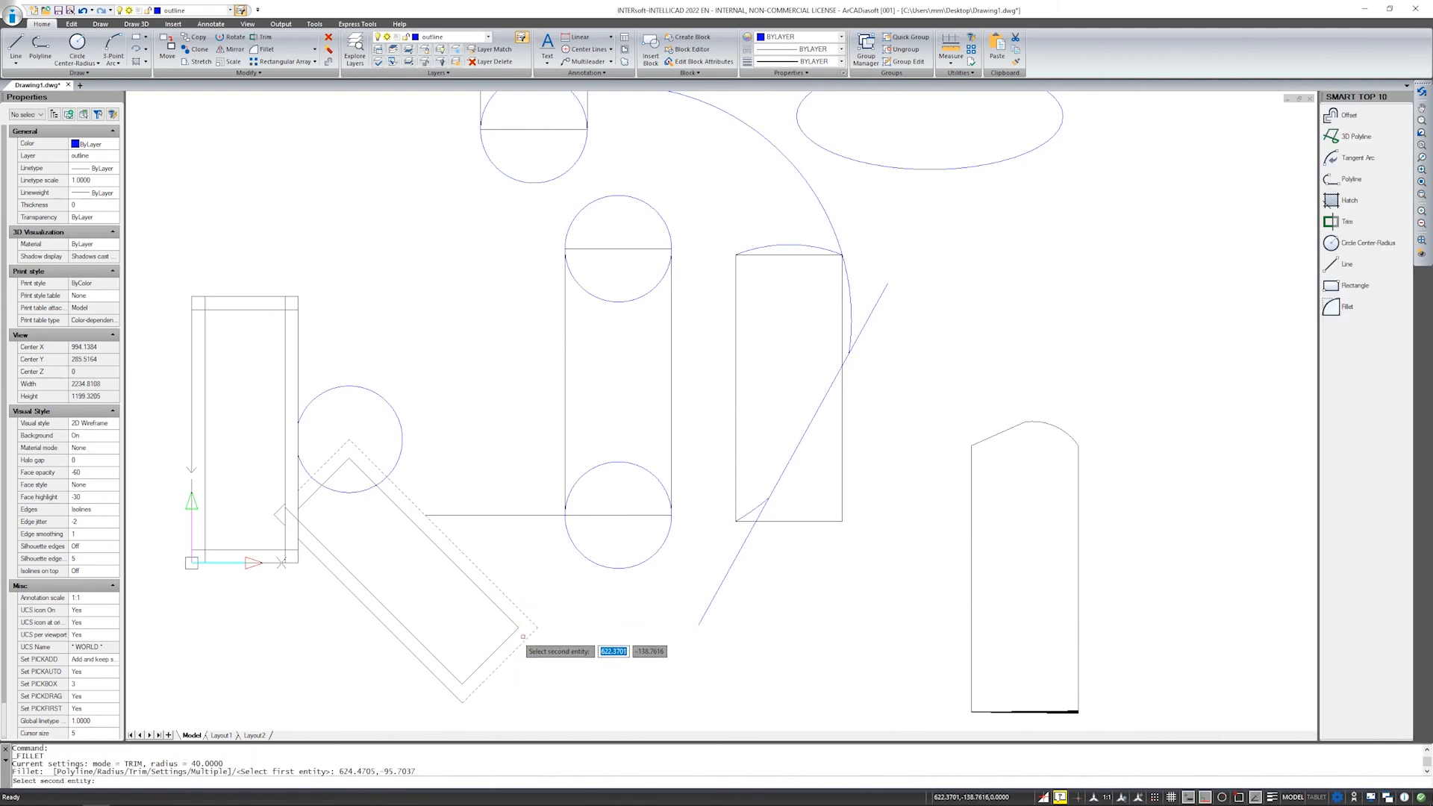
pyautogui.press('Escape')
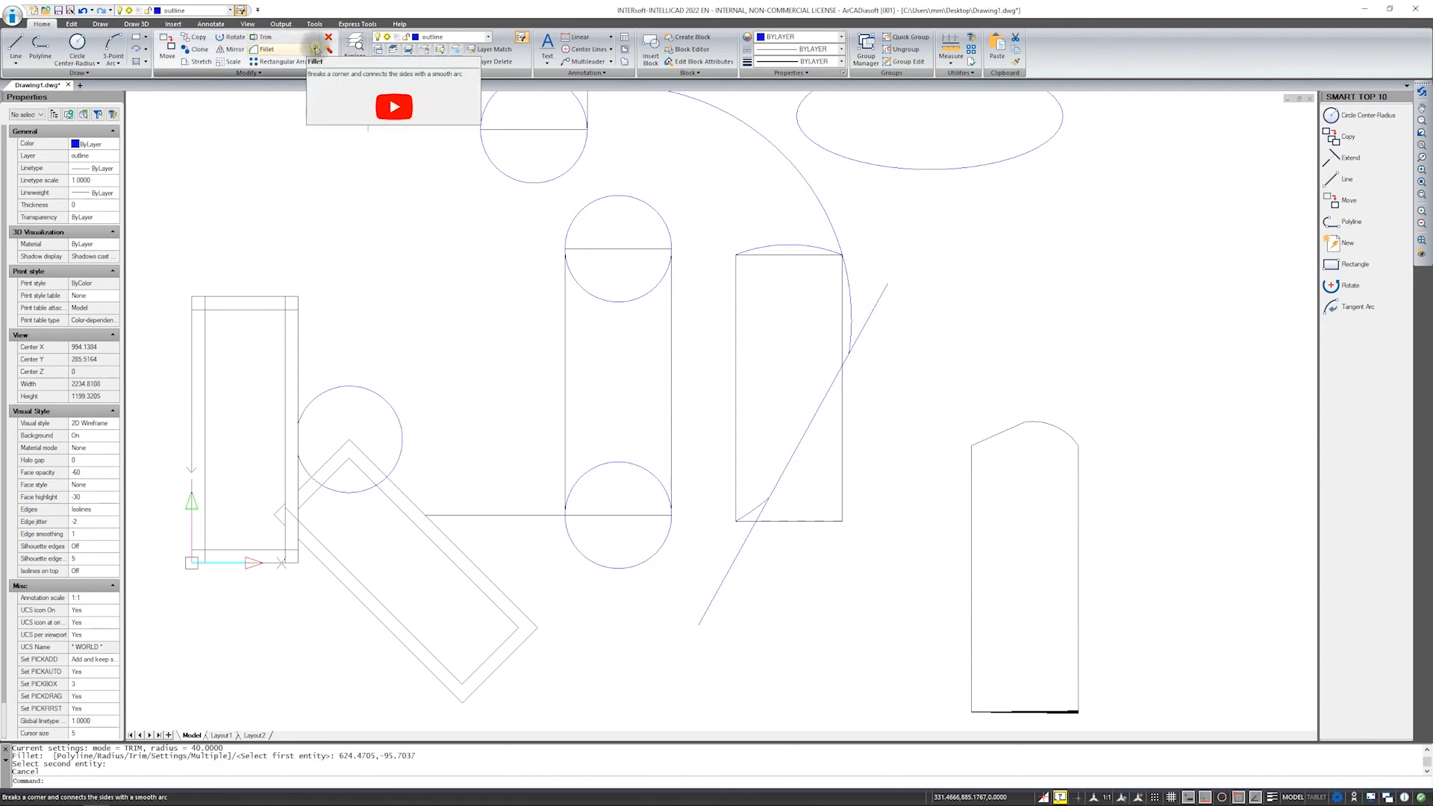
# Chamfer the two upper inner corners of the upright double rectangle with zero distances, joining the inner lines into sharp corners.
pyautogui.click(281, 50)
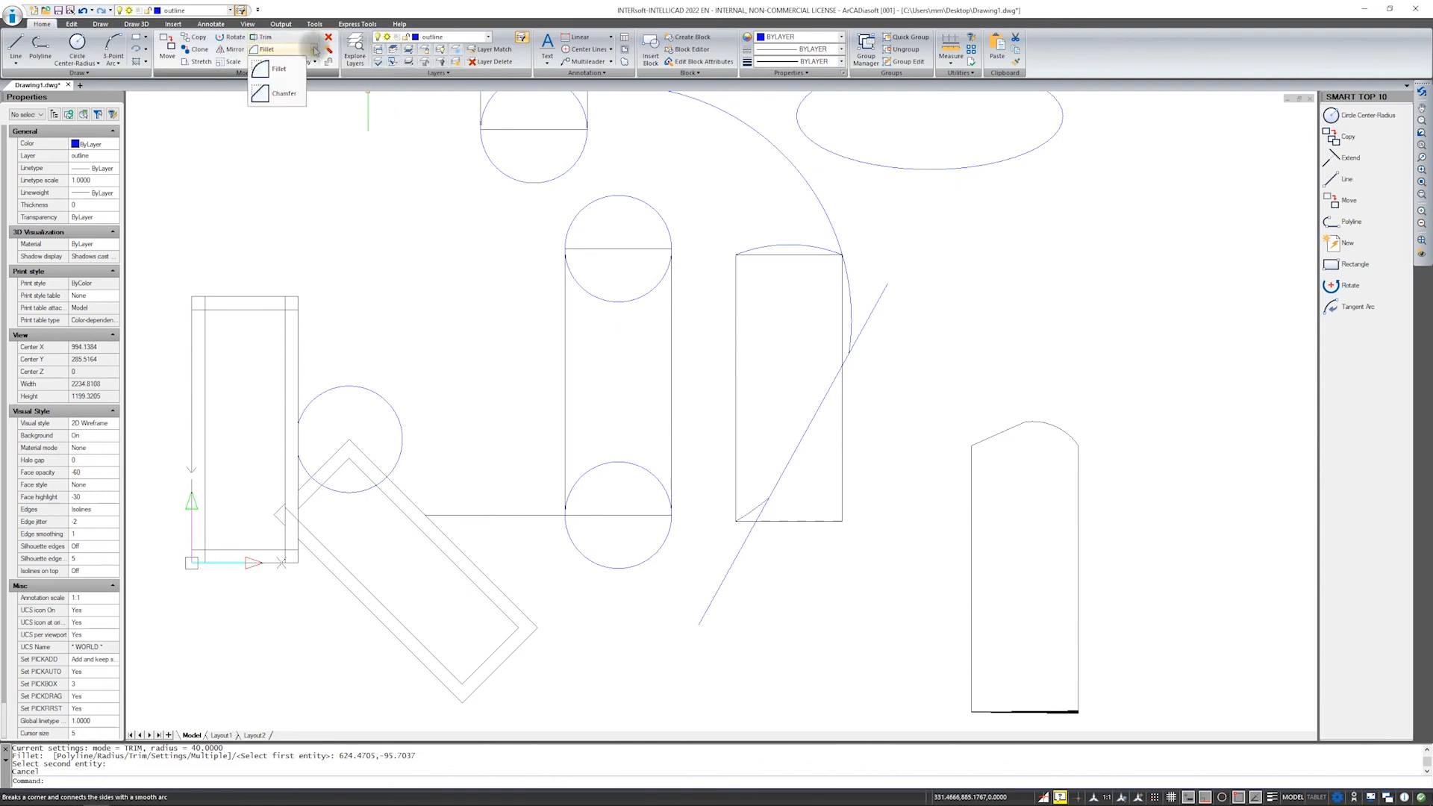
pyautogui.click(278, 96)
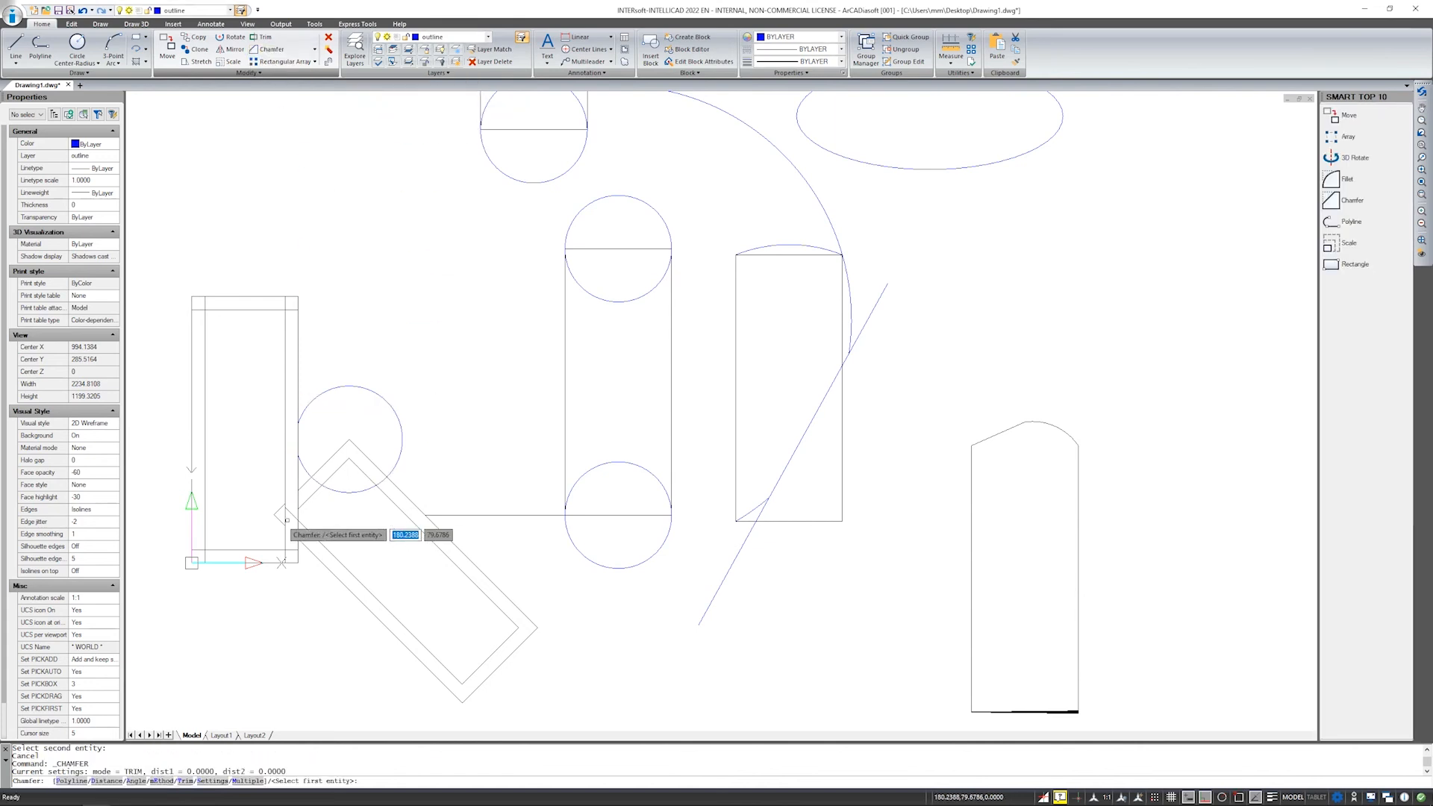
pyautogui.scroll(3, 282, 316)
pyautogui.moveTo(441, 407); pyautogui.dragTo(870, 387, button='middle')
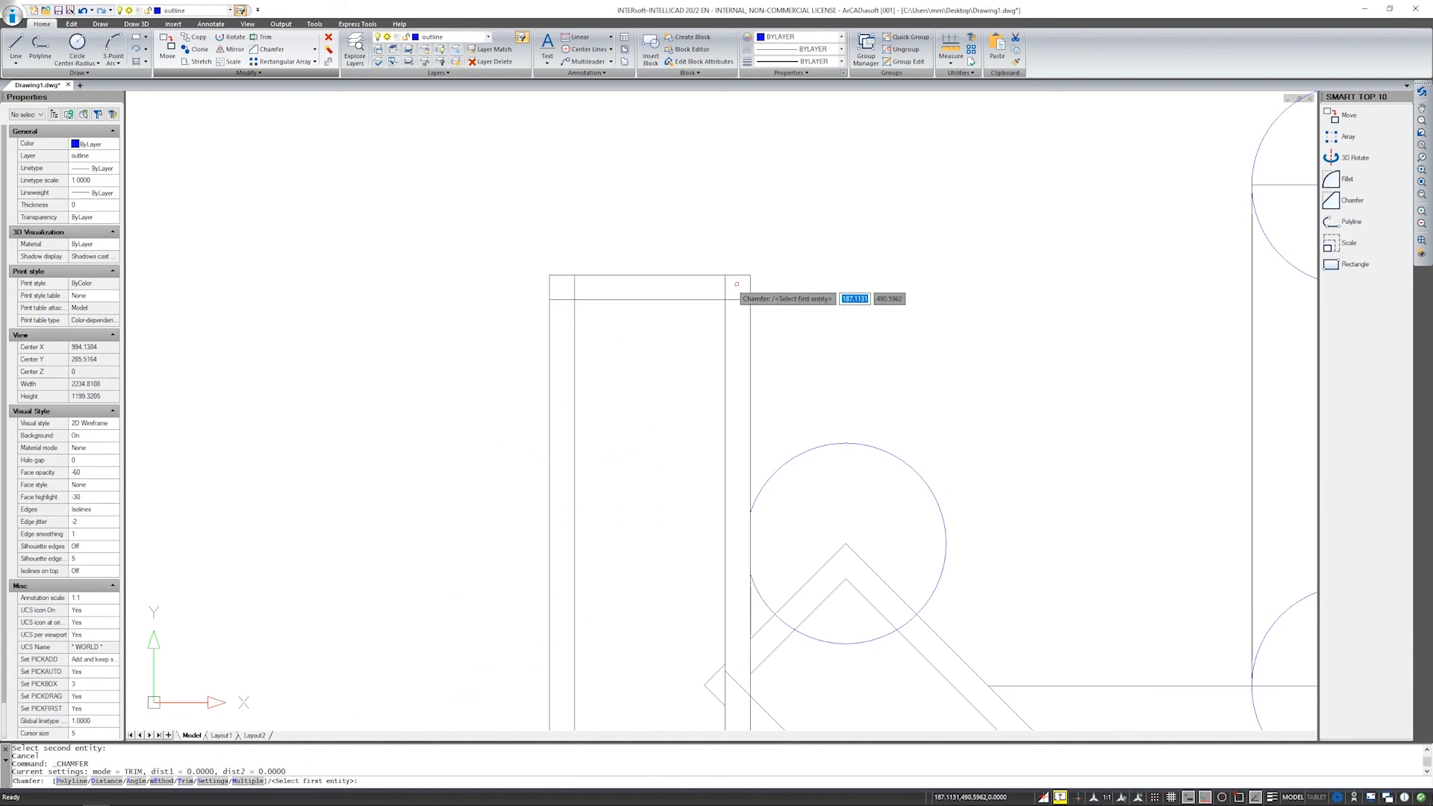
pyautogui.click(717, 299)
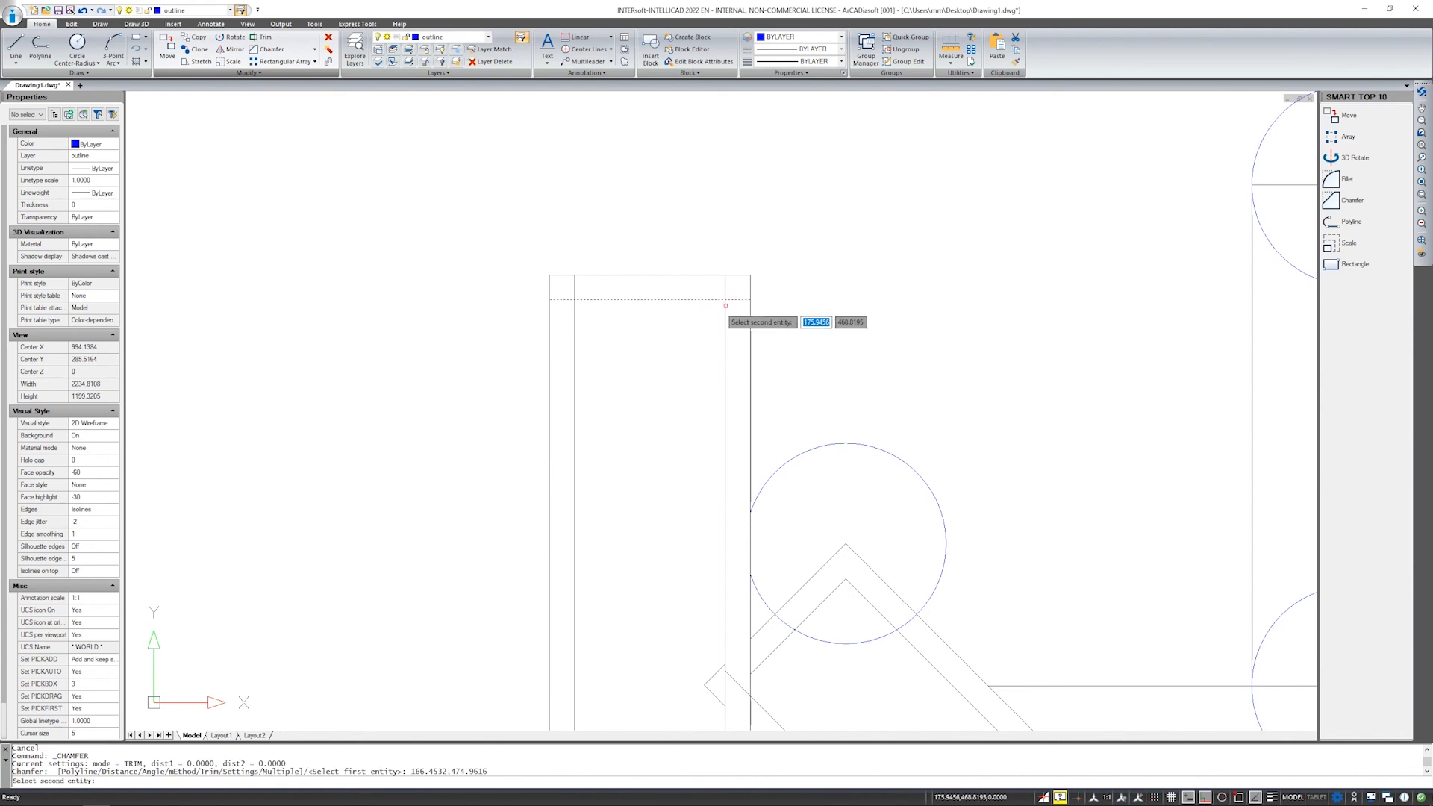
pyautogui.click(724, 314)
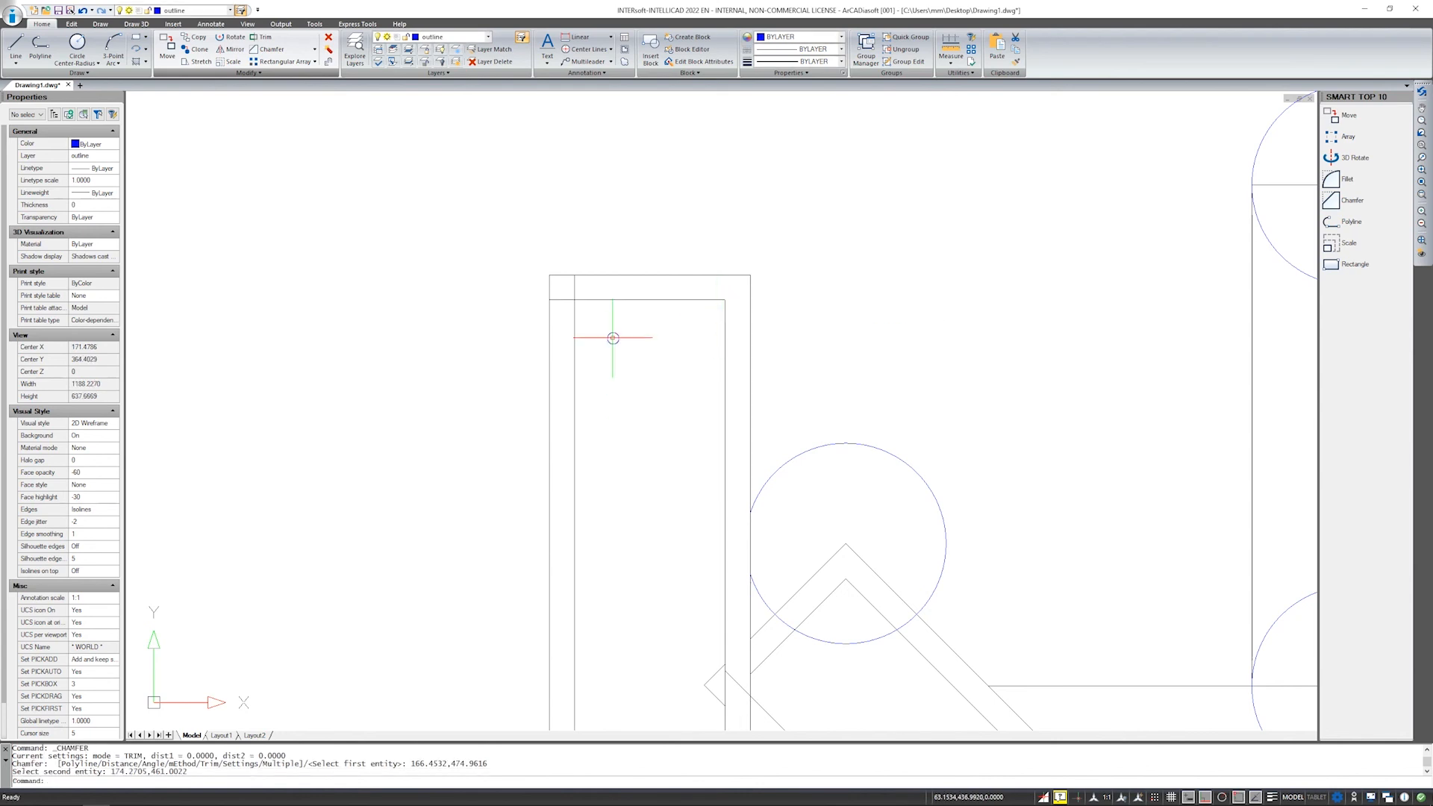
pyautogui.press('Return')
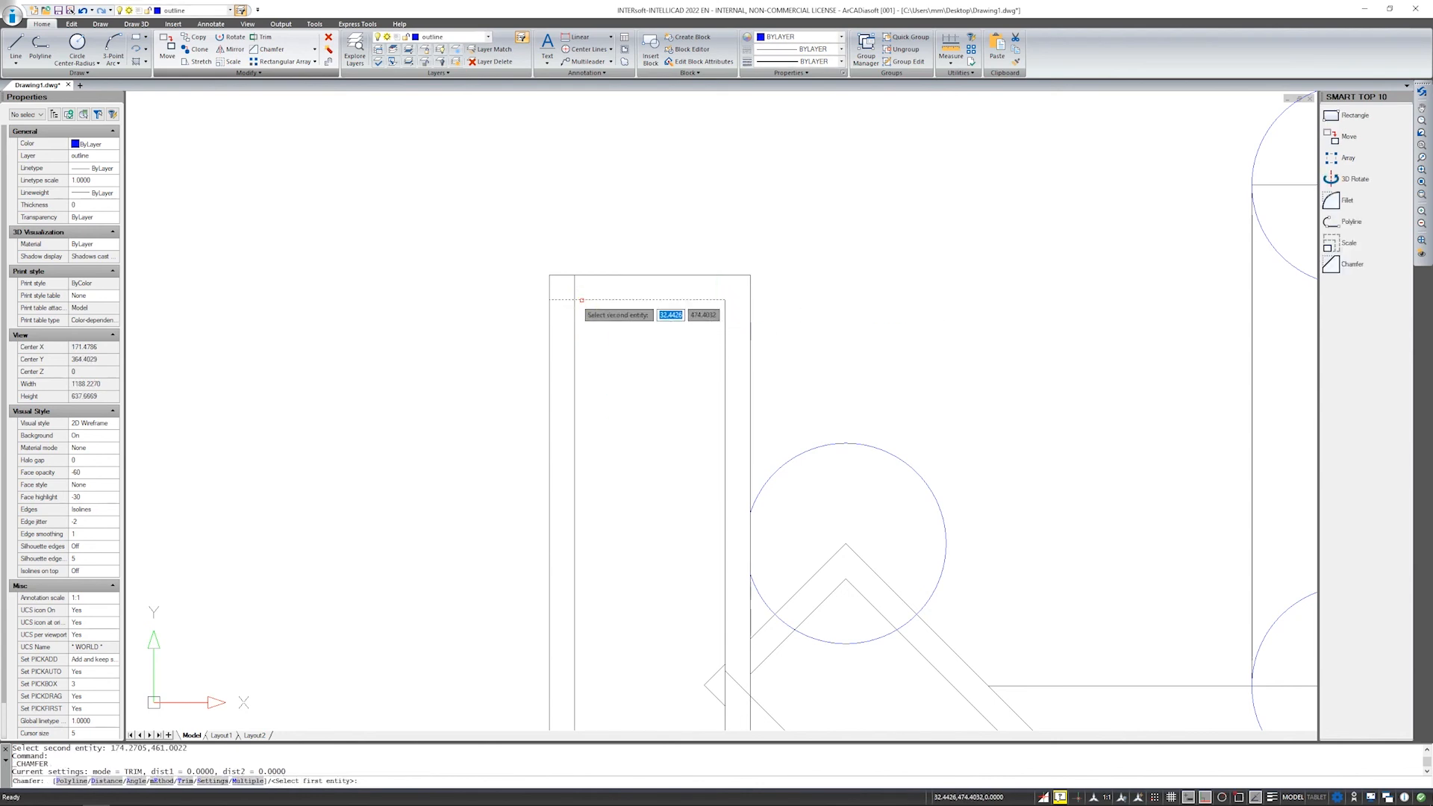
pyautogui.click(582, 299)
pyautogui.click(574, 323)
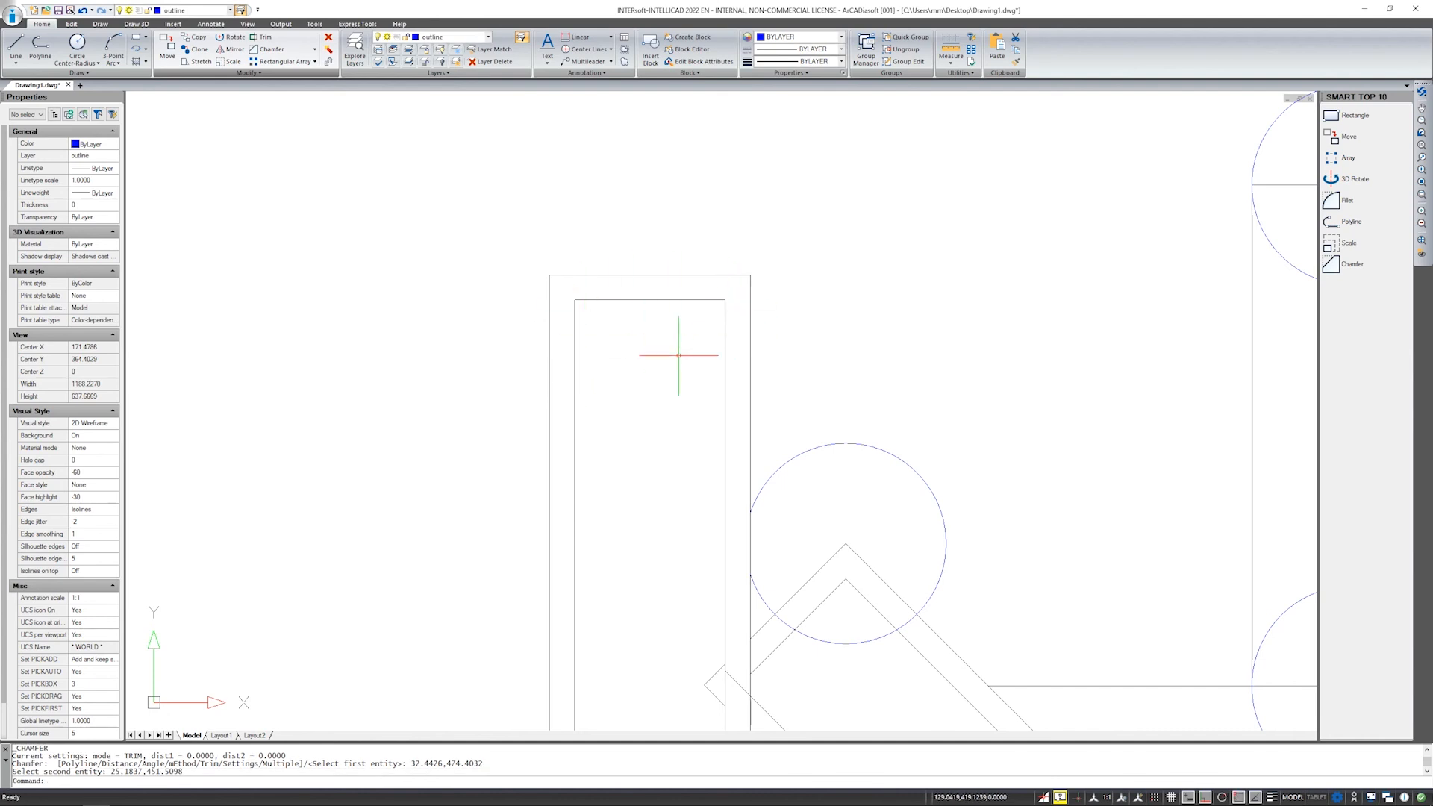
# Chamfer the lower-left inner corner of the upright double rectangle with zero distances and end the Chamfer command.
pyautogui.moveTo(694, 518); pyautogui.dragTo(654, 394, button='middle')
pyautogui.scroll(-1, 585, 438)
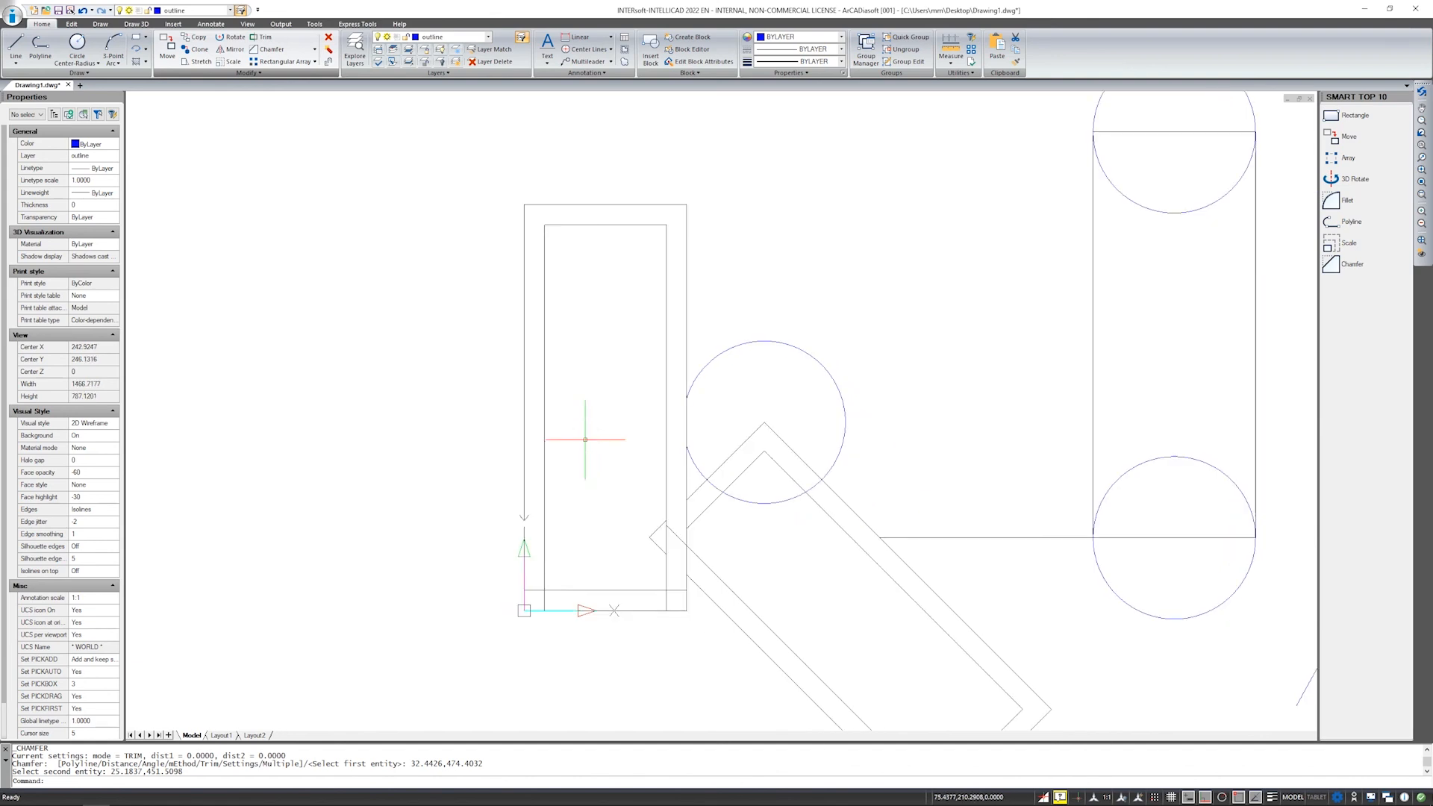
pyautogui.press('Return')
pyautogui.click(550, 591)
pyautogui.click(543, 582)
pyautogui.press('Return')
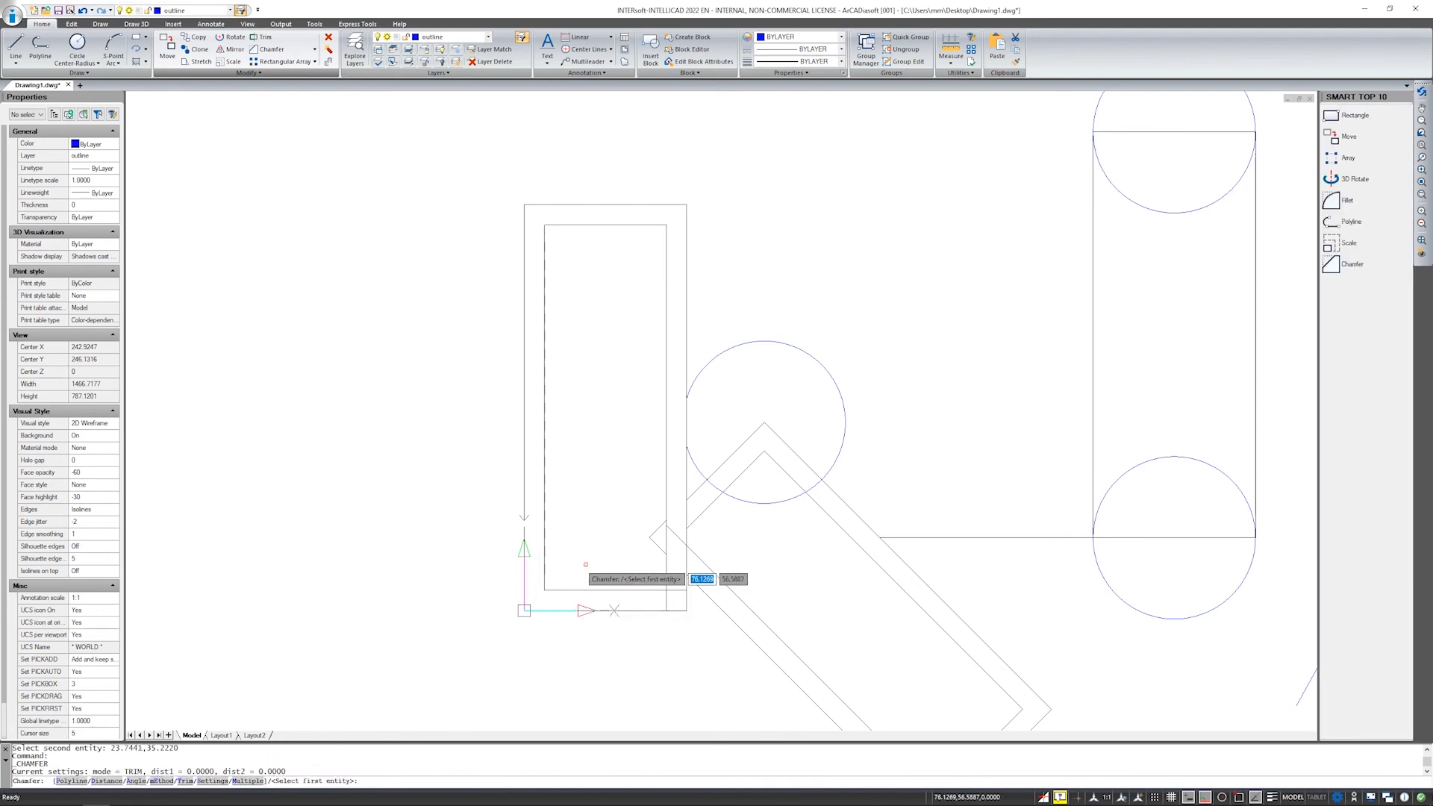
pyautogui.press('Escape')
# Rotate the whole link part 30 degrees about the centre of the smaller circle pair with ortho off, and undo the rotation.
pyautogui.scroll(-5, 453, 579)
pyautogui.scroll(3, 1171, 524)
pyautogui.scroll(2, 1171, 524)
pyautogui.moveTo(1141, 529); pyautogui.dragTo(981, 489, button='middle')
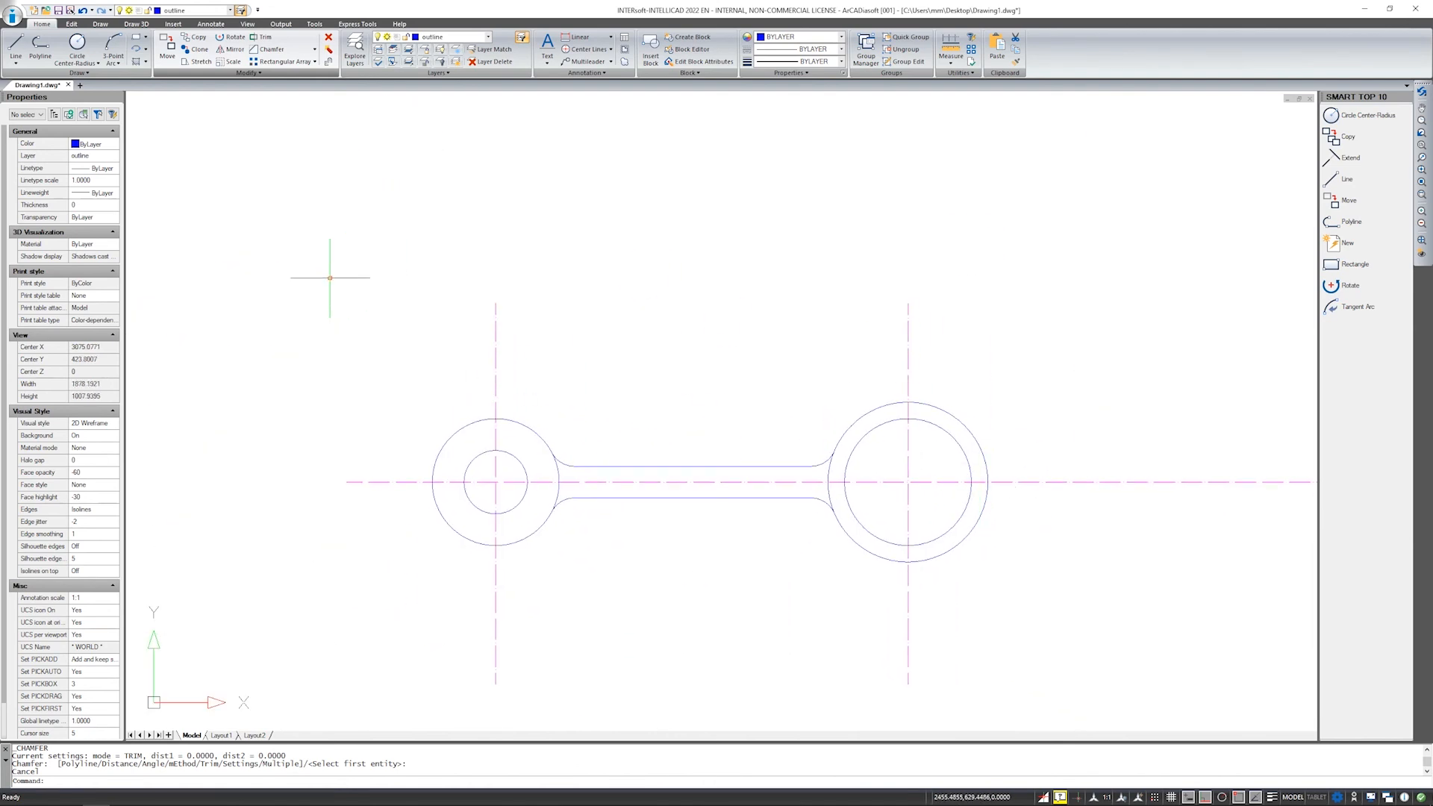
pyautogui.moveTo(1033, 269); pyautogui.dragTo(314, 628)
pyautogui.rightClick(525, 590)
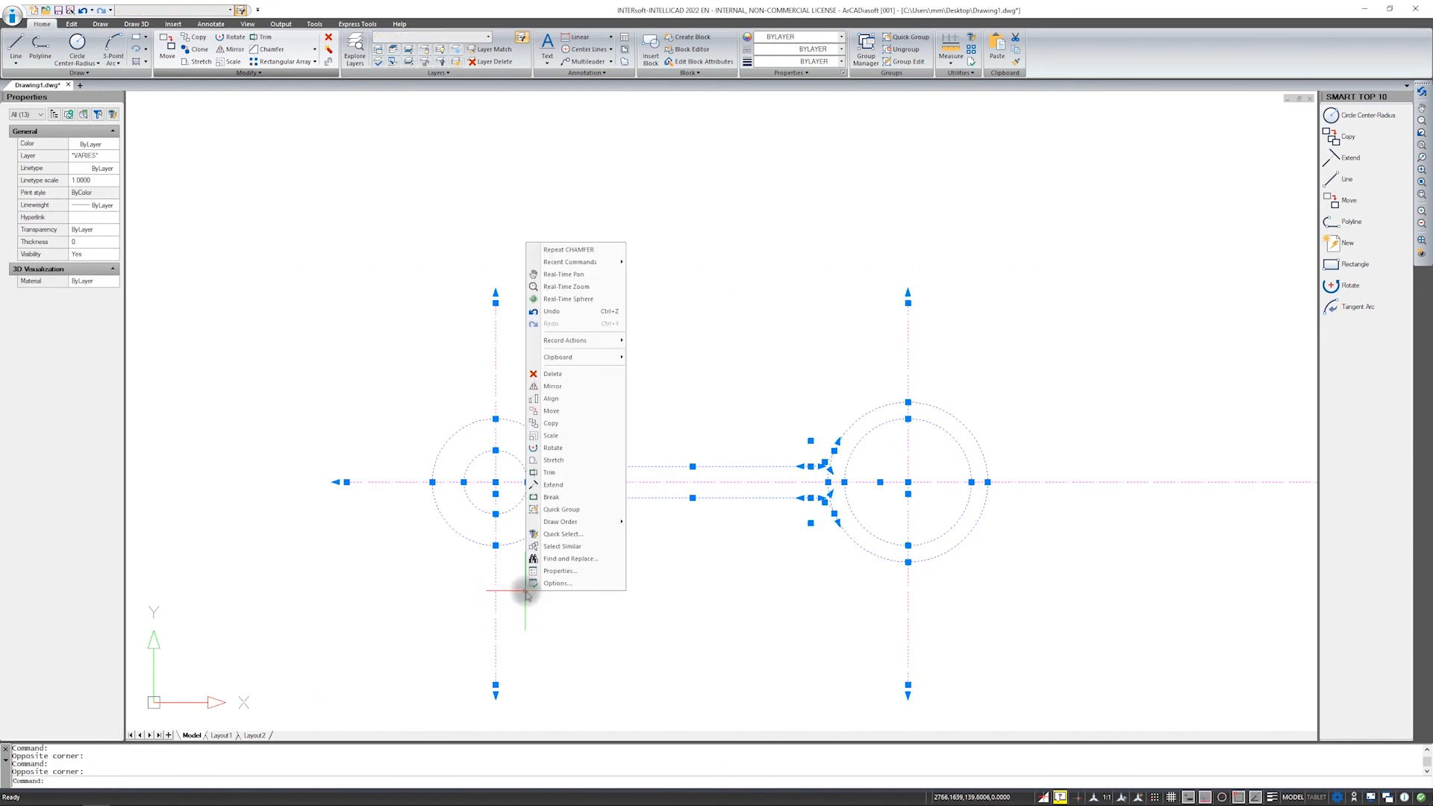
pyautogui.click(551, 448)
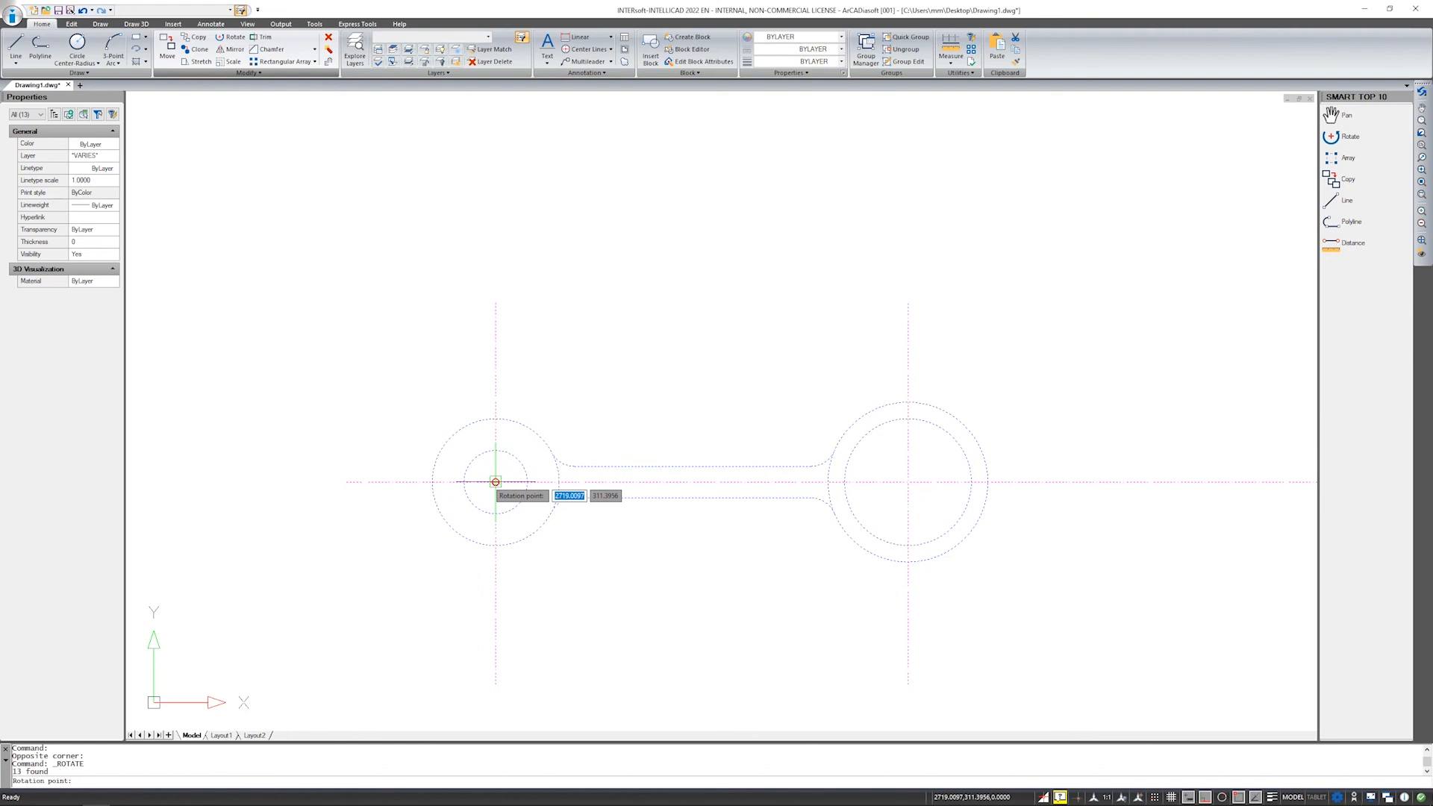
pyautogui.click(496, 482)
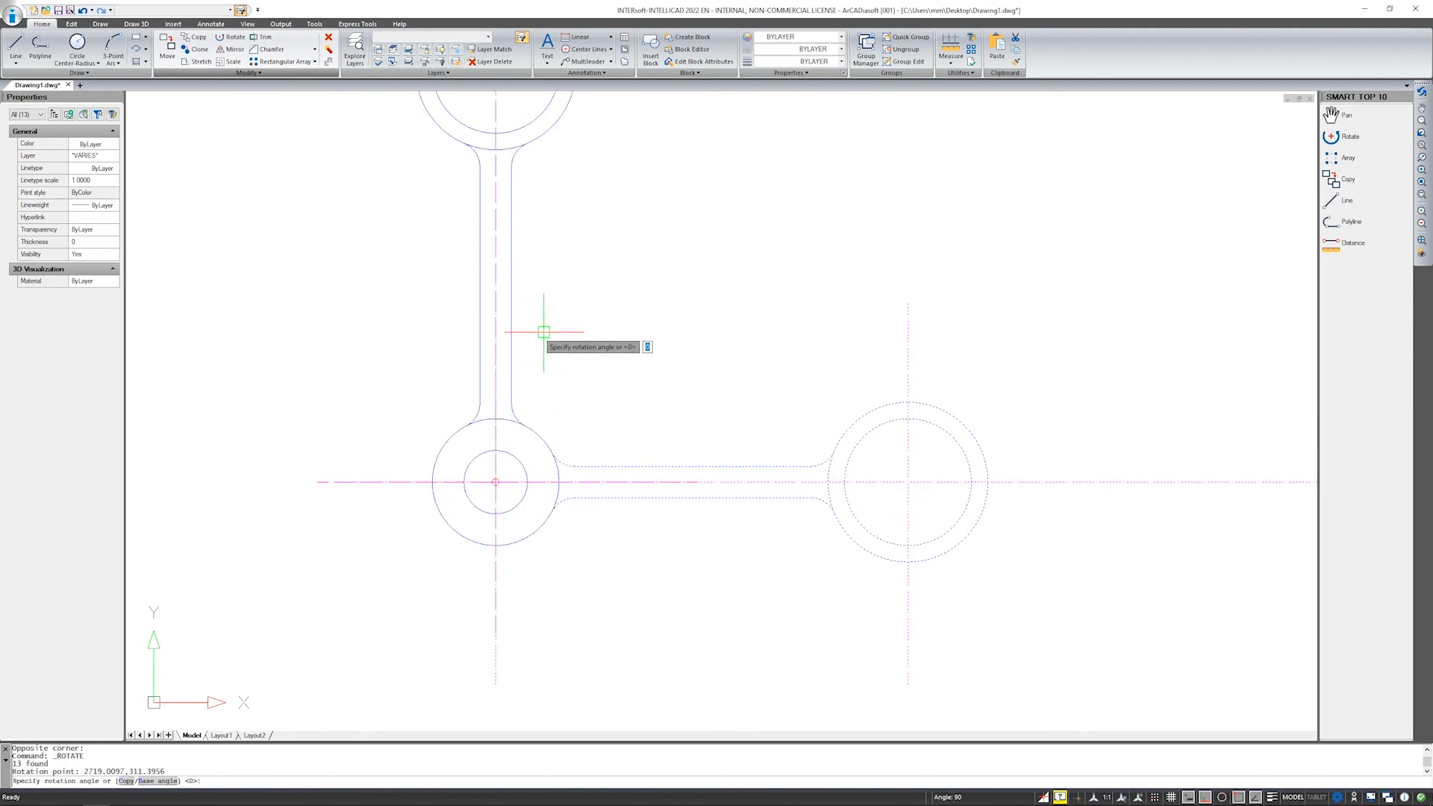
pyautogui.click(1188, 797)
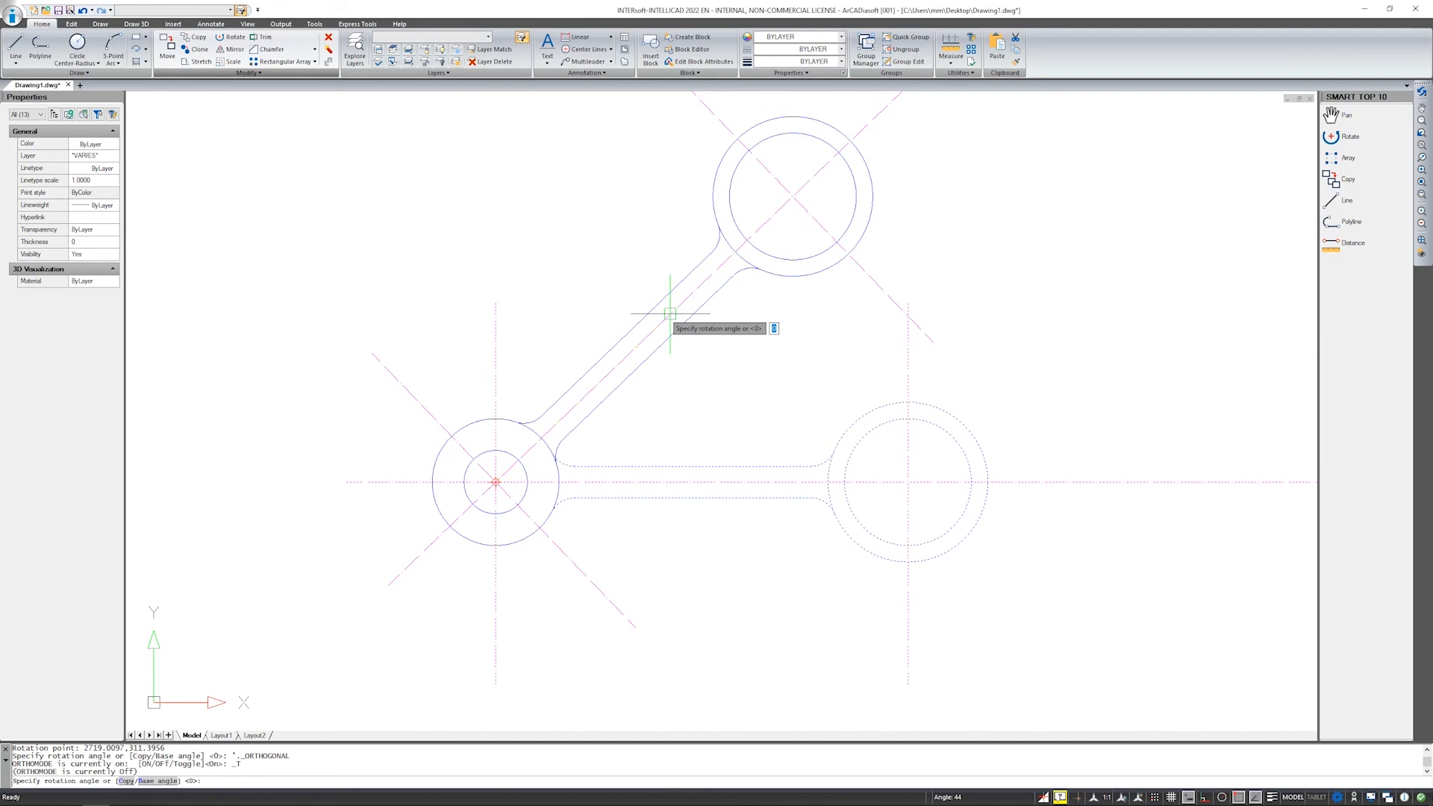
pyautogui.write('3')
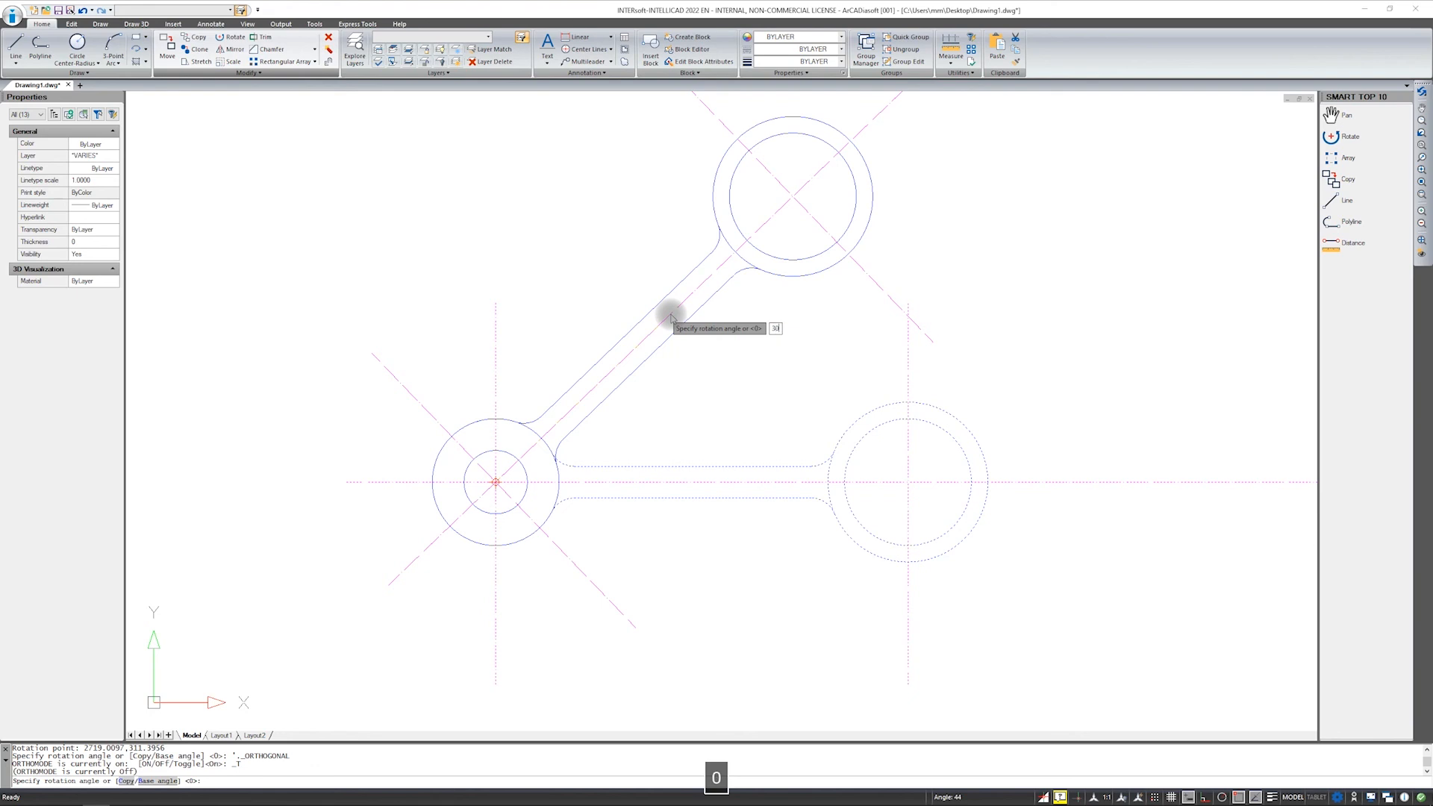
pyautogui.press('Return')
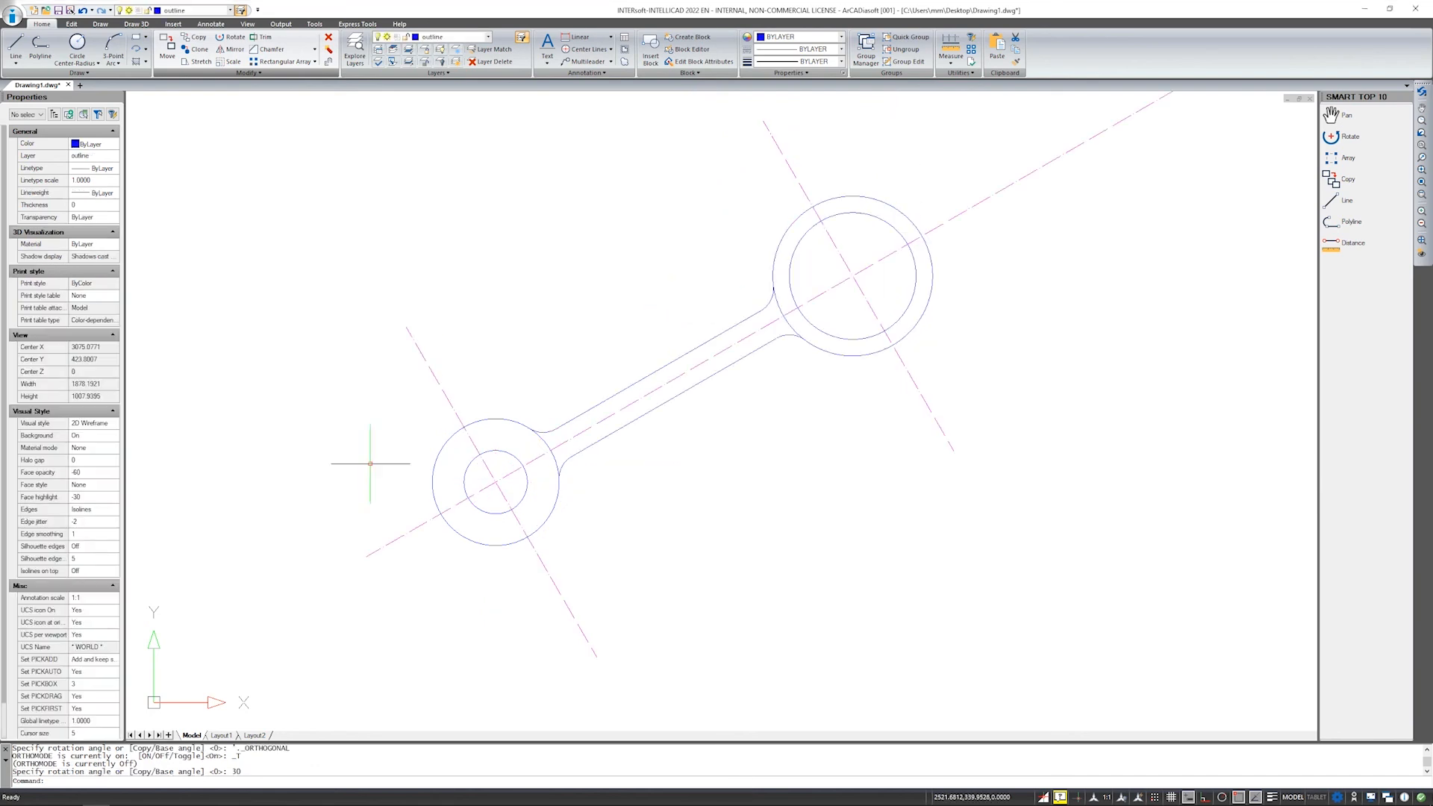
pyautogui.hotkey('ctrl', 'z')
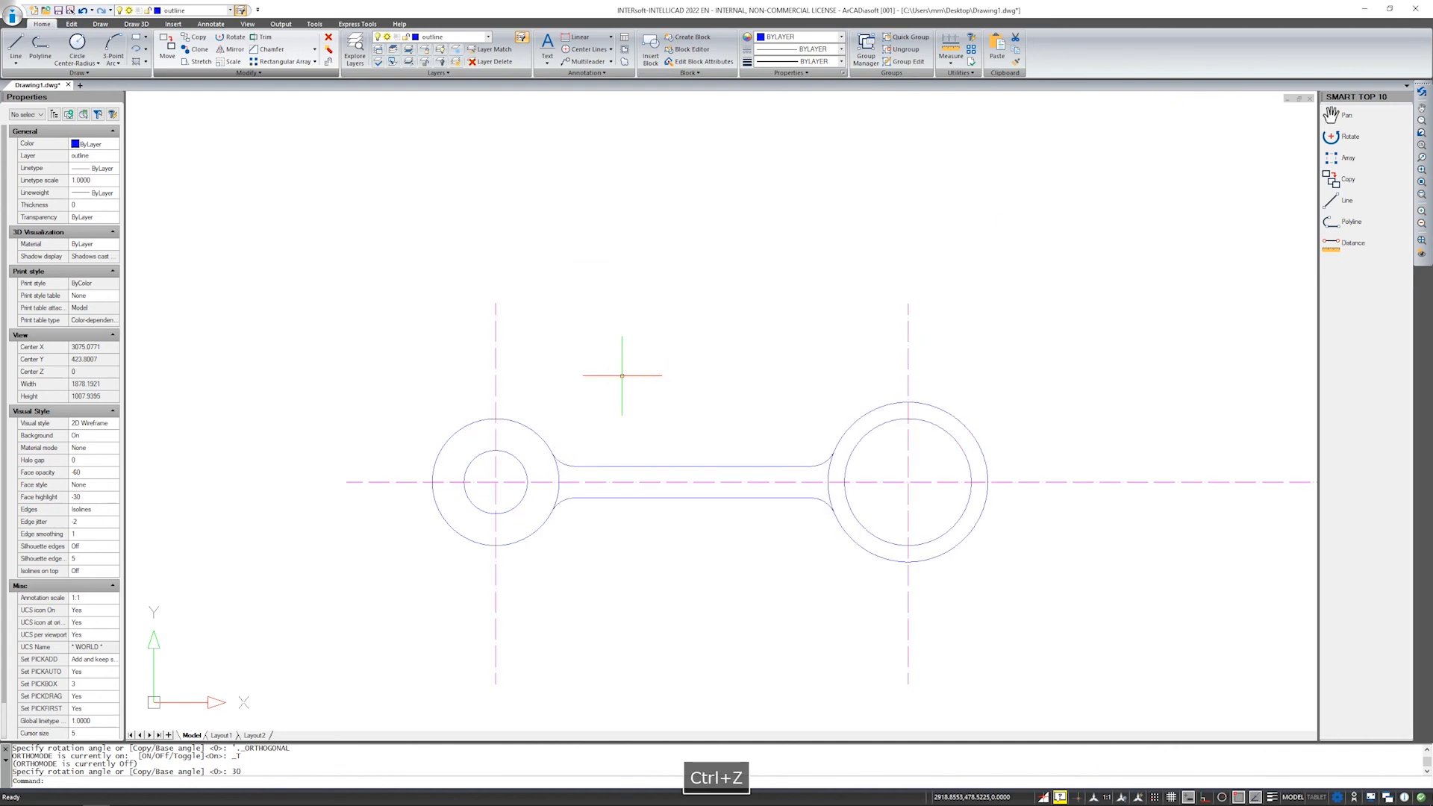
# Rotate a copy of the whole link part by 30 degrees about the smaller circle pair's centre, with ortho off.
pyautogui.click(1122, 258)
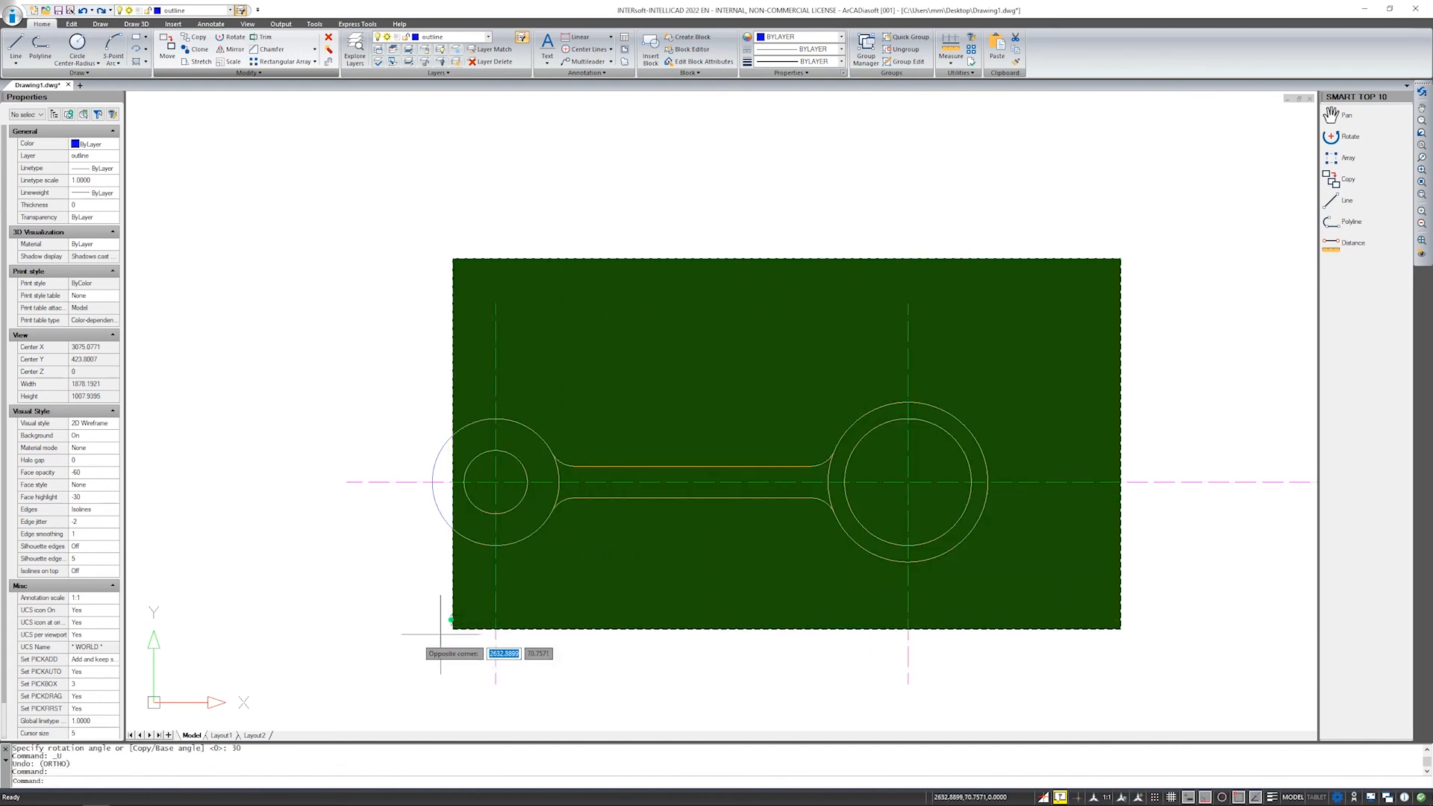
pyautogui.click(354, 643)
pyautogui.rightClick(580, 357)
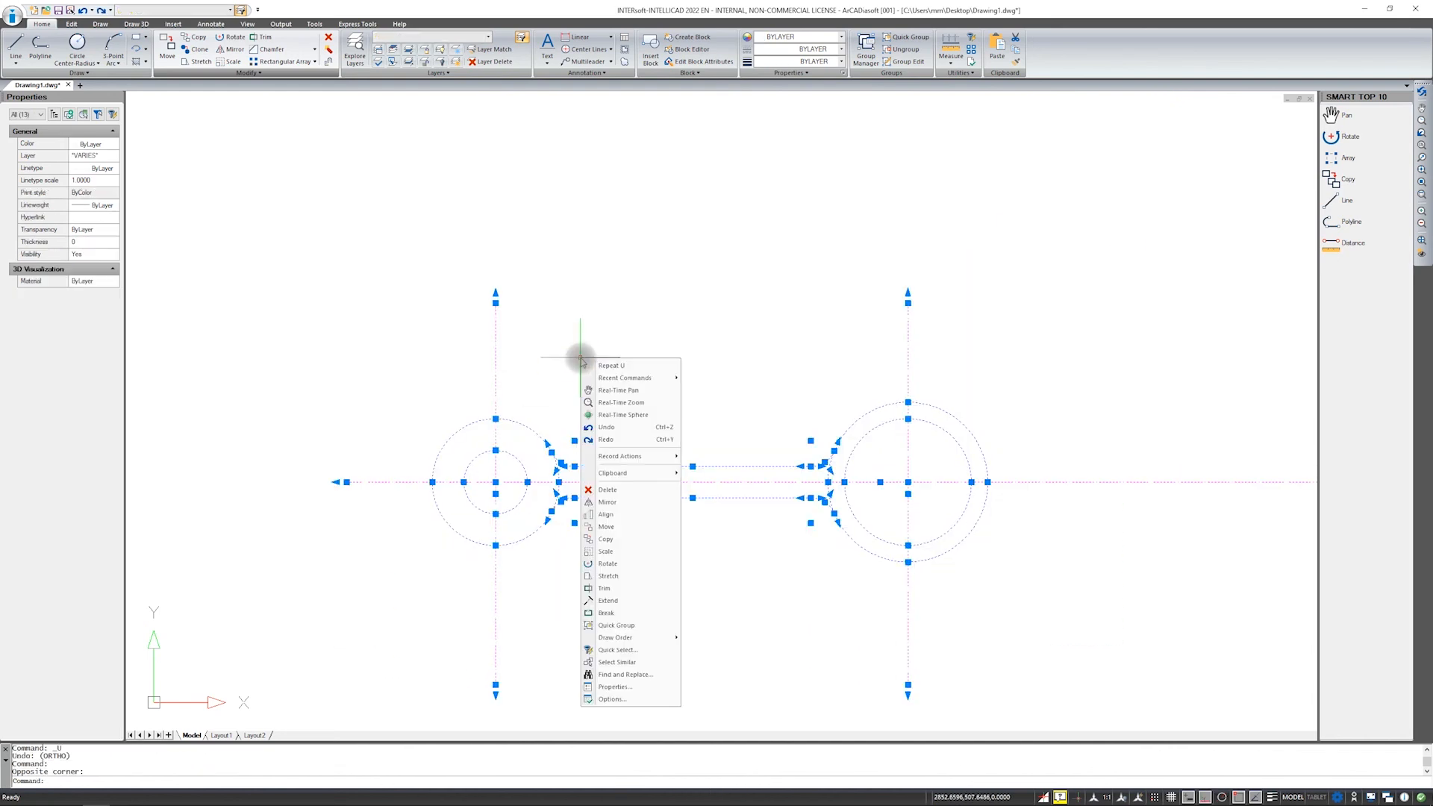
pyautogui.click(608, 565)
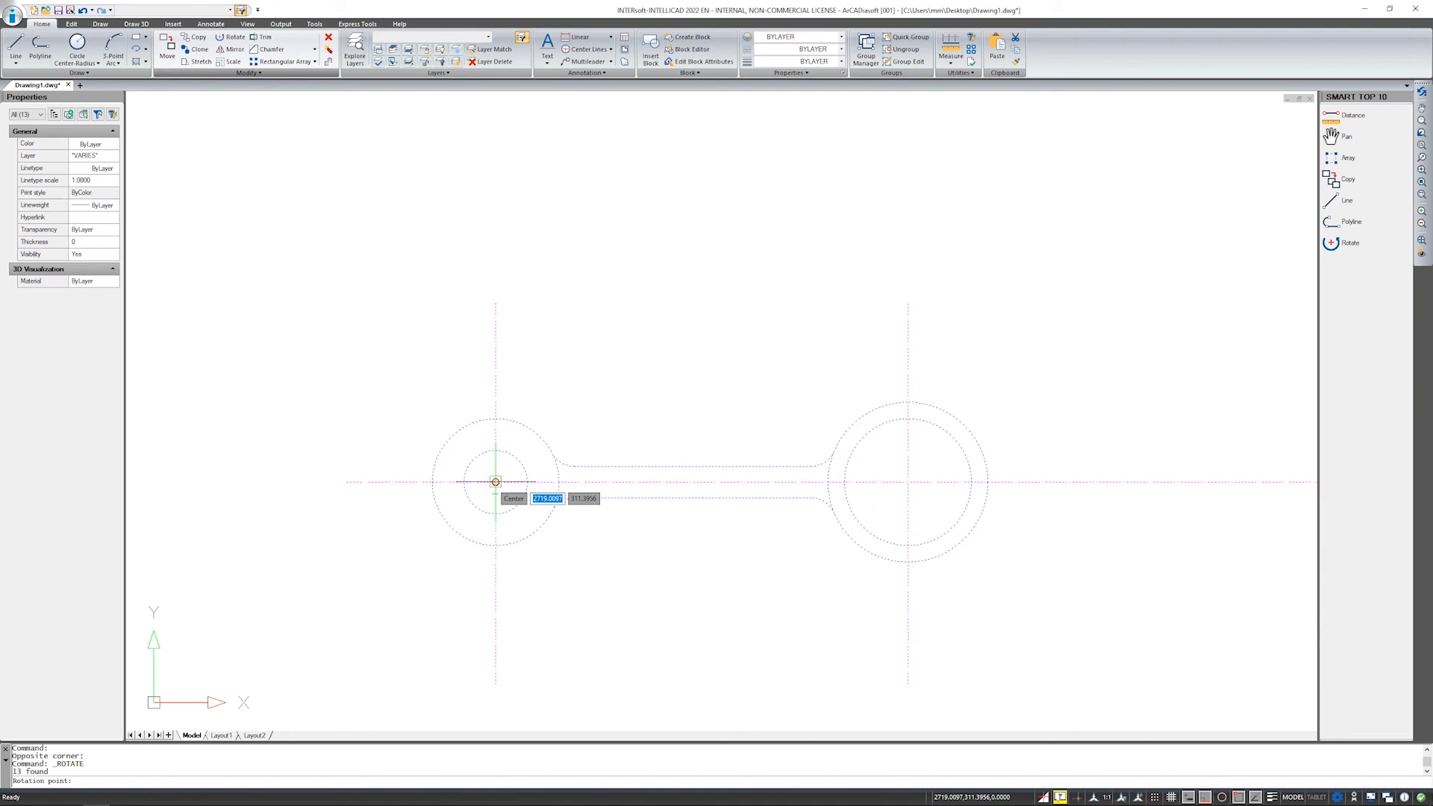
pyautogui.click(496, 483)
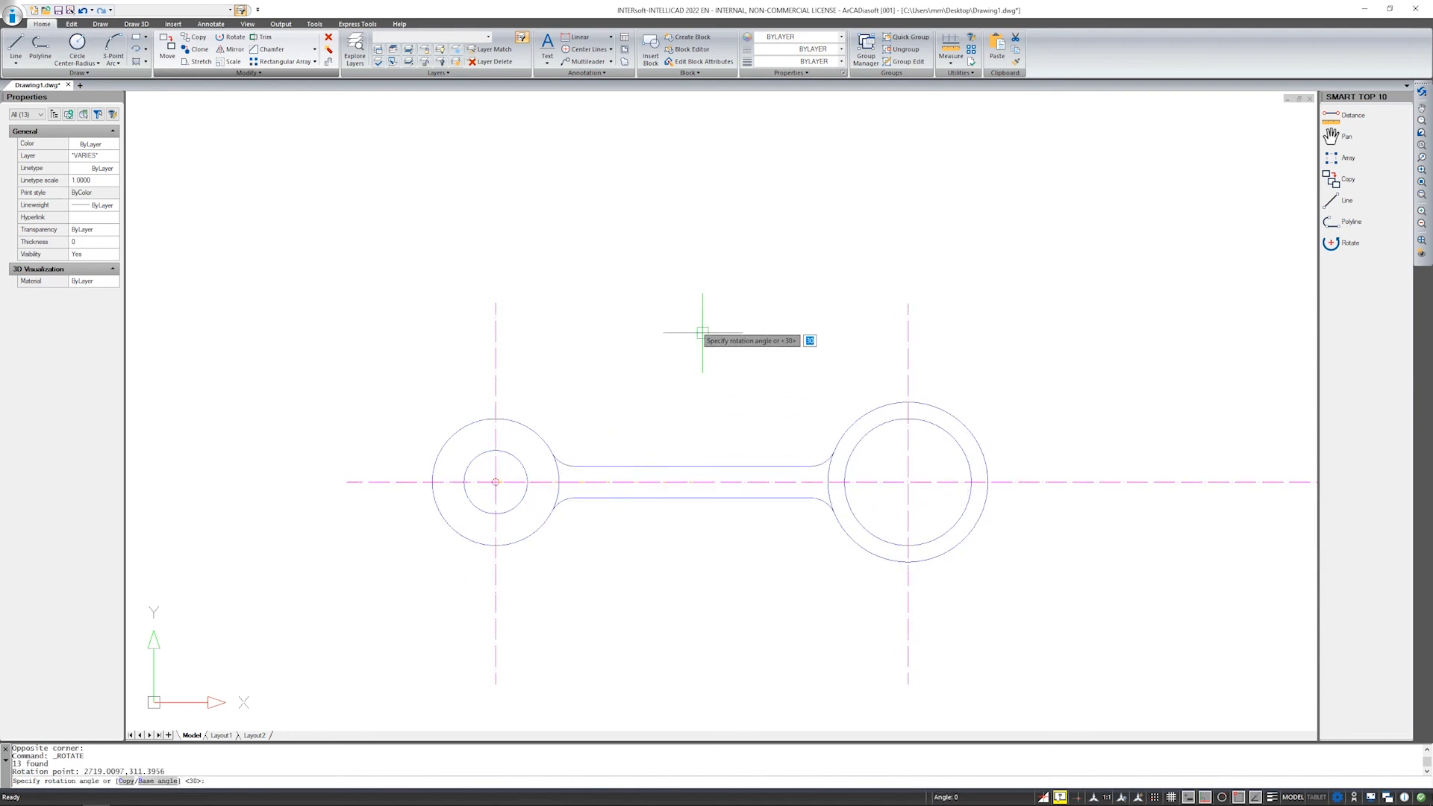
pyautogui.press('F8')
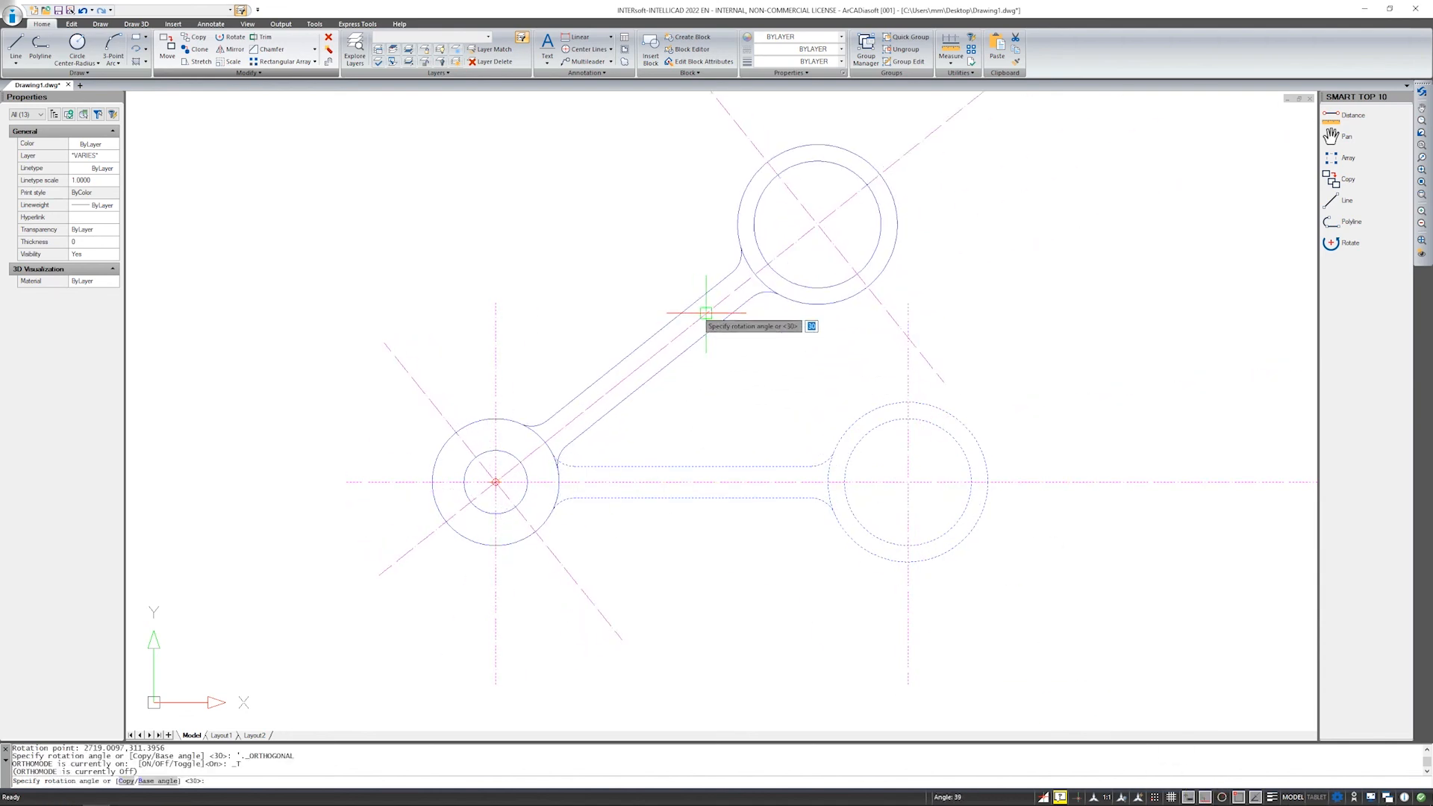
pyautogui.press('Down')
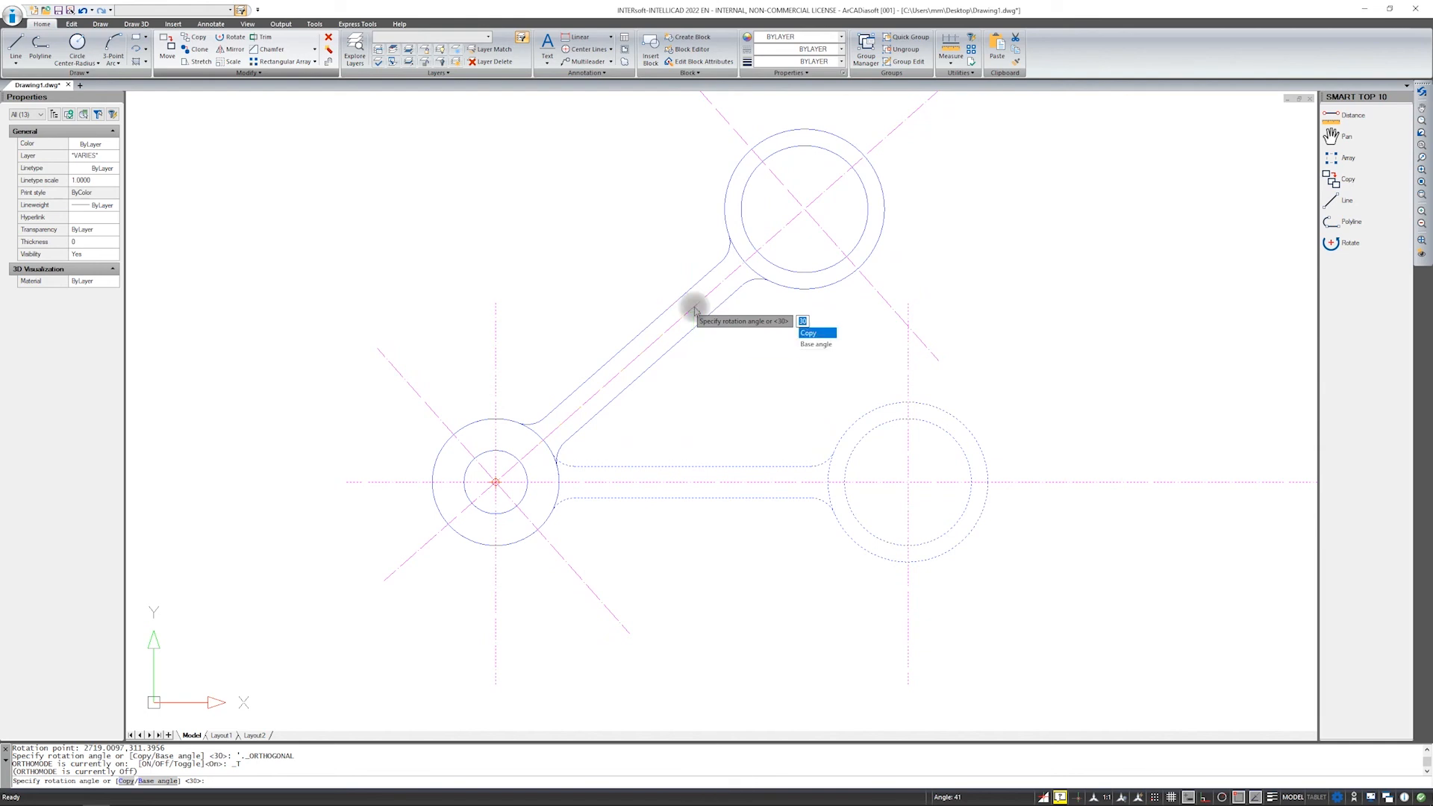
pyautogui.press('Return')
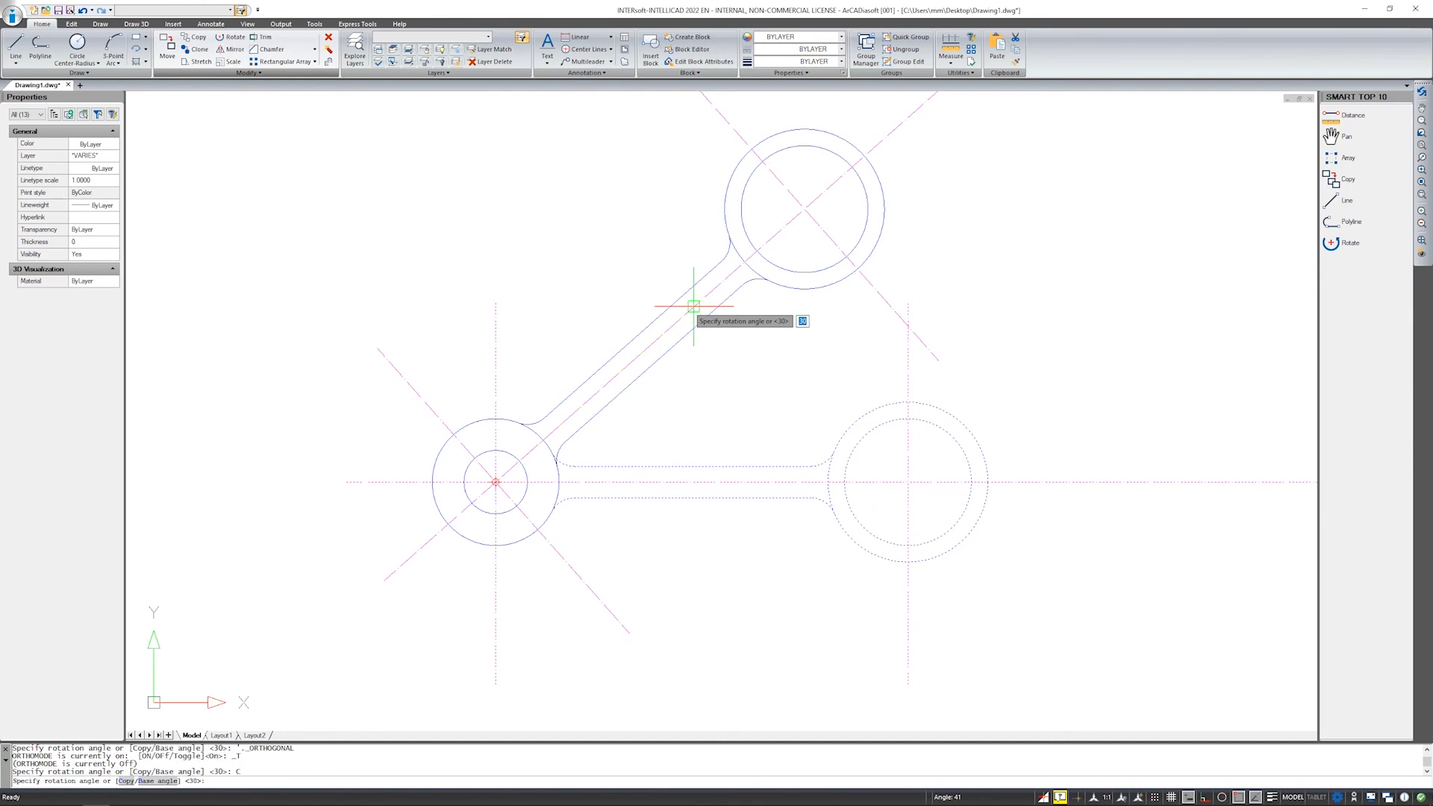
pyautogui.press('Return')
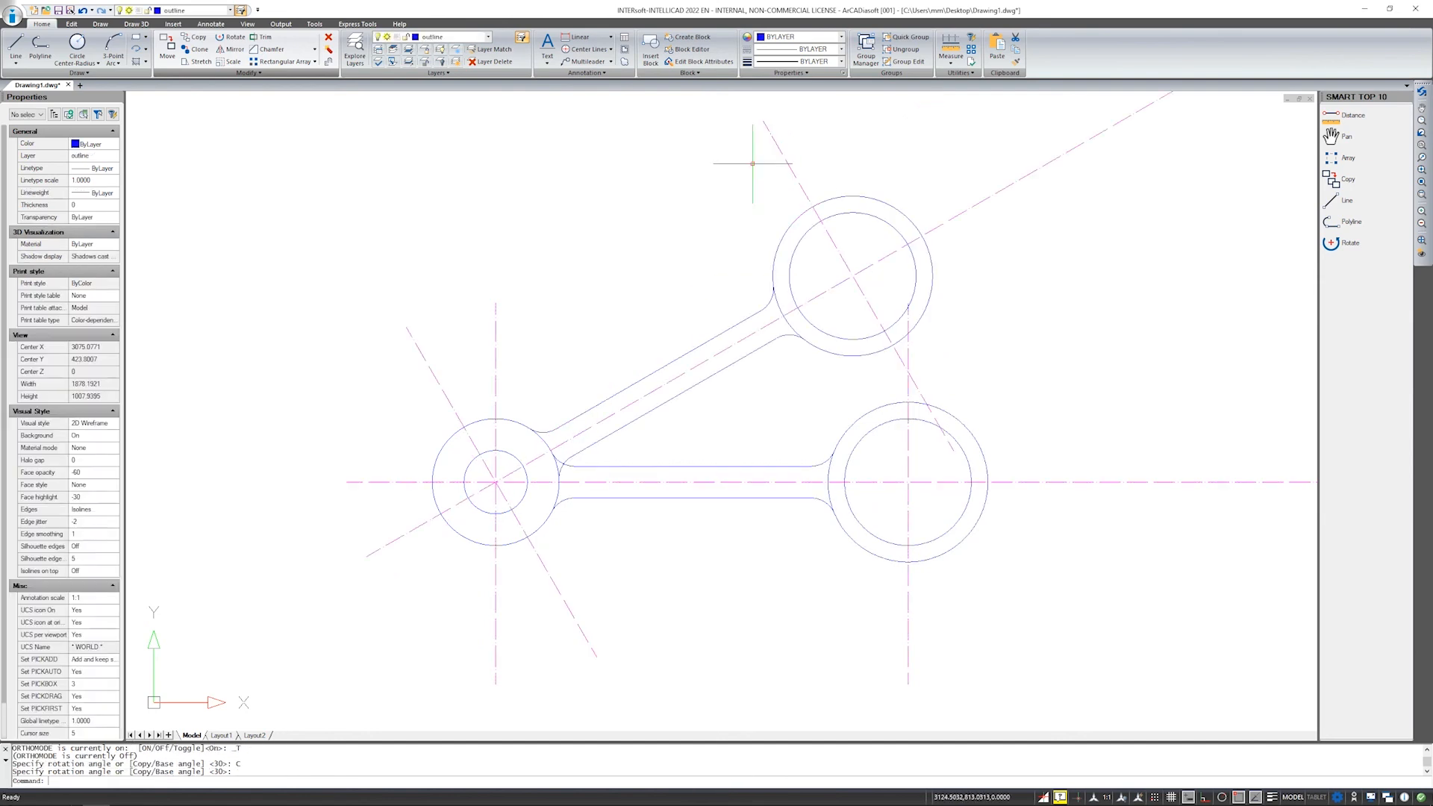
# Rotate a copy of the horizontal link by -60 degrees about the smaller circle pair's centre, leaving the steep inclined axis out of the selection.
pyautogui.click(1011, 602)
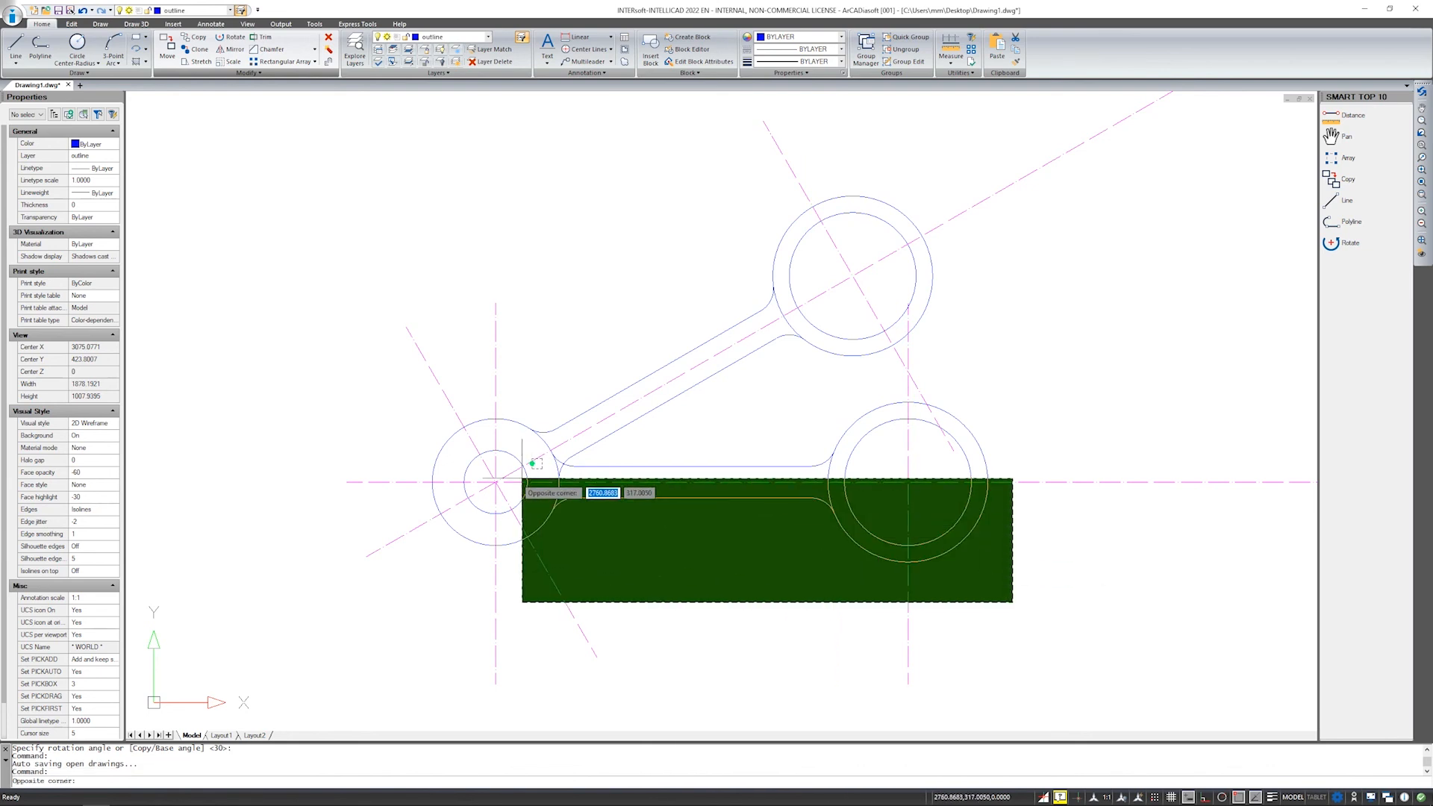
pyautogui.click(522, 478)
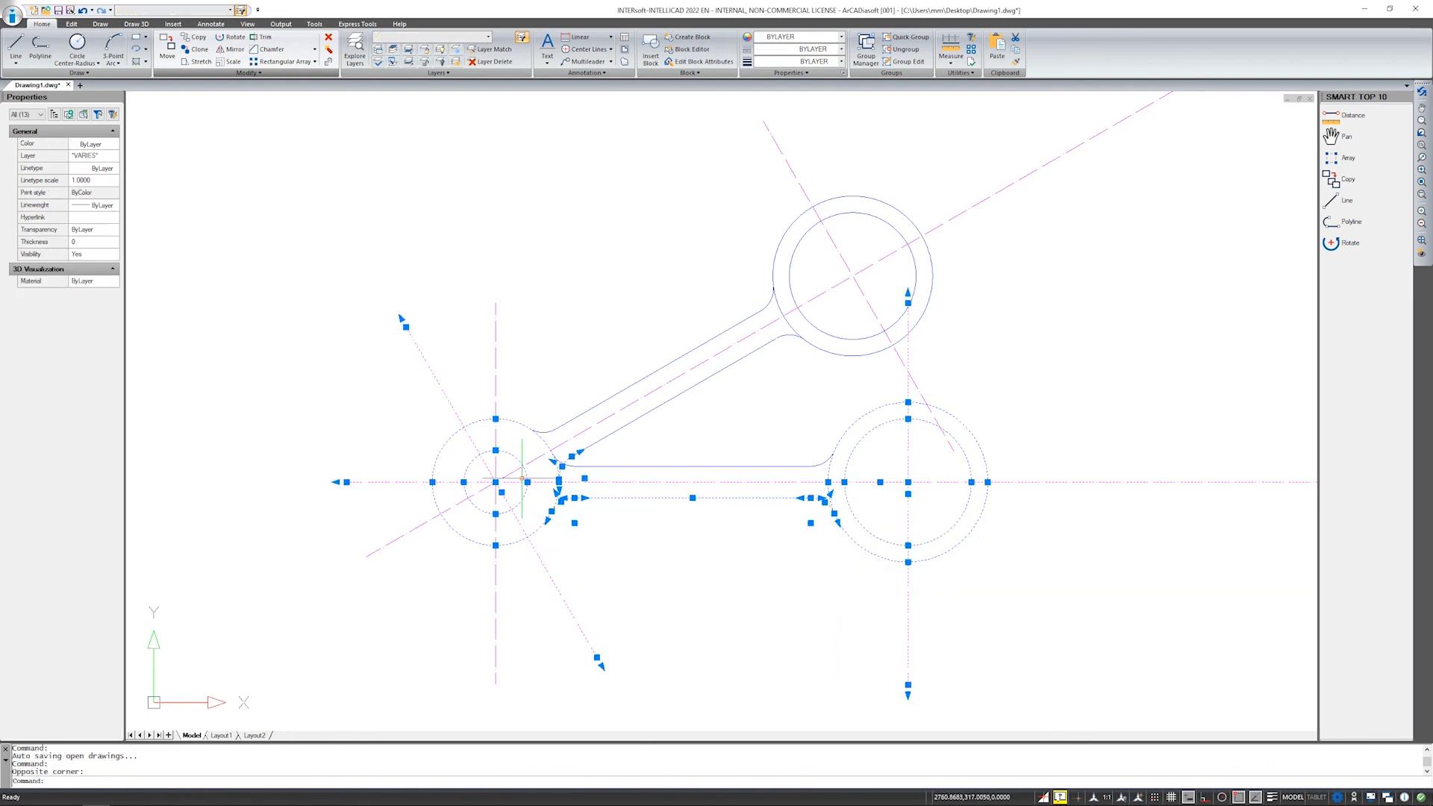
pyautogui.click(836, 432)
pyautogui.click(571, 472)
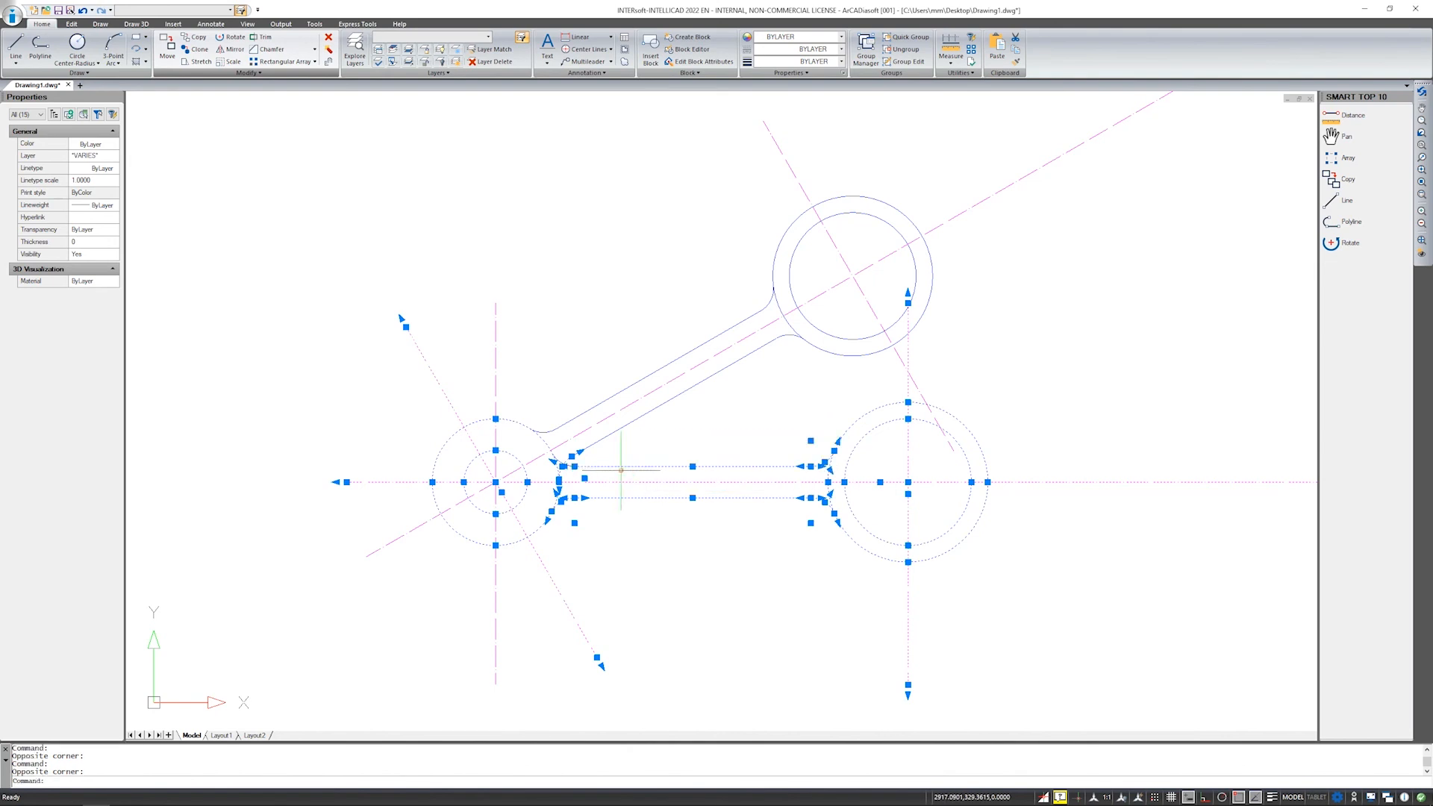
pyautogui.scroll(1, 561, 466)
pyautogui.scroll(1, 561, 466)
pyautogui.click(524, 400)
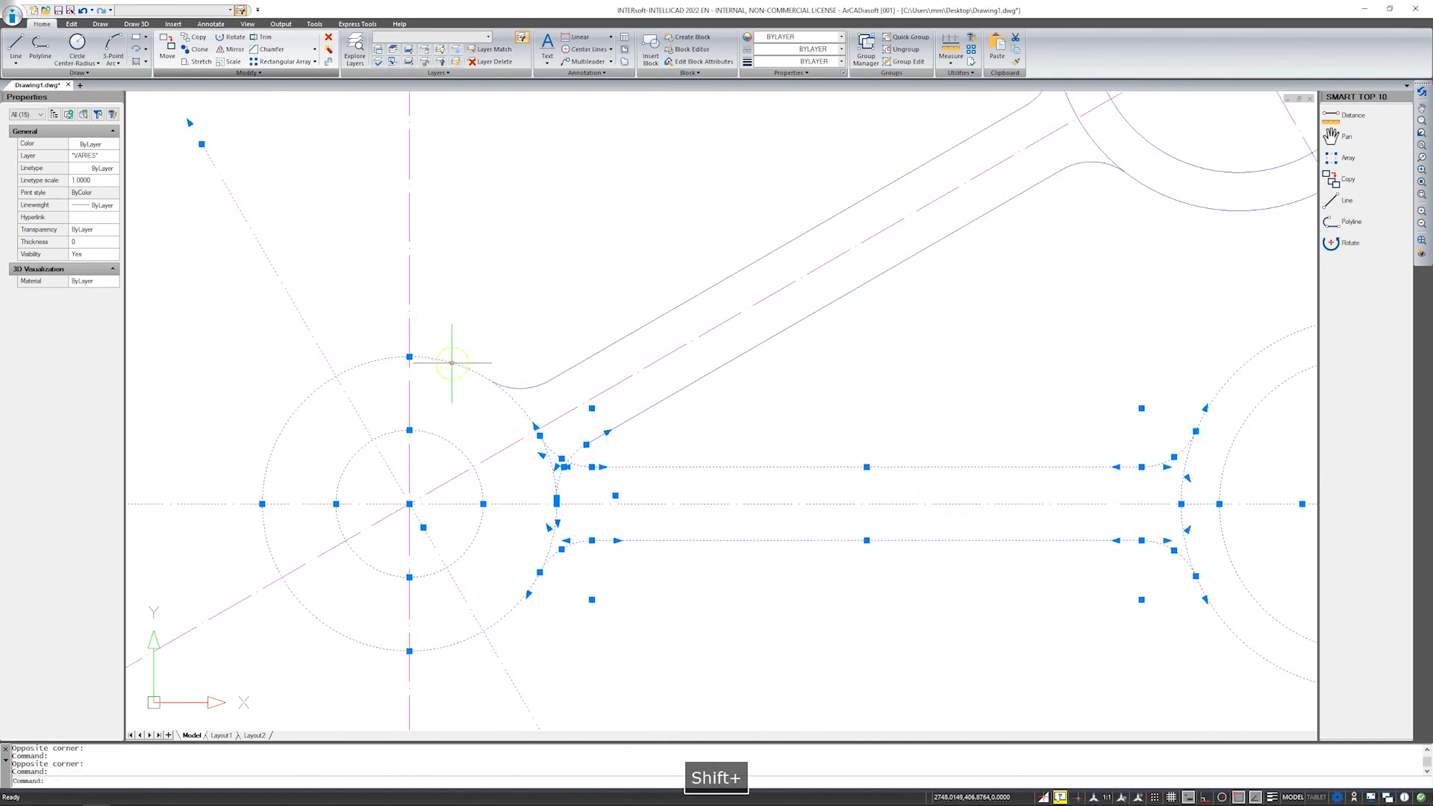
pyautogui.keyDown('shift'); pyautogui.click(344, 376); pyautogui.keyUp('shift')
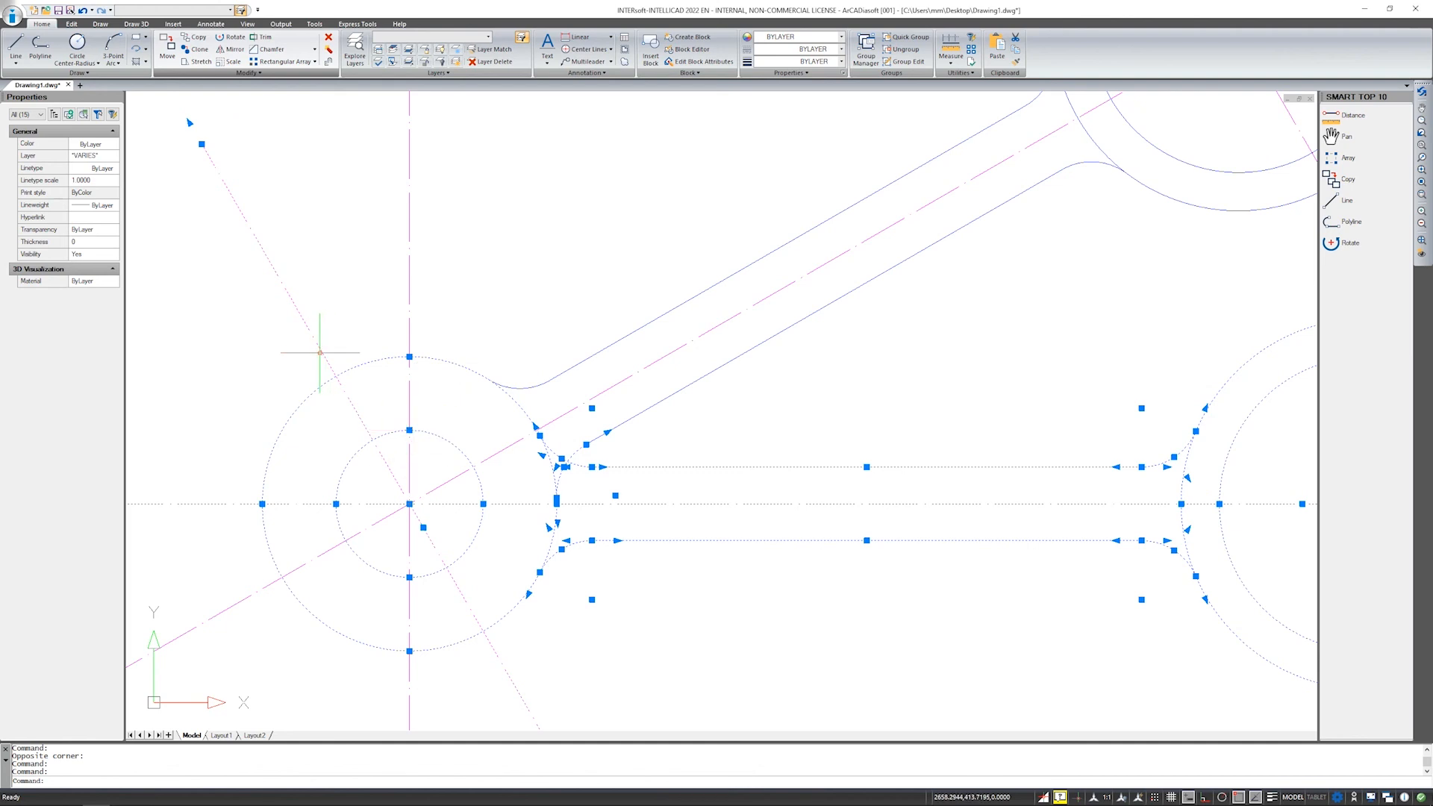
pyautogui.keyDown('shift'); pyautogui.click(320, 352); pyautogui.keyUp('shift')
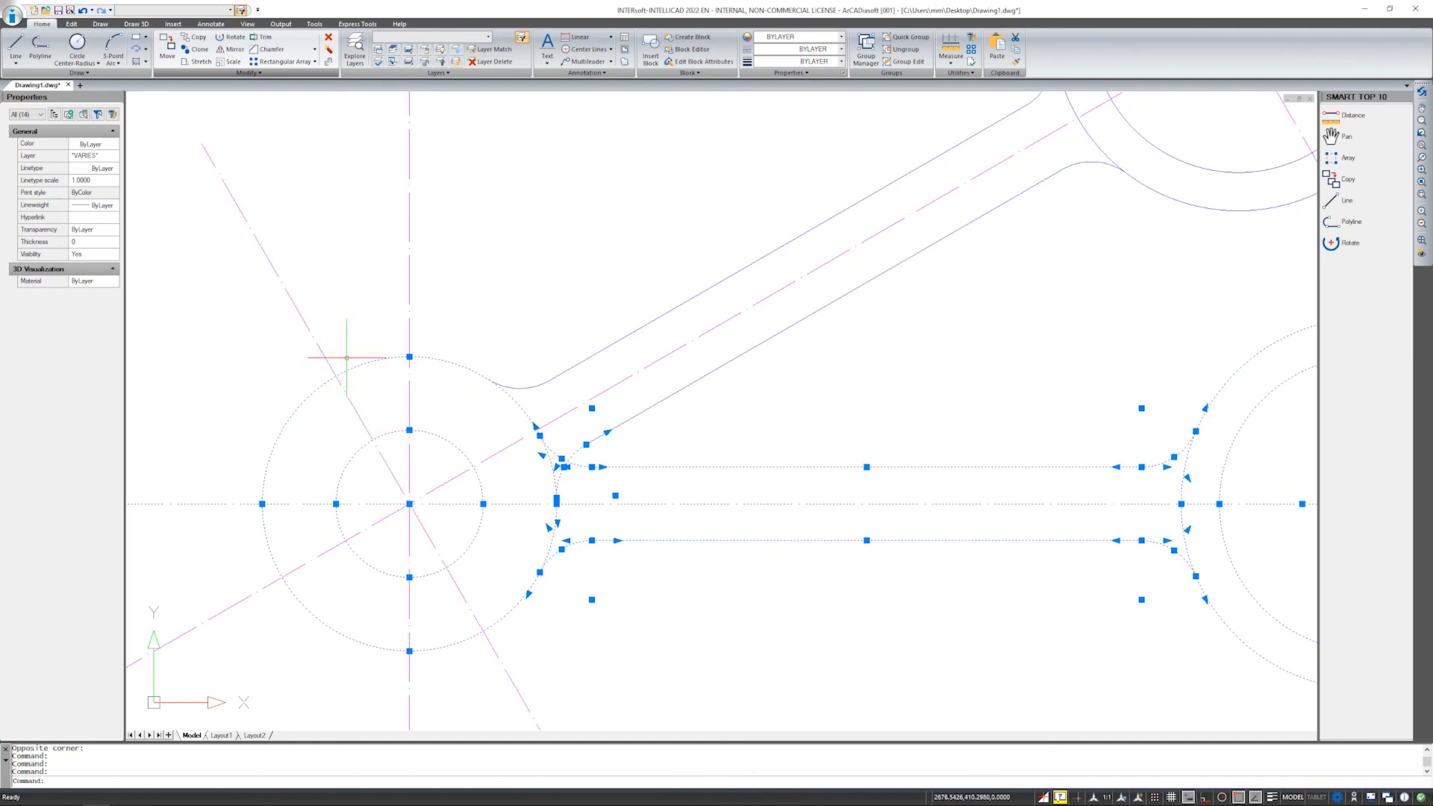
pyautogui.scroll(-2, 501, 326)
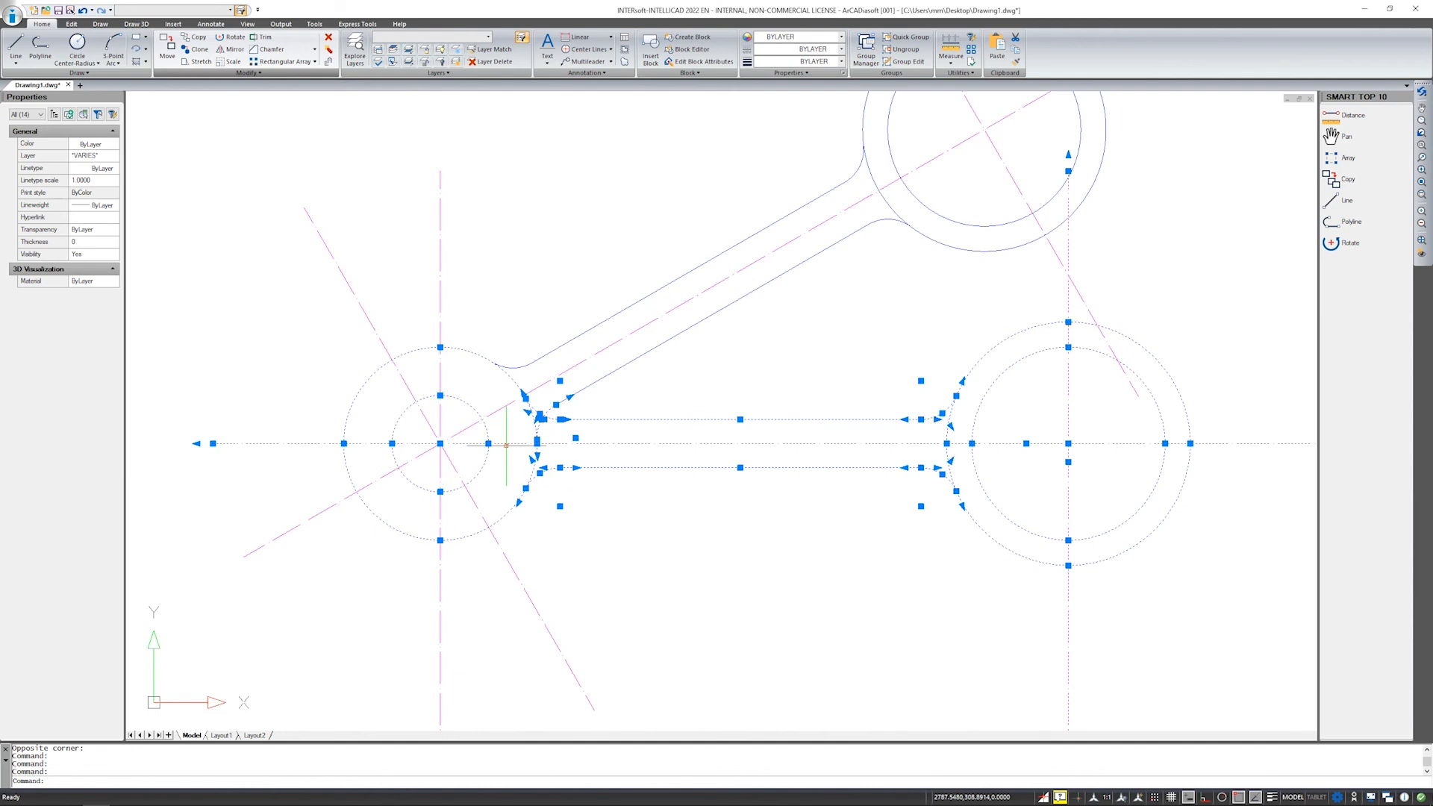
pyautogui.keyDown('shift'); pyautogui.click(294, 443); pyautogui.keyUp('shift')
pyautogui.scroll(-3, 702, 371)
pyautogui.scroll(2, 635, 369)
pyautogui.rightClick(635, 369)
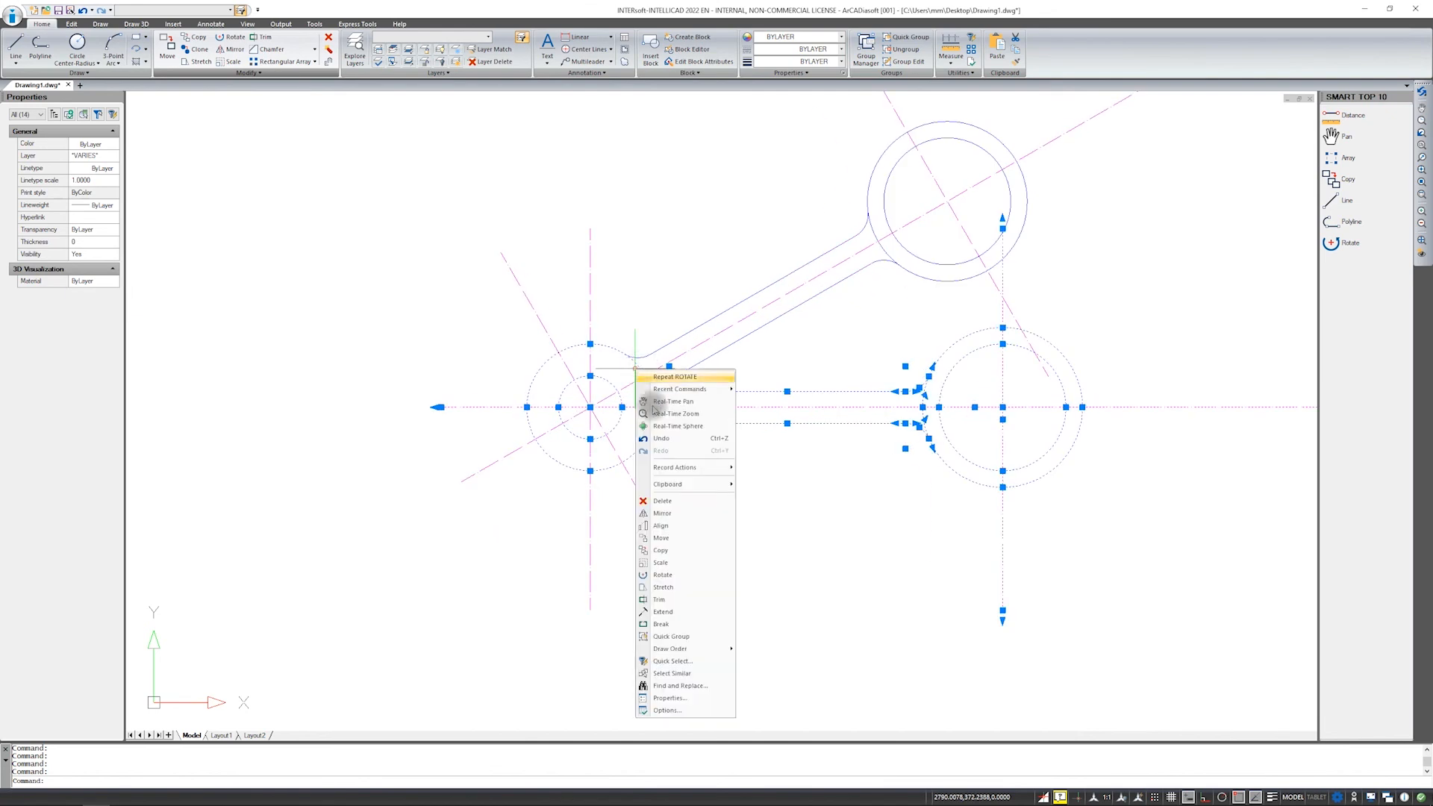
pyautogui.click(664, 576)
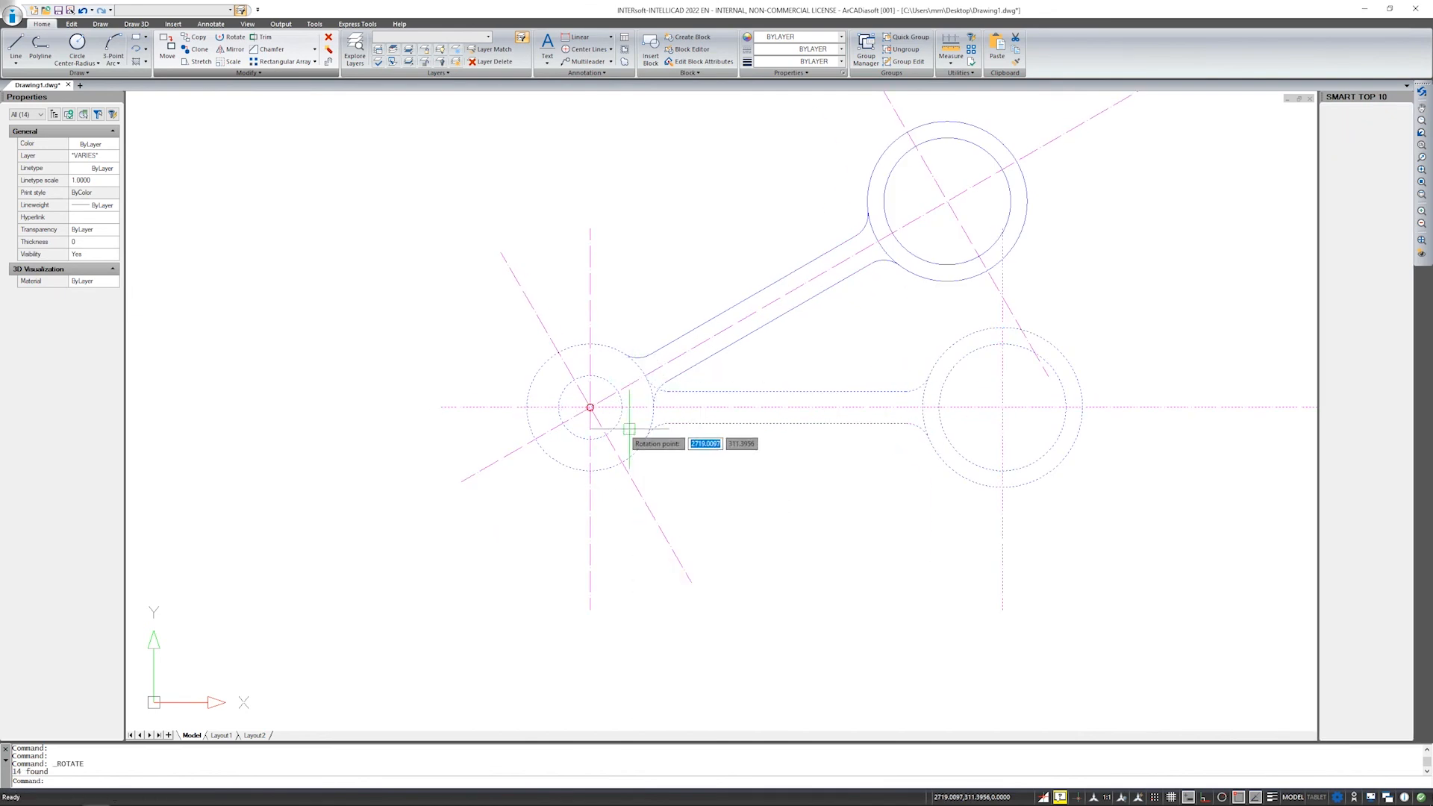
pyautogui.click(590, 406)
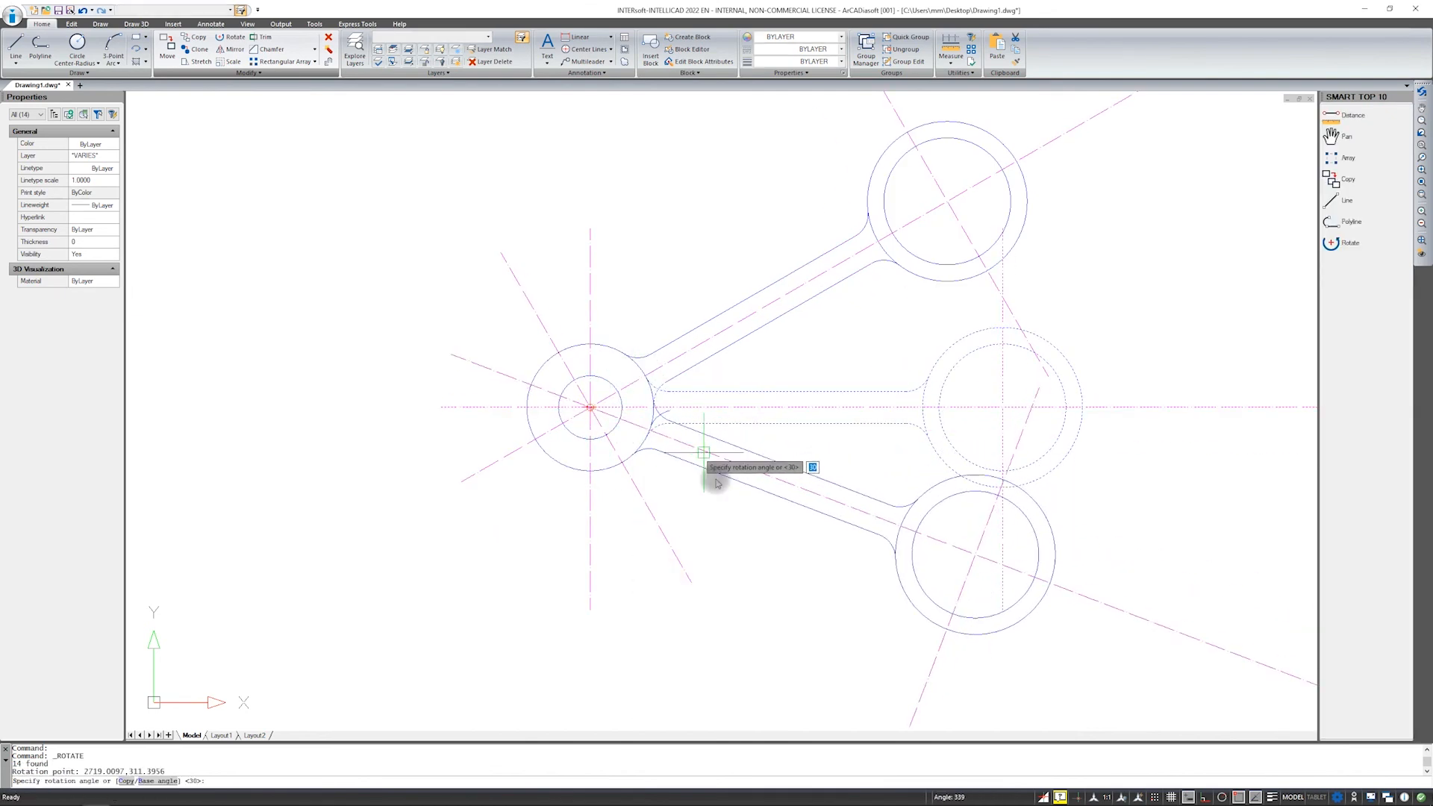
pyautogui.press('Down')
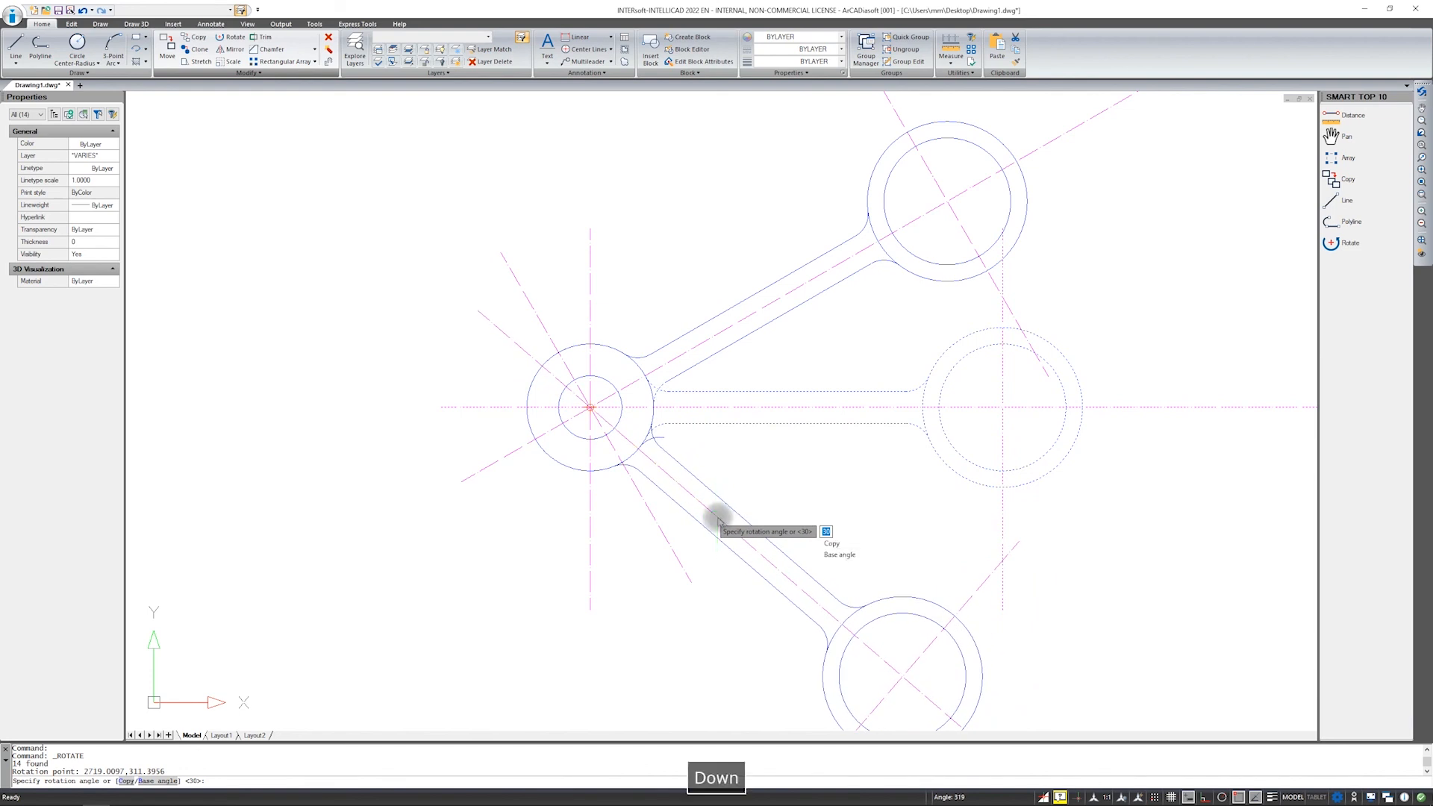
pyautogui.press('Return')
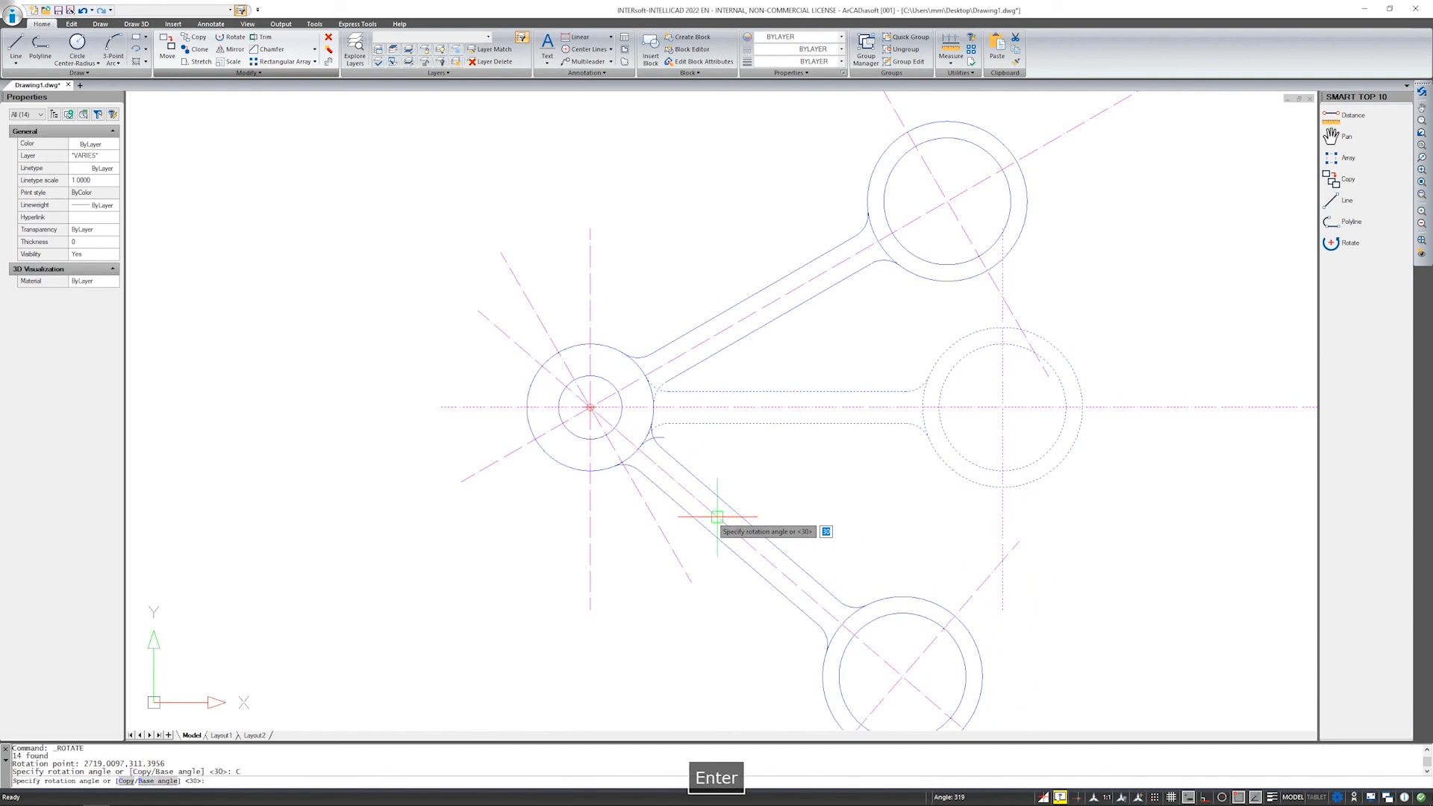
pyautogui.write('-60')
pyautogui.press('Return')
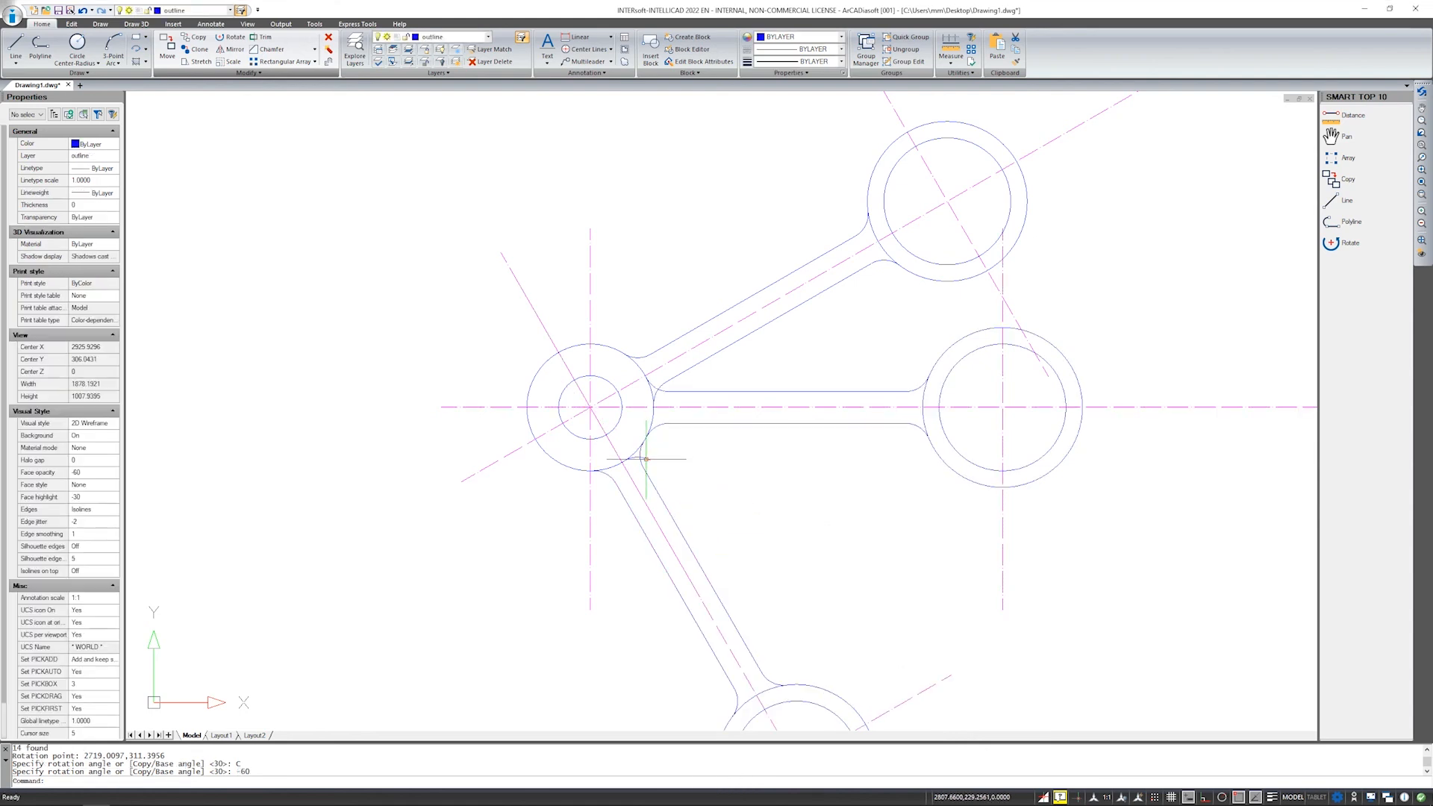
# Delete the stray fillet arc beside the small outer circle and one of the overlapping axis lines along the downward arm.
pyautogui.click(646, 458)
pyautogui.press('Delete')
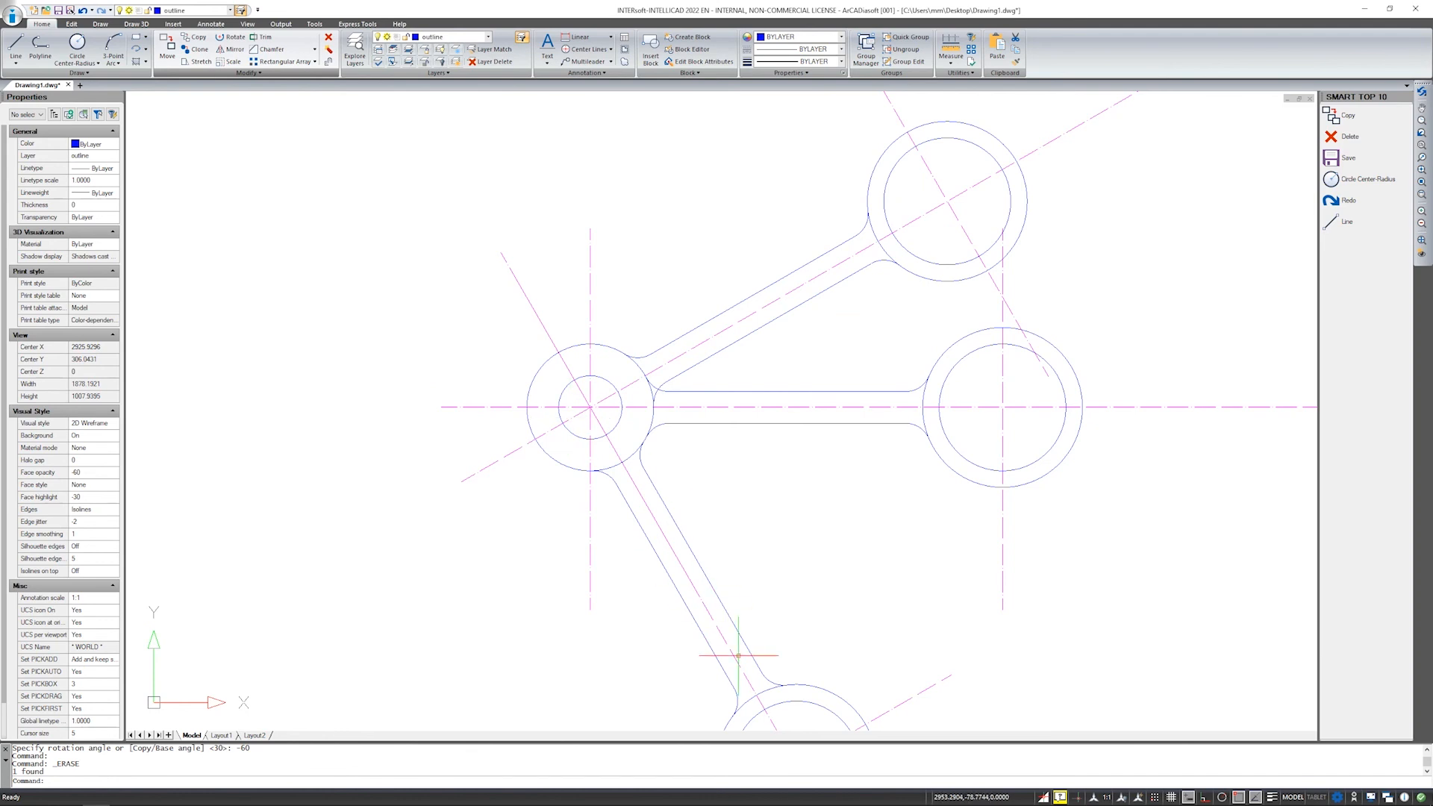
pyautogui.moveTo(824, 528)
pyautogui.mouseDown(button='middle')
pyautogui.moveTo(697, 378)
pyautogui.moveTo(769, 594)
pyautogui.mouseUp(button='middle')
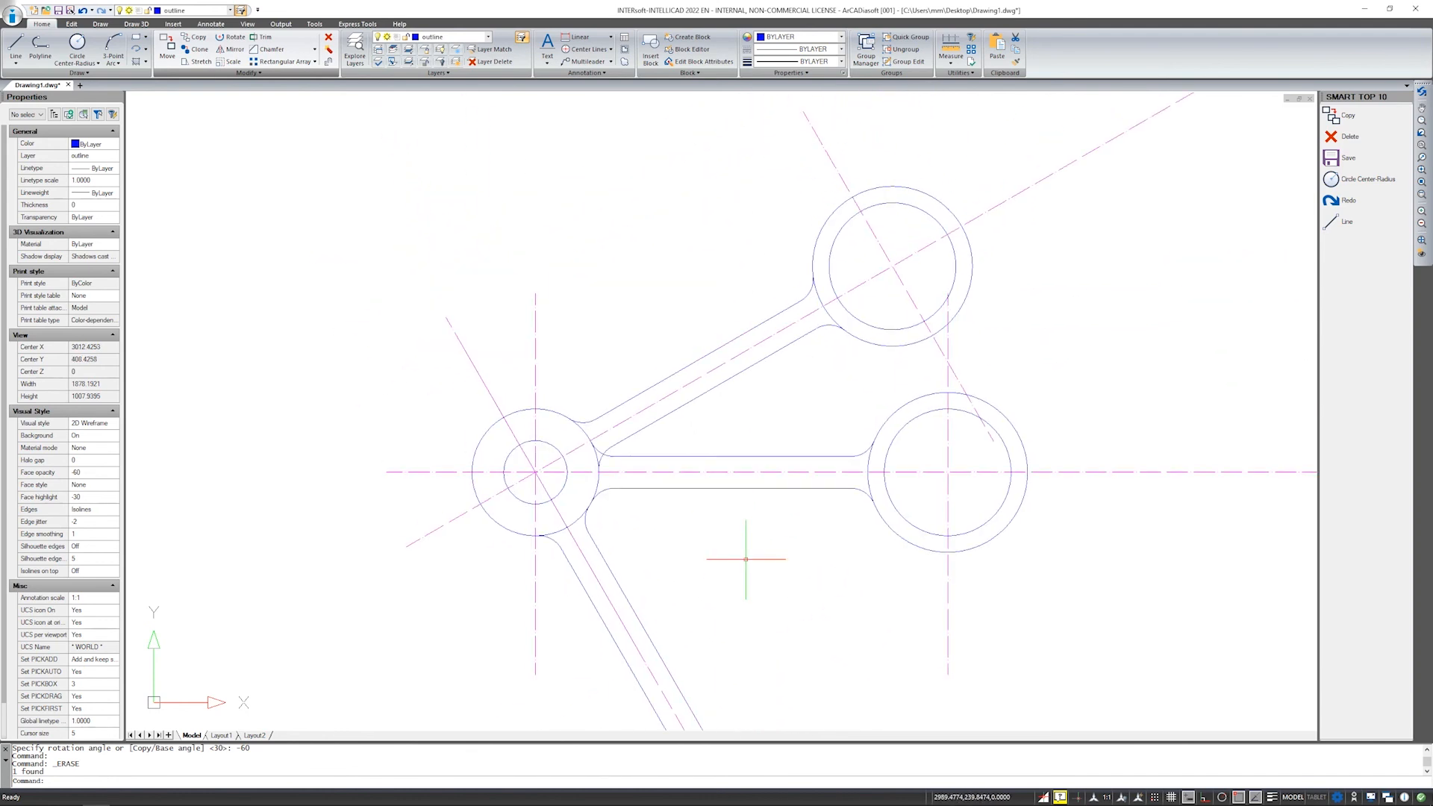
pyautogui.click(471, 363)
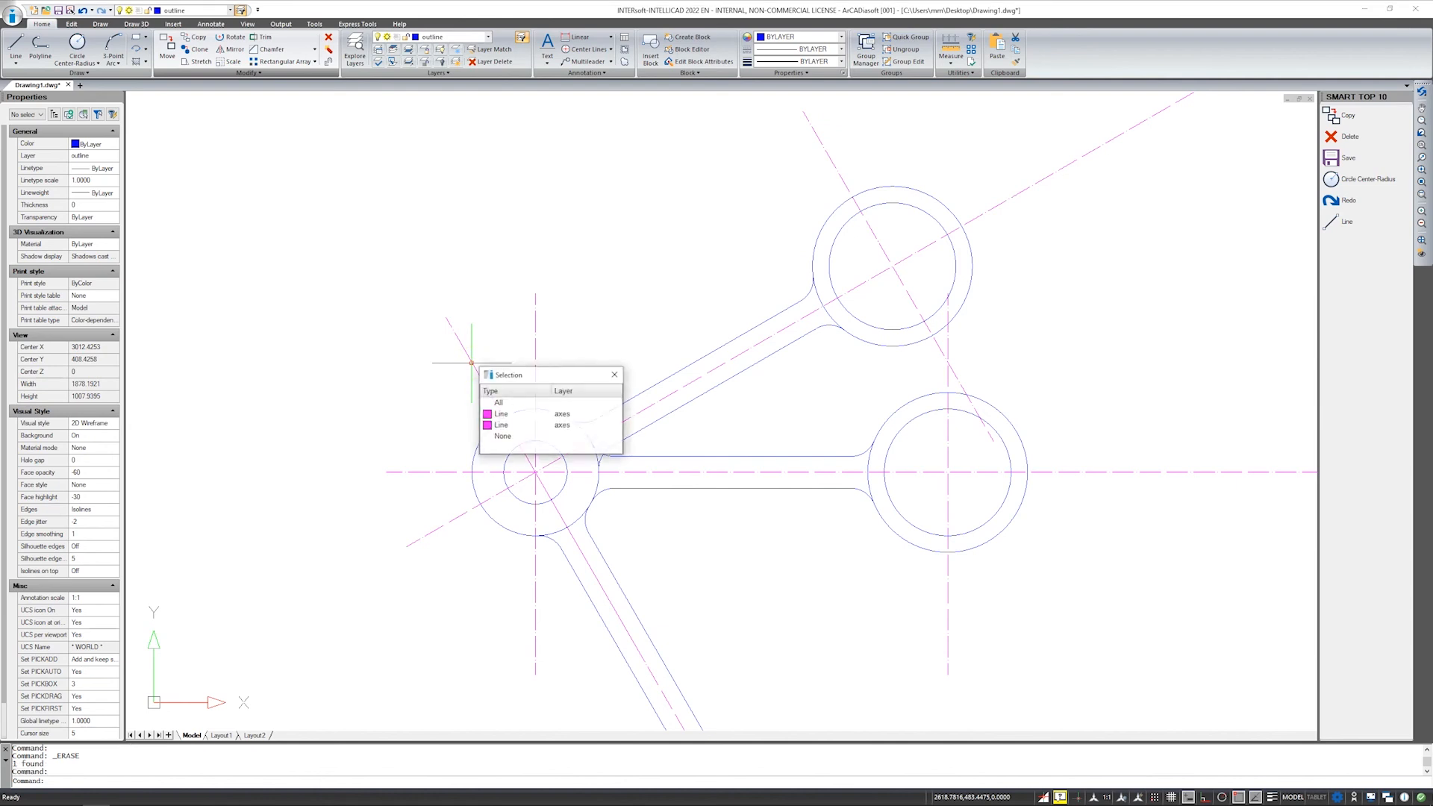
pyautogui.click(507, 413)
pyautogui.press('Delete')
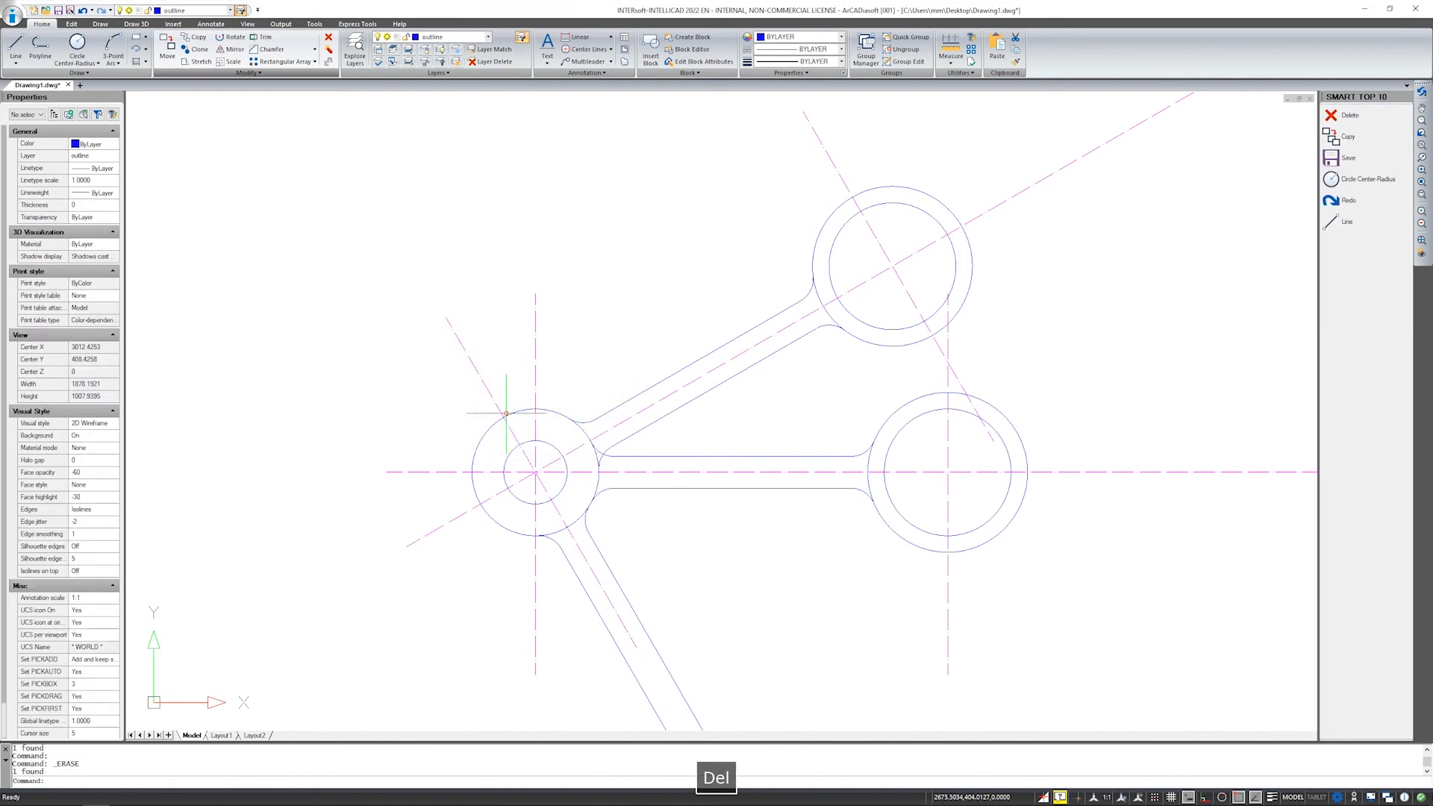
# Trim the inclined arm's lower fillet arc beyond the horizontal arm's upper fillet, using the horizontal arm's fillet as the cutting edge.
pyautogui.moveTo(663, 441); pyautogui.dragTo(595, 329, button='middle')
pyautogui.scroll(4, 535, 320)
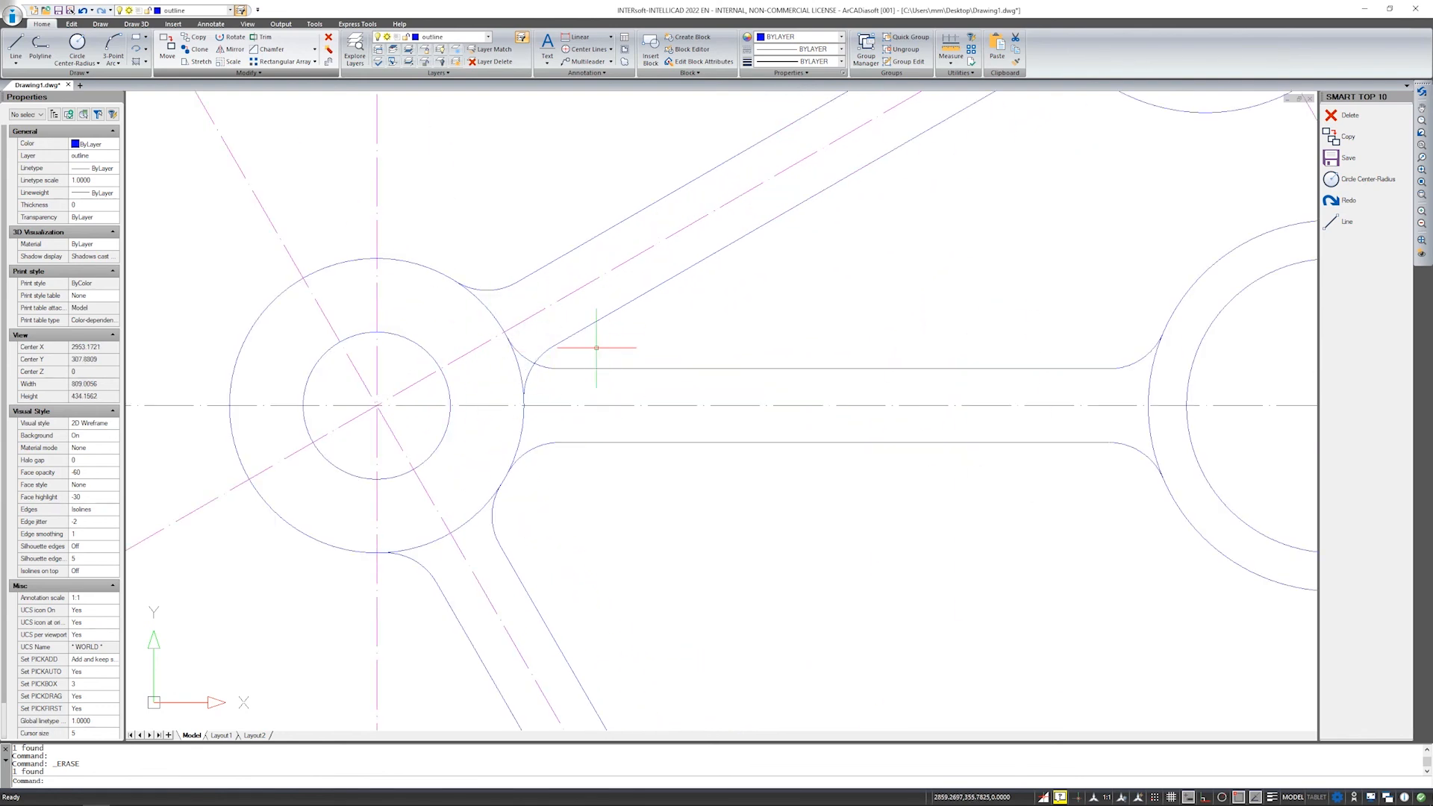
pyautogui.click(262, 37)
pyautogui.click(523, 357)
pyautogui.press('Return')
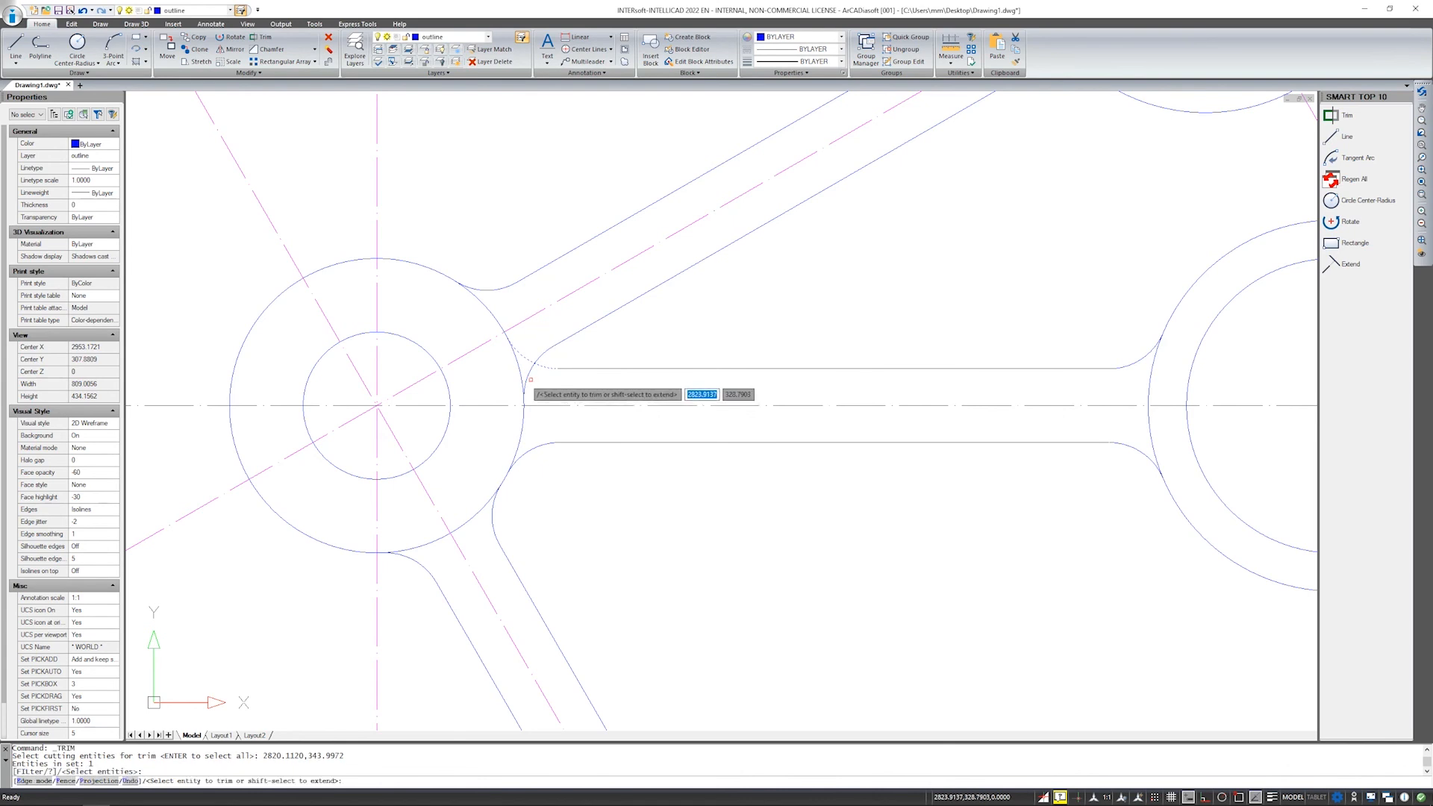
pyautogui.click(528, 375)
pyautogui.press('Return')
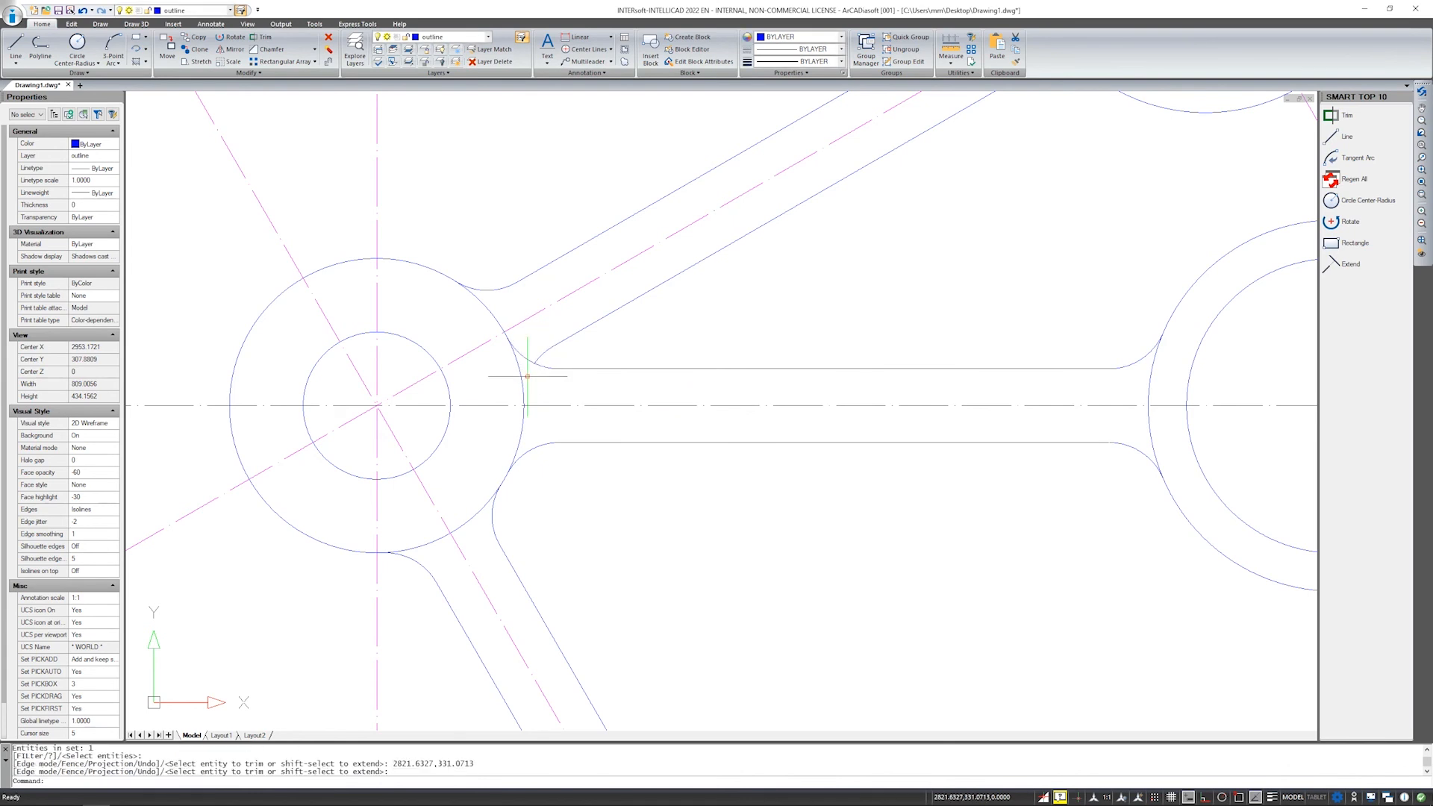
pyautogui.scroll(-5, 528, 376)
pyautogui.scroll(-2, 549, 366)
pyautogui.scroll(2, 555, 372)
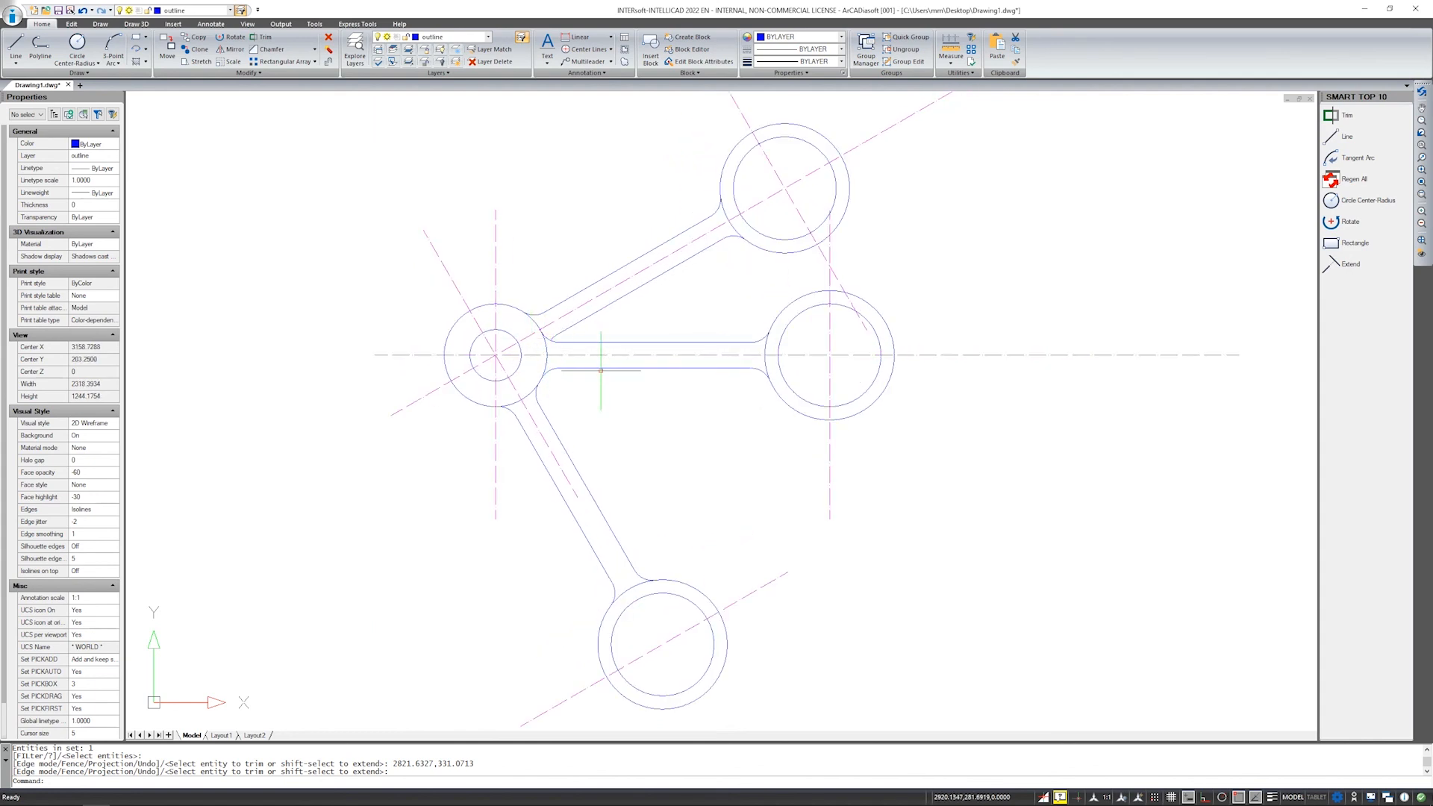
pyautogui.click(314, 61)
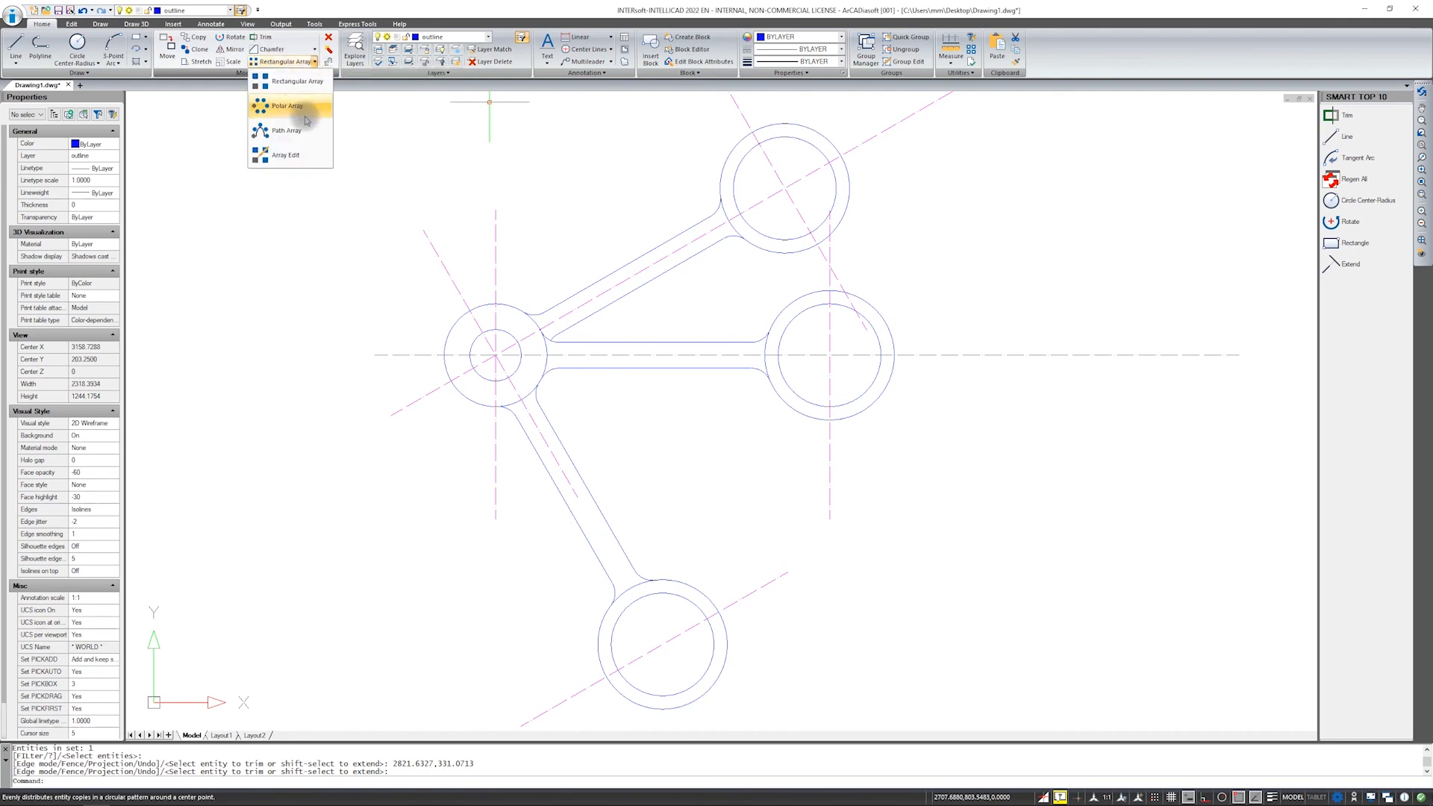
pyautogui.click(581, 268)
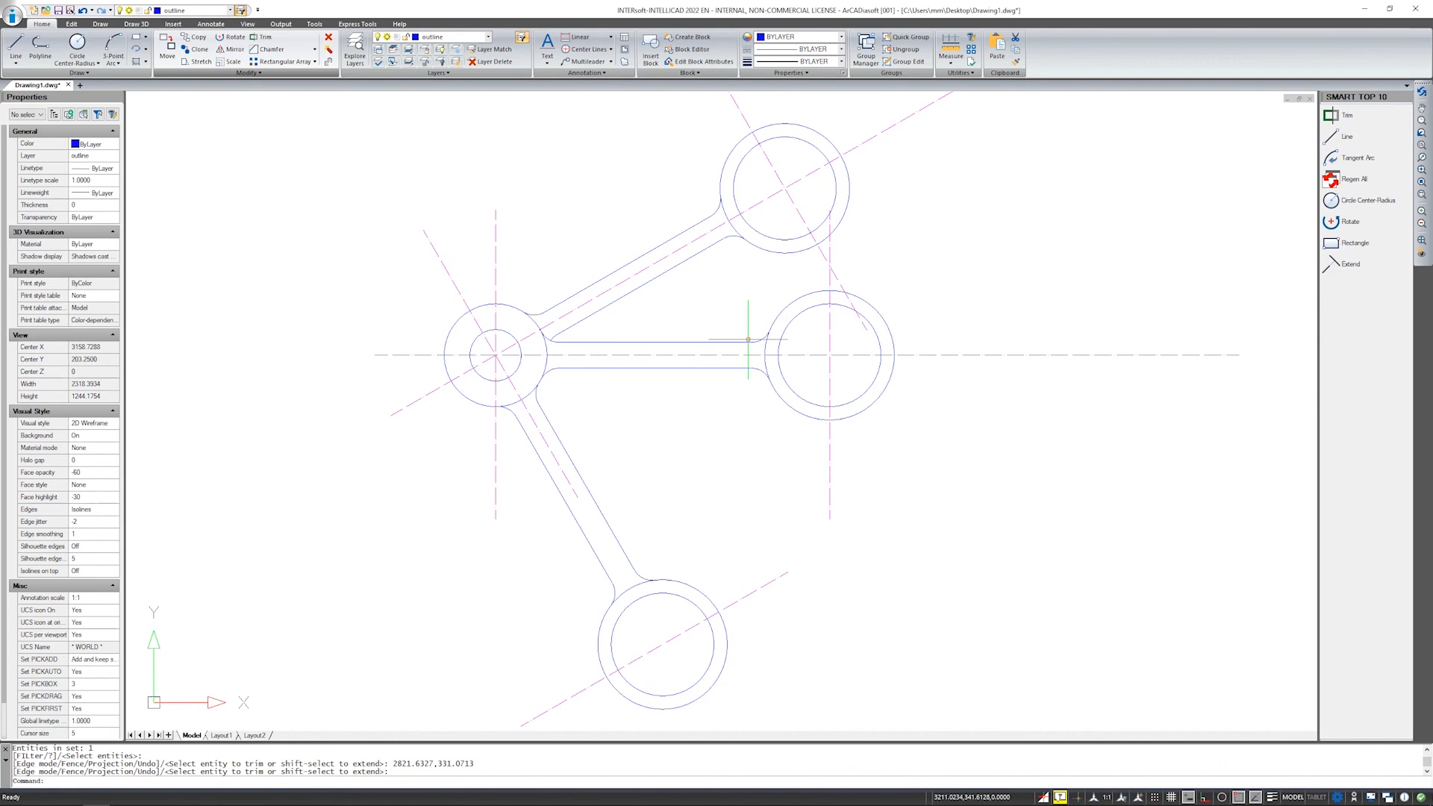
# Draw a 90 by 90 rectangle in the empty area above the multi-arm link.
pyautogui.click(137, 37)
pyautogui.scroll(-5, 1007, 387)
pyautogui.moveTo(702, 296)
pyautogui.mouseDown(button='middle')
pyautogui.moveTo(669, 409)
pyautogui.moveTo(625, 415)
pyautogui.mouseUp(button='middle')
pyautogui.scroll(4, 812, 378)
pyautogui.click(630, 347)
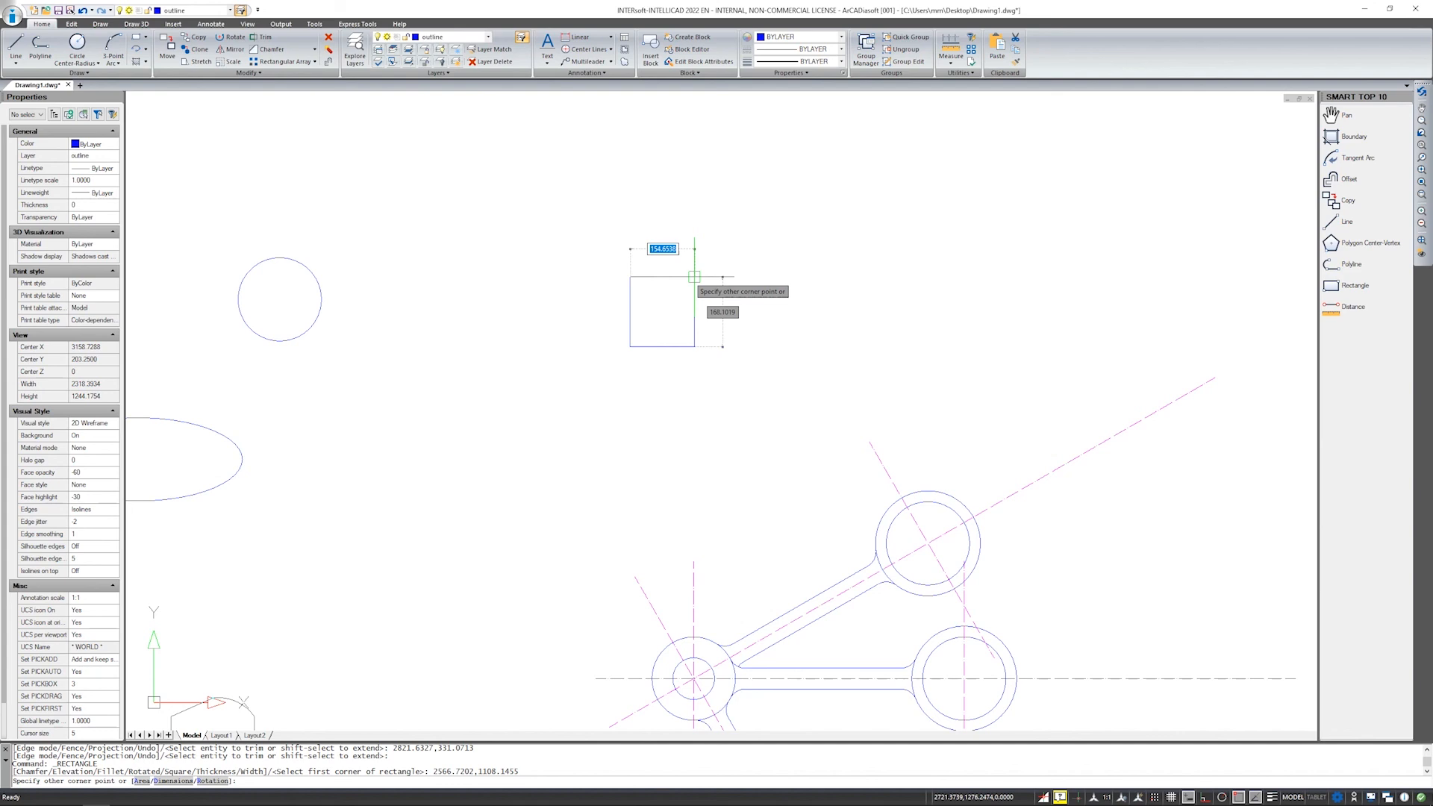
pyautogui.write('90')
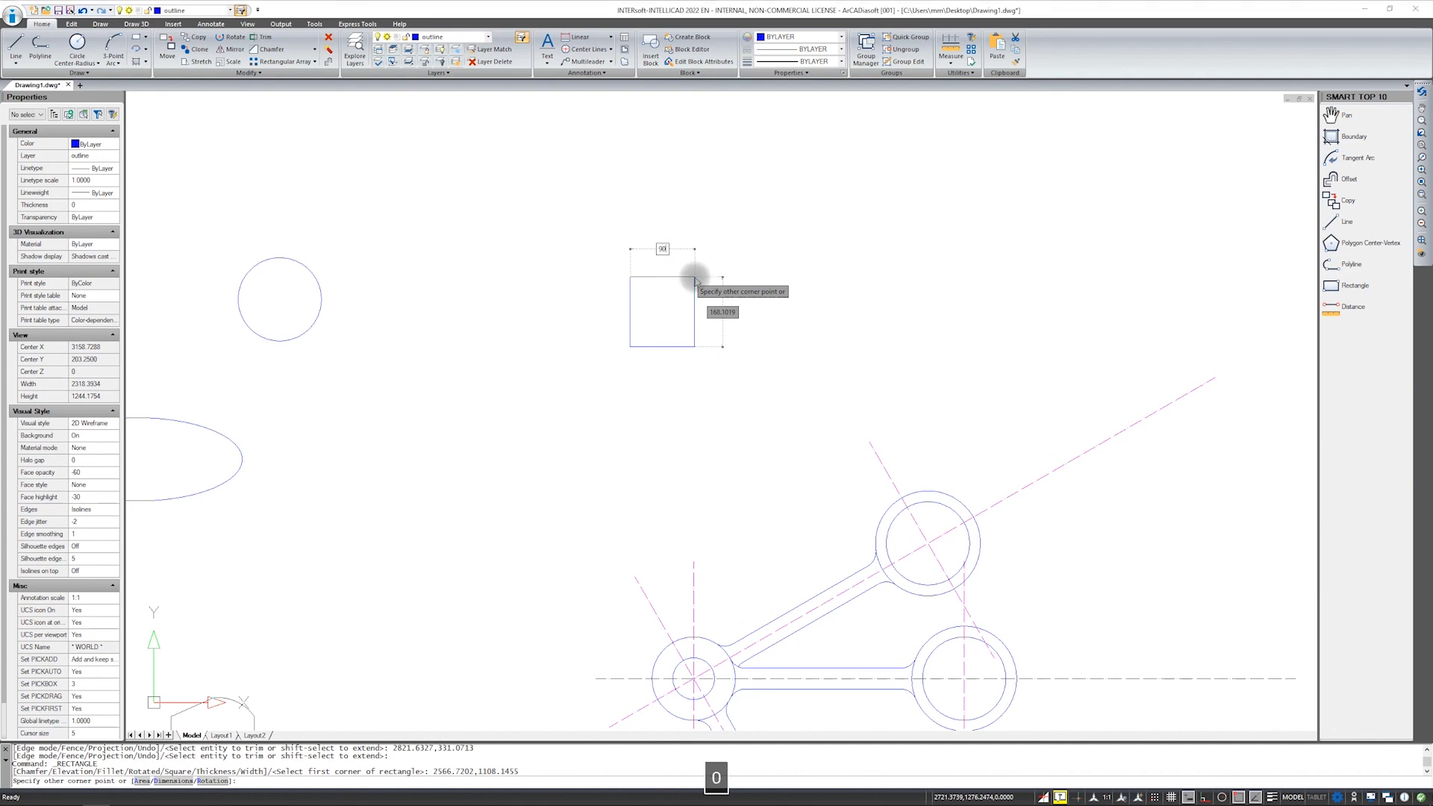
pyautogui.press('Tab')
pyautogui.write('90')
pyautogui.press('Return')
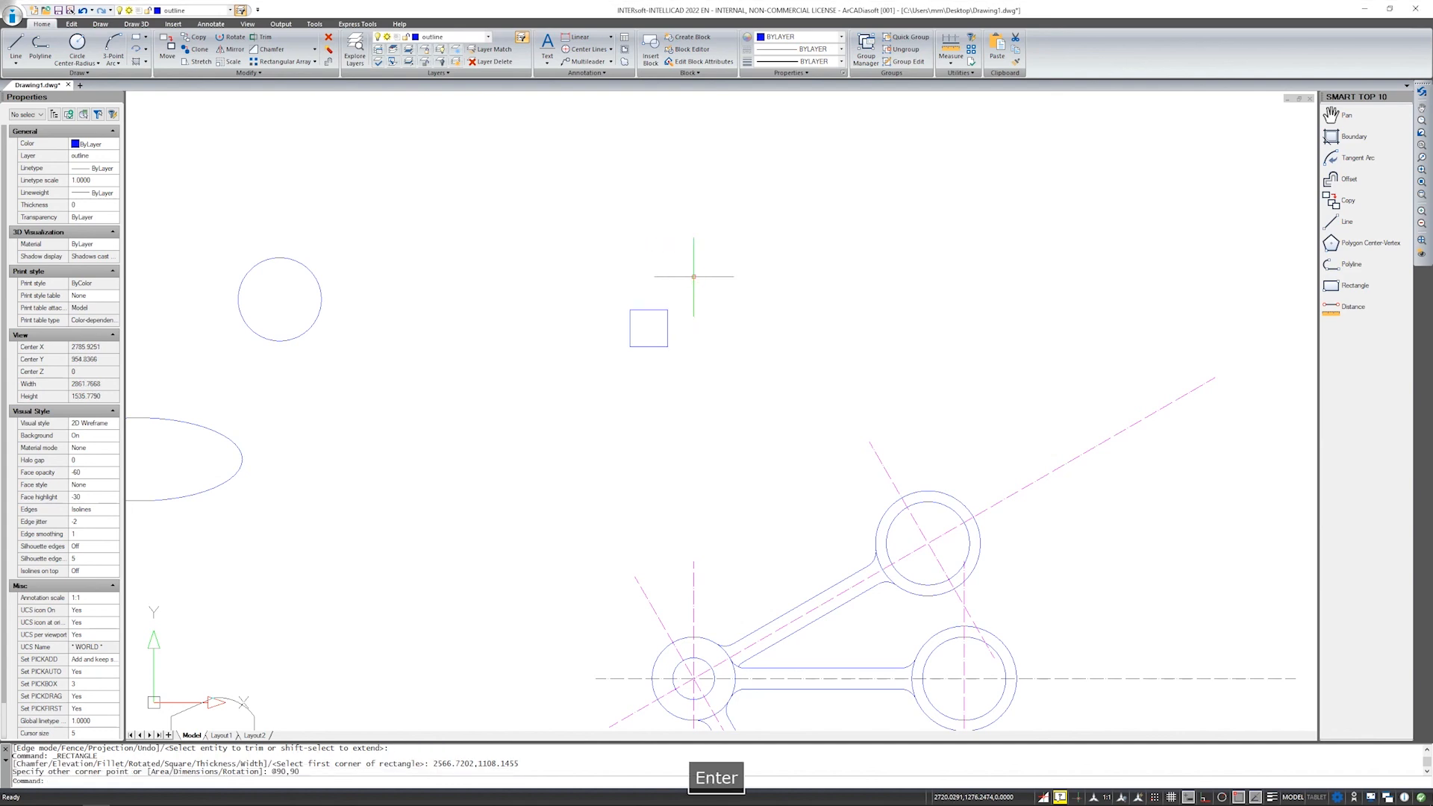
# Draw a 45 by 40 rectangle just above the 90 by 90 square.
pyautogui.scroll(3, 650, 326)
pyautogui.scroll(1, 601, 329)
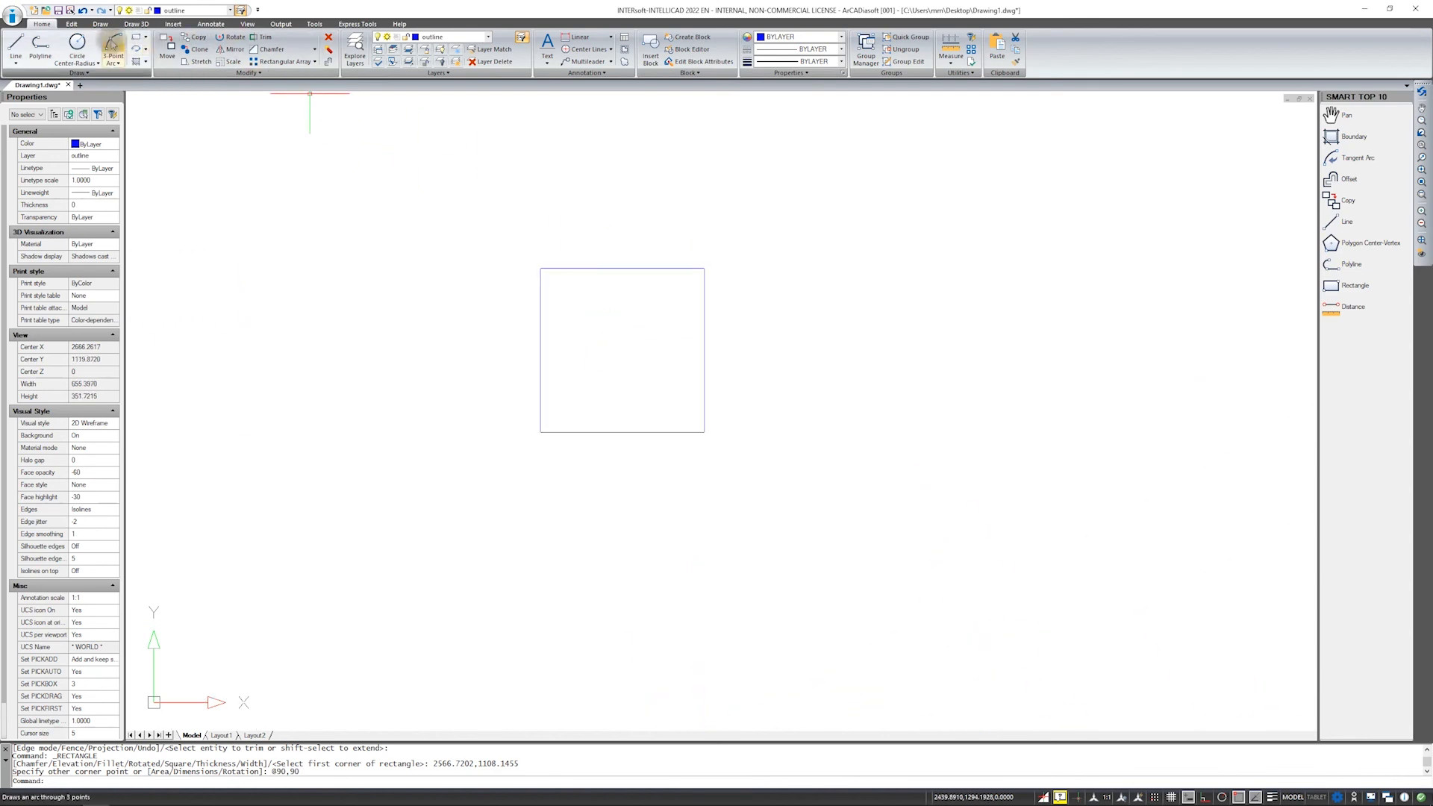
pyautogui.click(135, 37)
pyautogui.scroll(1, 583, 257)
pyautogui.click(586, 261)
pyautogui.write('45,4')
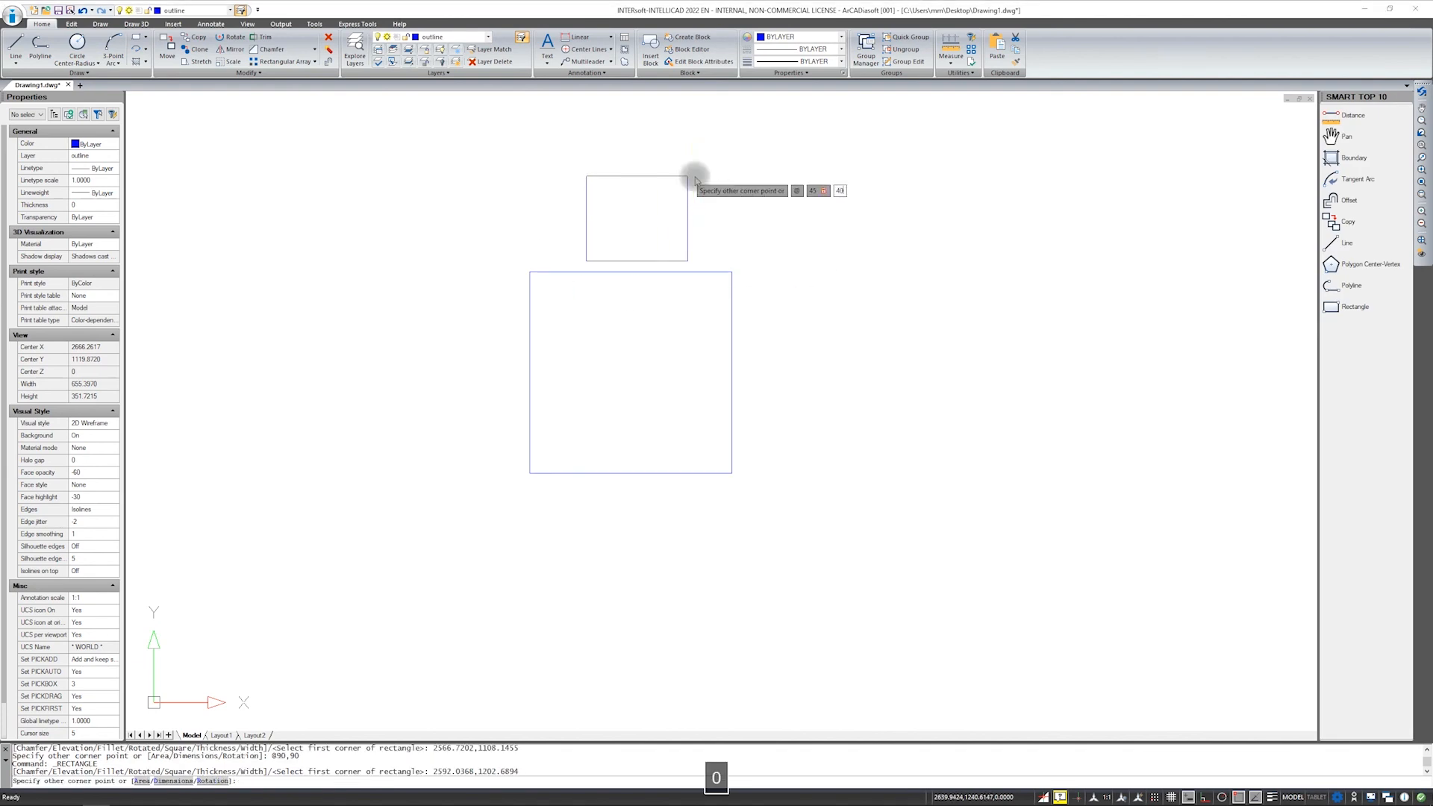
pyautogui.write('0')
pyautogui.press('Return')
# Convert the small rectangle's upper edge into an outward-bulging arc with a rise of 5.
pyautogui.click(659, 171)
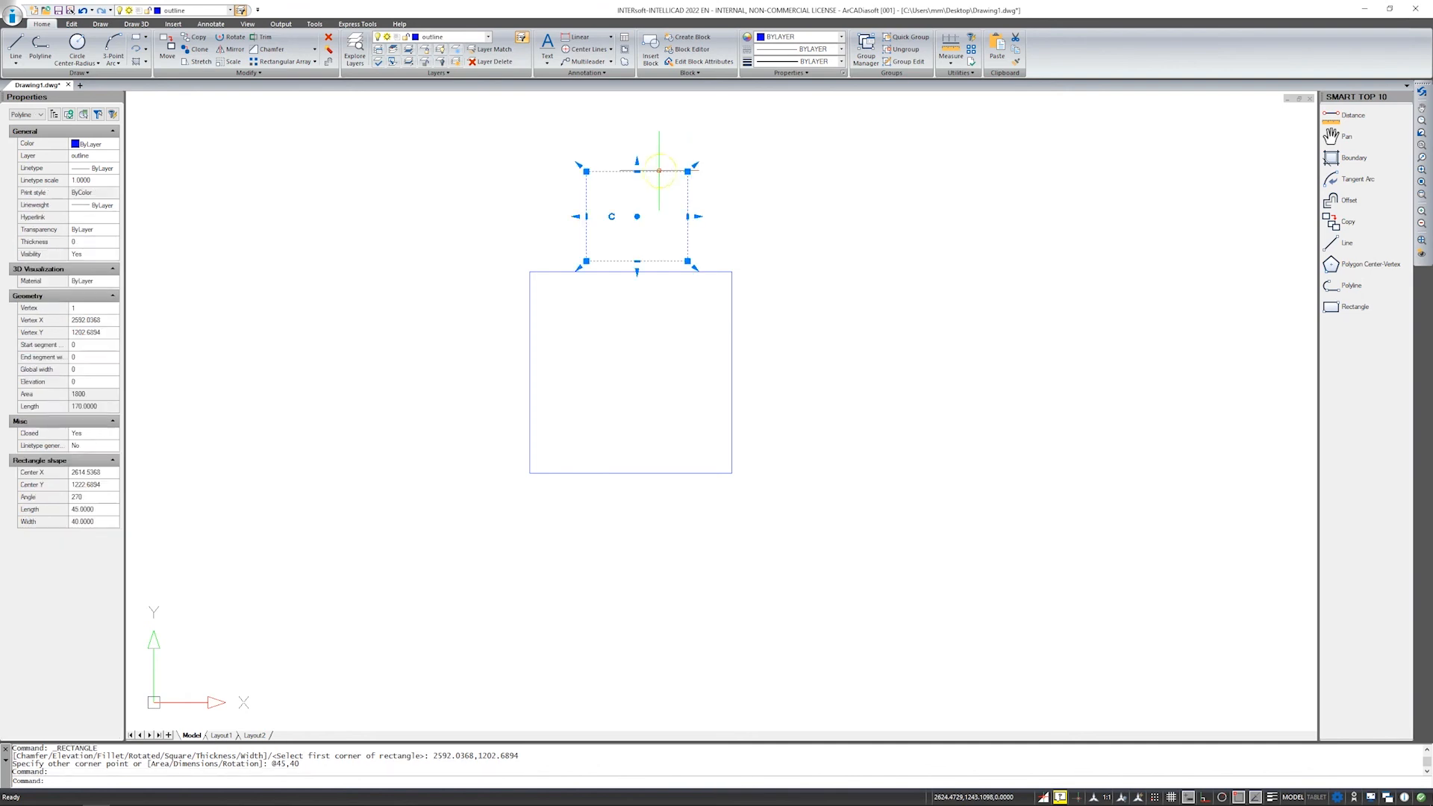
pyautogui.moveTo(637, 171)
pyautogui.click(674, 215)
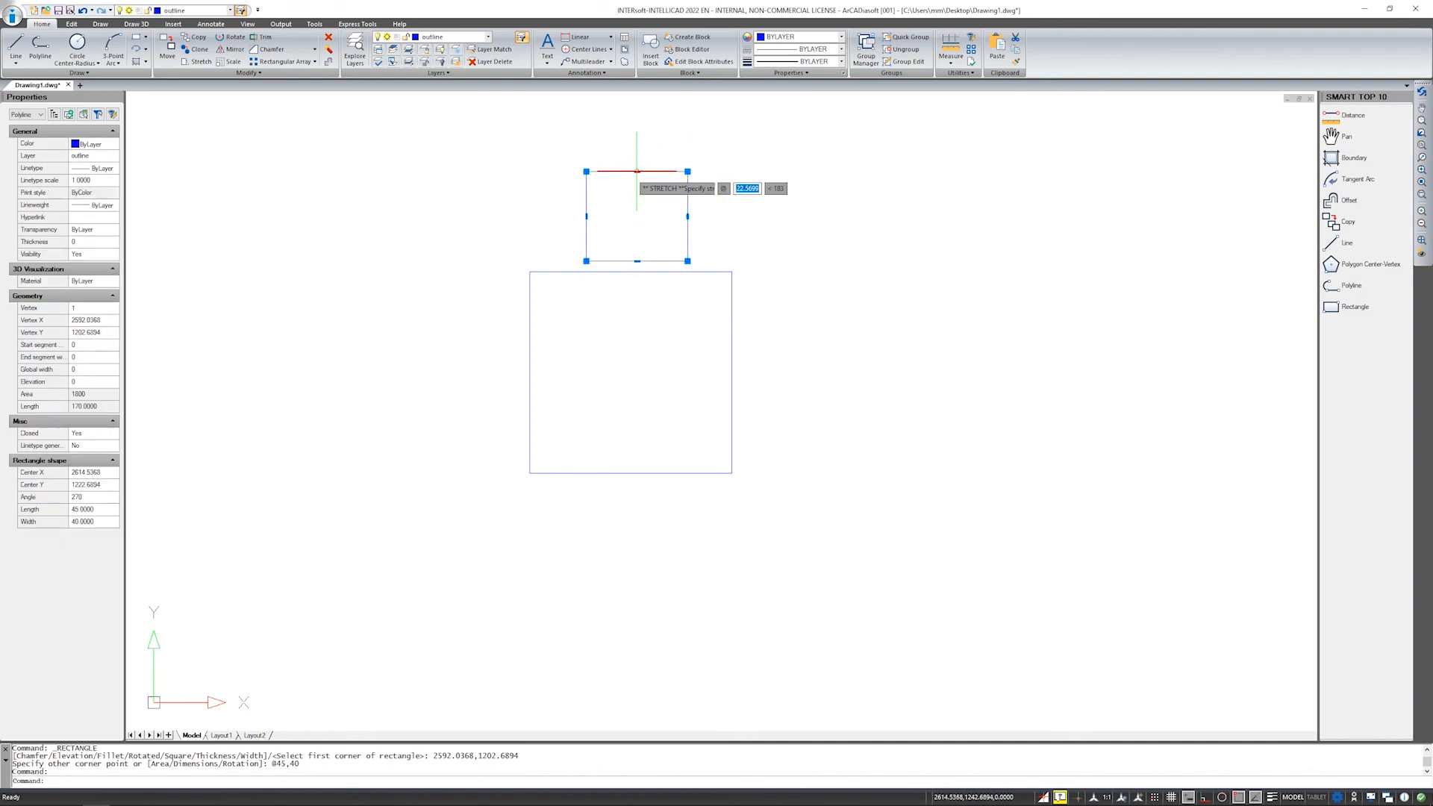
pyautogui.press('Return')
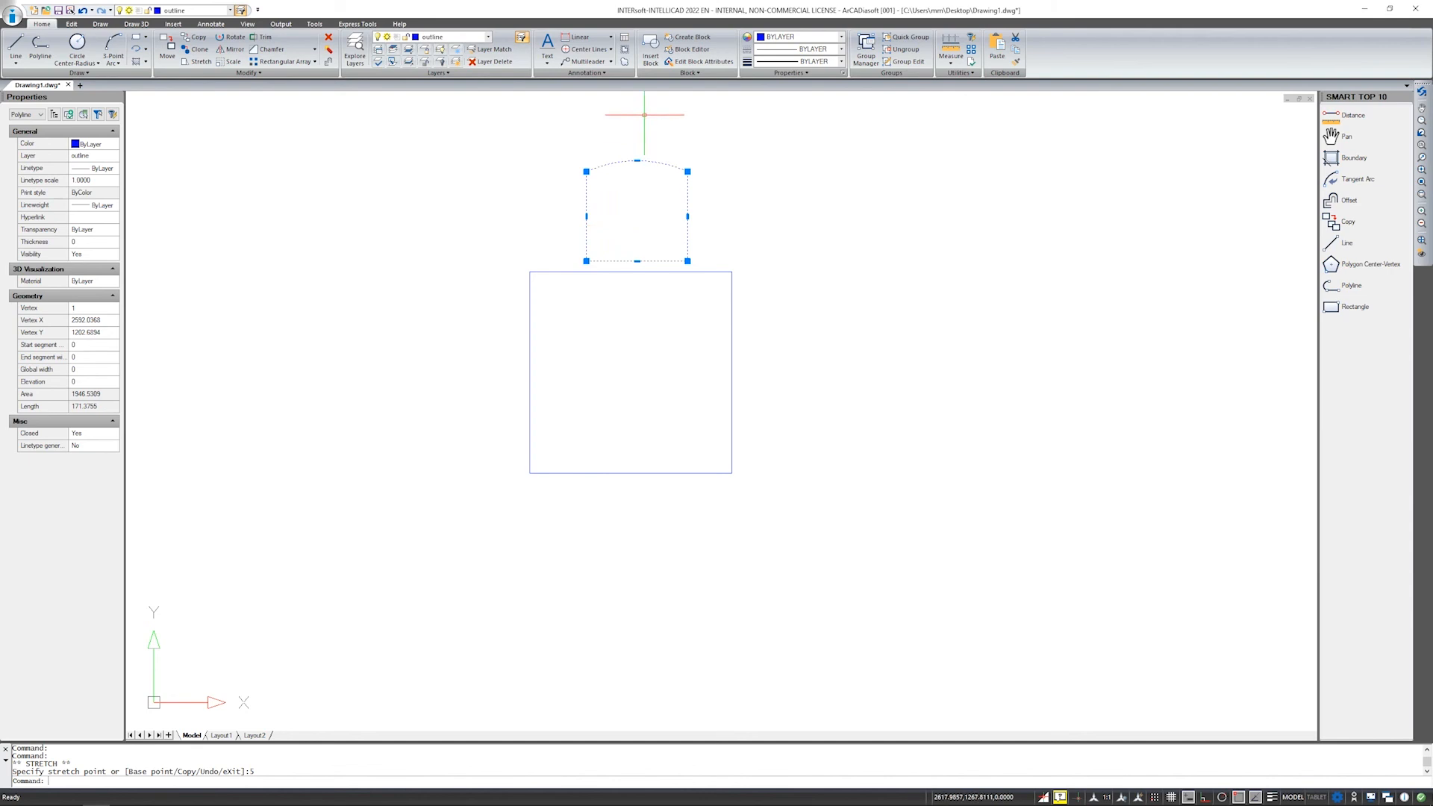
pyautogui.press('Escape')
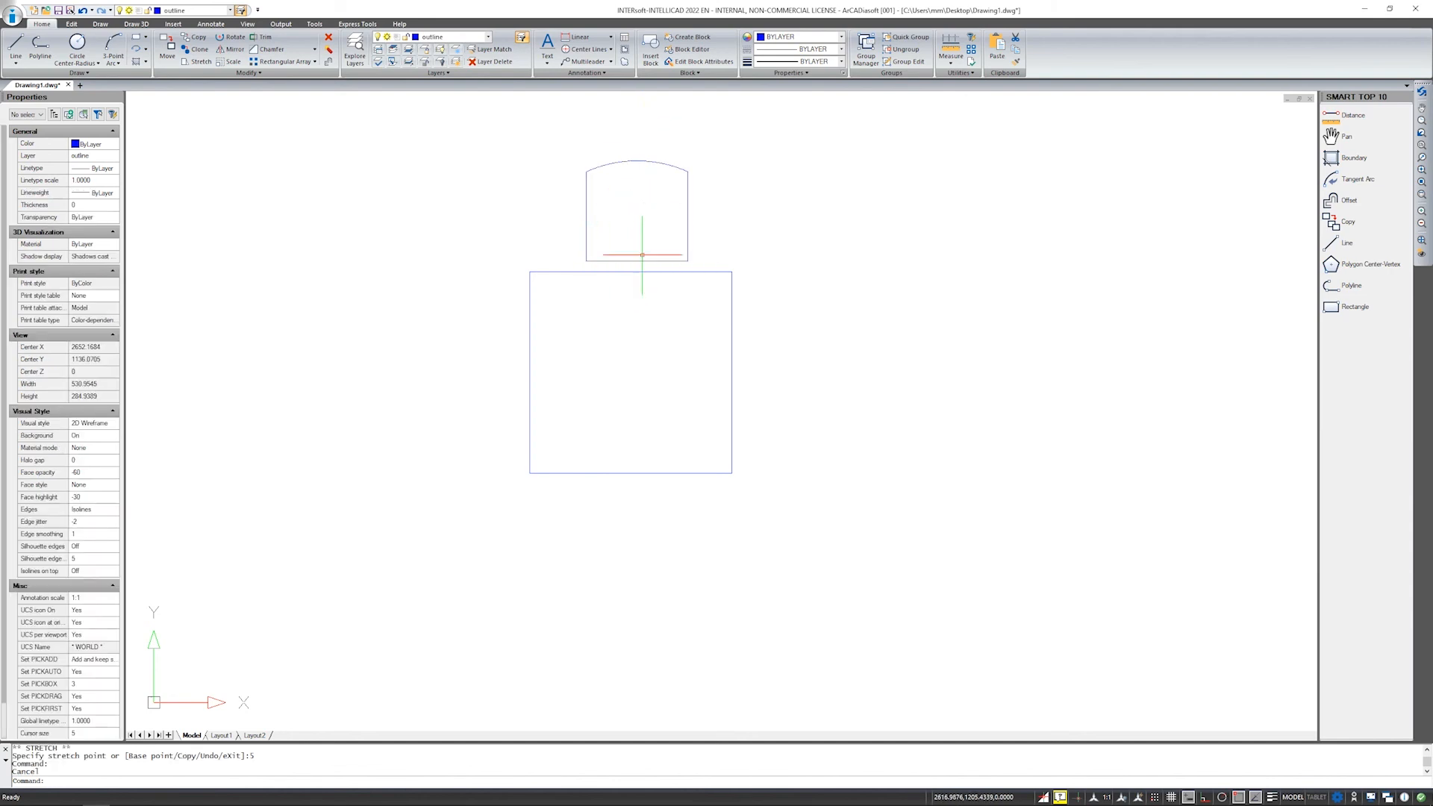
# Move the arc-topped shape by its lower edge midpoint onto the midpoint of the square's upper edge.
pyautogui.click(612, 261)
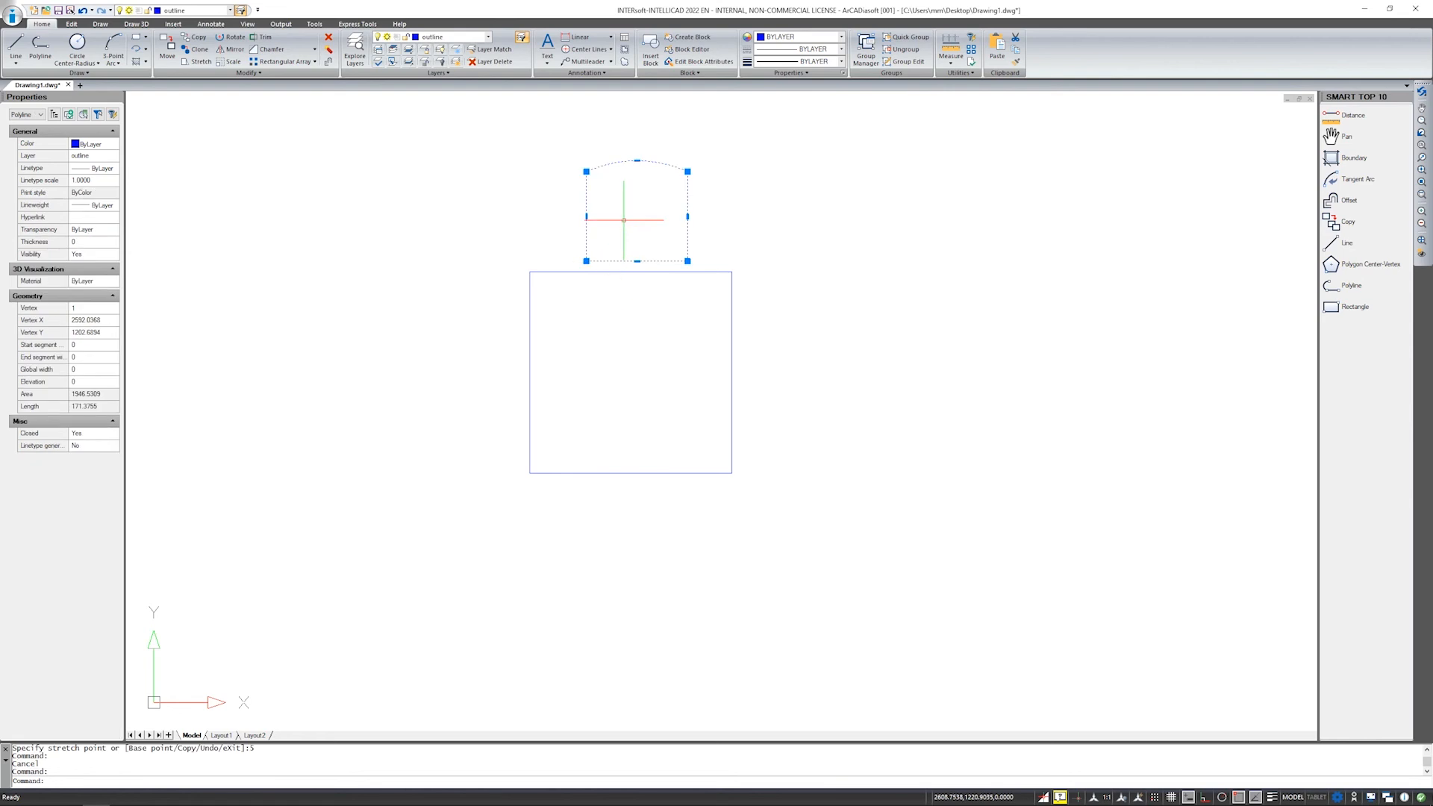
pyautogui.rightClick(624, 221)
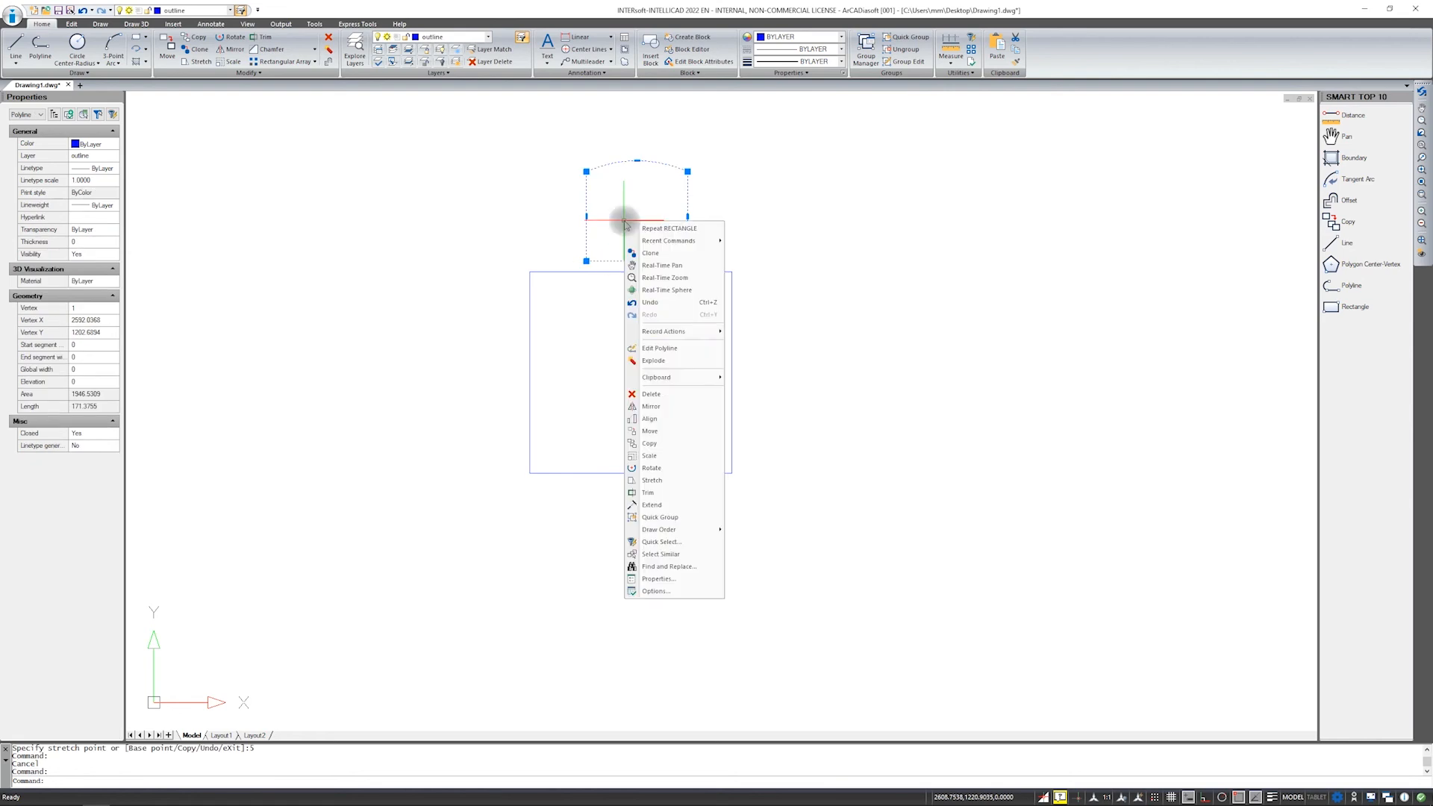
pyautogui.click(650, 431)
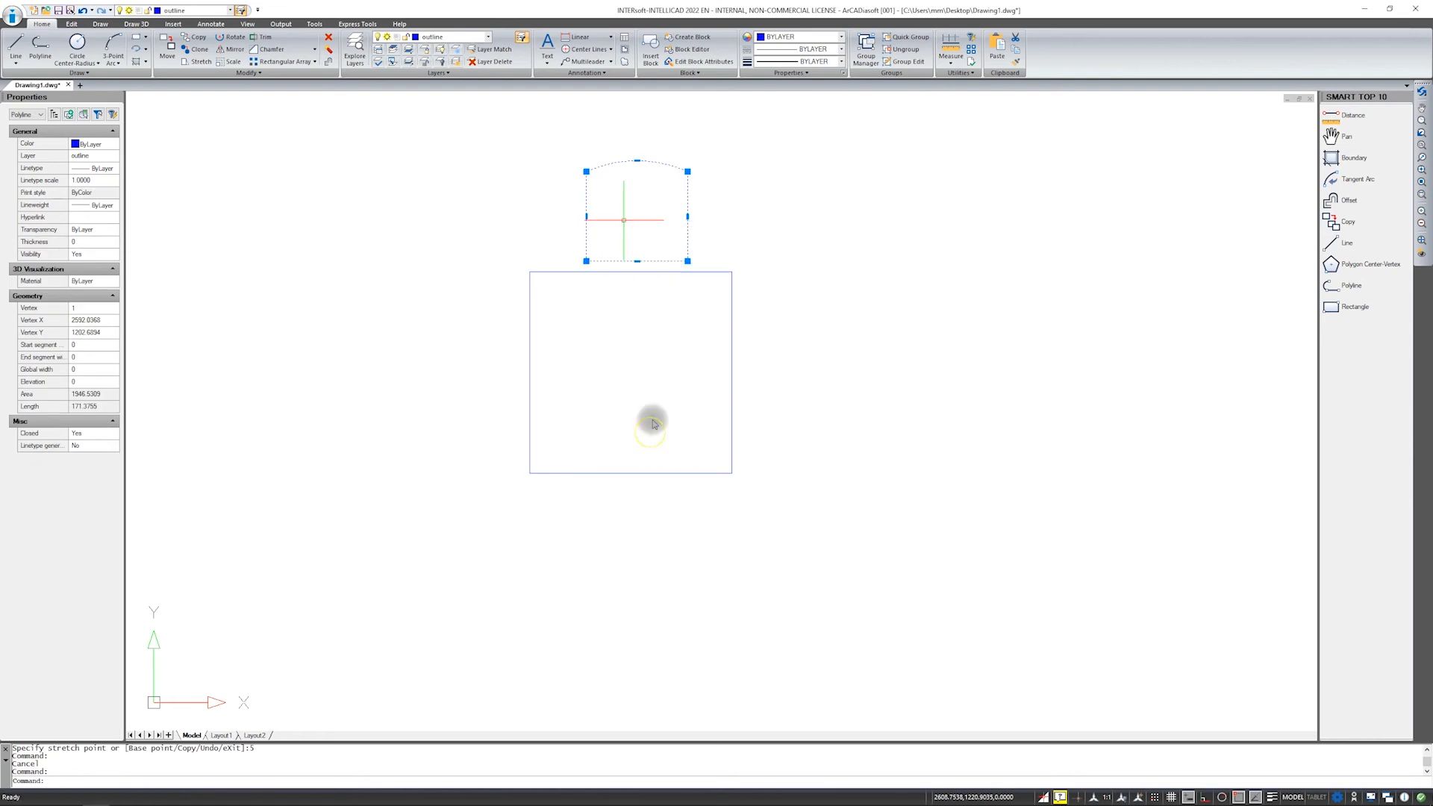
pyautogui.click(636, 261)
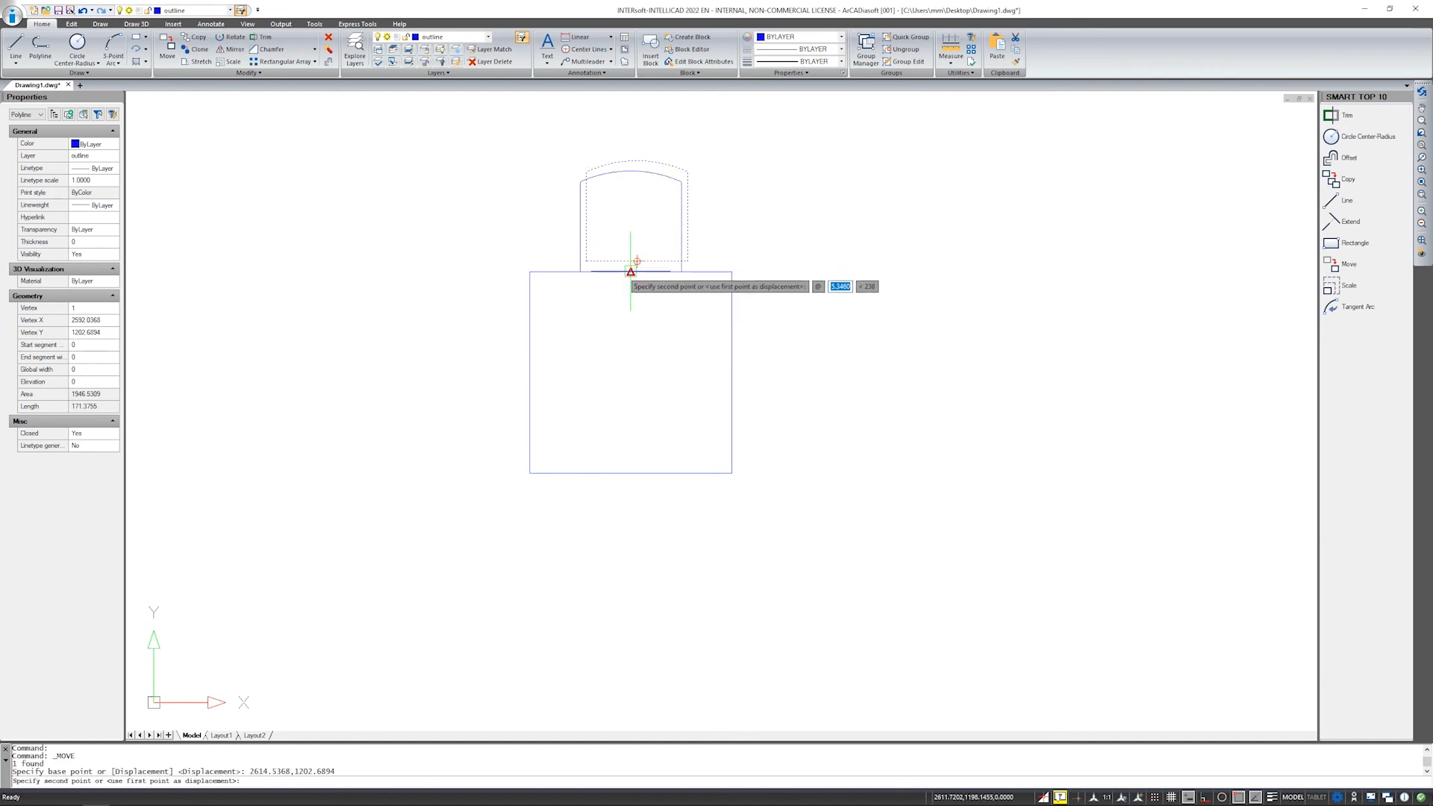
pyautogui.scroll(5, 635, 270)
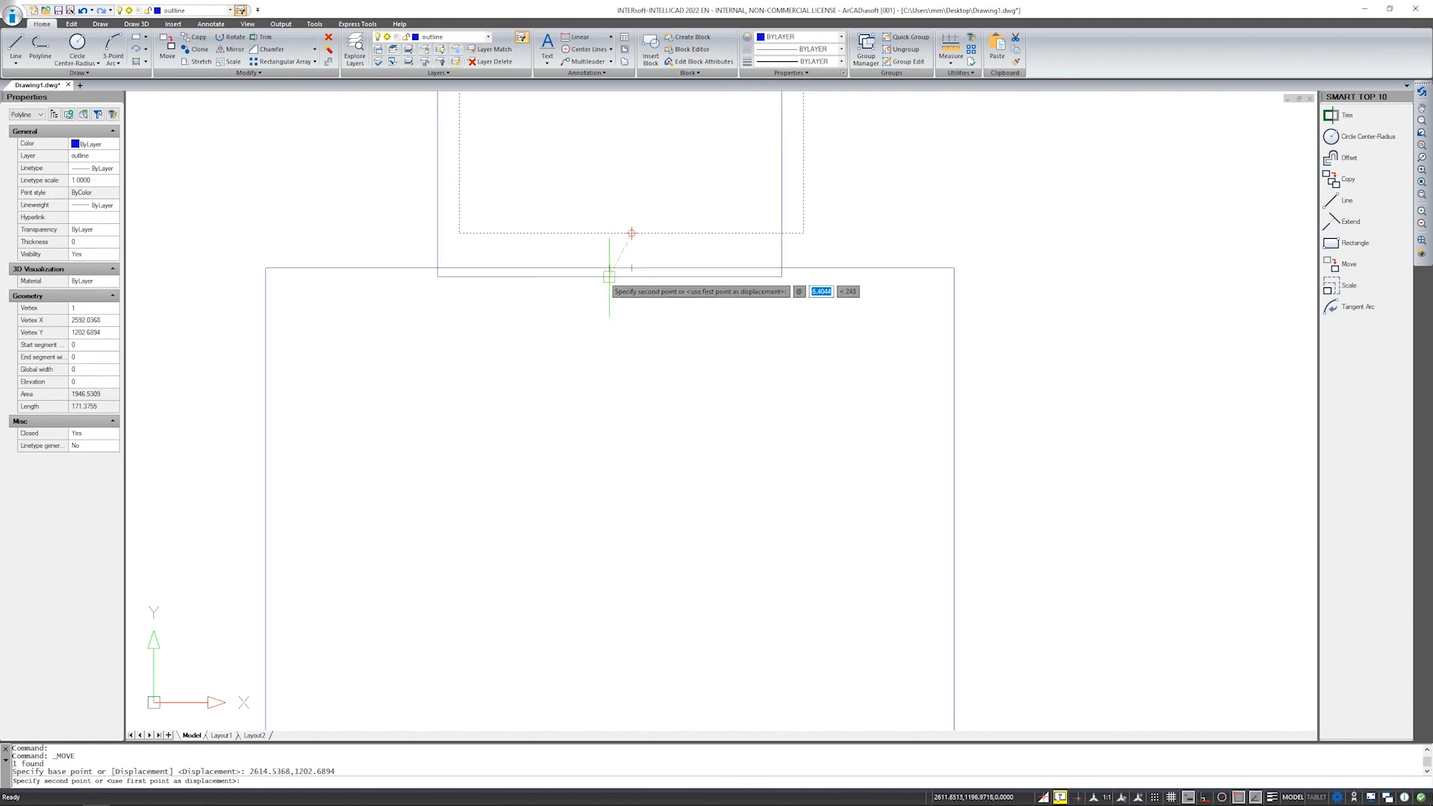
pyautogui.scroll(-2, 610, 268)
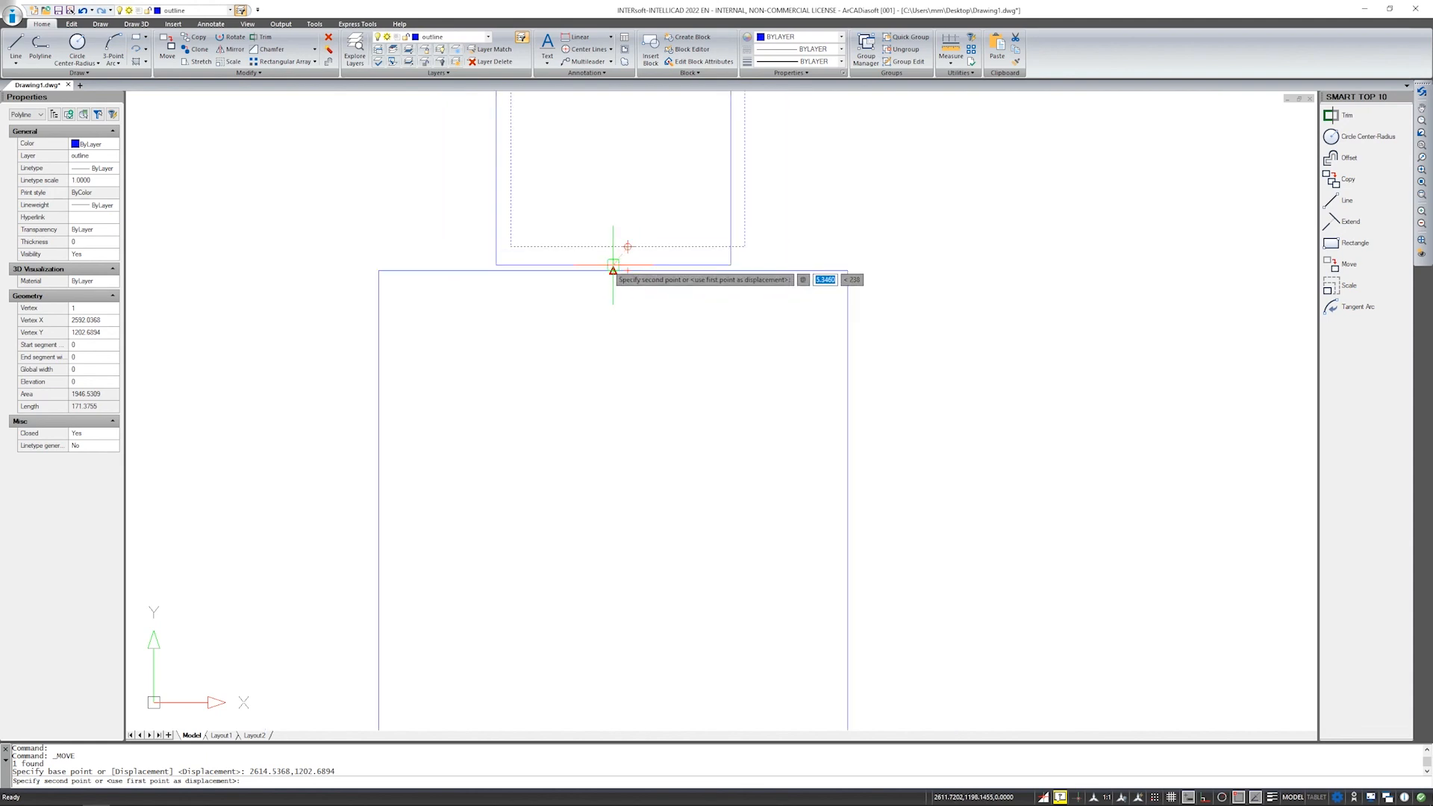
pyautogui.click(614, 266)
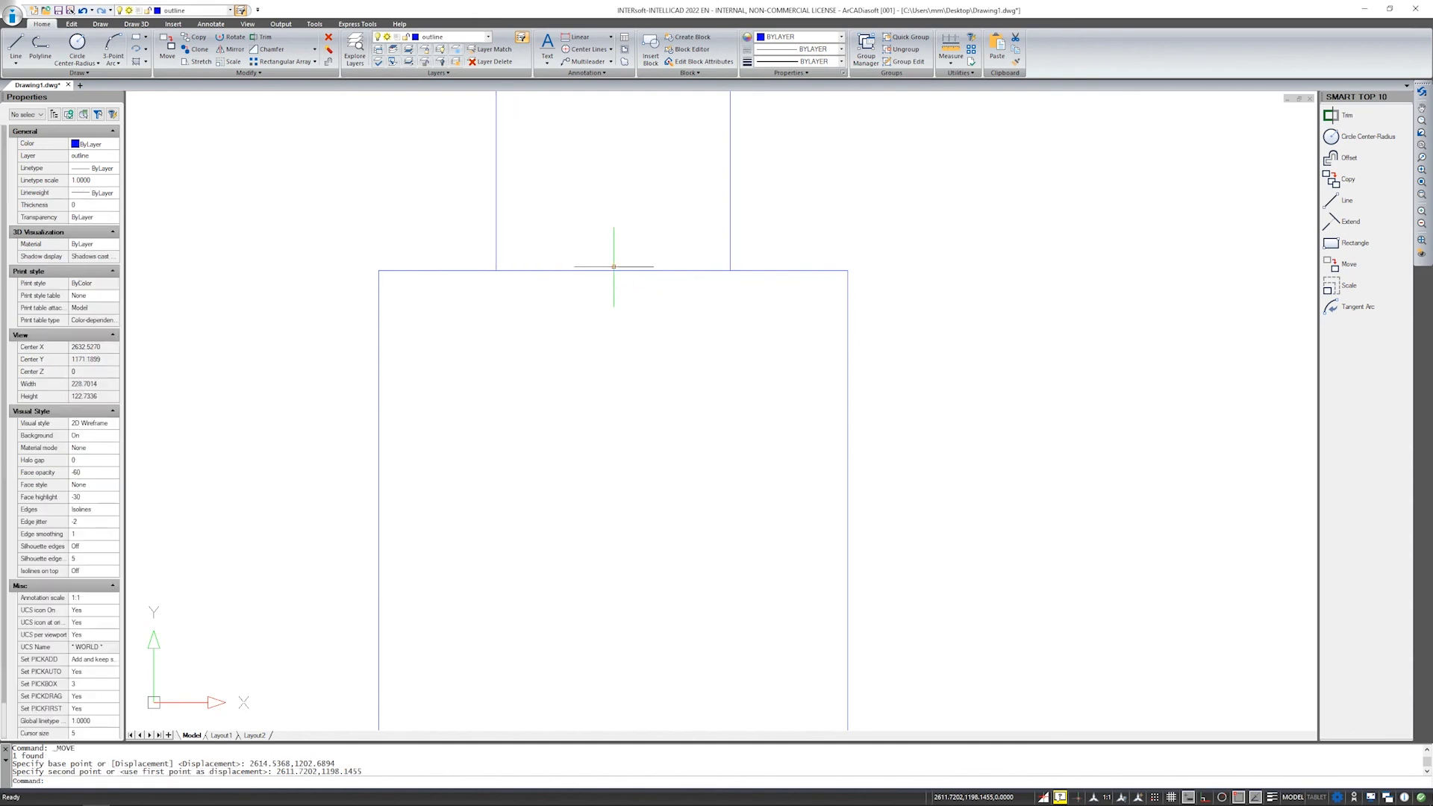
# Move the arc-topped shape upward by about 2 units to leave a small gap above the square.
pyautogui.press('F9')
pyautogui.click(731, 246)
pyautogui.rightClick(582, 235)
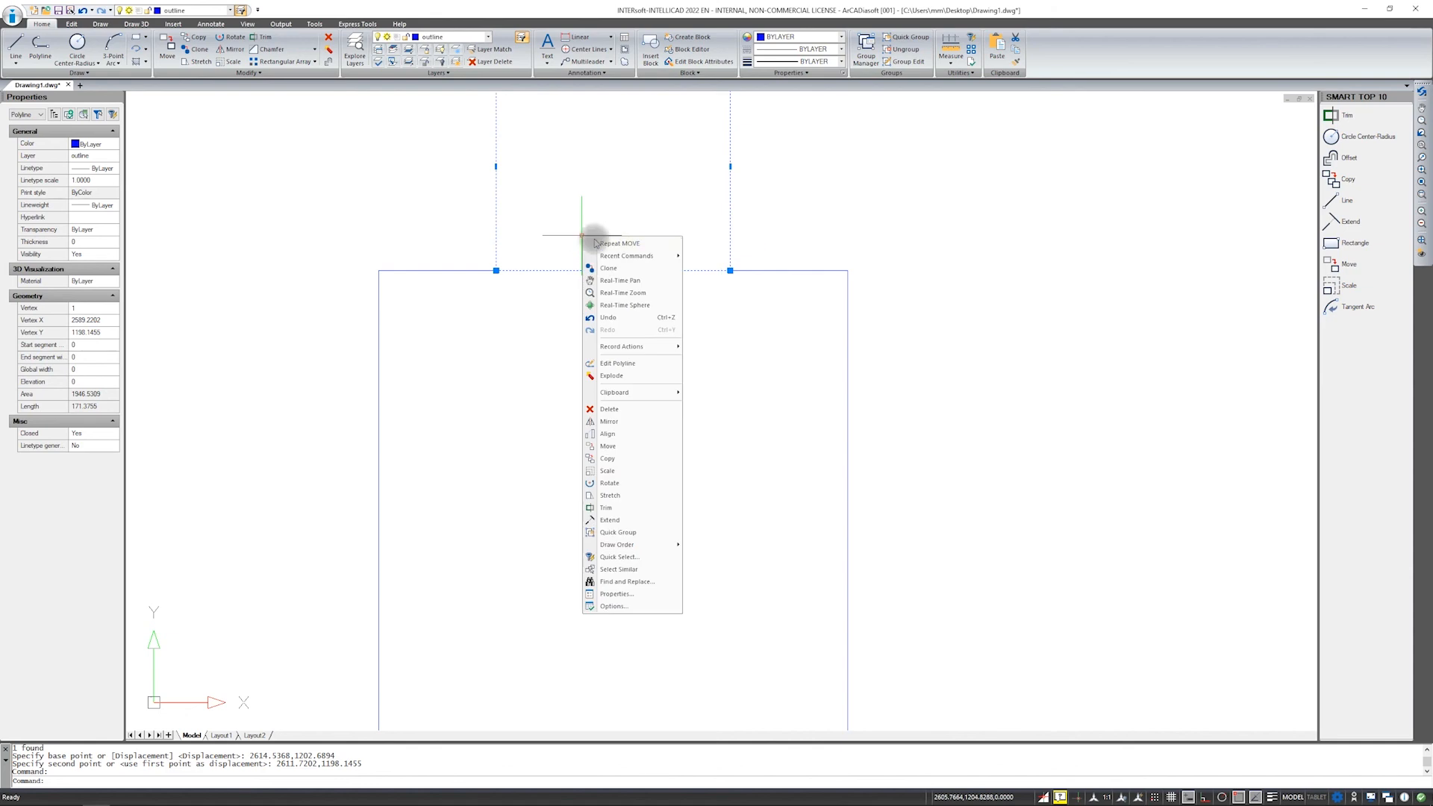
pyautogui.click(608, 447)
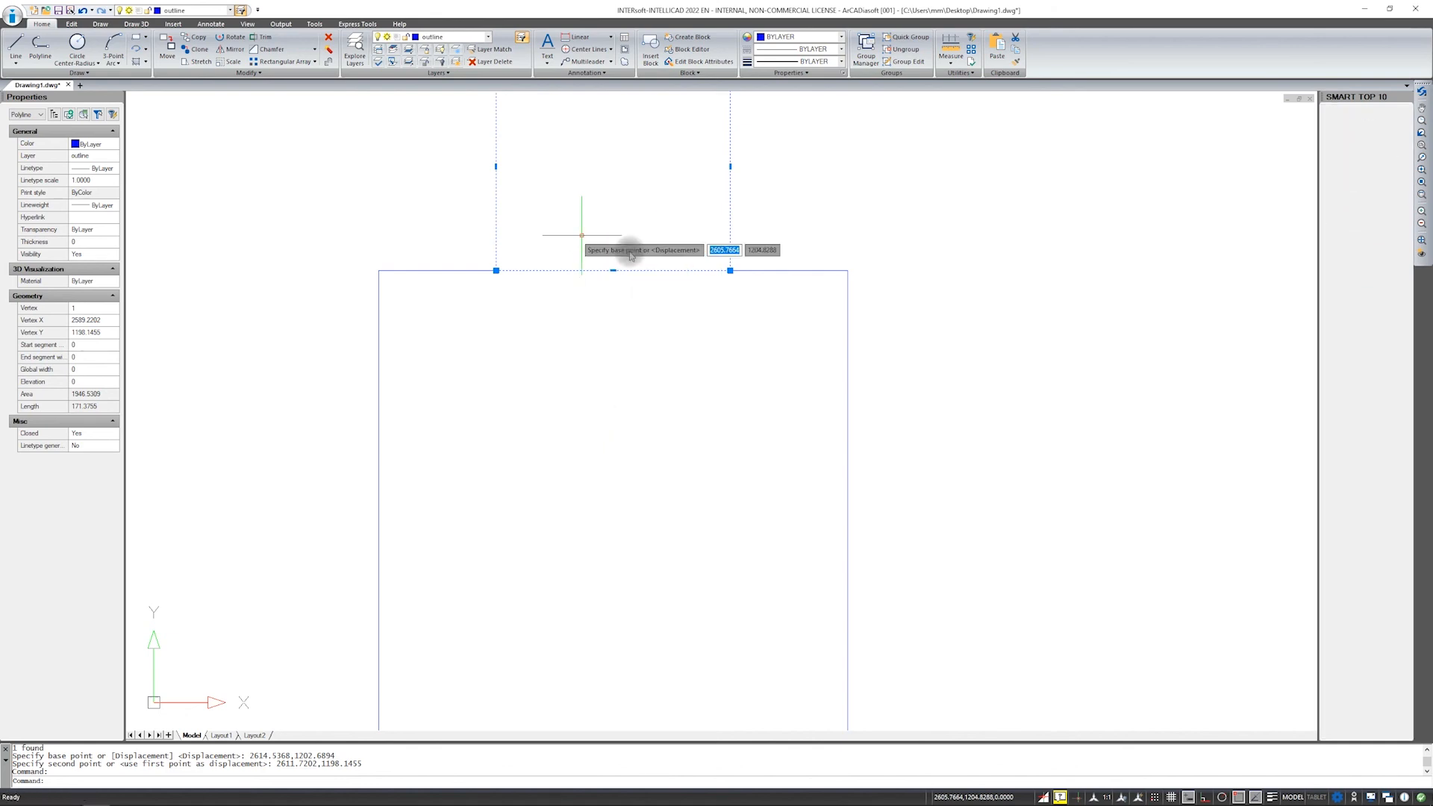
pyautogui.click(612, 270)
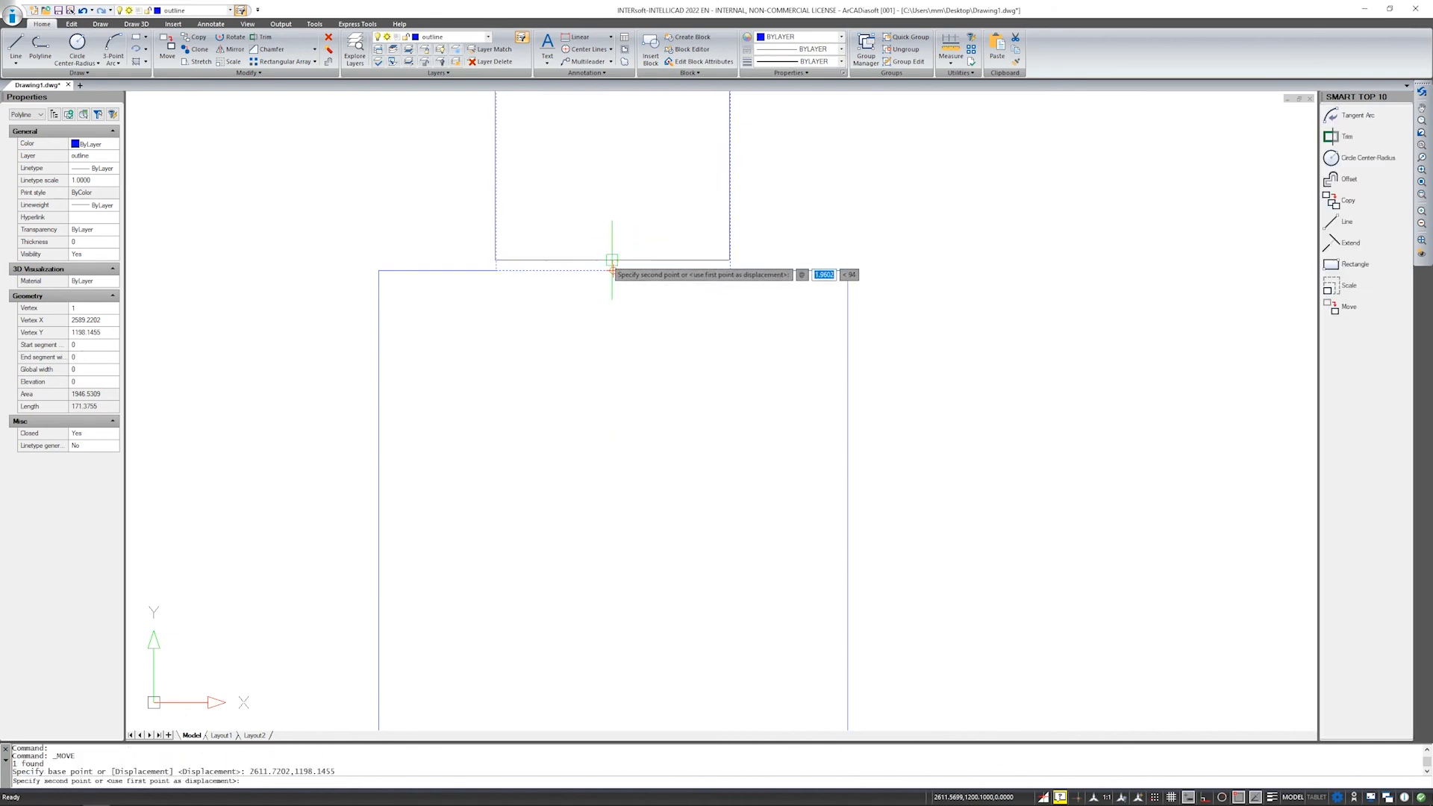
pyautogui.click(612, 260)
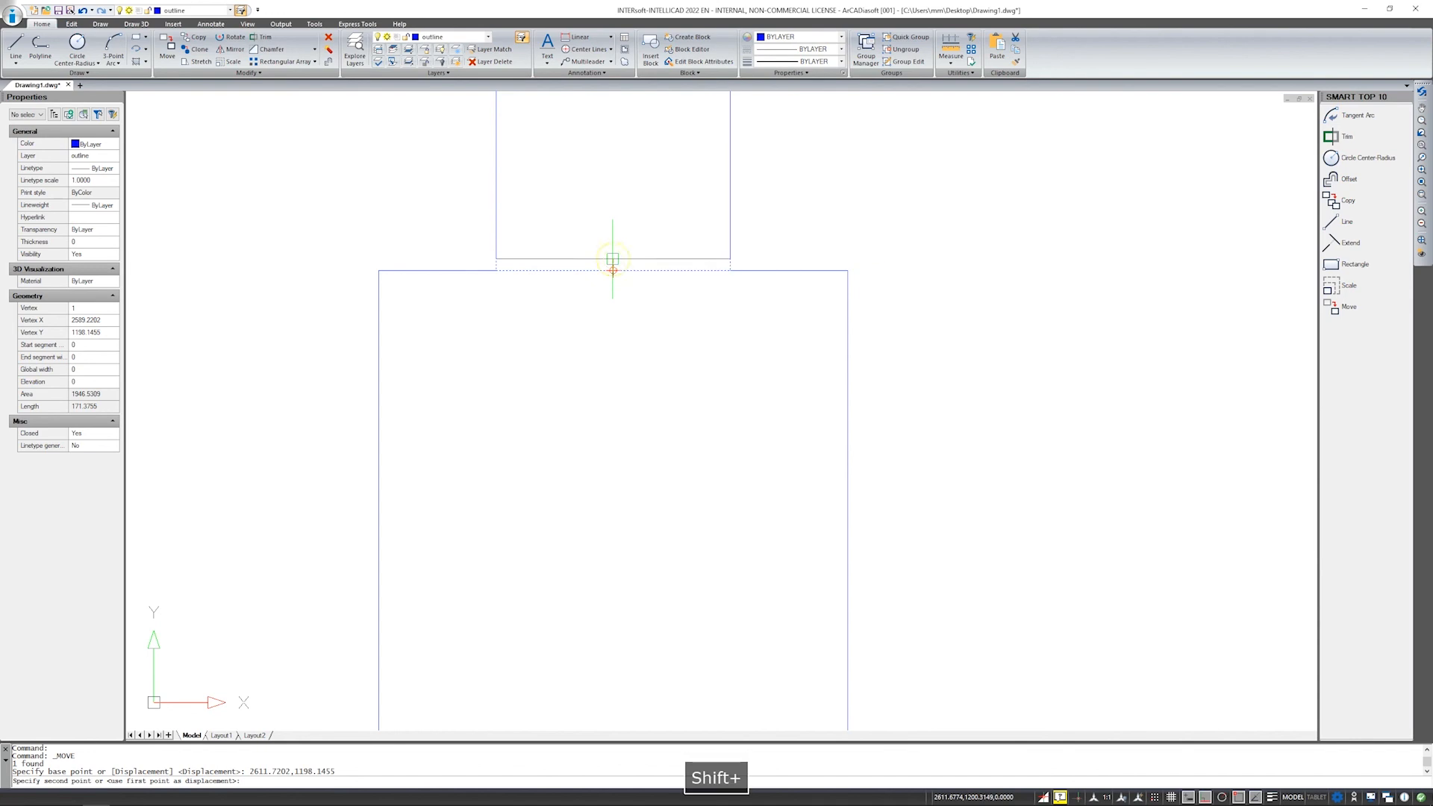
pyautogui.scroll(-4, 638, 336)
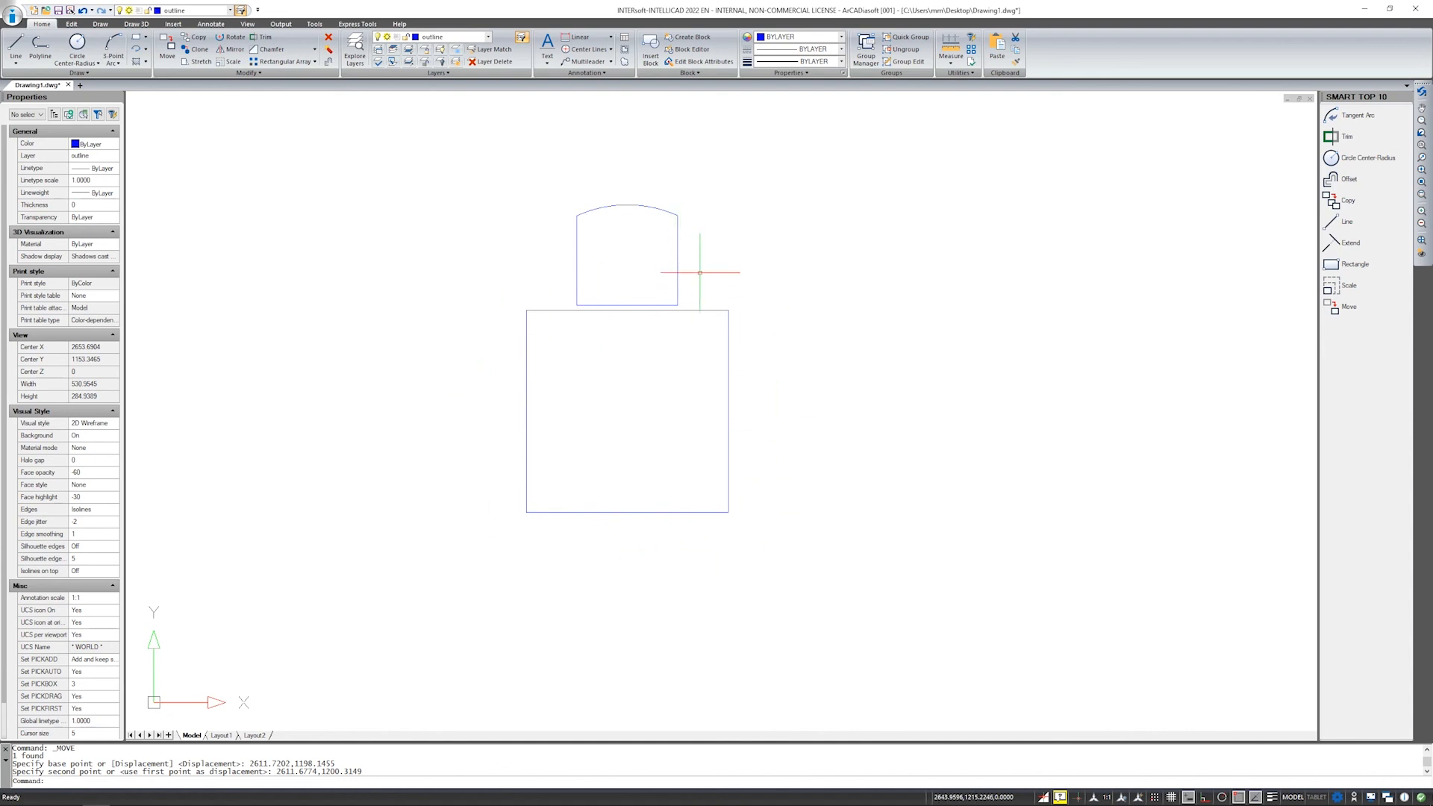
# Start a polar array of the arc-topped shape, centred midway between two diagonally opposite corners of the 90 by 90 square.
pyautogui.click(677, 250)
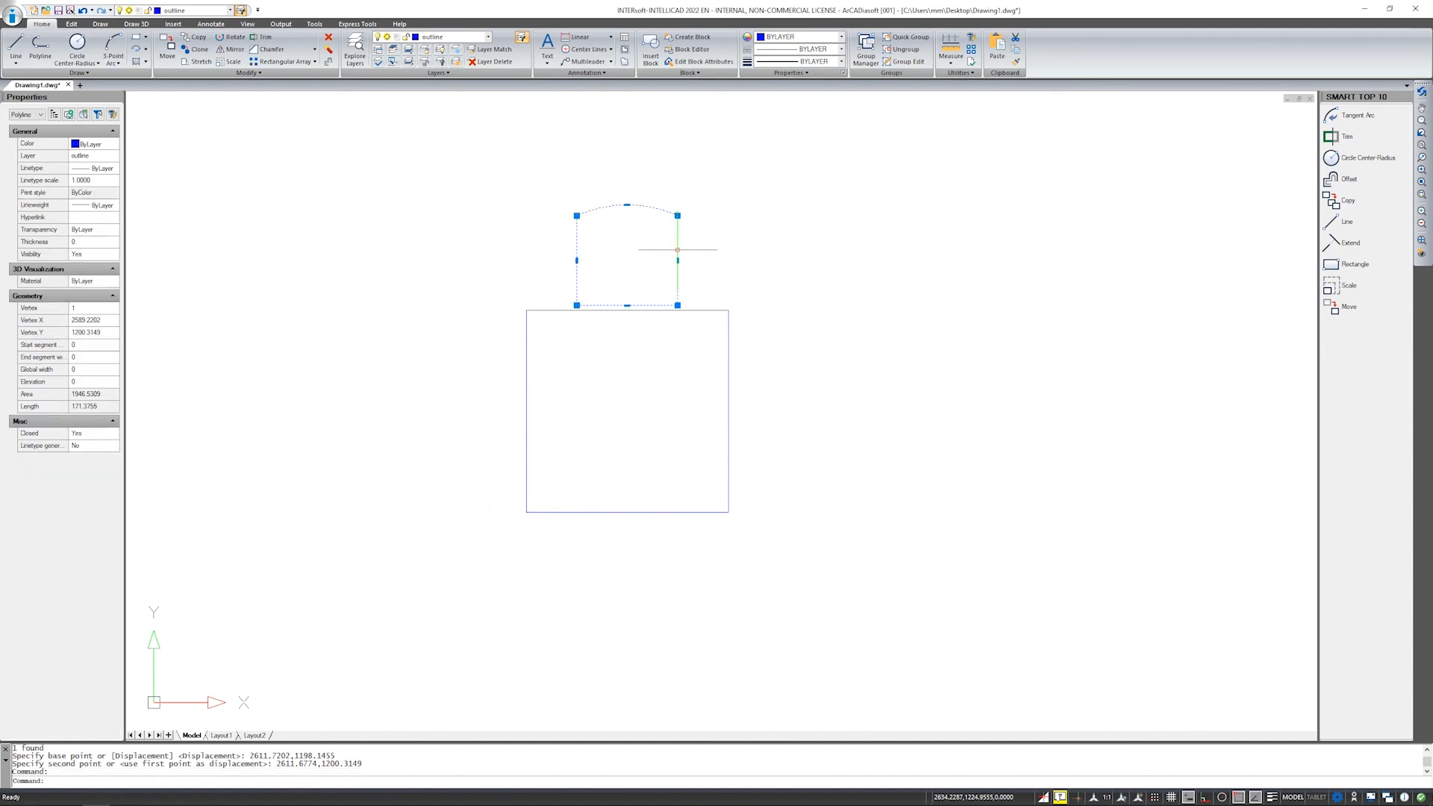
pyautogui.click(314, 62)
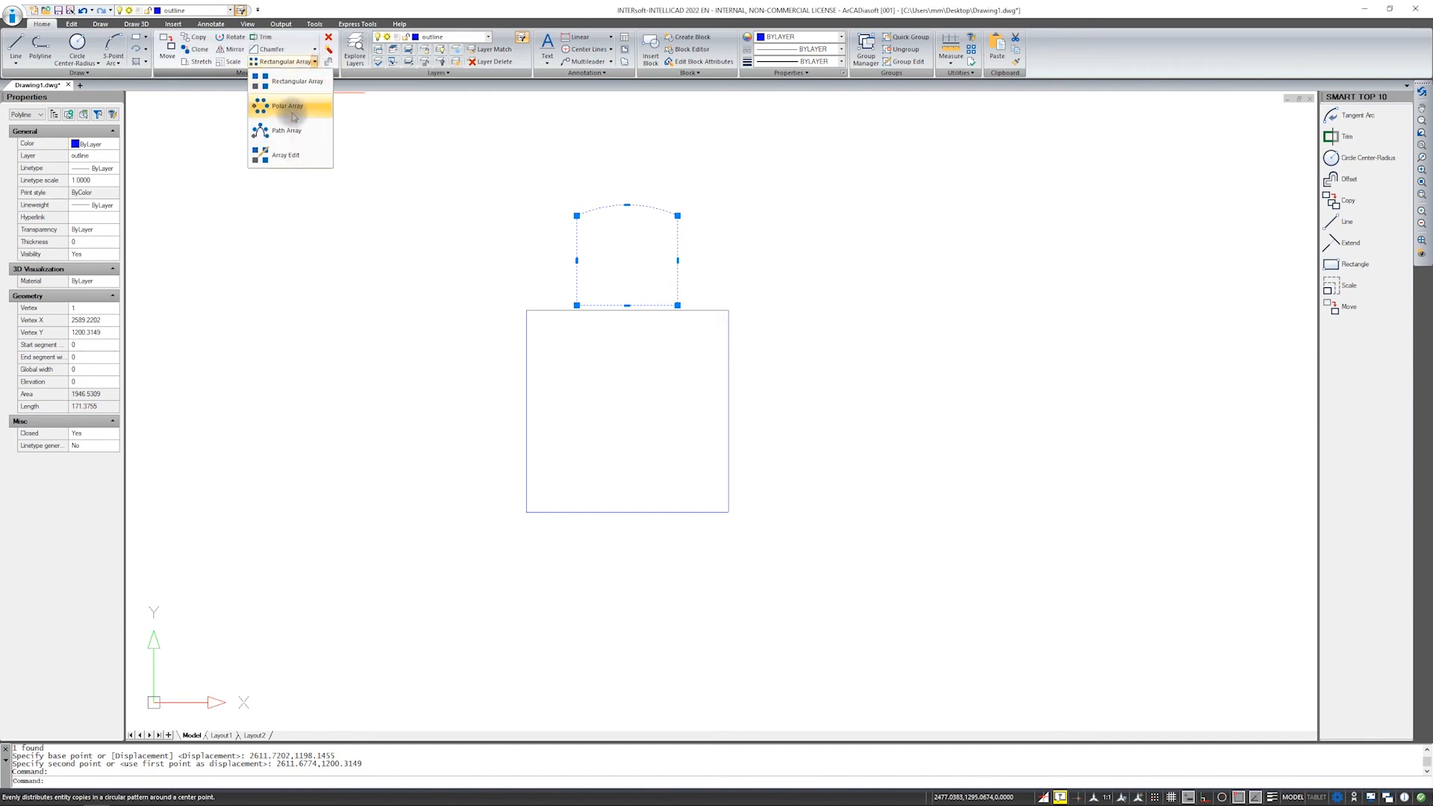
pyautogui.click(286, 109)
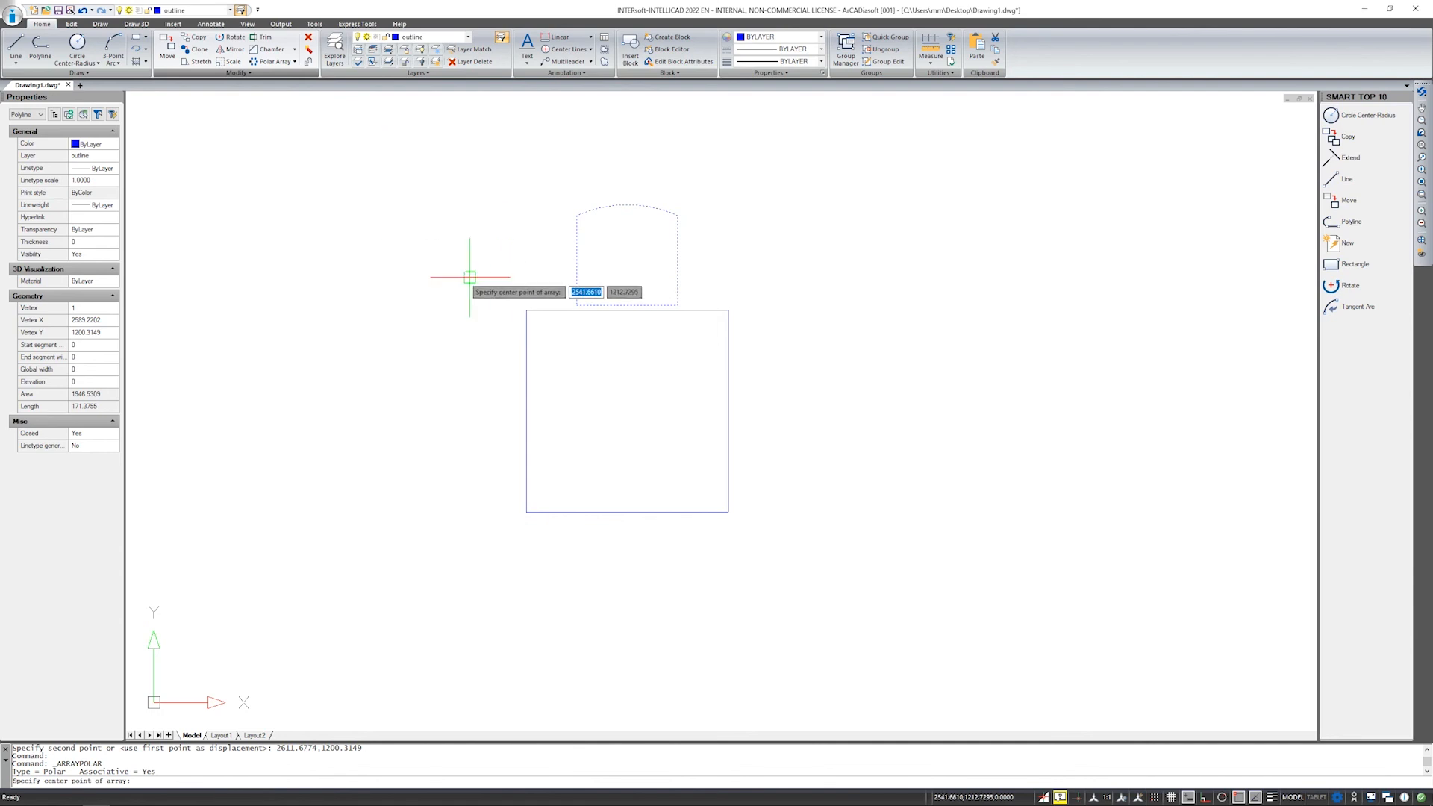
pyautogui.keyDown('shift'); pyautogui.rightClick(619, 395); pyautogui.keyUp('shift')
pyautogui.click(640, 428)
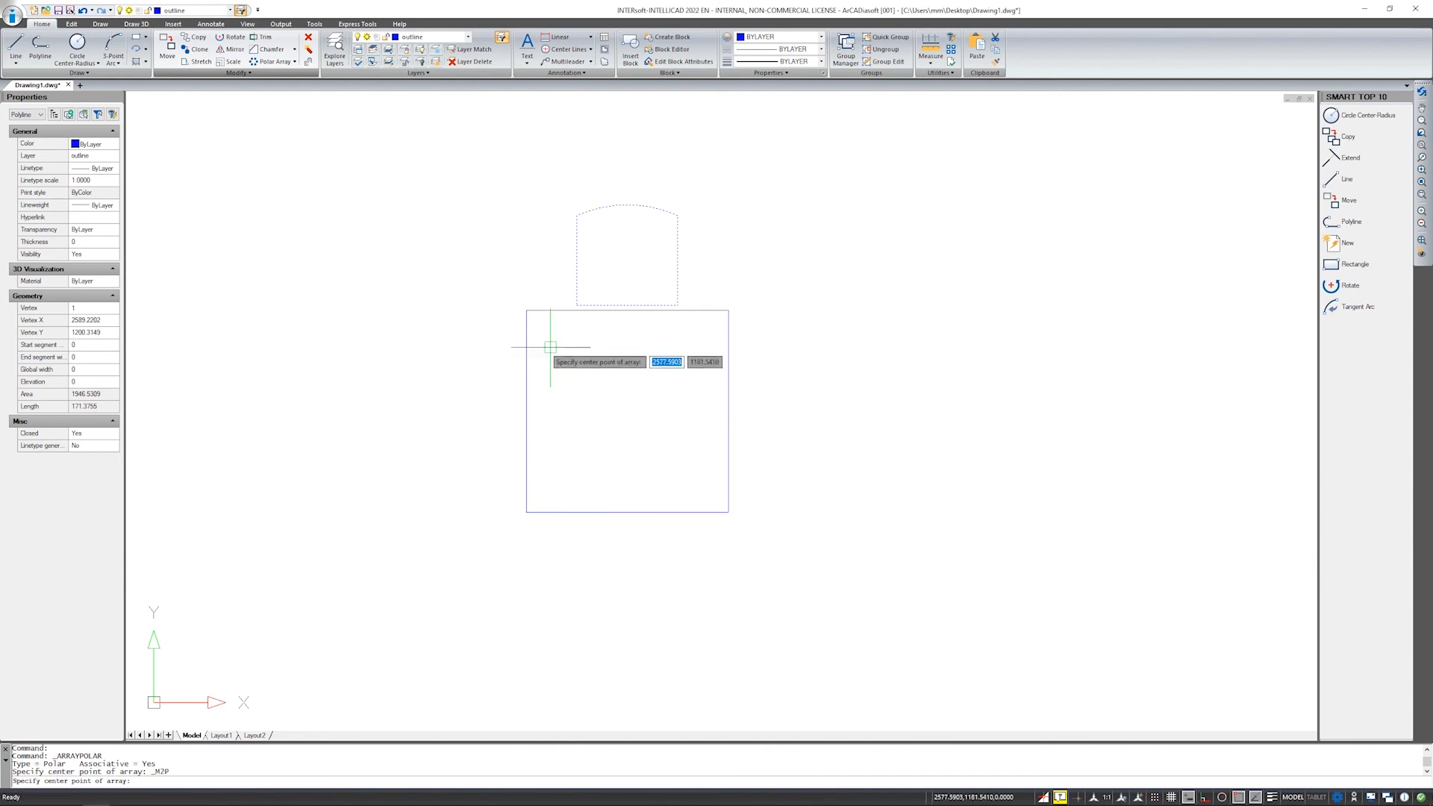
pyautogui.click(526, 308)
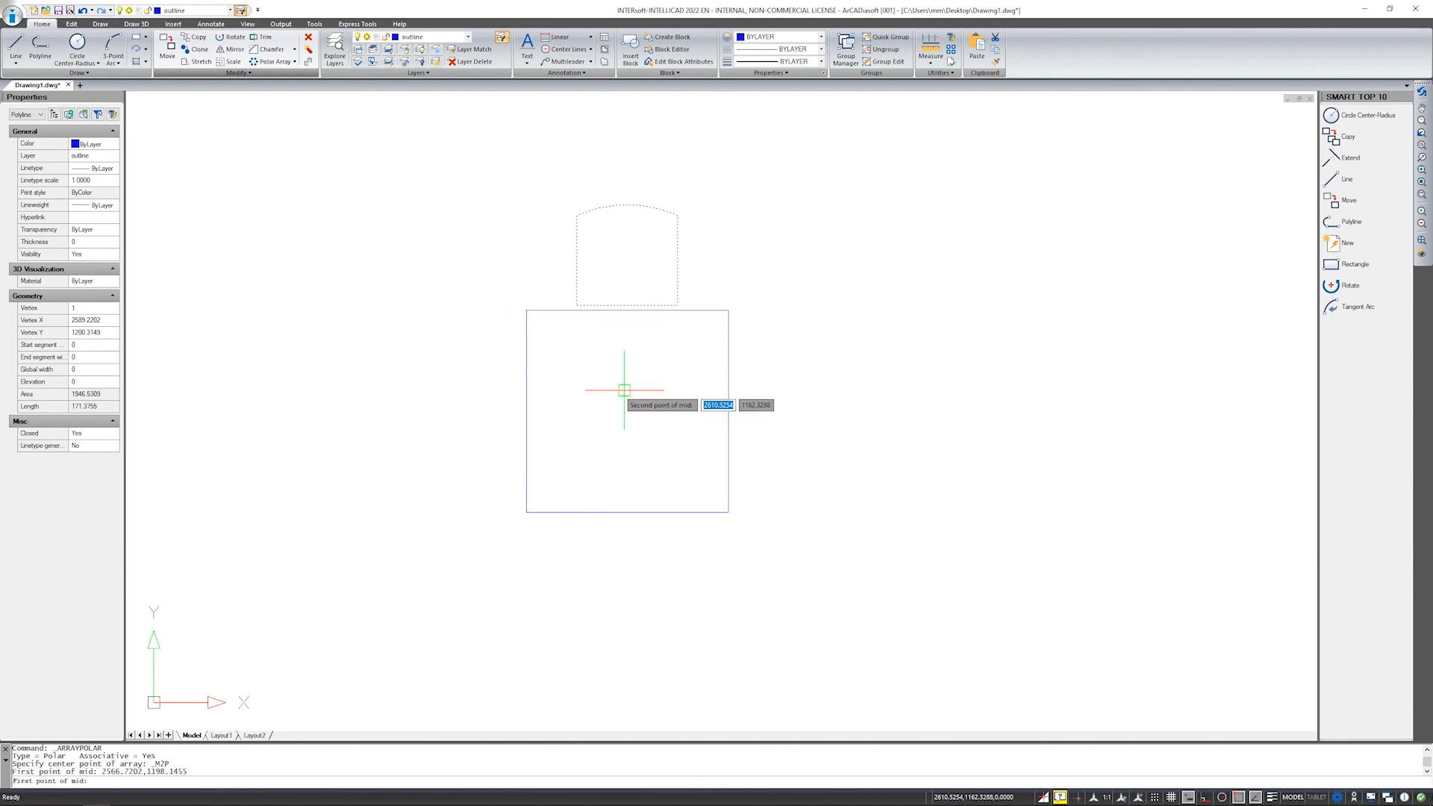
pyautogui.click(728, 512)
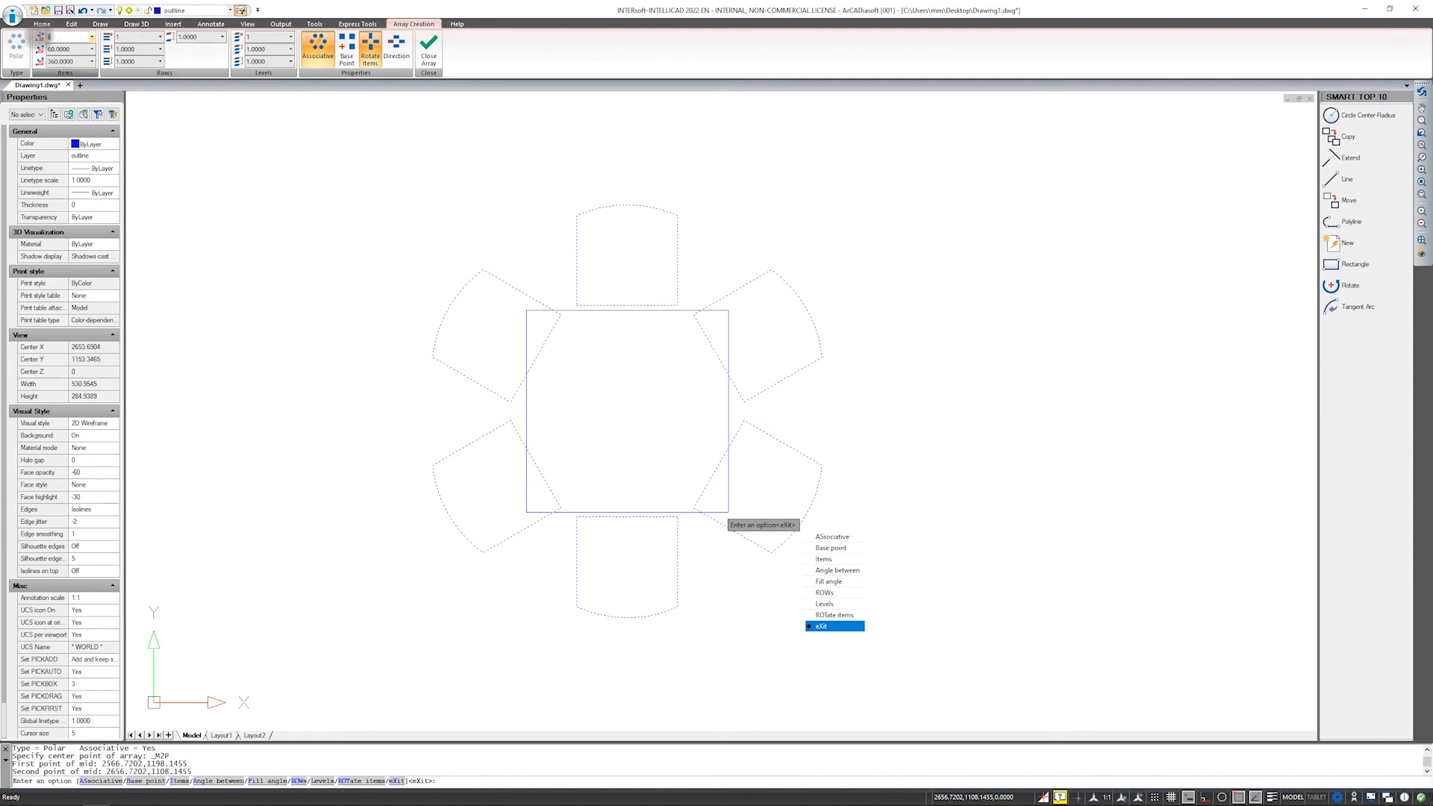
# Set the polar array to 4 items, try it without item rotation, restore the rotation and finish the array.
pyautogui.write('4')
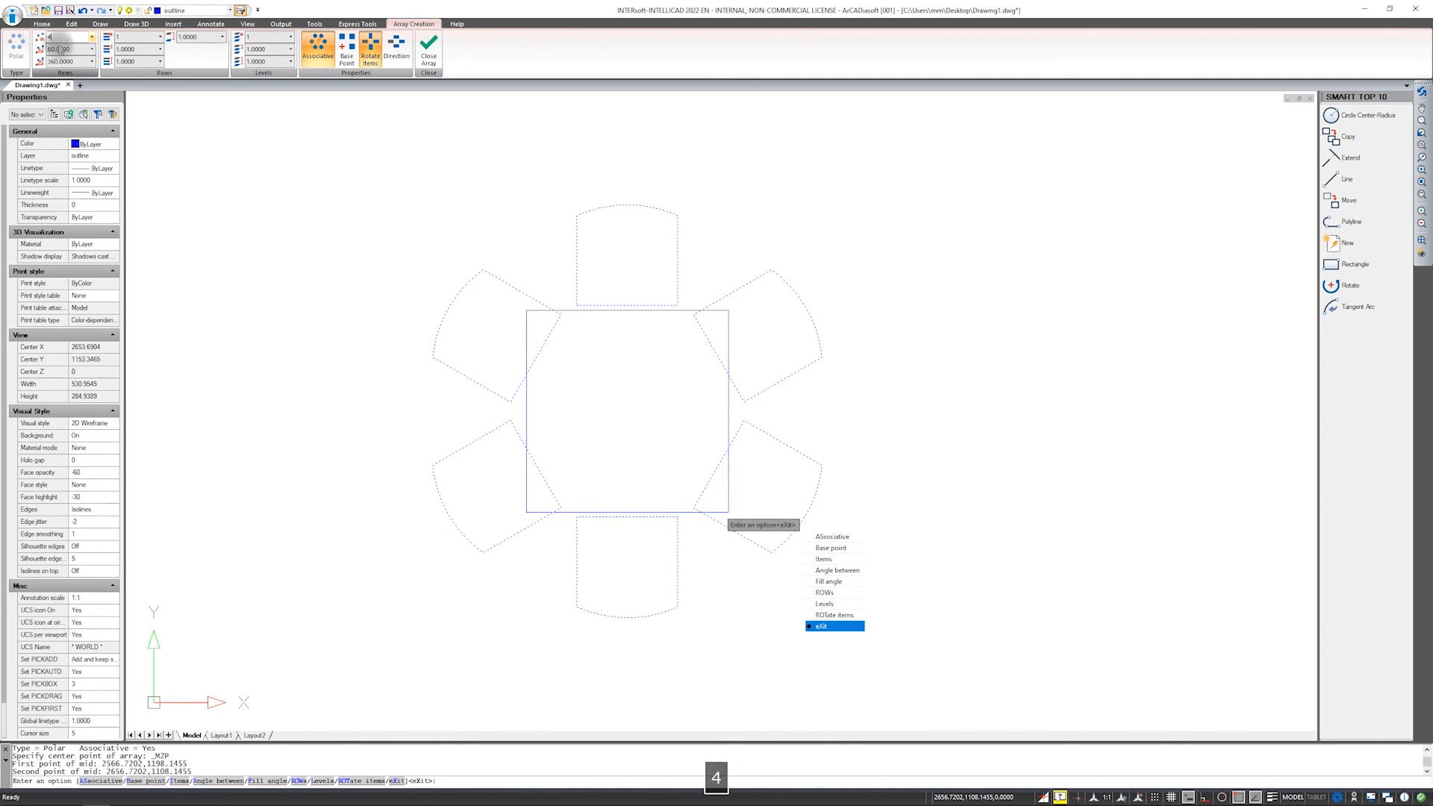
pyautogui.click(80, 49)
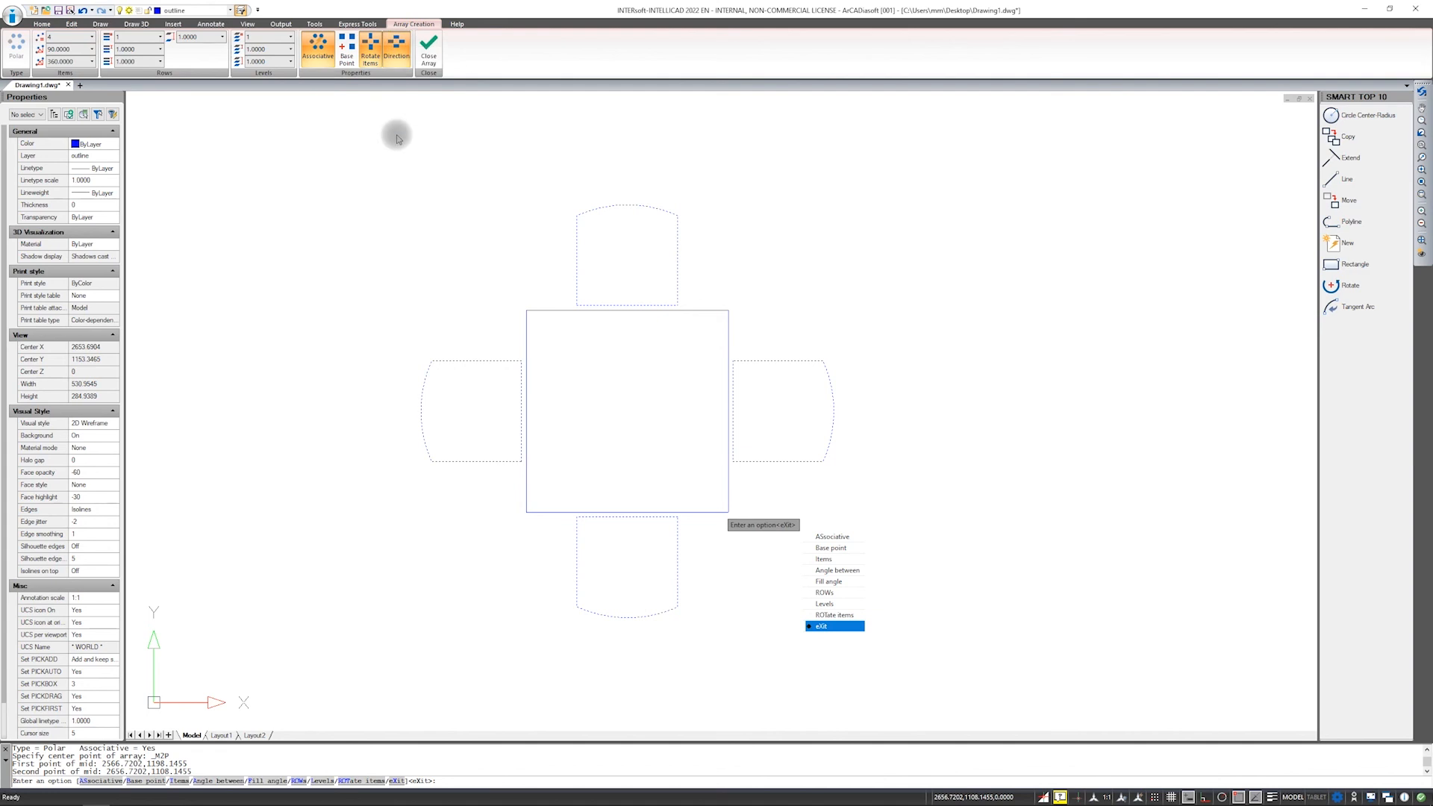
pyautogui.click(370, 56)
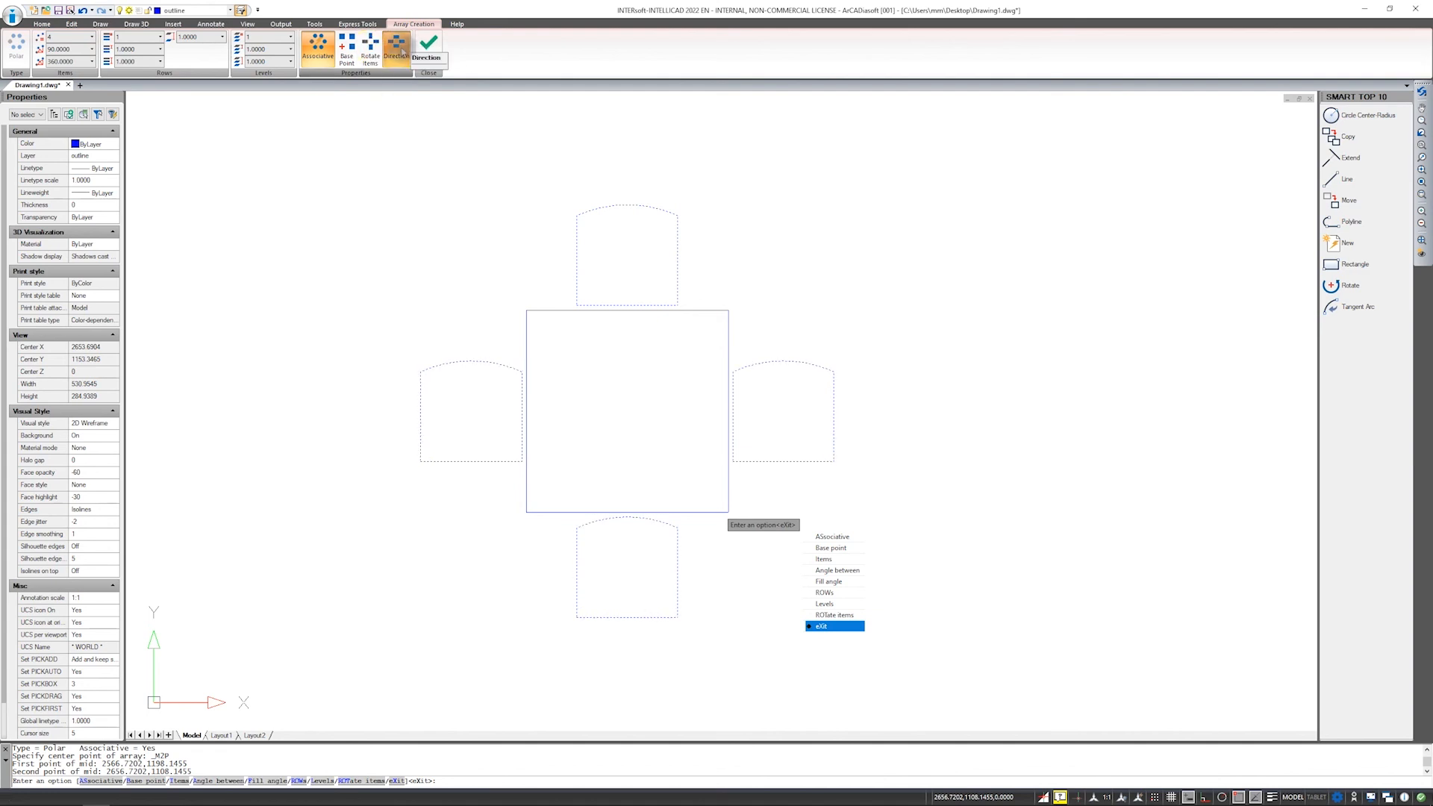
pyautogui.click(373, 49)
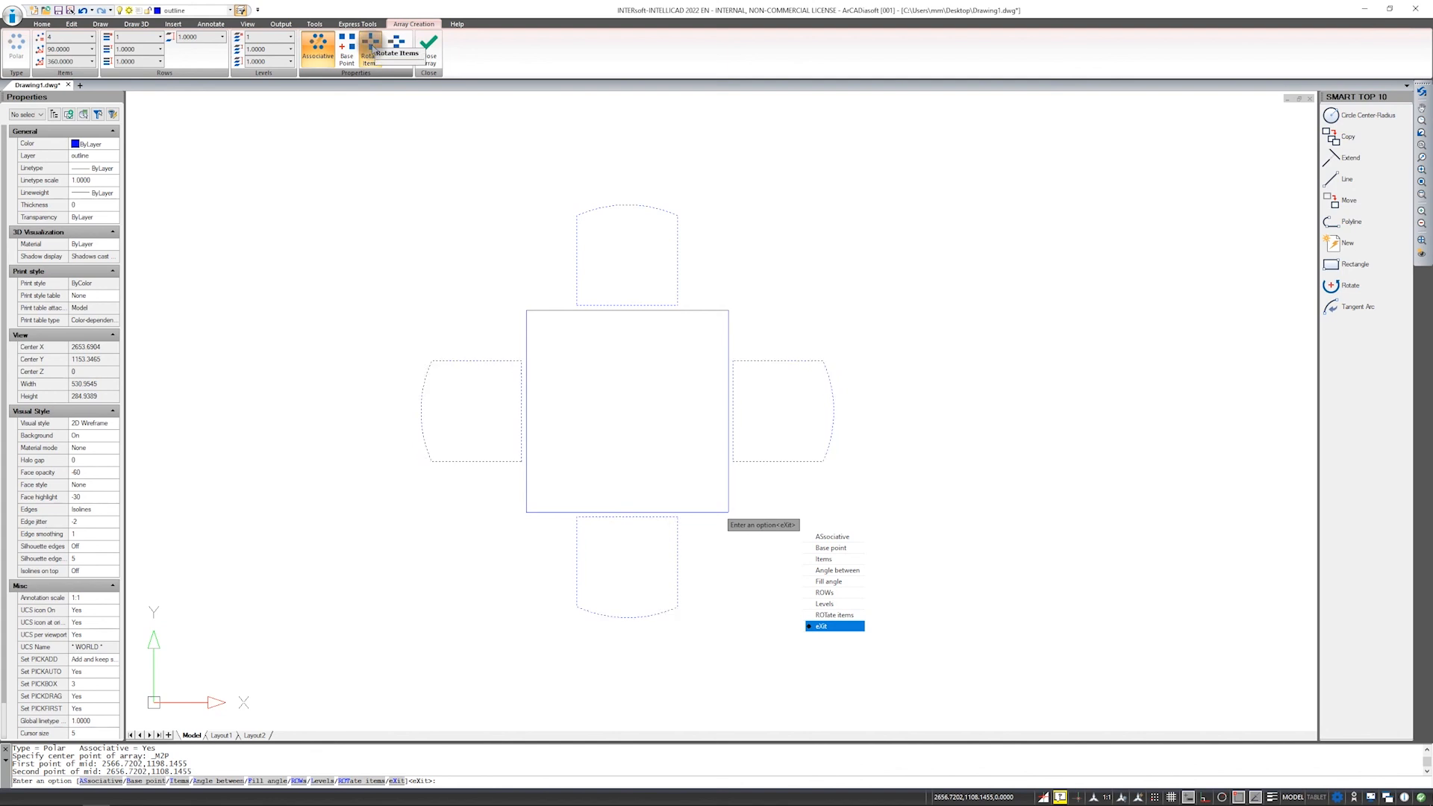
pyautogui.click(429, 46)
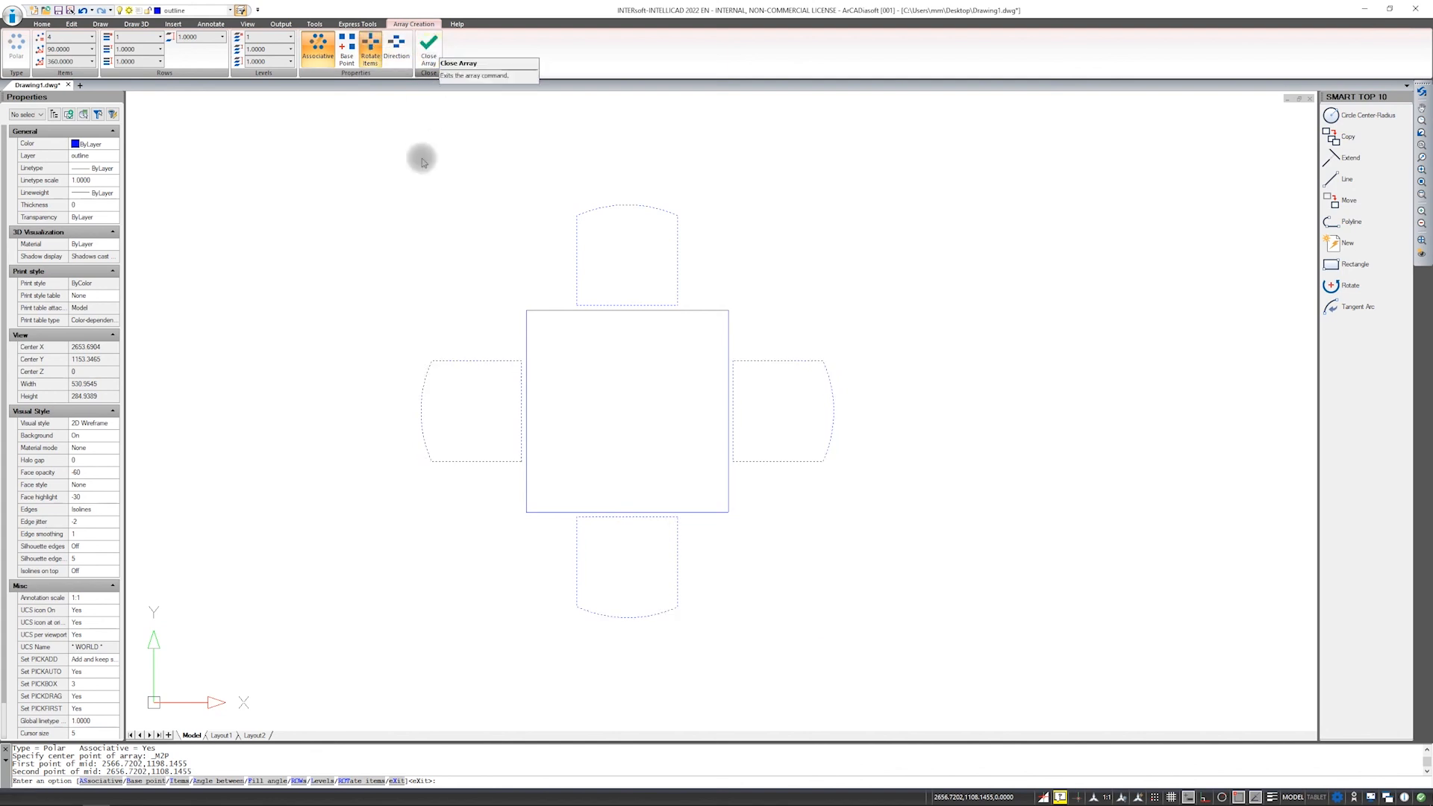
# Draw a 200 by 90 rectangle to the right of the square table with its four chairs.
pyautogui.moveTo(986, 340); pyautogui.dragTo(681, 368, button='middle')
pyautogui.scroll(-2, 597, 388)
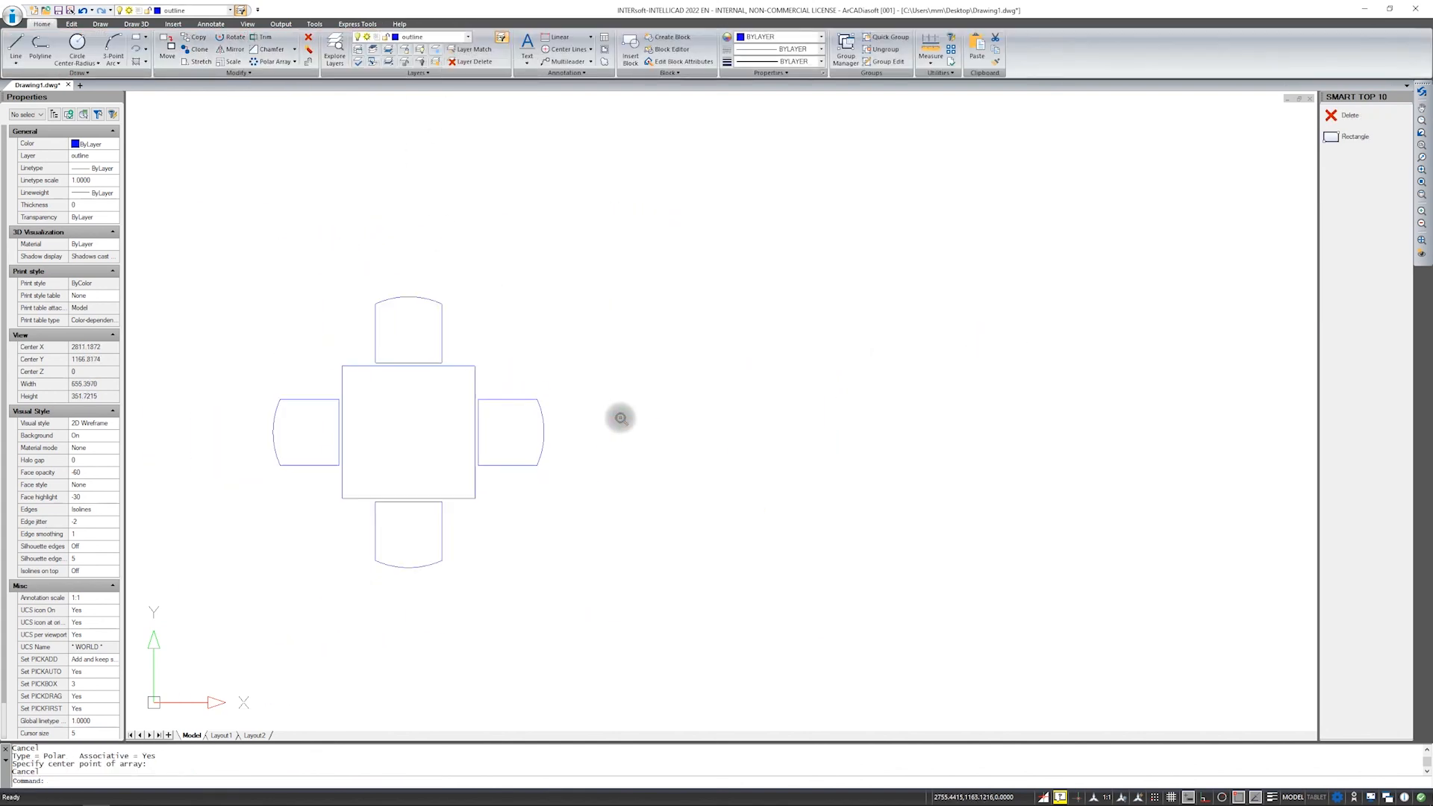
pyautogui.scroll(-2, 621, 415)
pyautogui.click(136, 36)
pyautogui.click(704, 458)
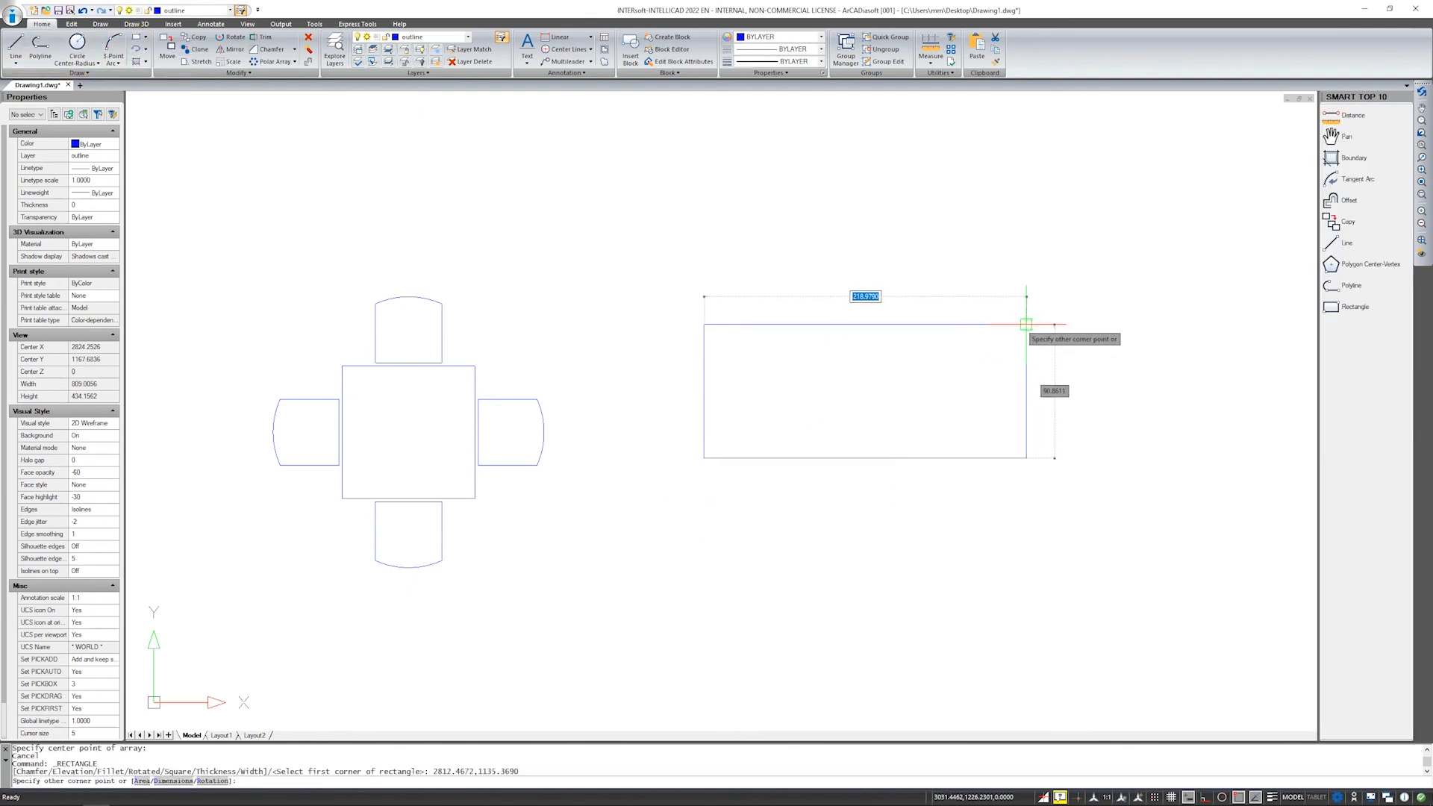
pyautogui.write('200')
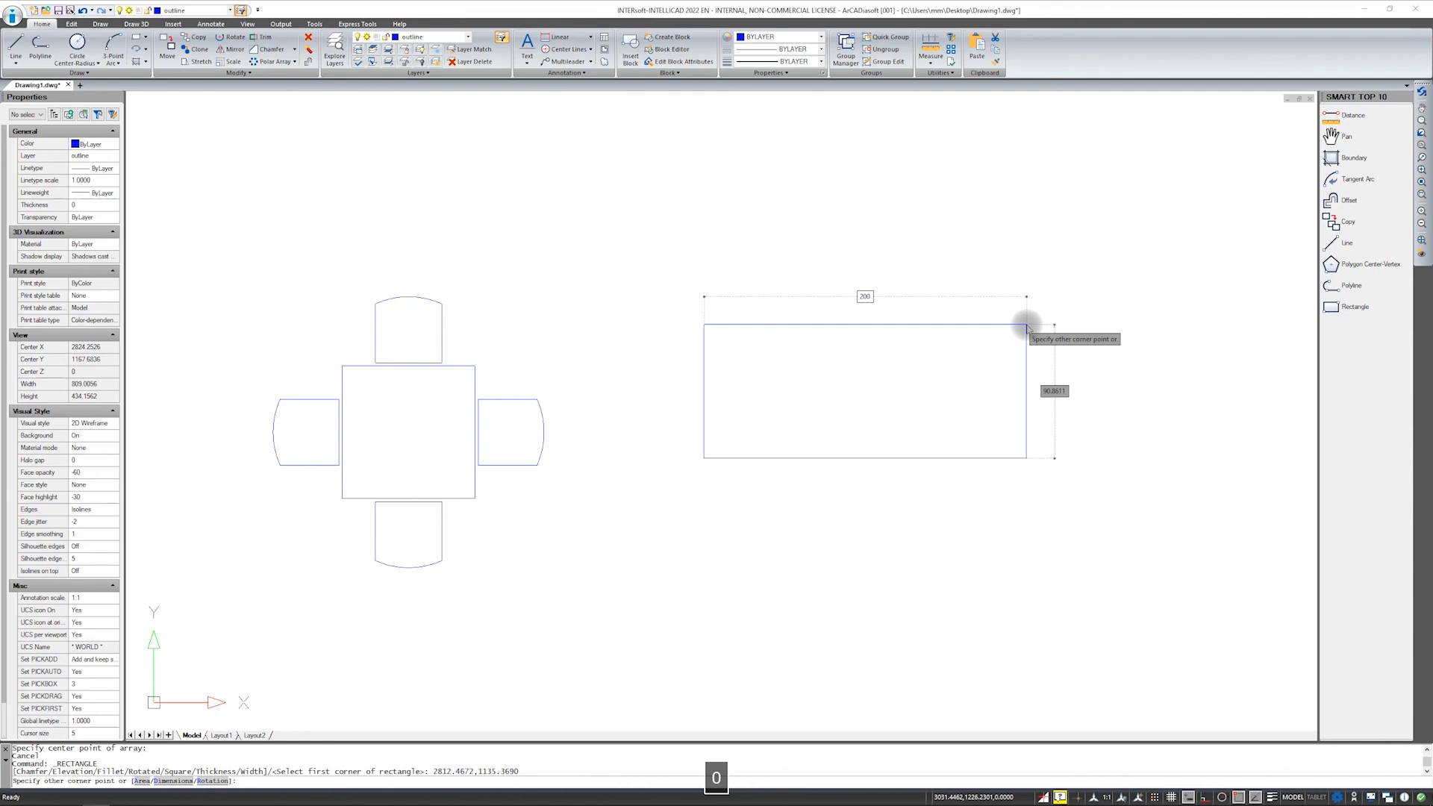
pyautogui.press('Tab')
pyautogui.write('90')
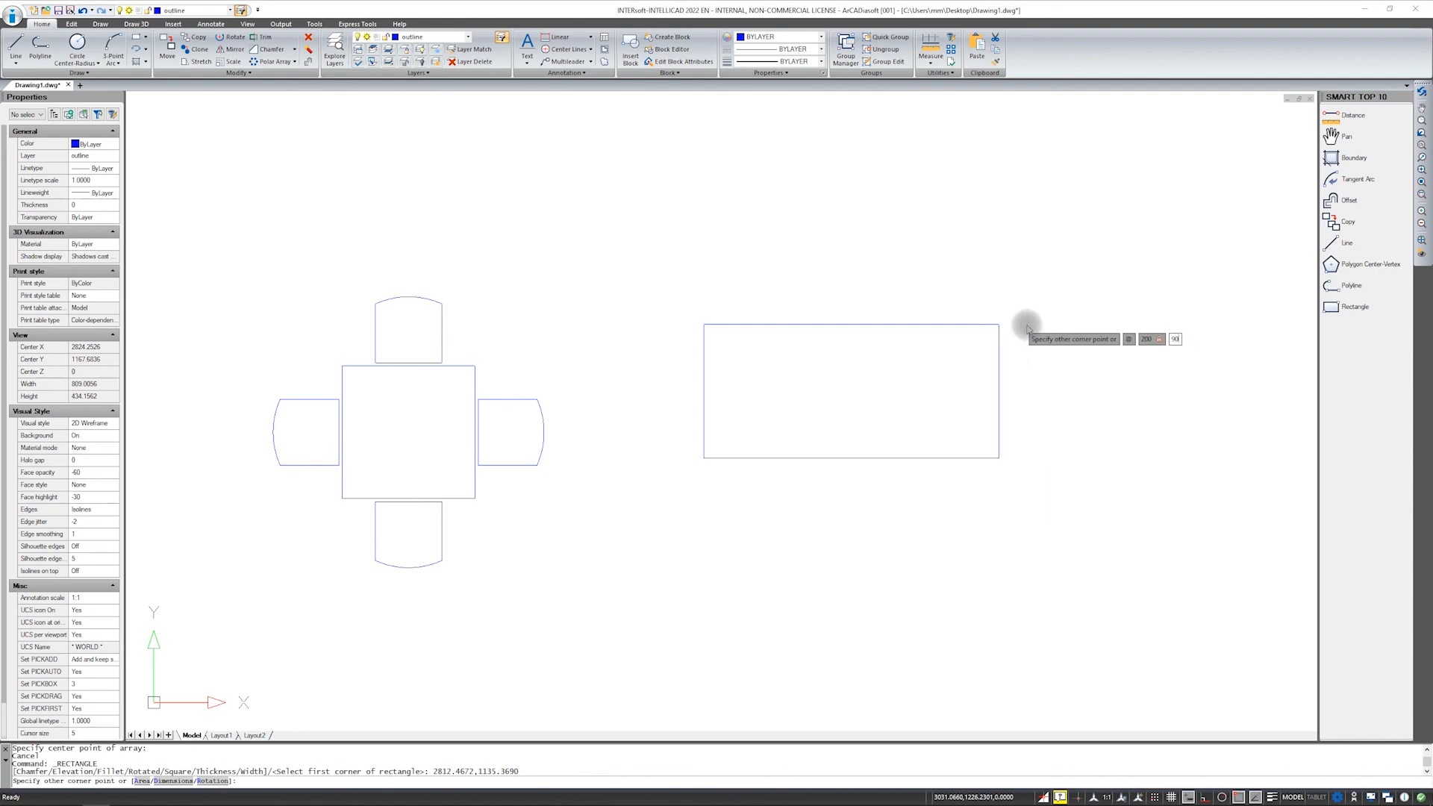
pyautogui.press('Return')
# Draw a 45 by 45 square just above the 200 by 90 rectangle, near its left end.
pyautogui.scroll(2, 809, 255)
pyautogui.press('Return')
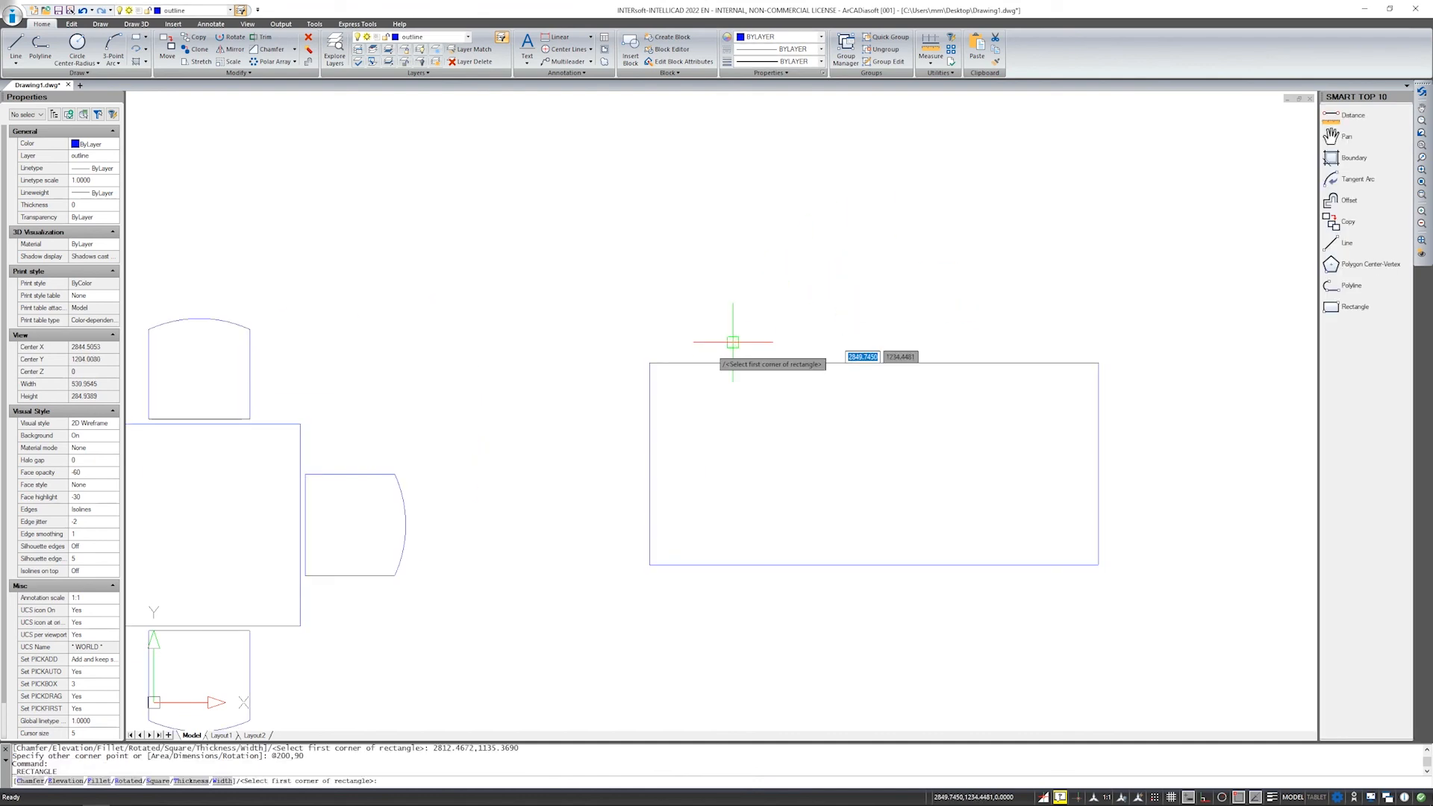
pyautogui.click(685, 347)
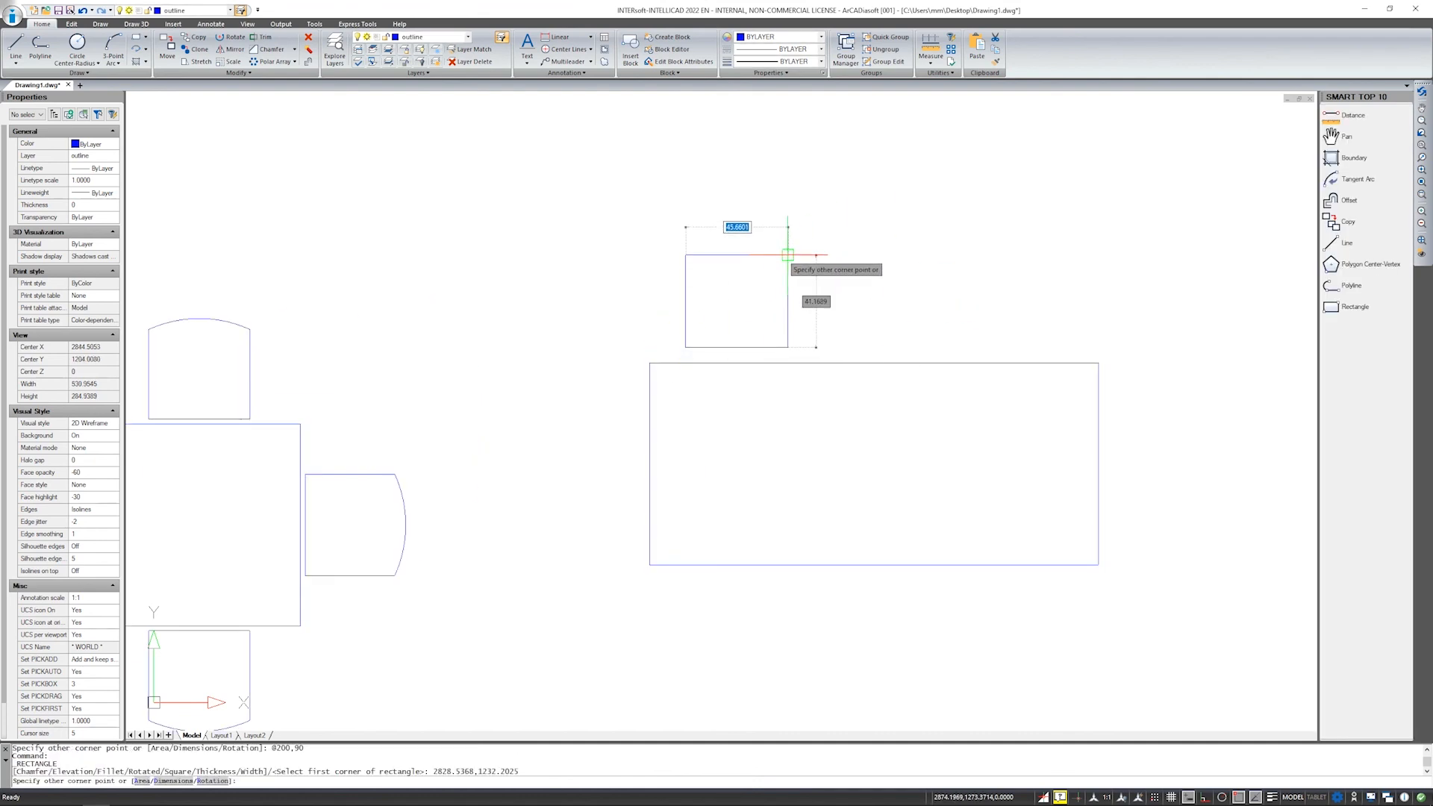
pyautogui.write('45')
pyautogui.press('Tab')
pyautogui.write('45')
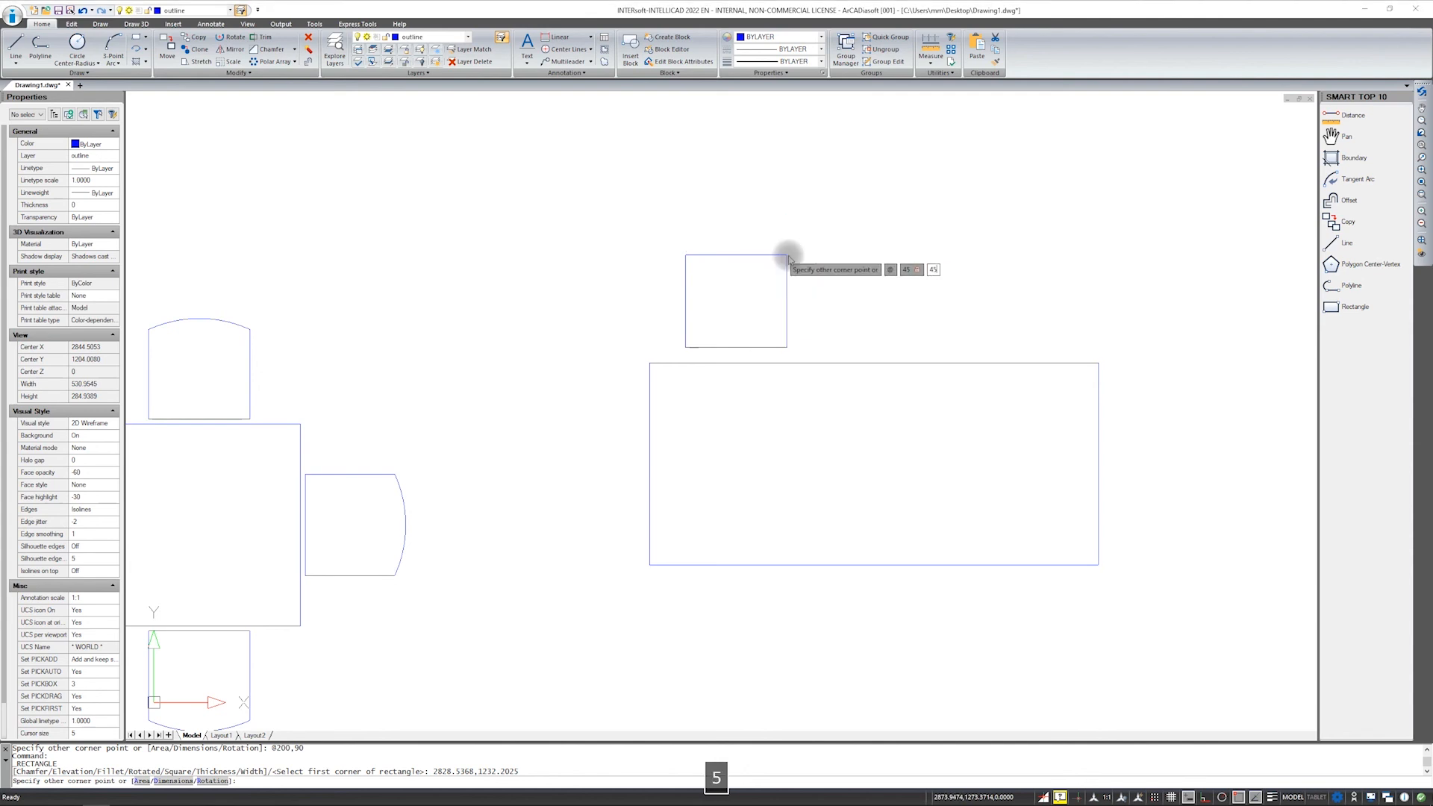
pyautogui.press('Return')
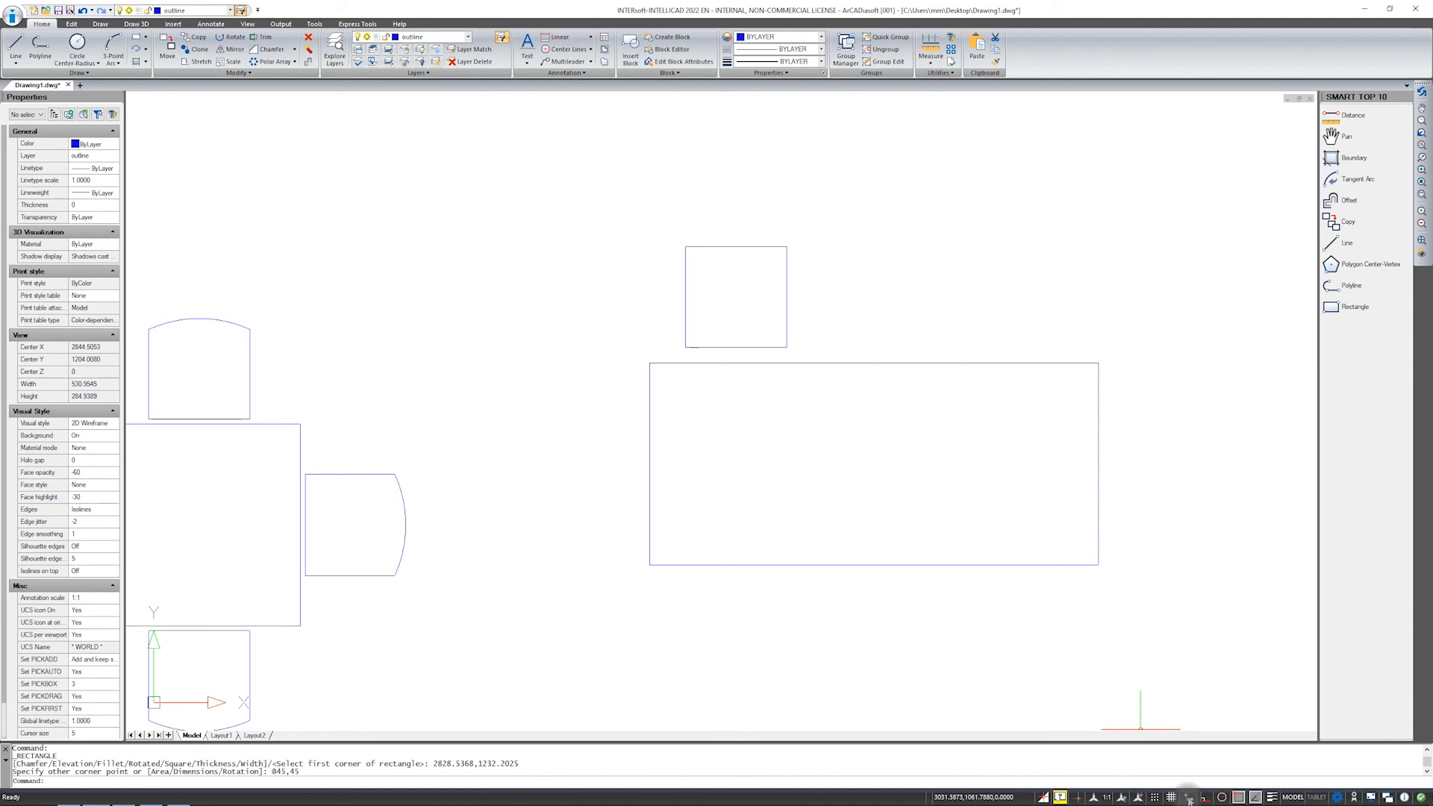
# Taper the 45 by 45 square into a trapezoid by stretching each of its upper corners inward by 5.
pyautogui.click(717, 247)
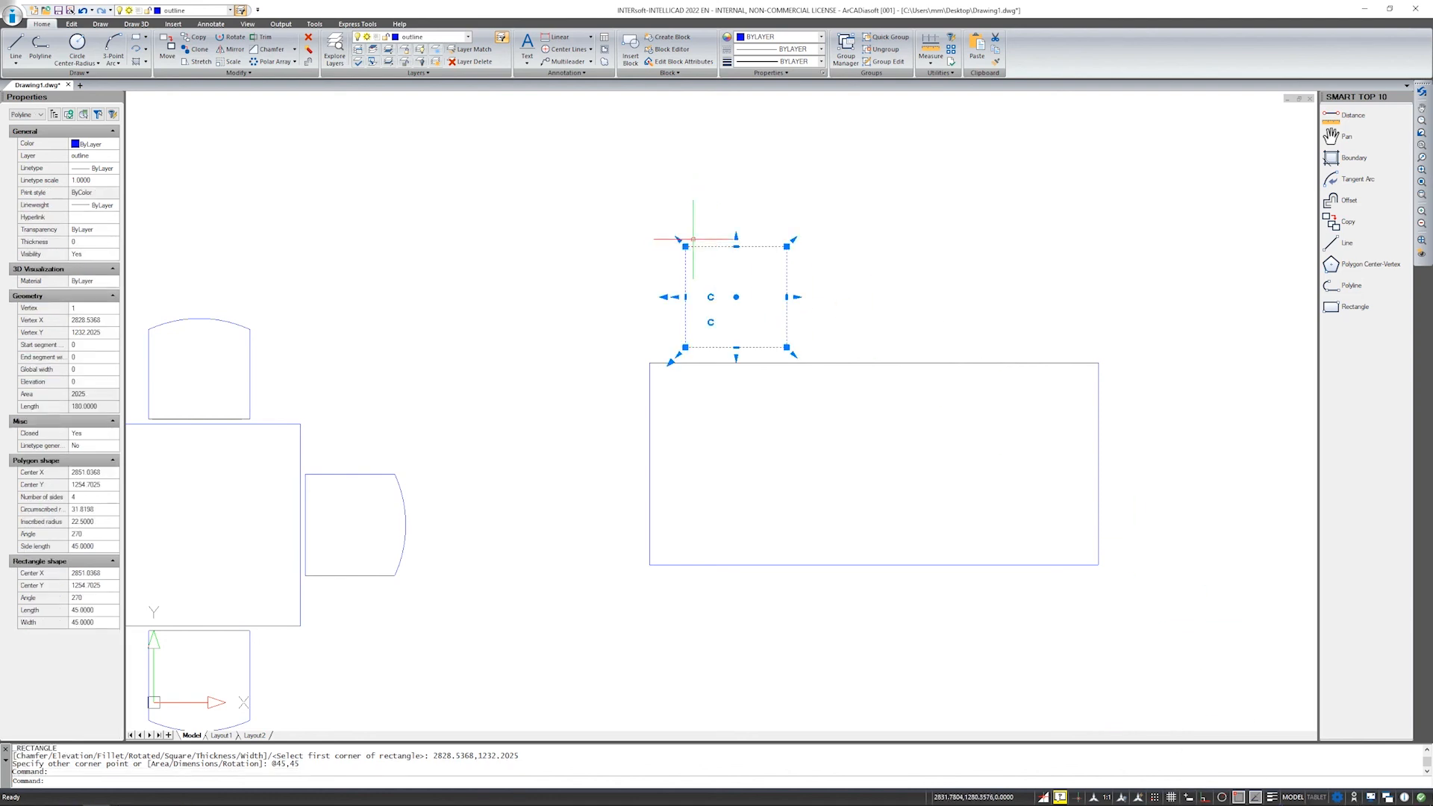
pyautogui.click(686, 246)
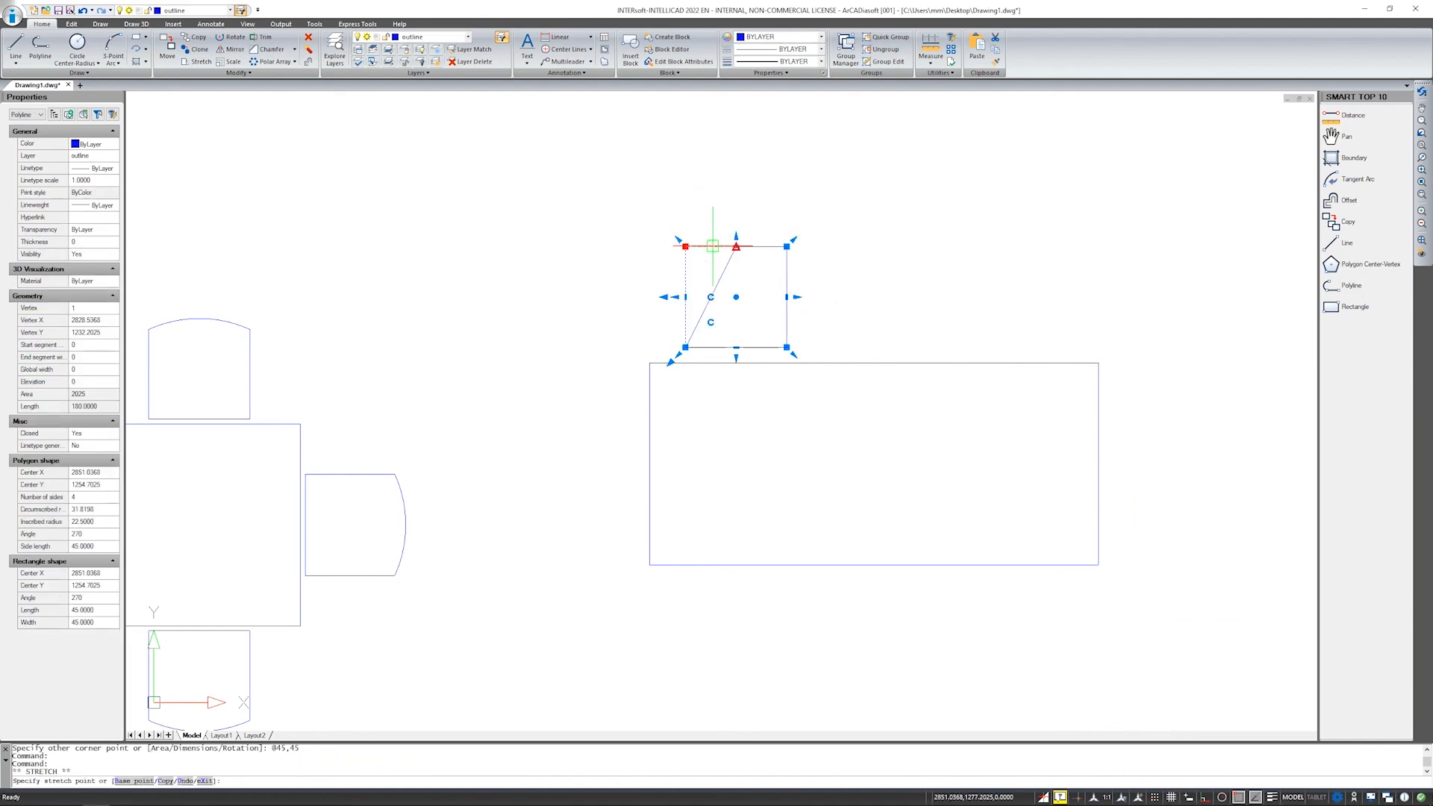
pyautogui.write('5')
pyautogui.press('Return')
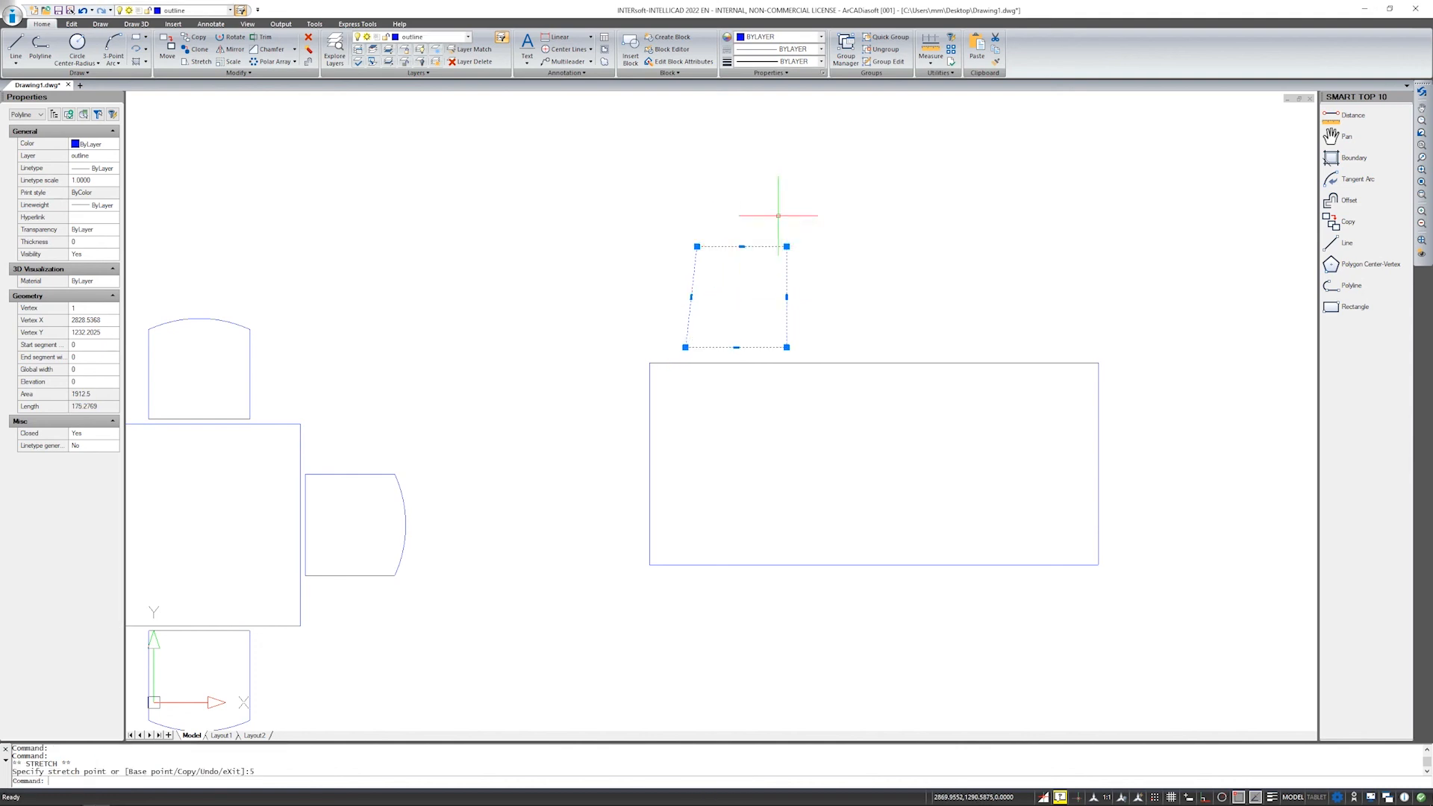
pyautogui.click(788, 246)
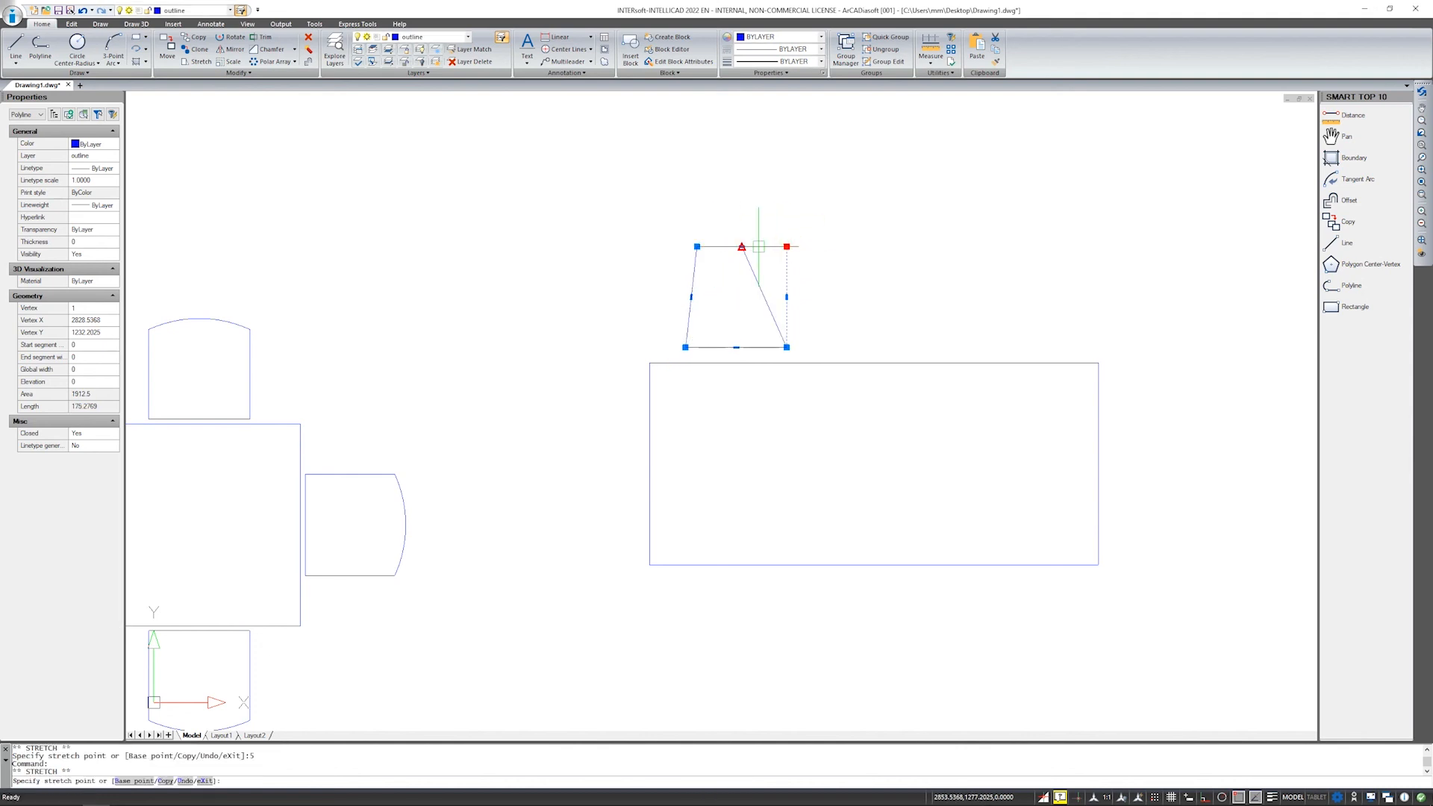
pyautogui.write('5')
pyautogui.press('Return')
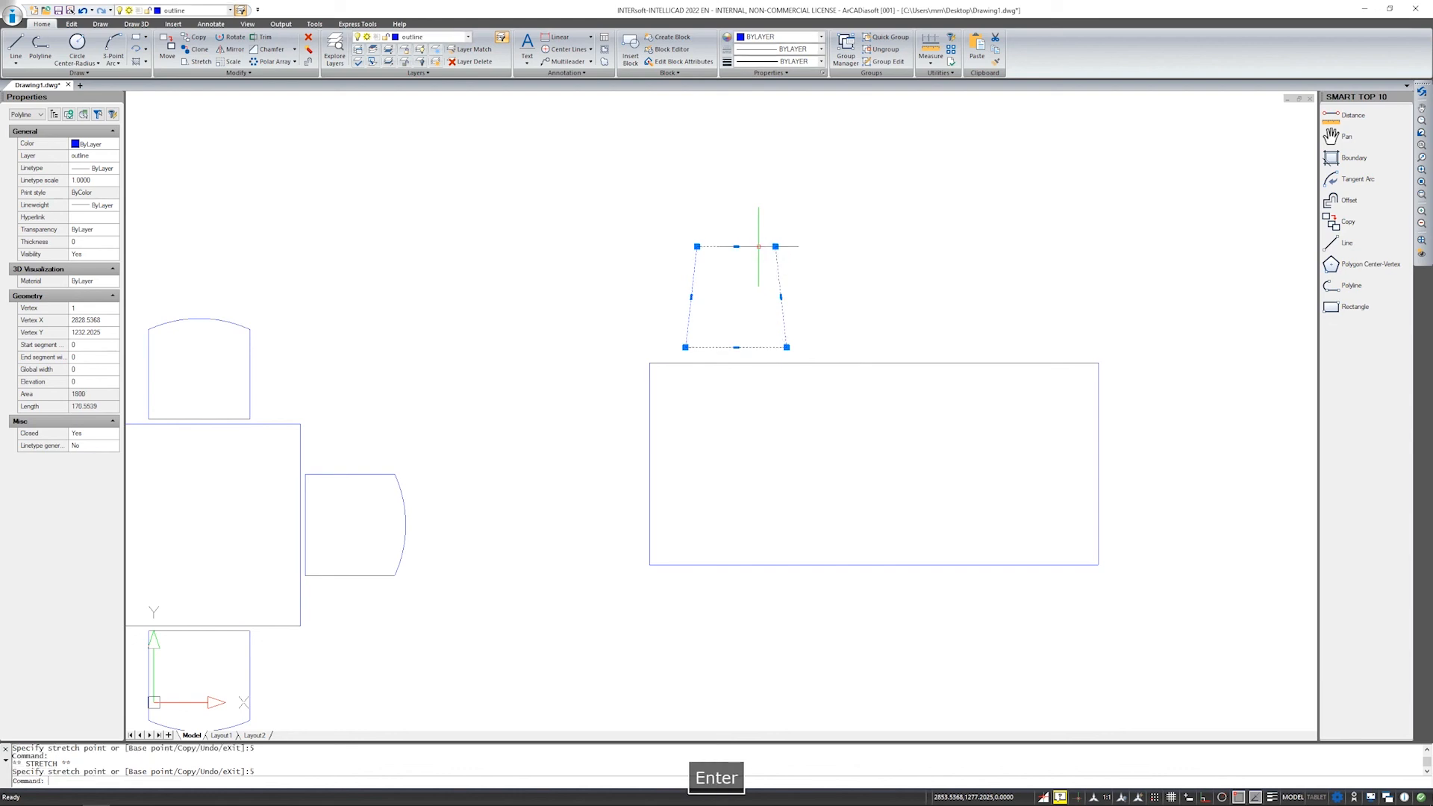
pyautogui.moveTo(889, 211); pyautogui.dragTo(834, 214, button='middle')
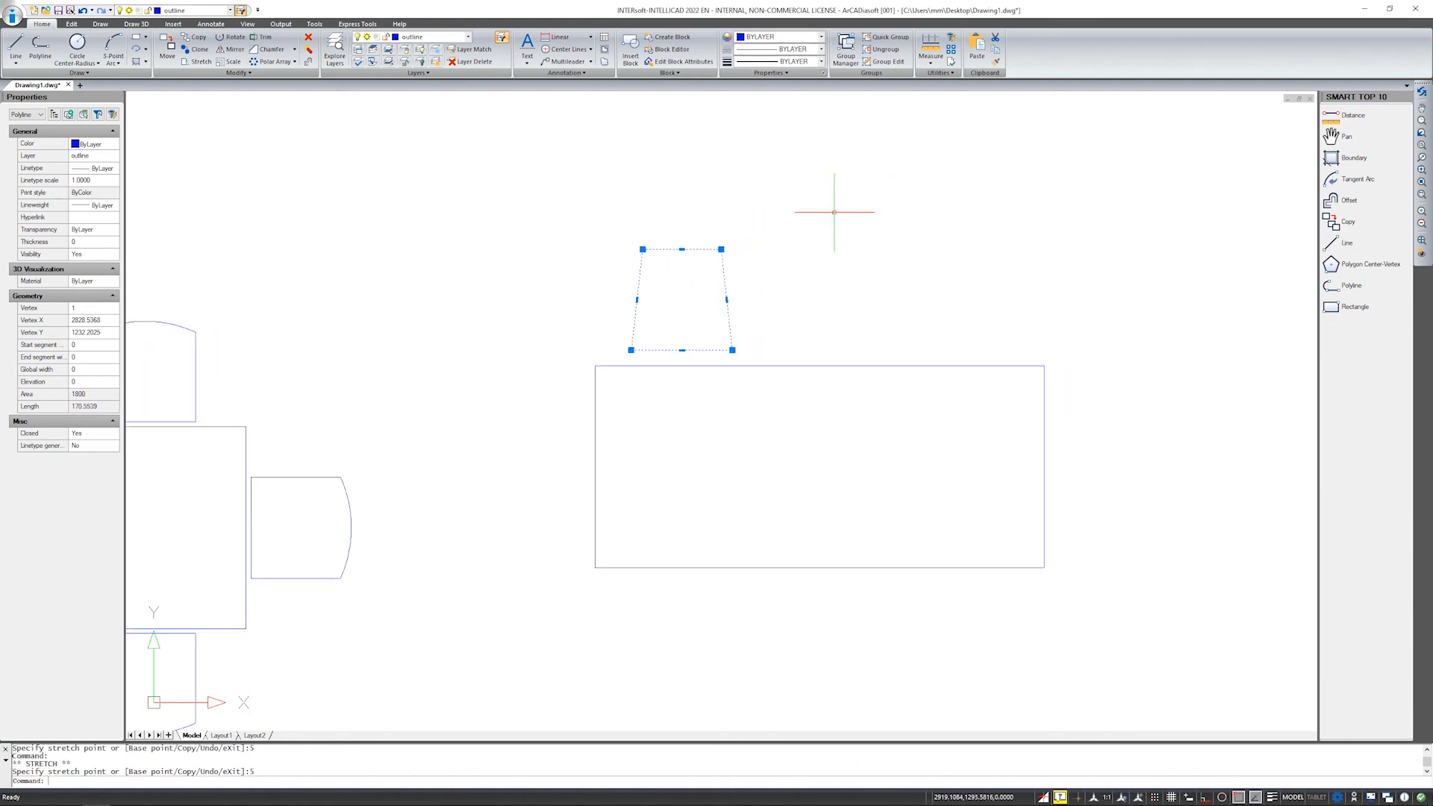
pyautogui.press('Escape')
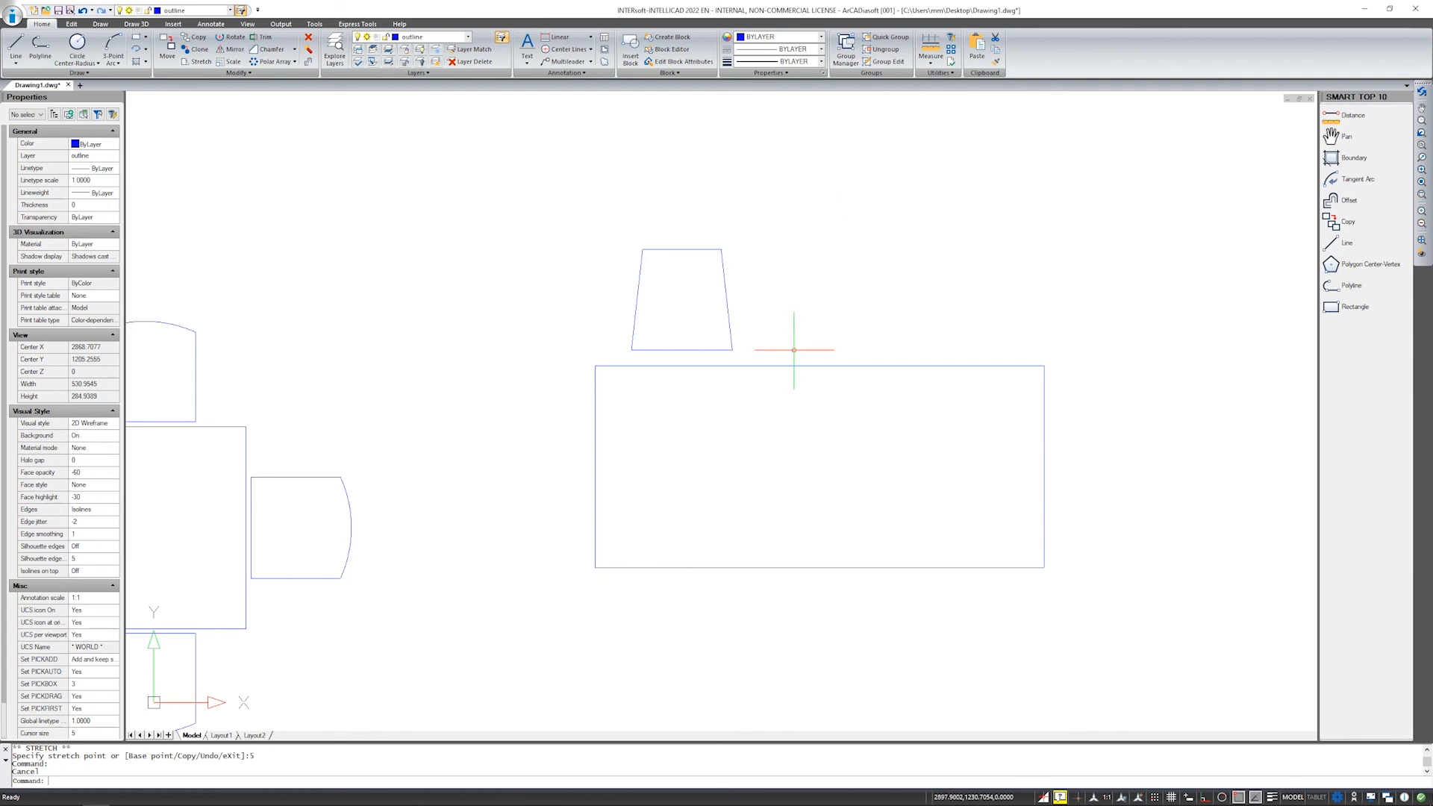
# Create a rectangular array of the trapezoid with 3 columns and 1 row above the 200 by 90 rectangle.
pyautogui.click(729, 310)
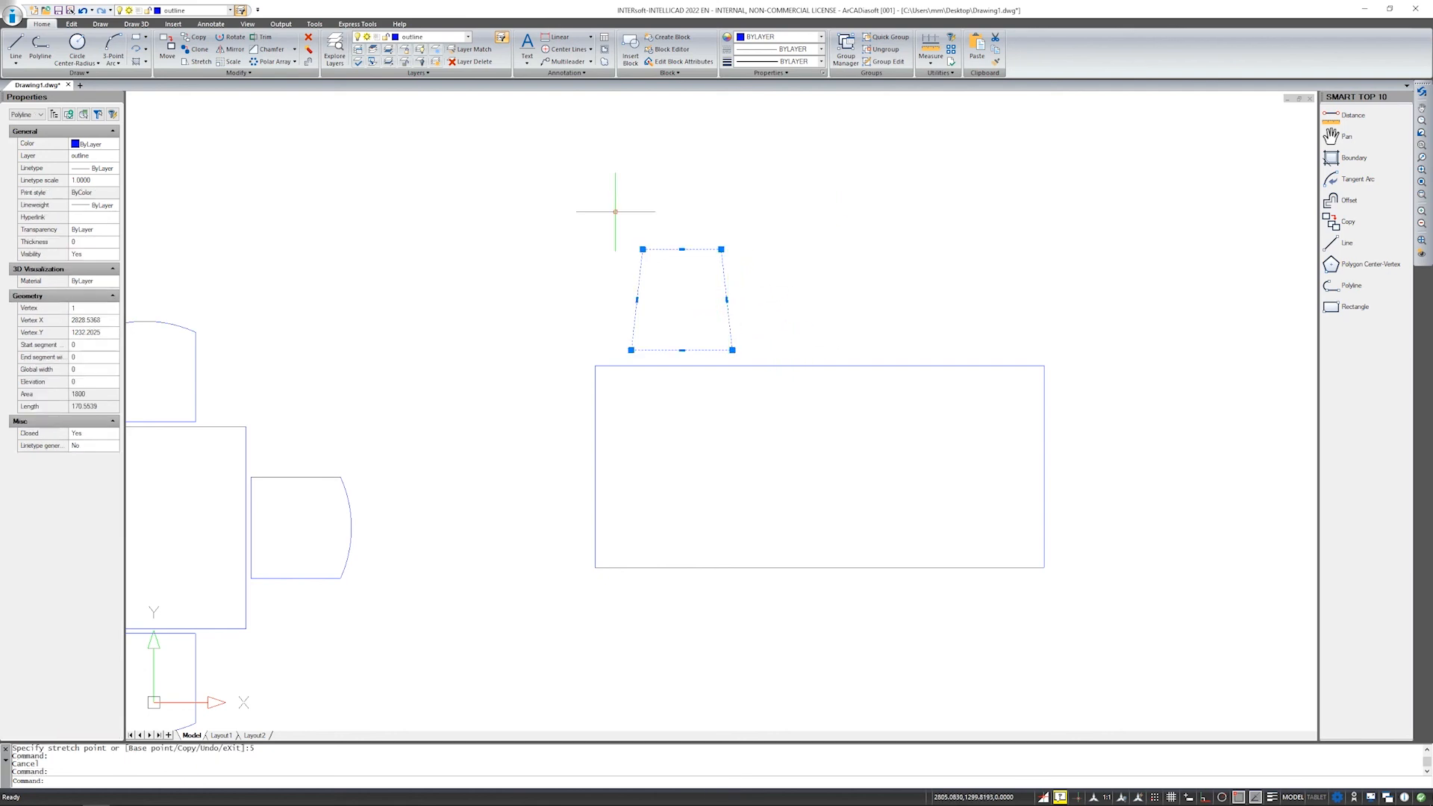
pyautogui.click(294, 62)
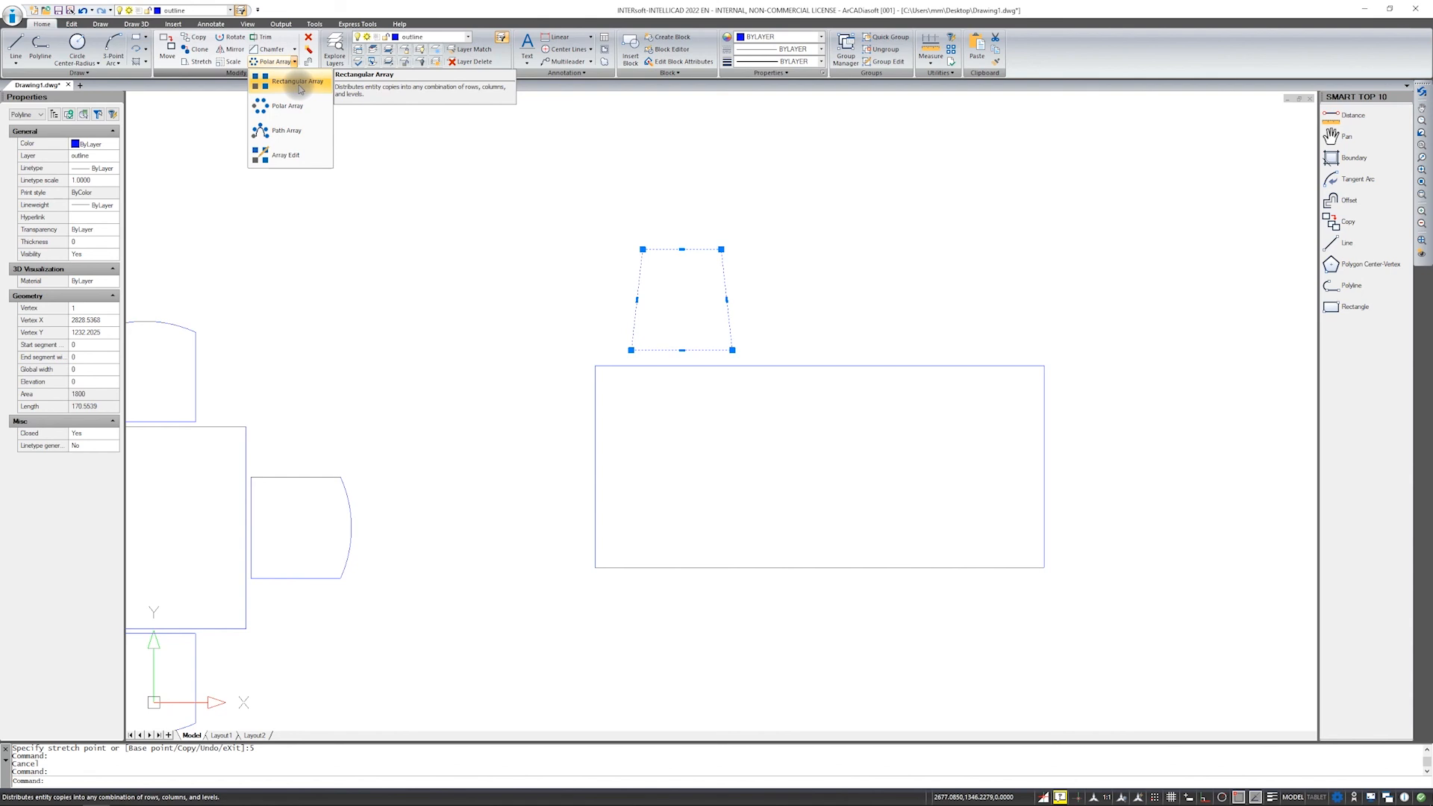
pyautogui.click(300, 83)
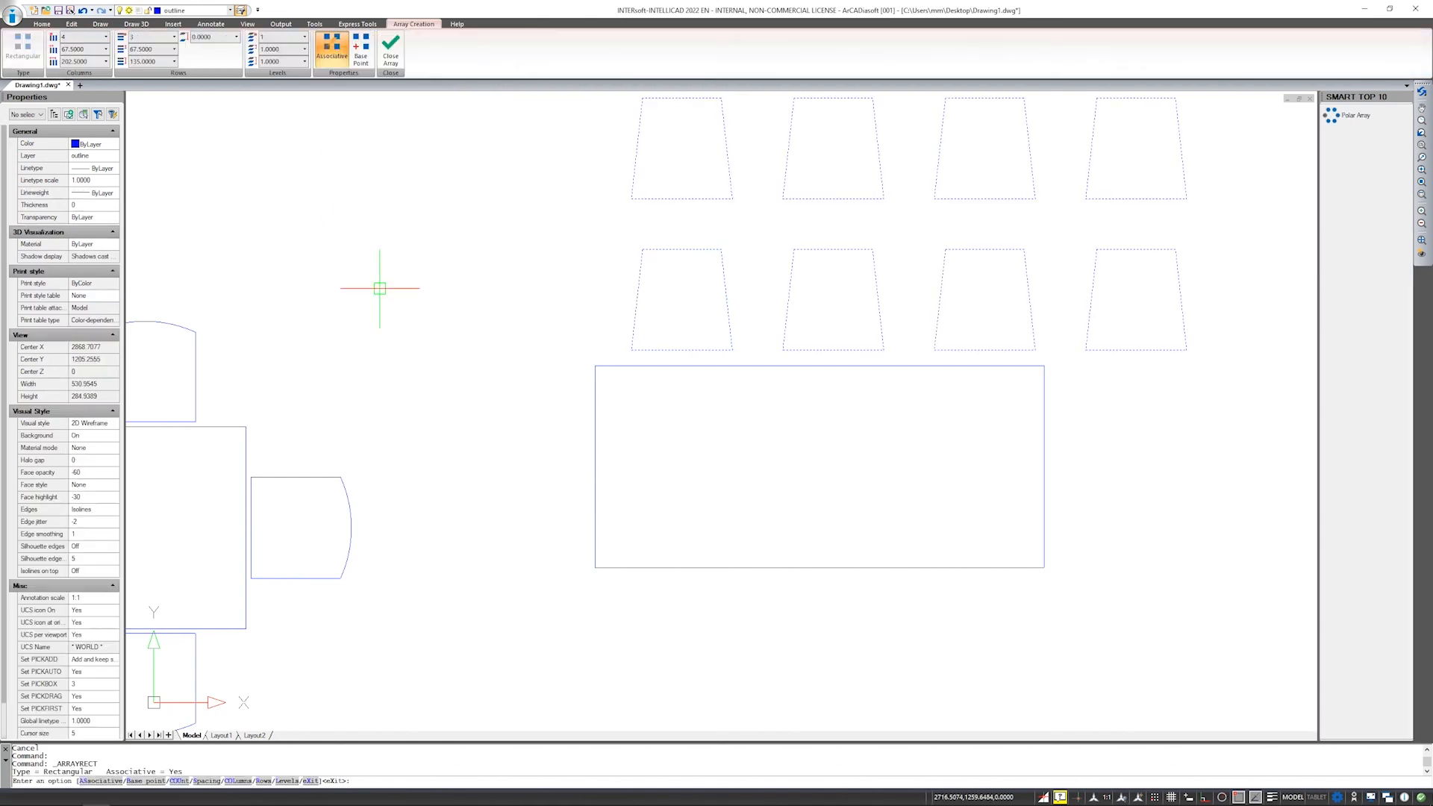
pyautogui.scroll(-5, 380, 288)
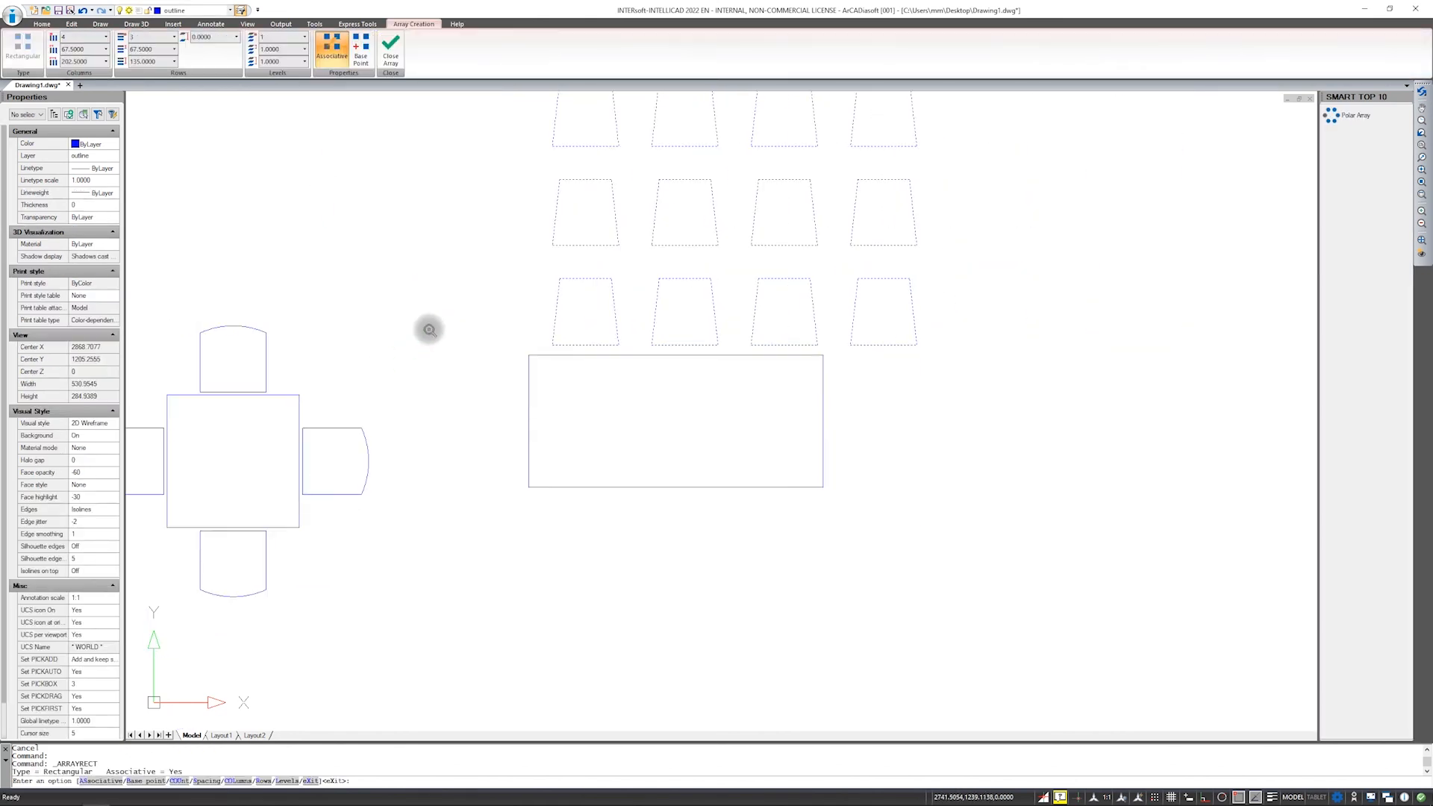
pyautogui.moveTo(70, 38); pyautogui.dragTo(46, 39)
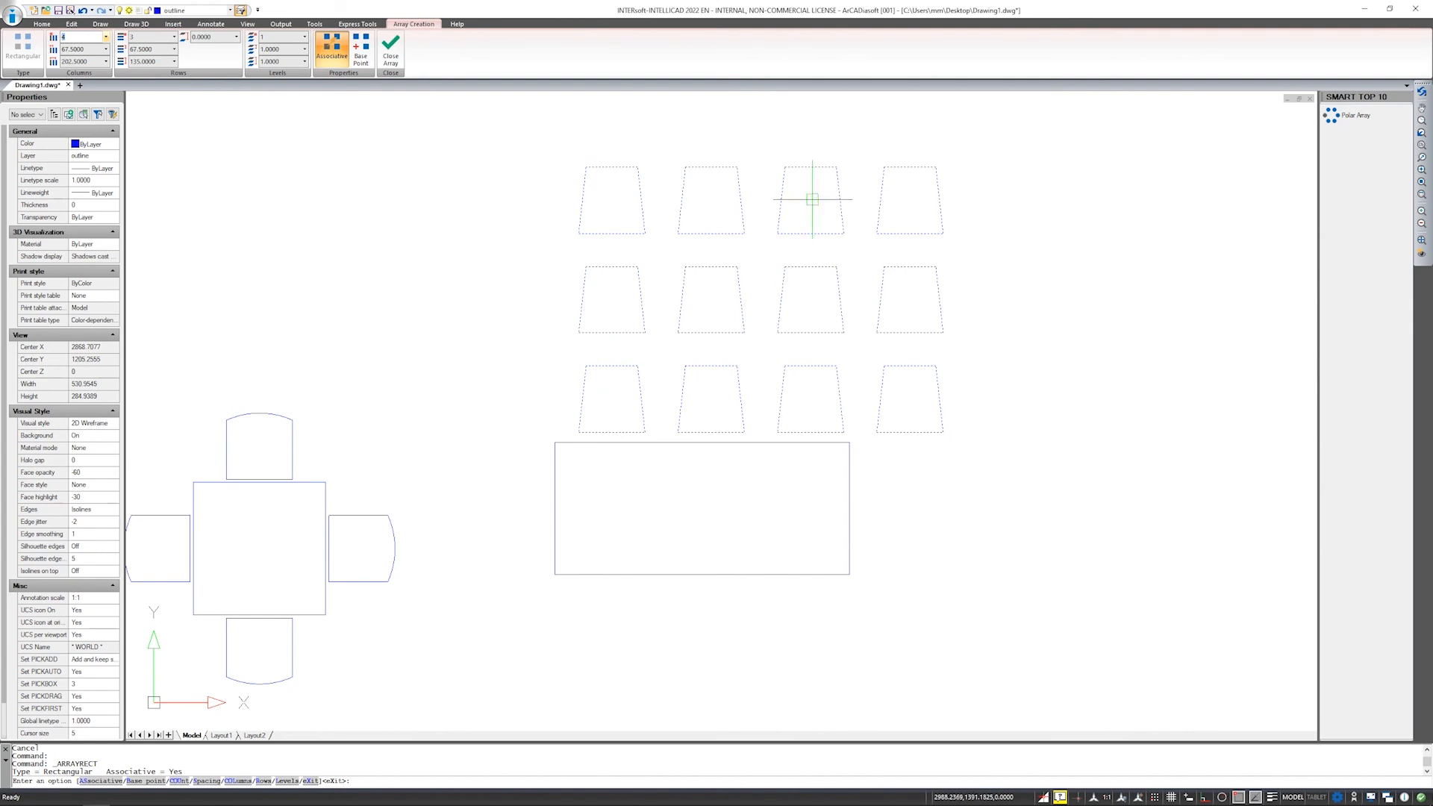
pyautogui.doubleClick(73, 37)
pyautogui.write('3')
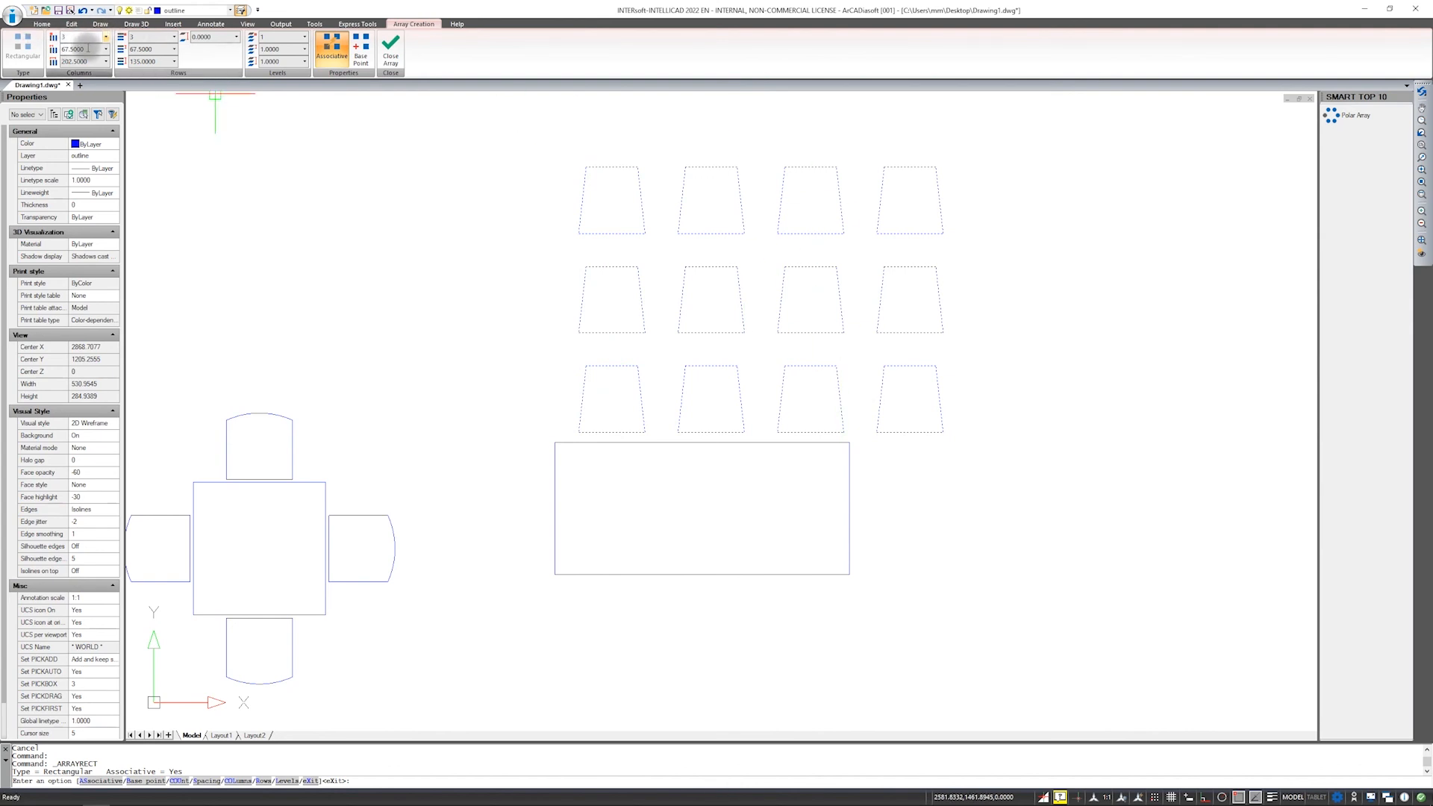
pyautogui.click(87, 49)
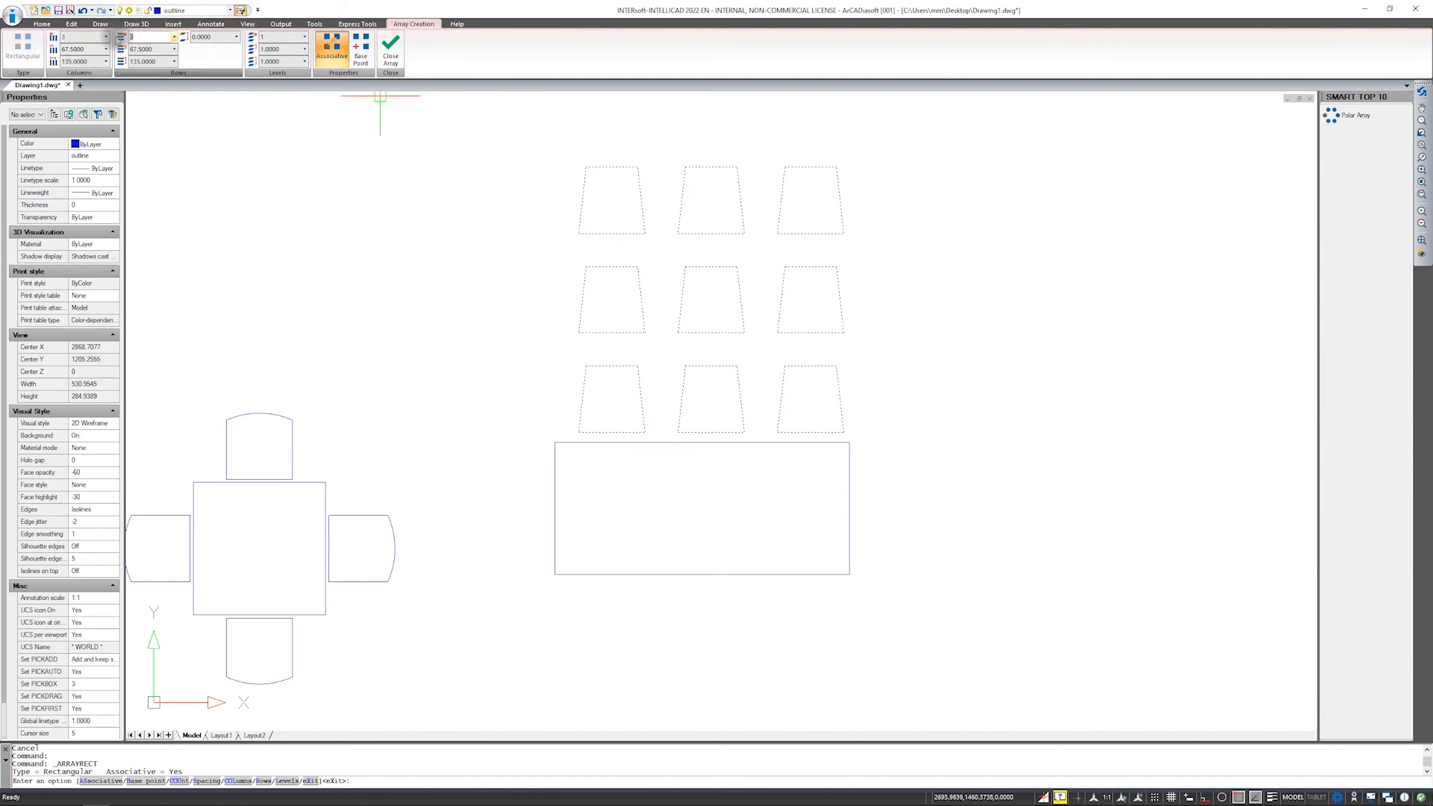
pyautogui.write('1')
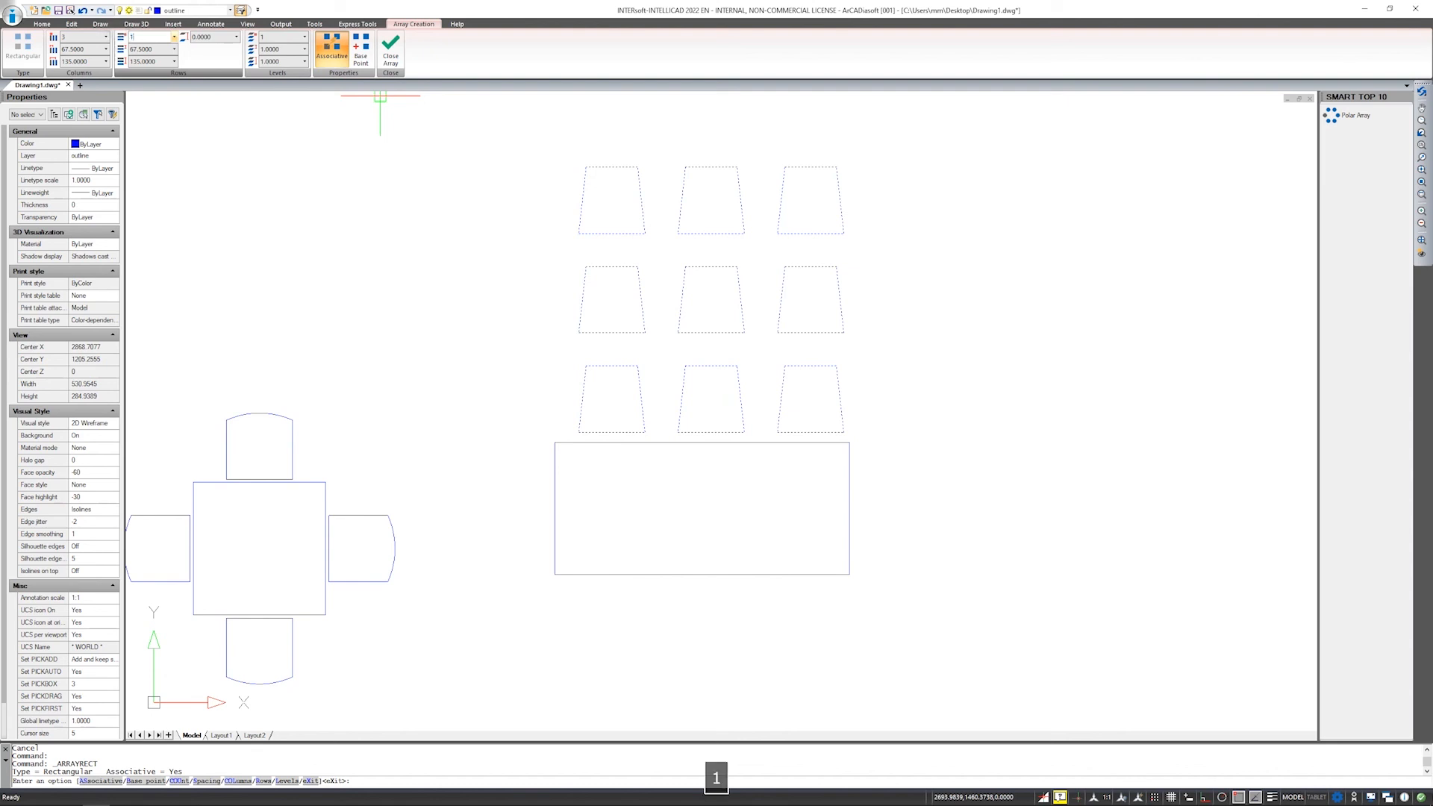
pyautogui.click(157, 50)
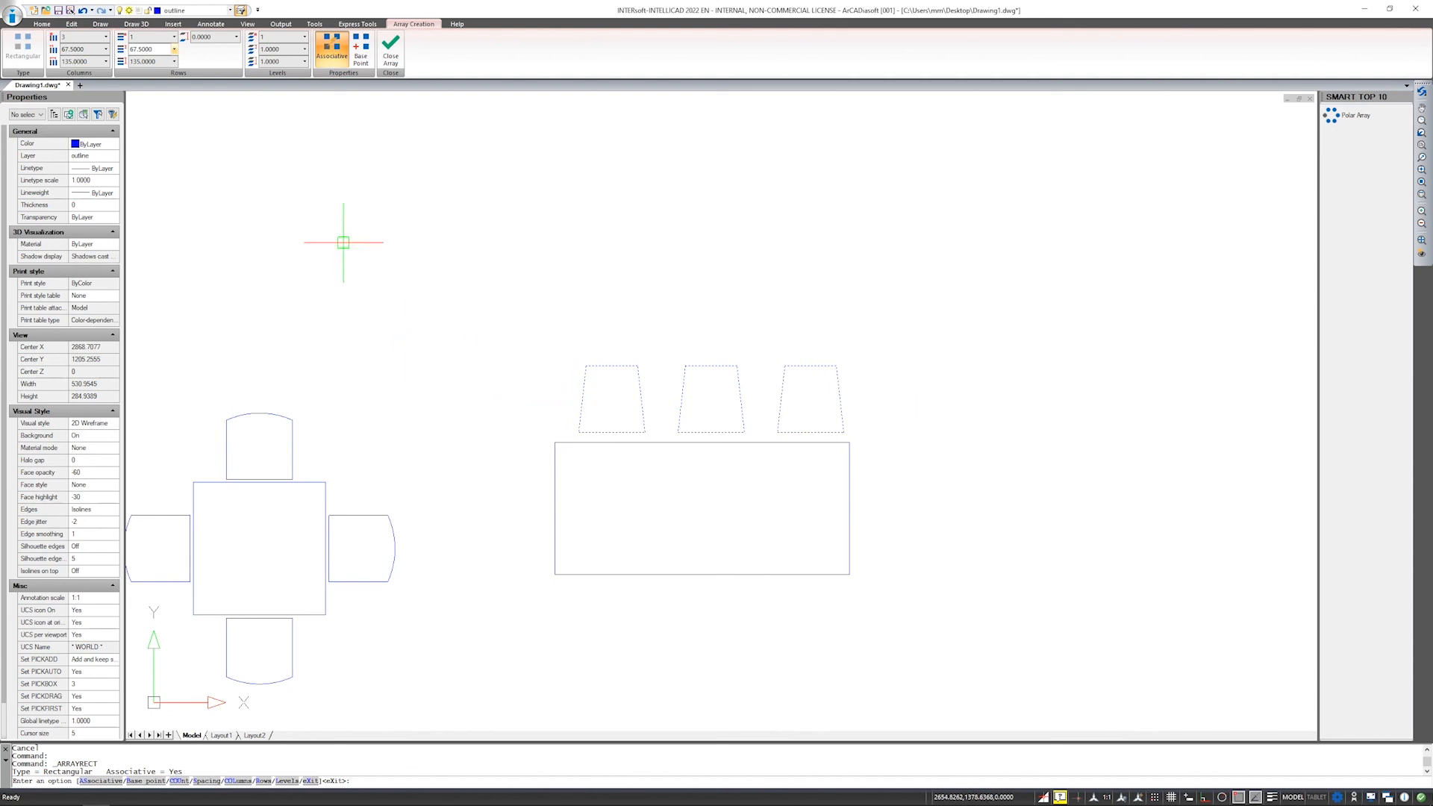
# Set the column spacing of the three-chair rectangular array to 60.
pyautogui.click(86, 38)
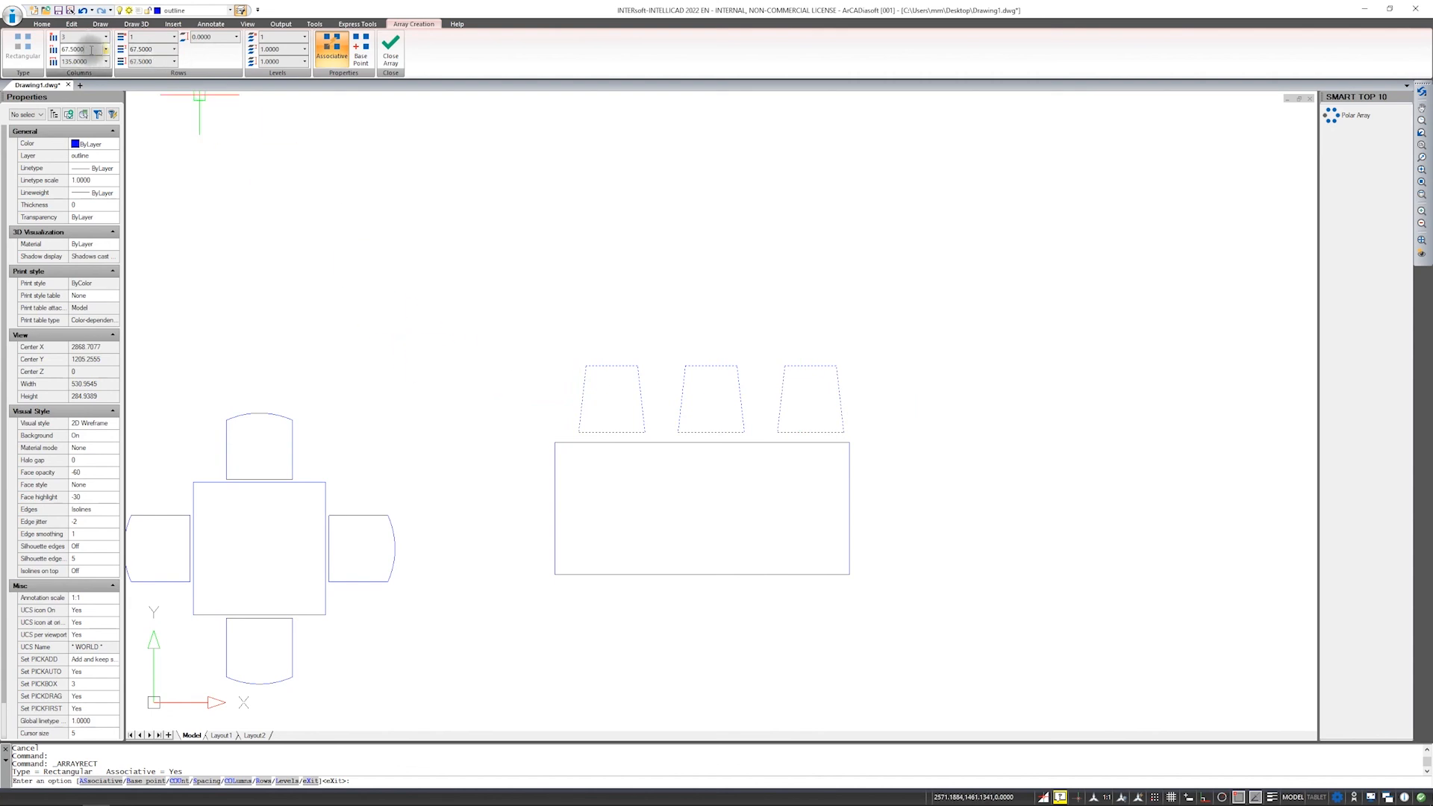
pyautogui.click(91, 50)
pyautogui.write('60')
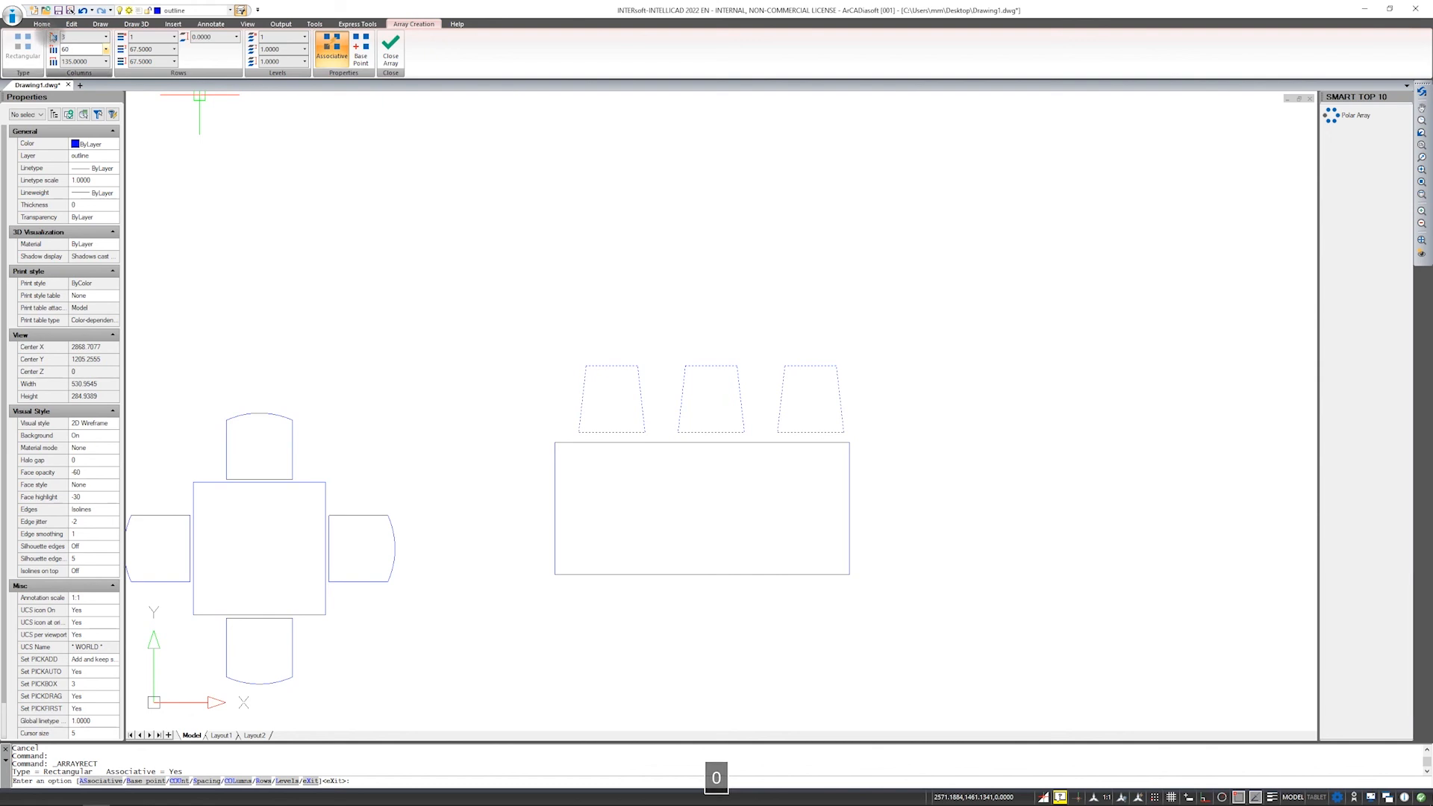
pyautogui.press('Return')
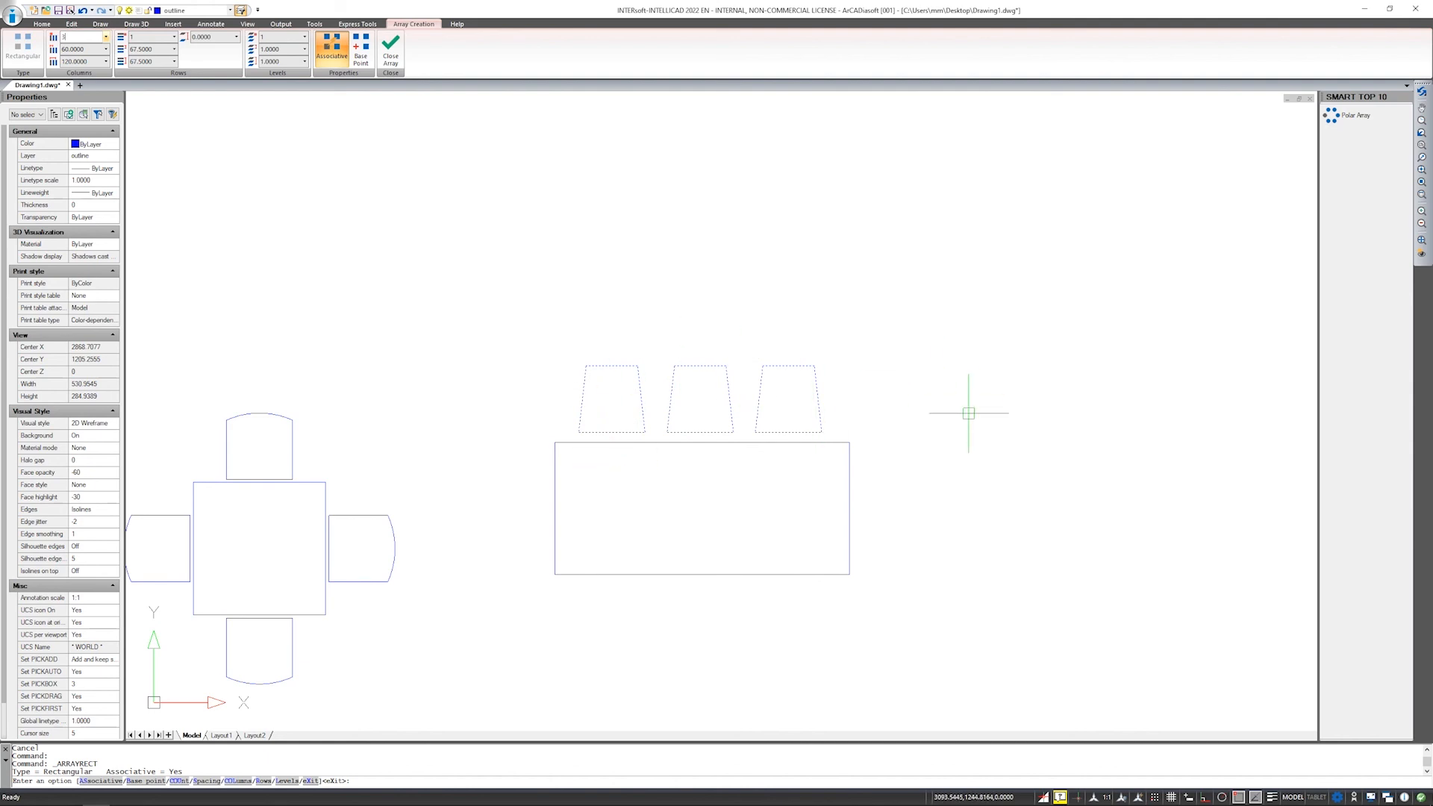
# Try a column spacing of -60 to reverse the direction of the chair array.
pyautogui.click(67, 49)
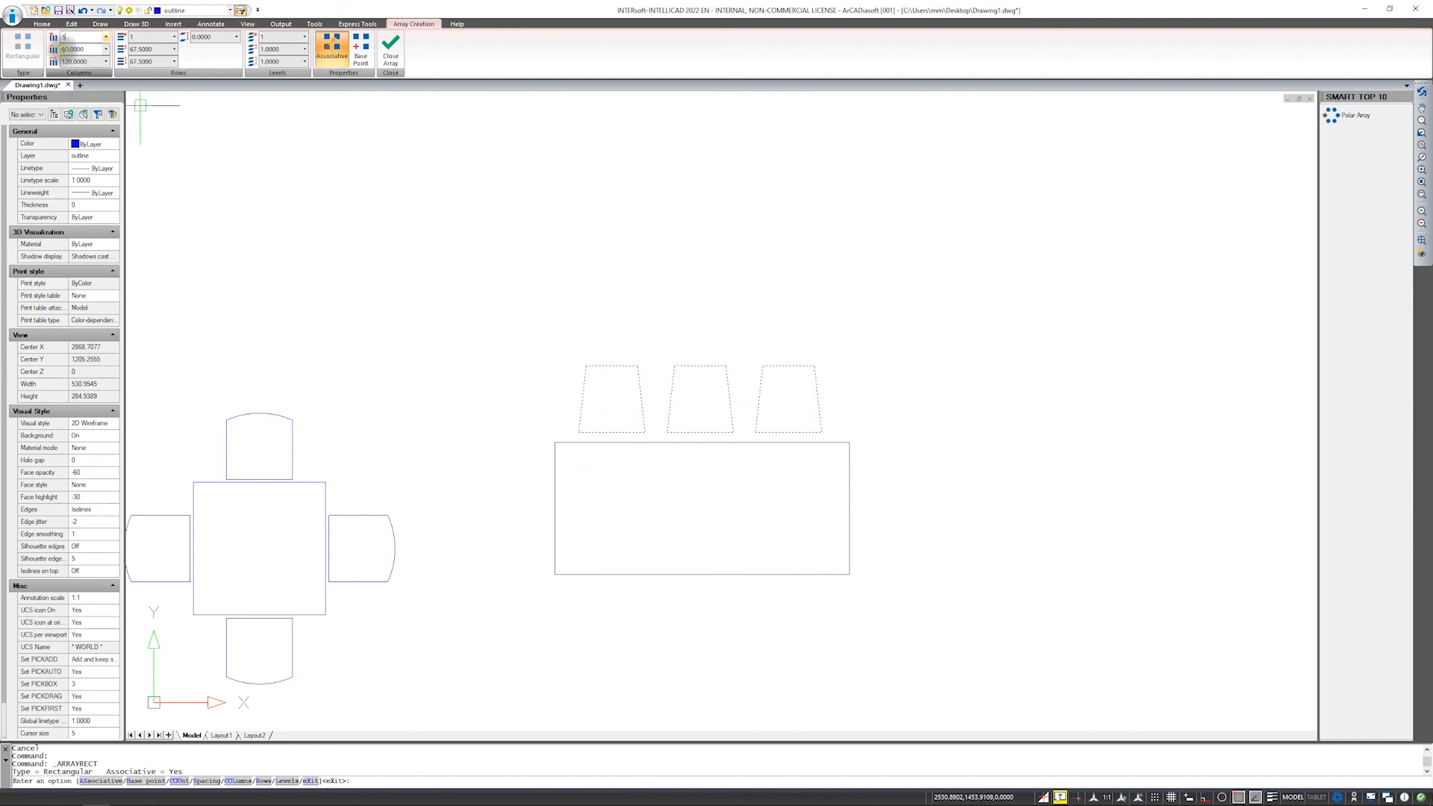
pyautogui.write('-60')
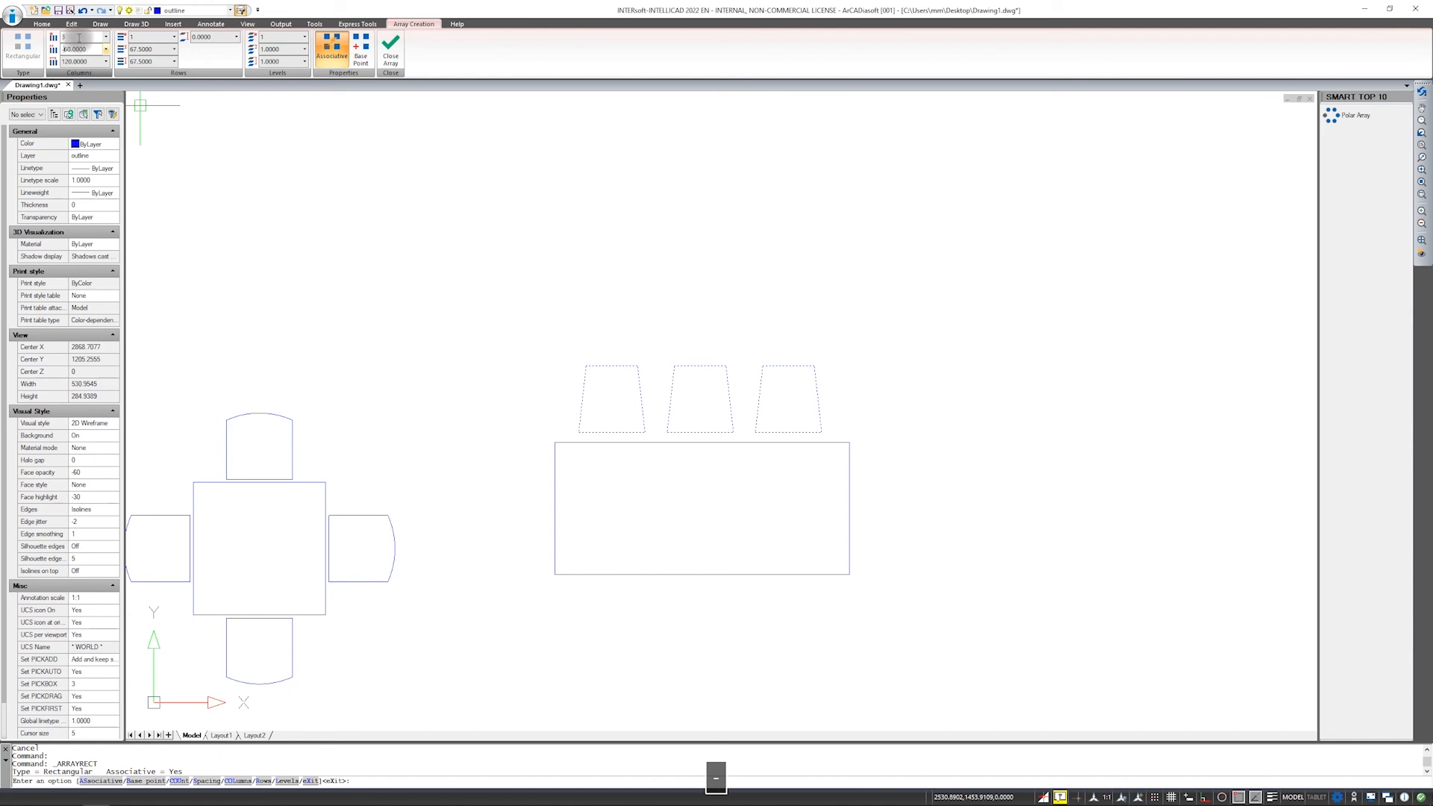
pyautogui.press('Return')
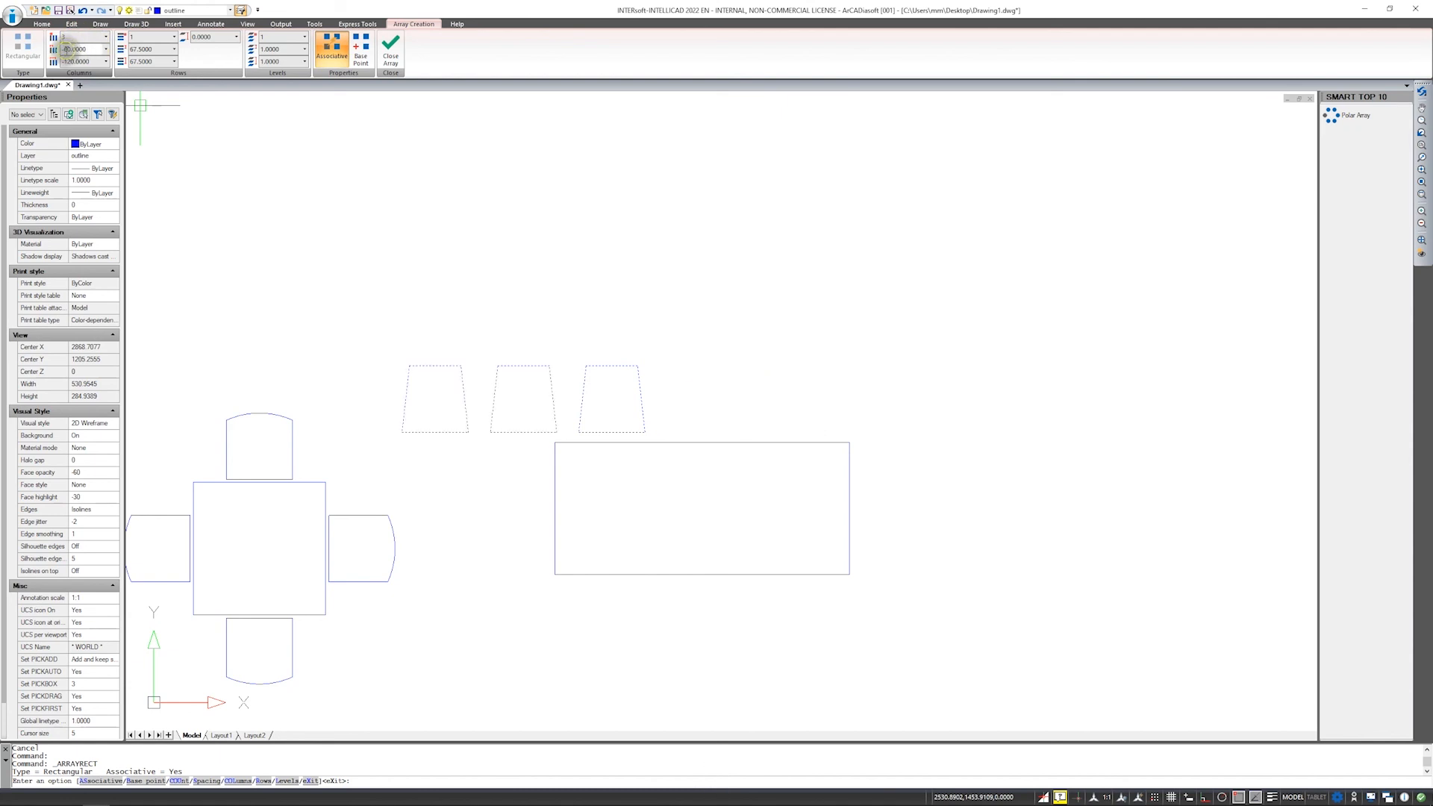
# Set the chair array's column spacing back to 60 and finish the array.
pyautogui.click(64, 50)
pyautogui.press('BackSpace')
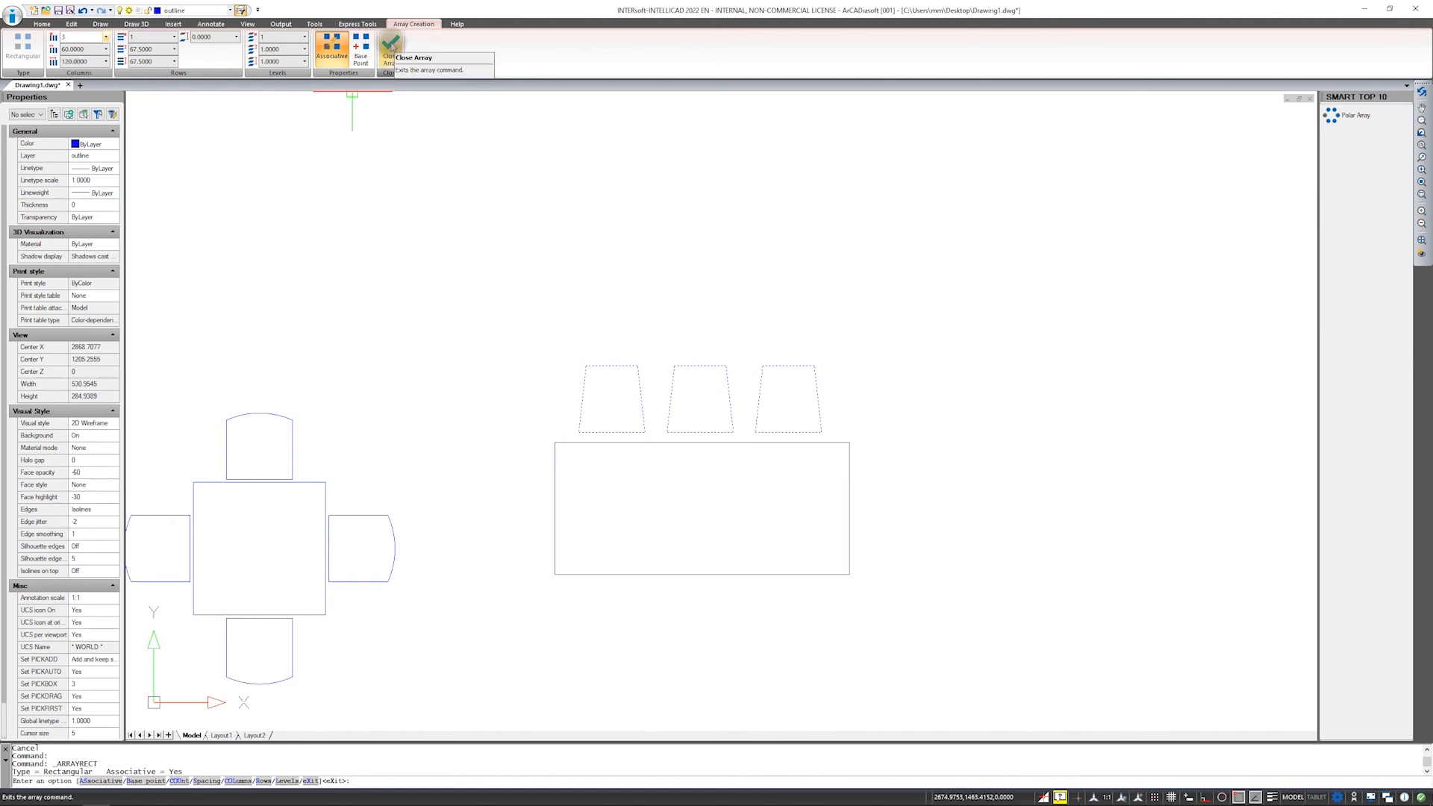
pyautogui.click(391, 46)
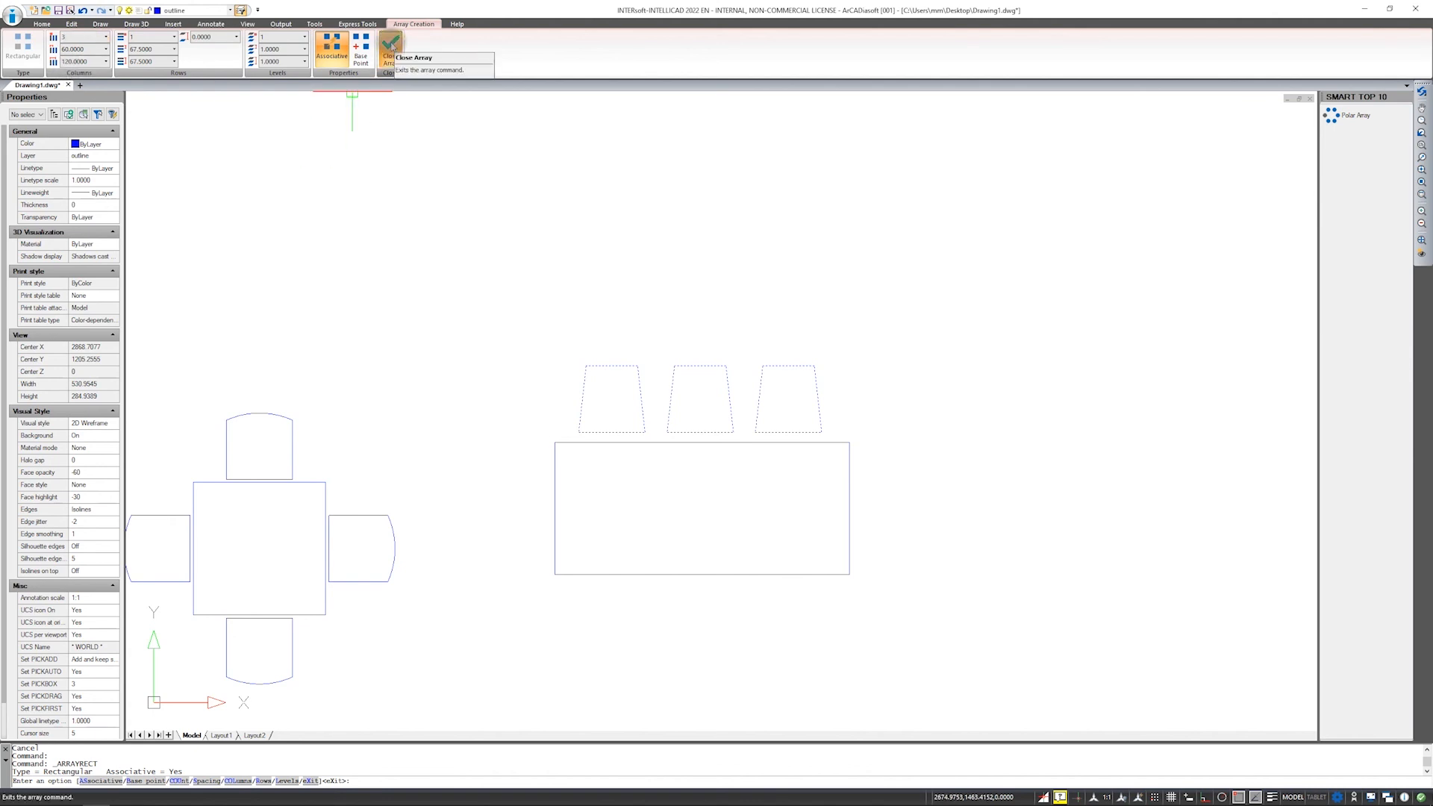
# Move the chair array from the middle chair's lower edge midpoint to the midpoint of the long table's upper edge.
pyautogui.moveTo(723, 438); pyautogui.dragTo(712, 319, button='middle')
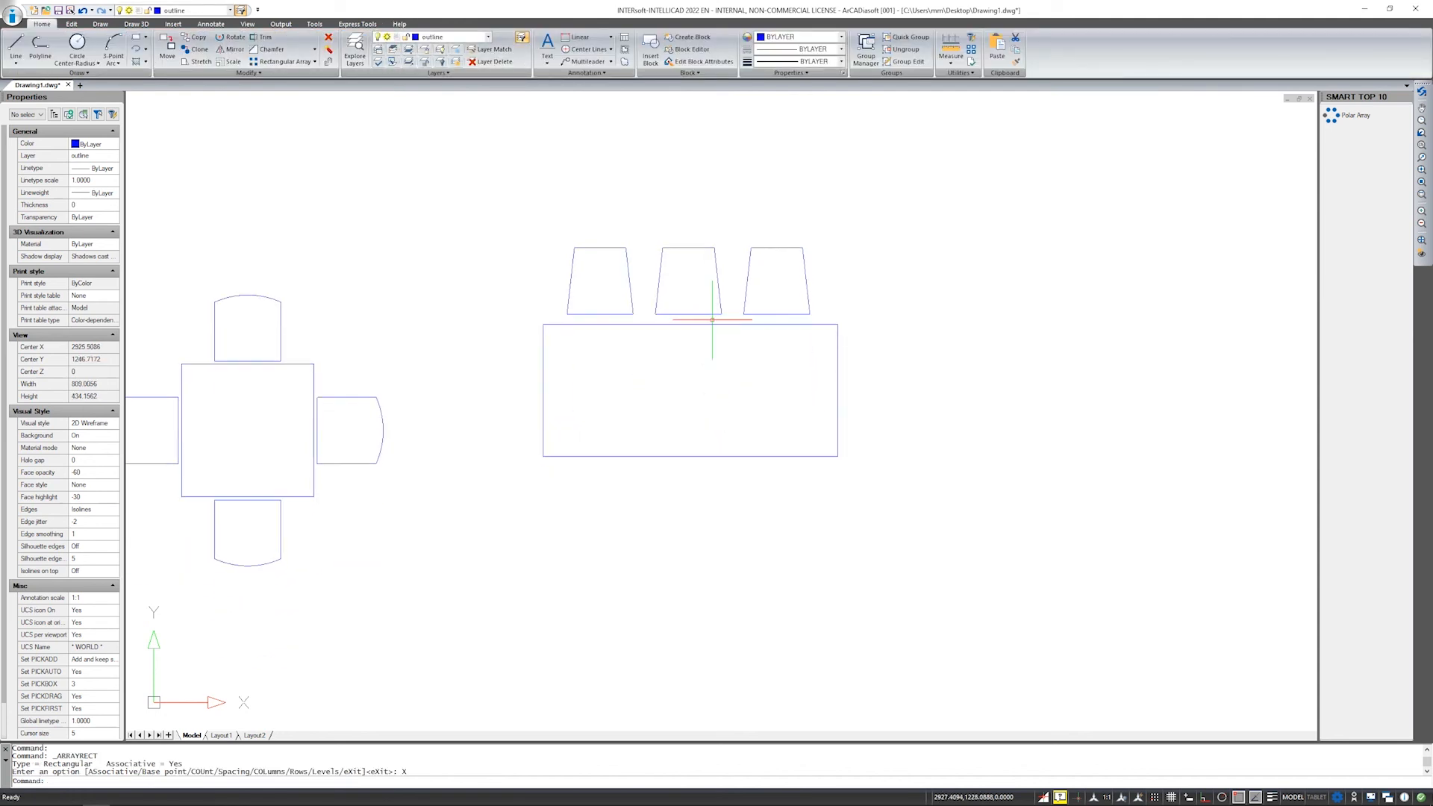
pyautogui.click(717, 268)
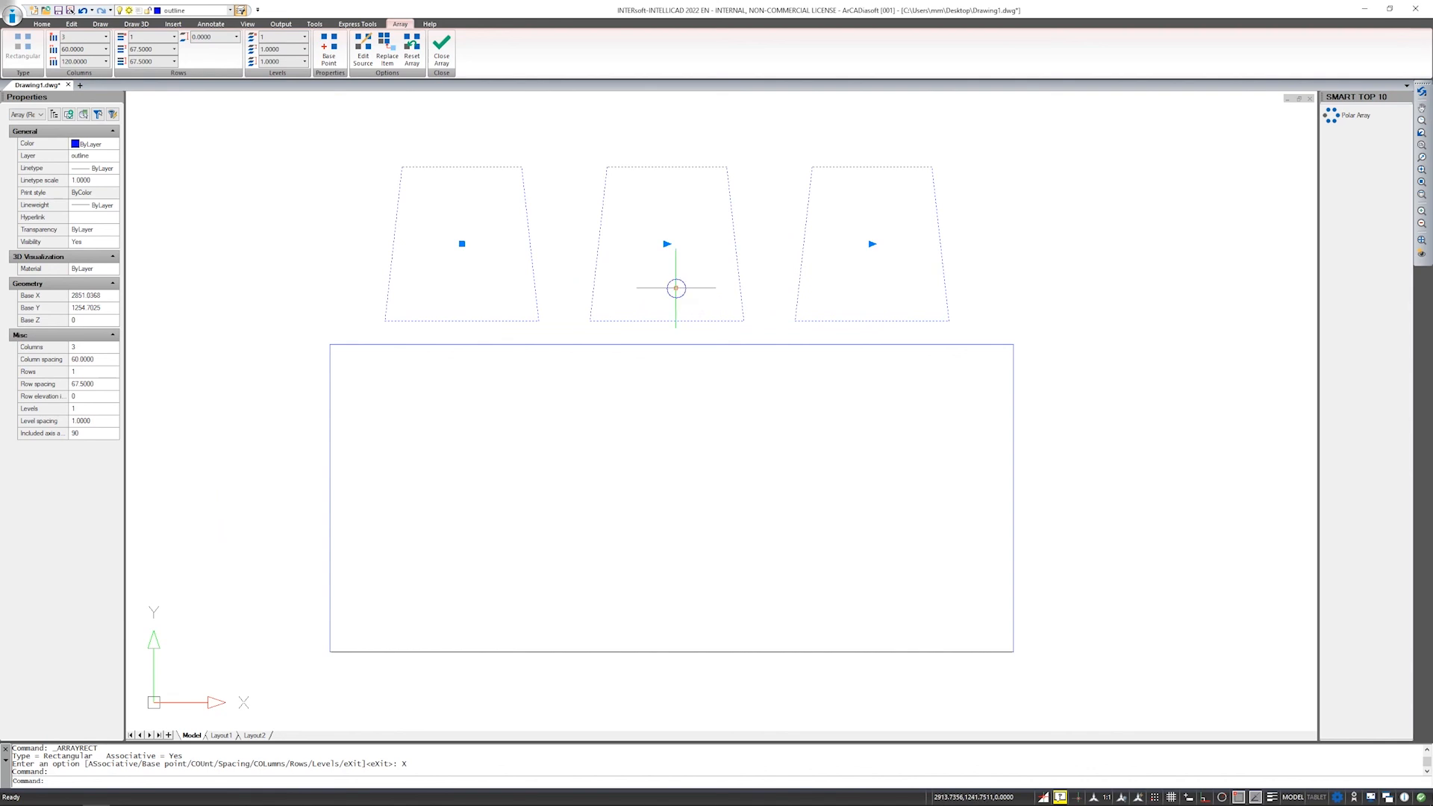
pyautogui.rightClick(675, 288)
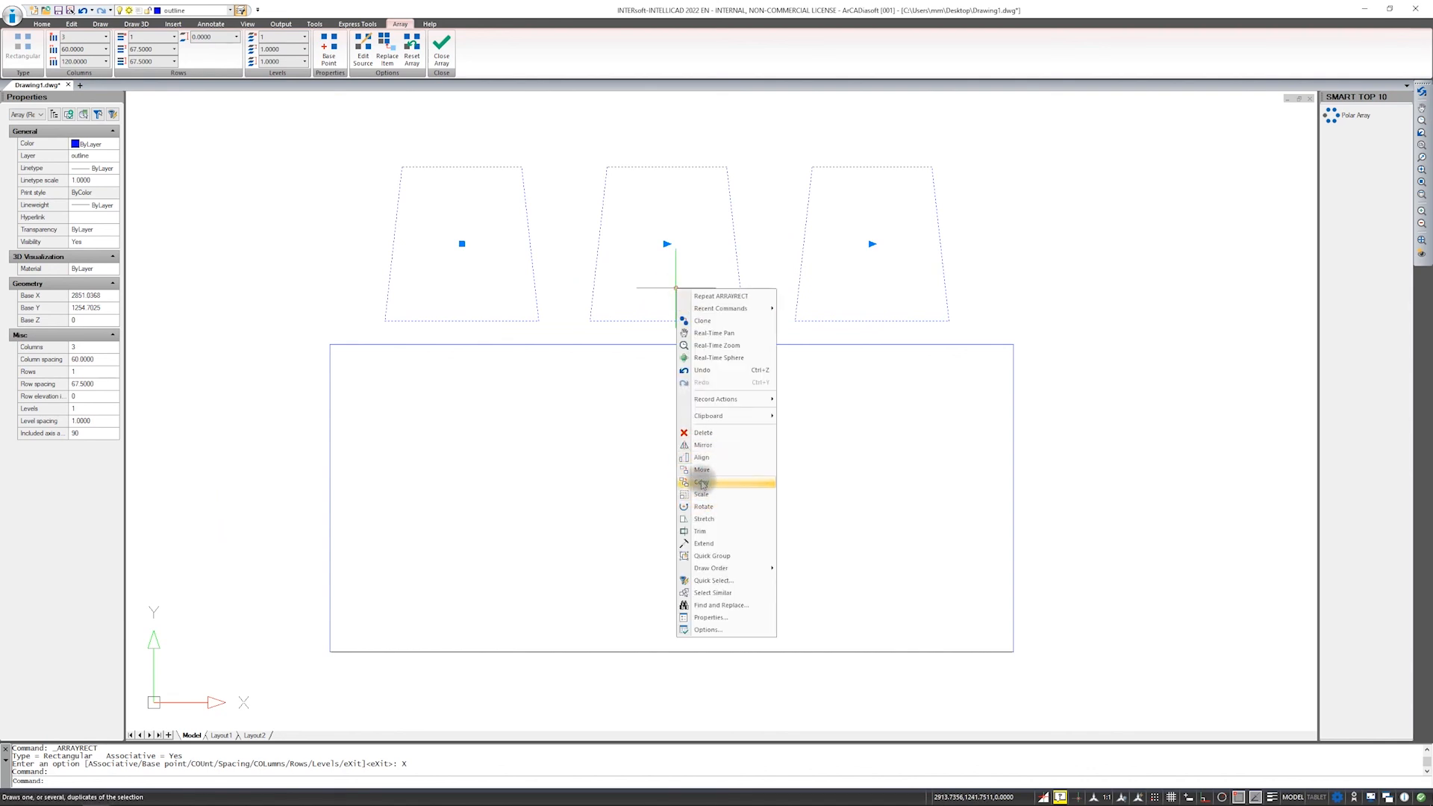
pyautogui.click(702, 470)
pyautogui.click(666, 321)
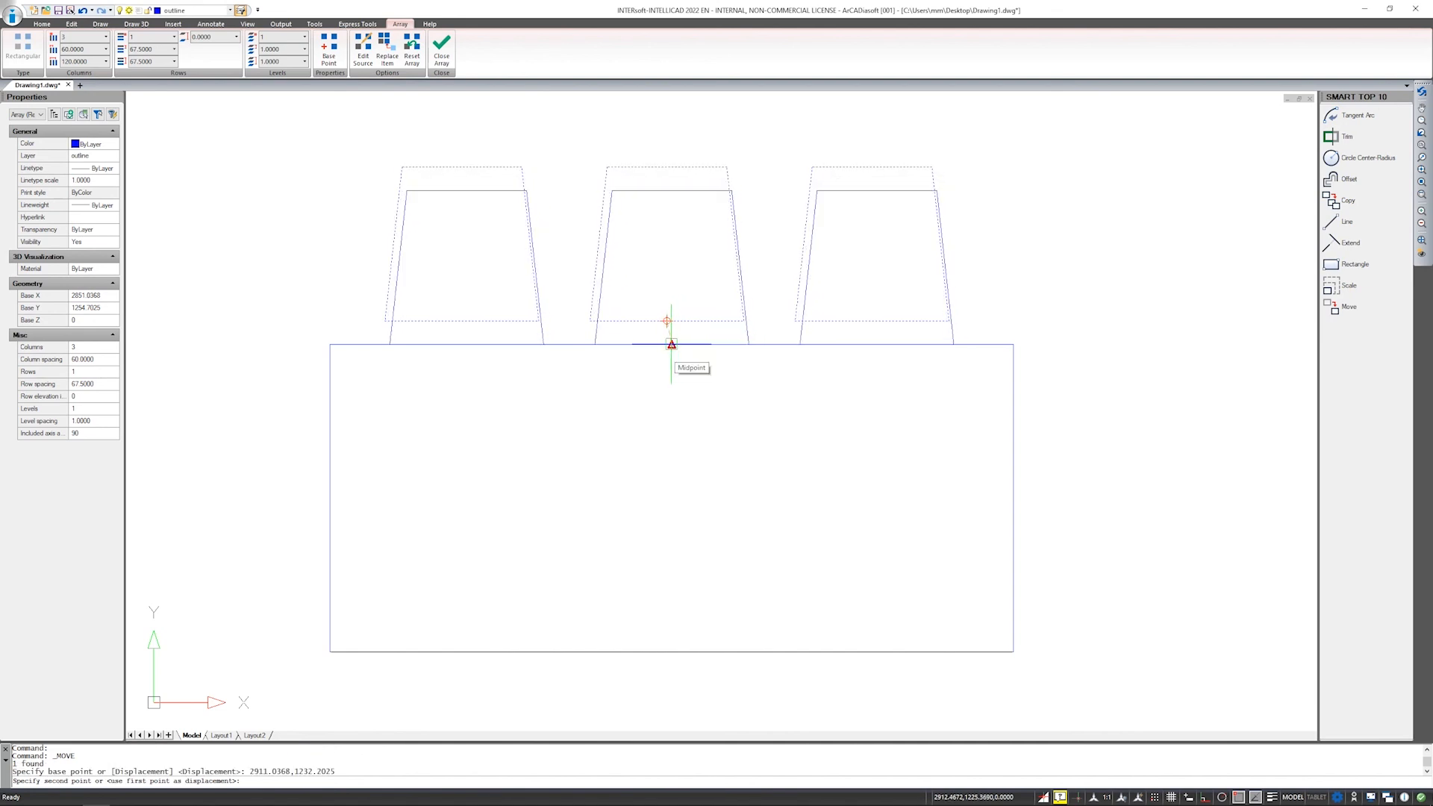
pyautogui.scroll(5, 670, 340)
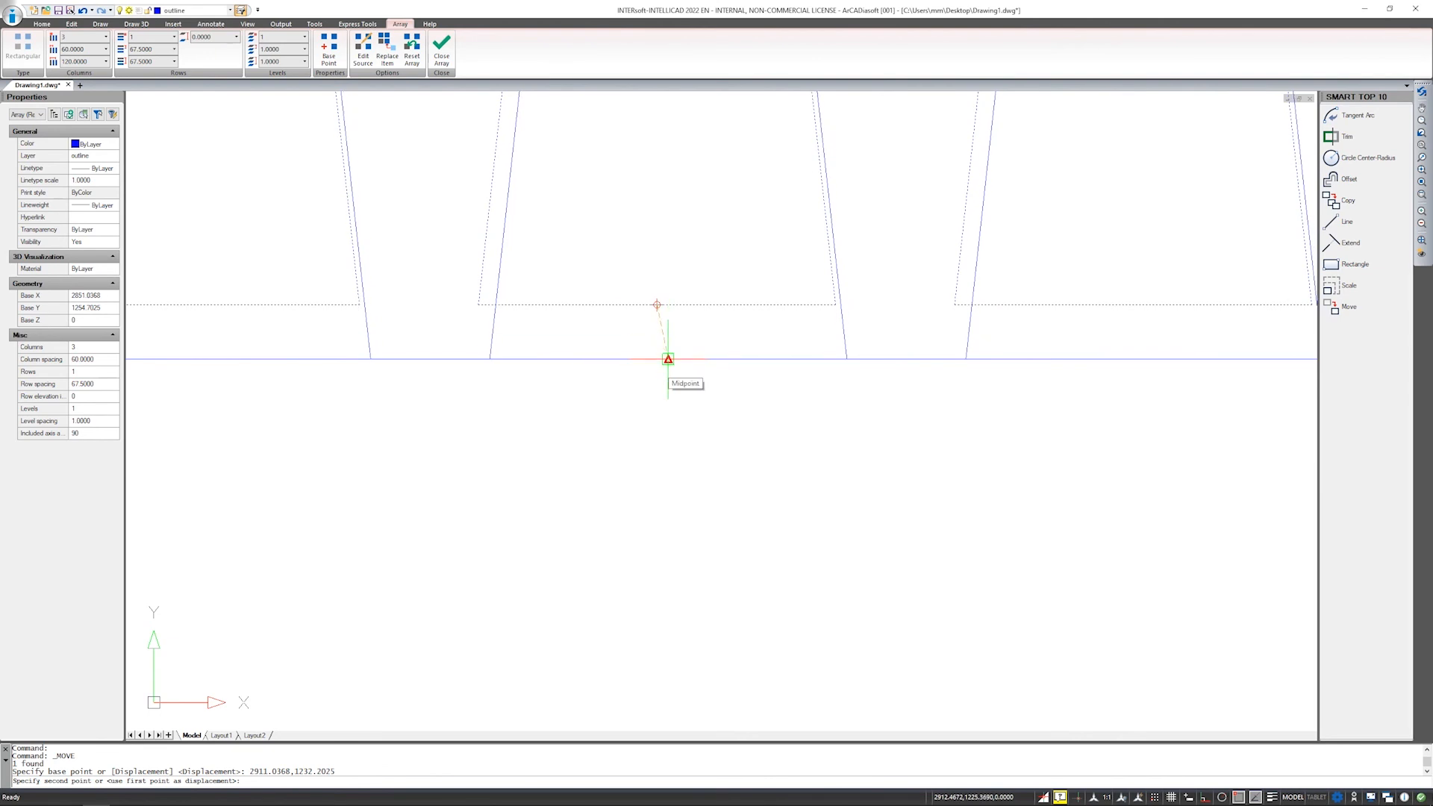
pyautogui.click(668, 359)
pyautogui.scroll(-3, 697, 304)
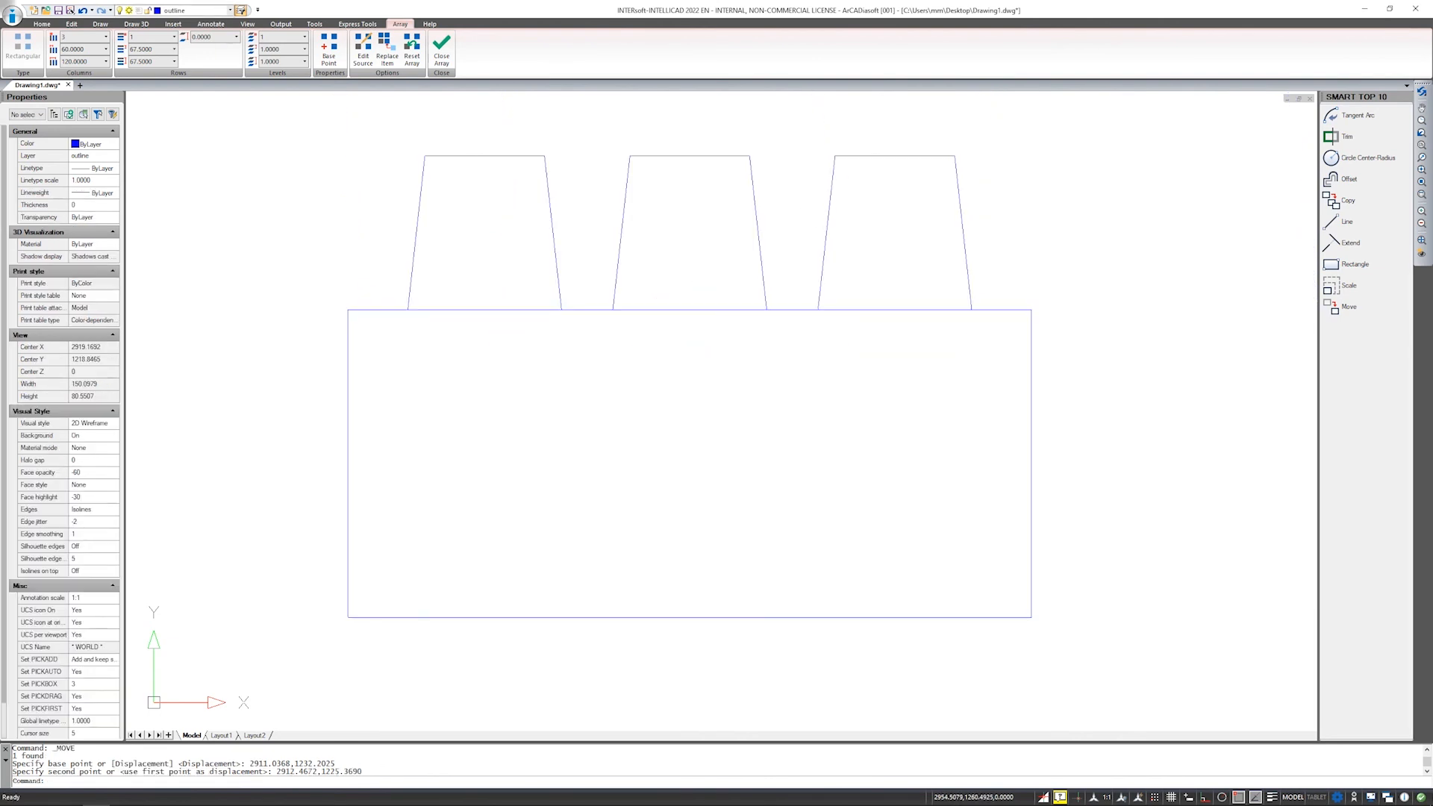
# Move the chair array straight up by about 3 from the long table's upper edge, leaving a small gap.
pyautogui.click(758, 220)
pyautogui.rightClick(717, 215)
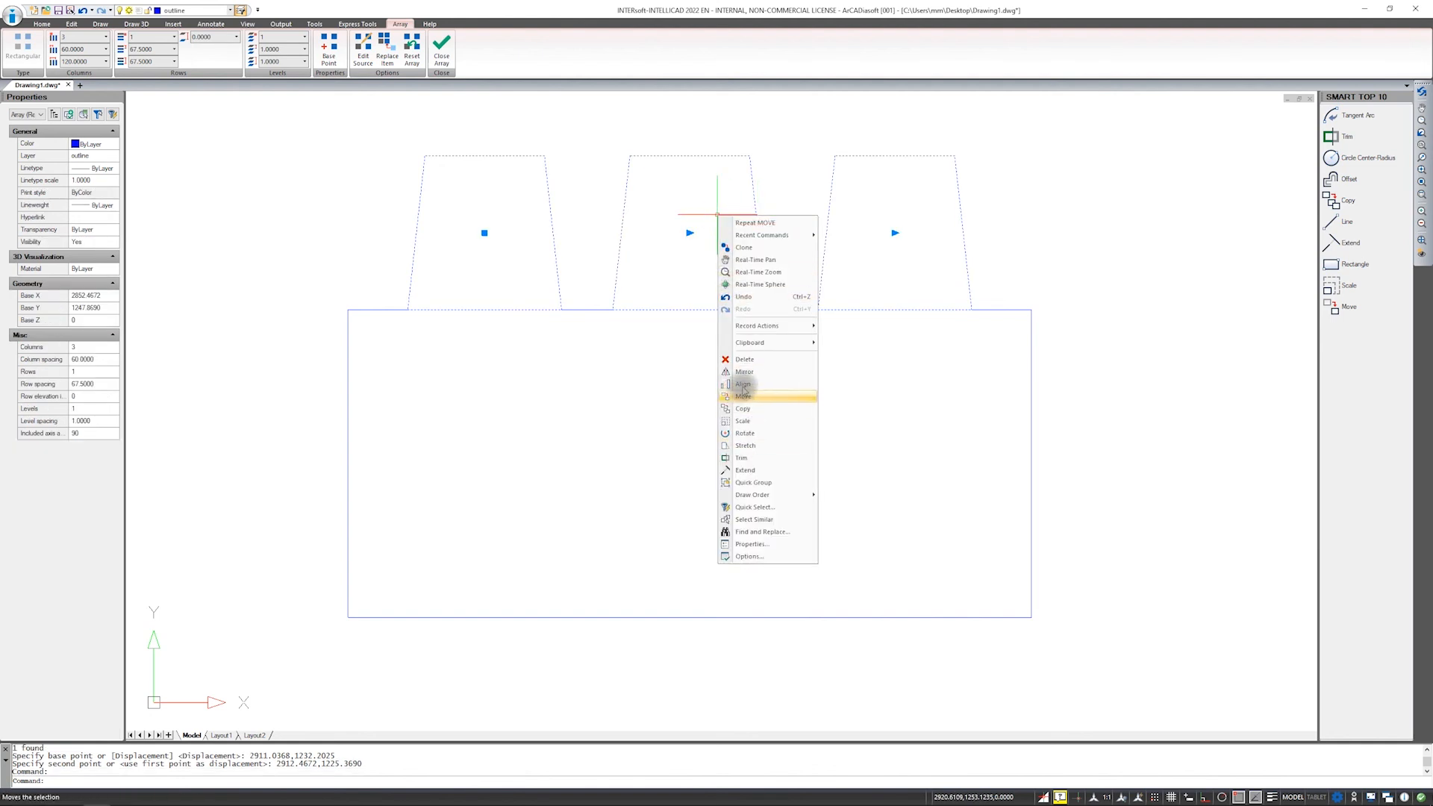
pyautogui.click(743, 396)
pyautogui.click(689, 310)
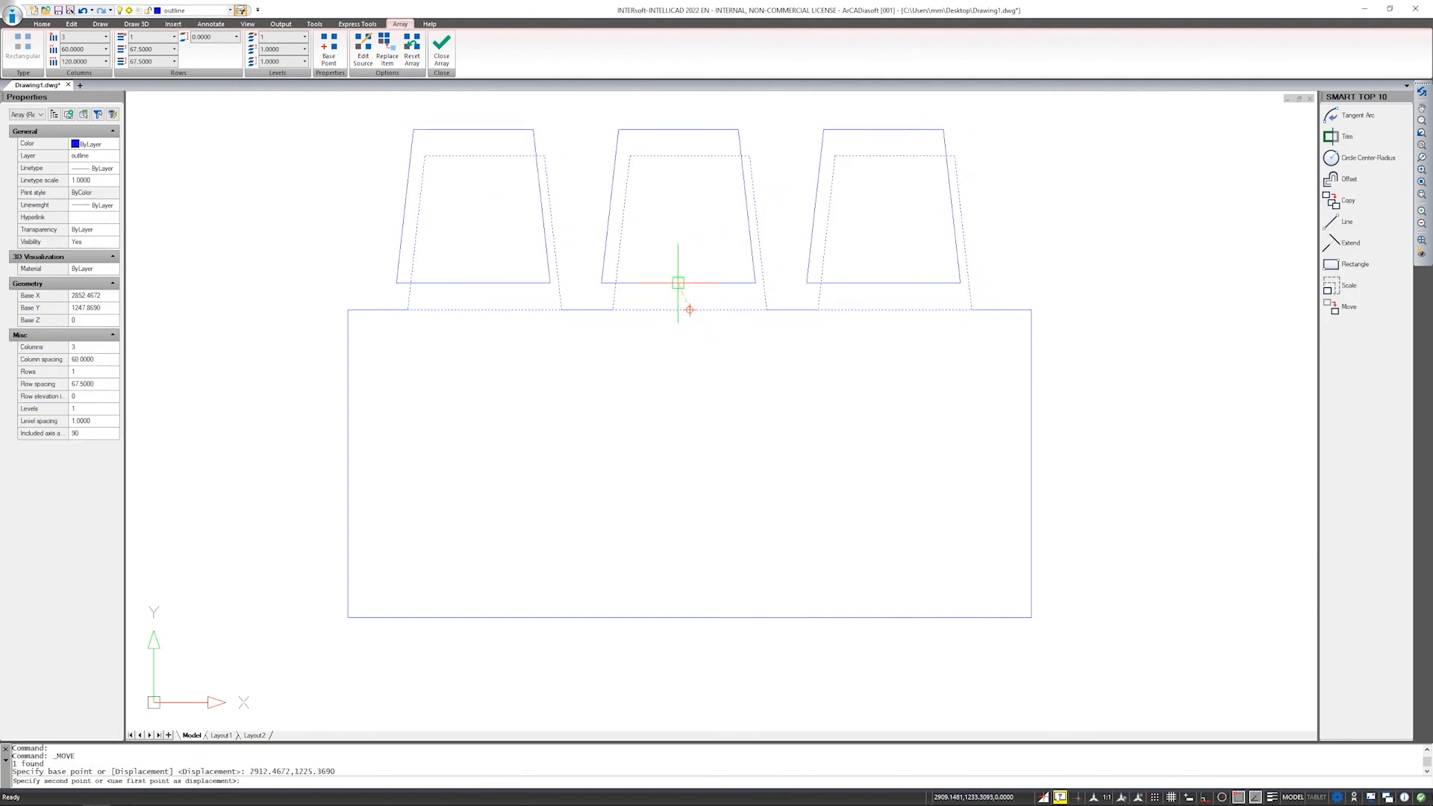
pyautogui.scroll(4, 689, 310)
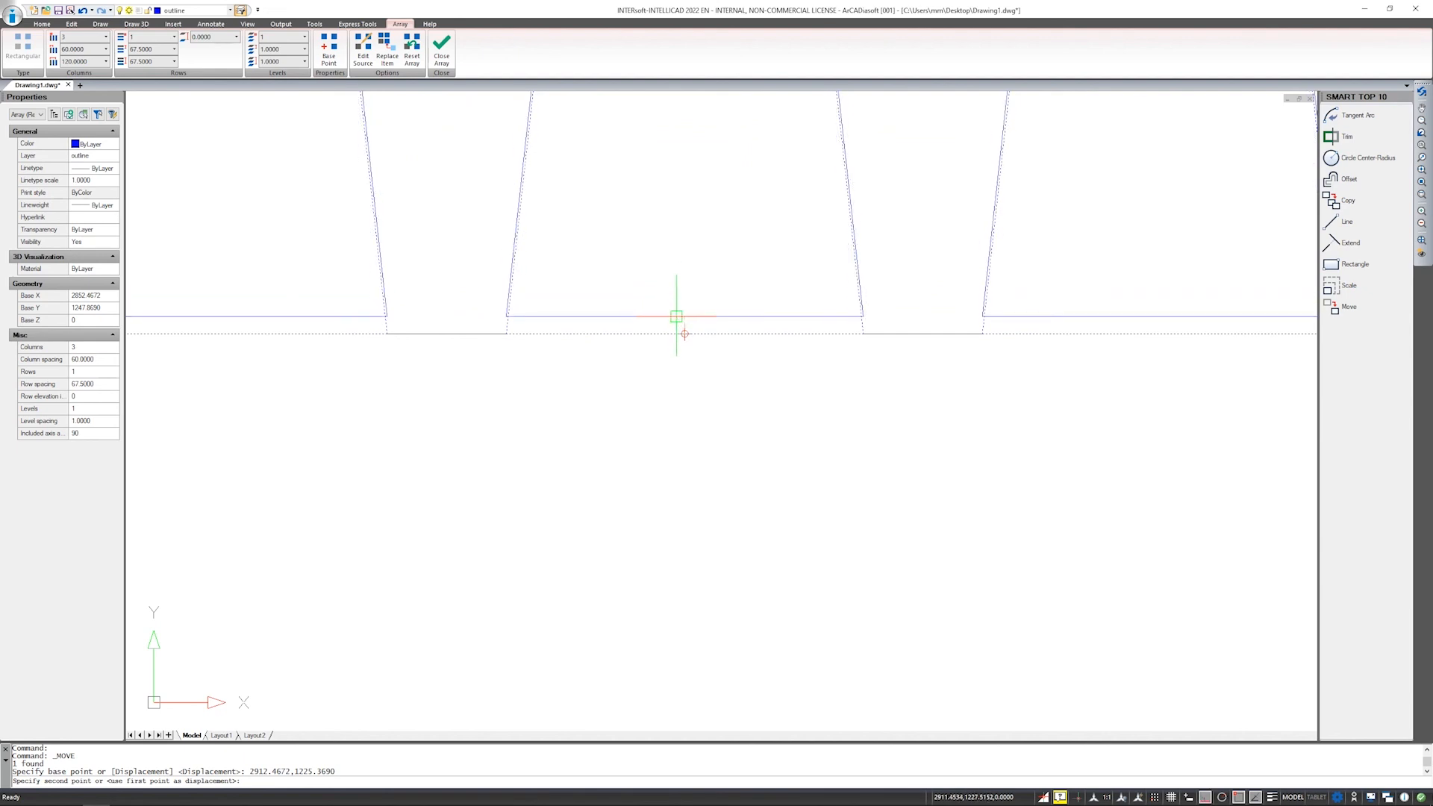
pyautogui.keyDown('shift'); pyautogui.click(688, 310); pyautogui.keyUp('shift')
pyautogui.scroll(-7, 708, 344)
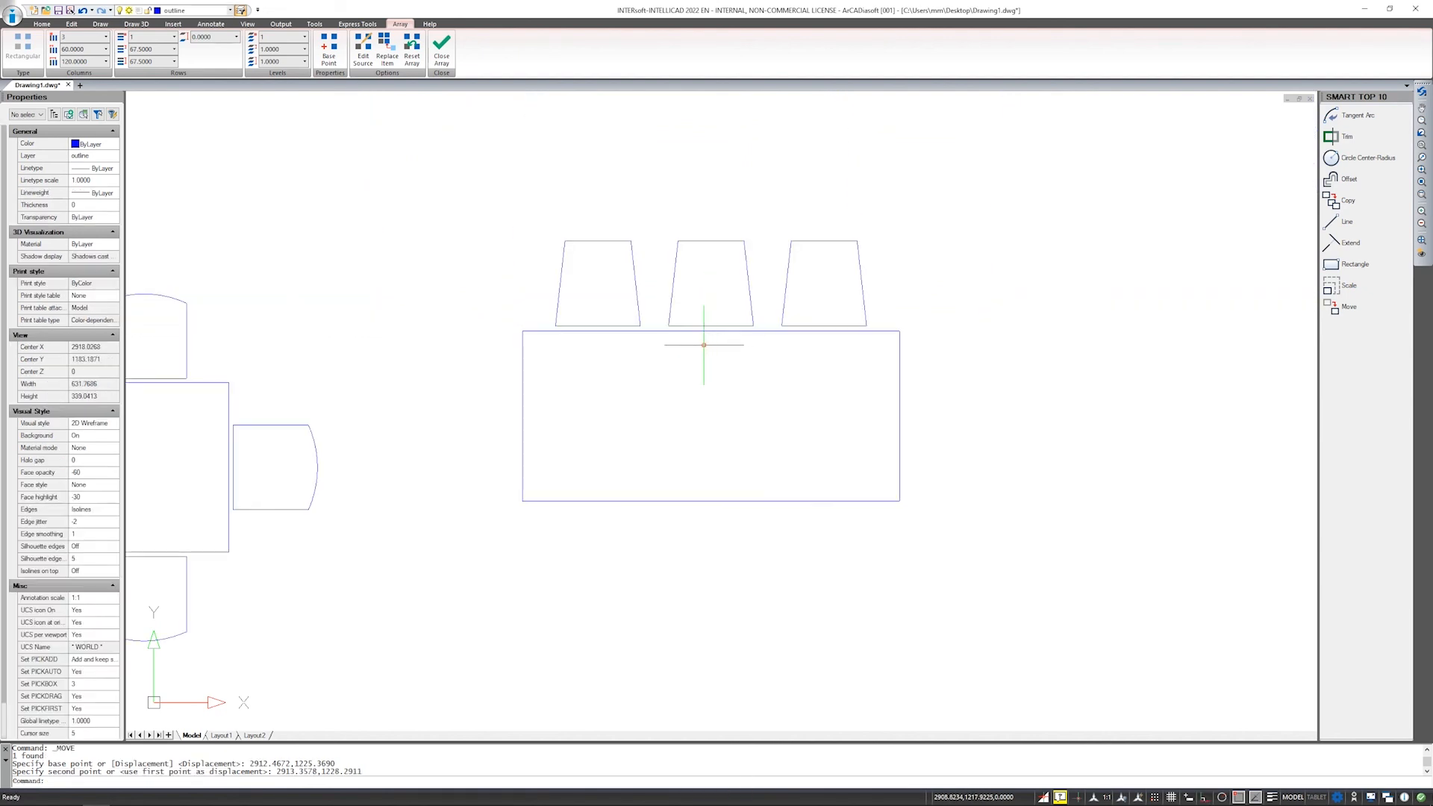
pyautogui.scroll(-1, 708, 344)
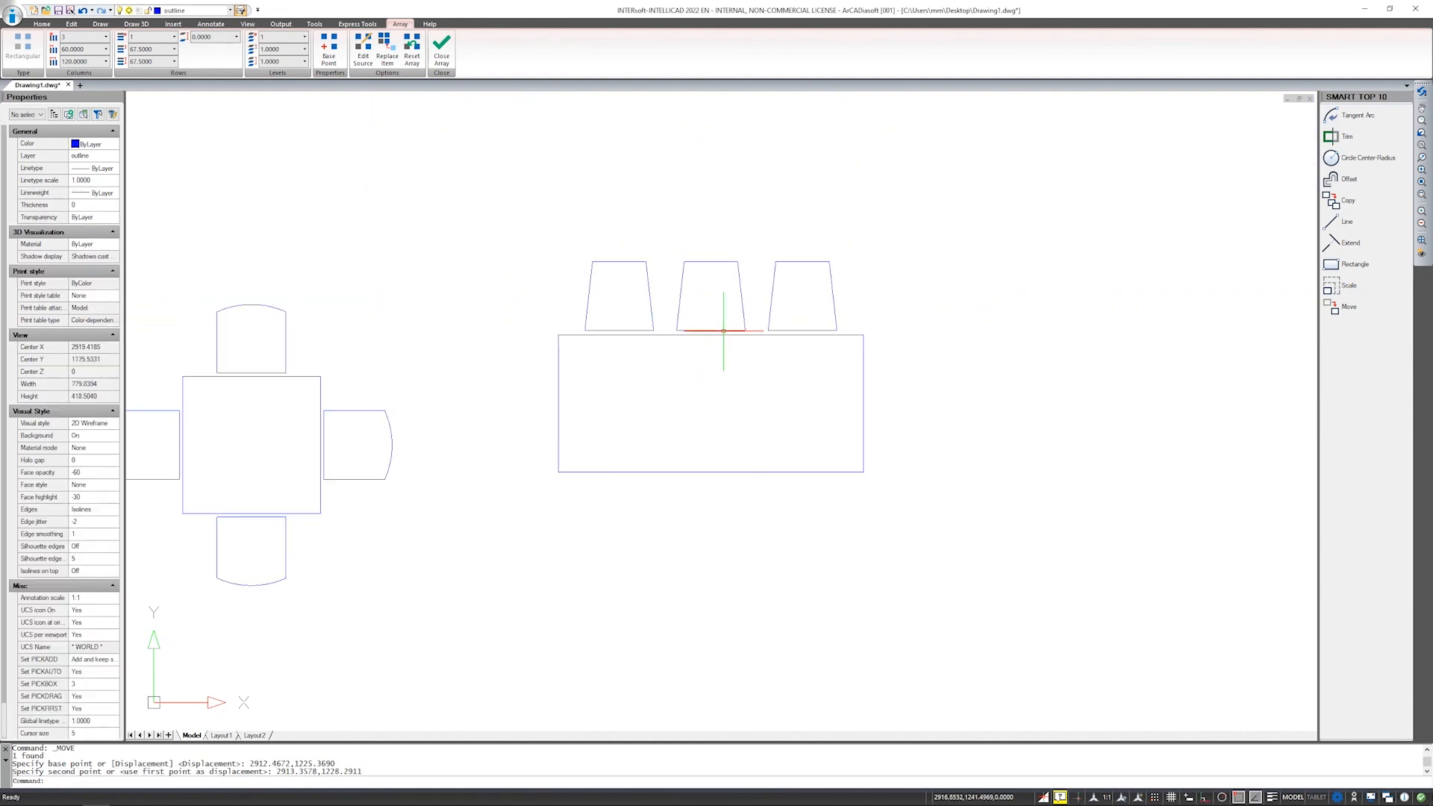
# Mirror the chair array across the long table's horizontal centreline, using the midpoints of its short sides and keeping the original.
pyautogui.click(588, 295)
pyautogui.press('Escape')
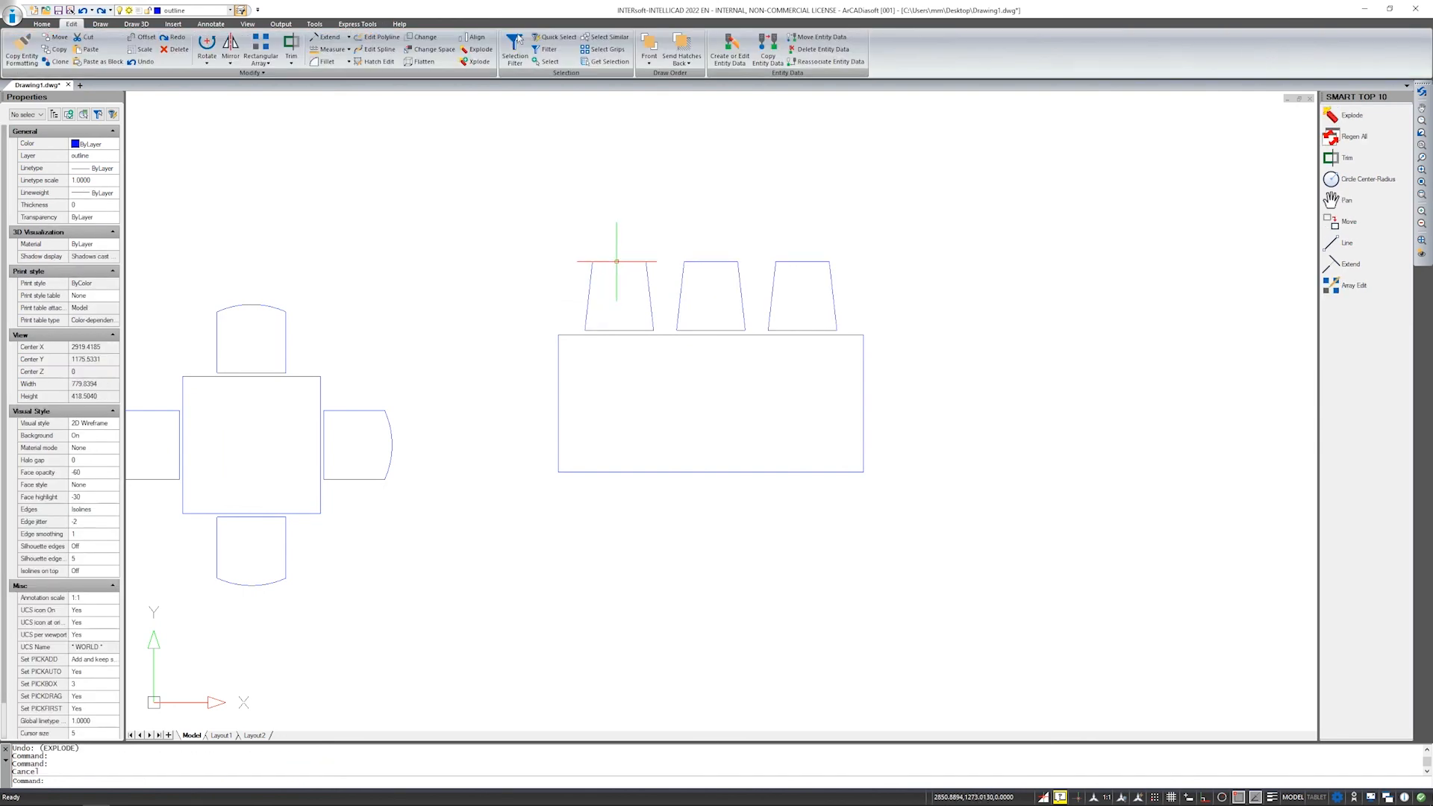
pyautogui.click(612, 260)
pyautogui.rightClick(491, 320)
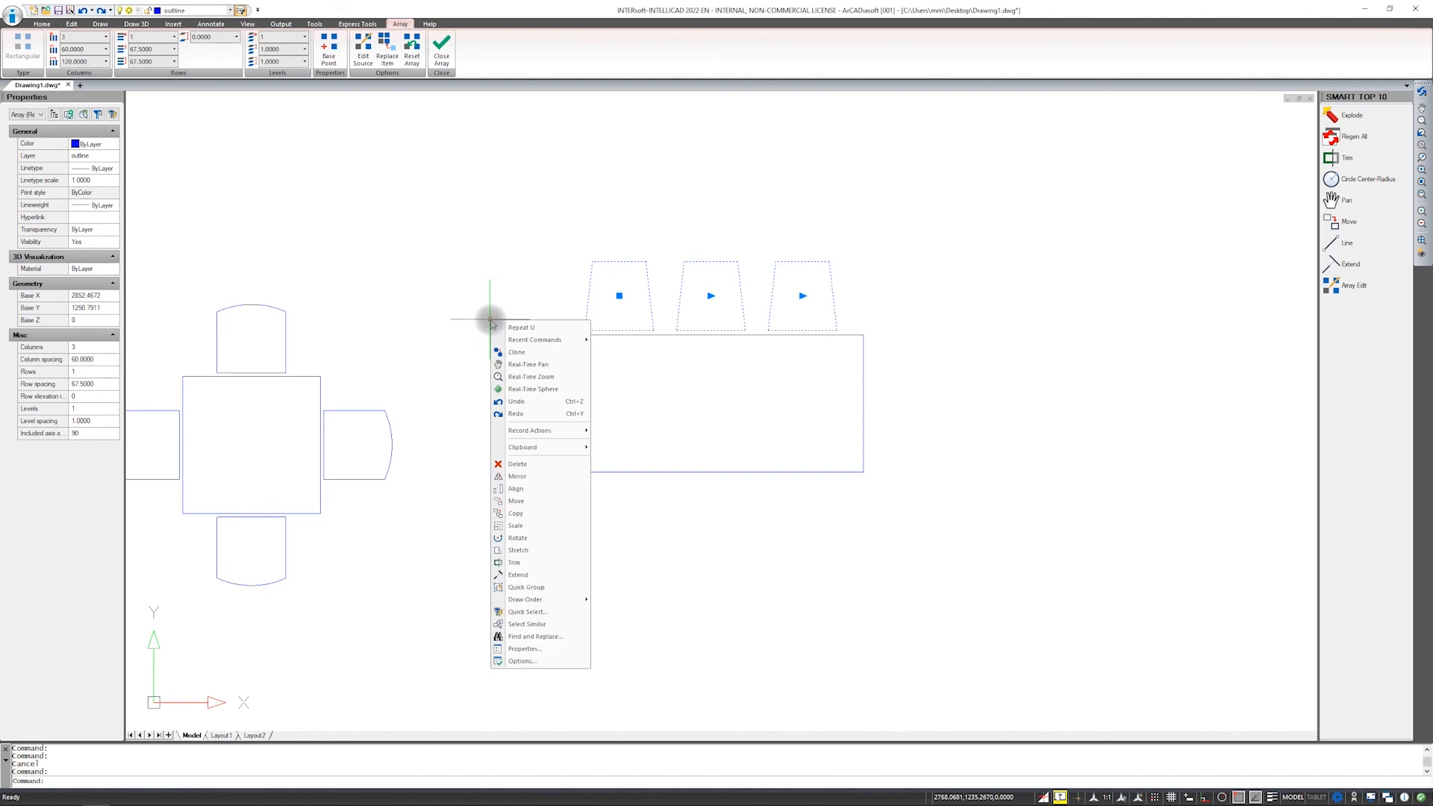
pyautogui.click(515, 478)
pyautogui.click(563, 398)
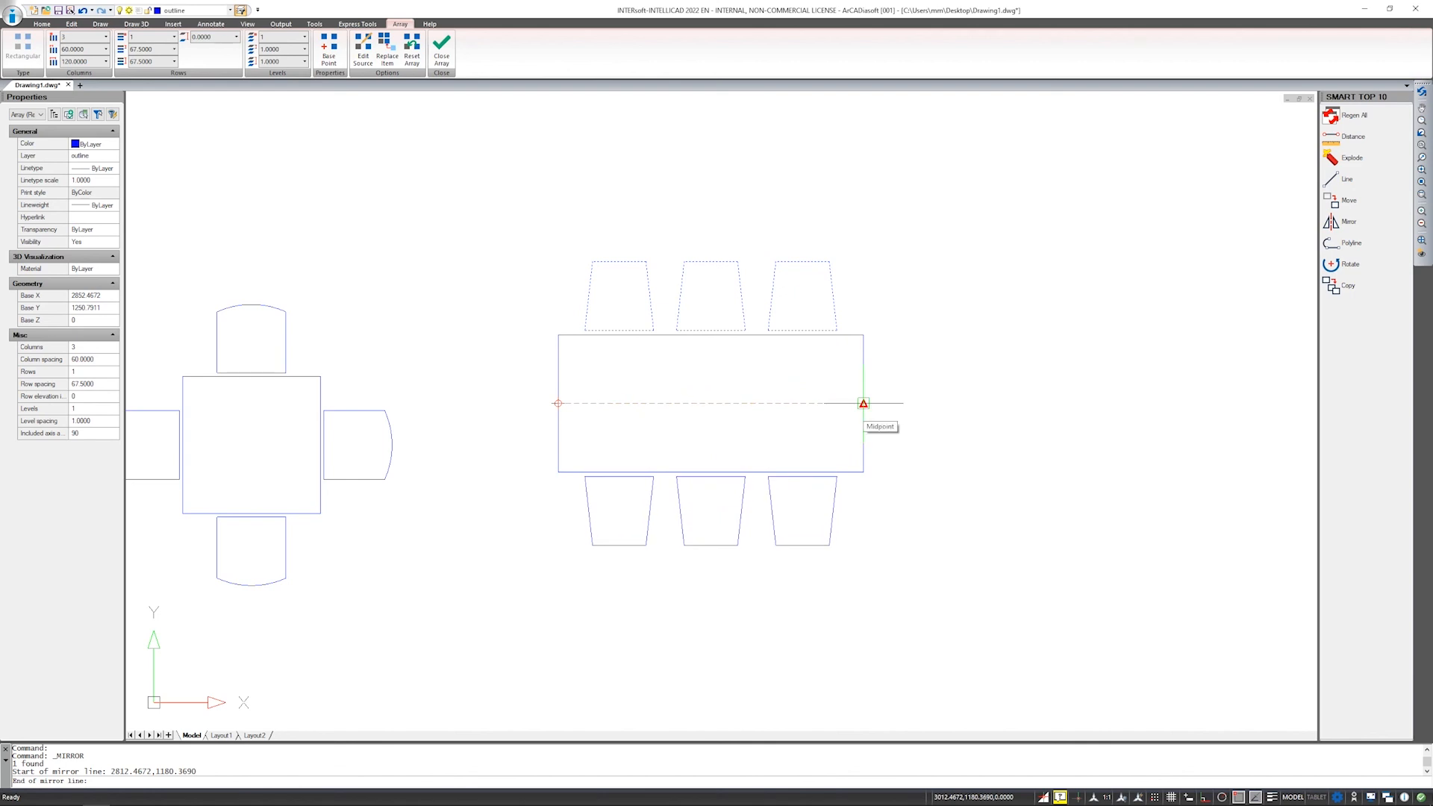
pyautogui.click(864, 403)
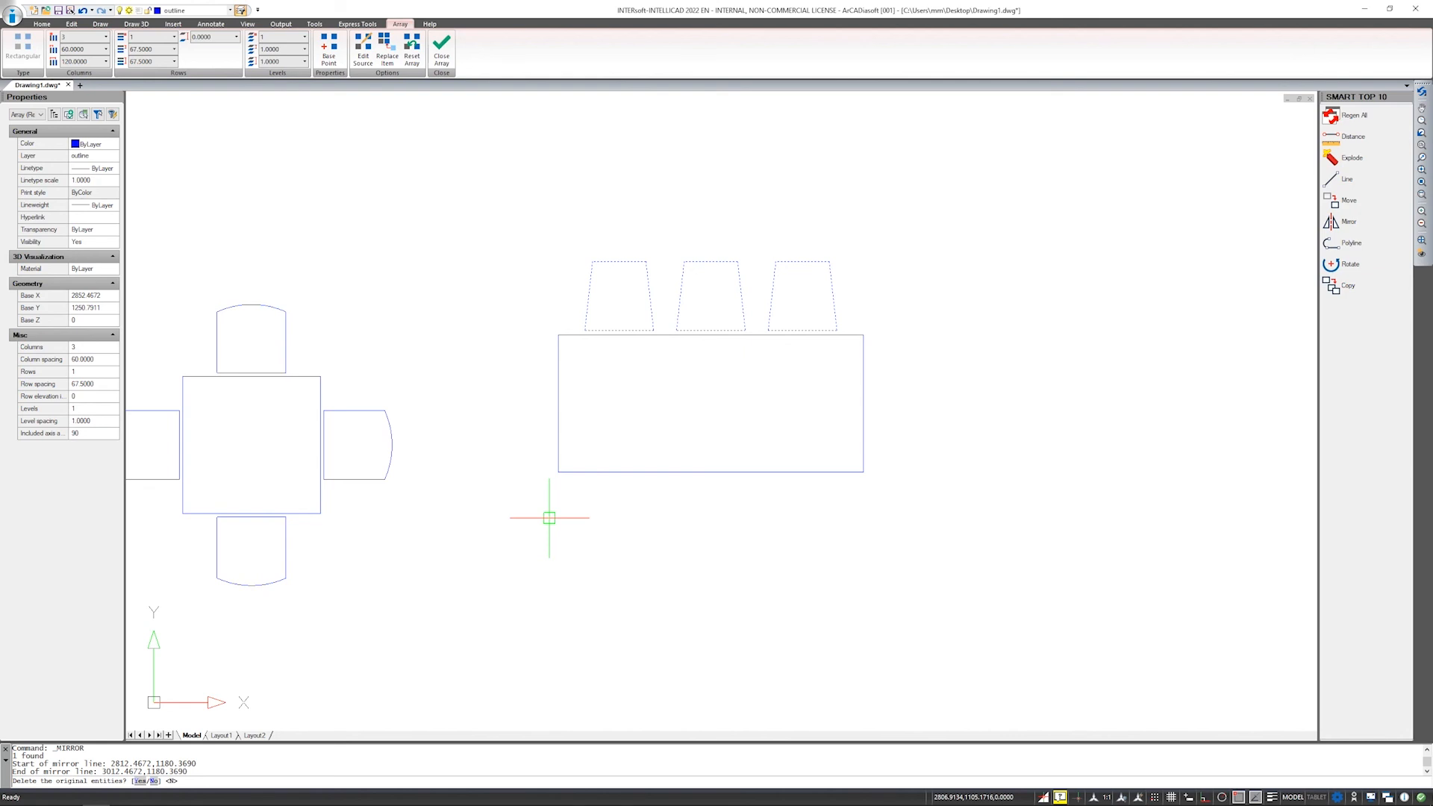
pyautogui.press('Return')
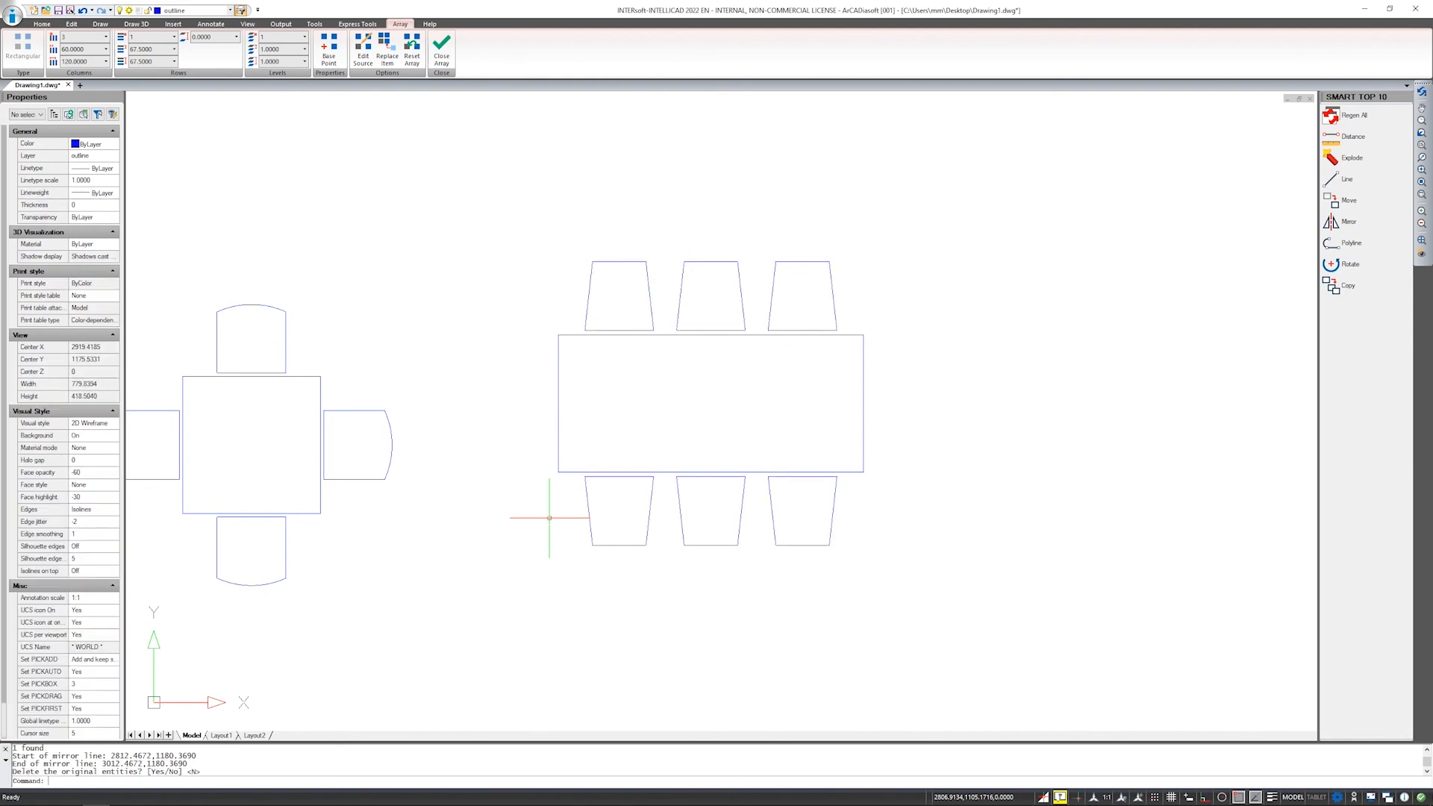
# Explode the chair array above the long table into separate chairs.
pyautogui.click(591, 282)
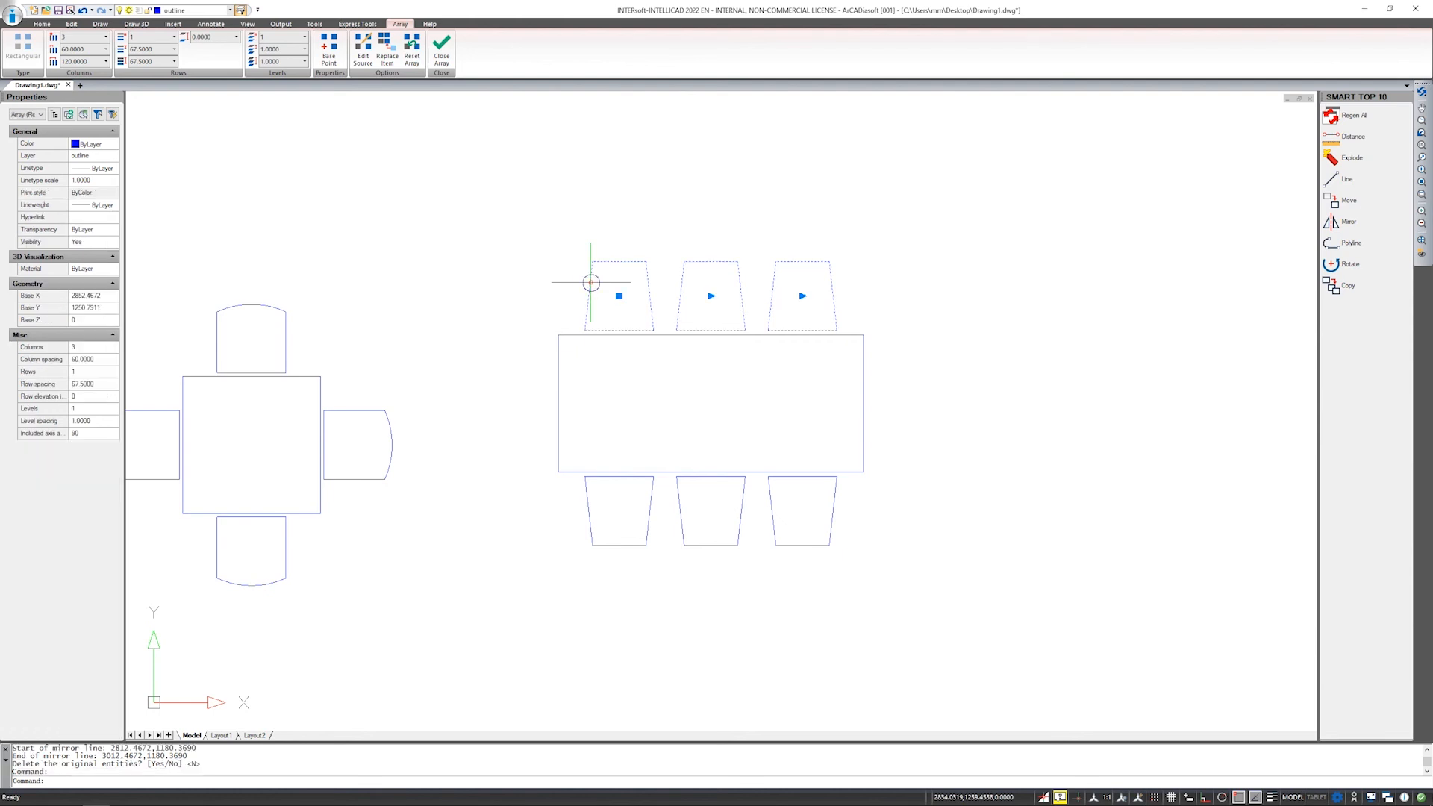
pyautogui.rightClick(590, 282)
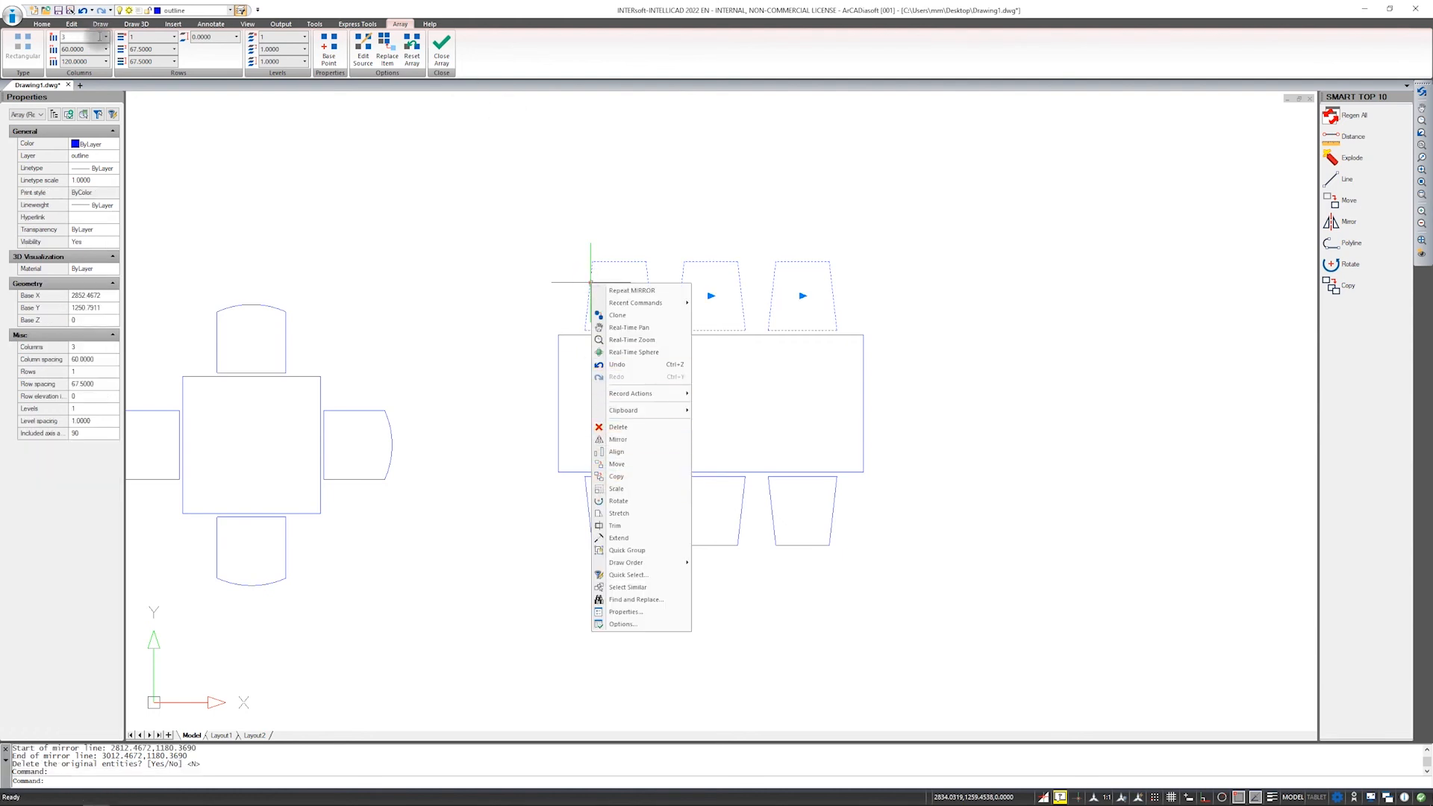
pyautogui.click(72, 23)
pyautogui.click(478, 49)
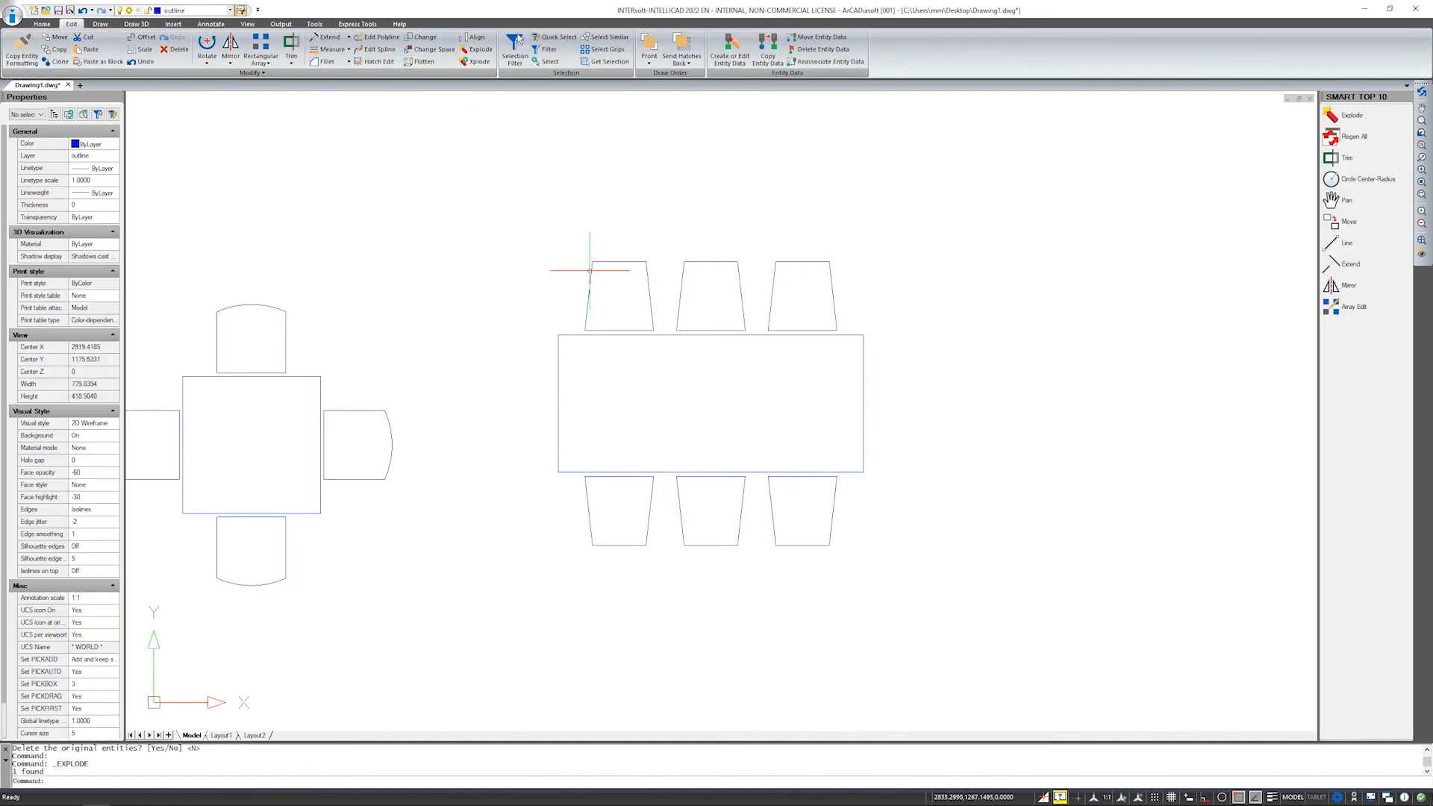
# Rotate the upper-left chair 90 degrees about the point midway between its table-side edge and that of the chair opposite.
pyautogui.click(591, 271)
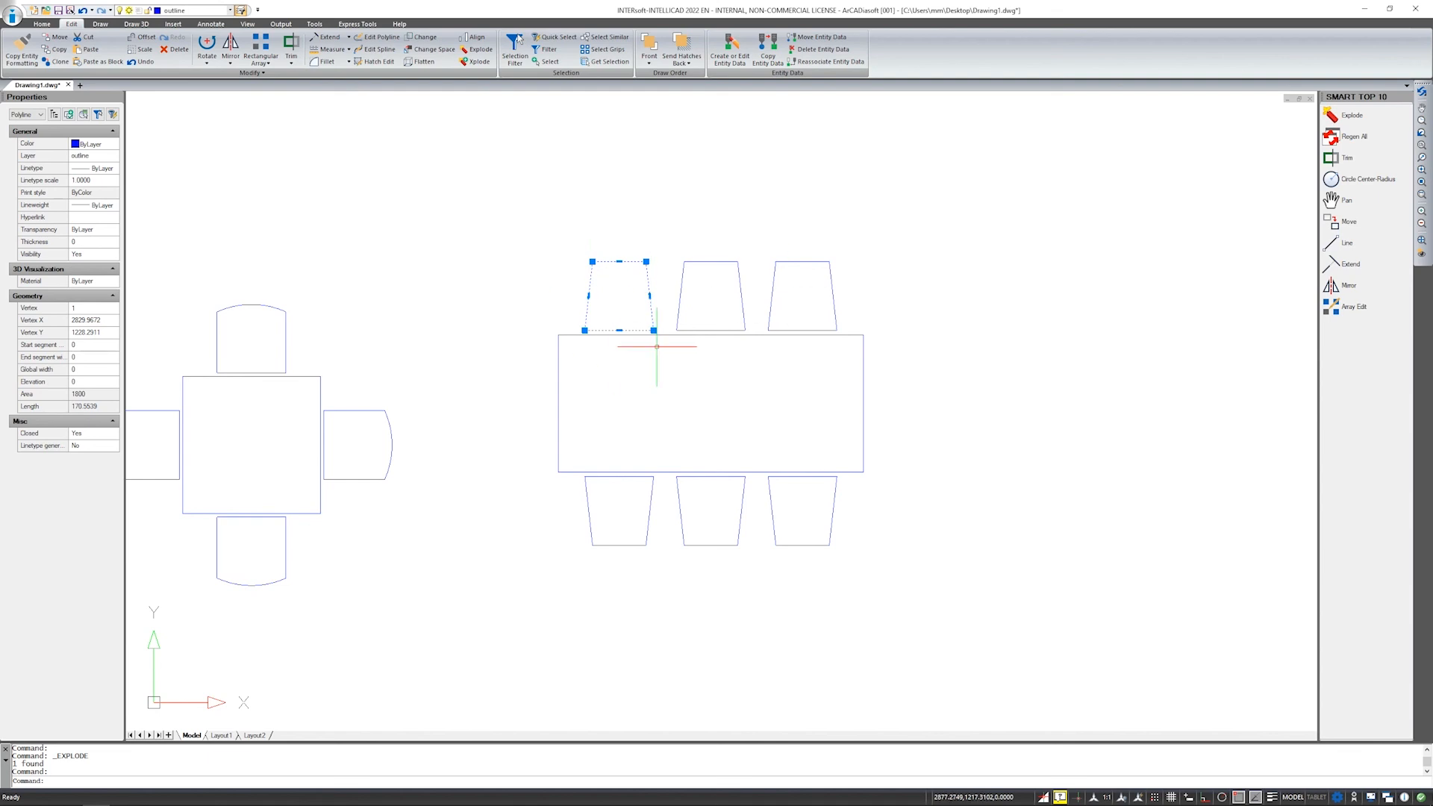
pyautogui.rightClick(600, 395)
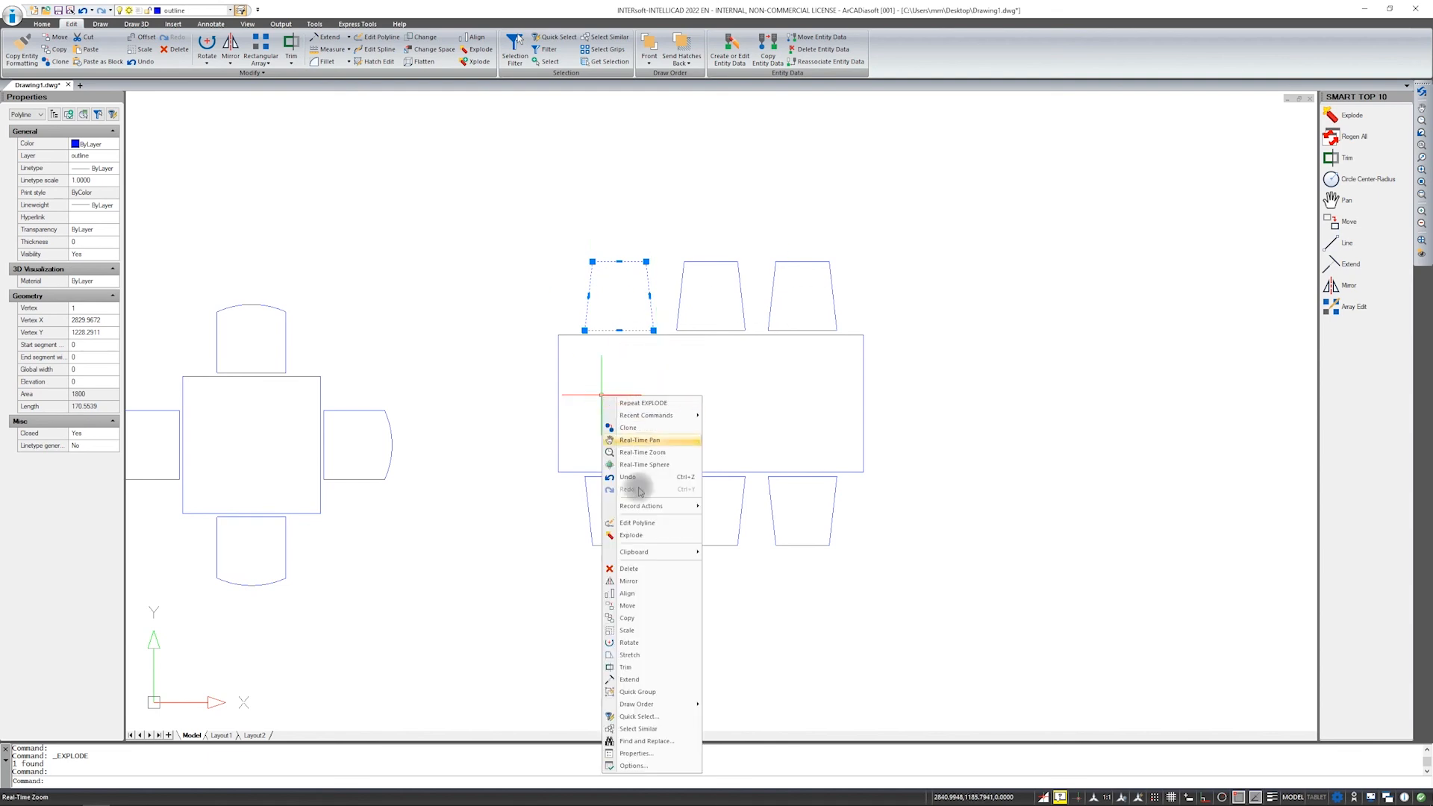
pyautogui.click(629, 643)
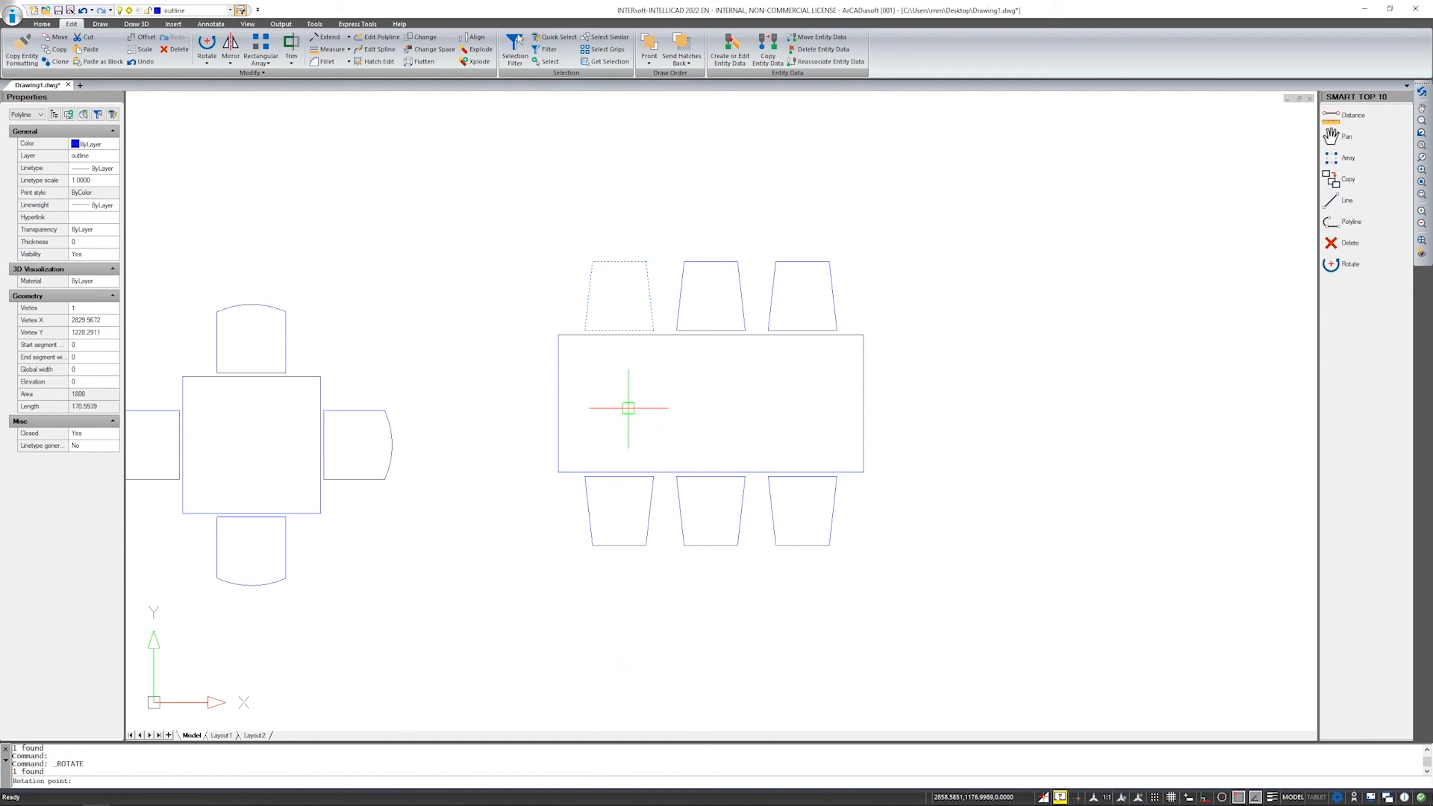
pyautogui.keyDown('shift'); pyautogui.rightClick(629, 409); pyautogui.keyUp('shift')
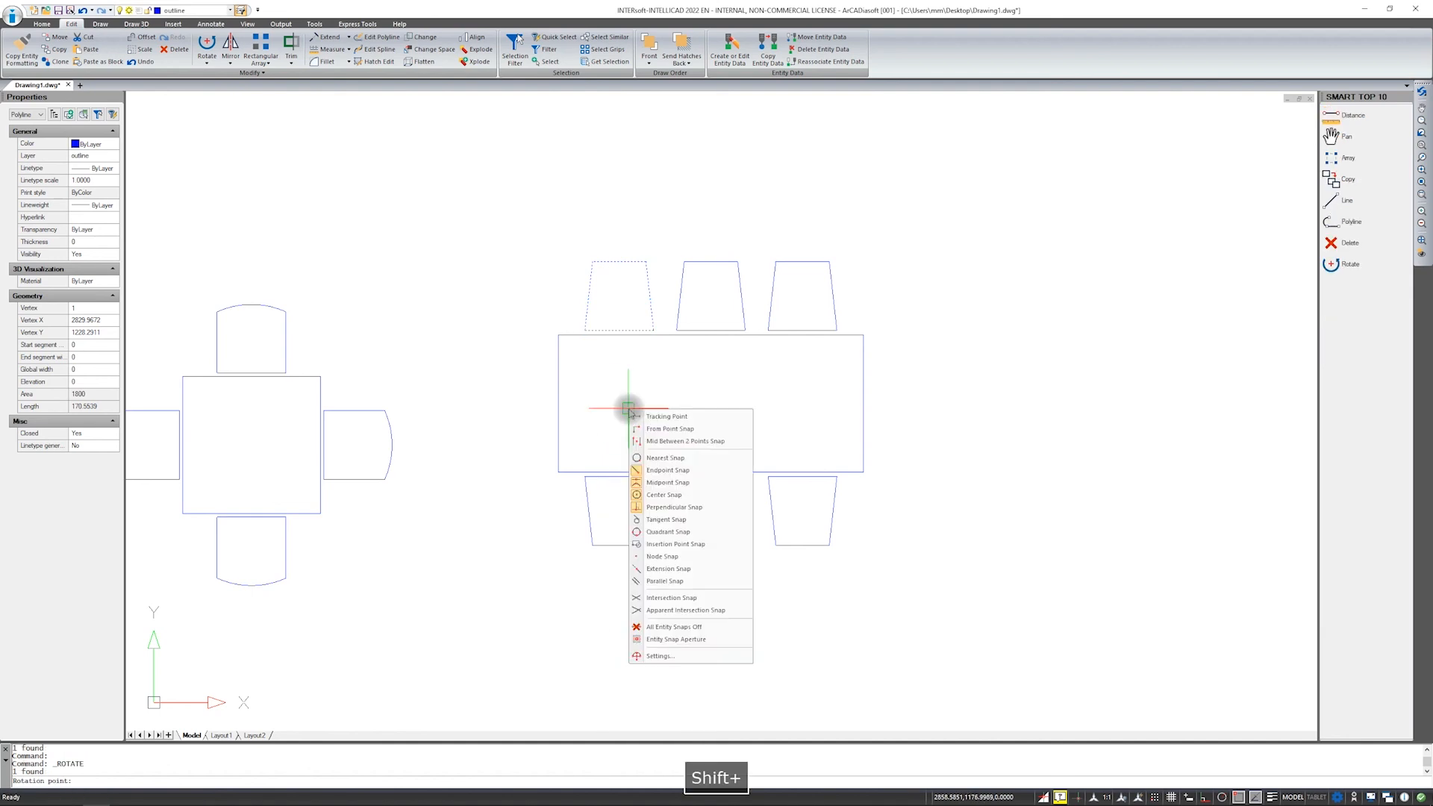
pyautogui.click(663, 443)
pyautogui.click(621, 331)
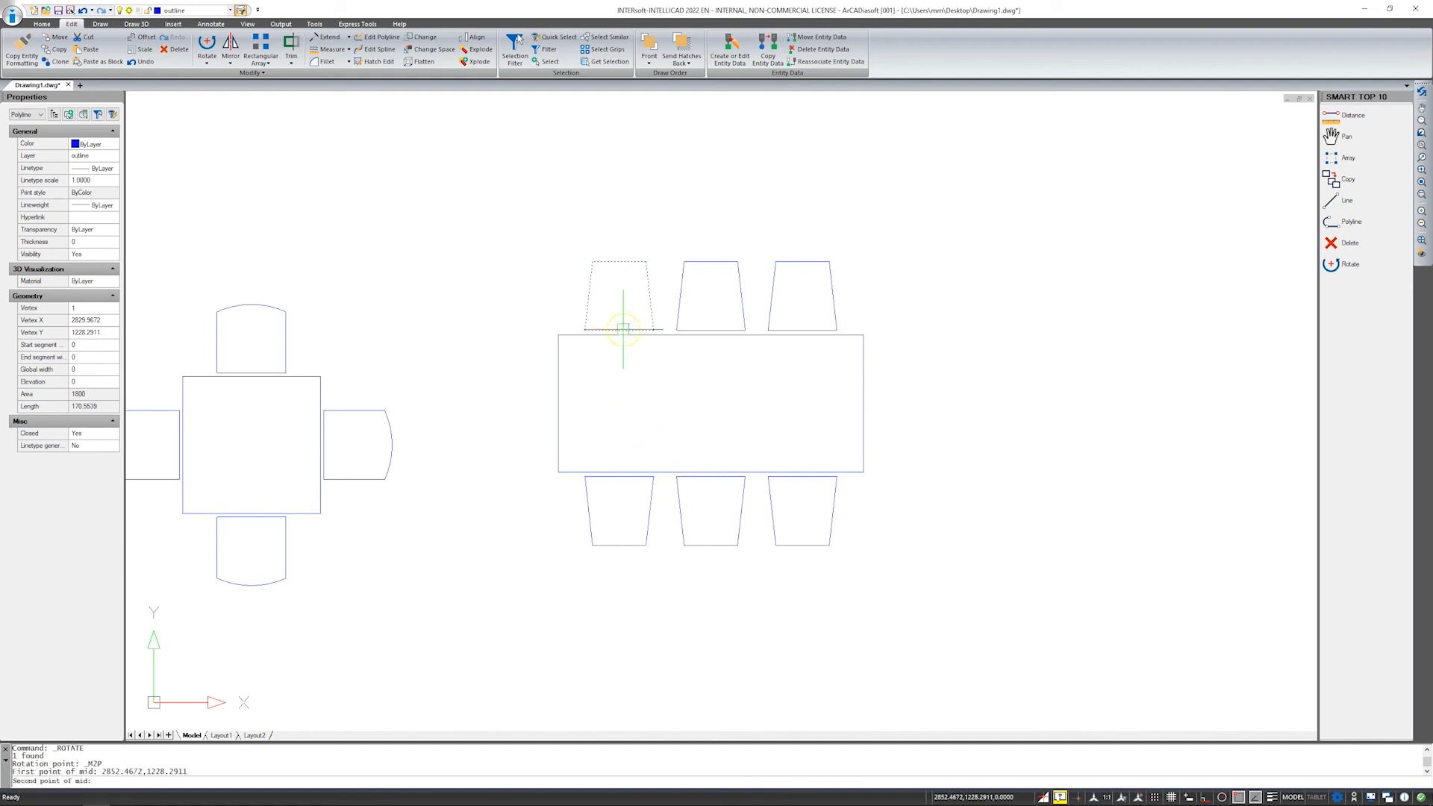
pyautogui.click(618, 476)
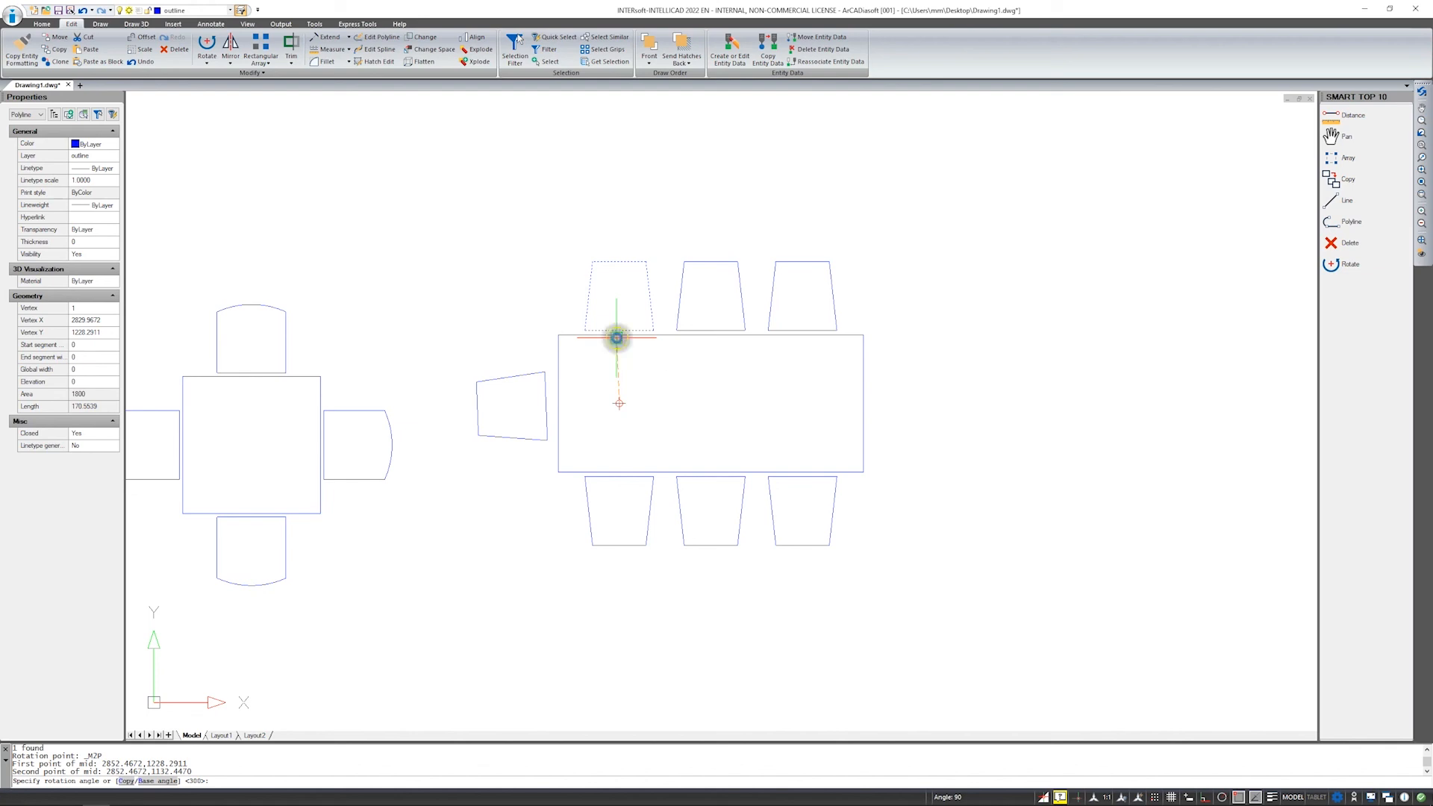
pyautogui.click(618, 338)
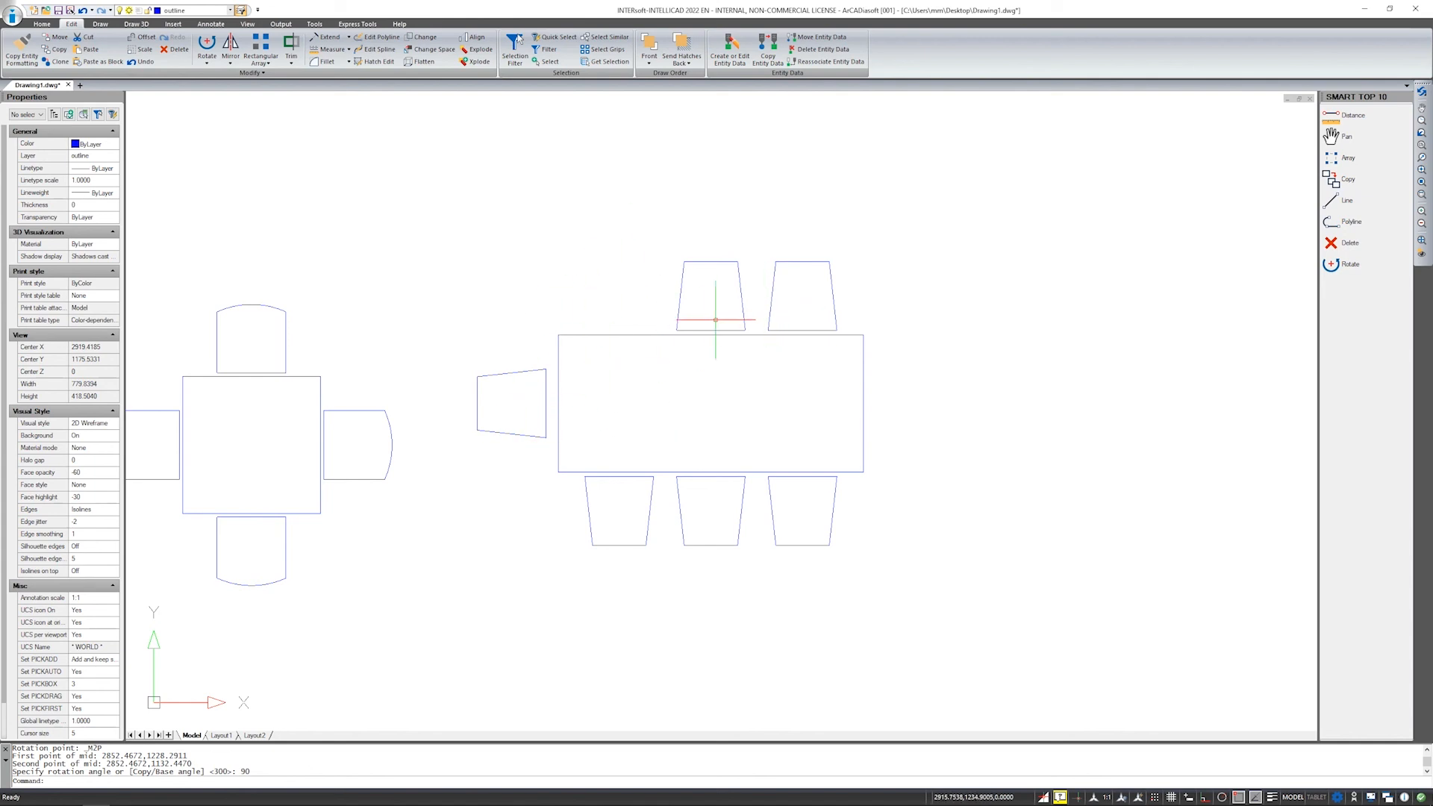
# Copy the middle chair above the long table 60 to the left, using matching lower-left corners of adjacent chairs as reference points.
pyautogui.click(745, 299)
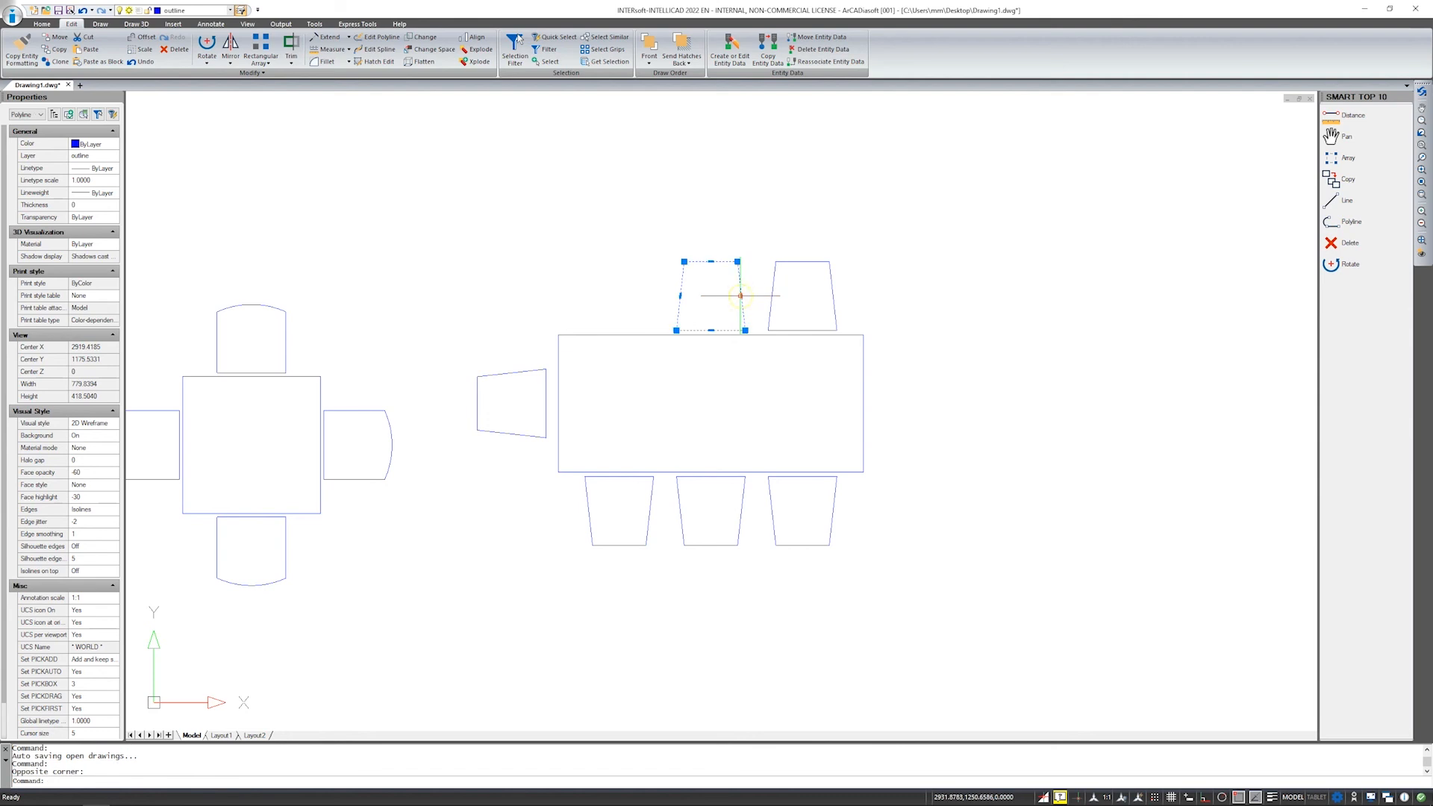
pyautogui.click(740, 296)
pyautogui.rightClick(748, 282)
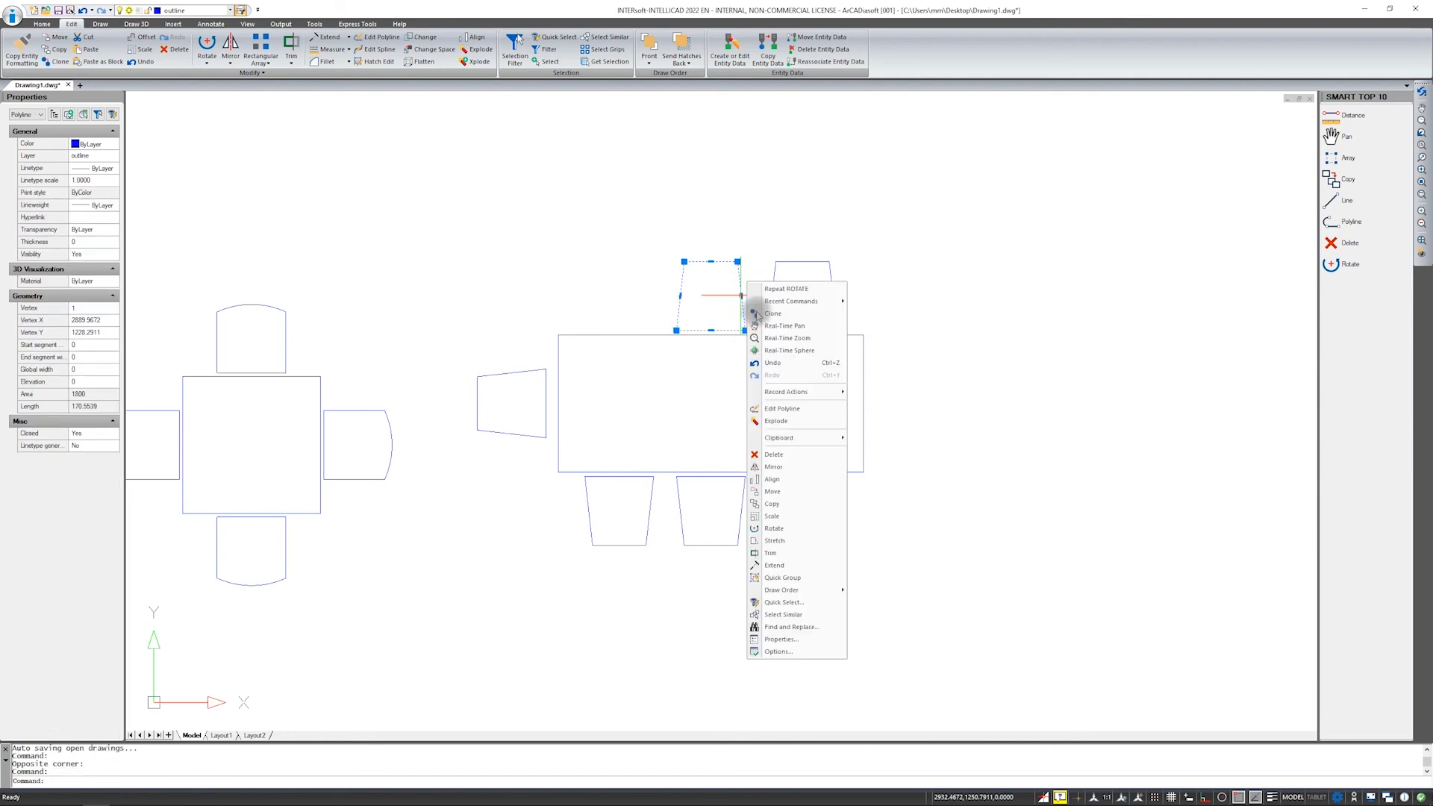
pyautogui.click(780, 493)
pyautogui.click(768, 330)
pyautogui.click(677, 330)
pyautogui.press('Return')
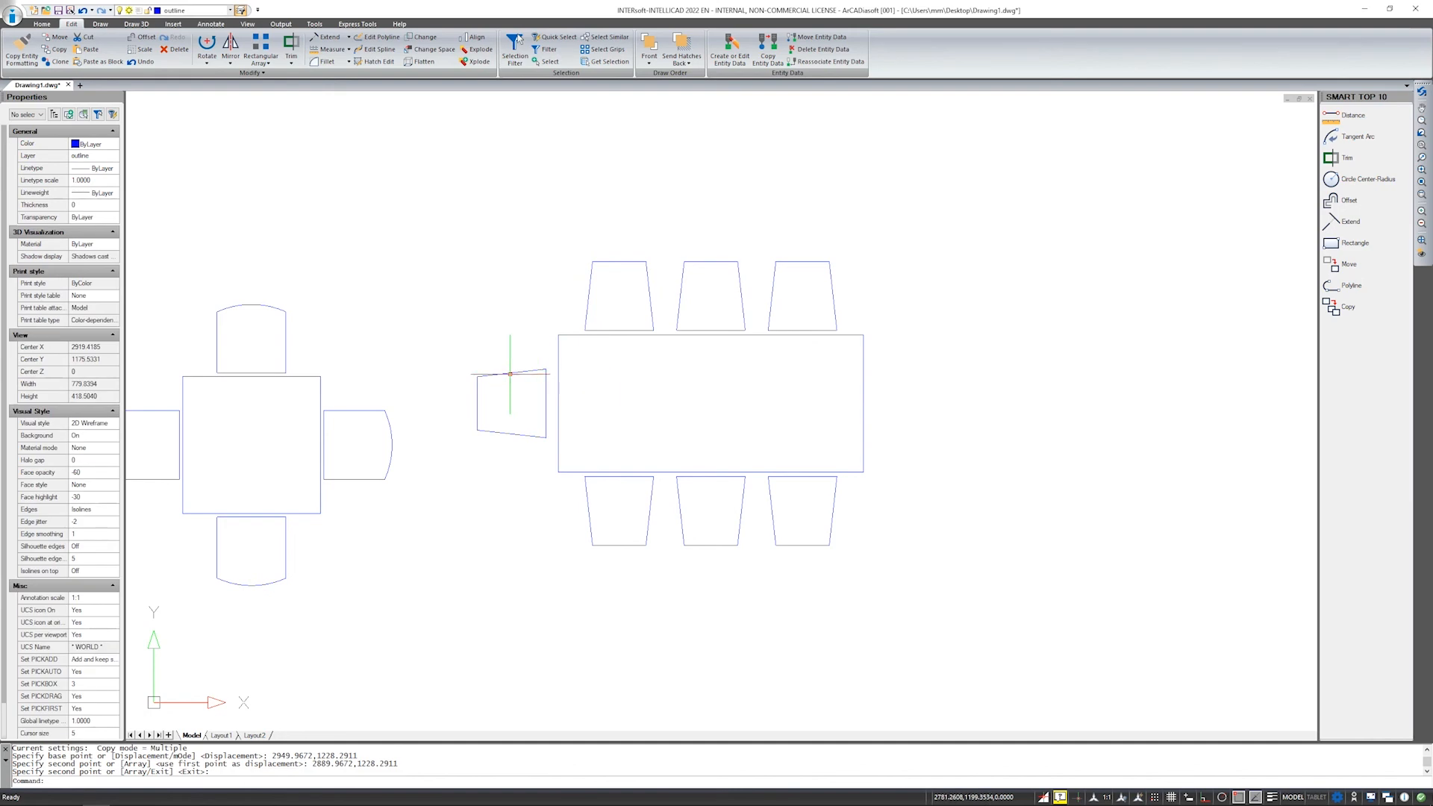
# Mirror the chair at the long table's left end across the table's vertical centreline, using the long sides' midpoints and keeping the original.
pyautogui.click(509, 373)
pyautogui.rightClick(646, 373)
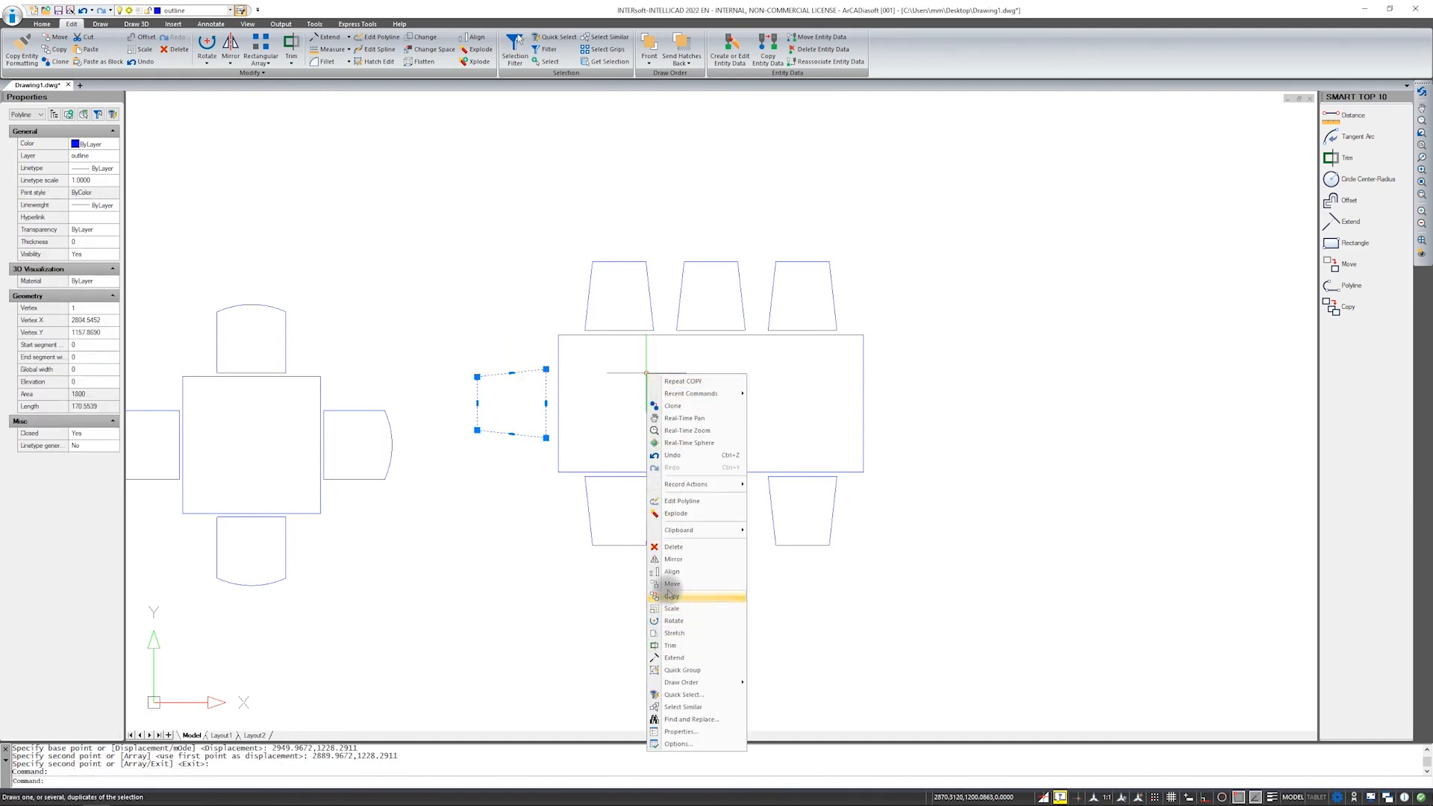
pyautogui.click(673, 559)
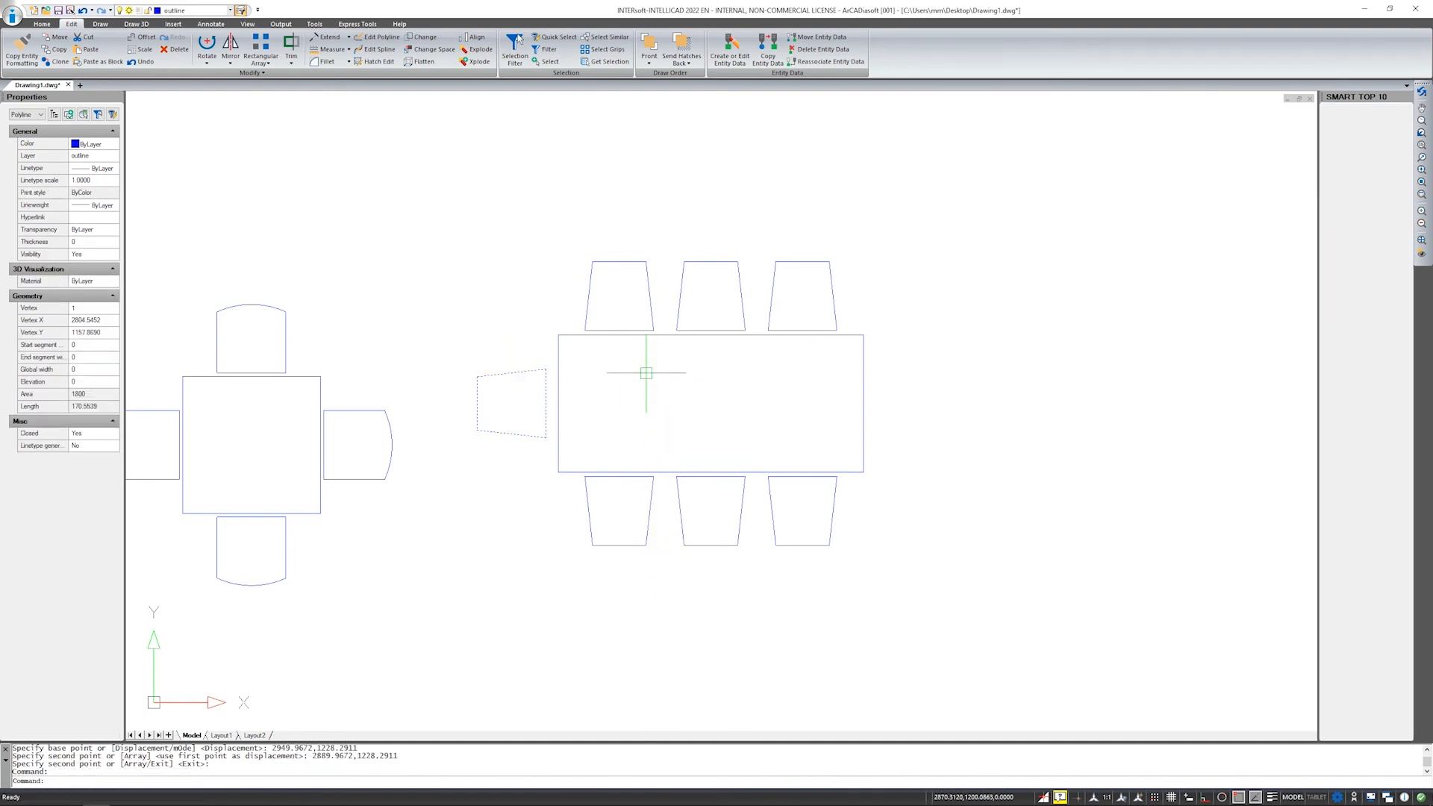
pyautogui.click(710, 336)
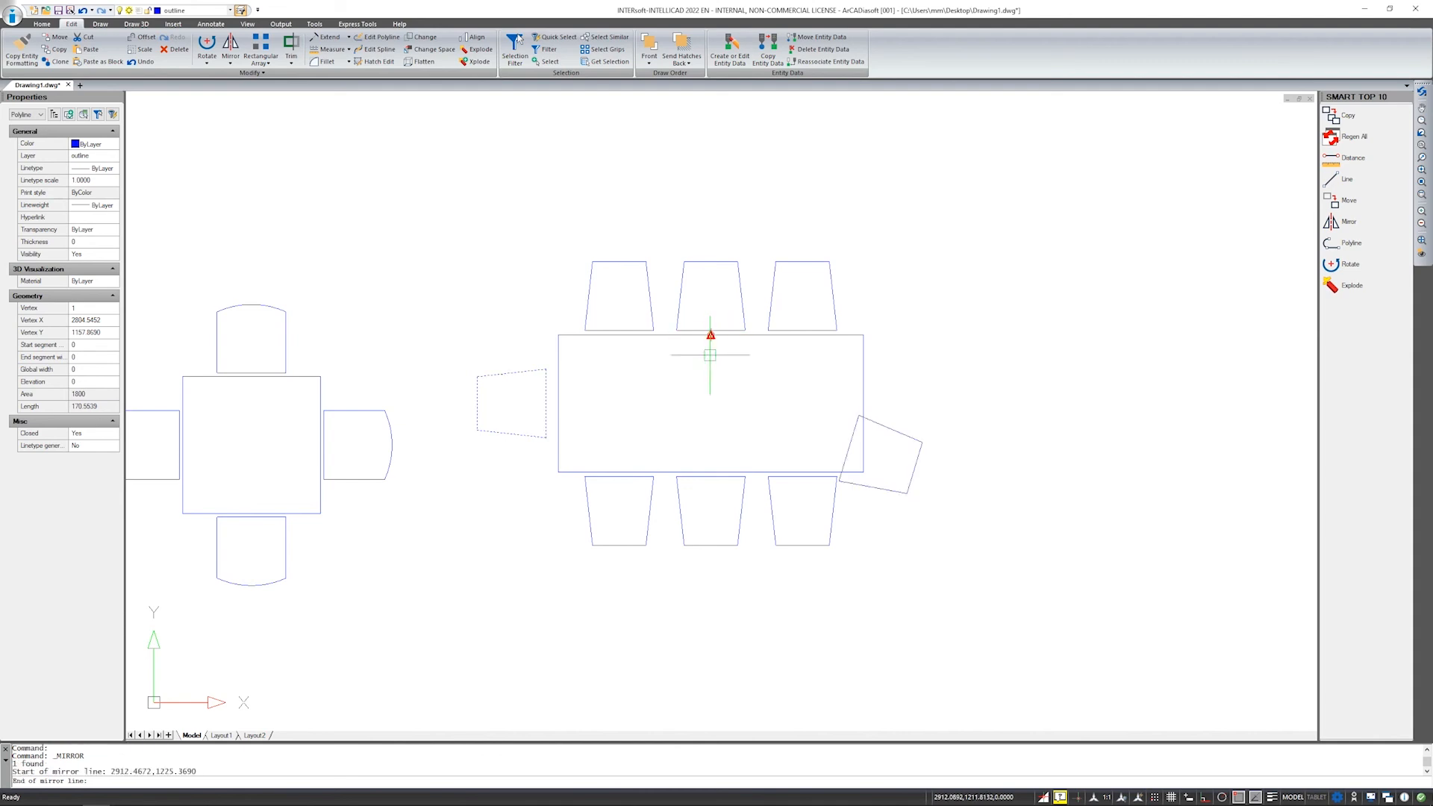
pyautogui.click(711, 472)
pyautogui.press('Return')
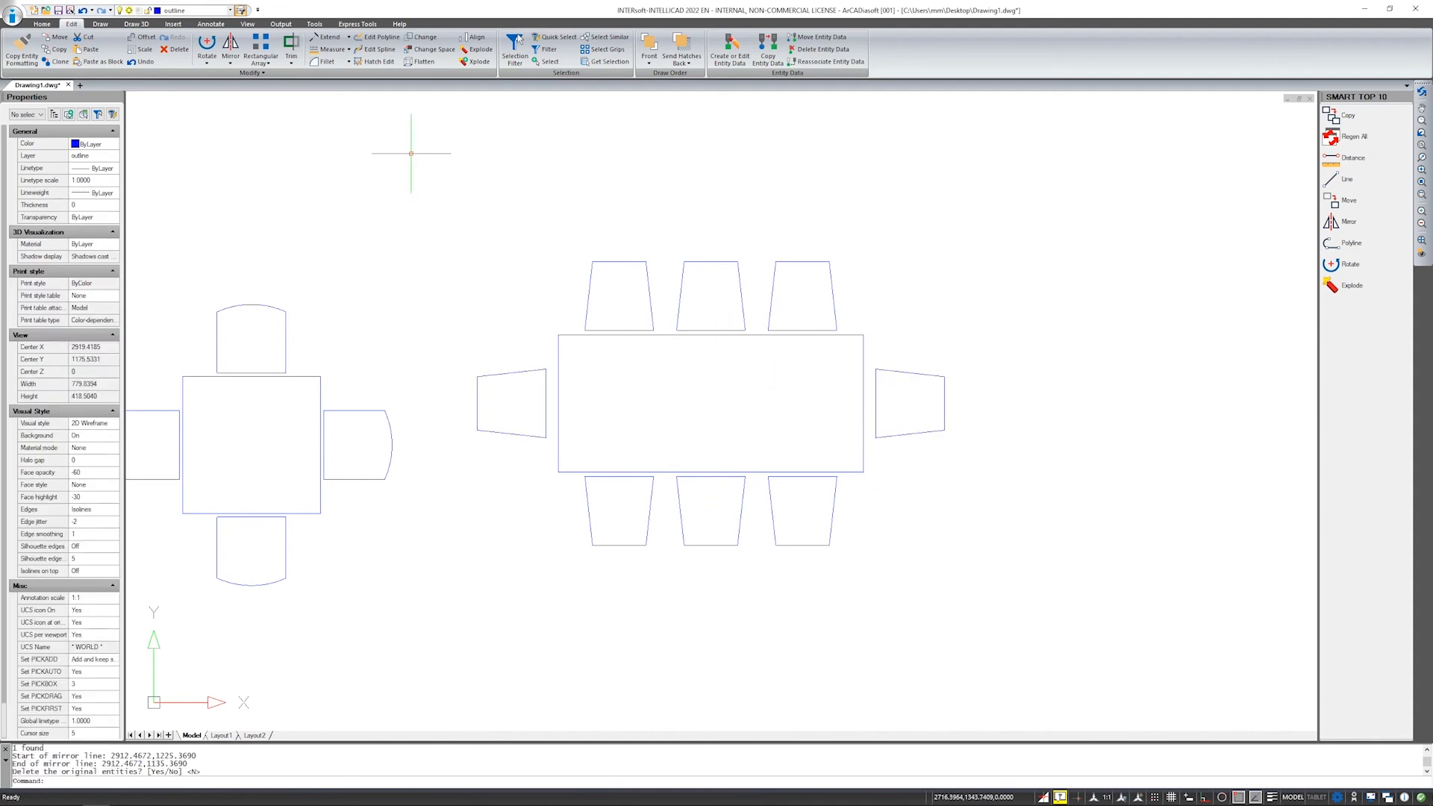
# Draw a six-sided centre-vertex polygon with a radius of 120 above the two tables, with orthogonal mode on.
pyautogui.click(41, 24)
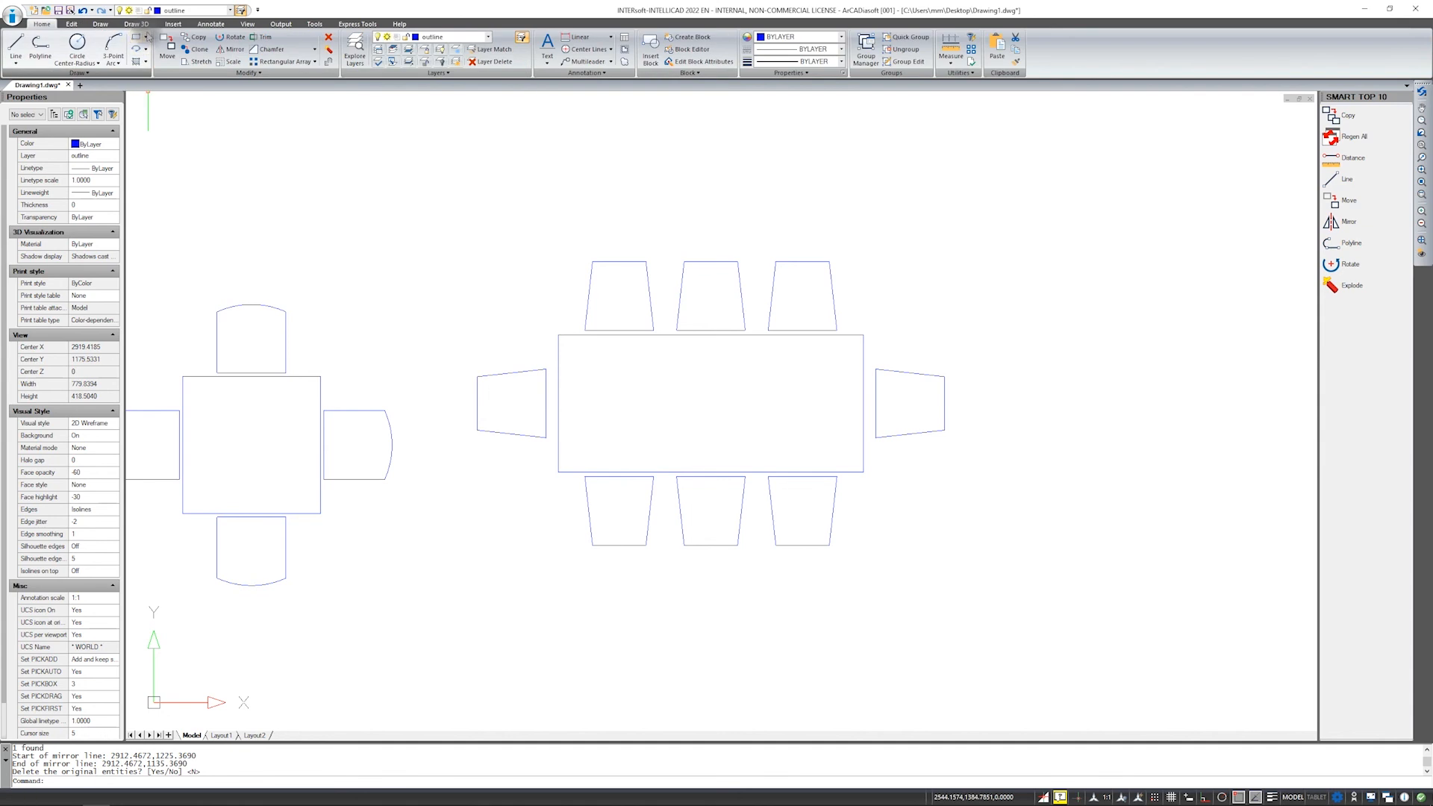
pyautogui.click(145, 38)
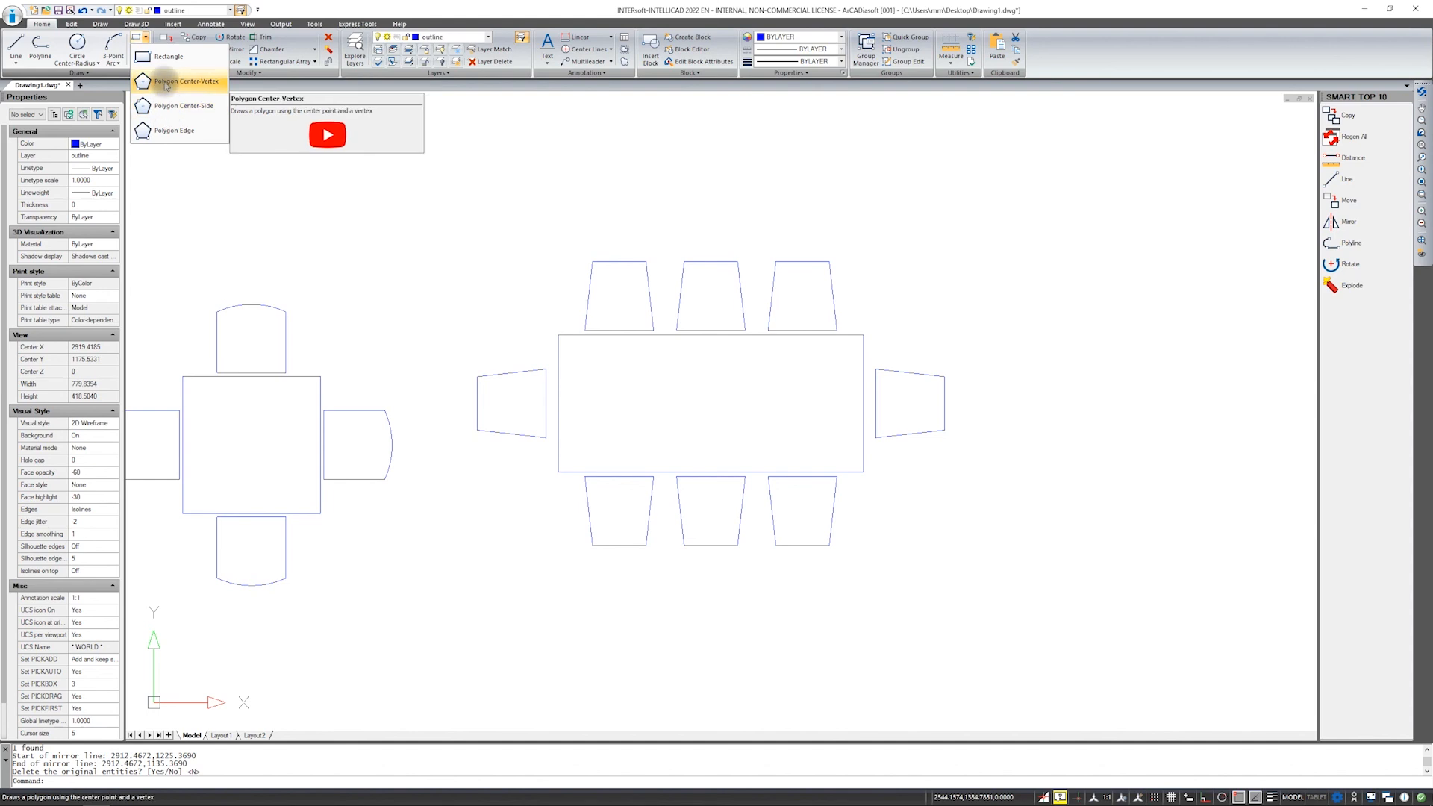
pyautogui.click(166, 85)
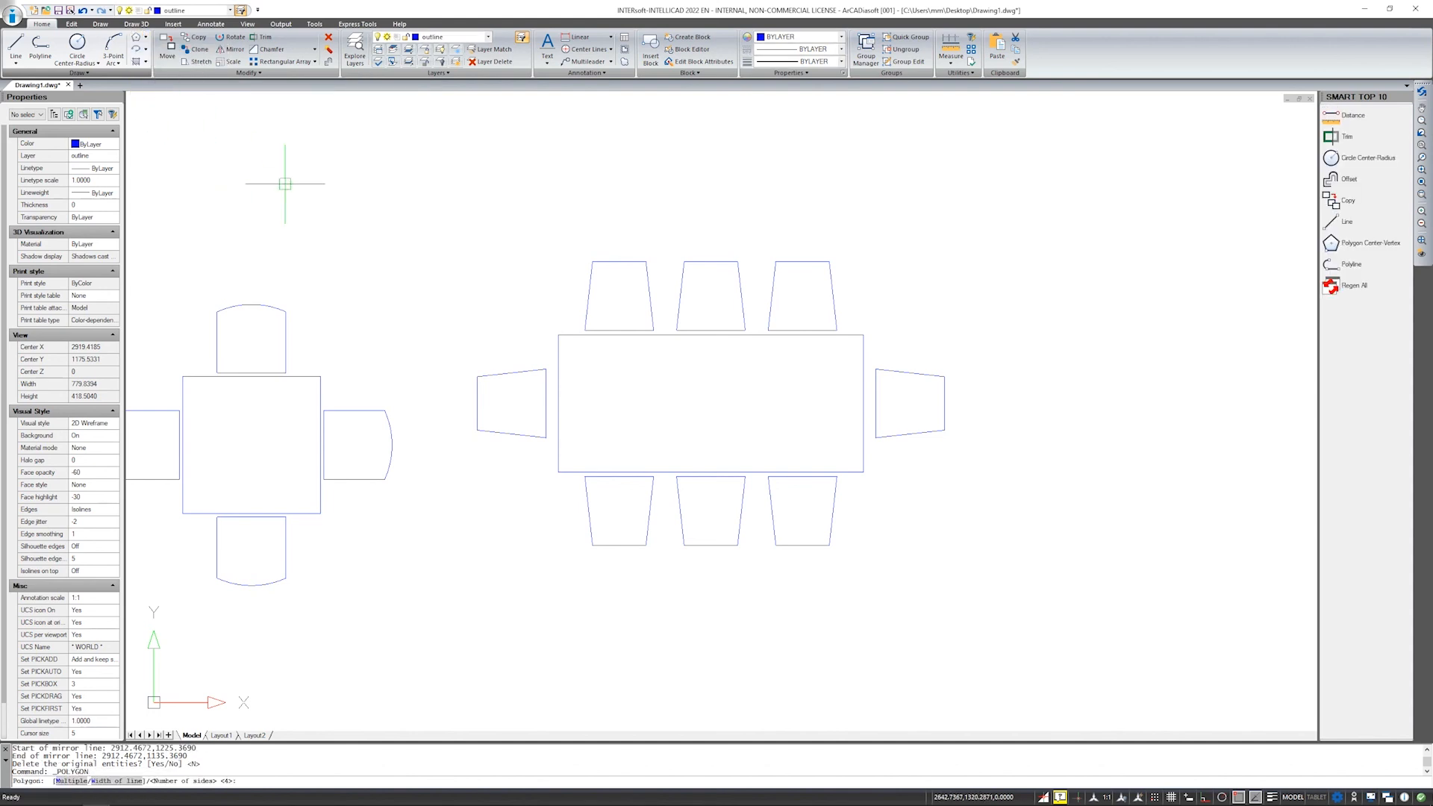
pyautogui.moveTo(491, 170); pyautogui.dragTo(651, 452, button='middle')
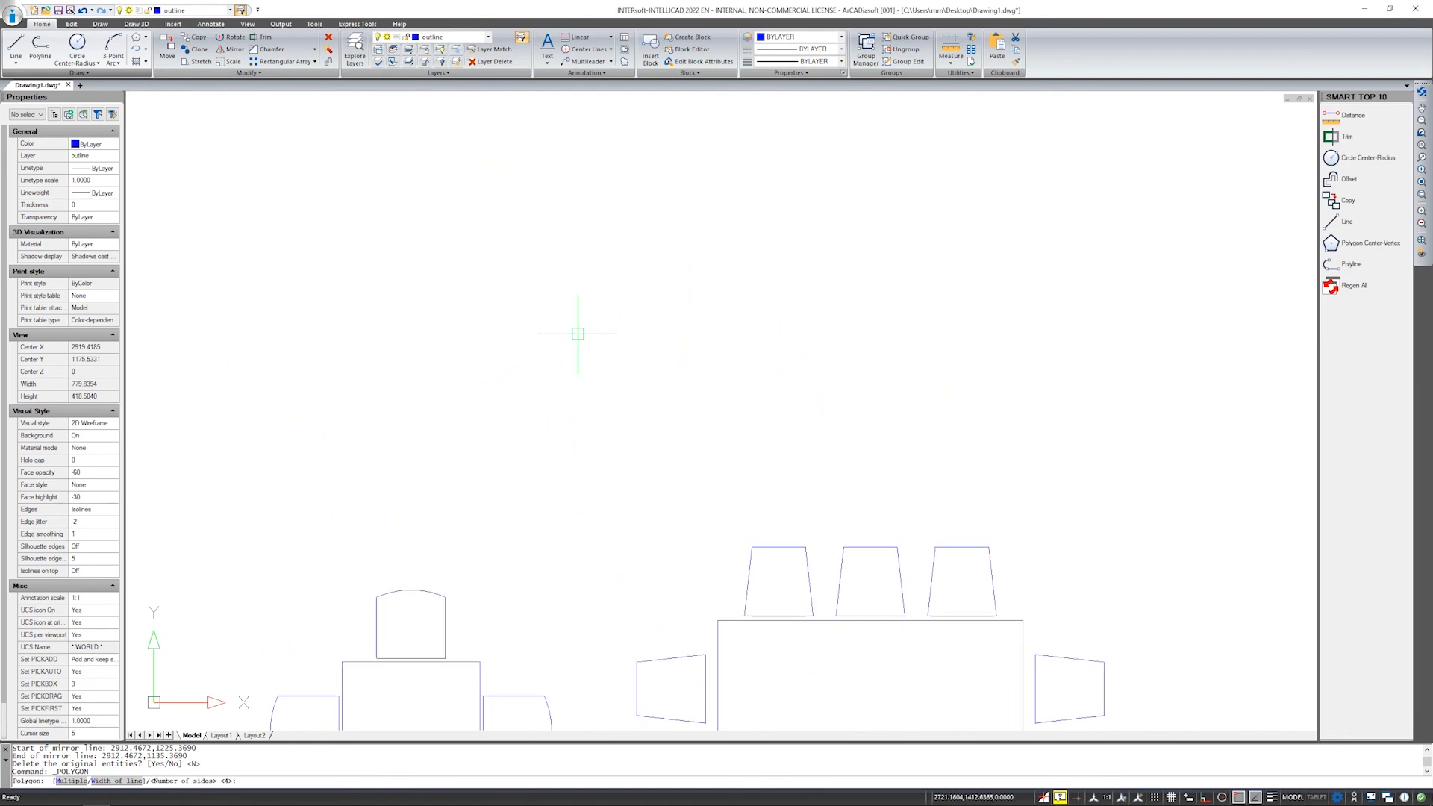
pyautogui.click(235, 783)
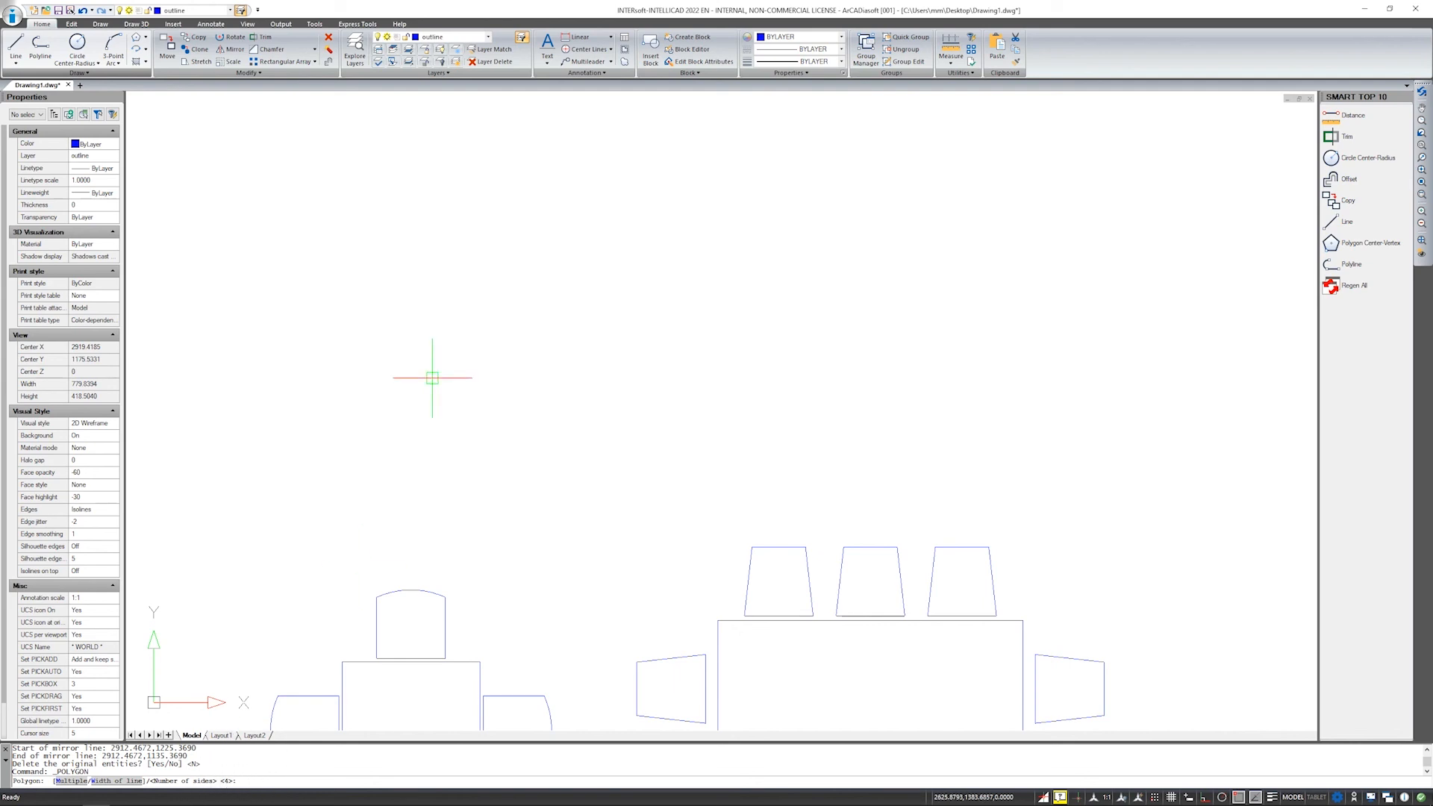
pyautogui.write('6')
pyautogui.press('Return')
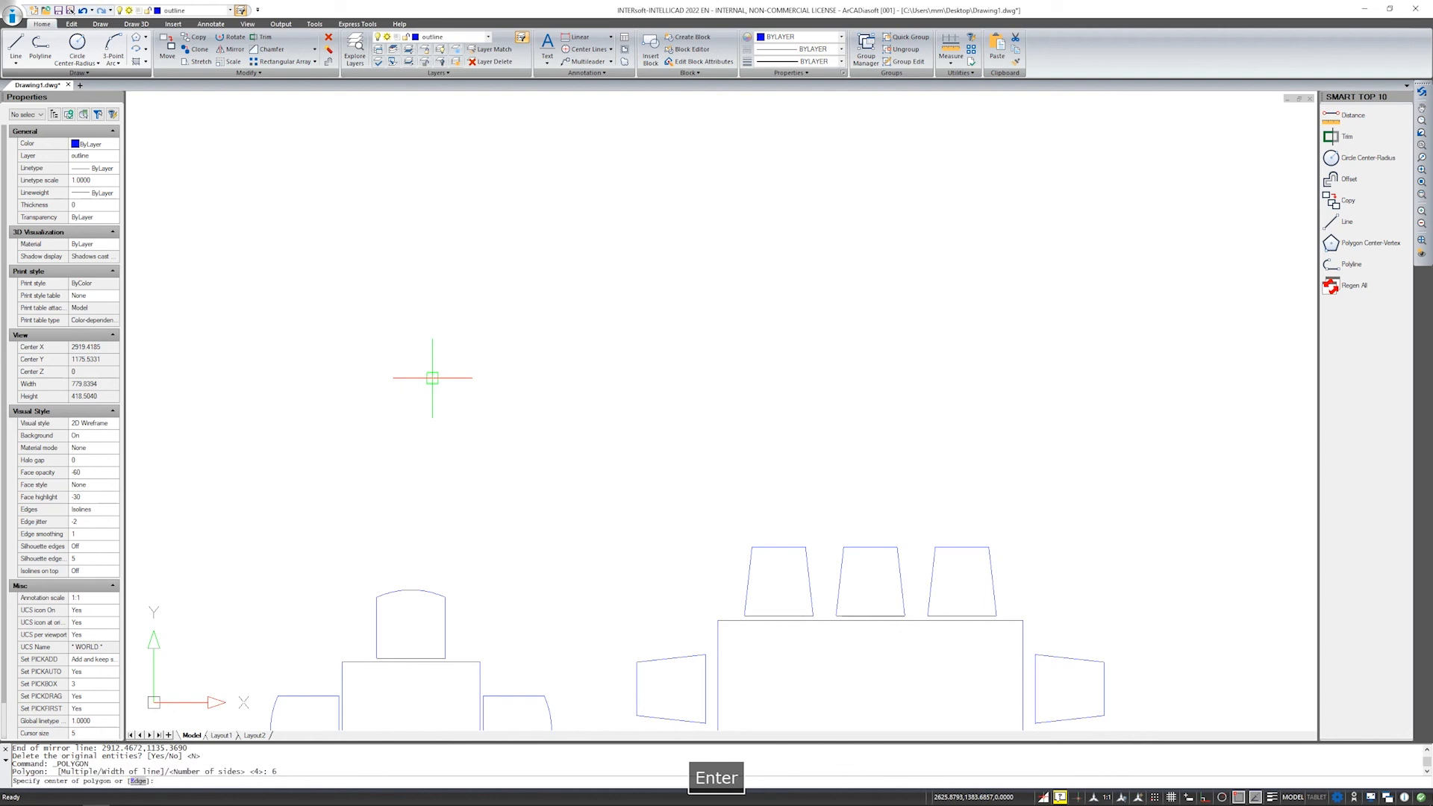
pyautogui.click(507, 277)
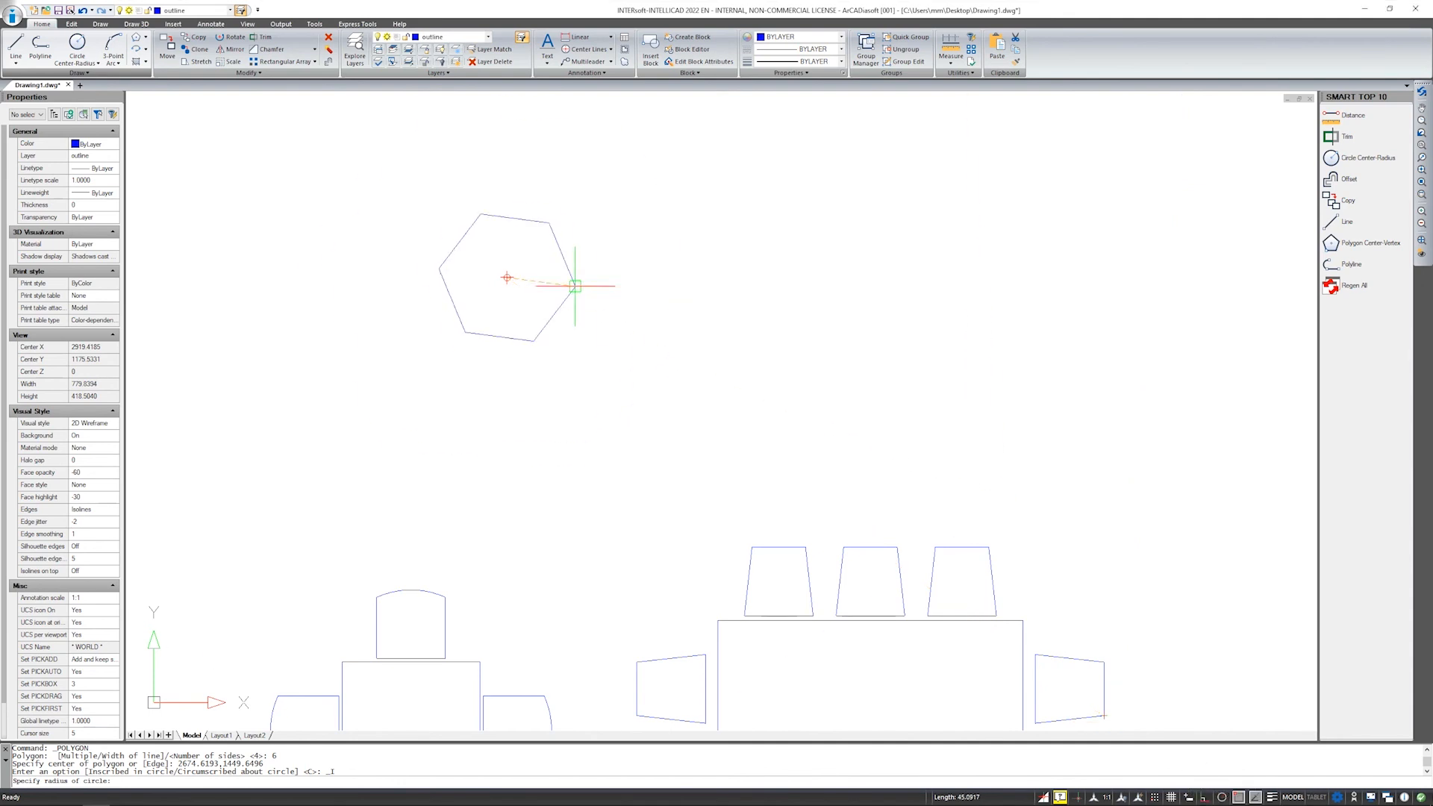
pyautogui.click(1205, 798)
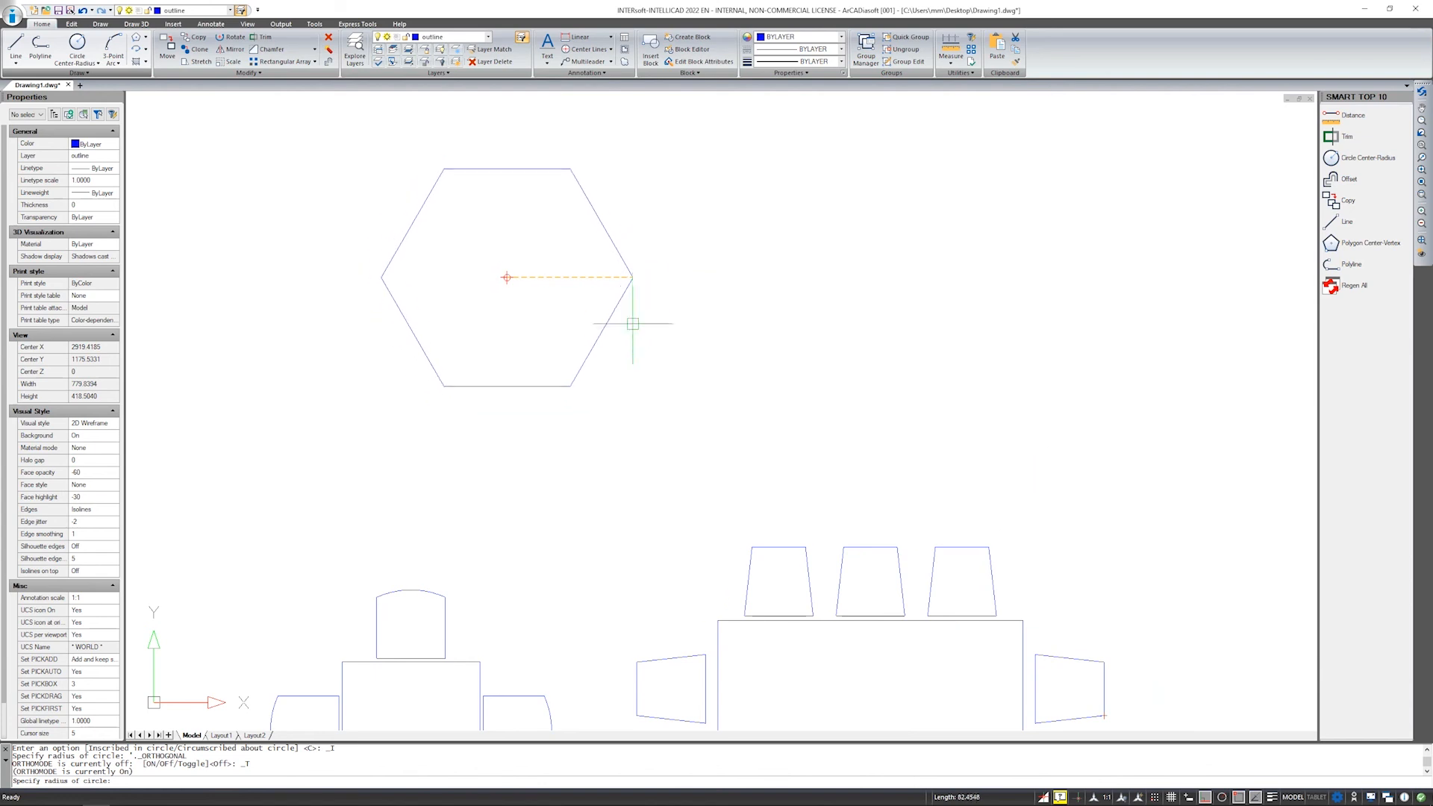
pyautogui.write('120')
pyautogui.press('Return')
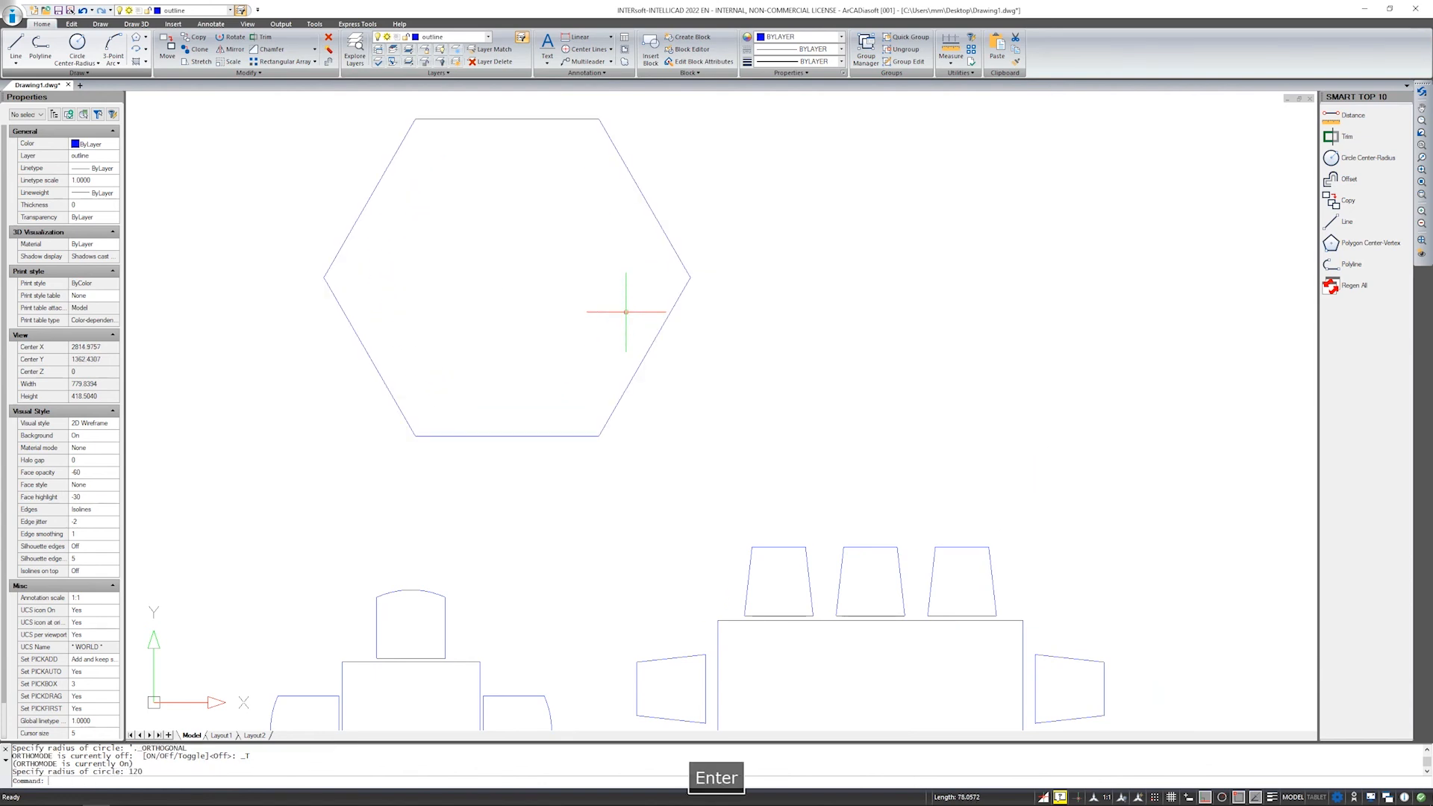
pyautogui.scroll(-10, 816, 333)
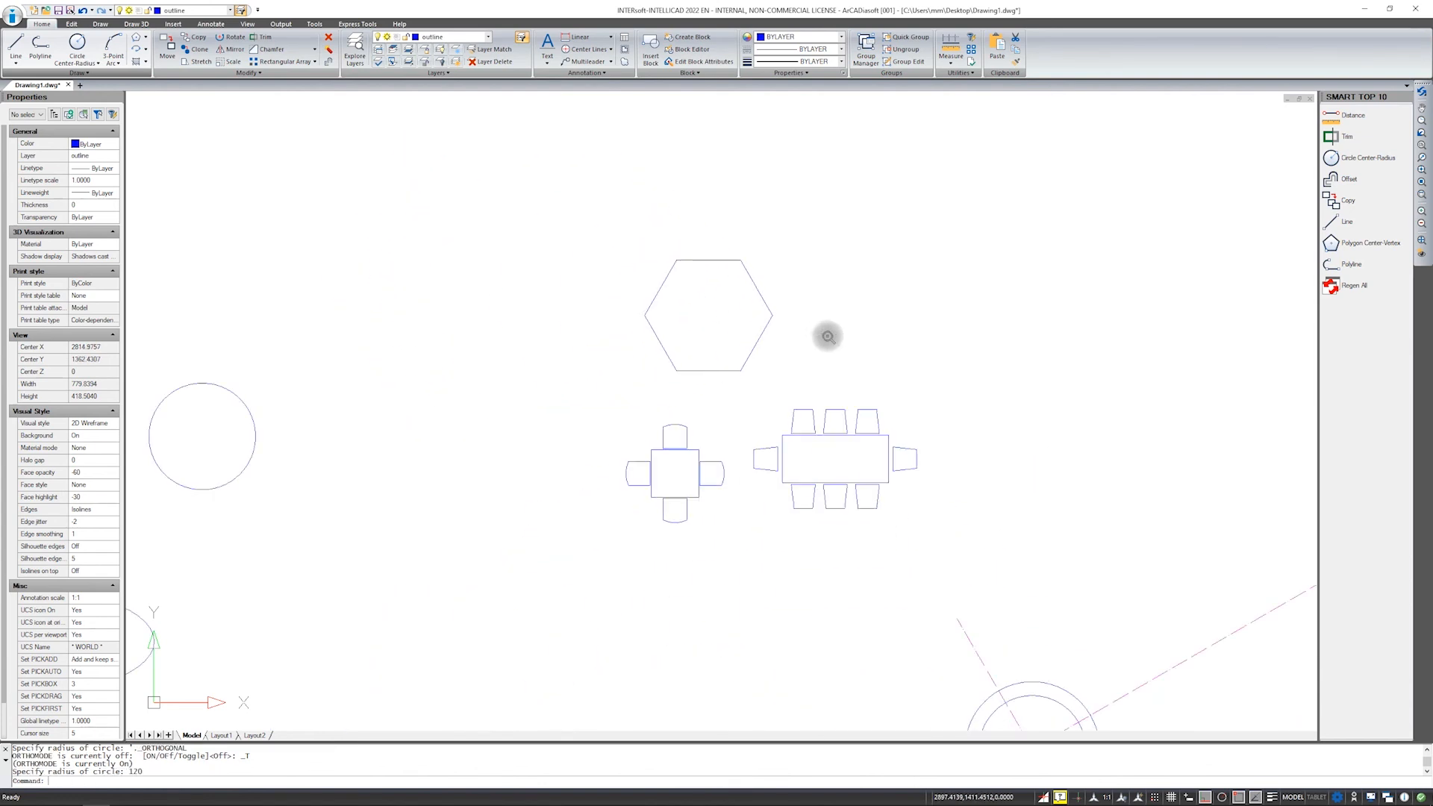
pyautogui.scroll(5, 539, 526)
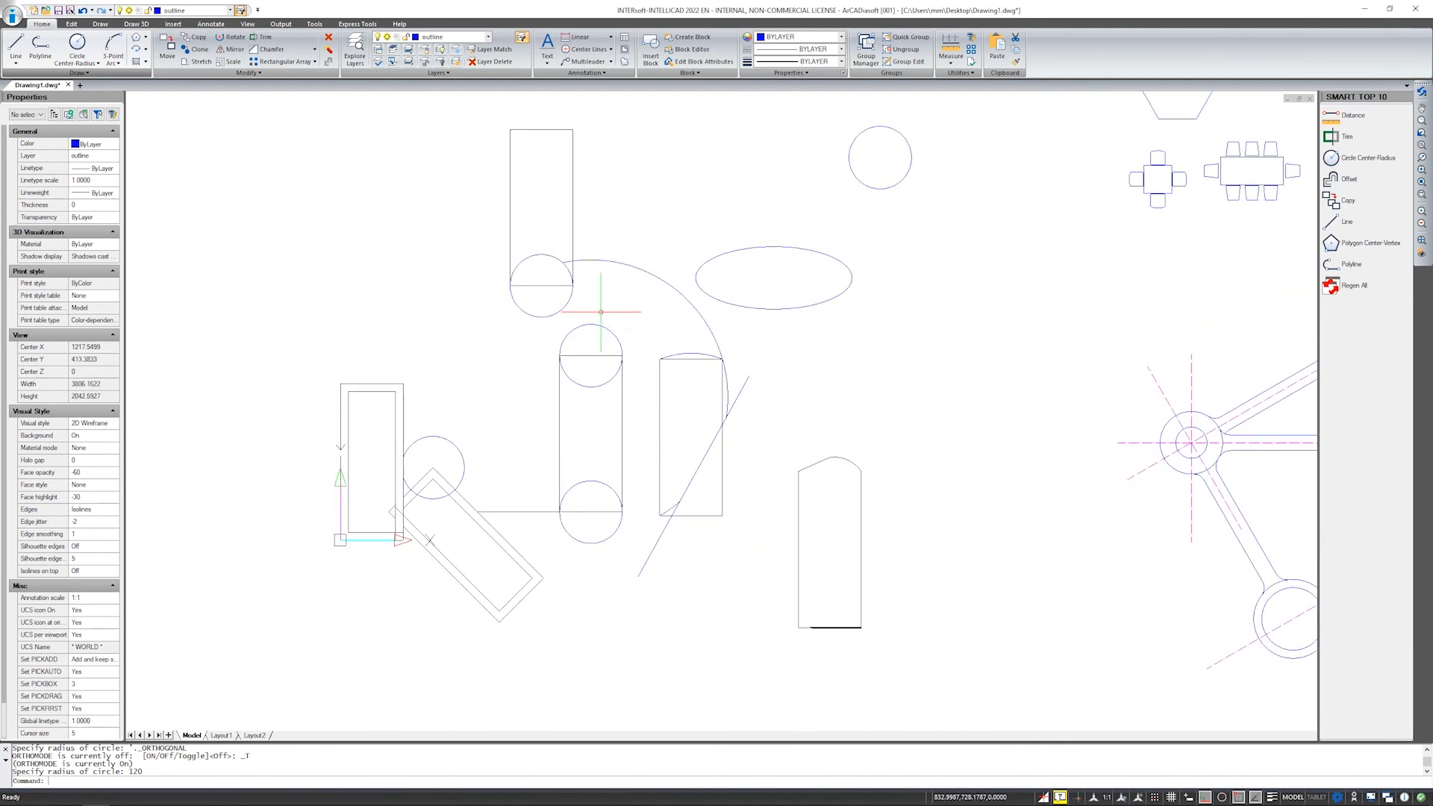
pyautogui.scroll(3, 642, 418)
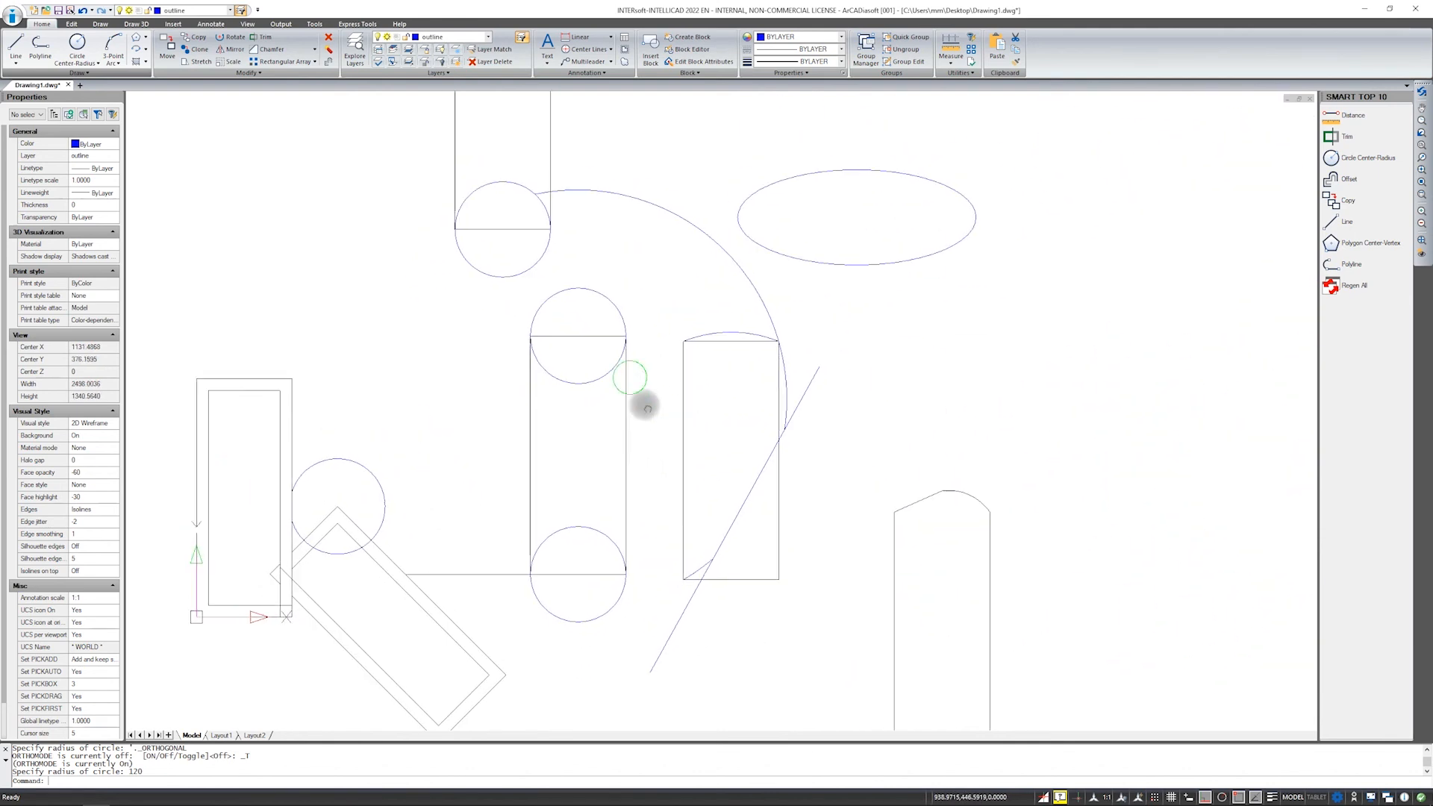
pyautogui.click(394, 565)
pyautogui.press('Escape')
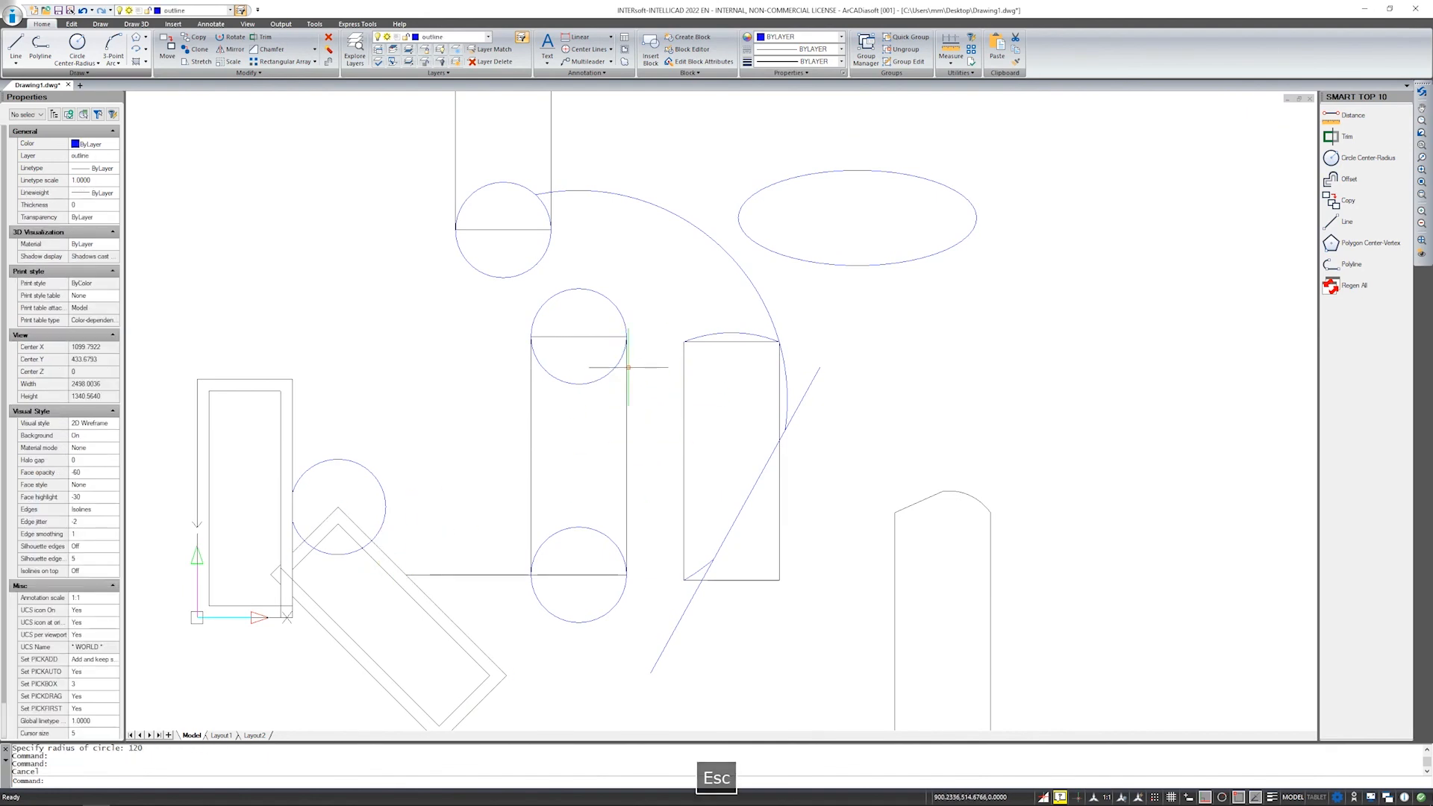
pyautogui.moveTo(657, 305); pyautogui.dragTo(618, 368)
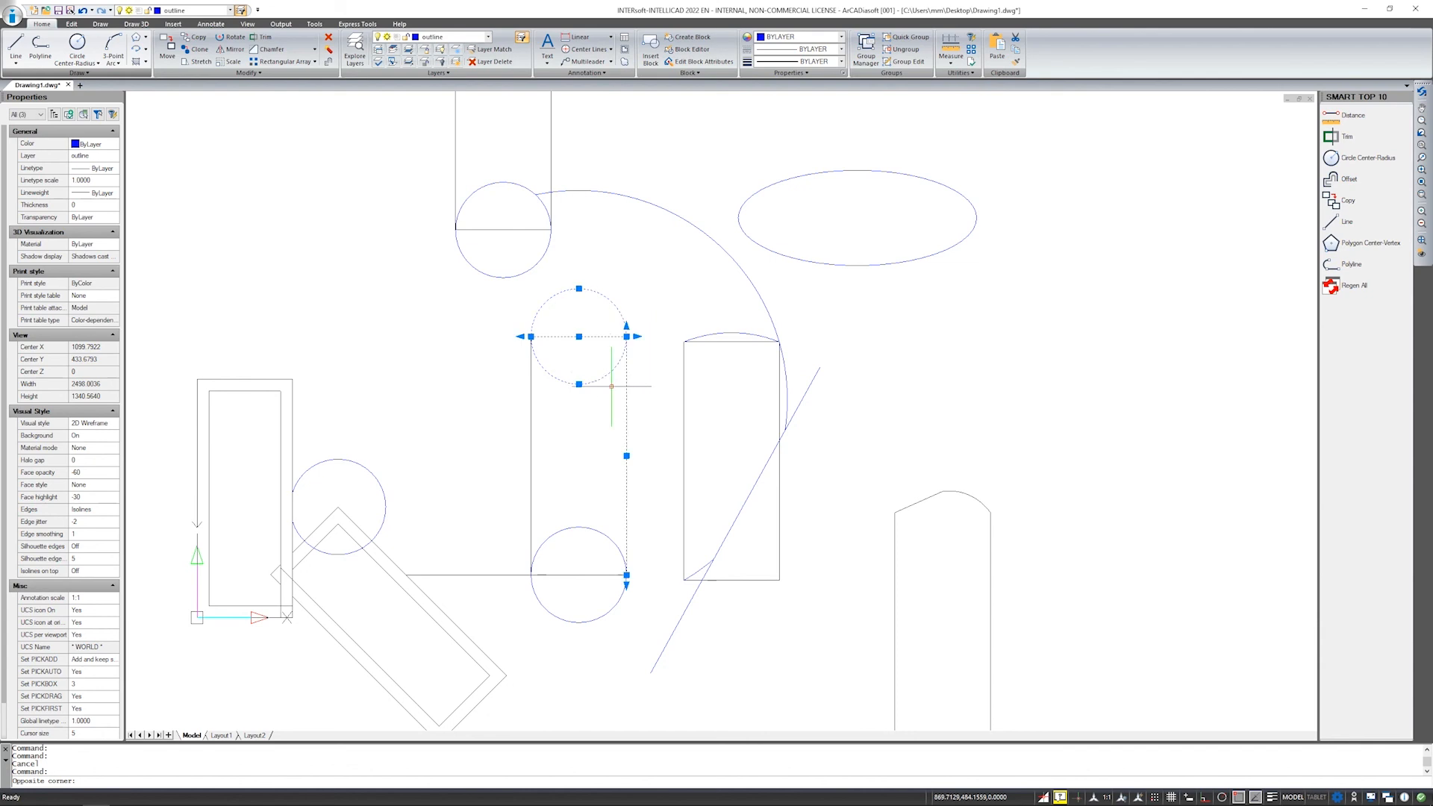
pyautogui.click(530, 411)
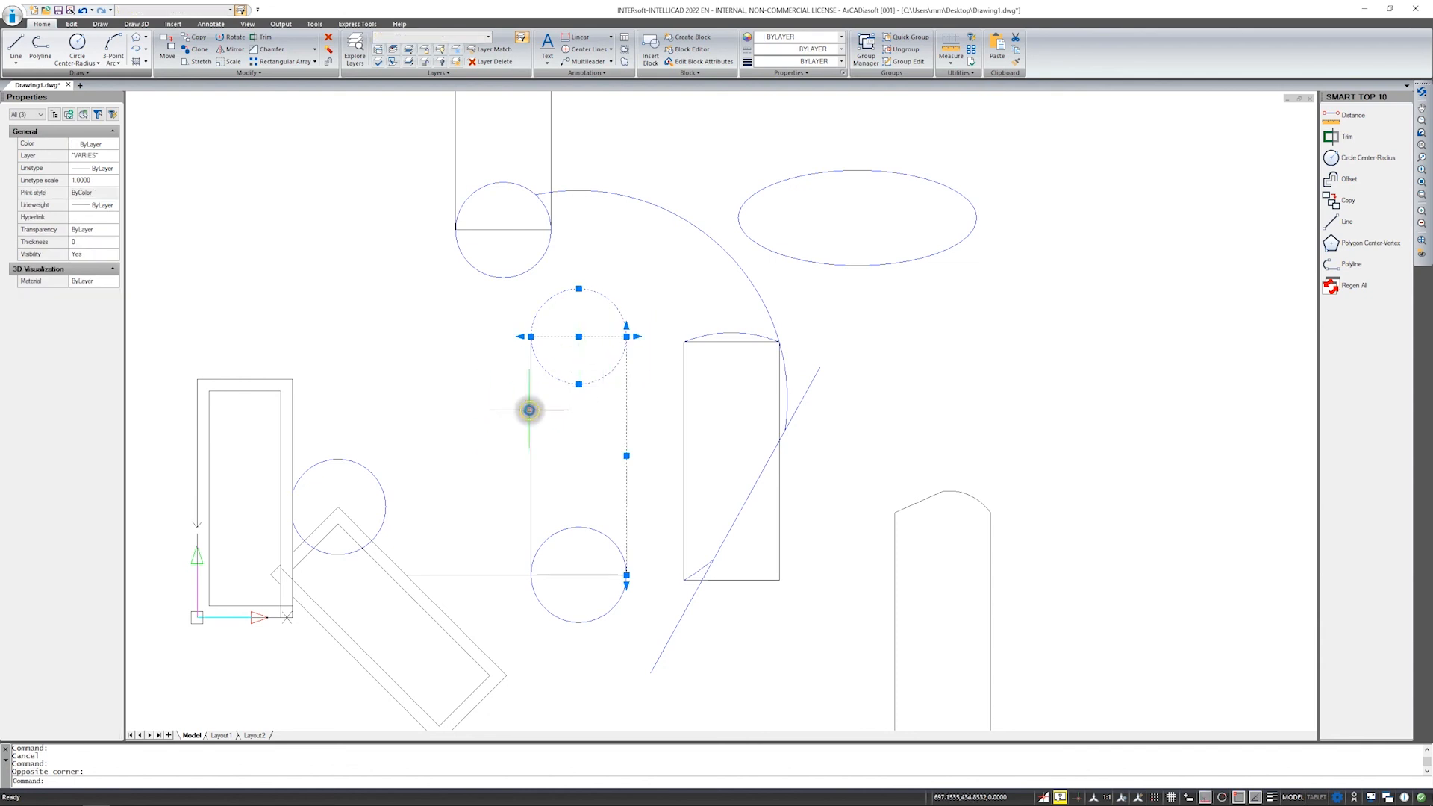
pyautogui.keyDown('shift'); pyautogui.click(578, 529); pyautogui.keyUp('shift')
pyautogui.press('Escape')
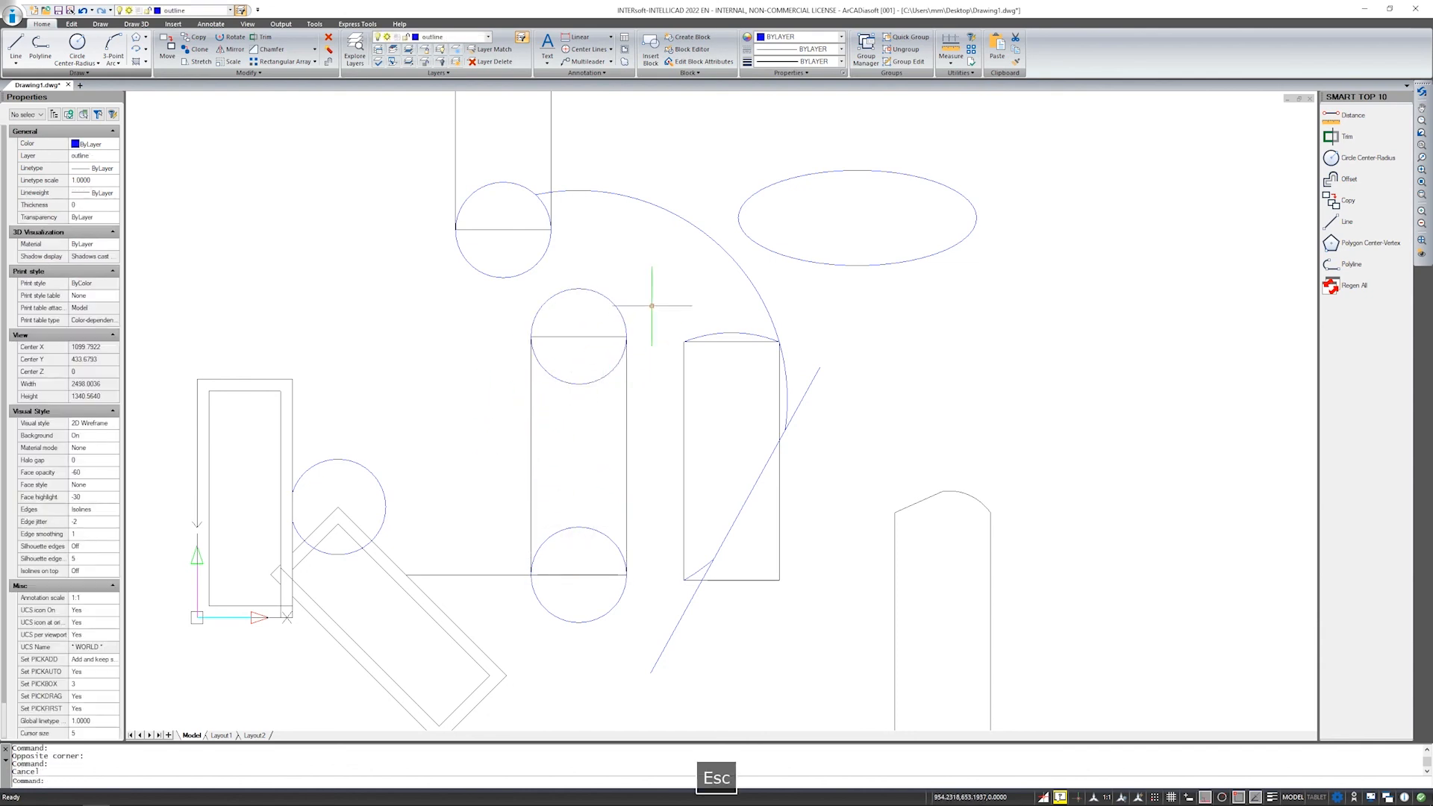
pyautogui.moveTo(671, 282); pyautogui.dragTo(505, 539)
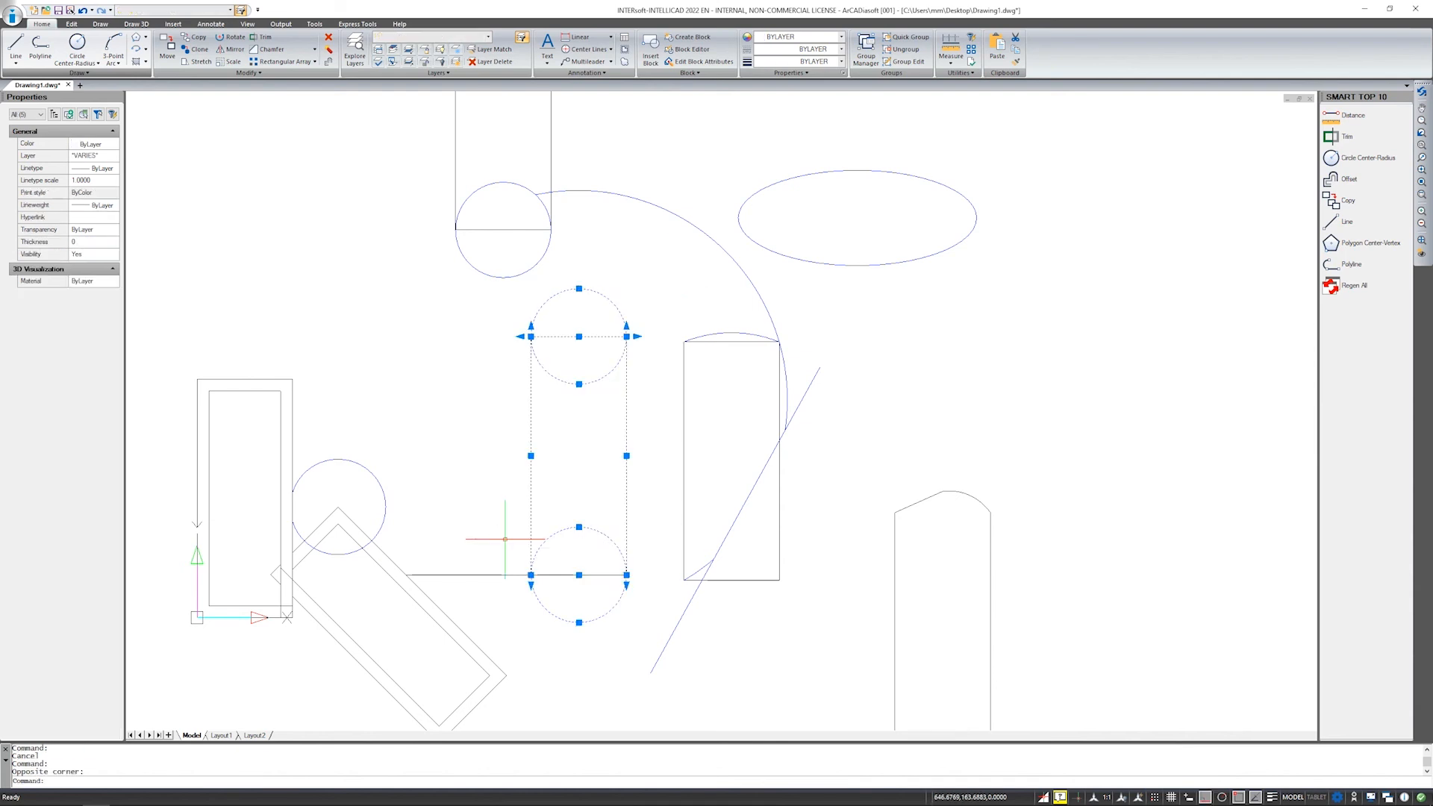
pyautogui.press('Escape')
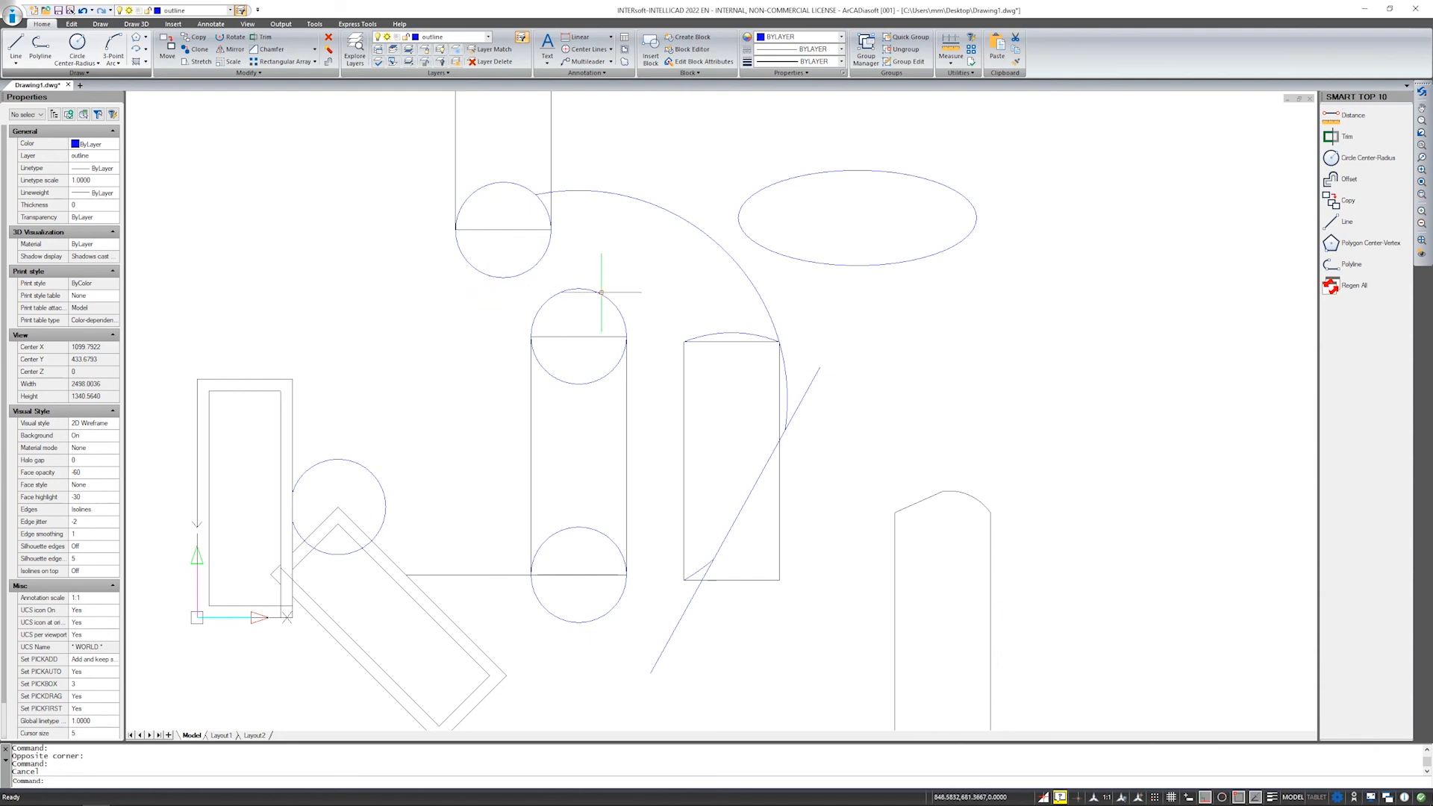
pyautogui.moveTo(647, 287); pyautogui.dragTo(496, 557)
pyautogui.press('Escape')
pyautogui.moveTo(472, 284); pyautogui.dragTo(666, 547)
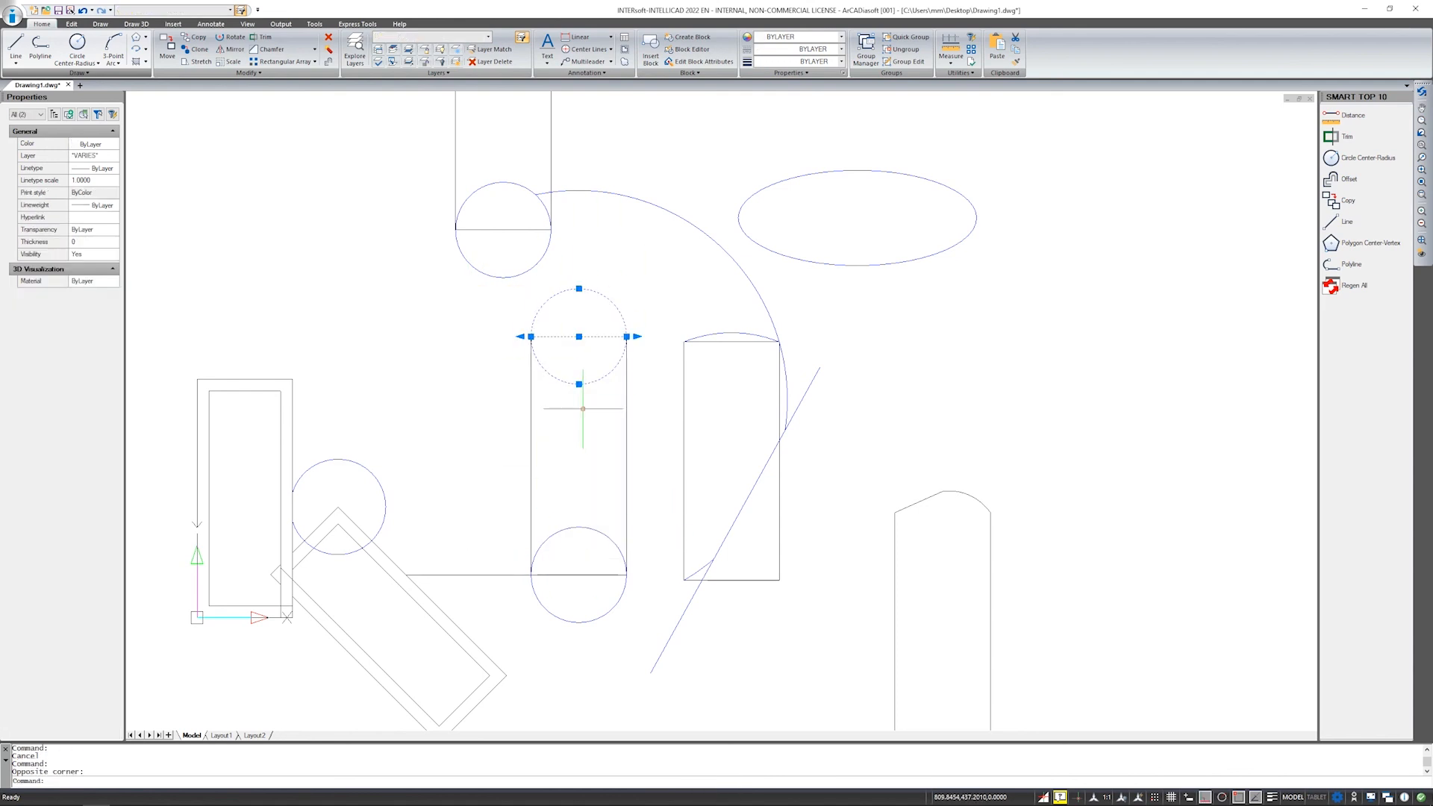
pyautogui.press('Escape')
# Scale the two circles, the upper line and both side lines of the slot-like shape by 0.5 about its lower-right corner.
pyautogui.moveTo(650, 300); pyautogui.dragTo(505, 556)
pyautogui.scroll(3, 559, 467)
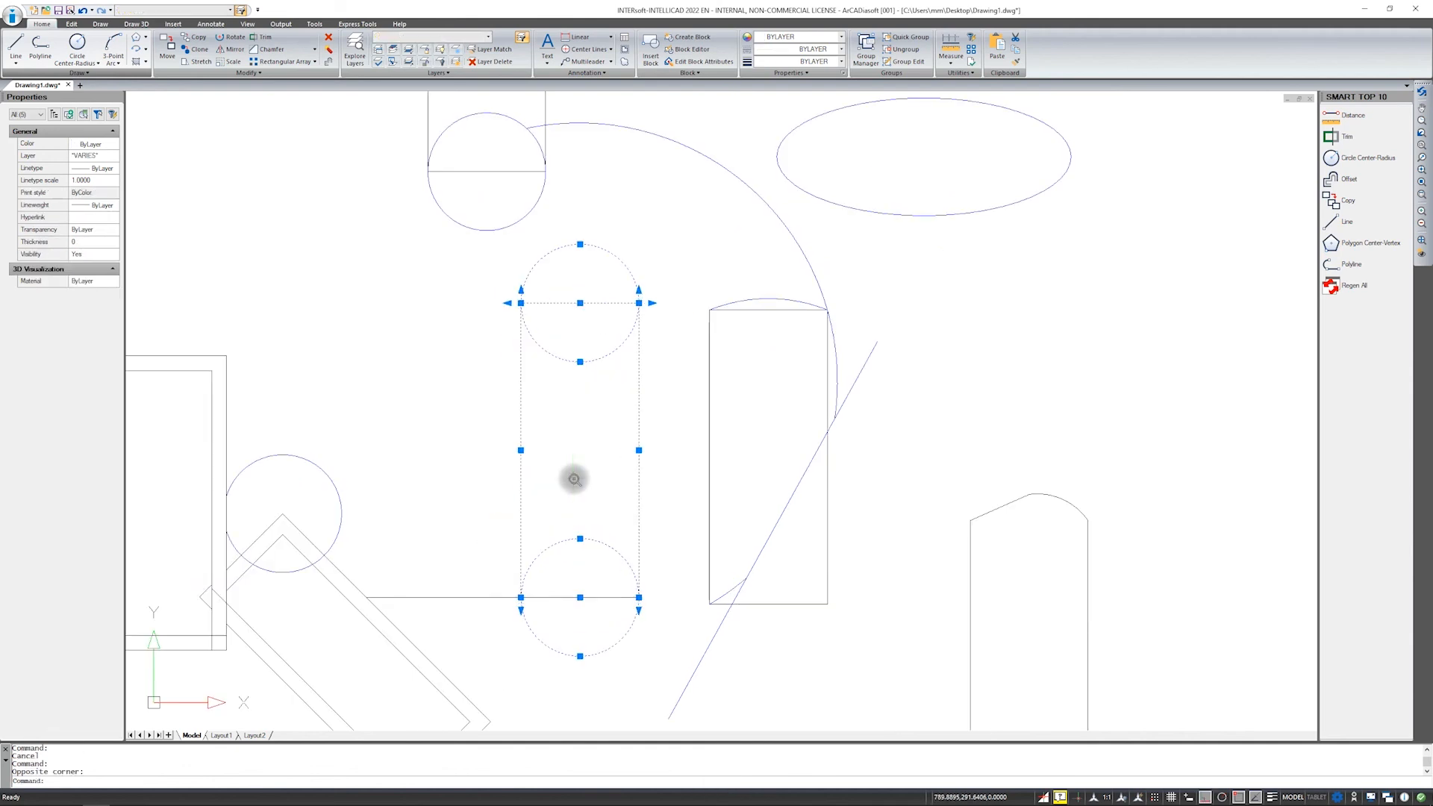
pyautogui.scroll(-1, 543, 452)
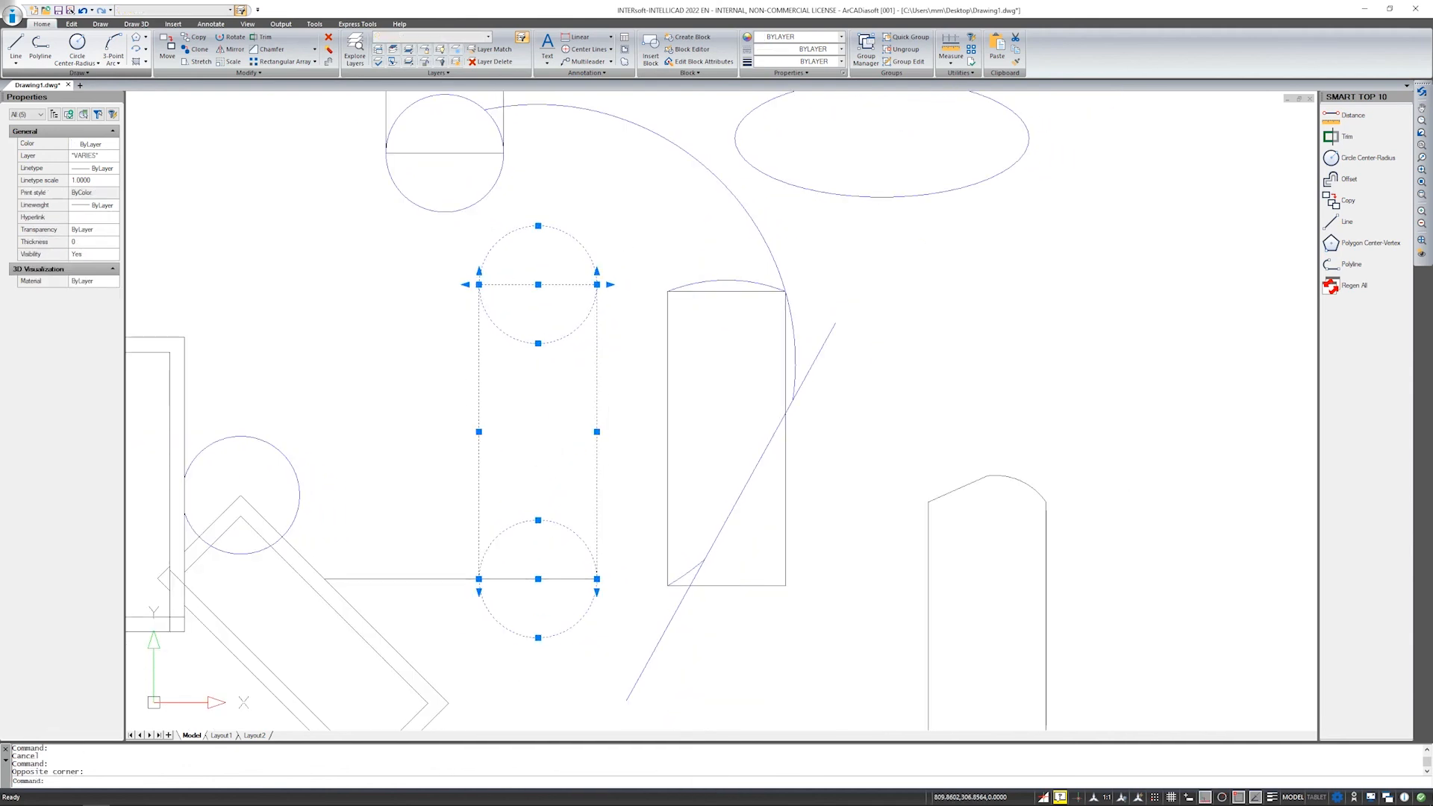
pyautogui.rightClick(543, 451)
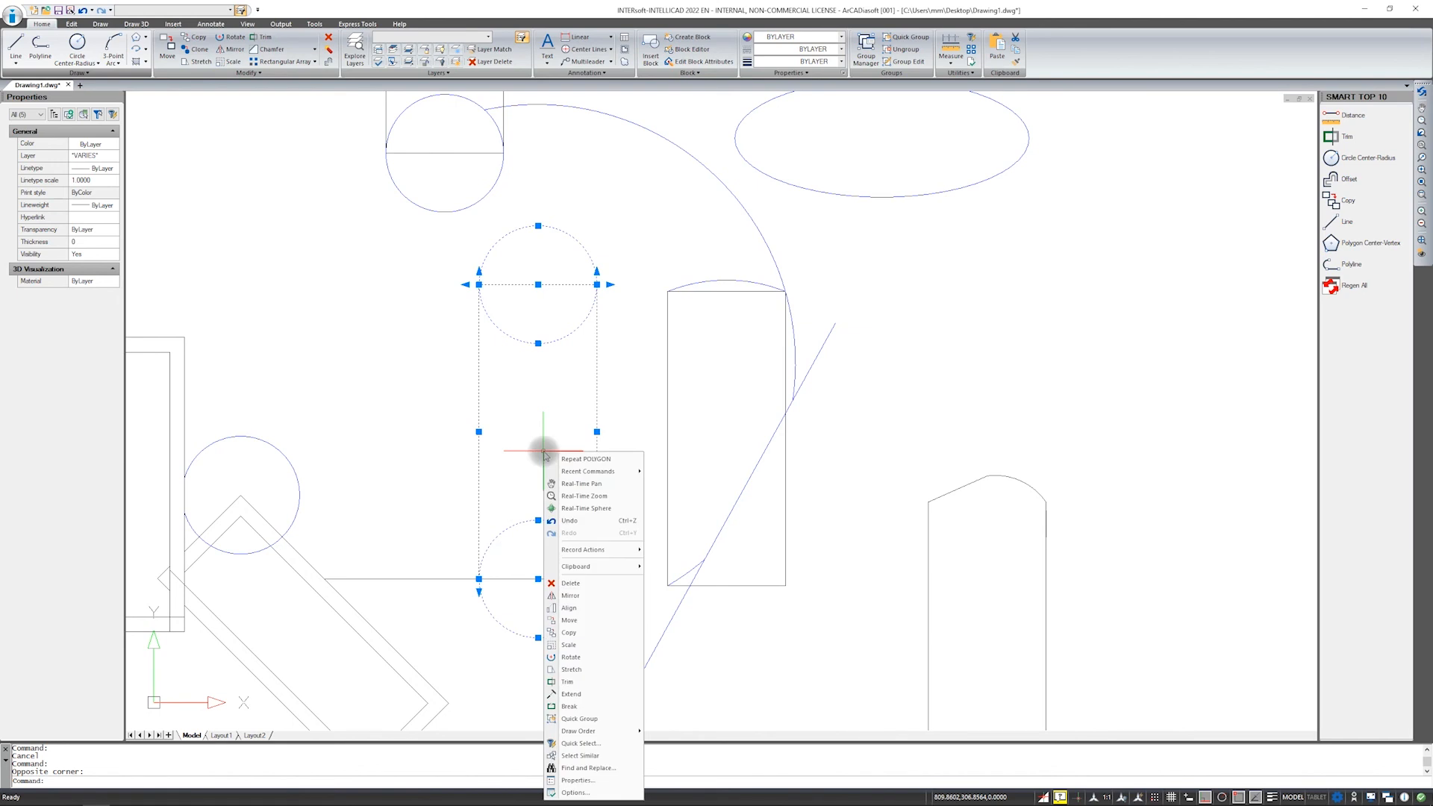
pyautogui.click(569, 647)
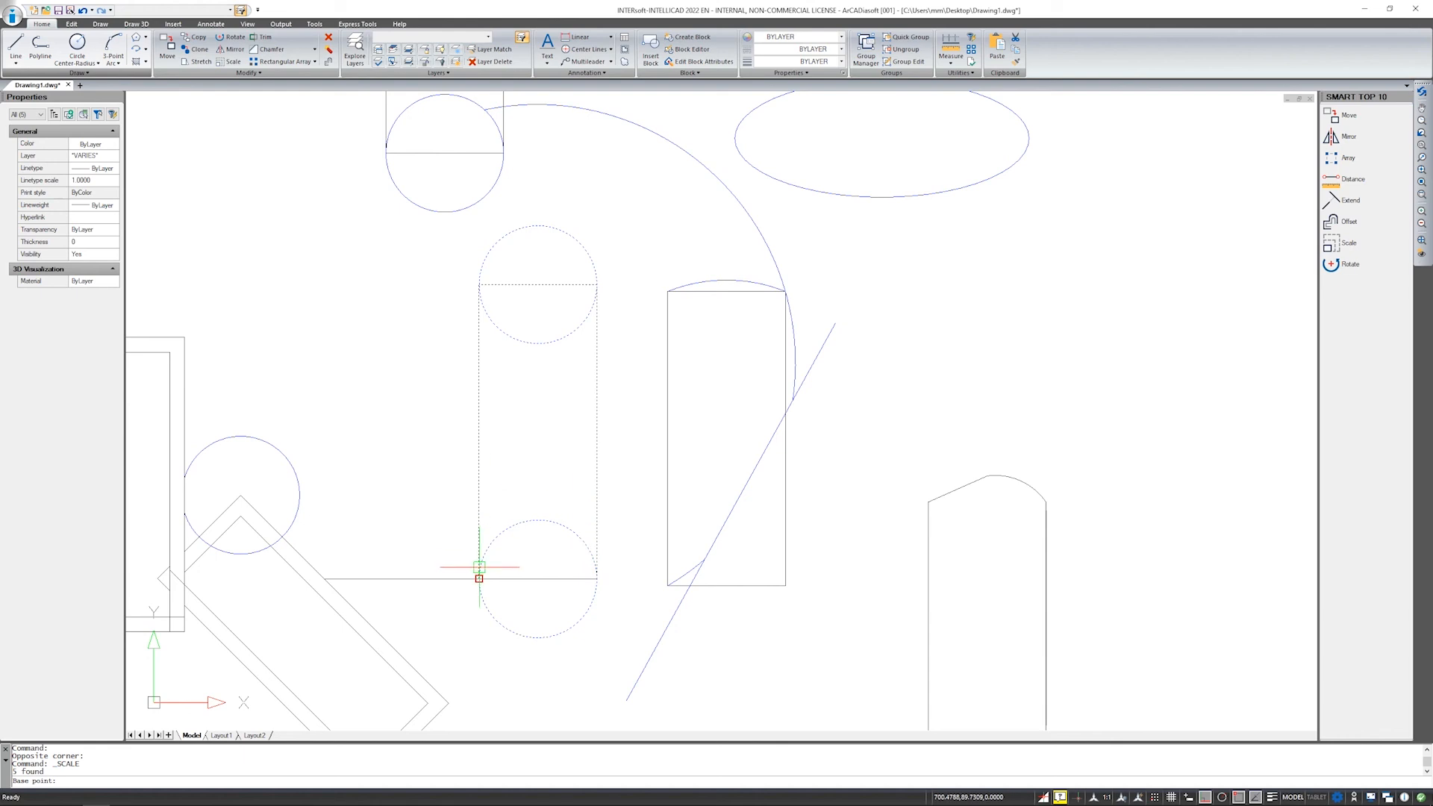
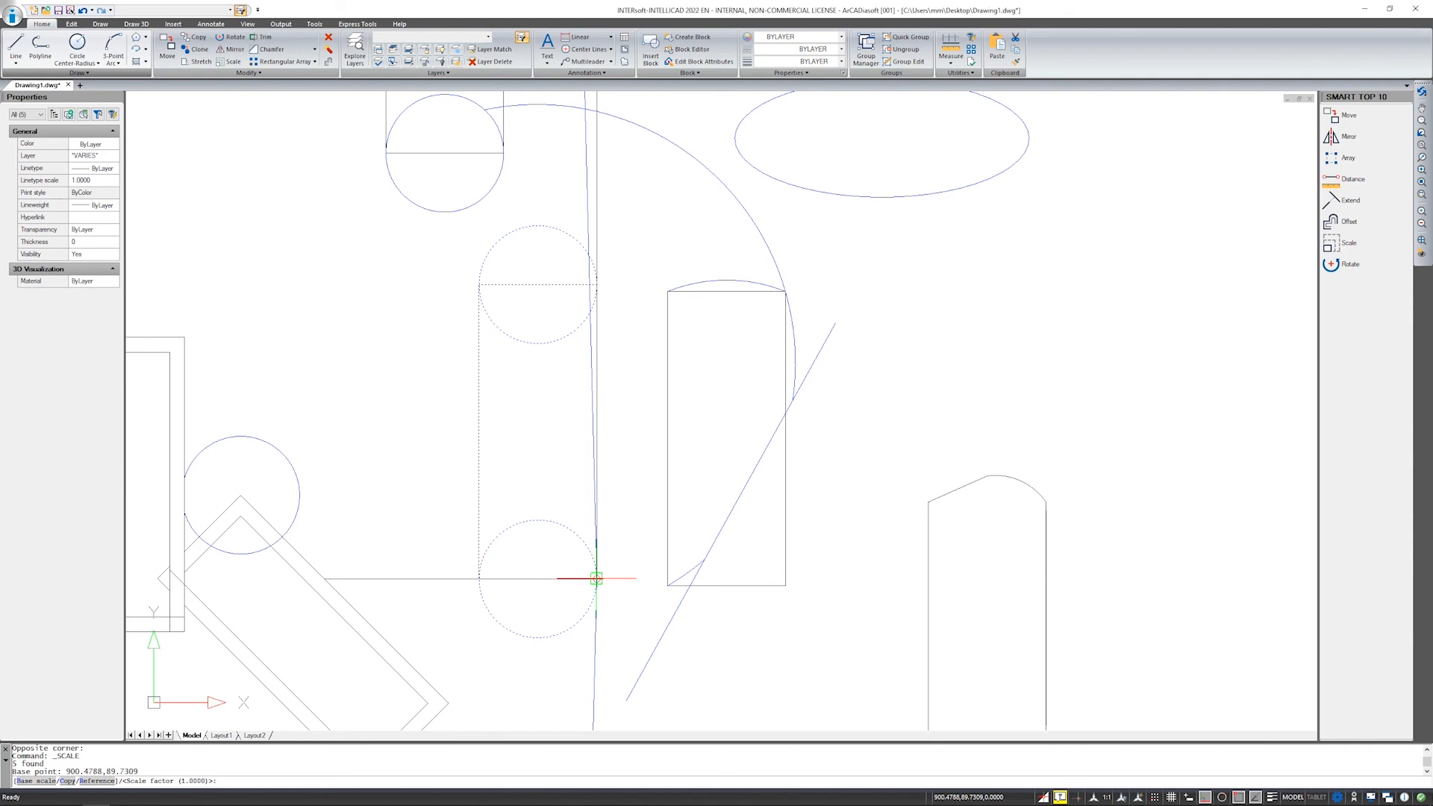
pyautogui.write('0')
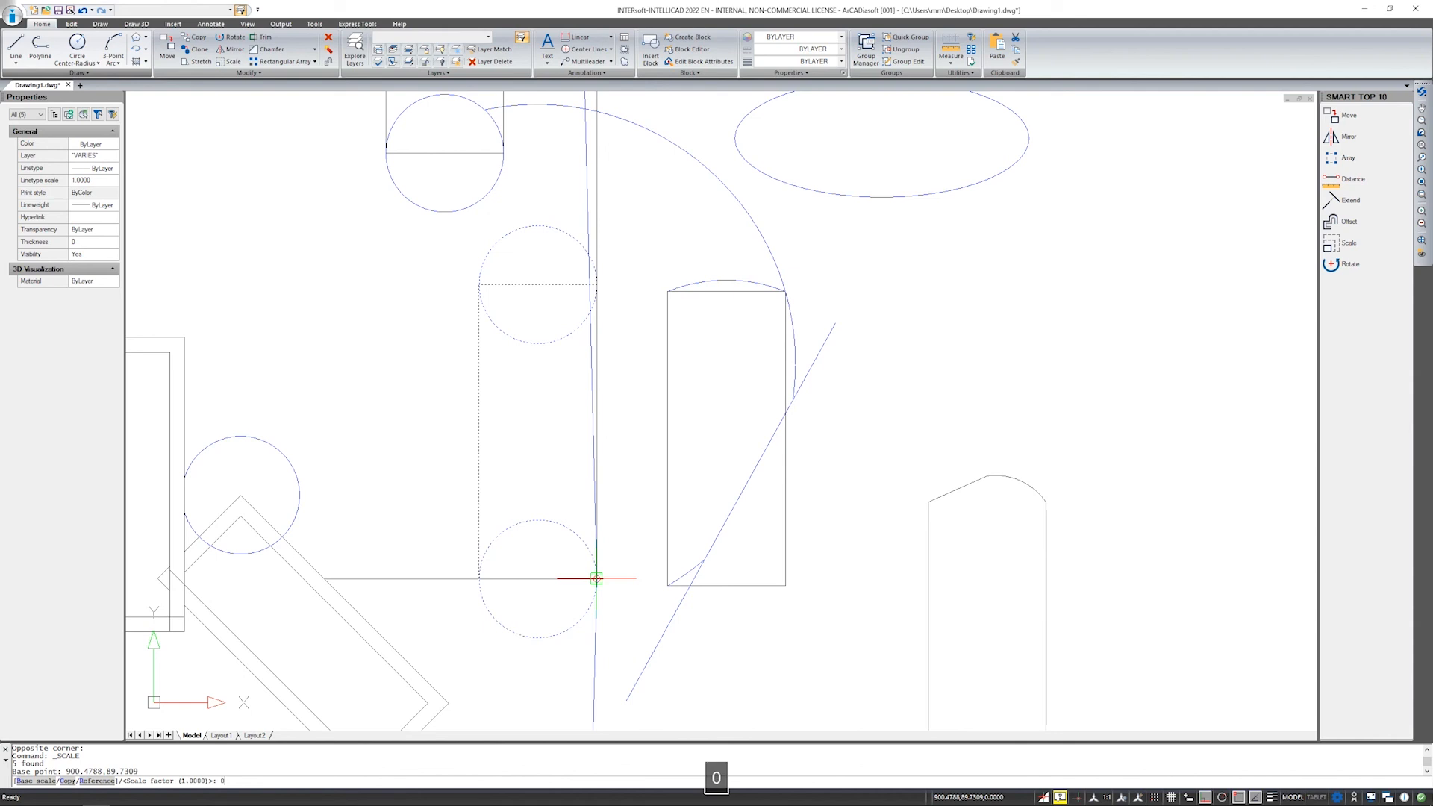
pyautogui.write('.5')
pyautogui.press('Return')
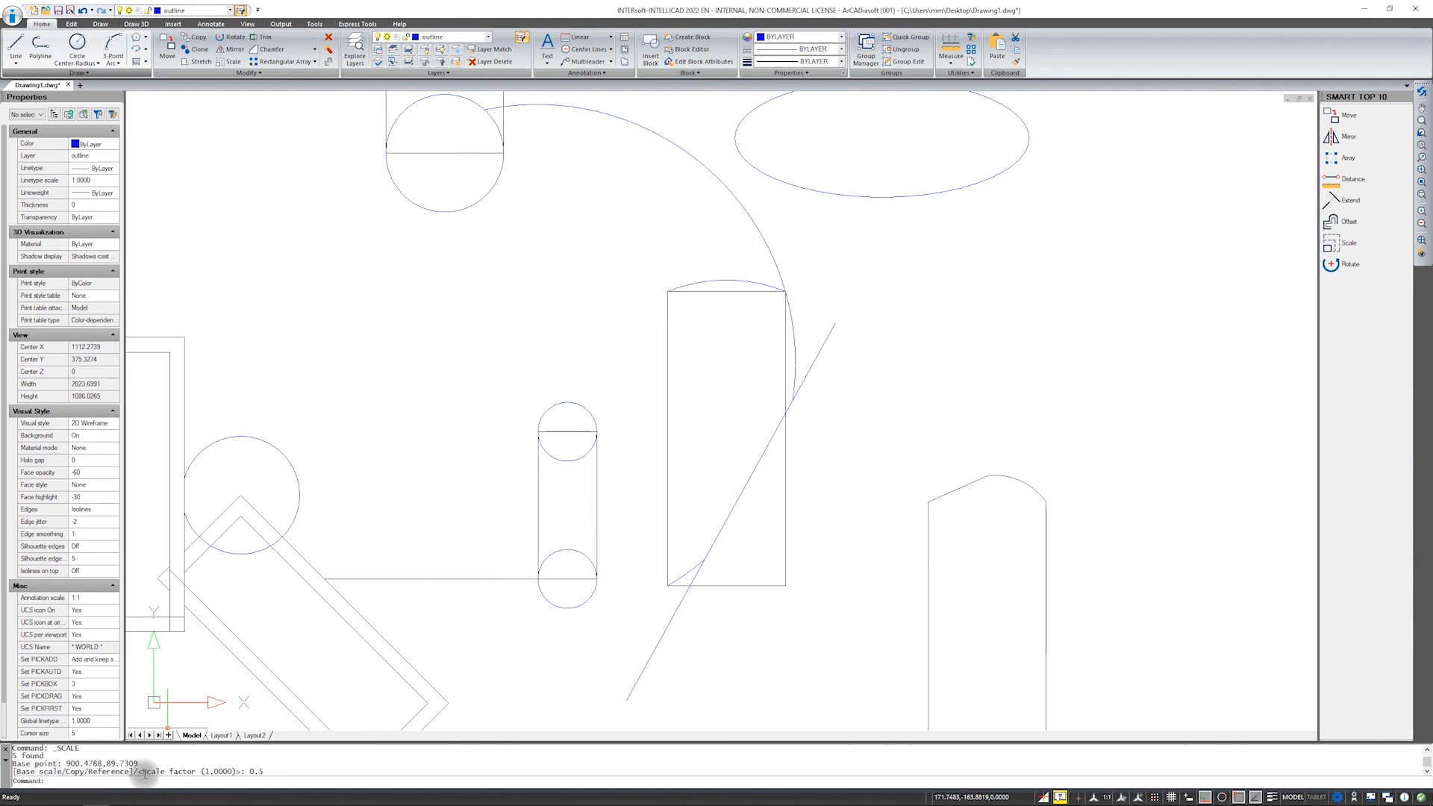
# Stretch the linkage's upper inclined arm shorter along its axis, from the end circles' centre to a Nearest-snapped axis point, with orthogonal mode off.
pyautogui.scroll(-6, 518, 522)
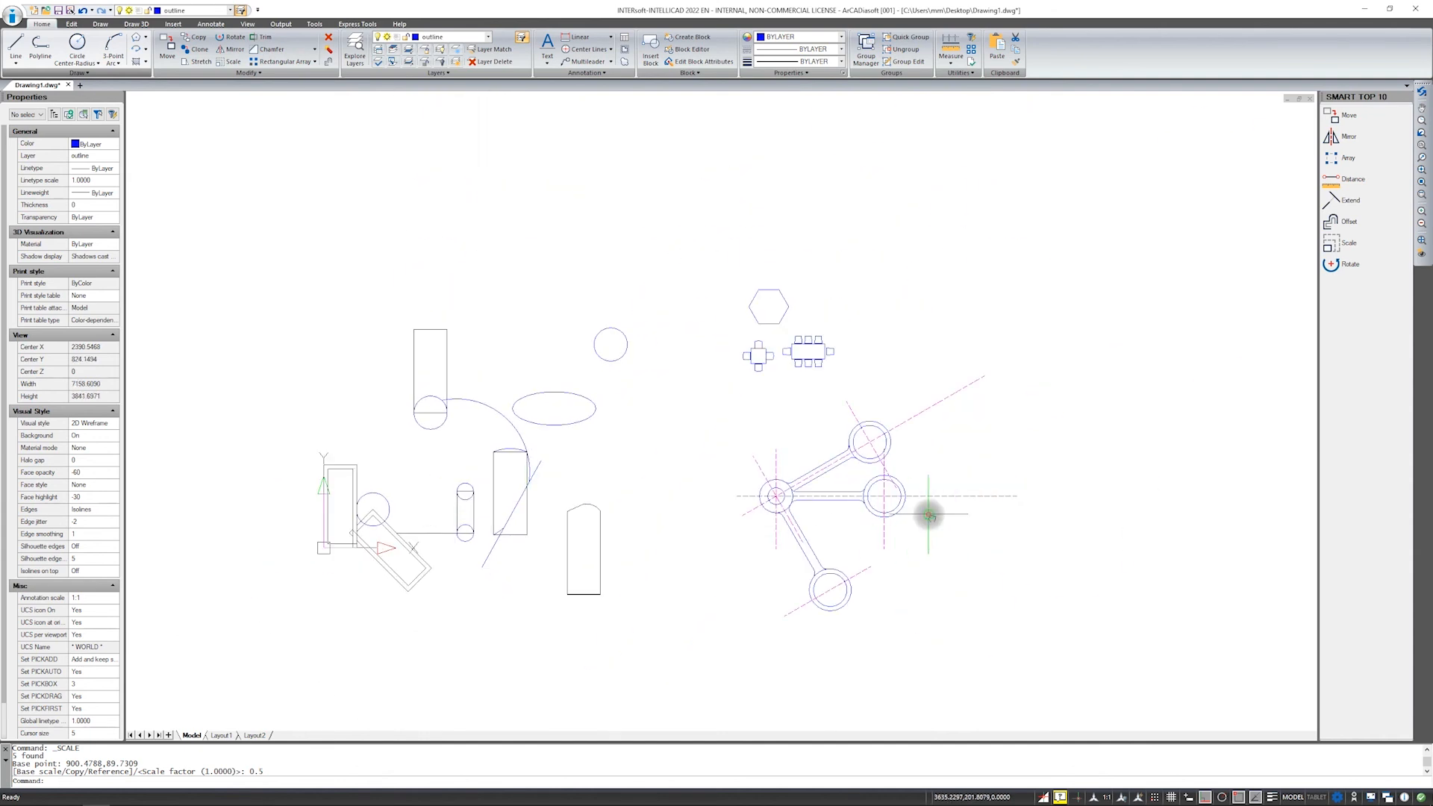
pyautogui.scroll(5, 821, 515)
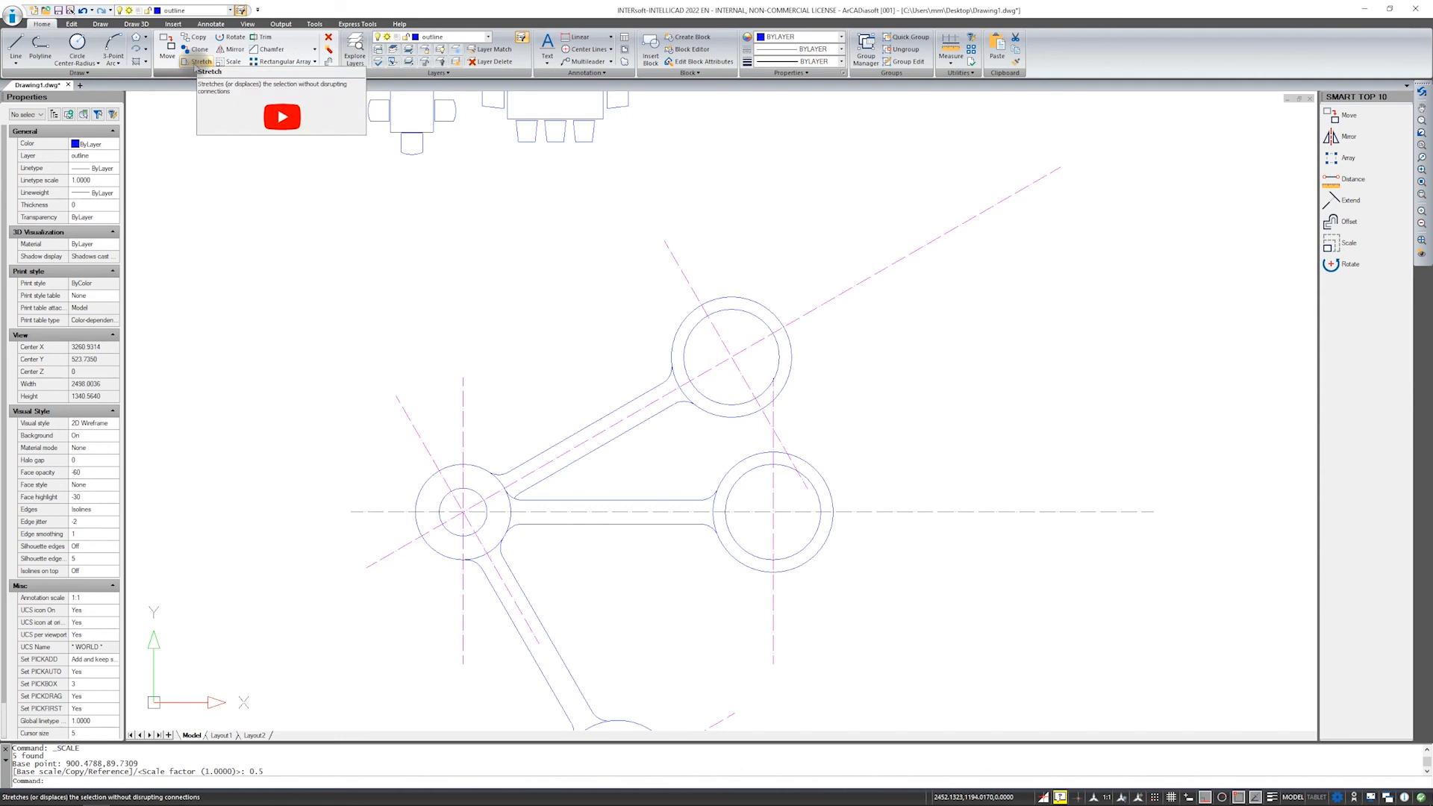
pyautogui.scroll(1, 818, 345)
pyautogui.moveTo(774, 241); pyautogui.dragTo(685, 351)
pyautogui.moveTo(666, 473); pyautogui.dragTo(587, 376)
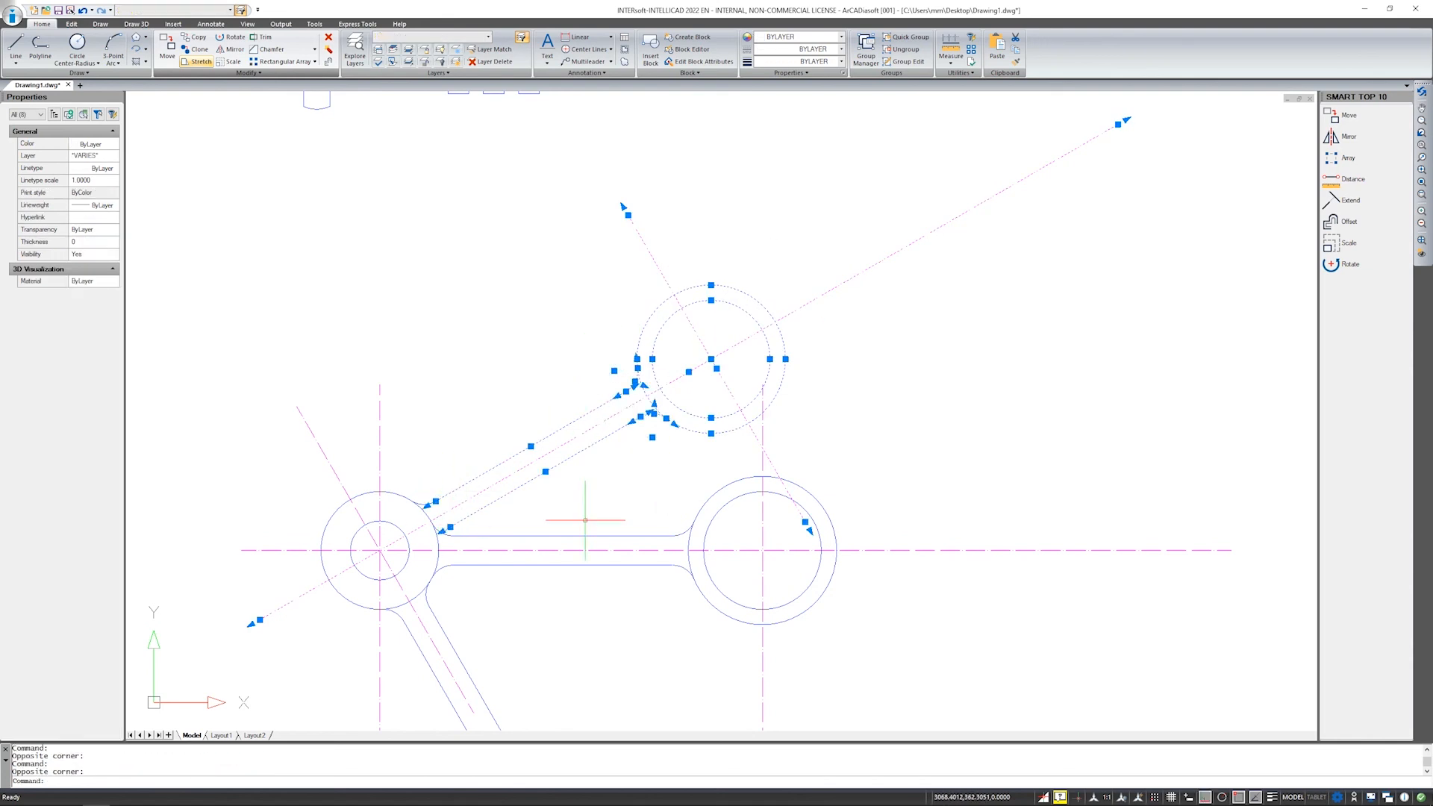
pyautogui.click(197, 62)
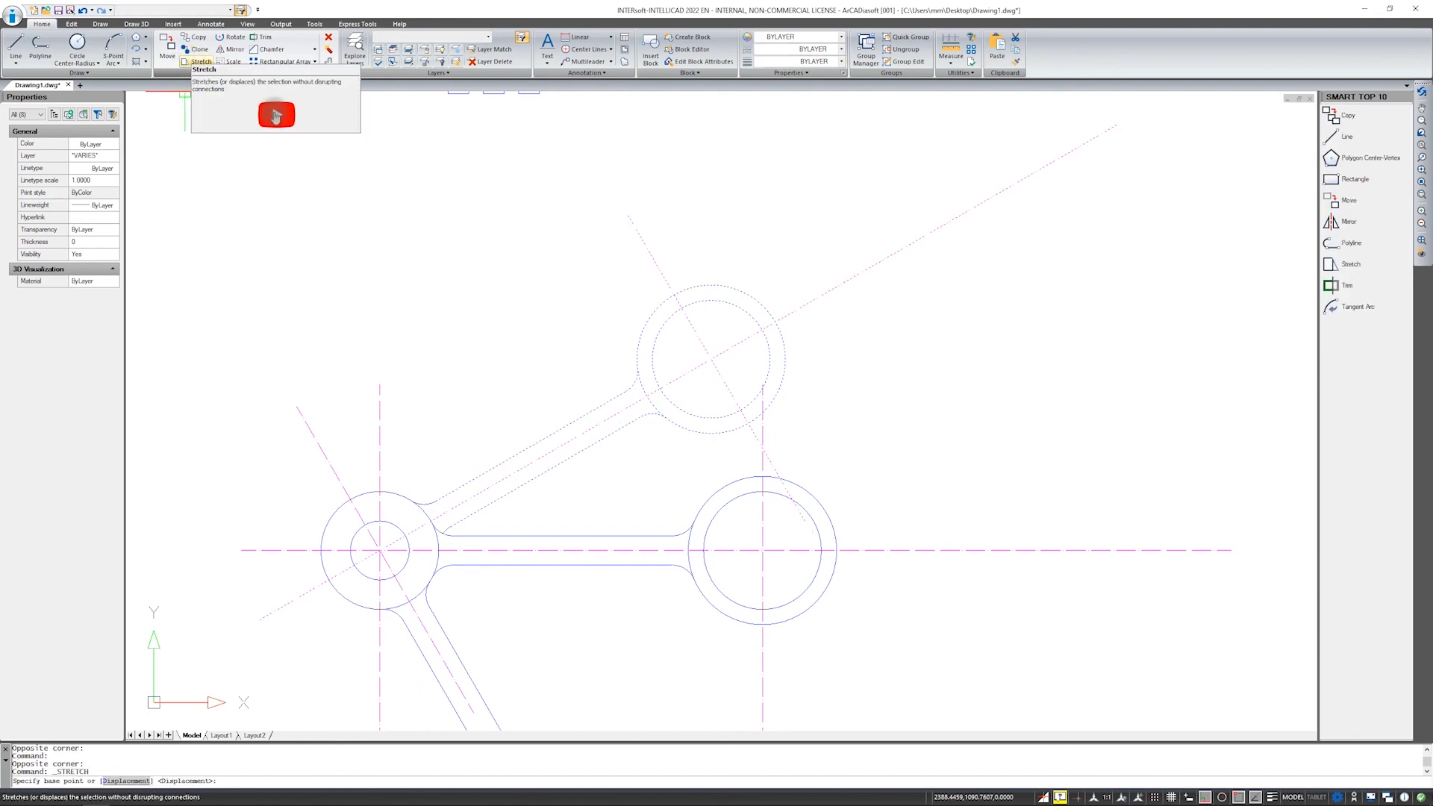
pyautogui.click(710, 359)
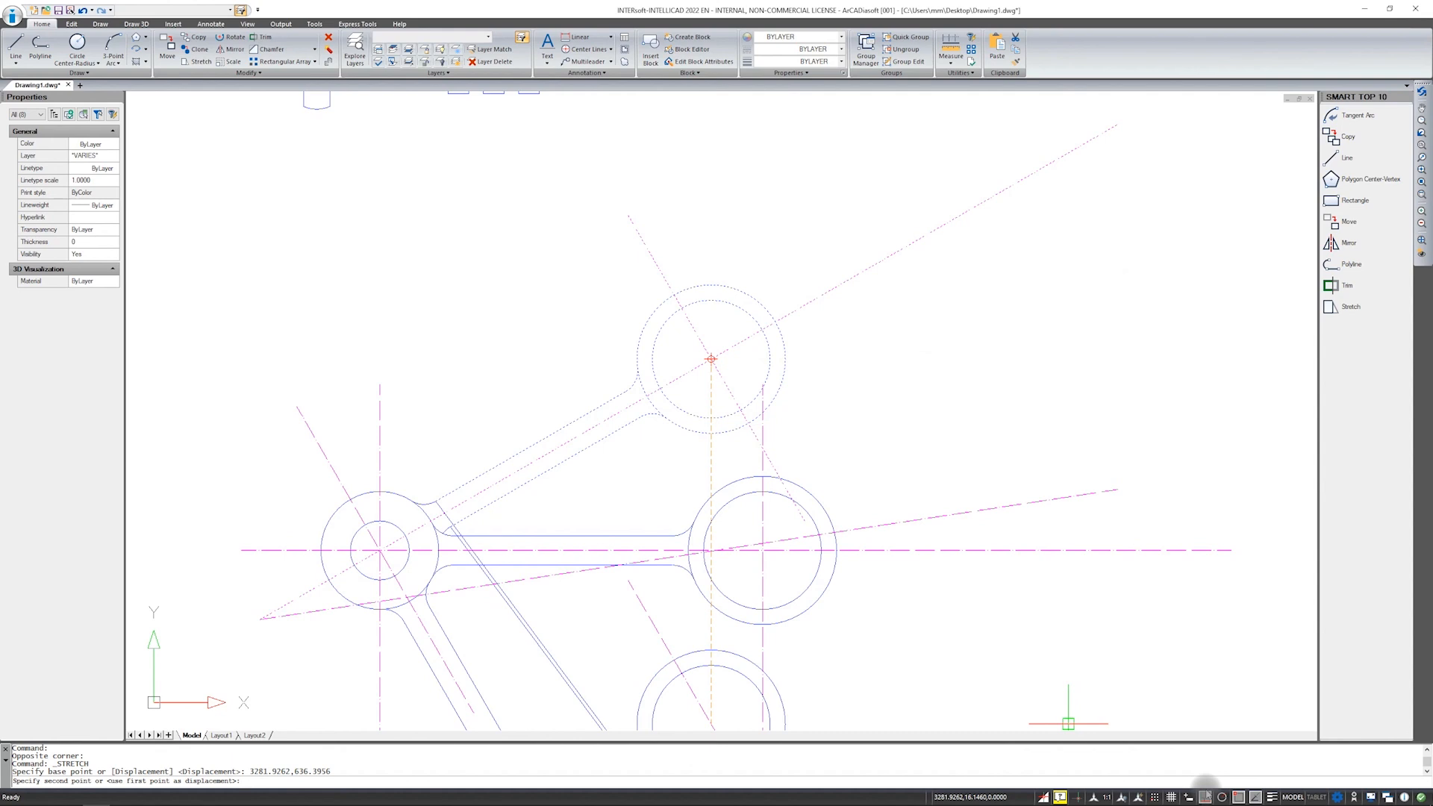
pyautogui.click(1205, 797)
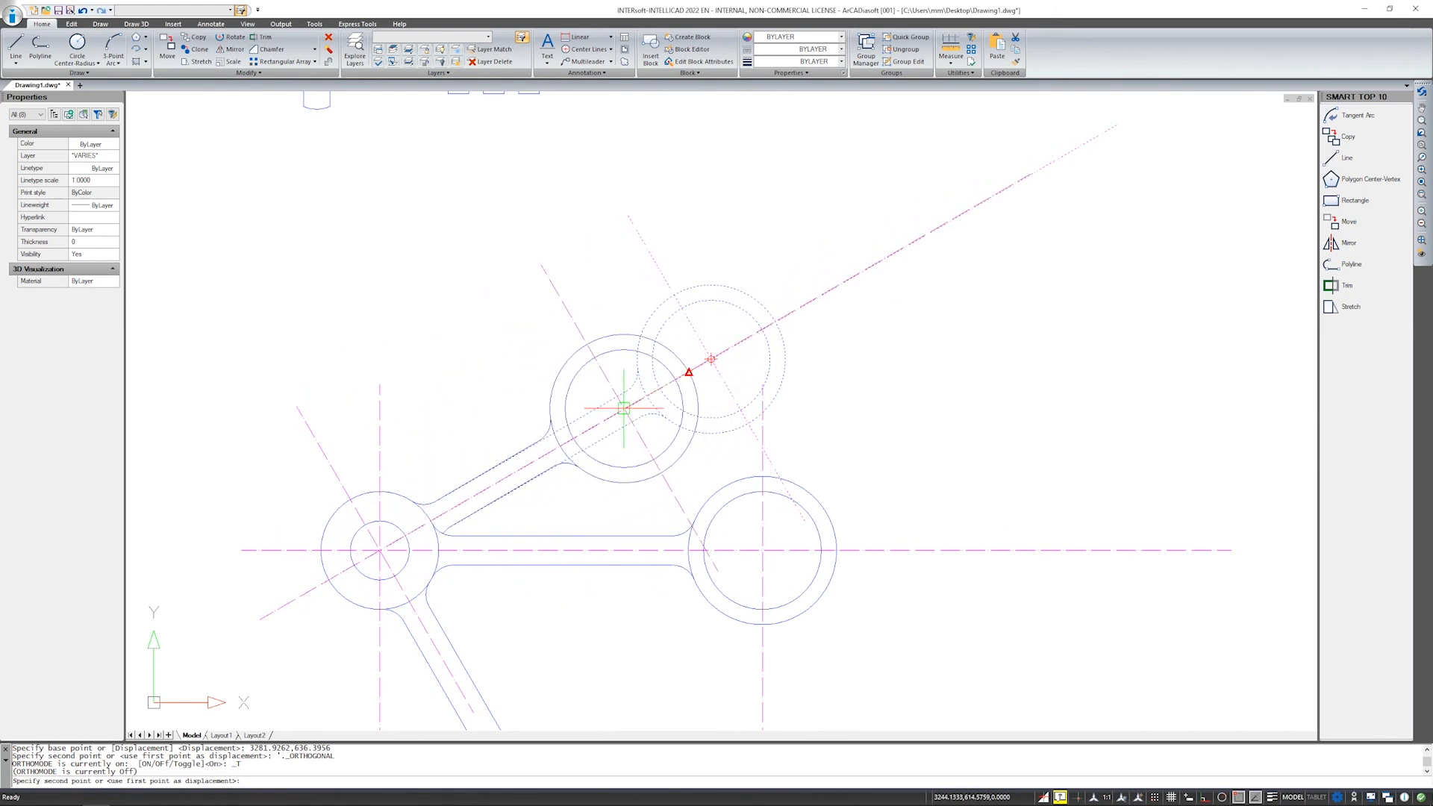
pyautogui.keyDown('shift'); pyautogui.rightClick(624, 408); pyautogui.keyUp('shift')
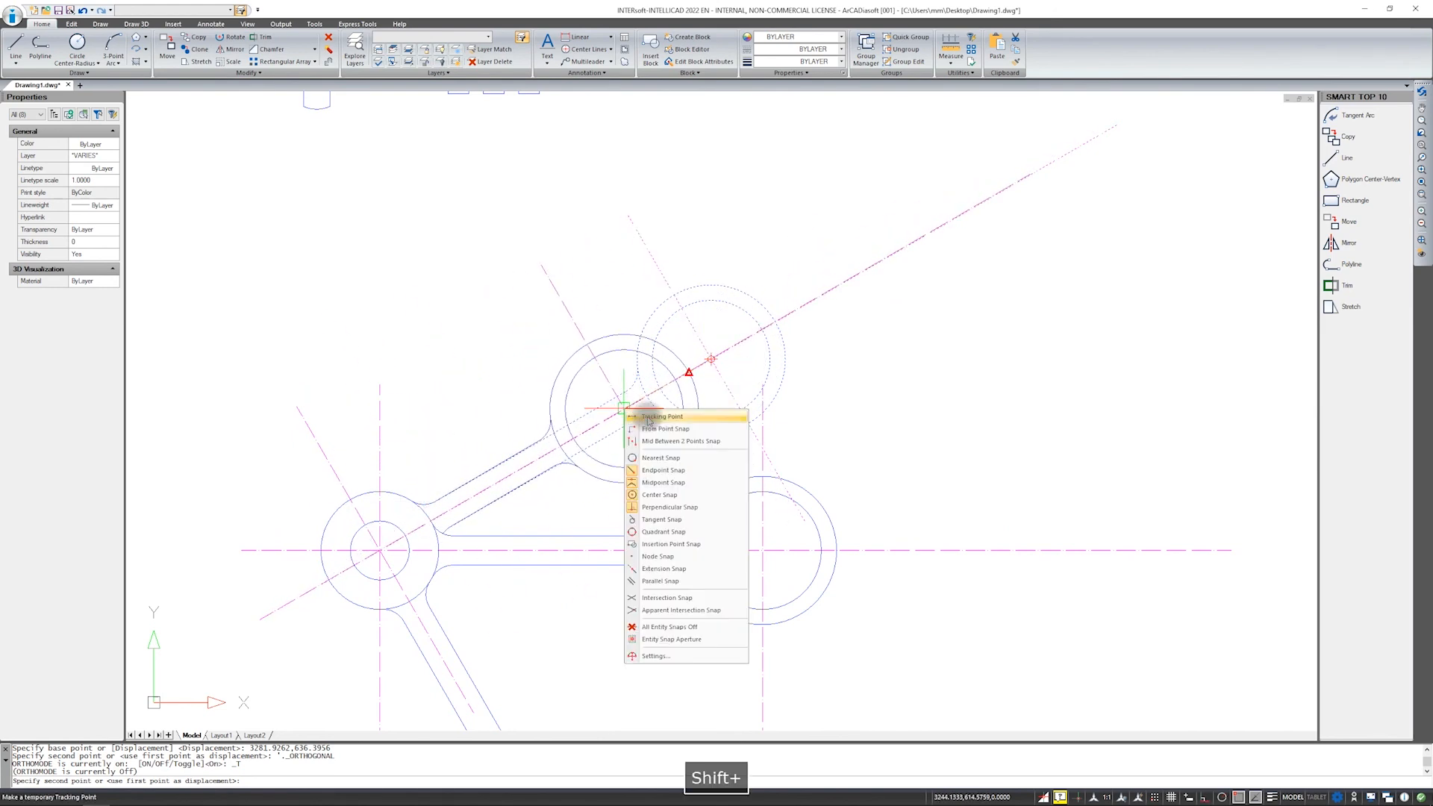
pyautogui.click(652, 459)
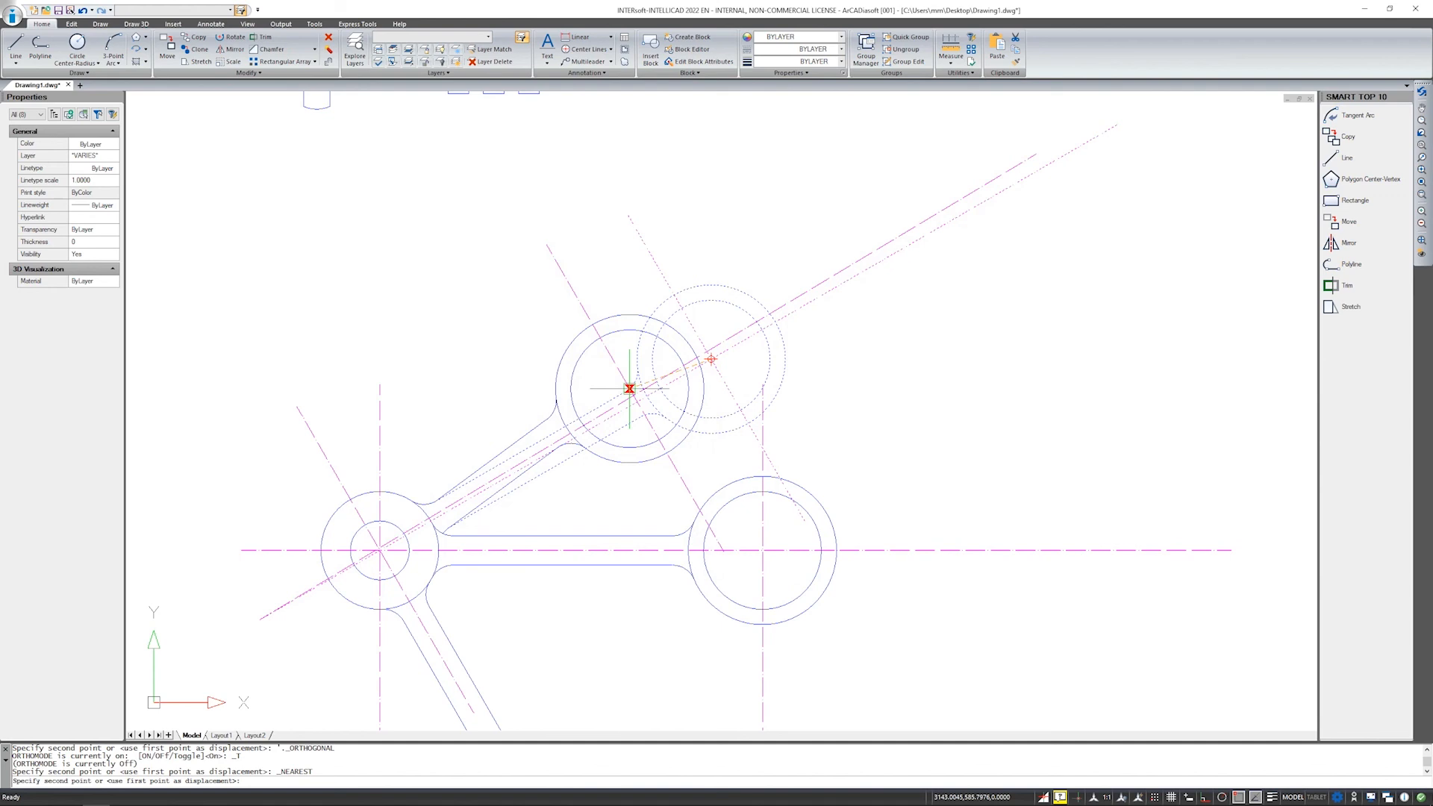
pyautogui.click(624, 409)
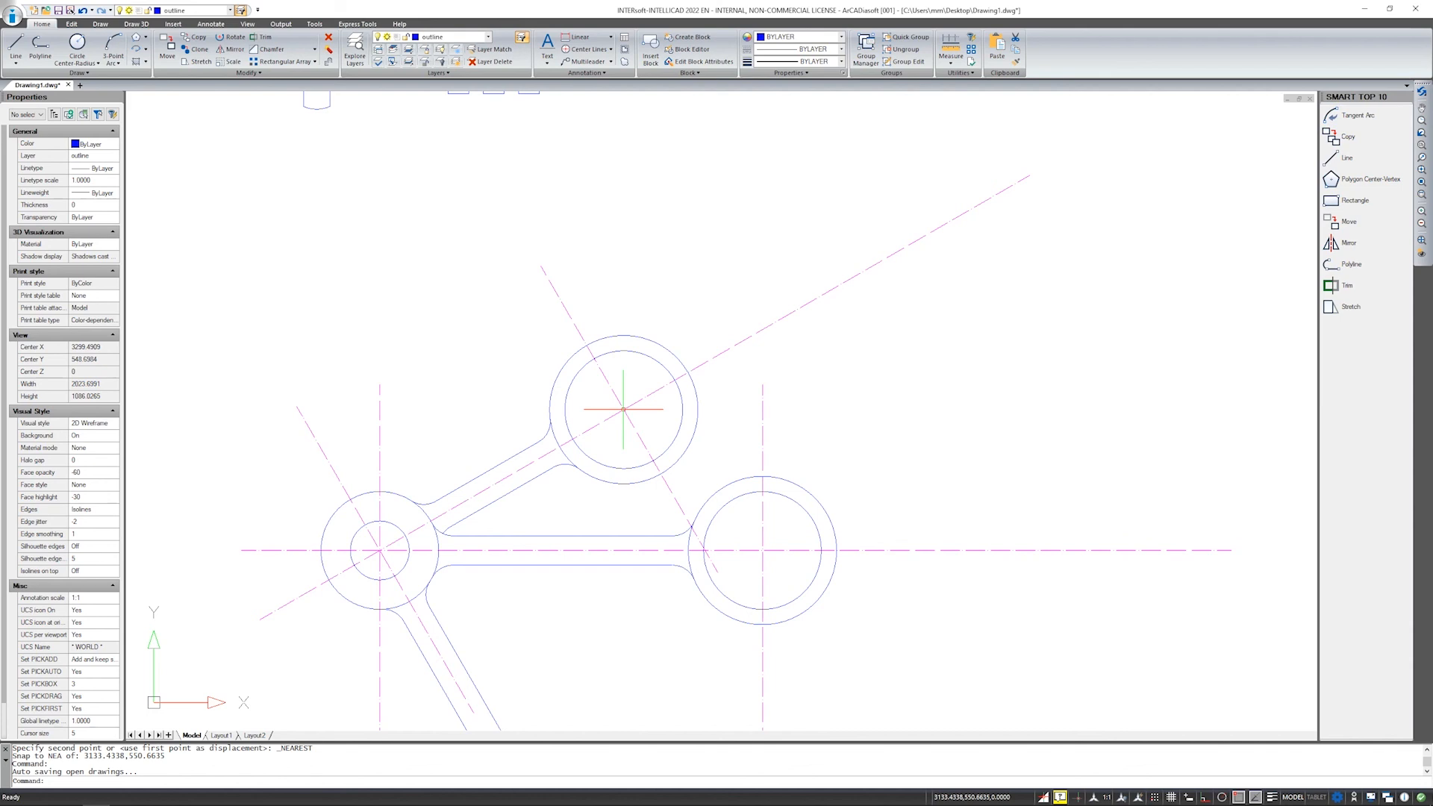
# Make layer 0 current and draw a centre-radius circle with a radius of about 103 above the linkage's hub.
pyautogui.moveTo(671, 462)
pyautogui.mouseDown(button='middle')
pyautogui.moveTo(698, 395)
pyautogui.moveTo(704, 429)
pyautogui.mouseUp(button='middle')
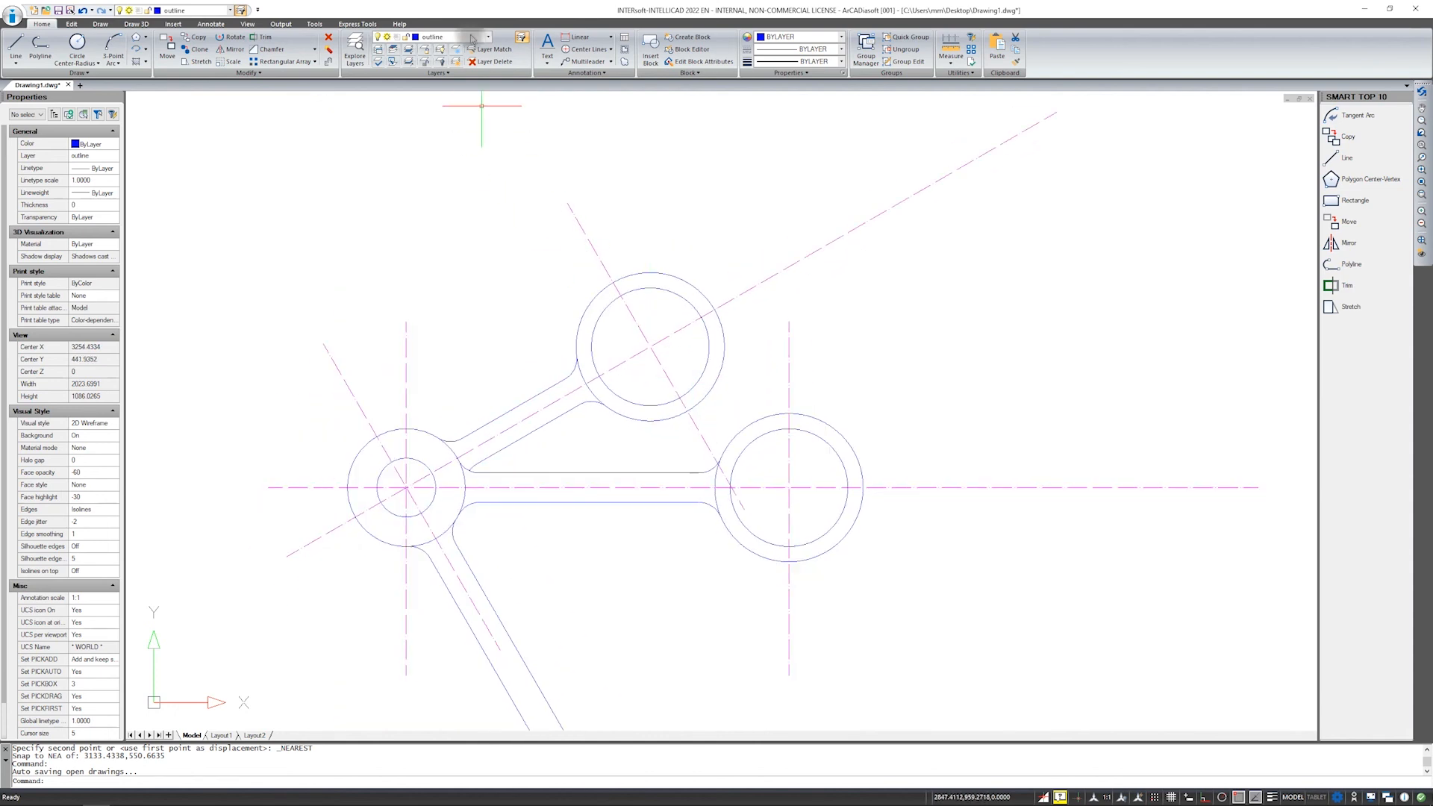
pyautogui.click(489, 37)
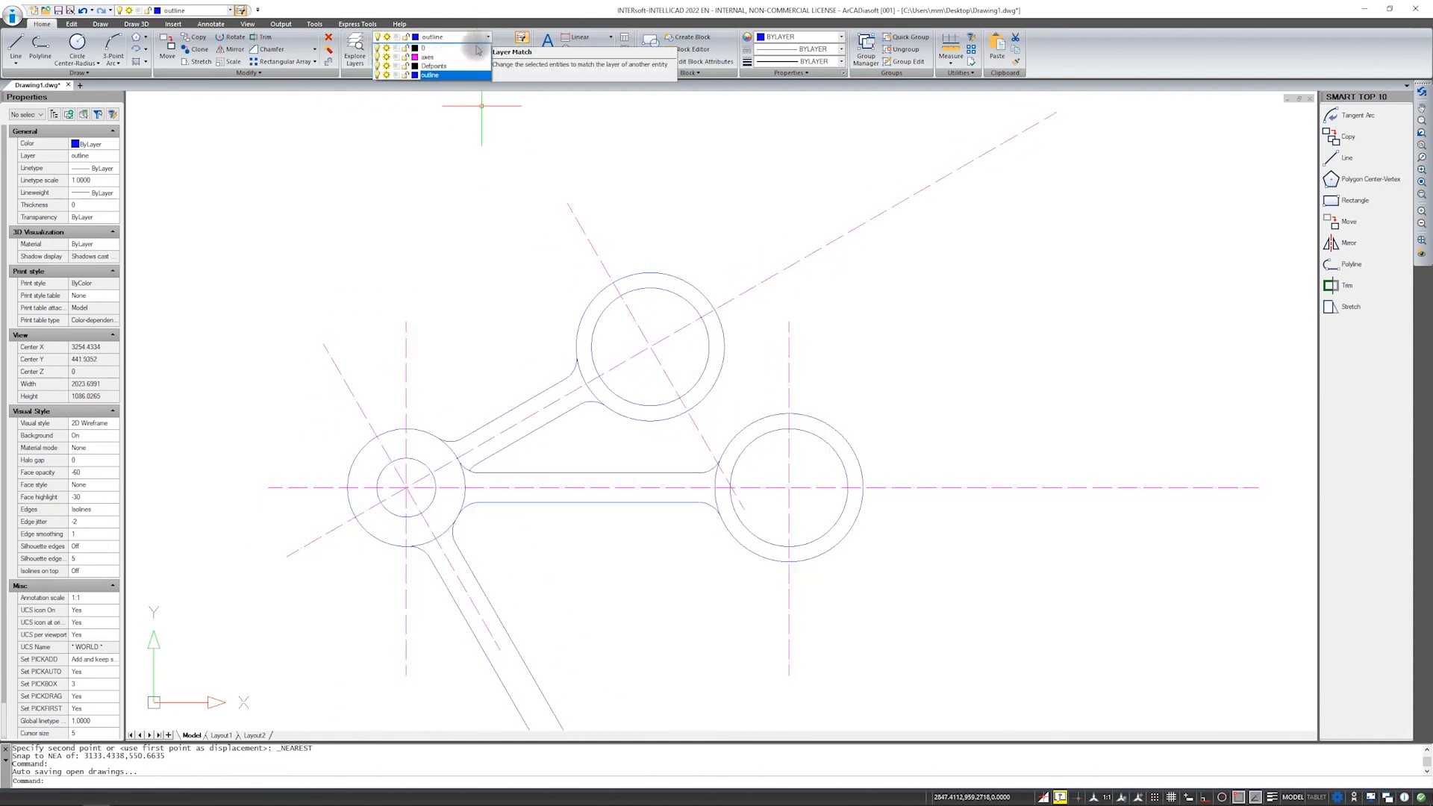
pyautogui.click(429, 47)
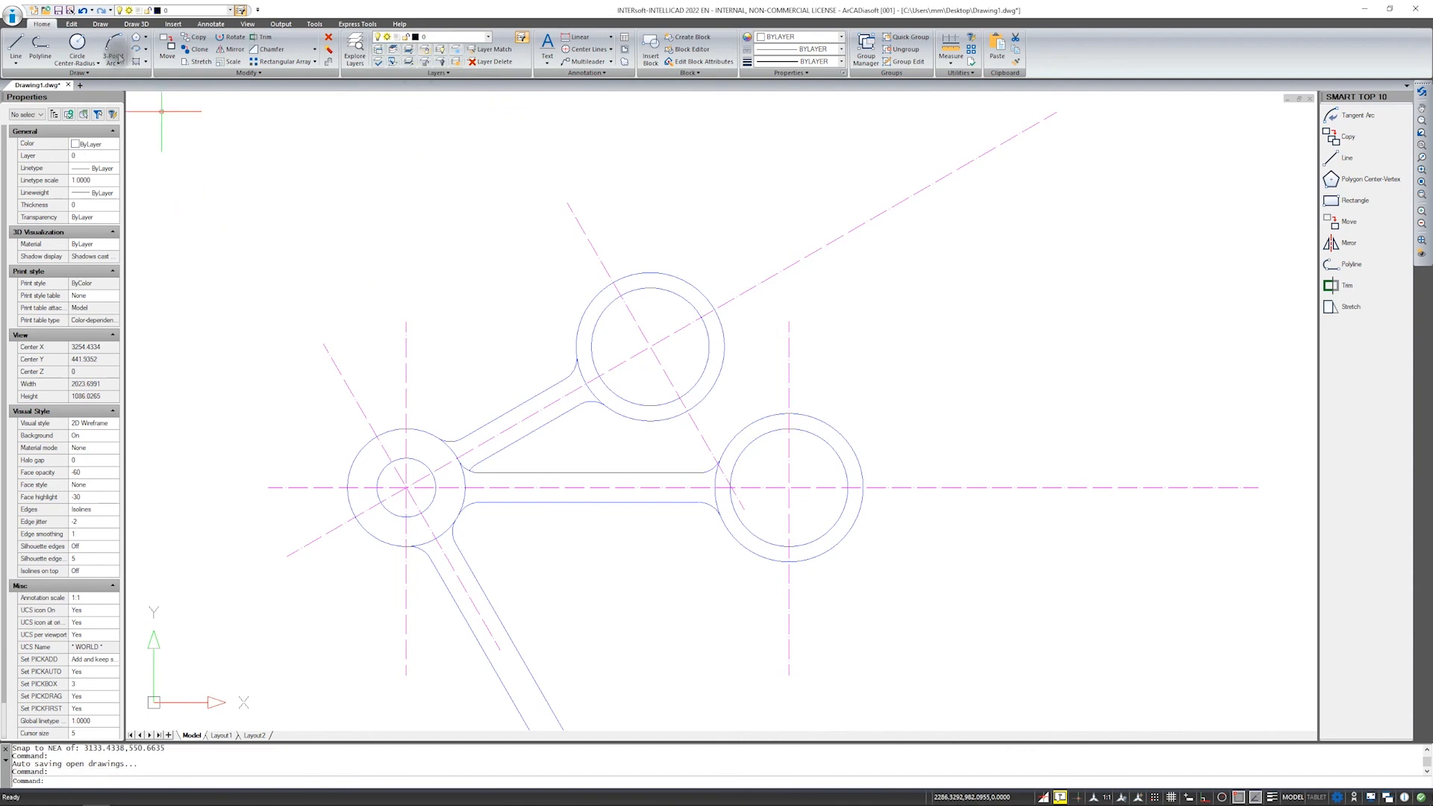
pyautogui.click(77, 43)
pyautogui.click(453, 232)
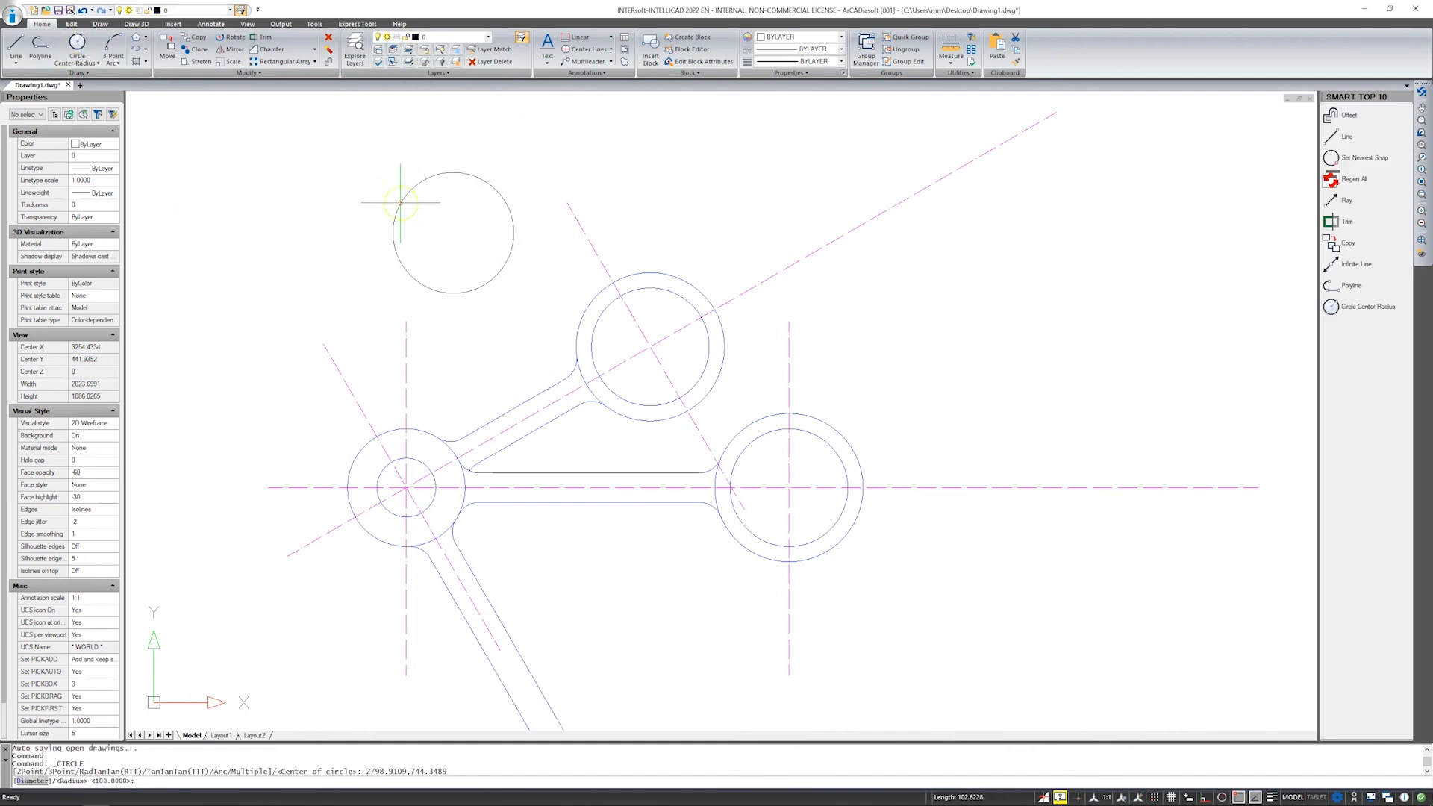
pyautogui.click(394, 199)
# Draw a three-point arc, bulging upward, above the end circles of the linkage's upper arm.
pyautogui.click(113, 46)
pyautogui.click(660, 179)
pyautogui.click(753, 148)
pyautogui.click(779, 183)
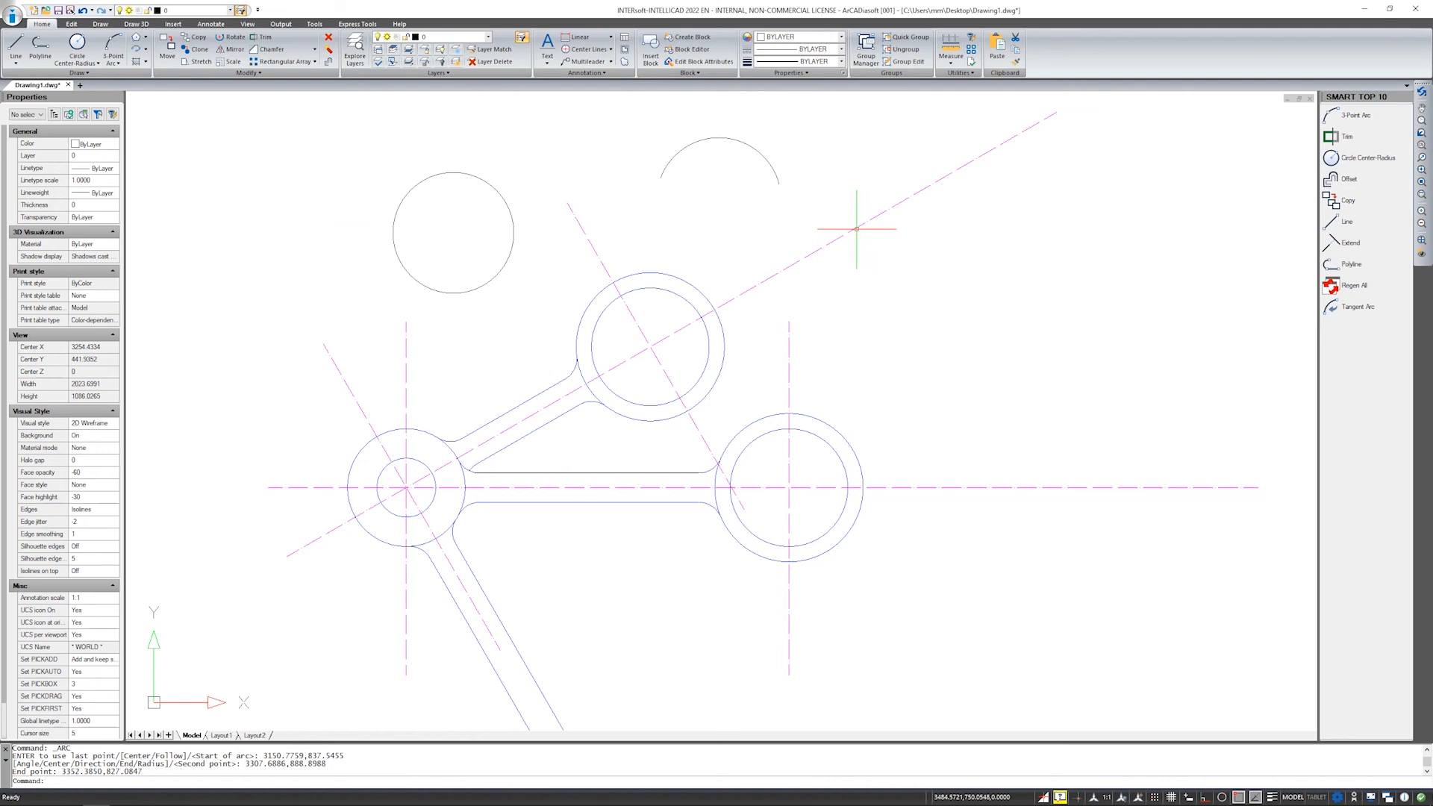
# Clone the long inclined axis line's properties to draw a near-vertical line about 358 long across its outer end.
pyautogui.click(858, 228)
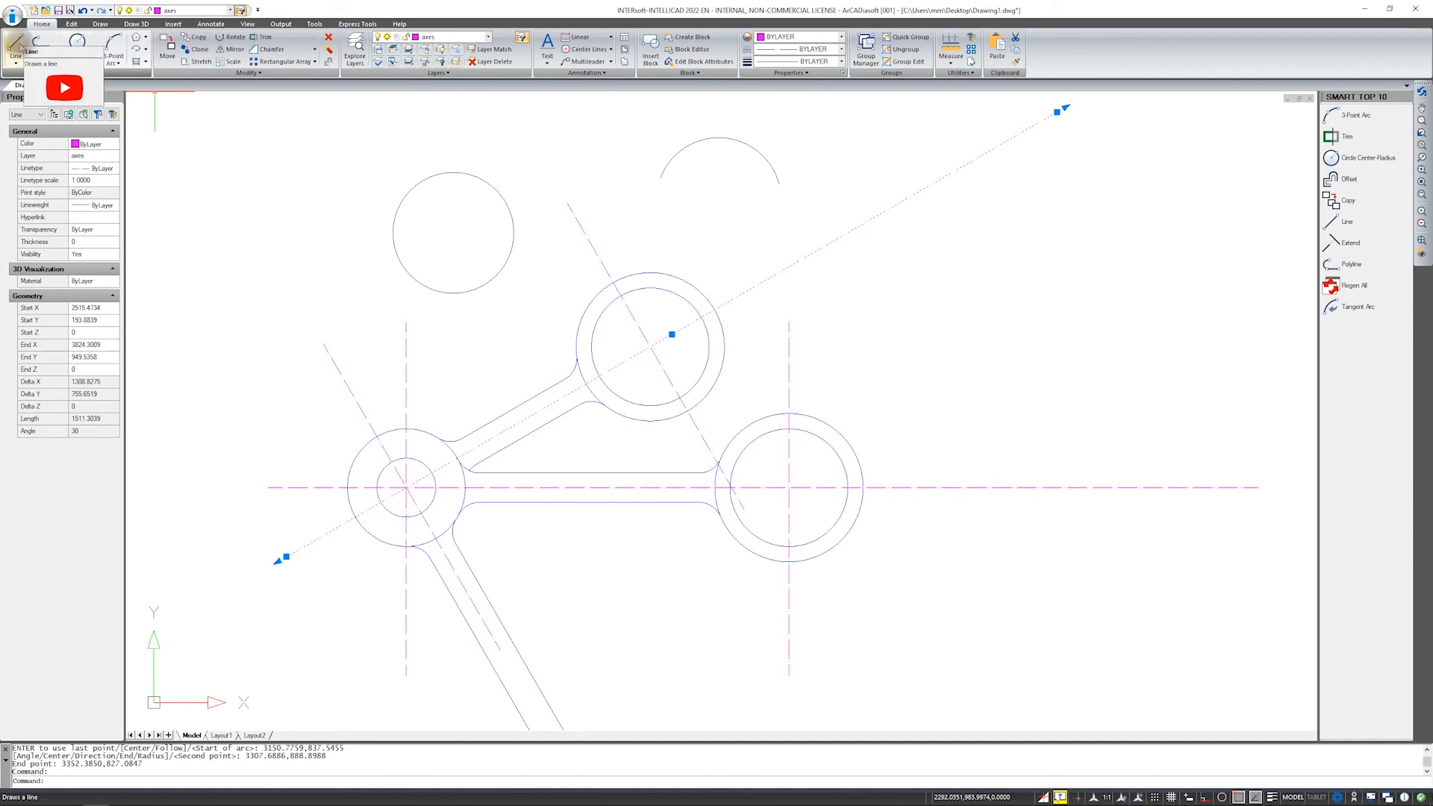
pyautogui.click(200, 49)
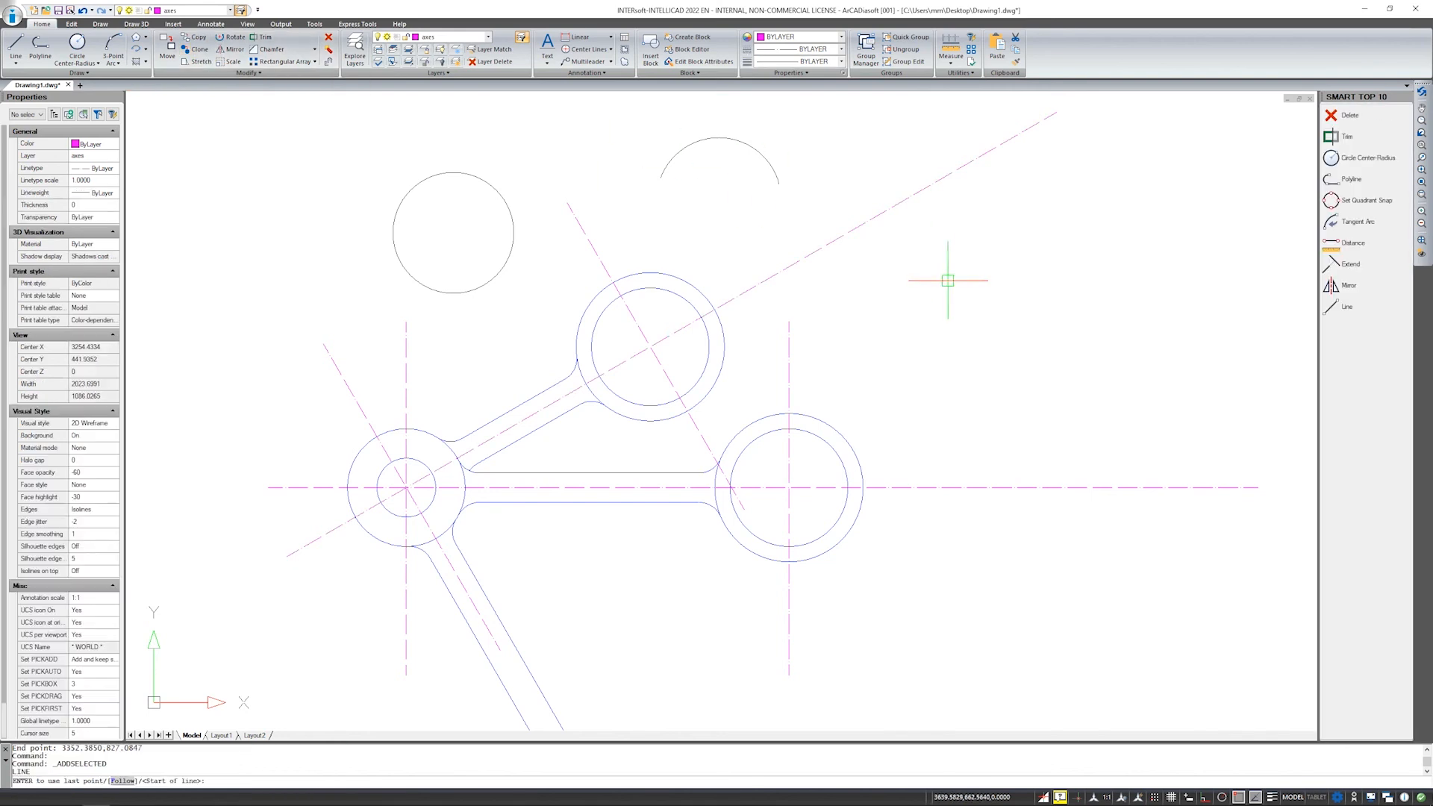
pyautogui.click(912, 324)
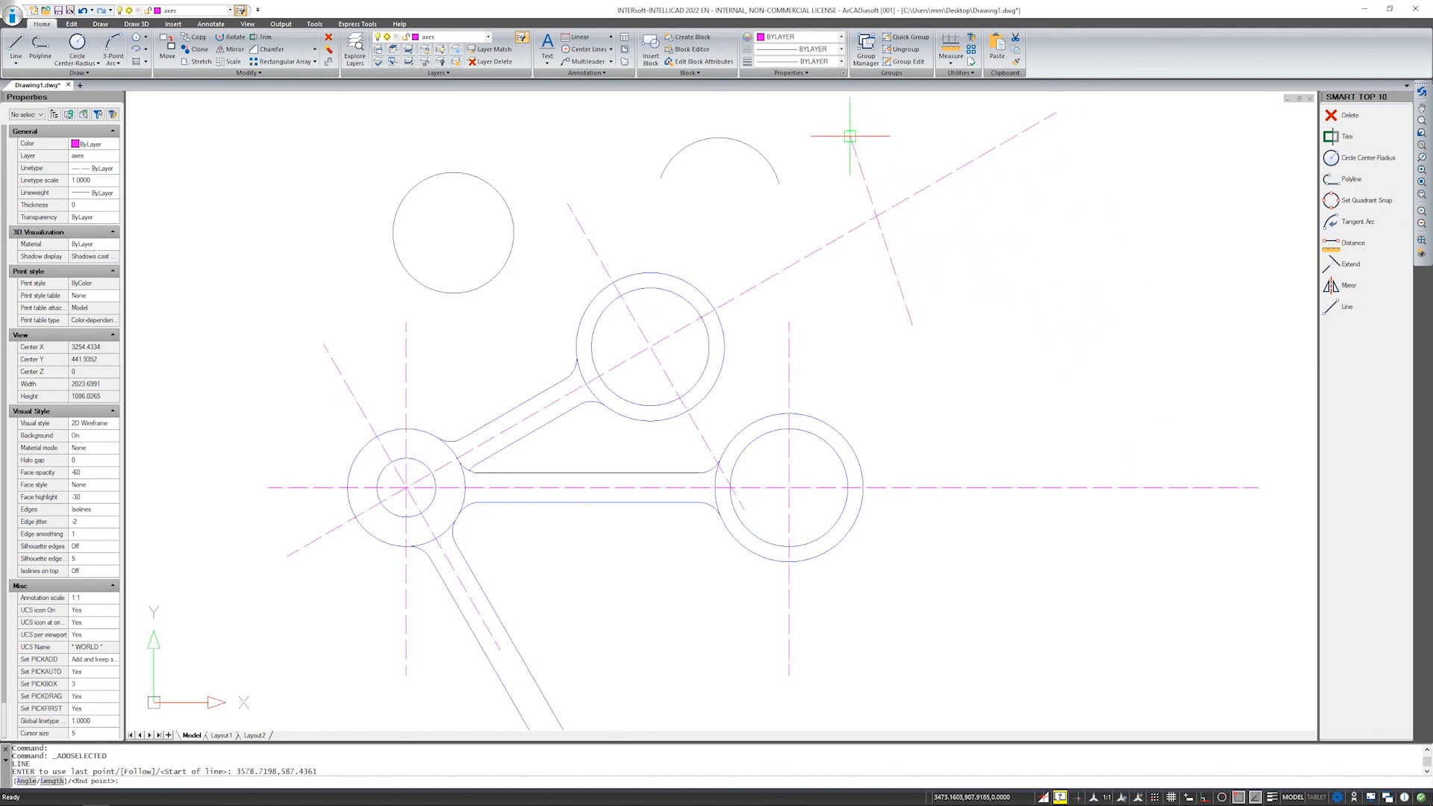
pyautogui.click(913, 115)
pyautogui.press('Return')
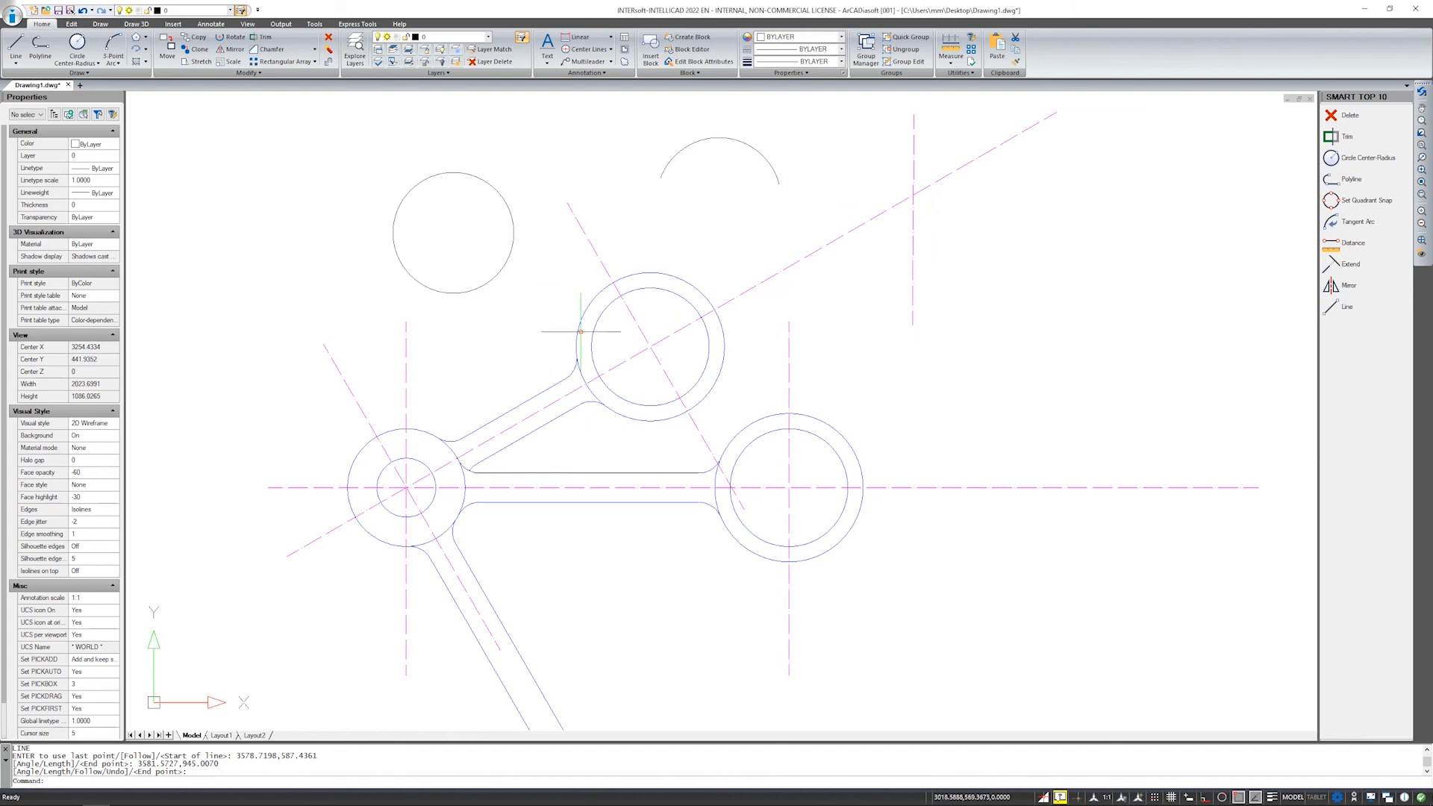
# Place a single point in the empty area above and to the left of the linkage's hub.
pyautogui.scroll(-1, 883, 312)
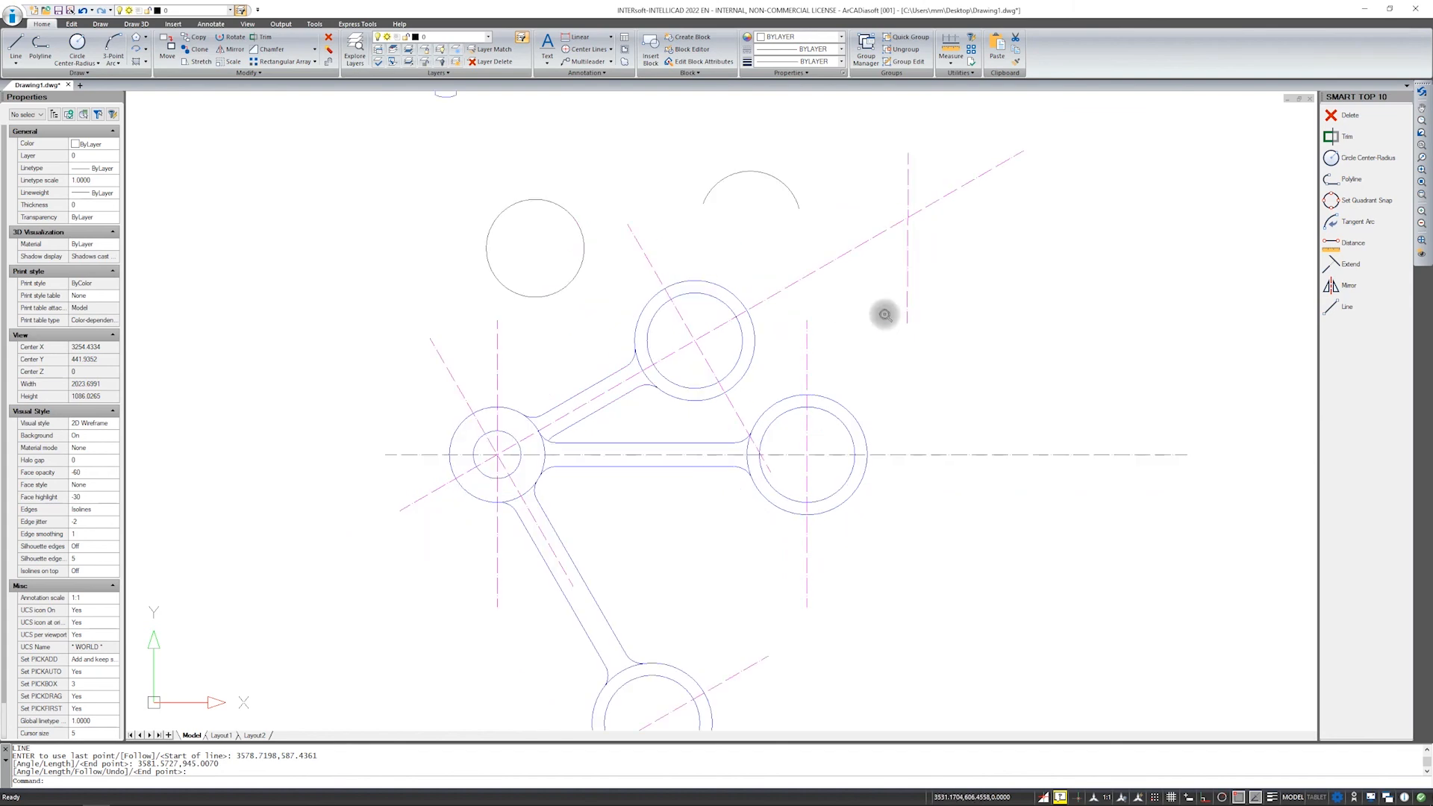
pyautogui.scroll(1, 816, 390)
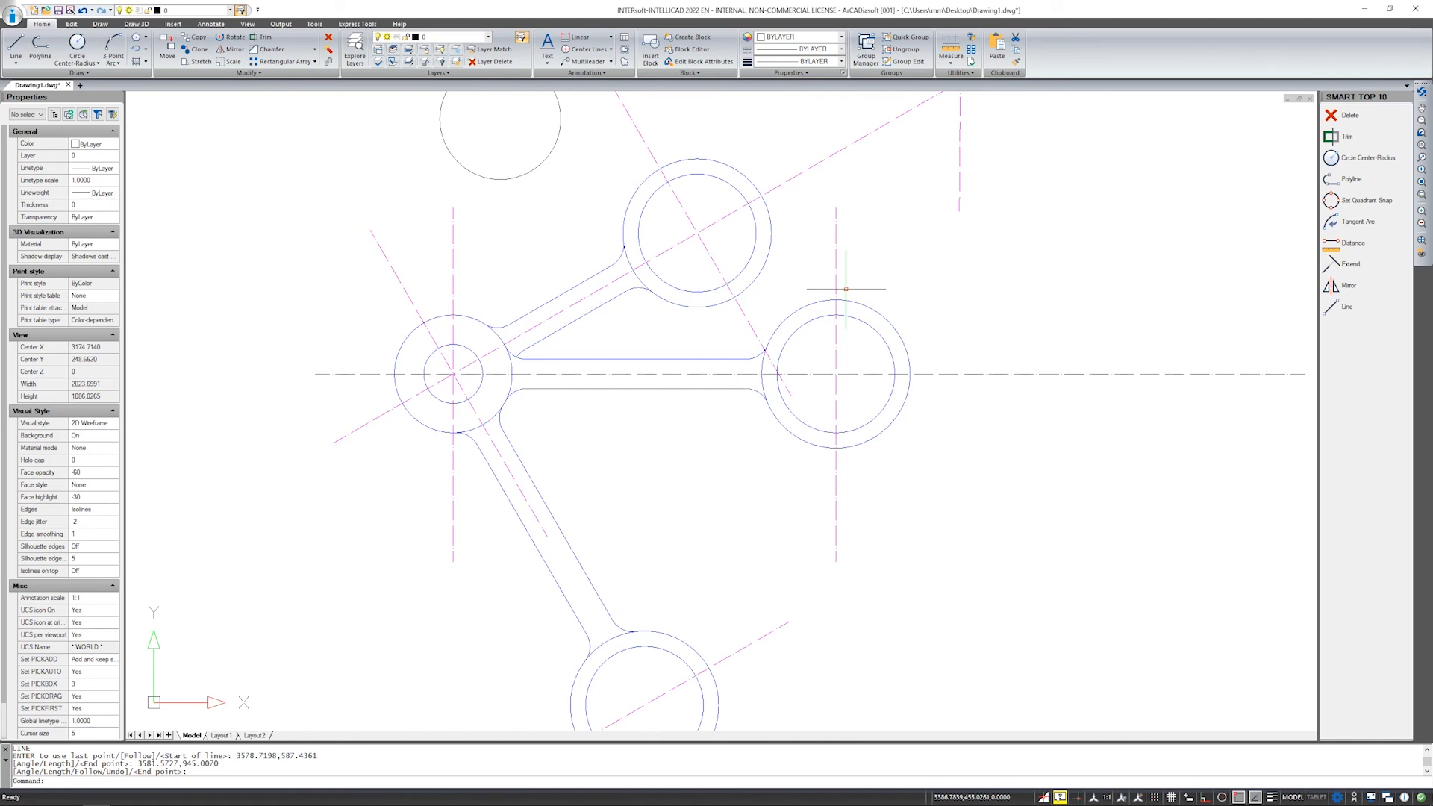
pyautogui.scroll(-1, 753, 371)
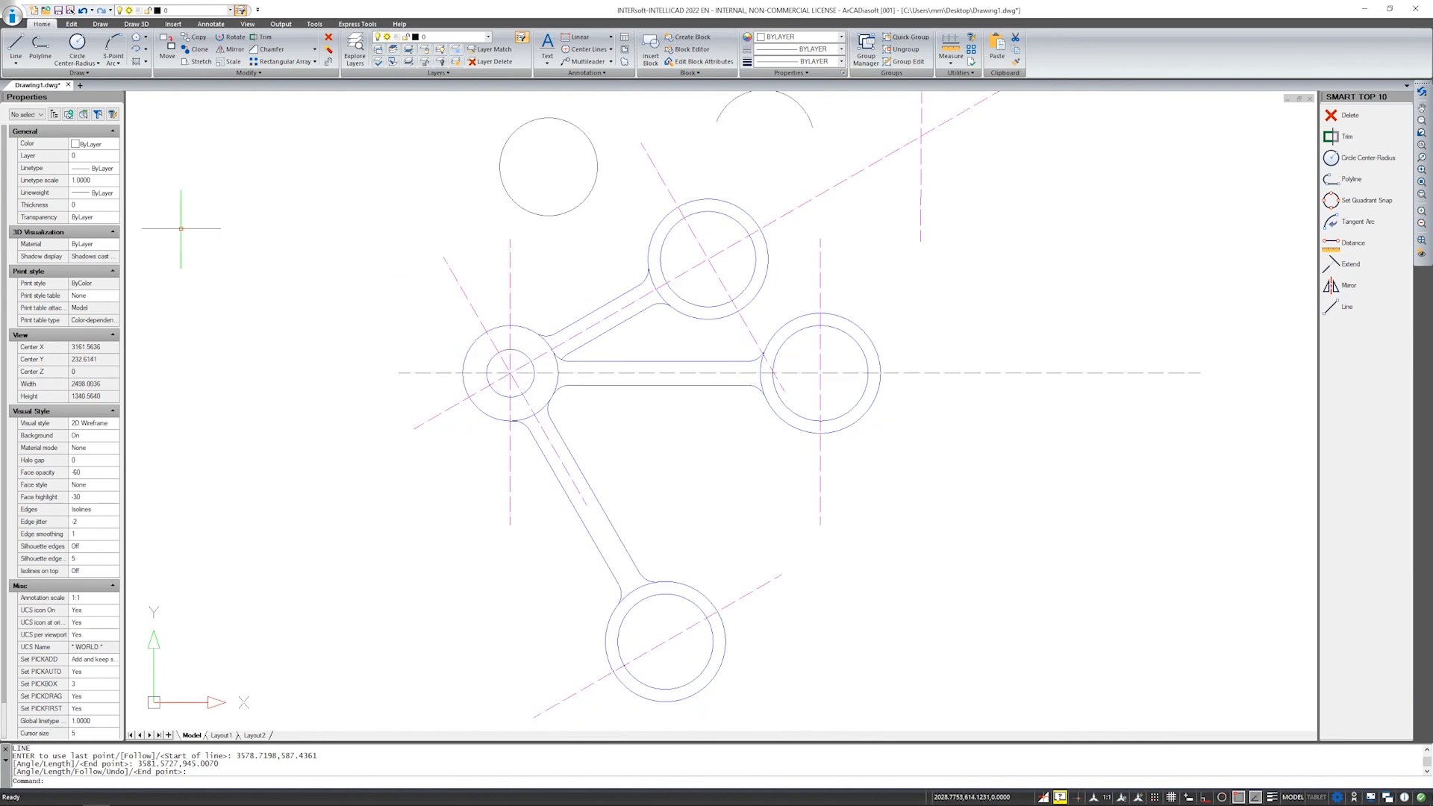
pyautogui.click(94, 74)
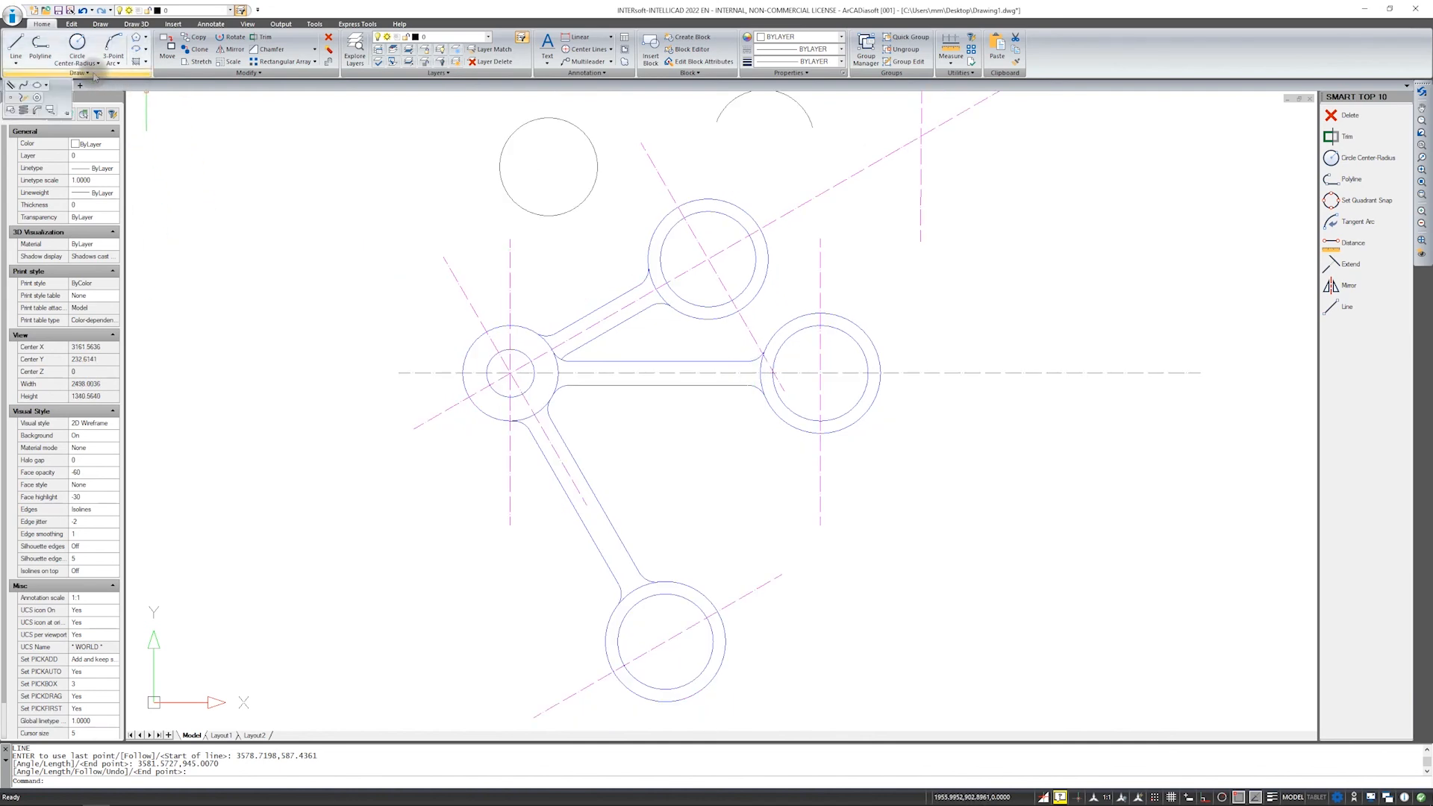
pyautogui.click(12, 99)
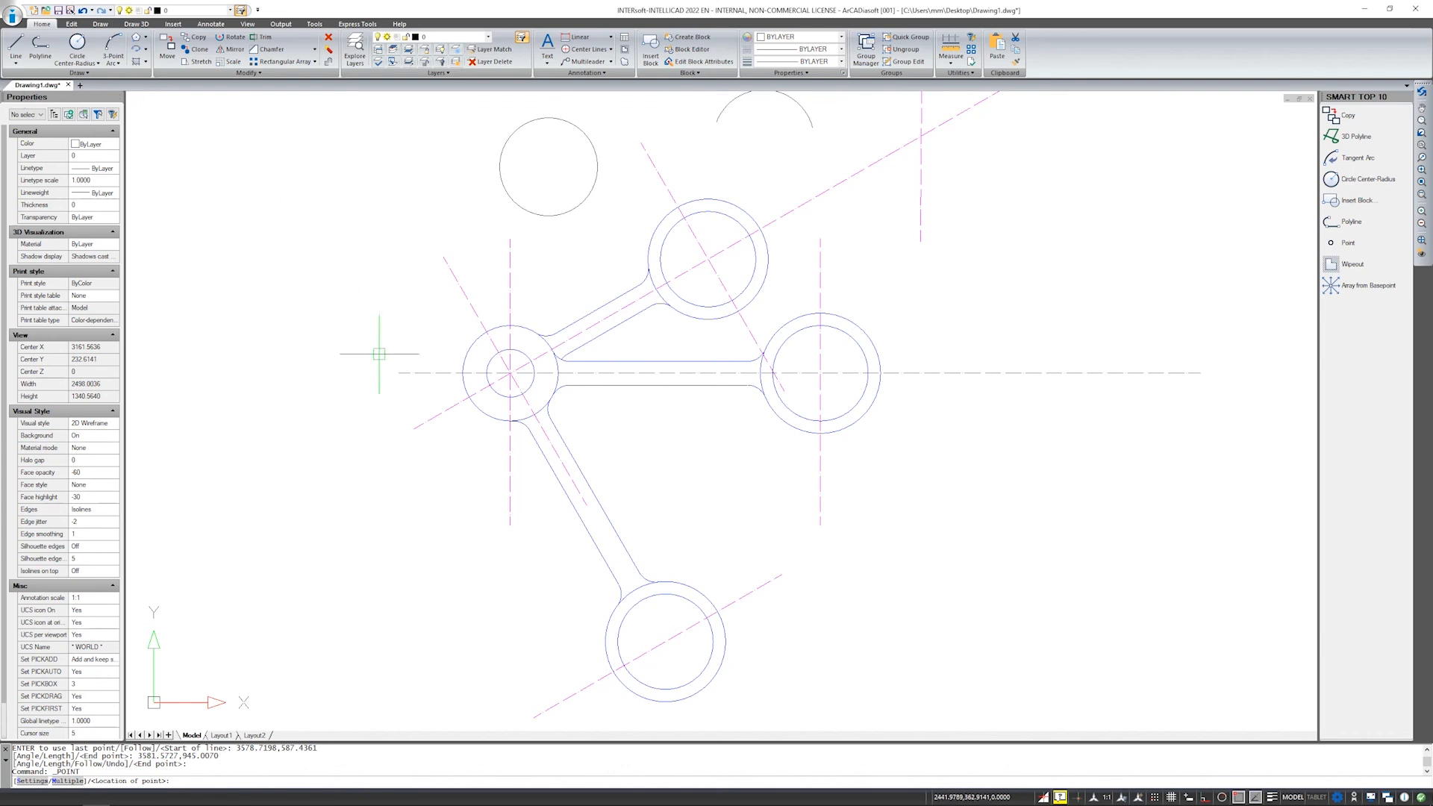
pyautogui.click(338, 283)
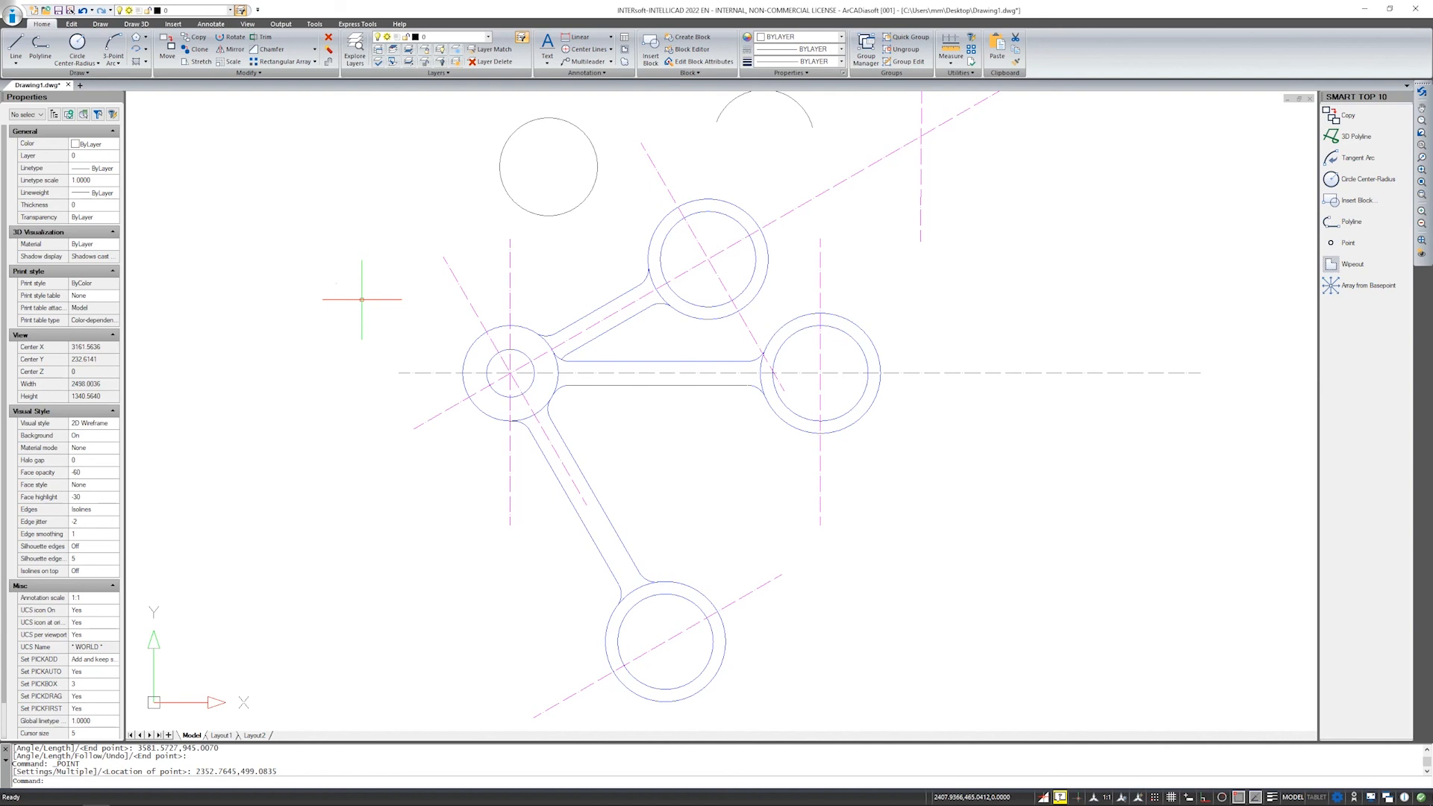
pyautogui.press('Escape')
pyautogui.press('Escape')
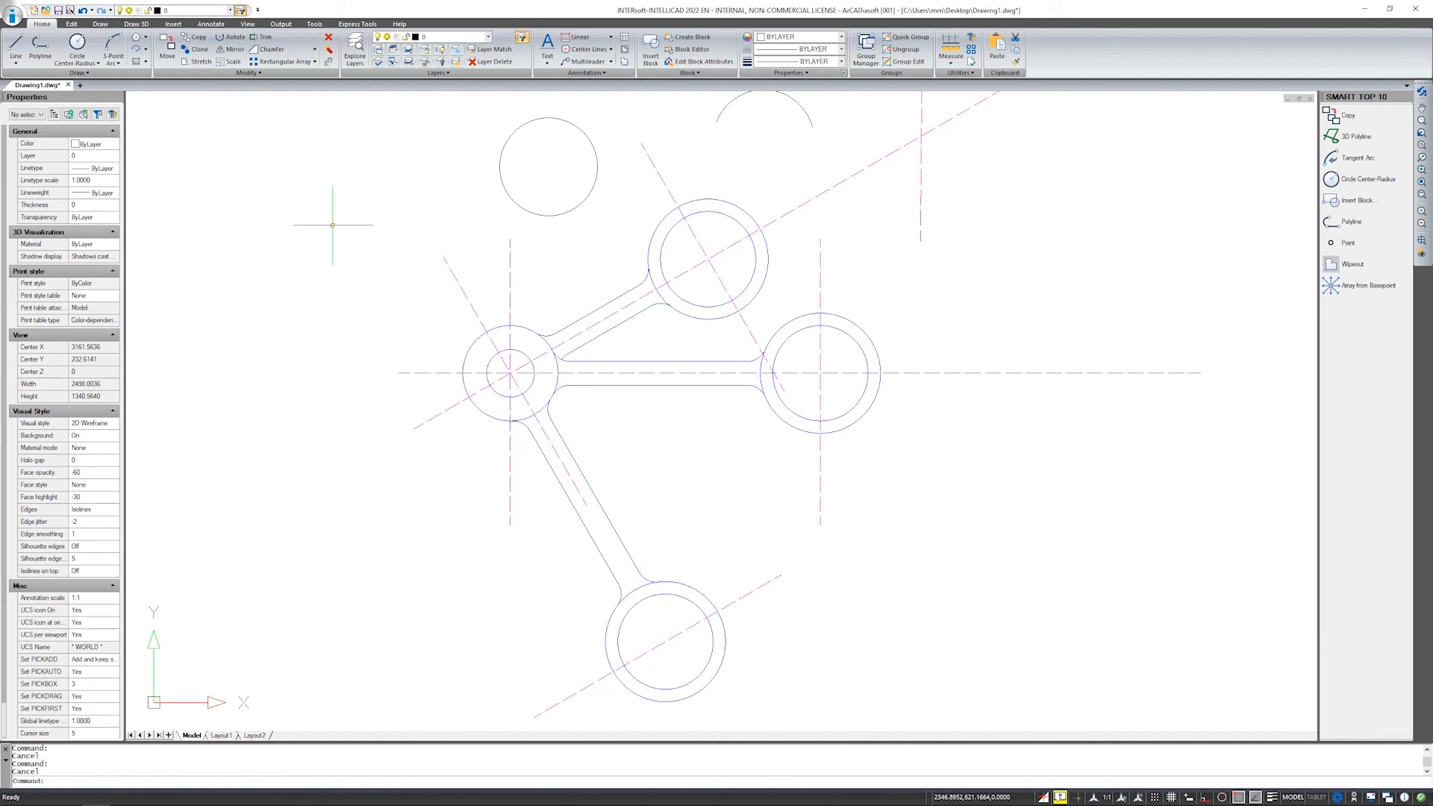
# Set the point display type to the plain plus sign in the drawing's entity creation settings.
pyautogui.click(315, 24)
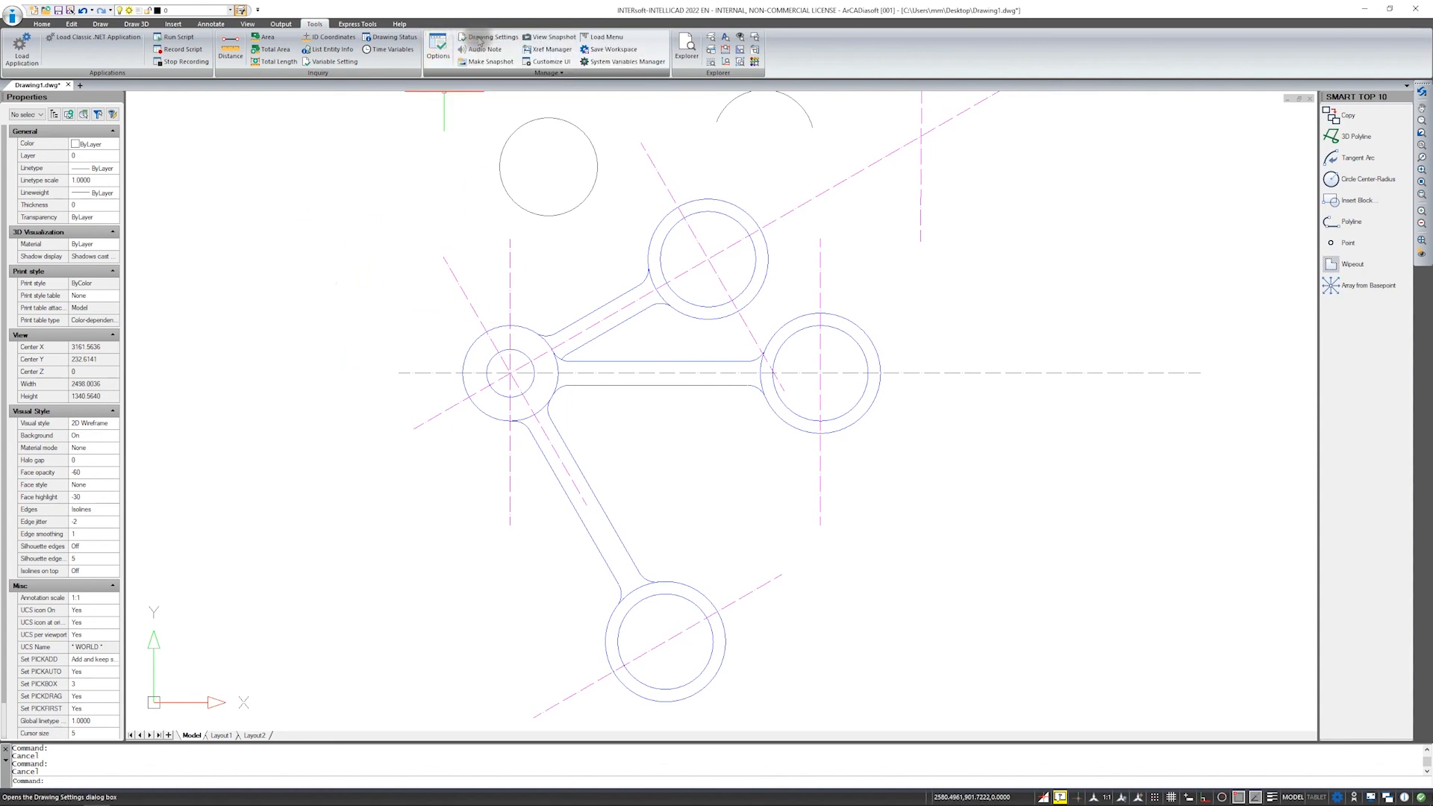
pyautogui.doubleClick(994, 801)
pyautogui.click(709, 288)
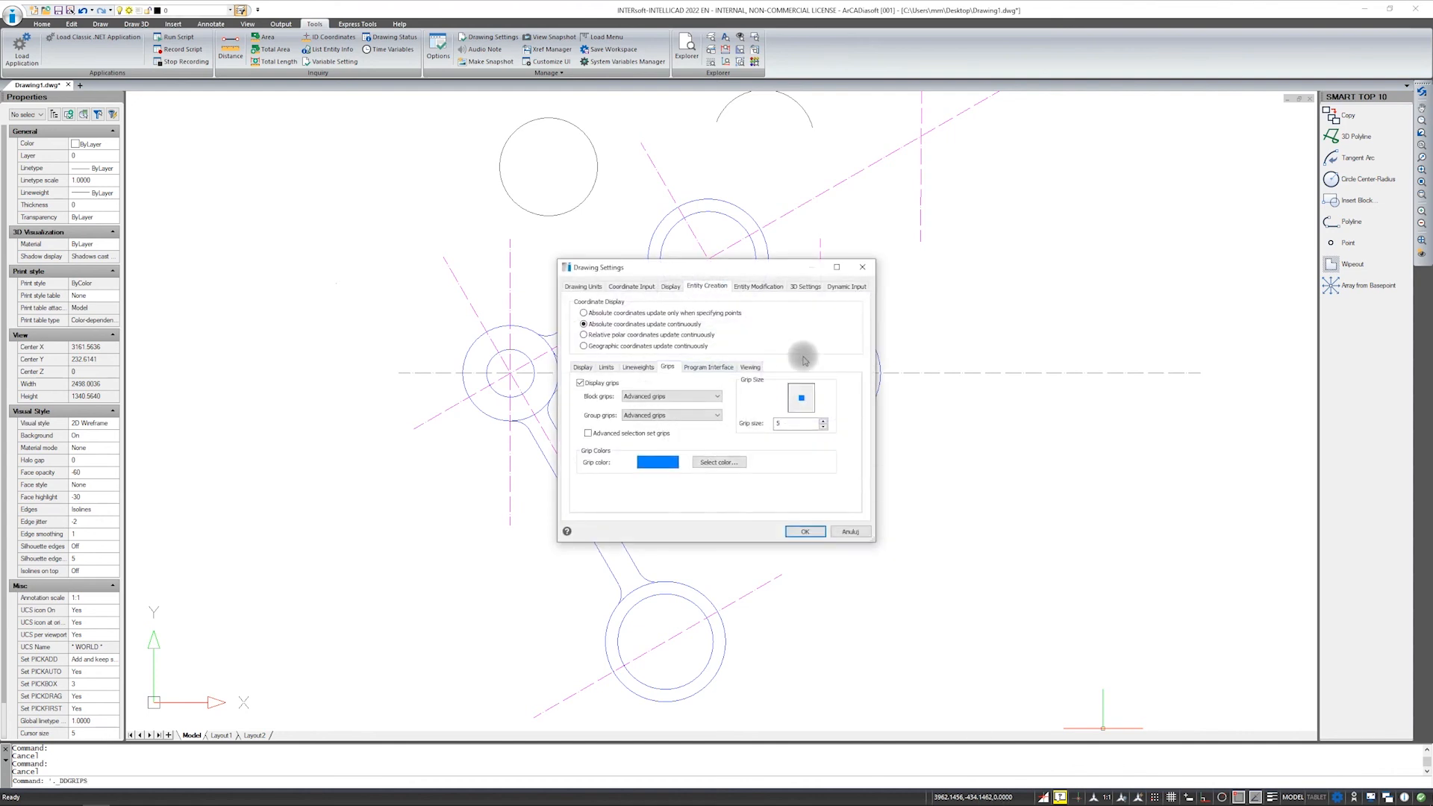
pyautogui.click(786, 381)
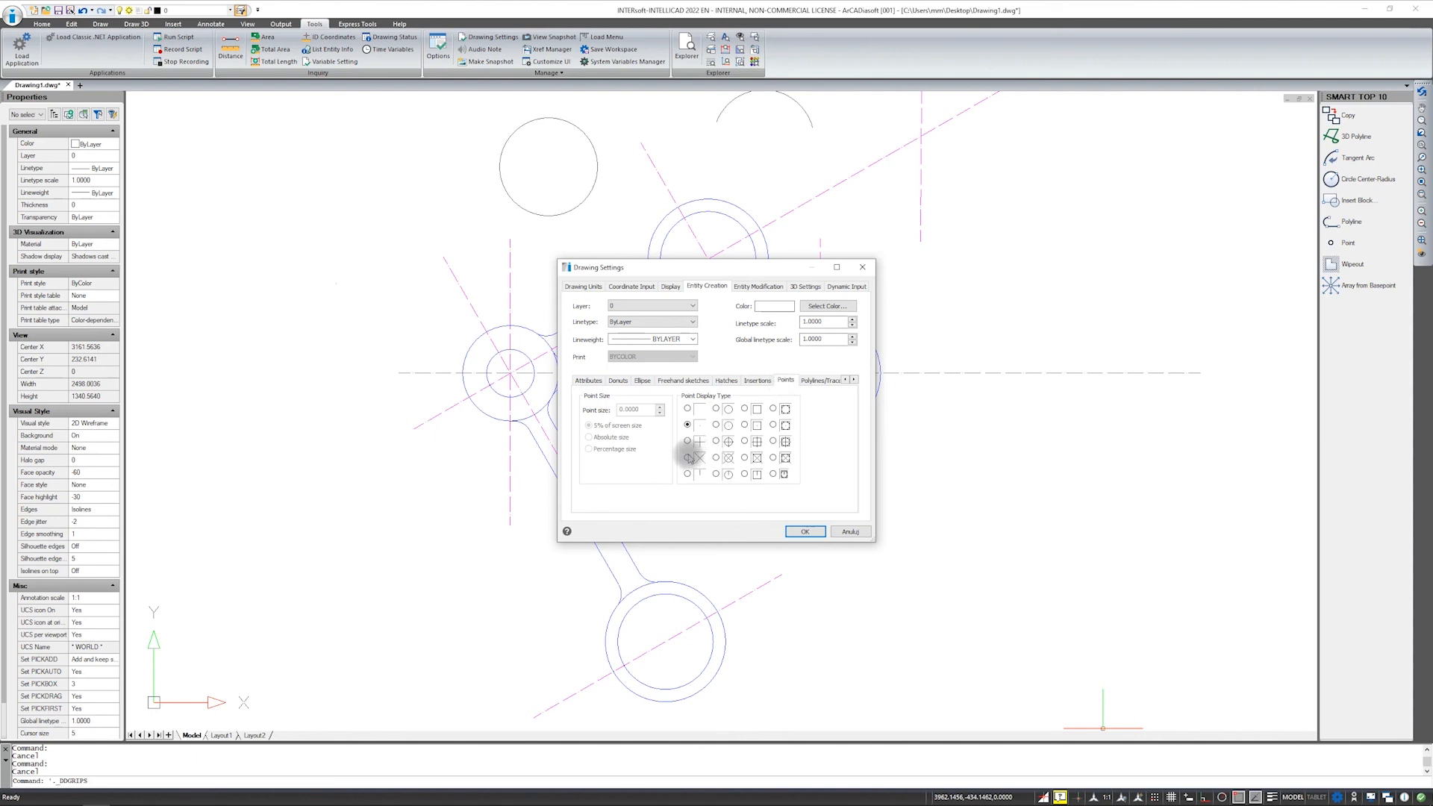
pyautogui.click(688, 441)
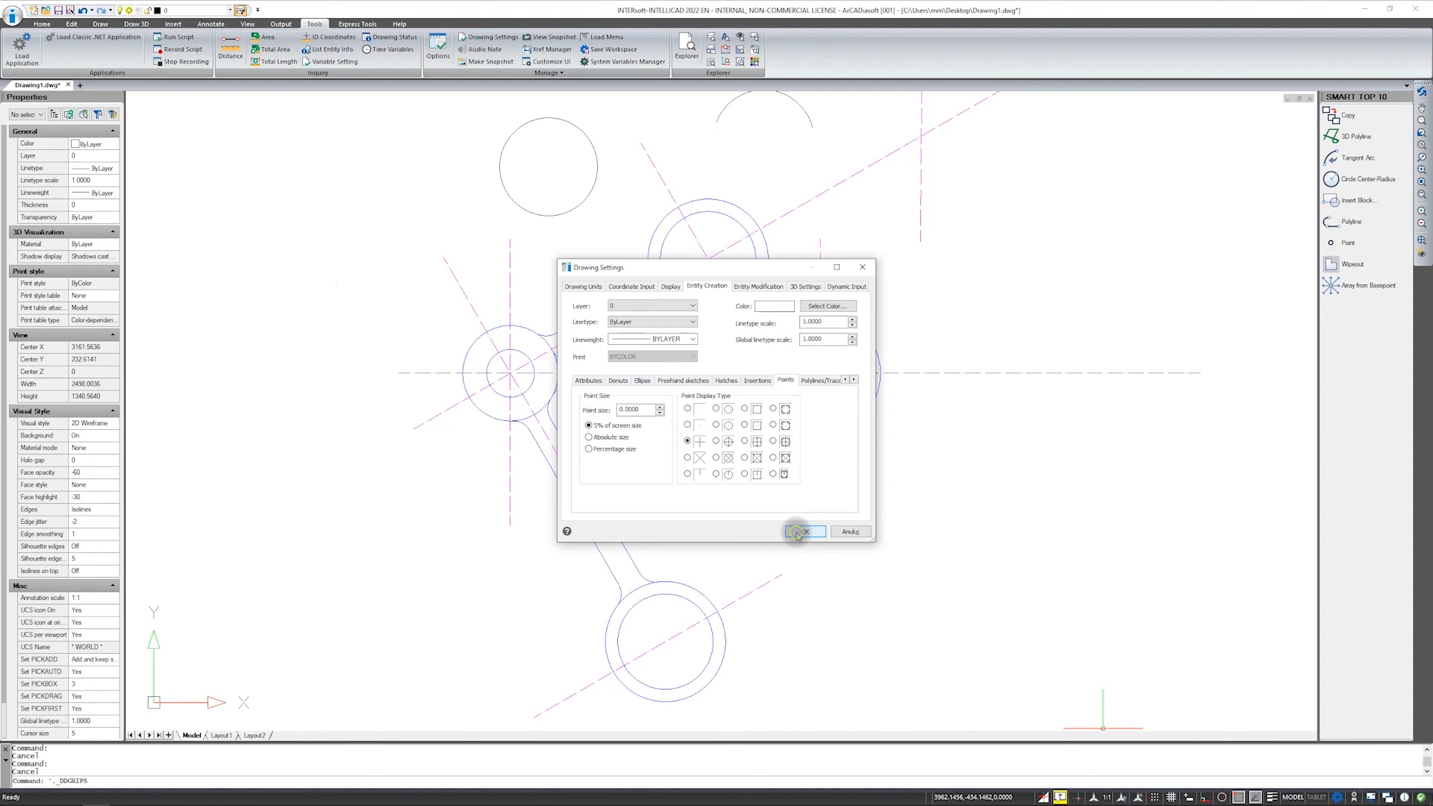
pyautogui.click(804, 532)
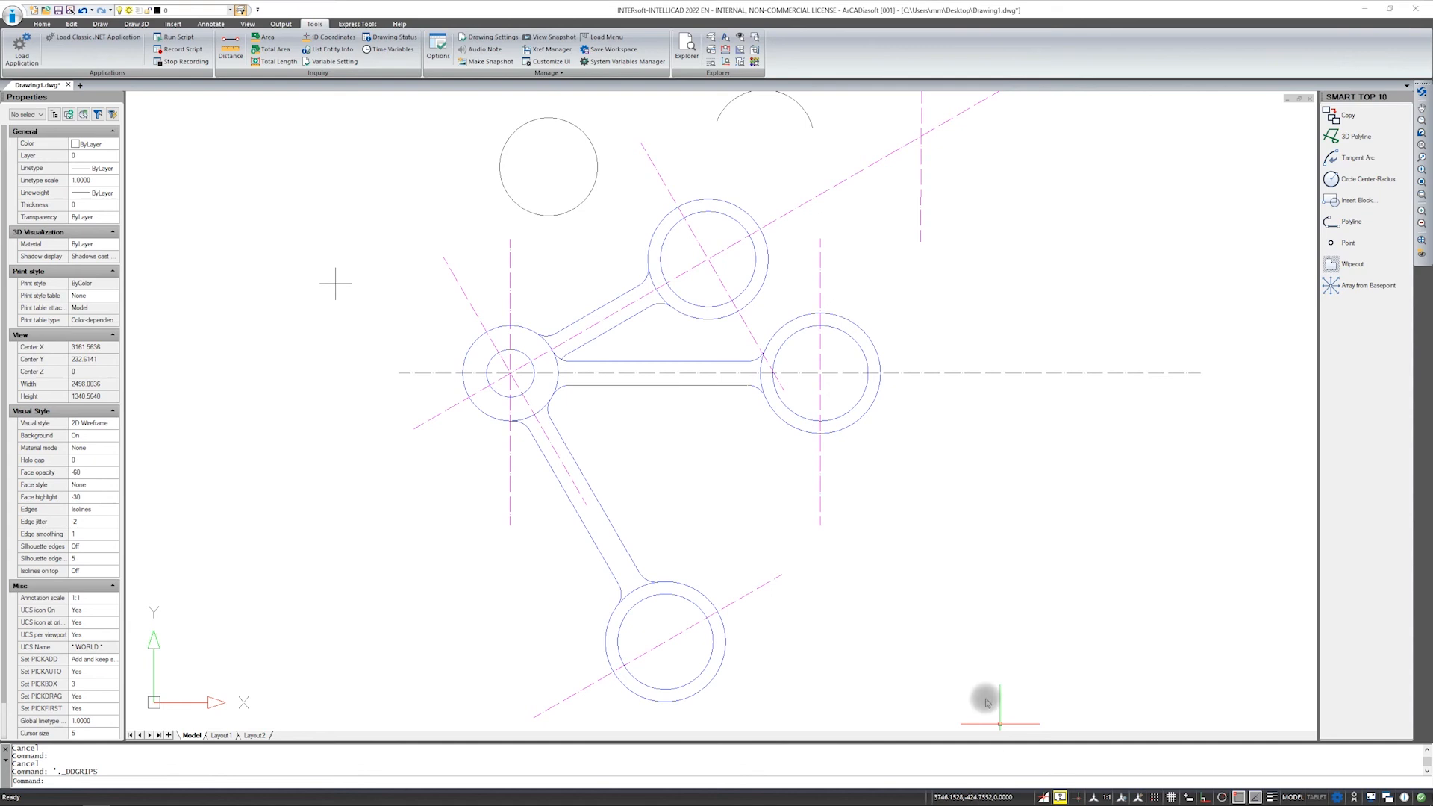
# Review the ellipse creation and entity modification options in the drawing settings, leaving without changes.
pyautogui.press('Return')
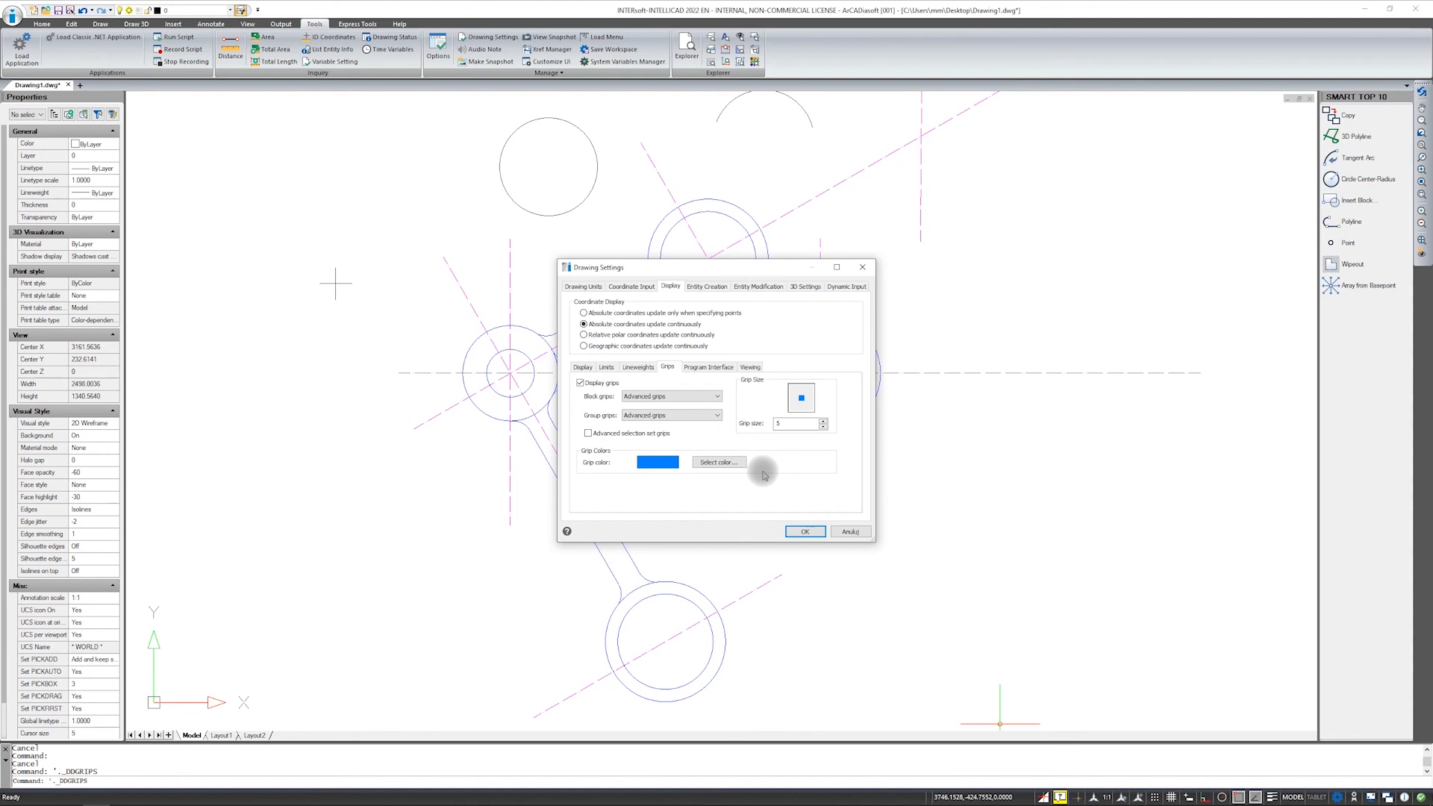
pyautogui.click(704, 287)
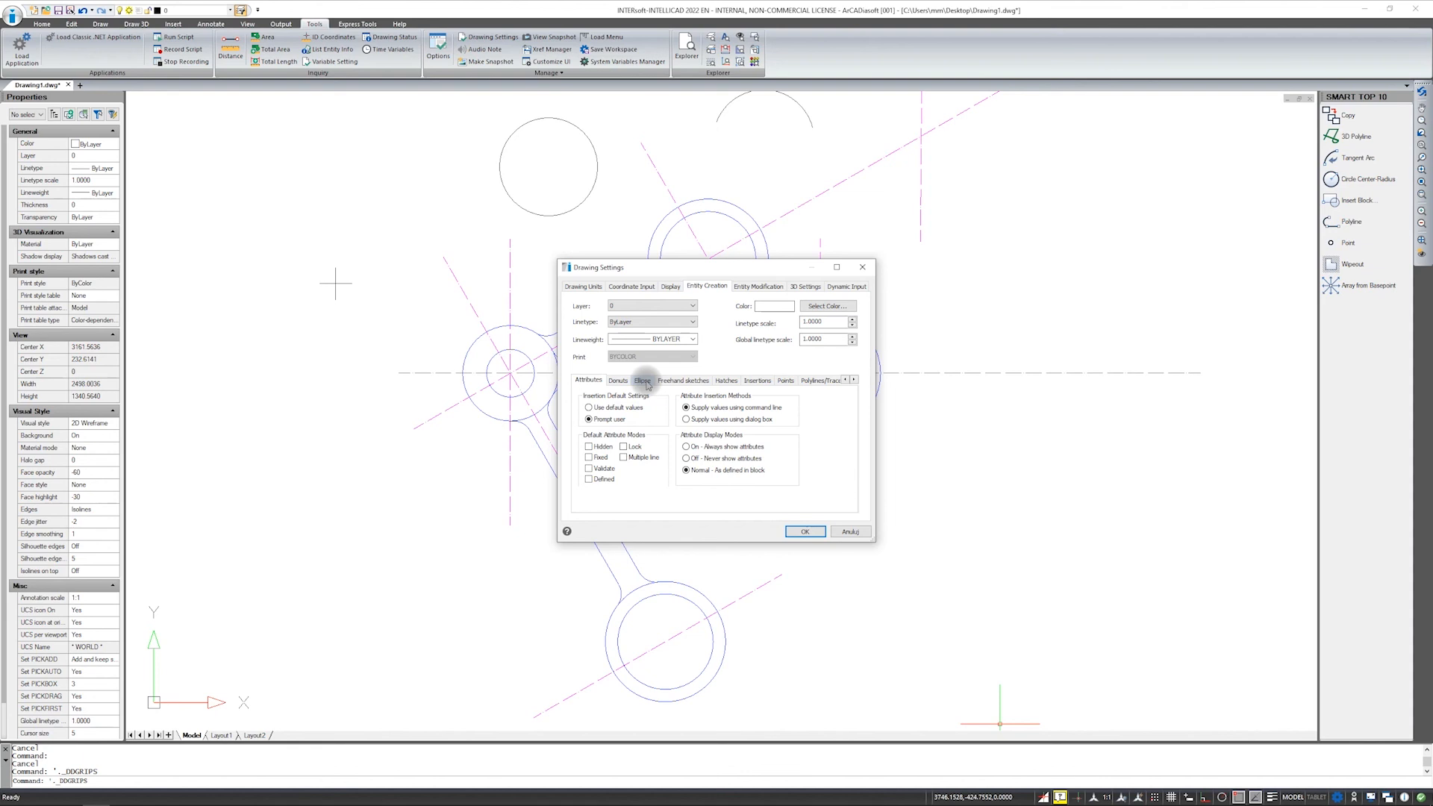
pyautogui.click(644, 381)
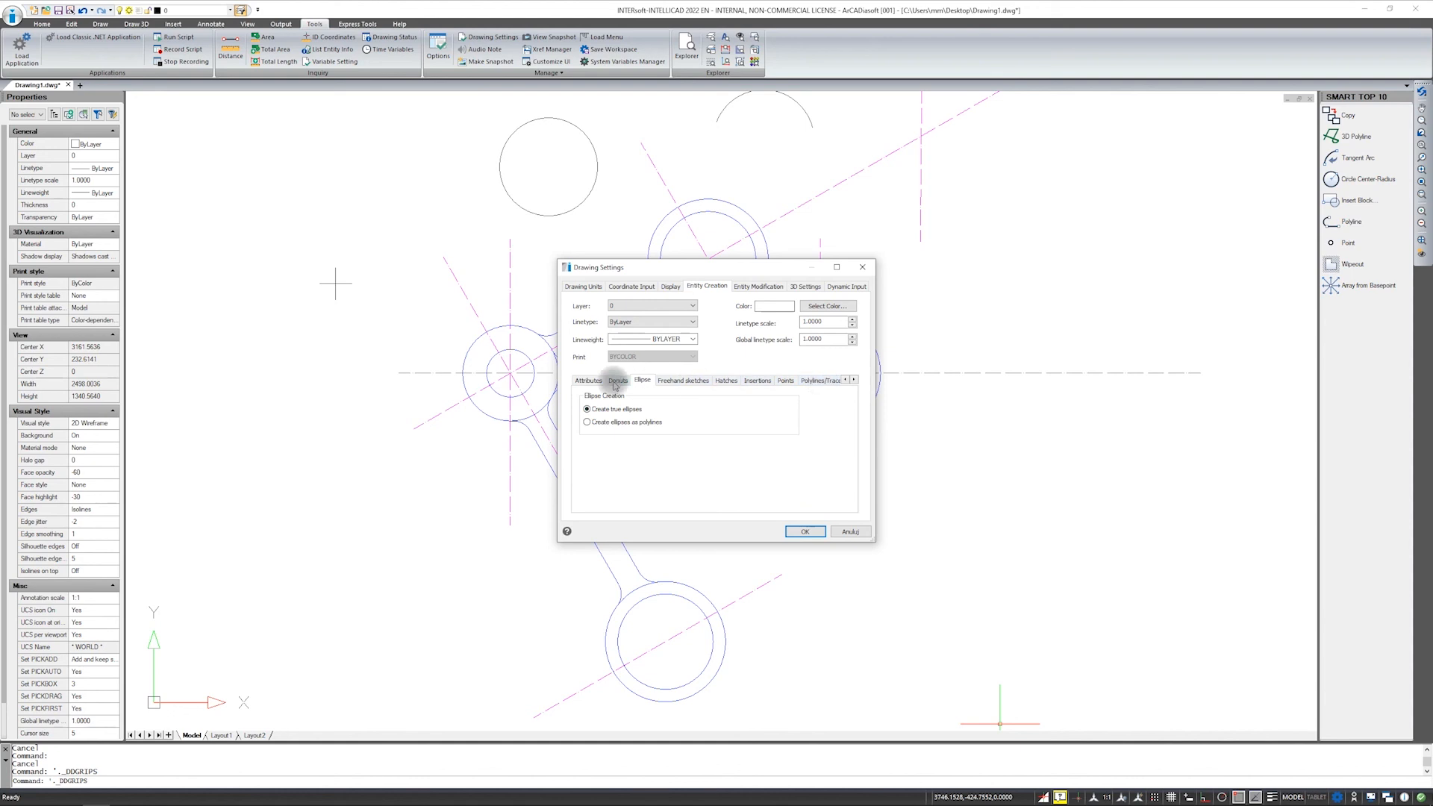
pyautogui.click(751, 290)
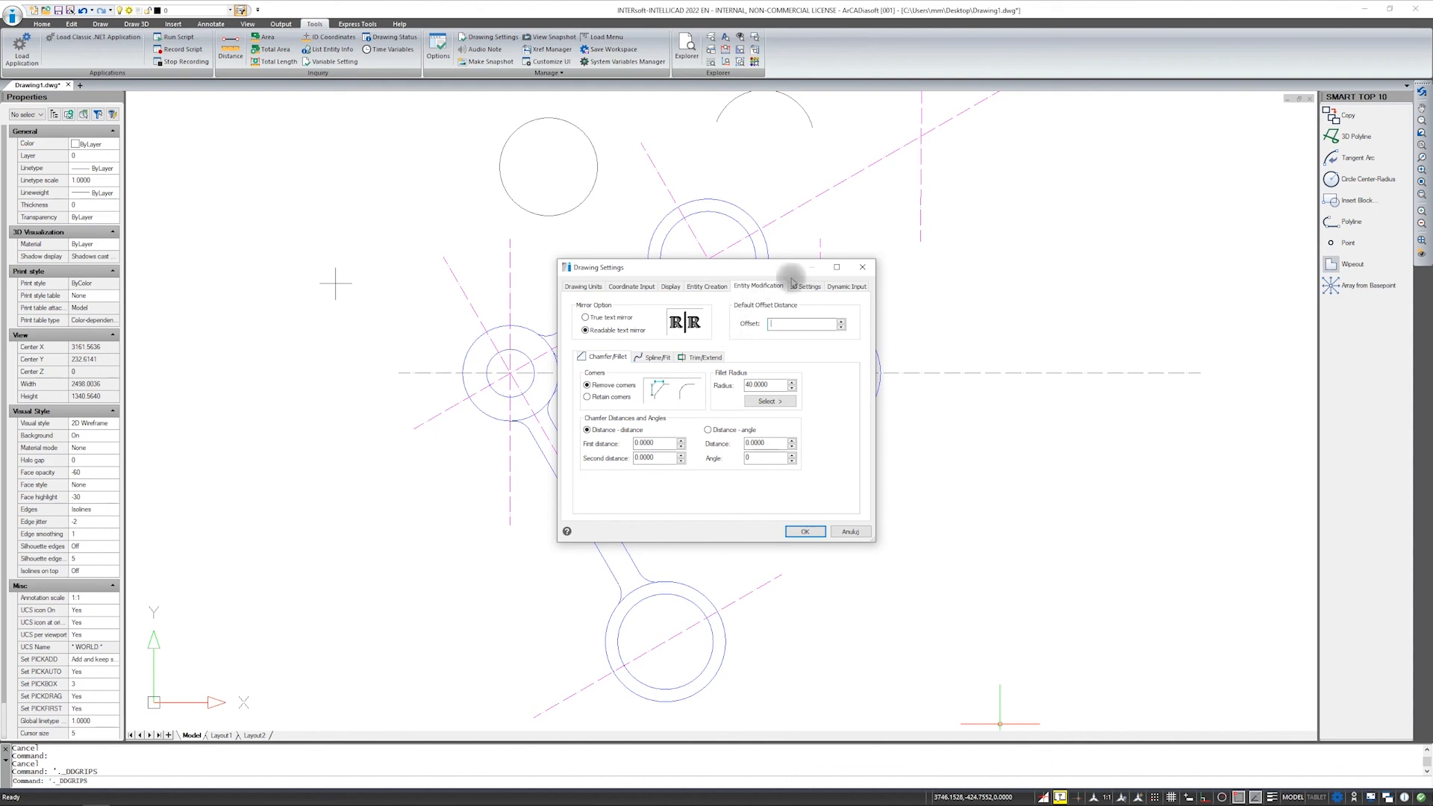
pyautogui.click(864, 268)
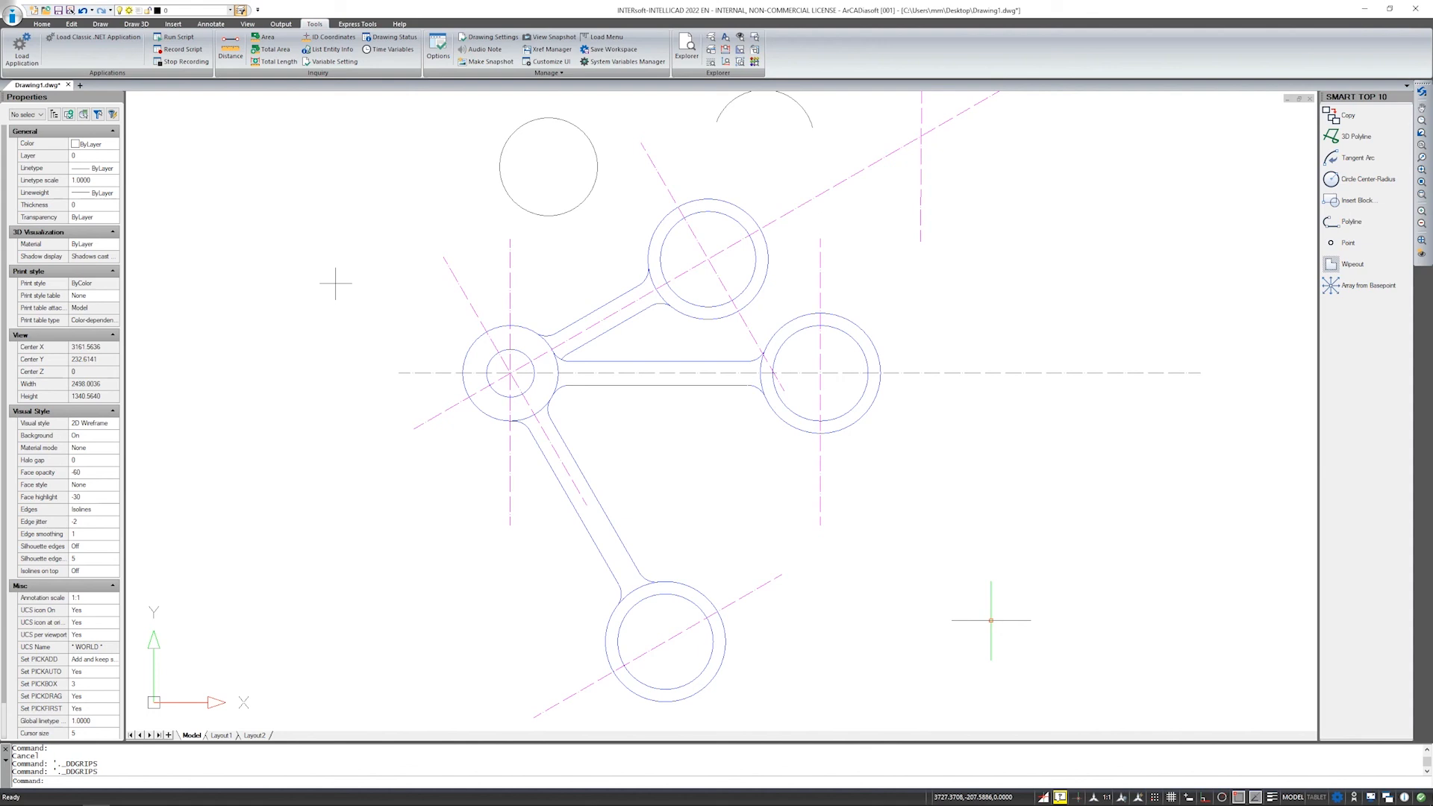
# Look through the quick options for the grid, entity snaps and running snaps without changing any.
pyautogui.rightClick(1172, 797)
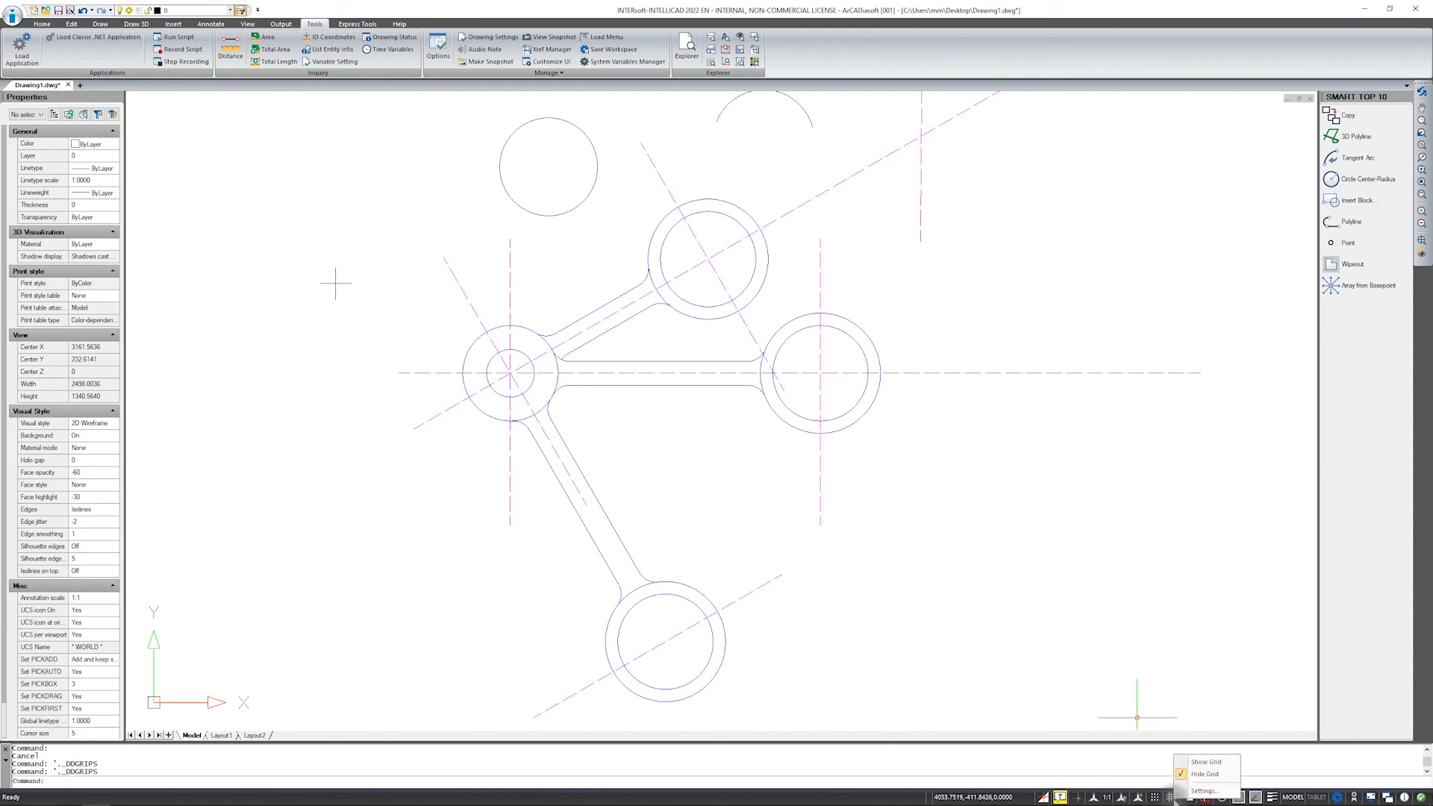
pyautogui.rightClick(1202, 797)
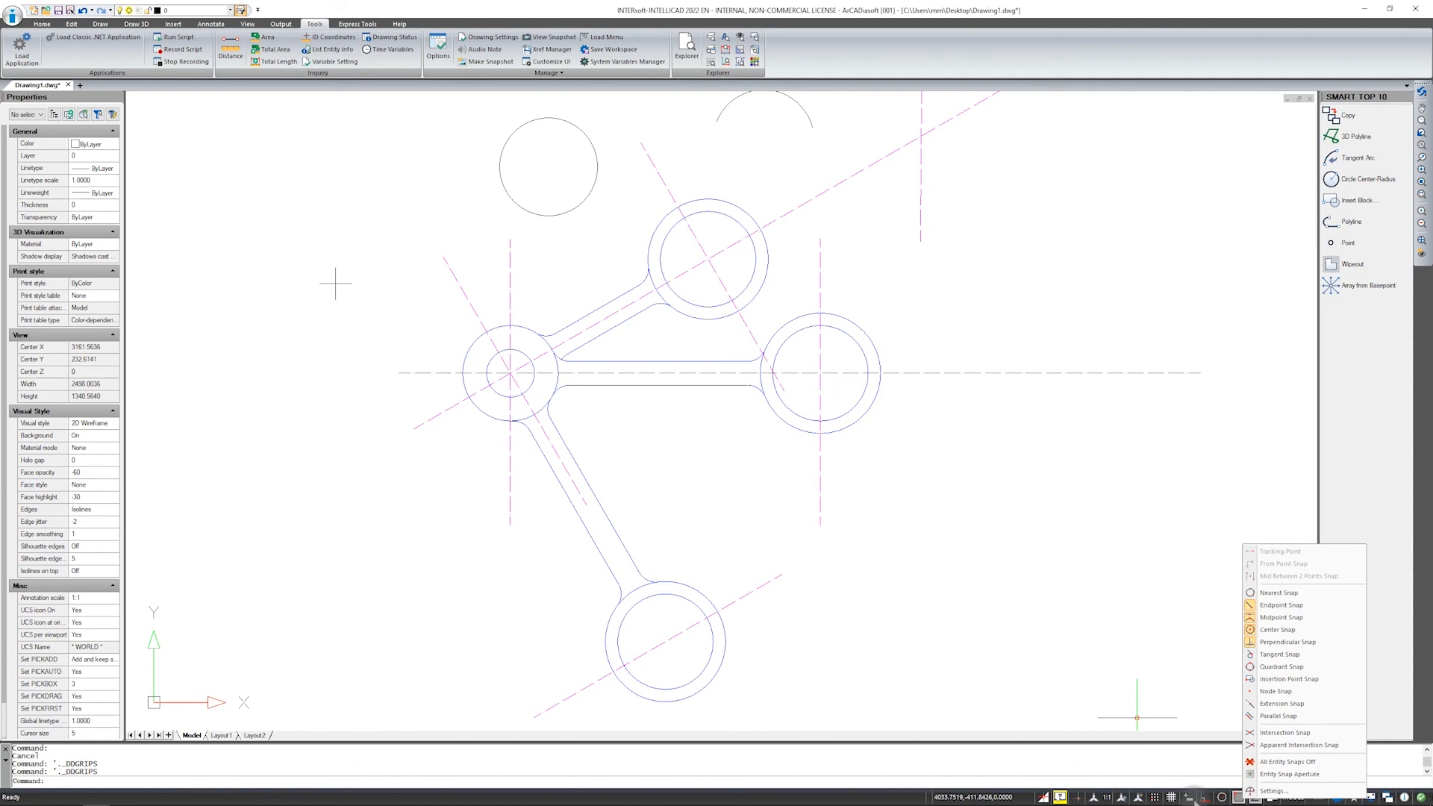
pyautogui.rightClick(1154, 797)
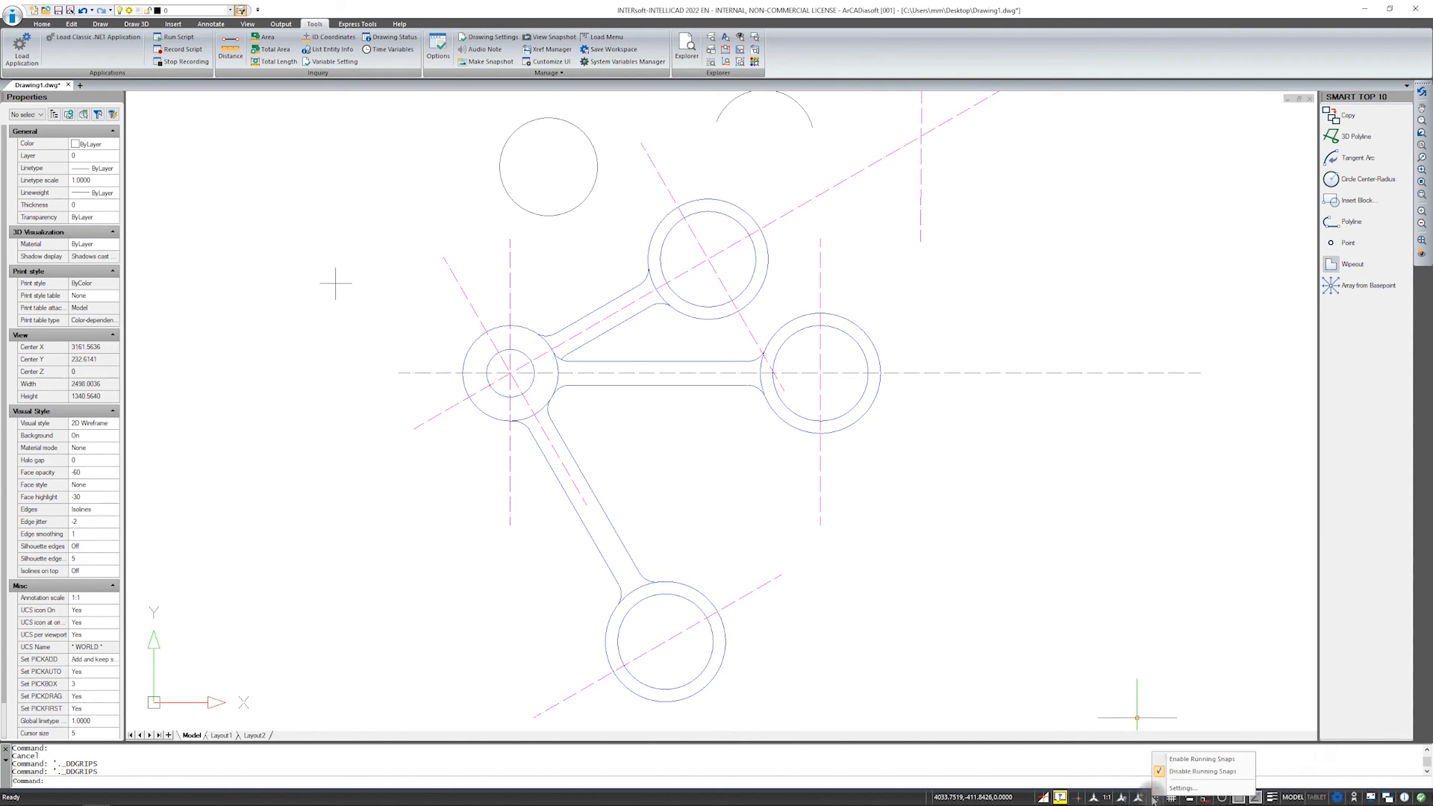
pyautogui.press('Escape')
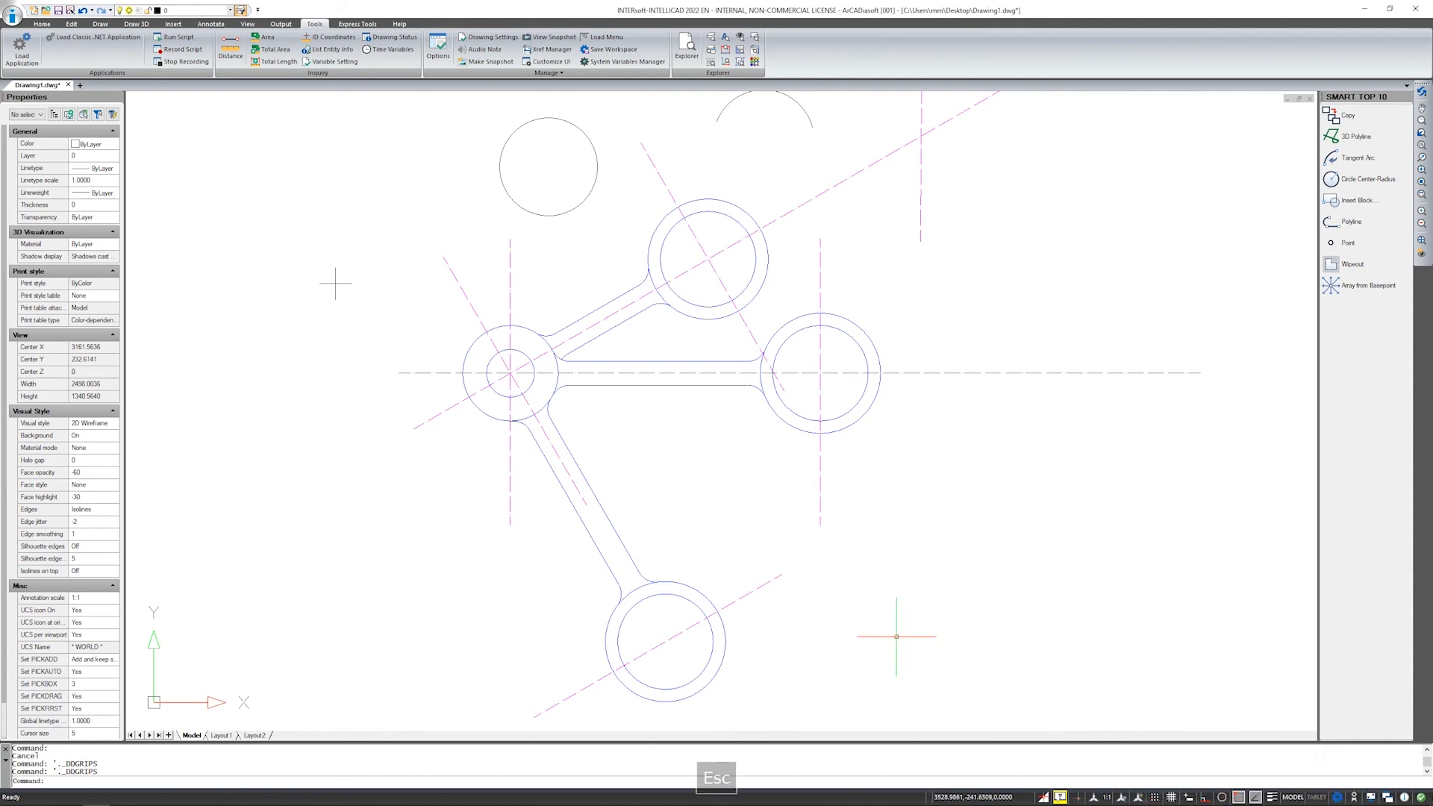